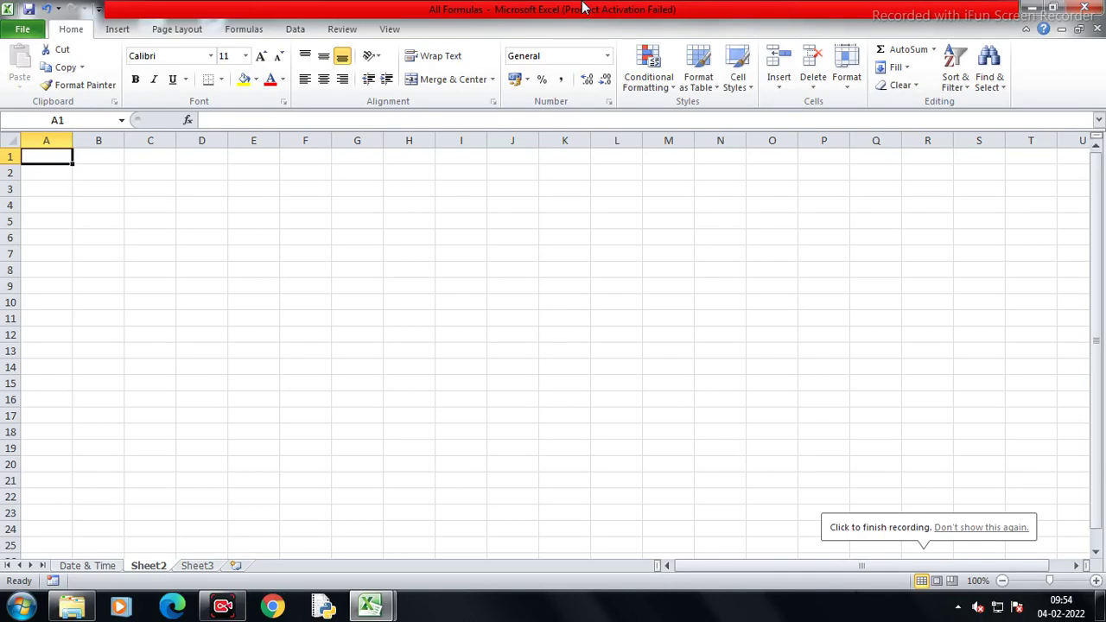
Browse the Text function list on the Formulas ribbon
{"action": "left_click", "coordinate": [244, 31]}
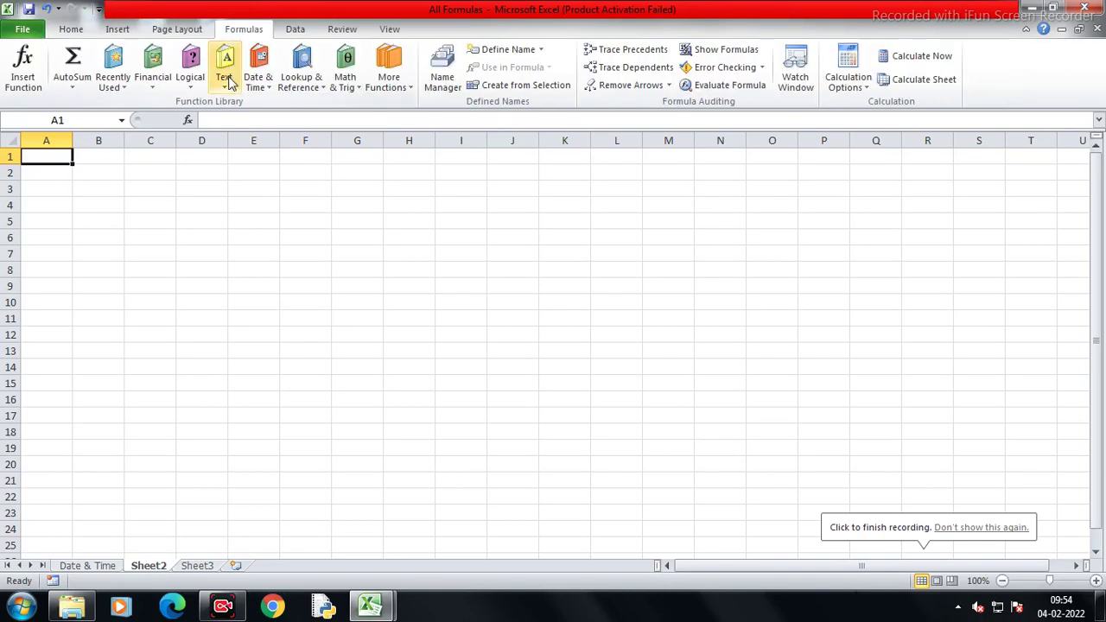
{"action": "left_click", "coordinate": [226, 77]}
{"action": "left_click", "coordinate": [192, 206]}
Rename the Sheet2 worksheet to 'Text'
{"action": "right_click", "coordinate": [155, 568]}
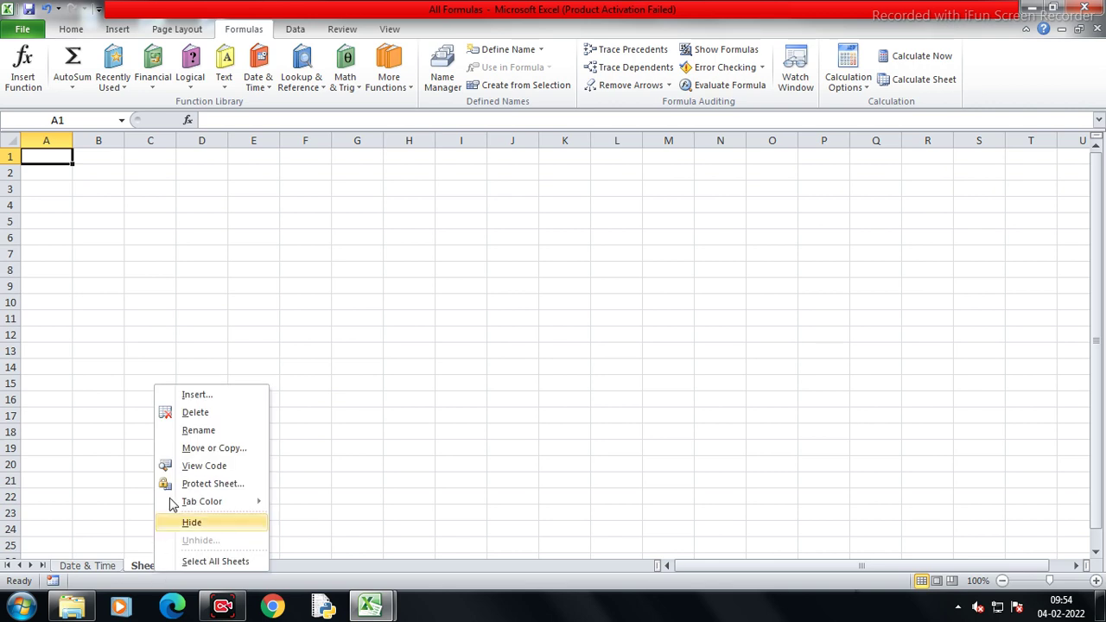
{"action": "left_click", "coordinate": [196, 431]}
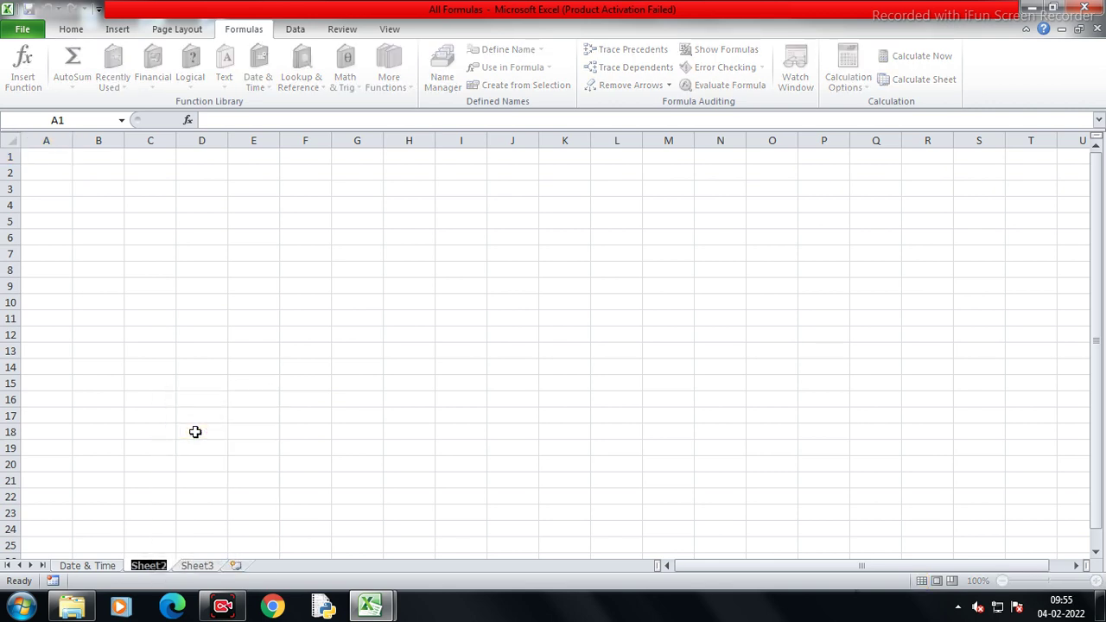
{"action": "type", "text": "tEXT"}
{"action": "key", "text": "BackSpace"}
{"action": "key", "text": "BackSpace"}
{"action": "key", "text": "BackSpace"}
{"action": "type", "text": "Text"}
{"action": "key", "text": "Return"}
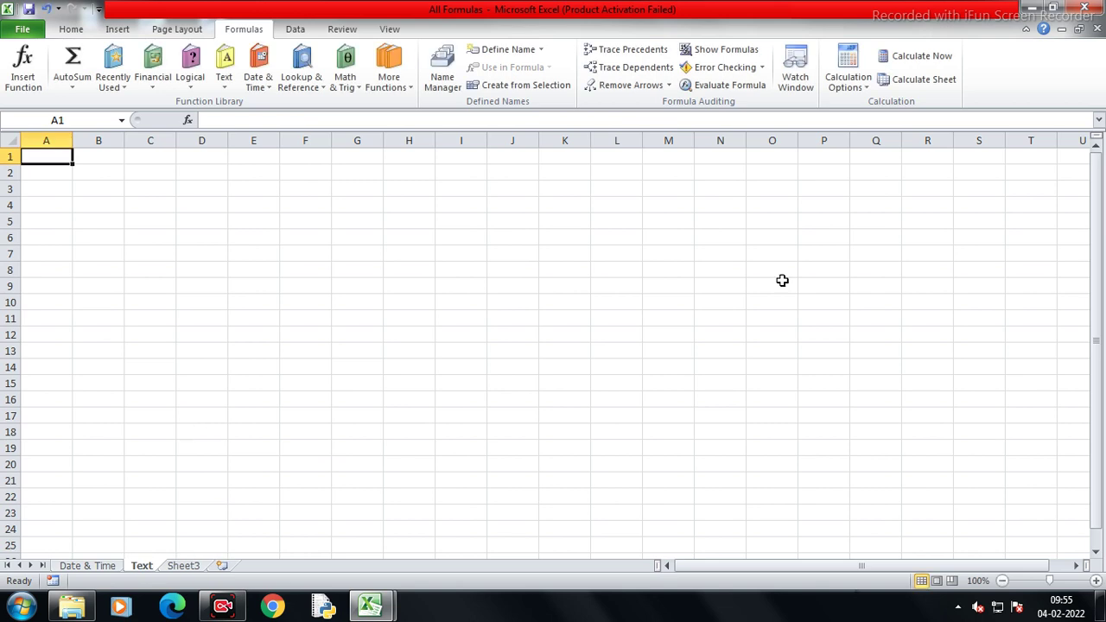
Enter the BAHTTEXT function name in cell A1 using the autocomplete suggestion
{"action": "left_click", "coordinate": [190, 65]}
{"action": "left_click", "coordinate": [224, 65]}
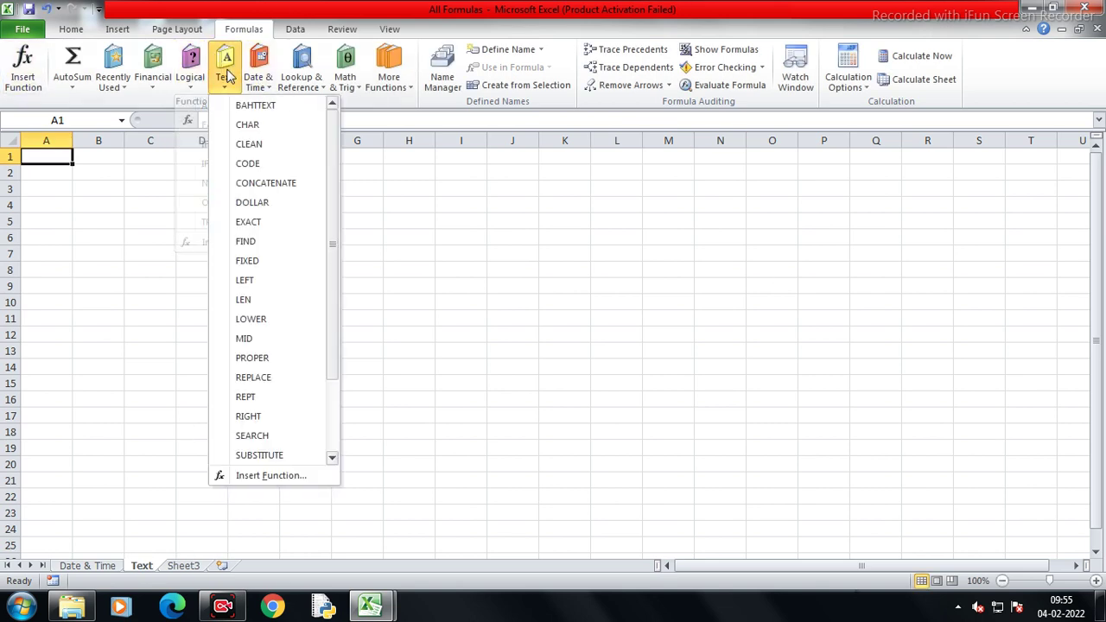
{"action": "left_click", "coordinate": [58, 156]}
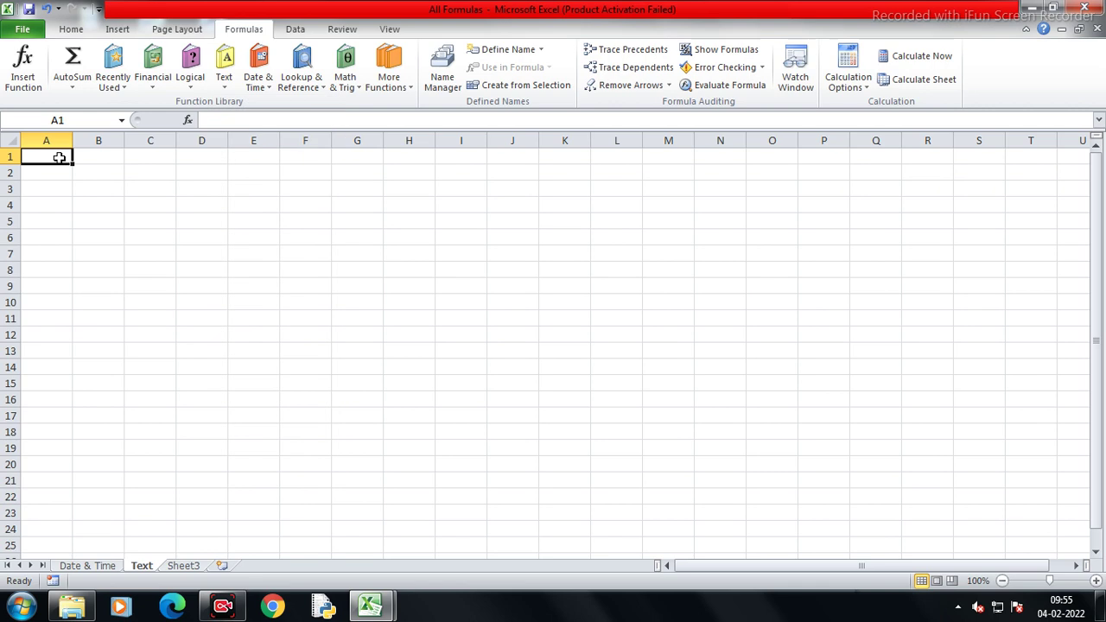
{"action": "type", "text": "=Bah"}
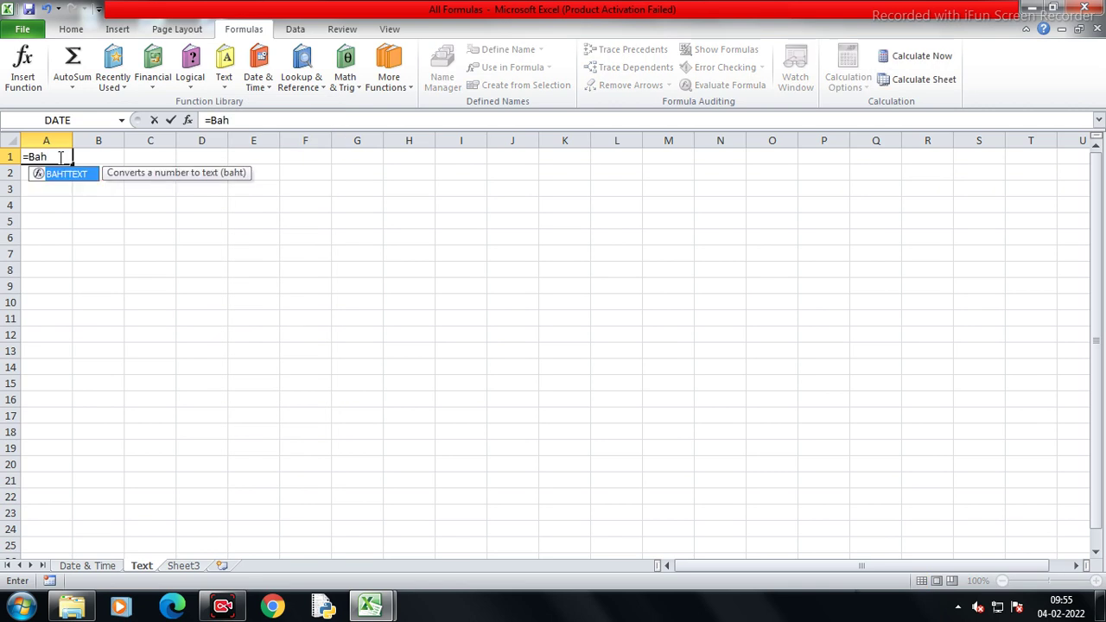
{"action": "key", "text": "Tab"}
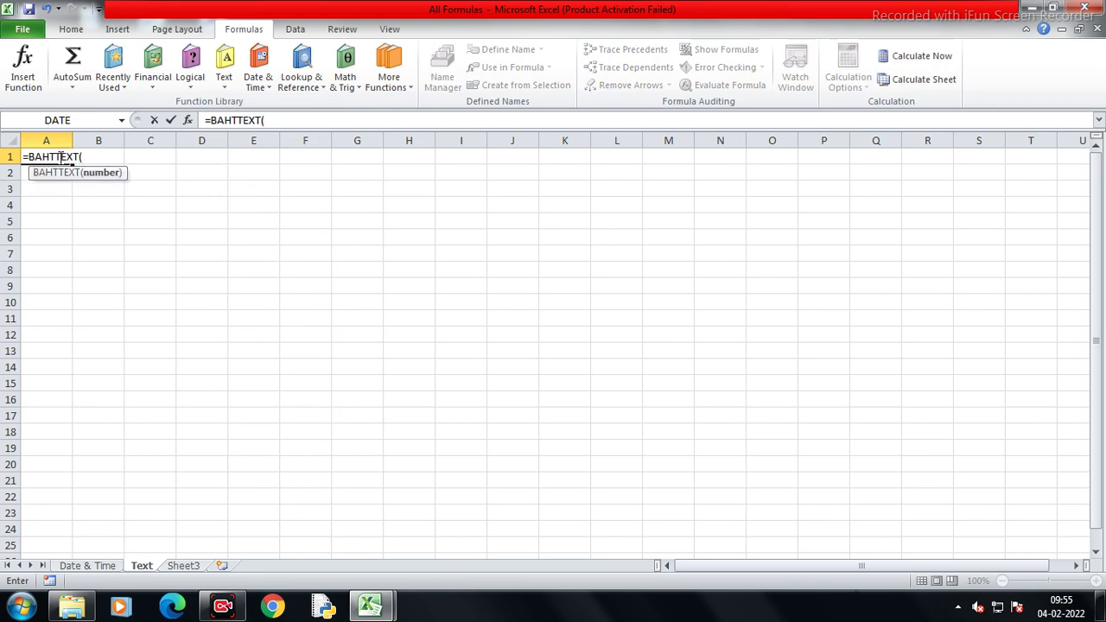
{"action": "key", "text": "BackSpace"}
{"action": "key", "text": "ctrl+Return"}
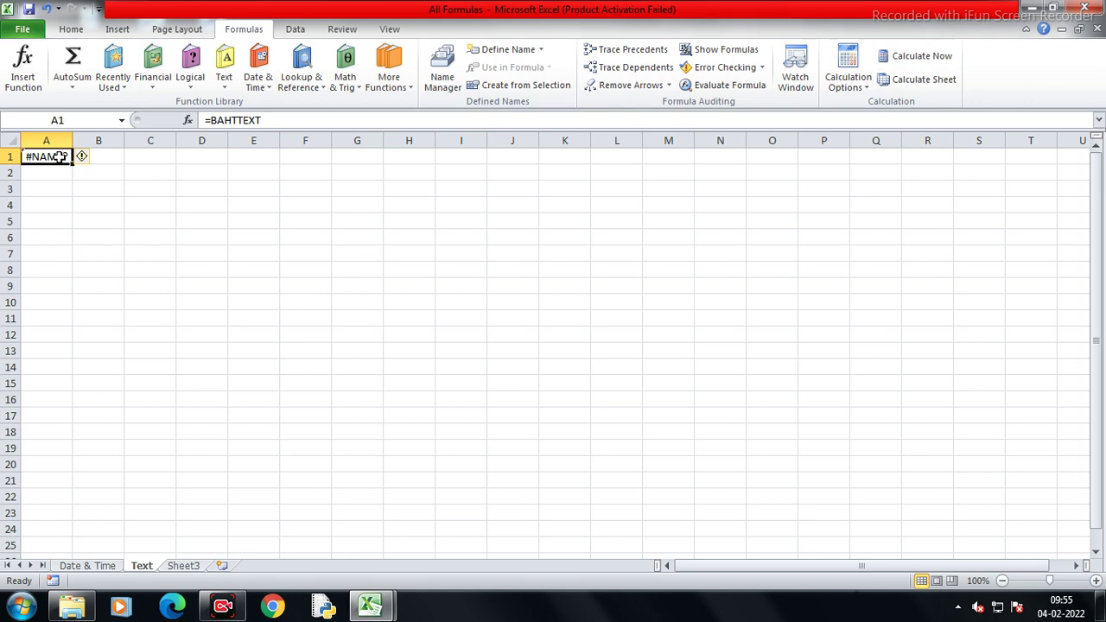
Turn A1 into a plain bold 'BAHTTEXT' label by removing the equals sign
{"action": "double_click", "coordinate": [60, 157]}
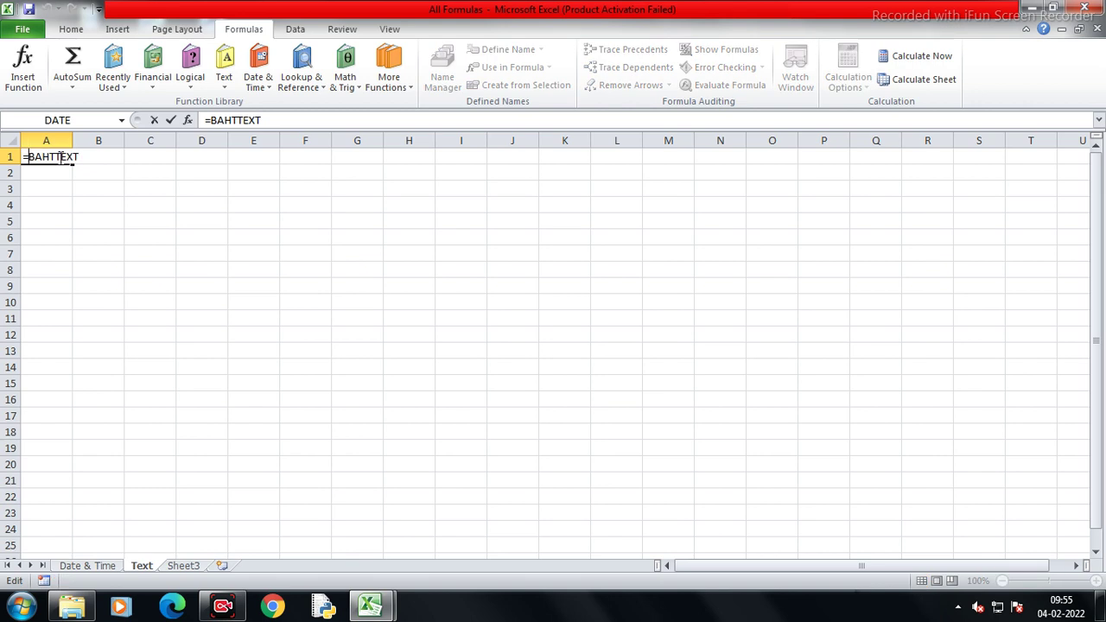
{"action": "key", "text": "Home"}
{"action": "key", "text": "Delete"}
{"action": "key", "text": "Return"}
{"action": "key", "text": "Right"}
{"action": "key", "text": "Up"}
{"action": "left_click", "coordinate": [61, 157]}
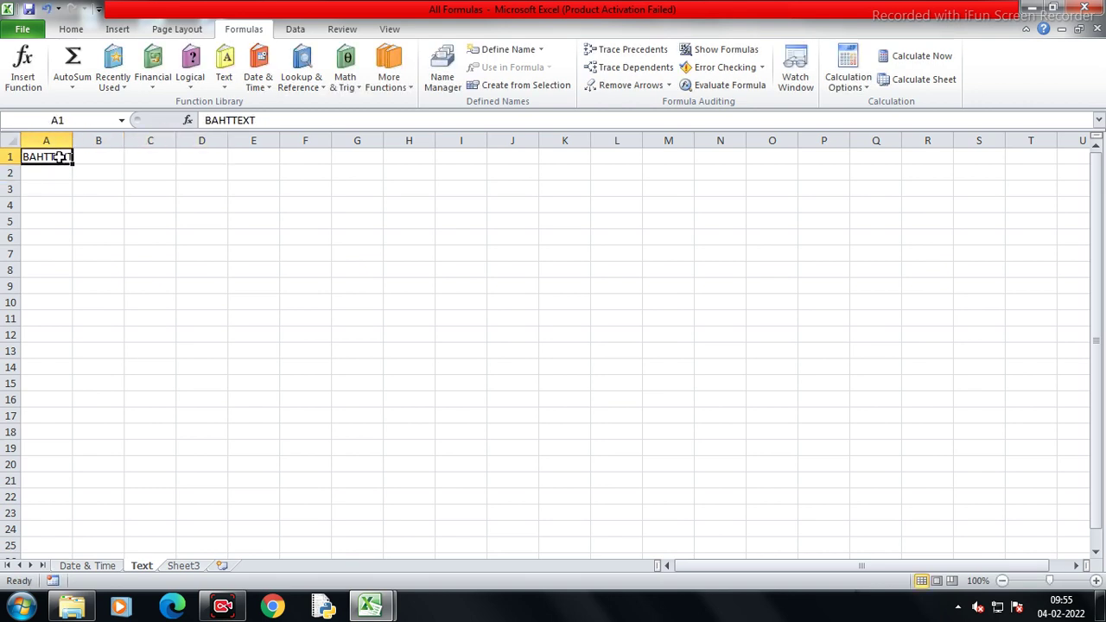
{"action": "key", "text": "ctrl+b"}
Enter =BAHTTEXT(15) in cell D1
{"action": "key", "text": "Right"}
{"action": "key", "text": "Right"}
{"action": "key", "text": "Right"}
{"action": "type", "text": "=B"}
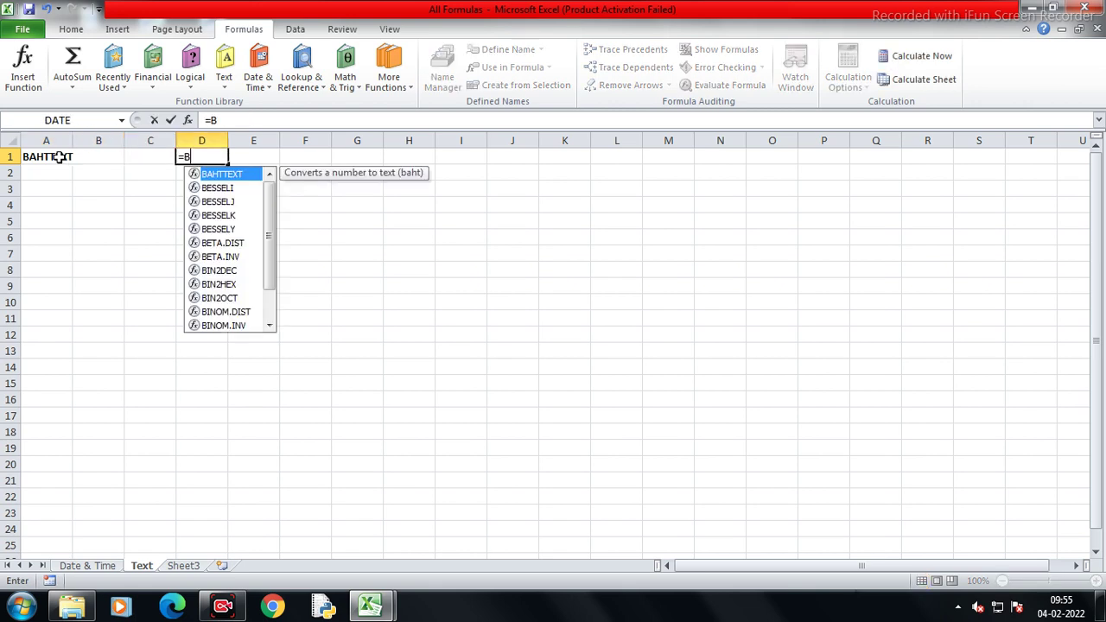
{"action": "key", "text": "Tab"}
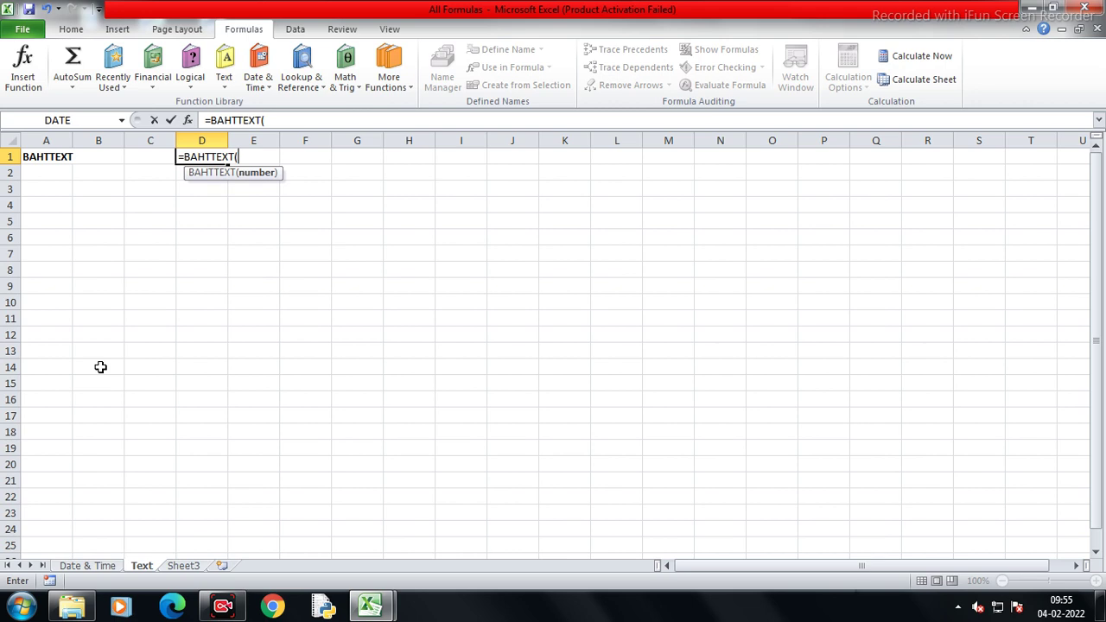
{"action": "type", "text": "15)"}
{"action": "key", "text": "Return"}
Put 190 in H1 and convert it with =BAHTTEXT(H1) in J1
{"action": "key", "text": "Left"}
{"action": "key", "text": "Right"}
{"action": "key", "text": "Right"}
{"action": "key", "text": "Right"}
{"action": "key", "text": "Right"}
{"action": "key", "text": "Right"}
{"action": "key", "text": "Up"}
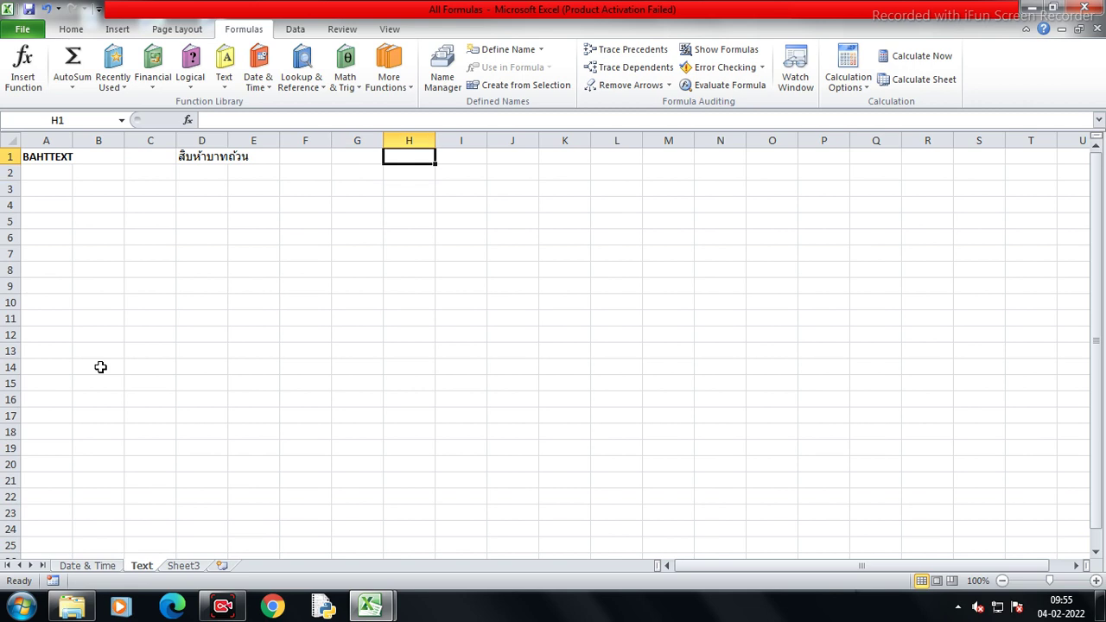
{"action": "type", "text": "190"}
{"action": "key", "text": "Right"}
{"action": "key", "text": "Right"}
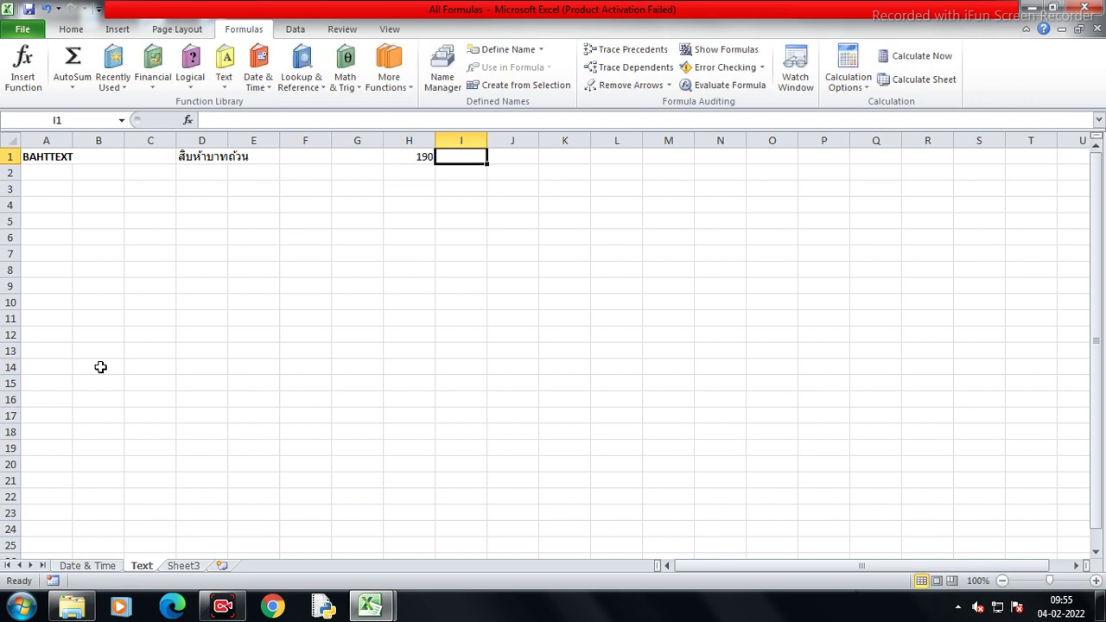
{"action": "type", "text": "=ba"}
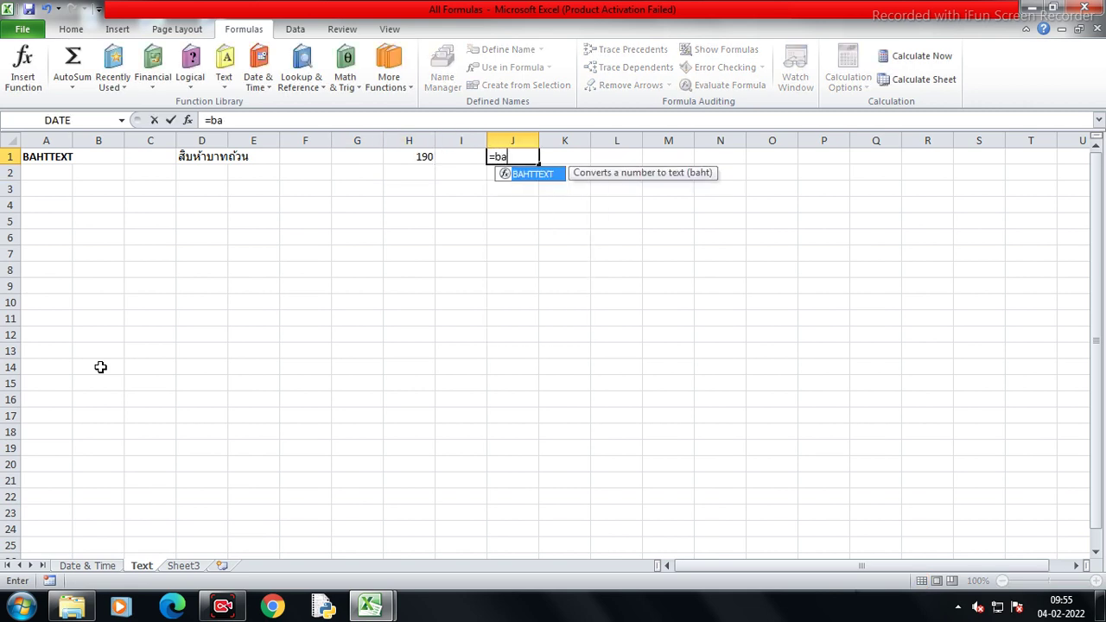
{"action": "key", "text": "Tab"}
{"action": "key", "text": "Left"}
{"action": "key", "text": "Left"}
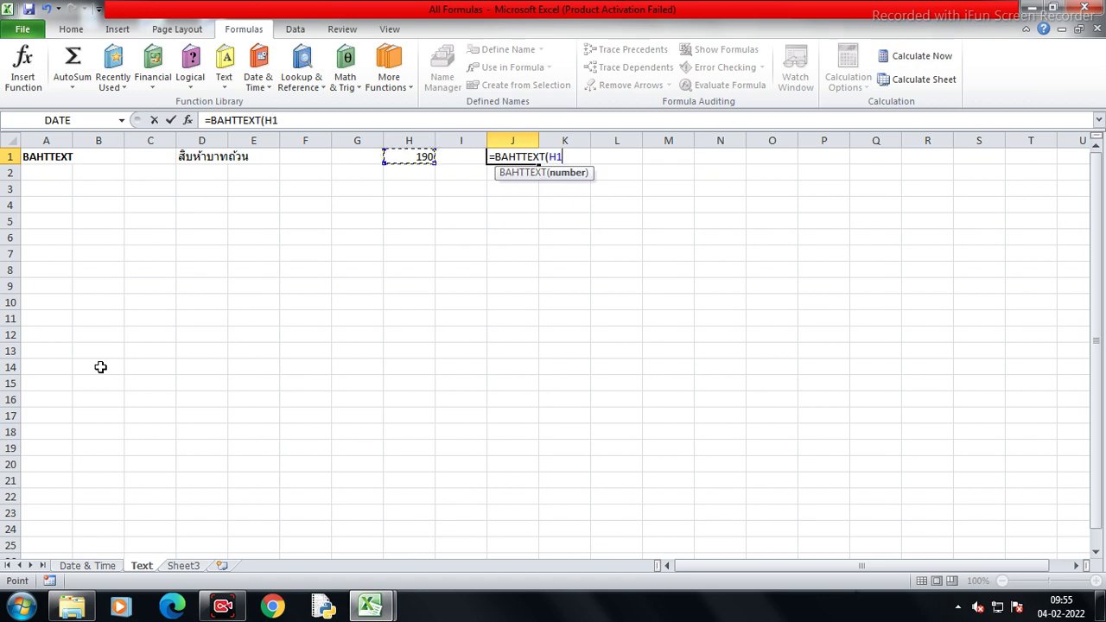
{"action": "key", "text": "Return"}
Return to cell A3 and bring up the Text function list
{"action": "key", "text": "Left"}
{"action": "key", "text": "Left"}
{"action": "key", "text": "Home"}
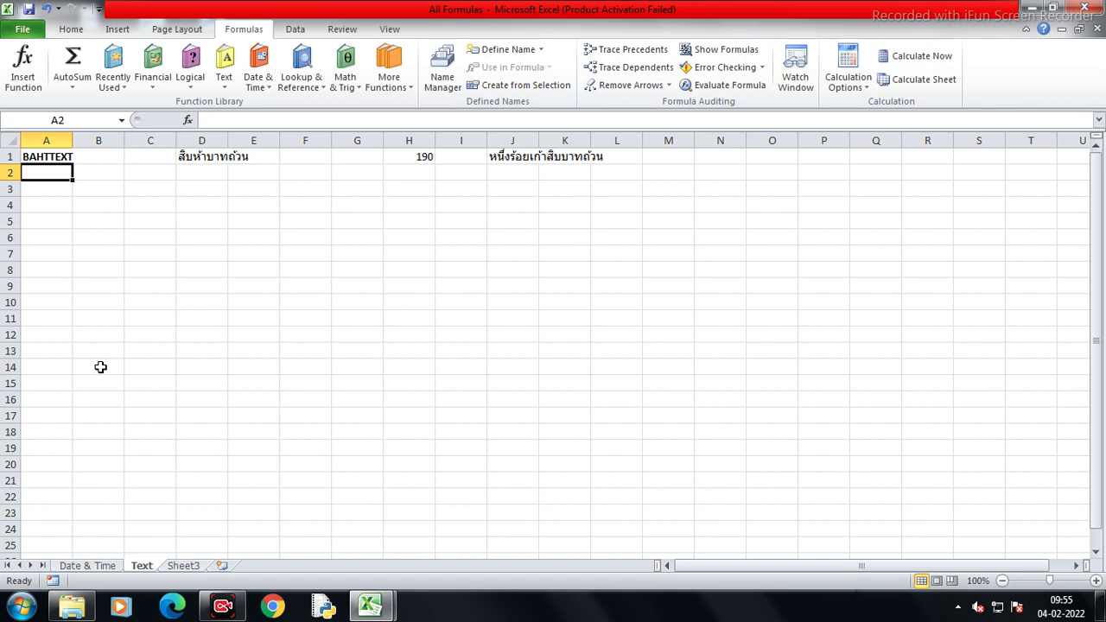
{"action": "key", "text": "Down"}
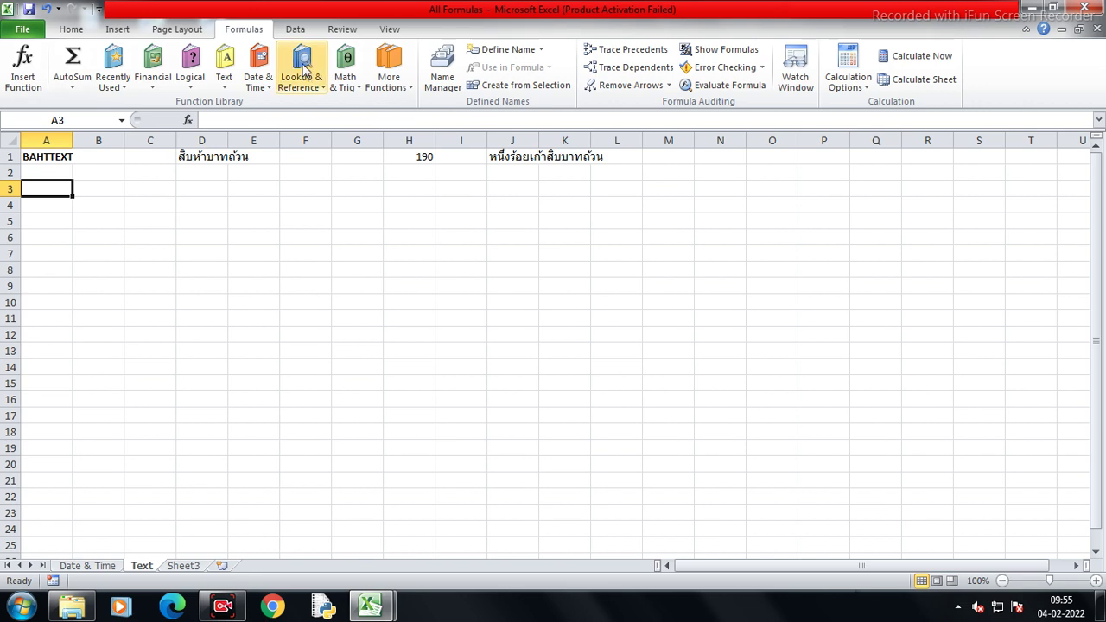
{"action": "left_click", "coordinate": [227, 79]}
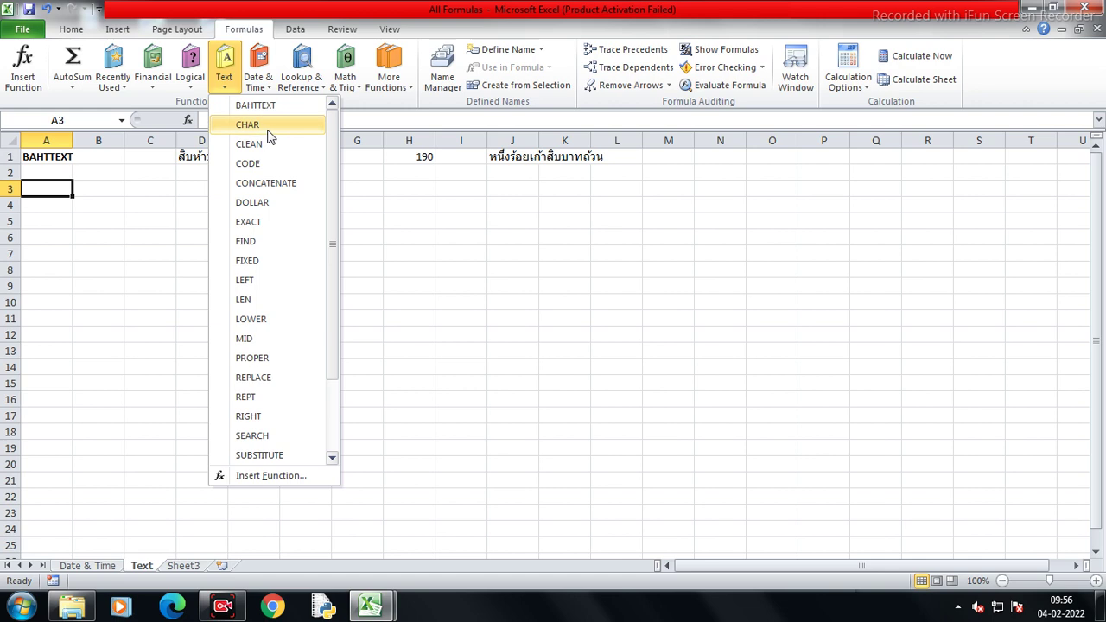
Add a bold 'CHAR' label in A3 and enter code 65 in D3
{"action": "left_click", "coordinate": [56, 197]}
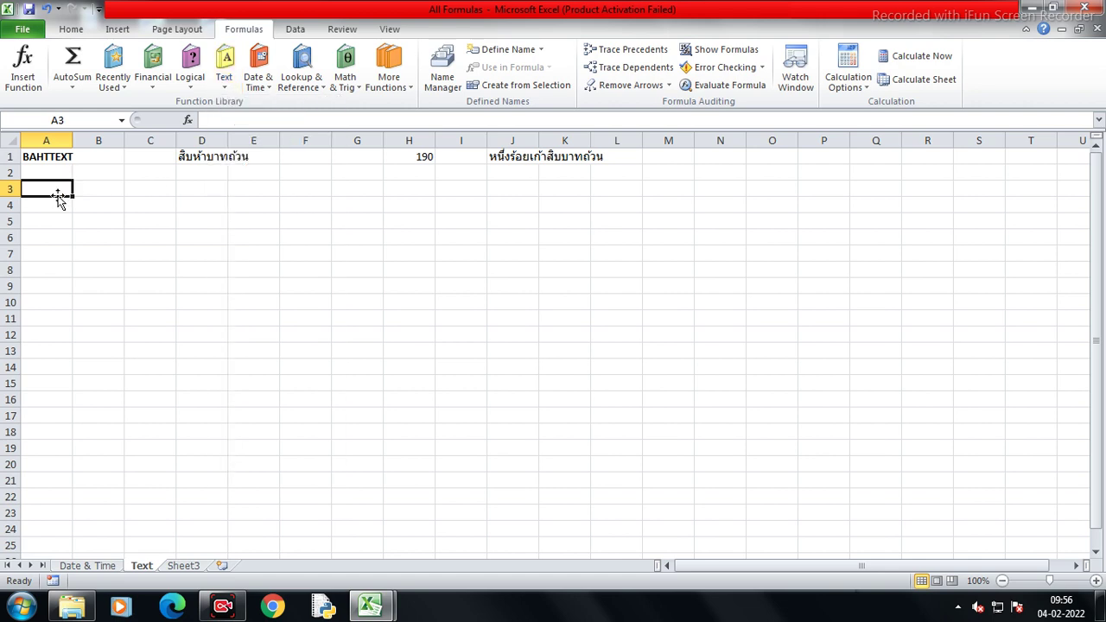
{"action": "type", "text": "CHAR"}
{"action": "key", "text": "ctrl+b"}
{"action": "key", "text": "Right"}
{"action": "key", "text": "Right"}
{"action": "key", "text": "Right"}
{"action": "type", "text": "65"}
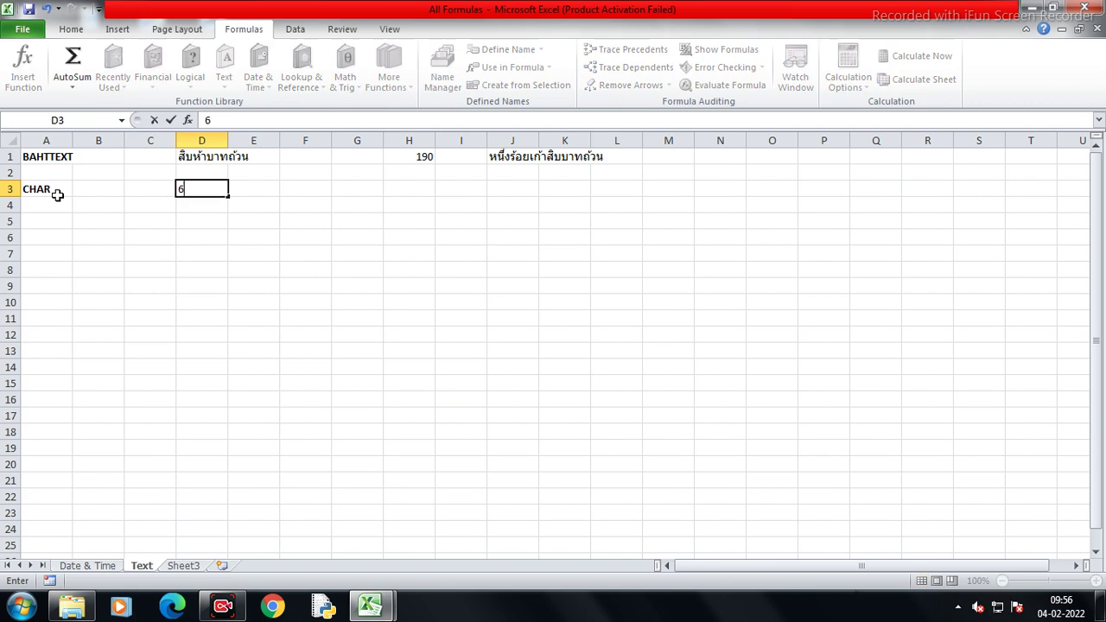
{"action": "key", "text": "Right"}
Enter =CHAR(D3) in E3 to show the letter for code 65
{"action": "type", "text": "=ch"}
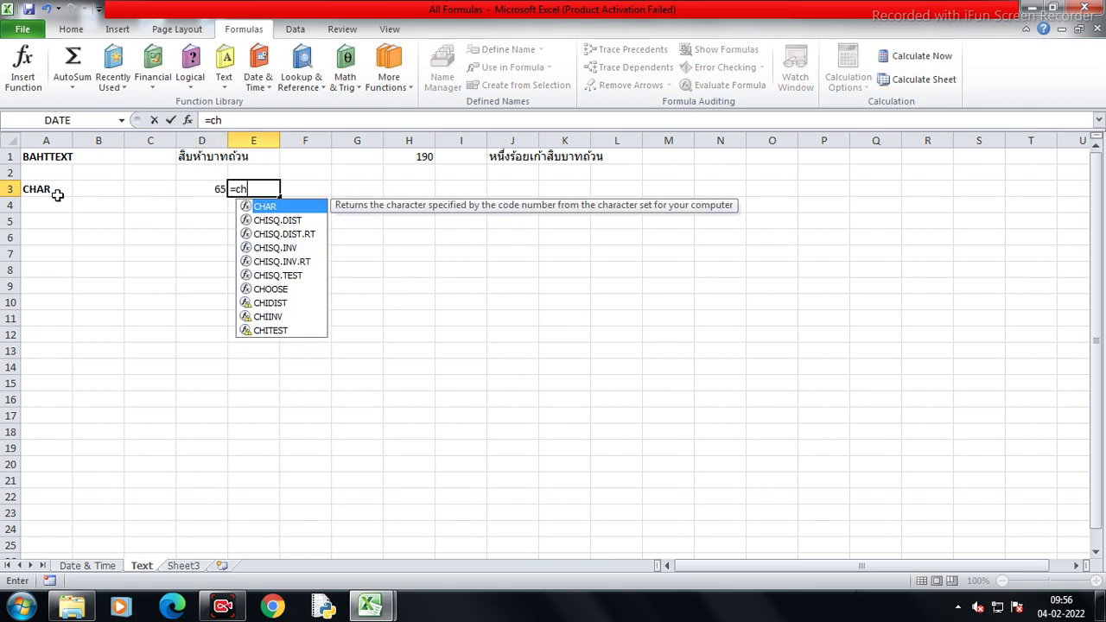
{"action": "key", "text": "Tab"}
{"action": "key", "text": "Left"}
{"action": "type", "text": ")"}
{"action": "key", "text": "Return"}
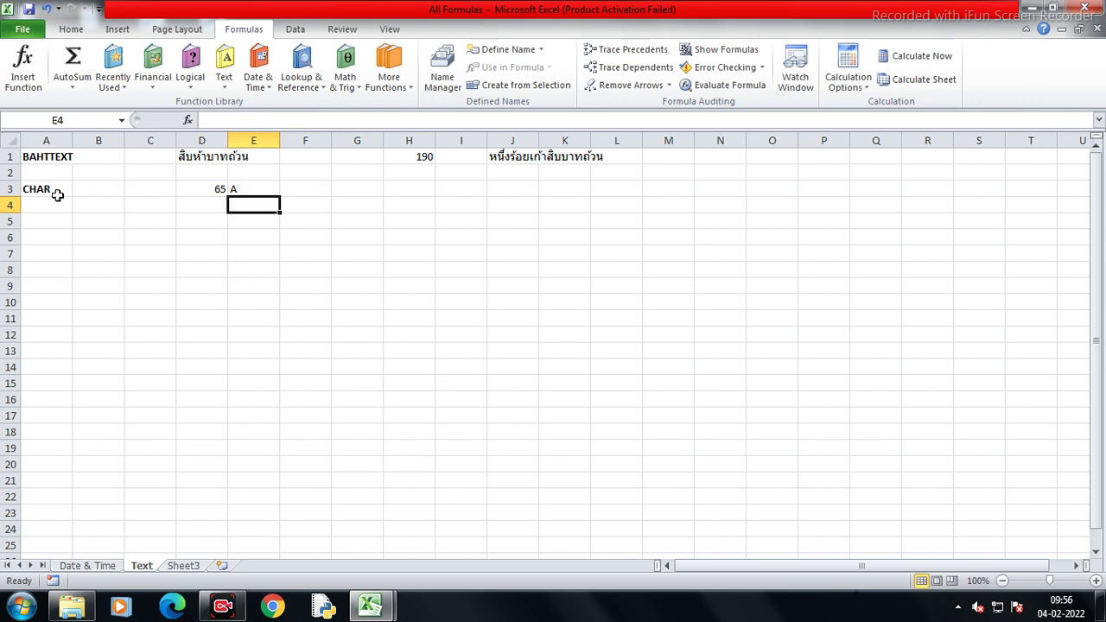
Remove a mistakenly entered 90 from F3 and reselect the 65 in D3
{"action": "key", "text": "Left"}
{"action": "key", "text": "Right"}
{"action": "key", "text": "Right"}
{"action": "key", "text": "Right"}
{"action": "key", "text": "Up"}
{"action": "key", "text": "Left"}
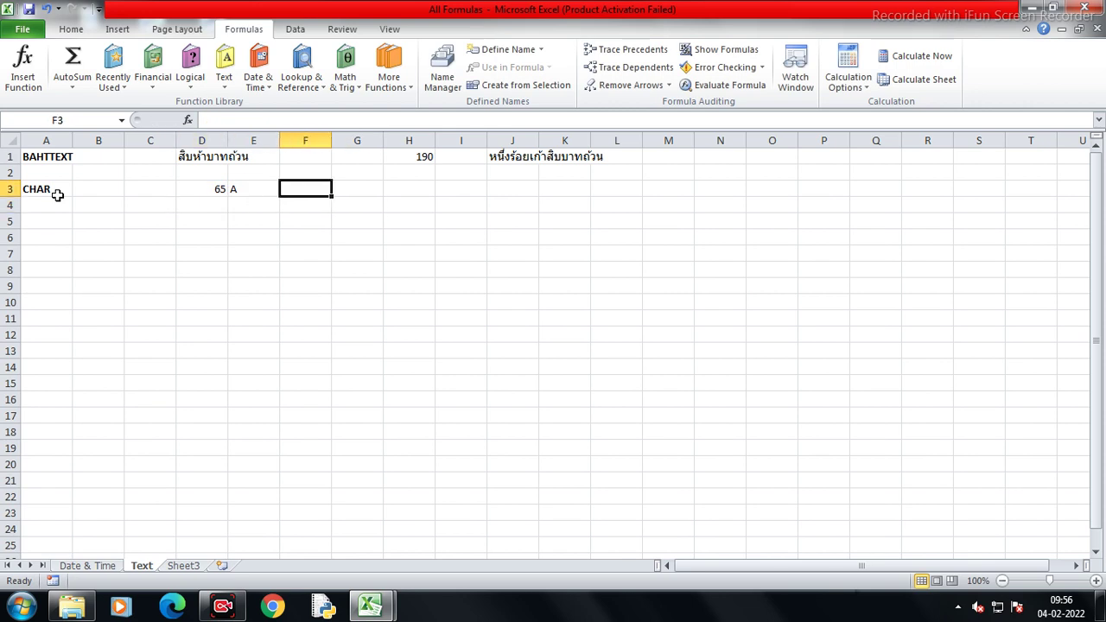
{"action": "type", "text": "90"}
{"action": "key", "text": "Tab"}
{"action": "key", "text": "Left"}
{"action": "key", "text": "Delete"}
{"action": "key", "text": "Left"}
{"action": "key", "text": "Down"}
{"action": "key", "text": "Left"}
{"action": "key", "text": "Up"}
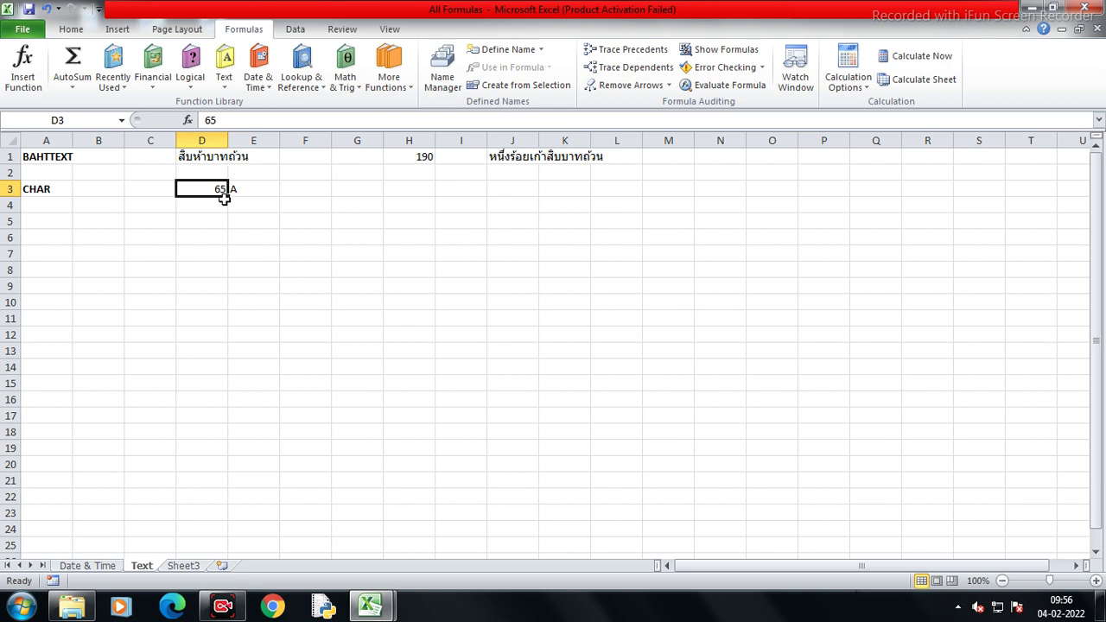
Fill codes 65–74 down D3:D12 and copy the CHAR formula to E12
{"action": "left_click_drag", "start_coordinate": [229, 196], "coordinate": [230, 342]}
{"action": "left_click", "coordinate": [238, 351]}
{"action": "left_click", "coordinate": [258, 386]}
{"action": "left_click", "coordinate": [249, 188]}
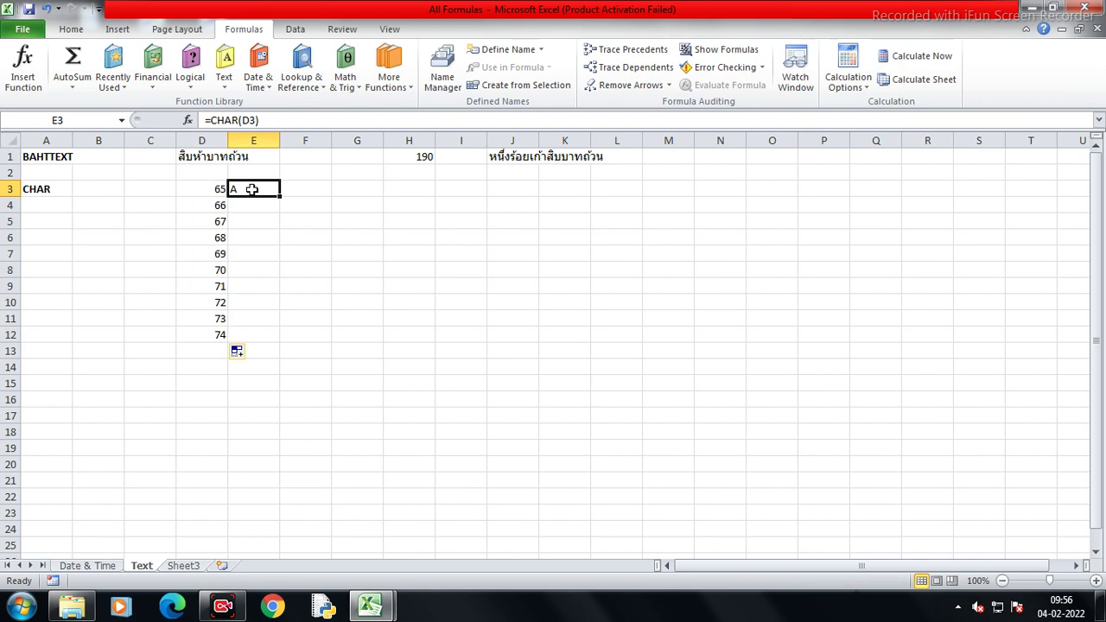
{"action": "left_click_drag", "start_coordinate": [279, 196], "coordinate": [279, 343]}
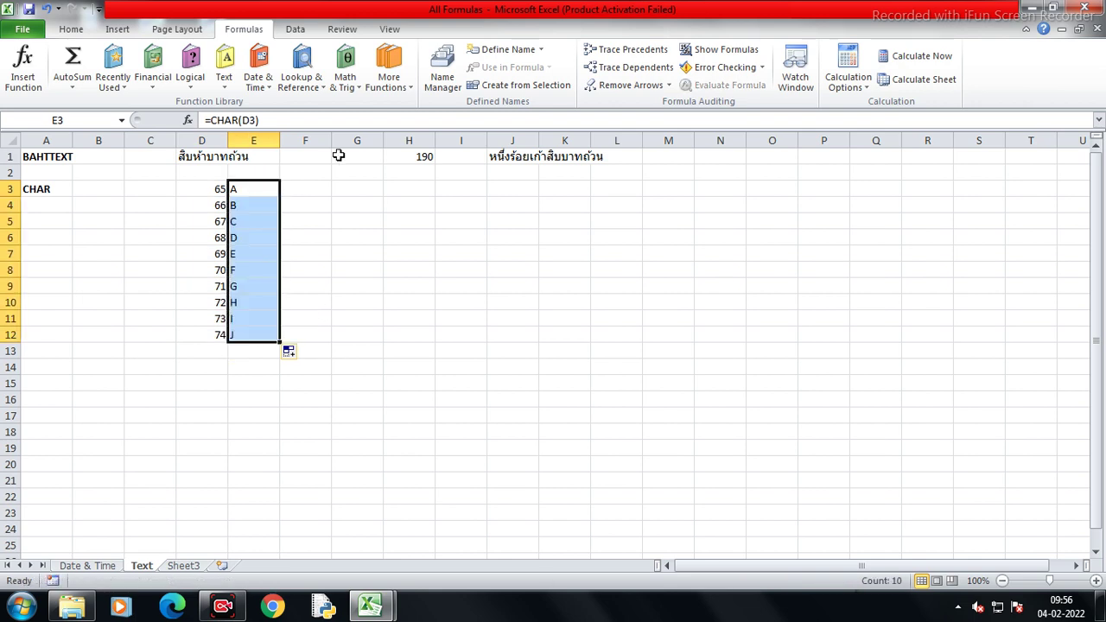
{"action": "left_click", "coordinate": [349, 187]}
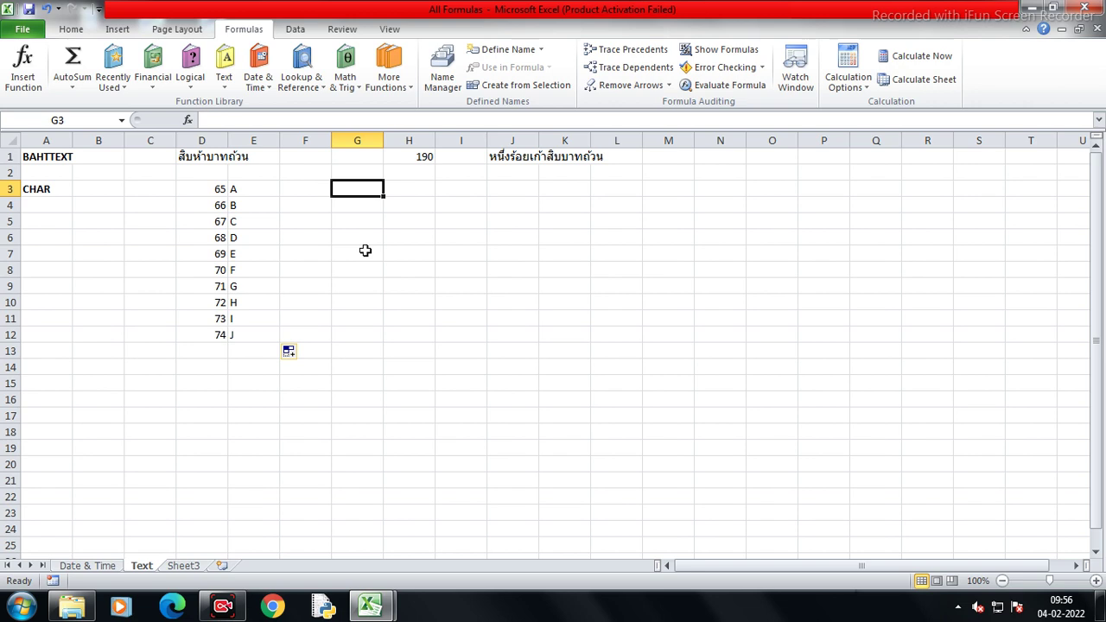
Enter code 97 in G3 and =CHAR(G3) in H3
{"action": "type", "text": "97"}
{"action": "key", "text": "Return"}
{"action": "key", "text": "Up"}
{"action": "key", "text": "Right"}
{"action": "type", "text": "=ch"}
{"action": "key", "text": "Tab"}
{"action": "key", "text": "Left"}
{"action": "type", "text": ")"}
{"action": "key", "text": "Return"}
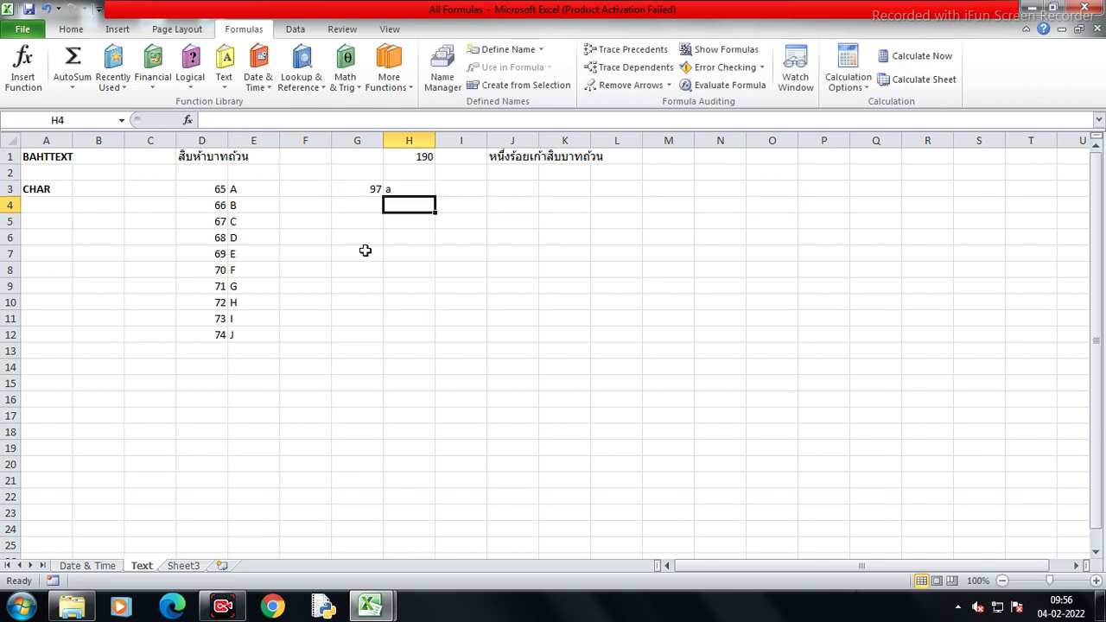
Fill the series 97–106 down G3:G12 and copy the CHAR formula to H12
{"action": "key", "text": "Left"}
{"action": "key", "text": "Up"}
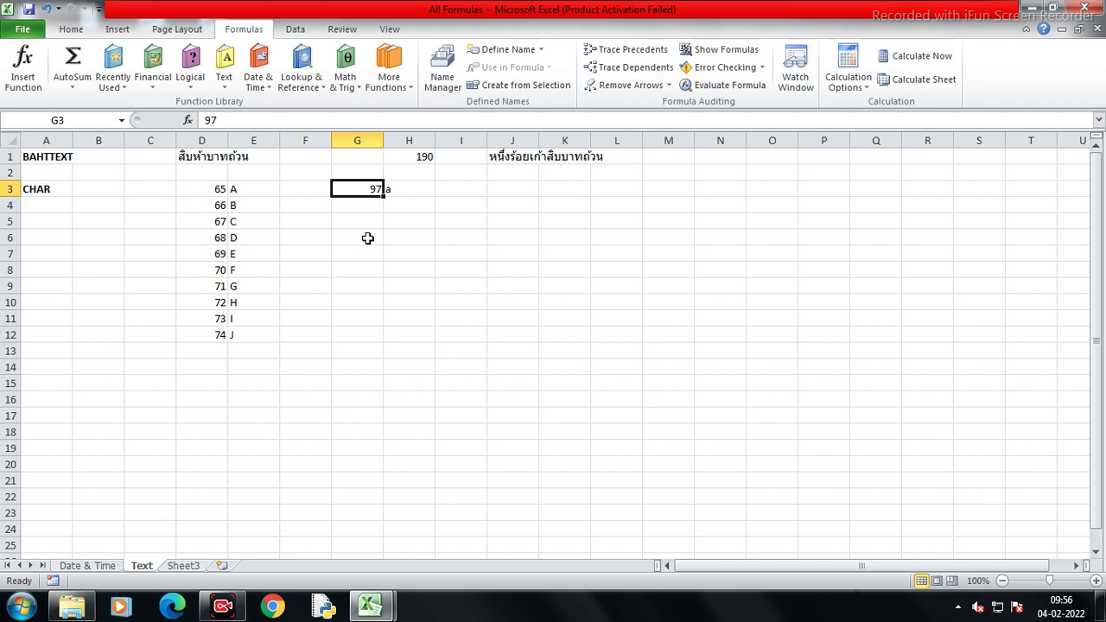
{"action": "left_click_drag", "start_coordinate": [380, 197], "coordinate": [385, 339]}
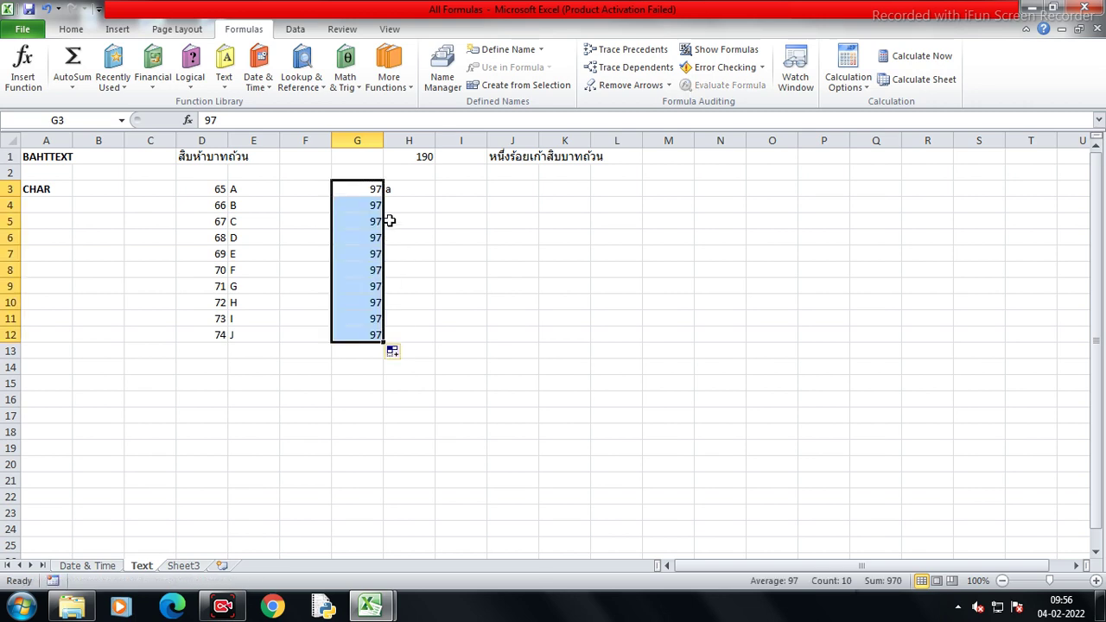
{"action": "left_click", "coordinate": [392, 351]}
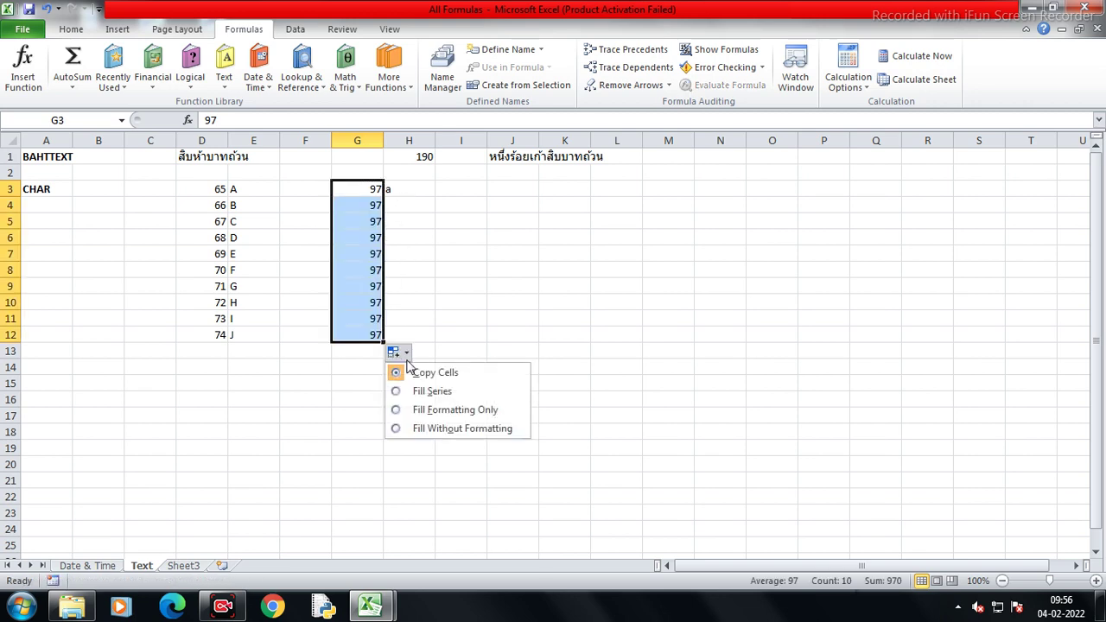
{"action": "left_click", "coordinate": [432, 389]}
{"action": "left_click", "coordinate": [418, 175]}
{"action": "left_click", "coordinate": [430, 190]}
{"action": "left_click_drag", "start_coordinate": [434, 197], "coordinate": [444, 346]}
{"action": "left_click", "coordinate": [507, 314]}
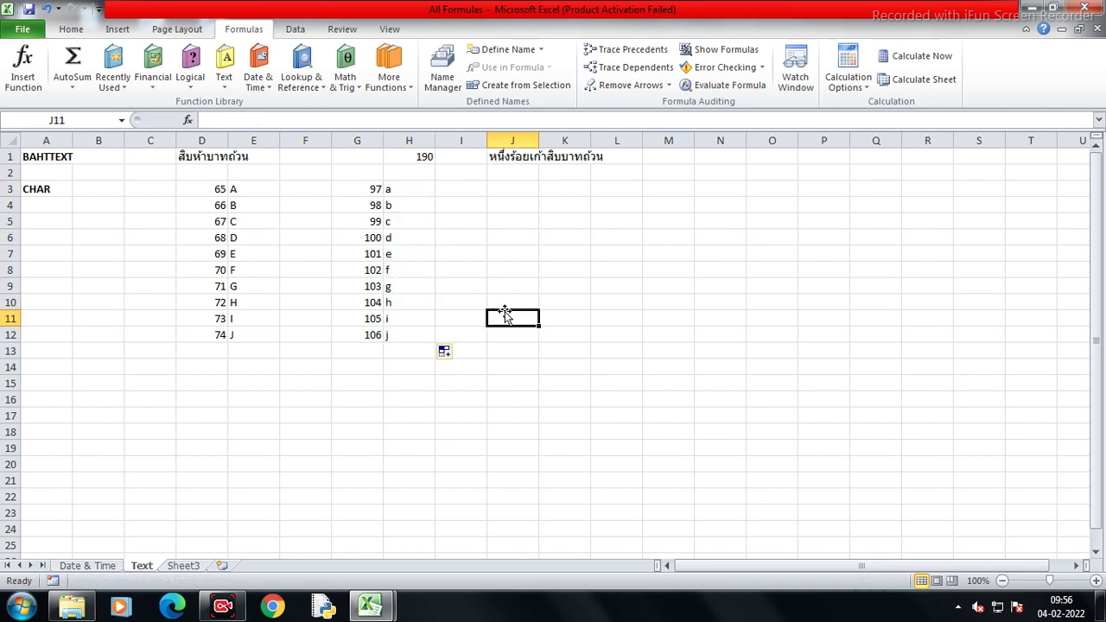
Note the uppercase range: '65-90' in J3 and 'A-Z' in K3
{"action": "left_click", "coordinate": [525, 192]}
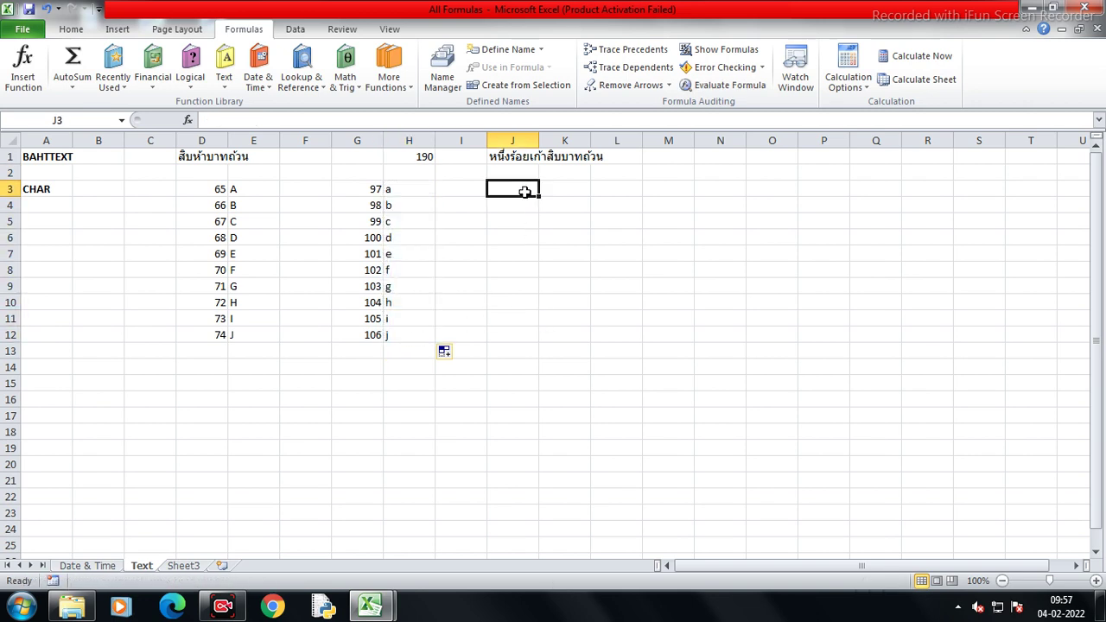
{"action": "type", "text": "65-90"}
{"action": "key", "text": "Tab"}
{"action": "type", "text": "A_"}
{"action": "key", "text": "BackSpace"}
{"action": "type", "text": "-Z"}
{"action": "key", "text": "Return"}
Note the lowercase range: '97-122' in J4 and 'a-z' in K4
{"action": "key", "text": "Left"}
{"action": "type", "text": "97-"}
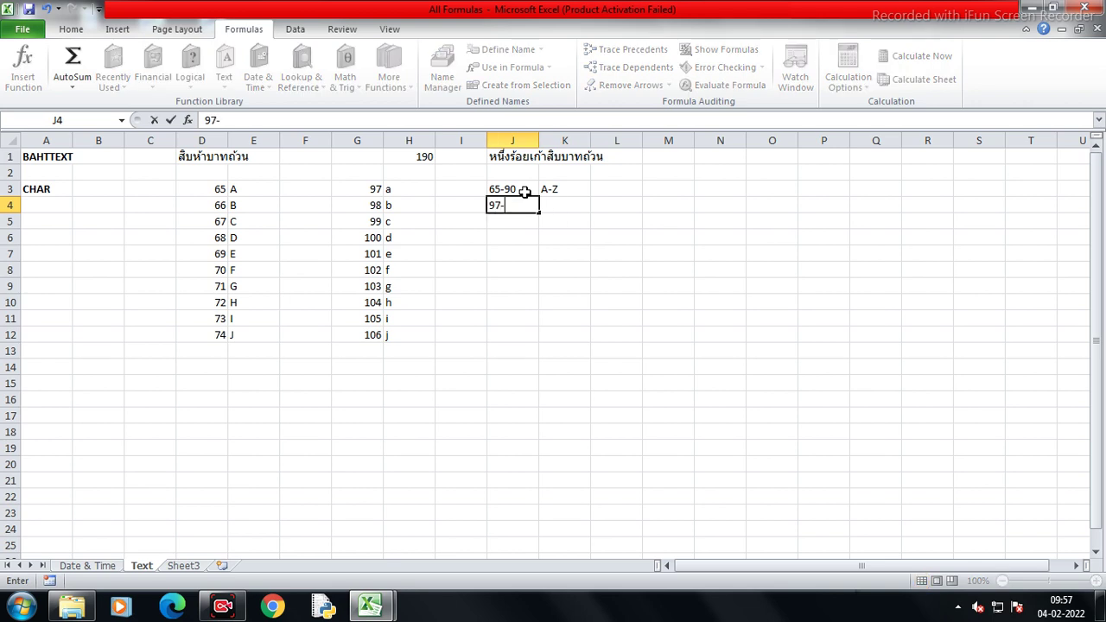
{"action": "type", "text": "122"}
{"action": "key", "text": "Tab"}
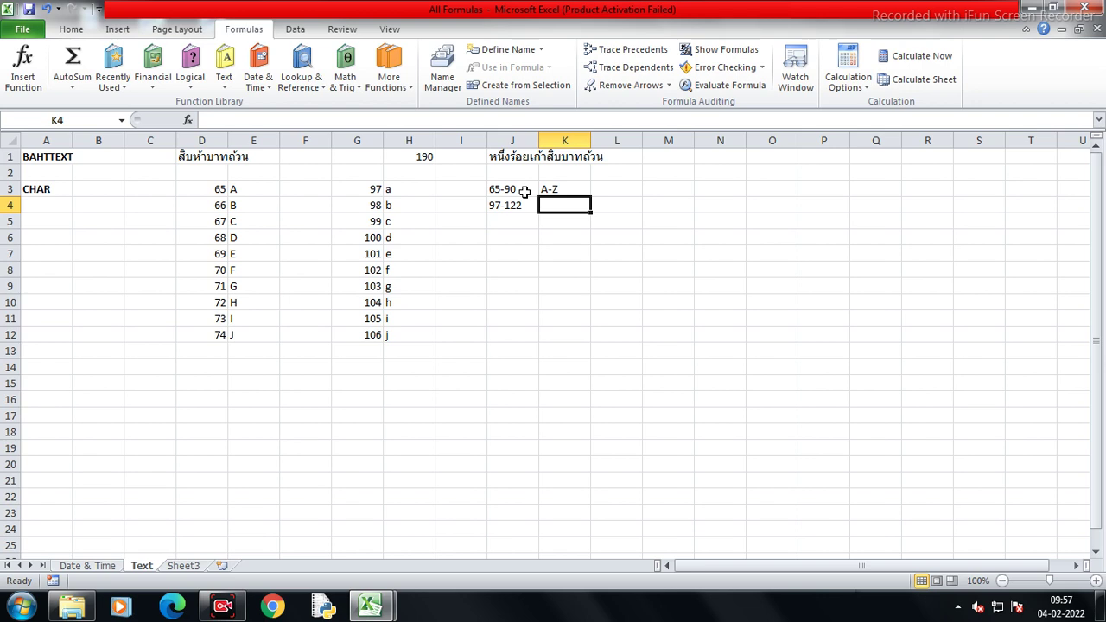
{"action": "type", "text": "a-z"}
{"action": "key", "text": "Return"}
{"action": "key", "text": "Left"}
{"action": "key", "text": "Left"}
{"action": "key", "text": "Left"}
{"action": "key", "text": "Left"}
{"action": "key", "text": "Left"}
{"action": "key", "text": "Left"}
{"action": "key", "text": "Left"}
{"action": "key", "text": "Down"}
{"action": "key", "text": "Down"}
{"action": "key", "text": "Down"}
{"action": "key", "text": "Down"}
{"action": "key", "text": "Down"}
{"action": "key", "text": "Down"}
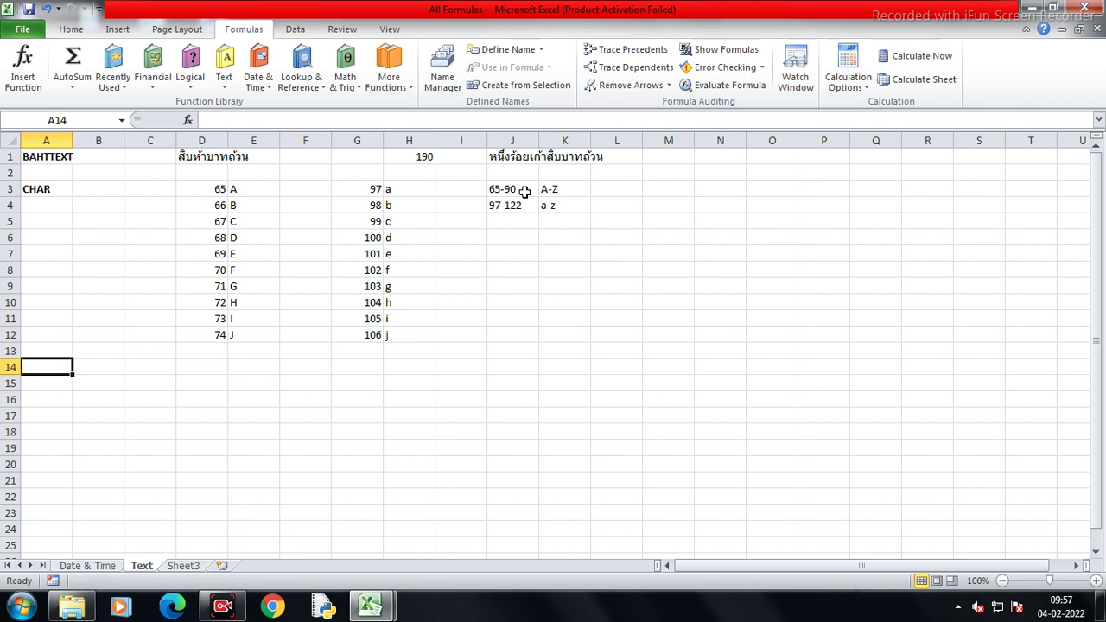
Type the 'CLEAN' label in A14 and start the sample text '1 2' in D14
{"action": "left_click", "coordinate": [224, 68]}
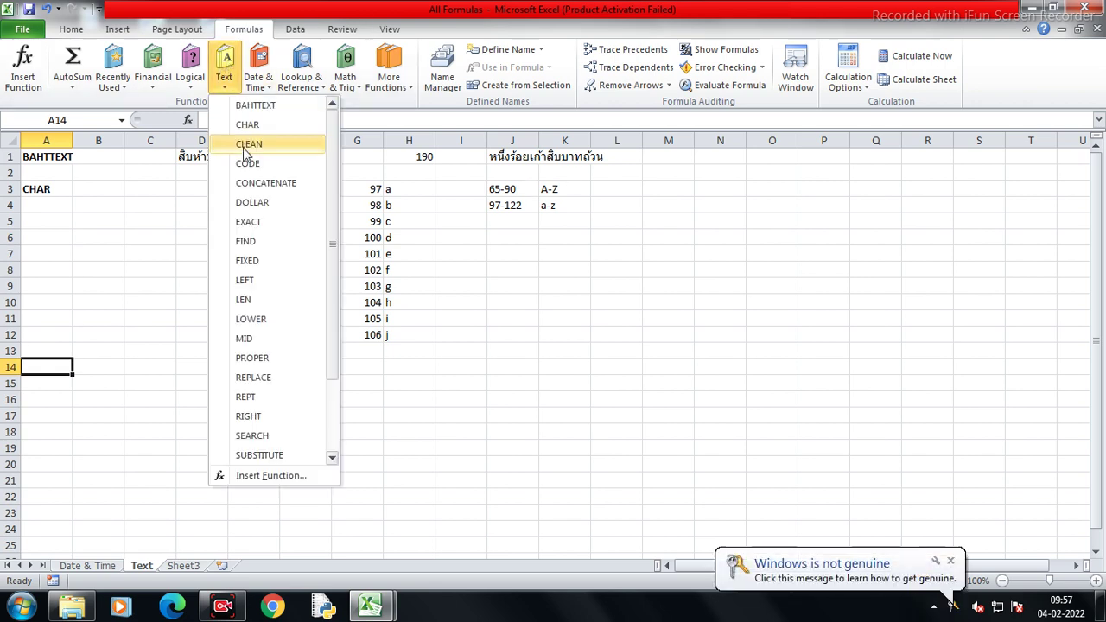
{"action": "left_click", "coordinate": [57, 375]}
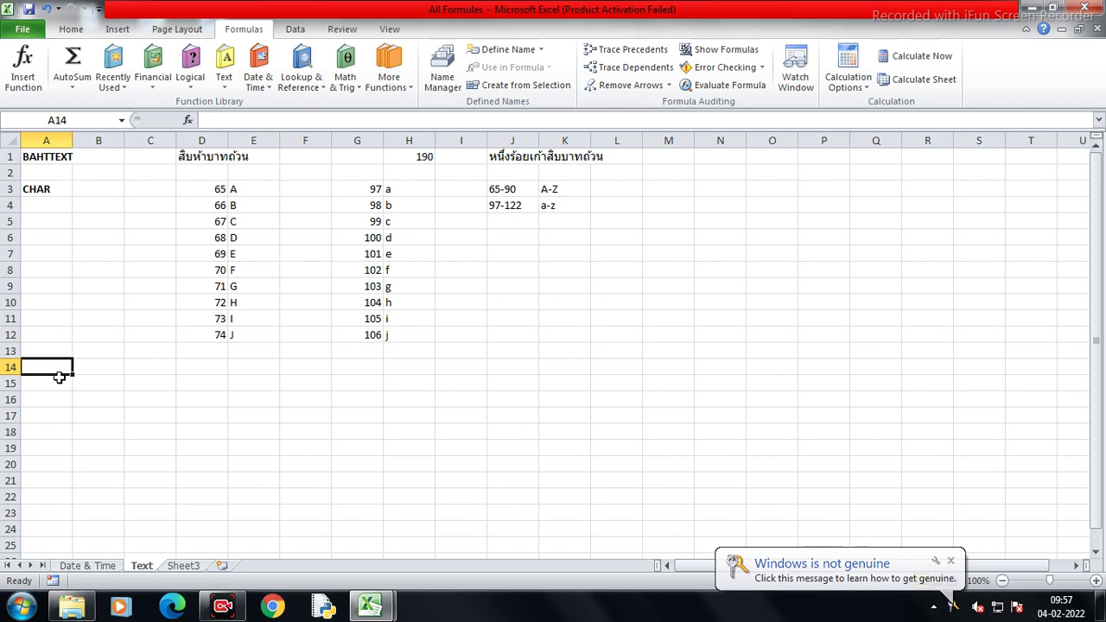
{"action": "type", "text": "CLEA"}
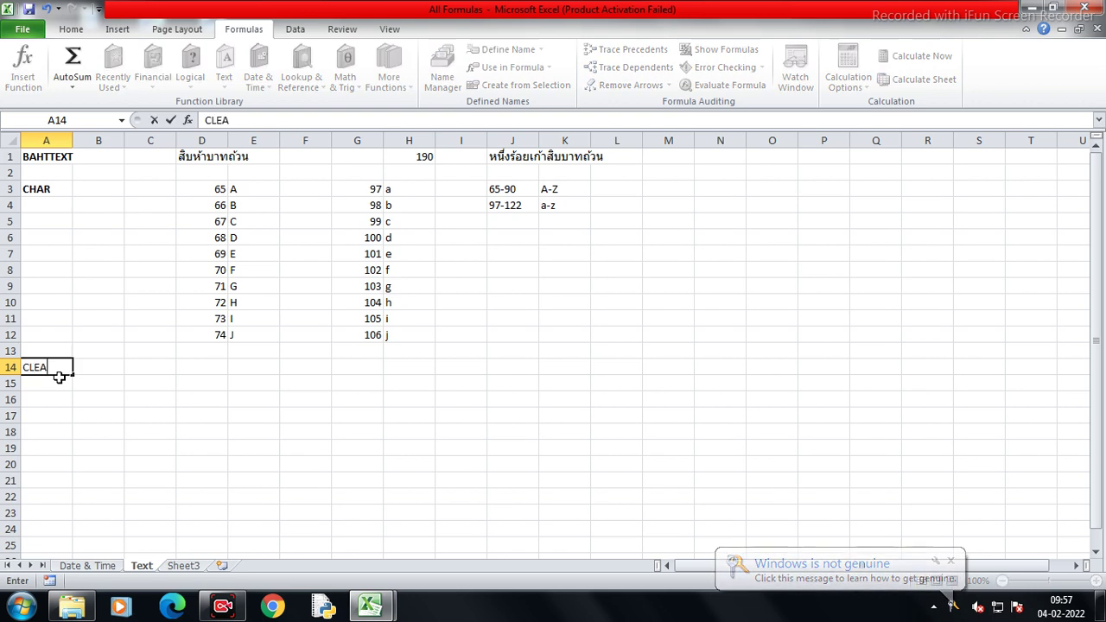
{"action": "type", "text": "N"}
{"action": "key", "text": "Tab"}
{"action": "key", "text": "Tab"}
{"action": "key", "text": "Tab"}
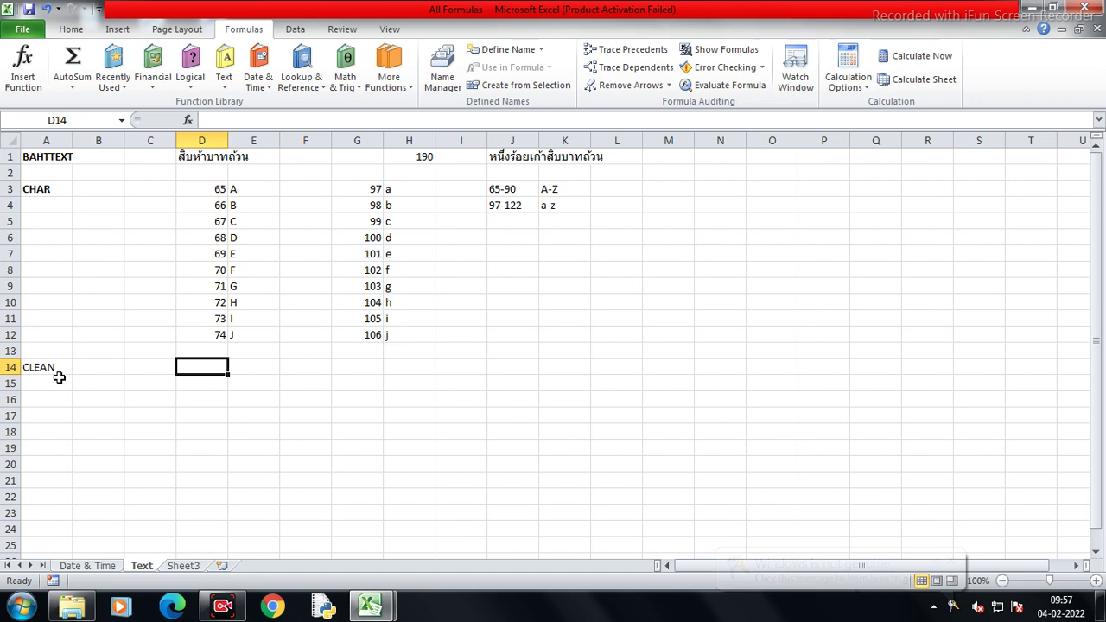
{"action": "key", "text": "F2"}
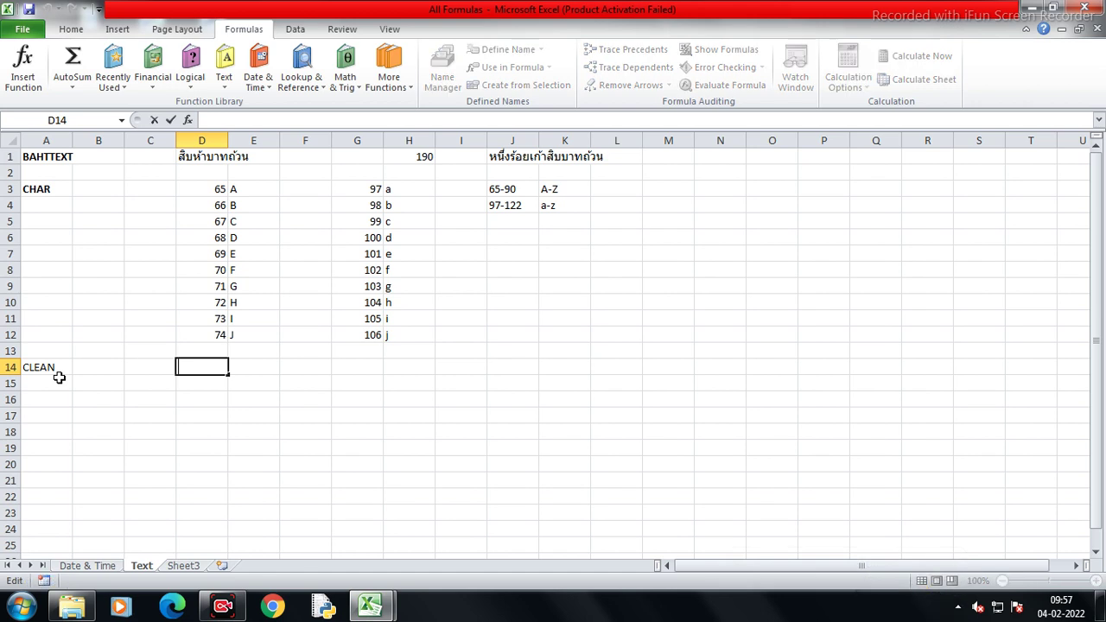
{"action": "type", "text": "1"}
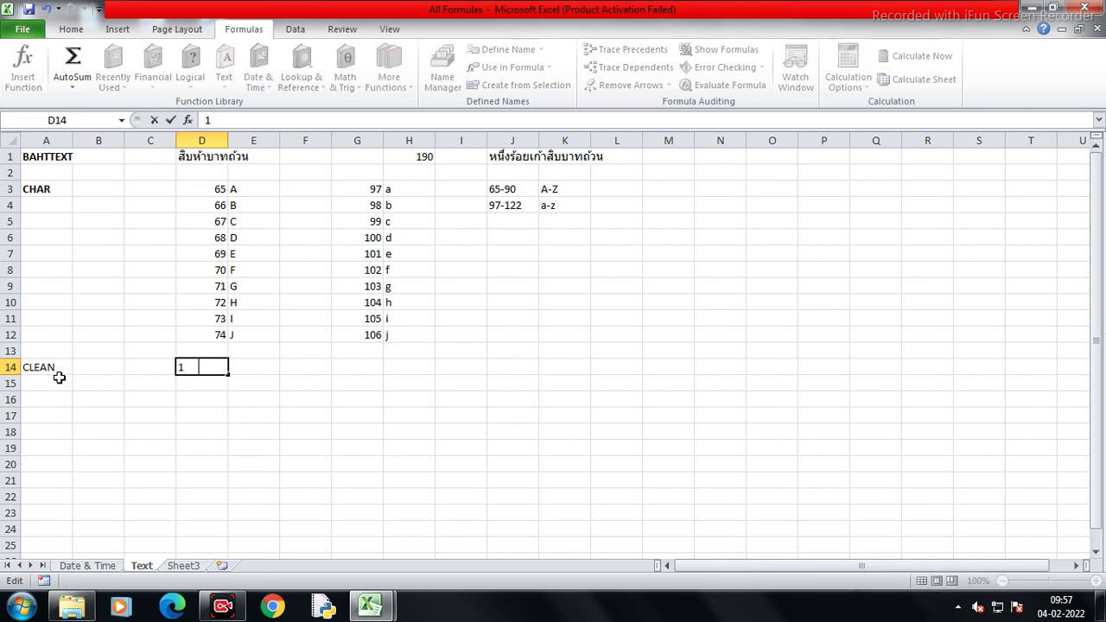
{"action": "type", "text": "       2"}
Finish D14 as multi-line text: '1 2', '4 5', '7 8', '9', blank lines, '10'
{"action": "key", "text": "alt+Return"}
{"action": "type", "text": "4        "}
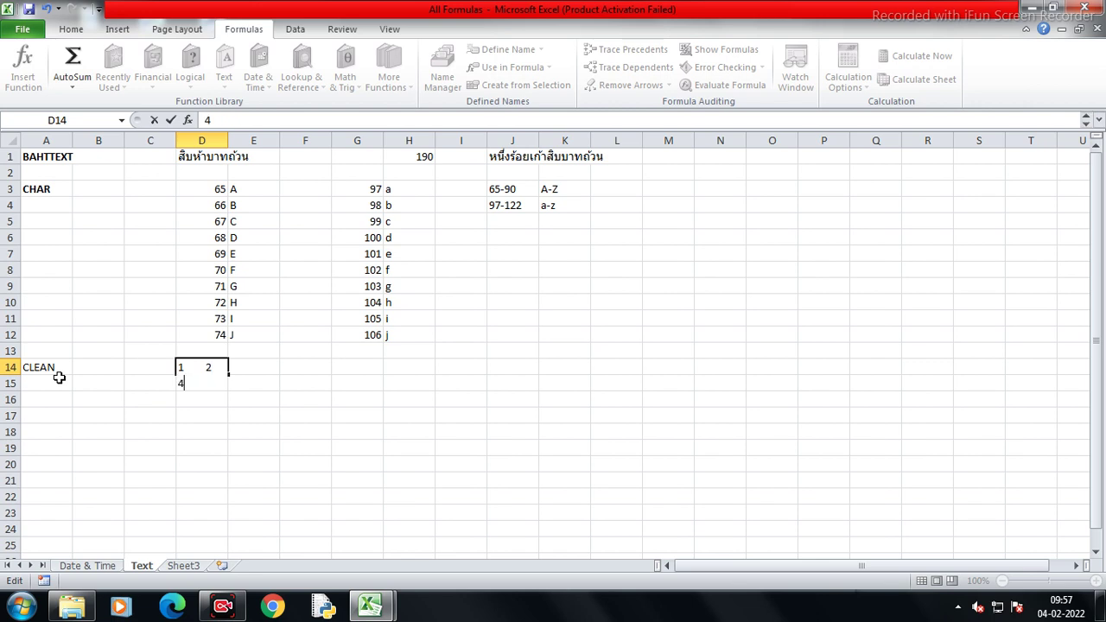
{"action": "type", "text": "5"}
{"action": "key", "text": "alt+Return"}
{"action": "type", "text": "7"}
{"action": "type", "text": "       8"}
{"action": "key", "text": "alt+Return"}
{"action": "type", "text": "9"}
{"action": "key", "text": "alt+Return"}
{"action": "key", "text": "alt+Return"}
{"action": "key", "text": "alt+Return"}
{"action": "key", "text": "alt+Return"}
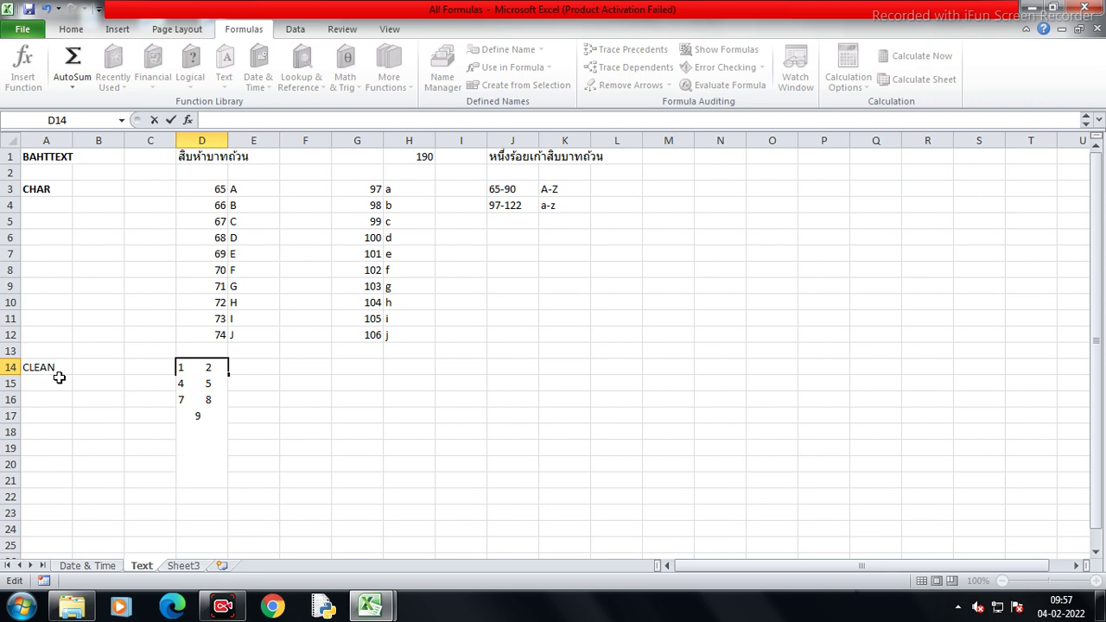
{"action": "type", "text": "10"}
{"action": "key", "text": "Return"}
Enter =CLEAN(D14) in F15 to return the sample on a single line
{"action": "key", "text": "Right"}
{"action": "key", "text": "Right"}
{"action": "key", "text": "Up"}
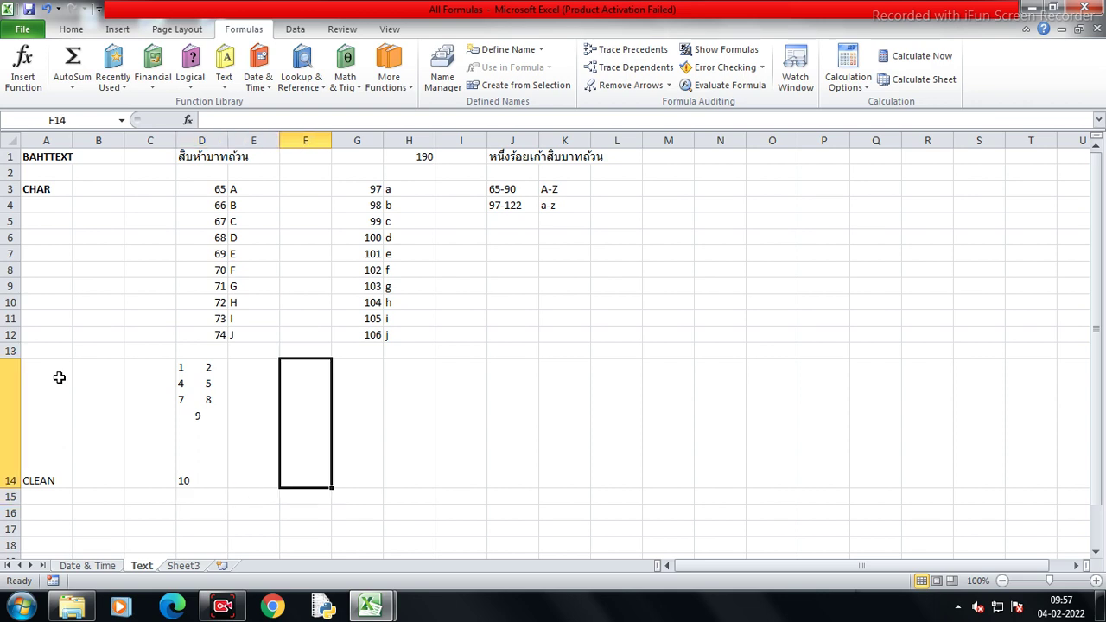
{"action": "key", "text": "Down"}
{"action": "key", "text": "Down"}
{"action": "key", "text": "Down"}
{"action": "key", "text": "Down"}
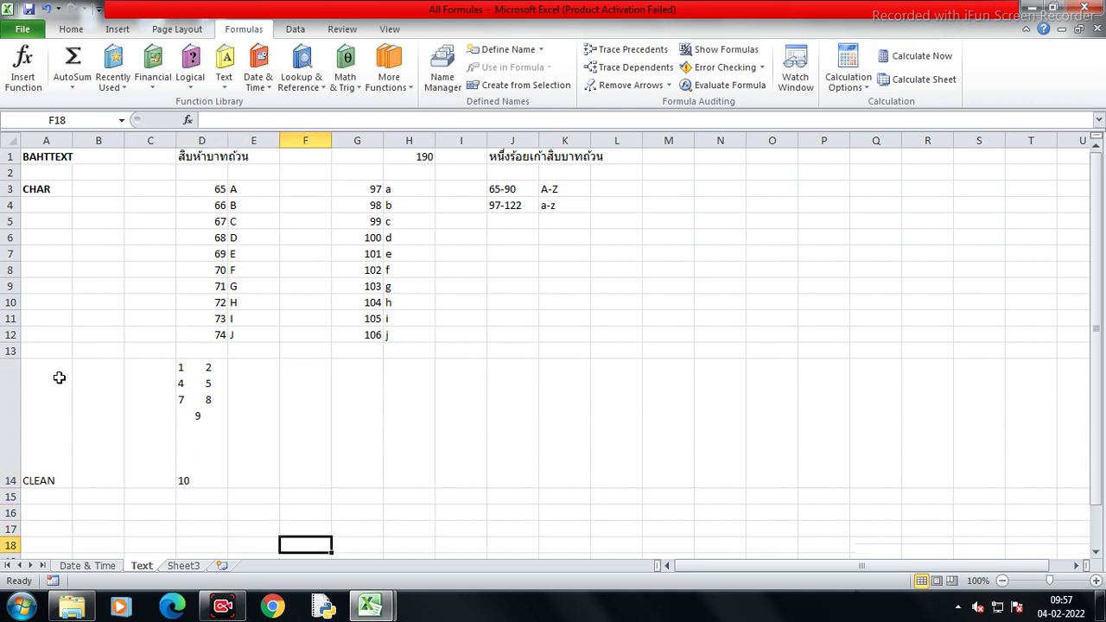
{"action": "key", "text": "Down"}
{"action": "key", "text": "Down"}
{"action": "key", "text": "Down"}
{"action": "key", "text": "Down"}
{"action": "key", "text": "Down"}
{"action": "key", "text": "Down"}
{"action": "key", "text": "Down"}
{"action": "key", "text": "Up"}
{"action": "key", "text": "Up"}
{"action": "key", "text": "Up"}
{"action": "key", "text": "Up"}
{"action": "key", "text": "Up"}
{"action": "key", "text": "Up"}
{"action": "key", "text": "Up"}
{"action": "key", "text": "Up"}
{"action": "key", "text": "Up"}
{"action": "type", "text": "=cl"}
{"action": "key", "text": "Tab"}
{"action": "key", "text": "Left"}
{"action": "key", "text": "Up"}
{"action": "key", "text": "Left"}
{"action": "key", "text": "Return"}
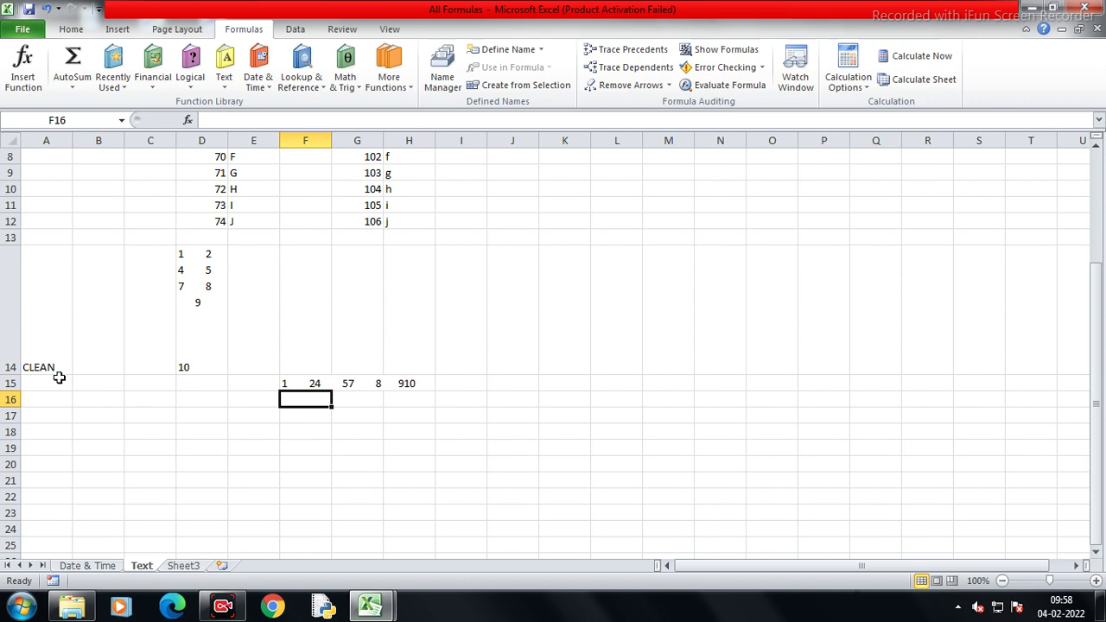
{"action": "key", "text": "Up"}
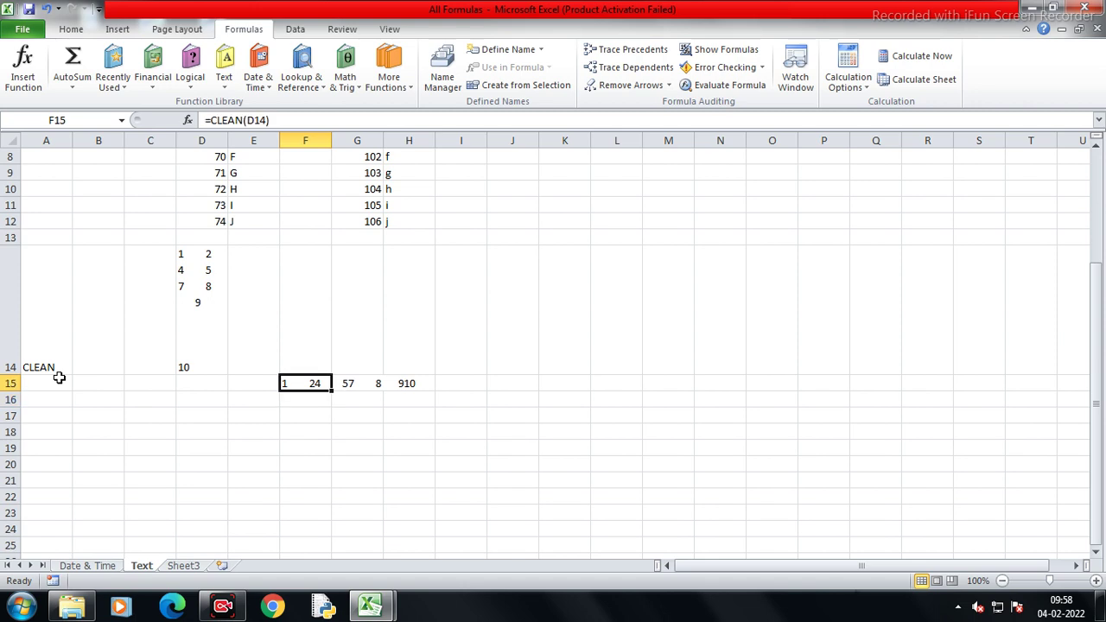
Indent the multi-line sample in D14 three levels to the right
{"action": "key", "text": "Right"}
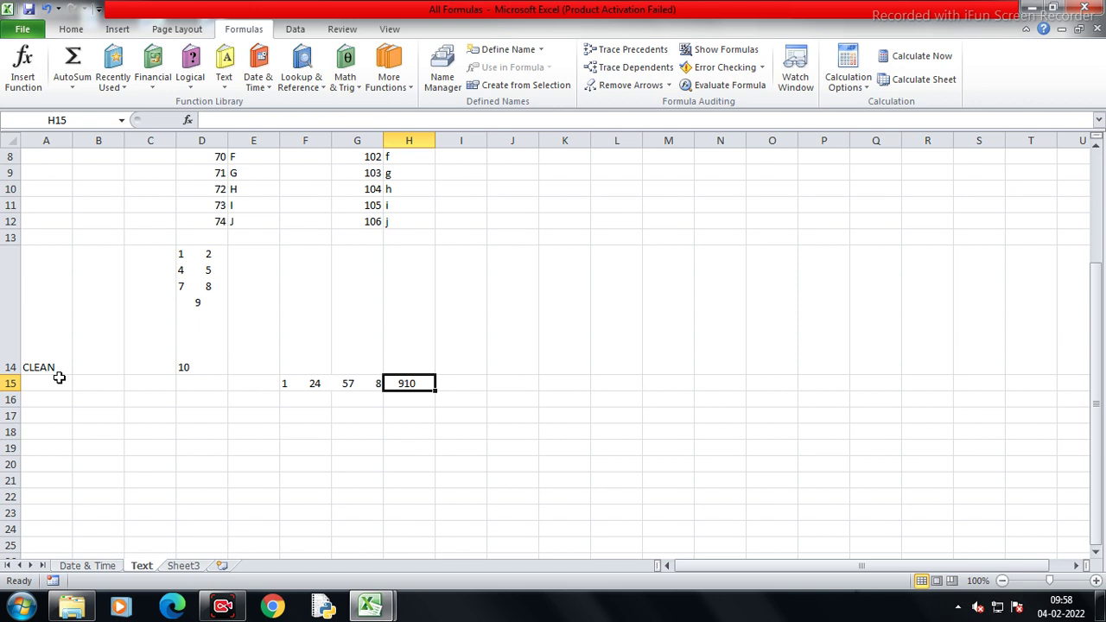
{"action": "left_click", "coordinate": [197, 279]}
{"action": "left_click", "coordinate": [70, 30]}
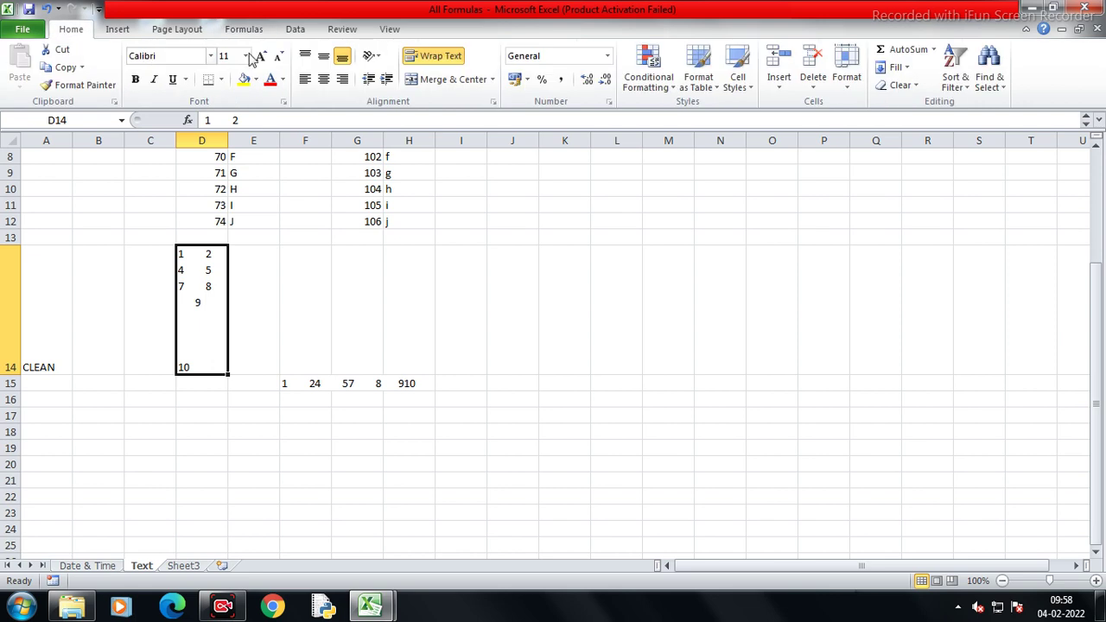
{"action": "left_click", "coordinate": [387, 79]}
{"action": "left_click", "coordinate": [388, 80]}
{"action": "left_click", "coordinate": [387, 80]}
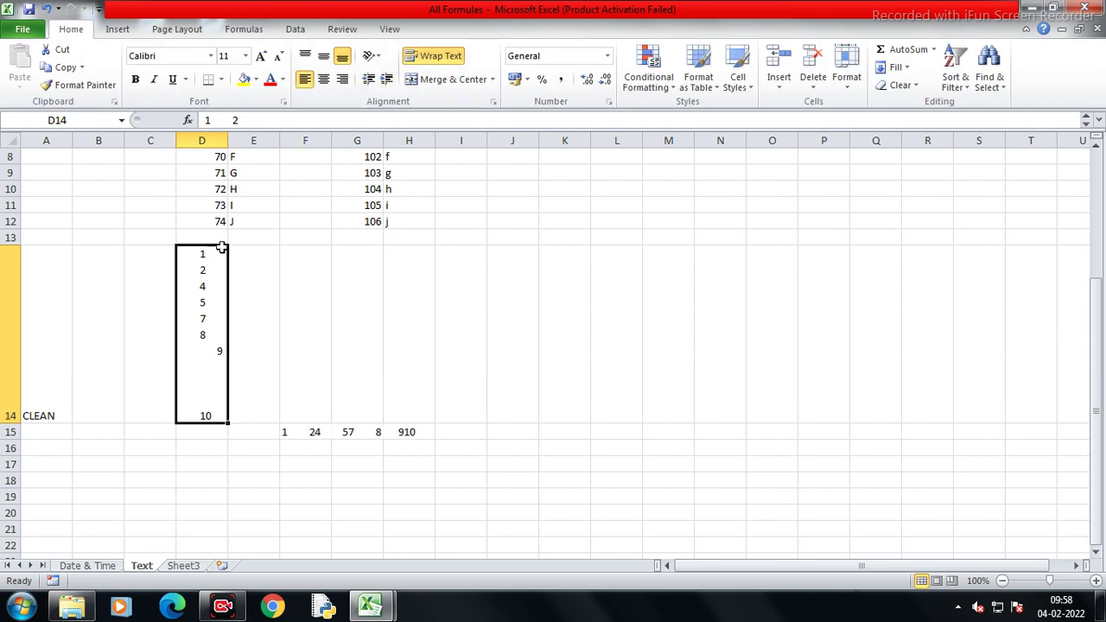
Merge D14:L14 with Merge Across and indent the merged sample further right
{"action": "left_click_drag", "start_coordinate": [206, 315], "coordinate": [614, 311]}
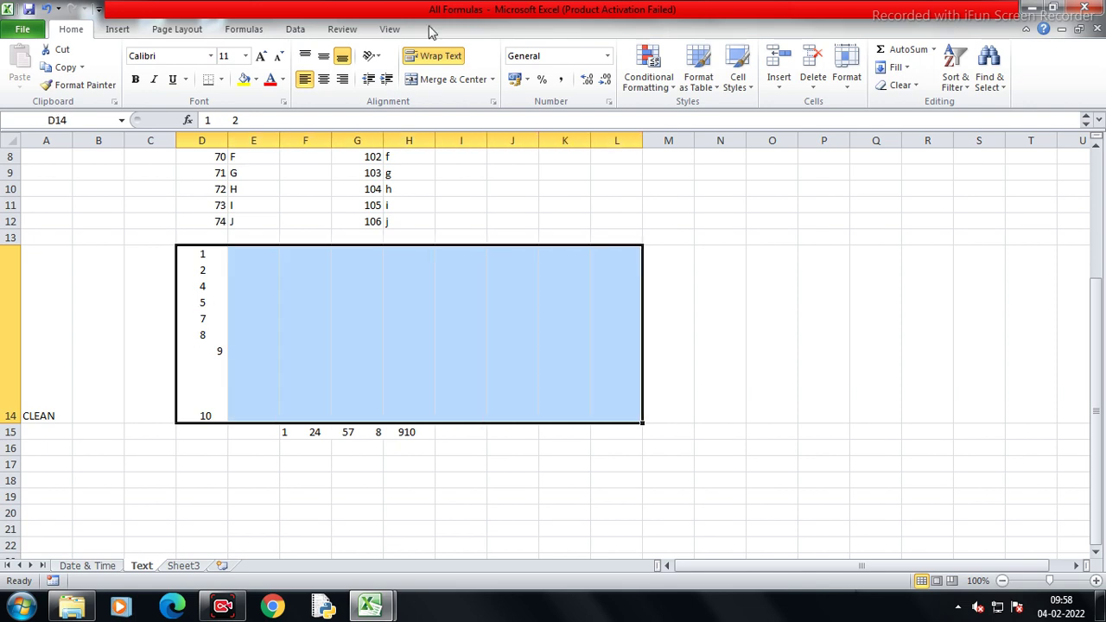
{"action": "left_click", "coordinate": [492, 80]}
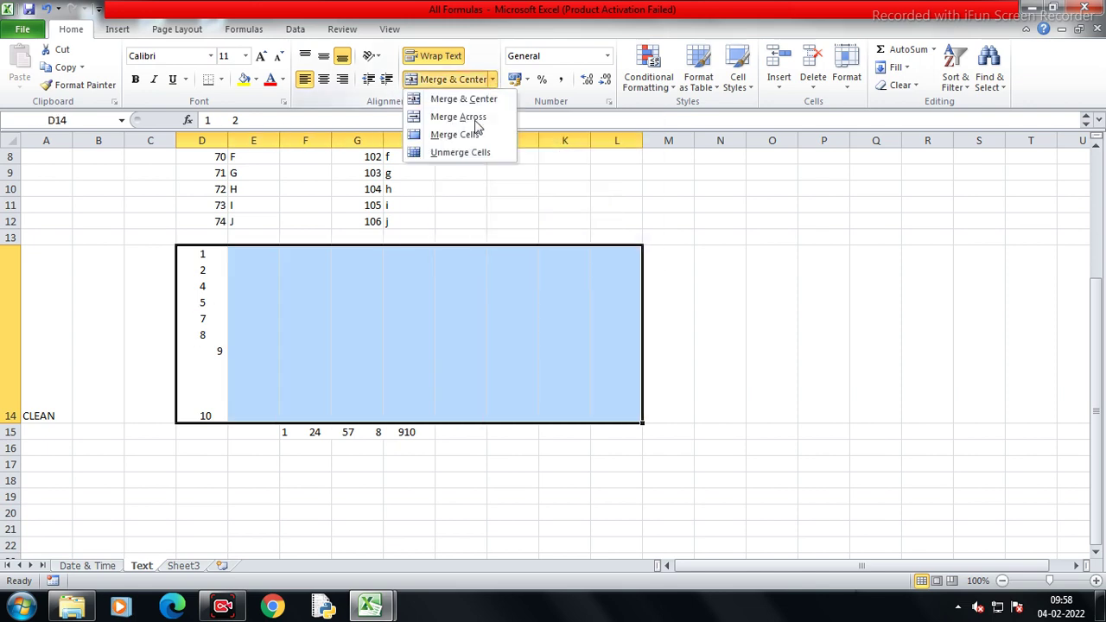
{"action": "left_click", "coordinate": [464, 115]}
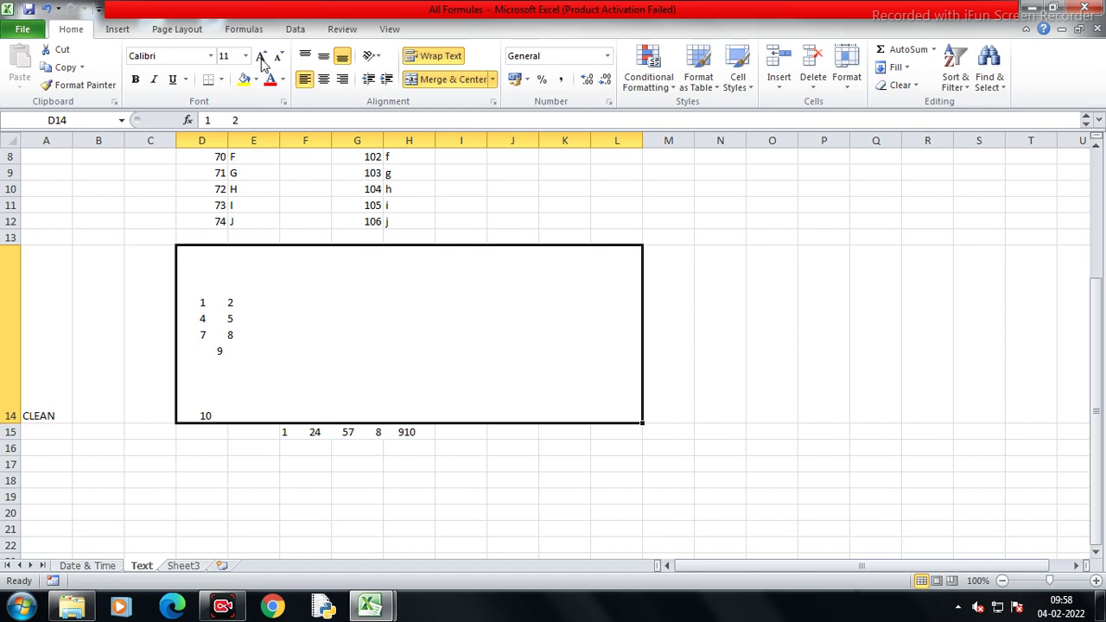
{"action": "left_click", "coordinate": [386, 79]}
{"action": "triple_click", "coordinate": [387, 79]}
{"action": "triple_click", "coordinate": [386, 79]}
{"action": "double_click", "coordinate": [387, 79]}
{"action": "left_click", "coordinate": [380, 432]}
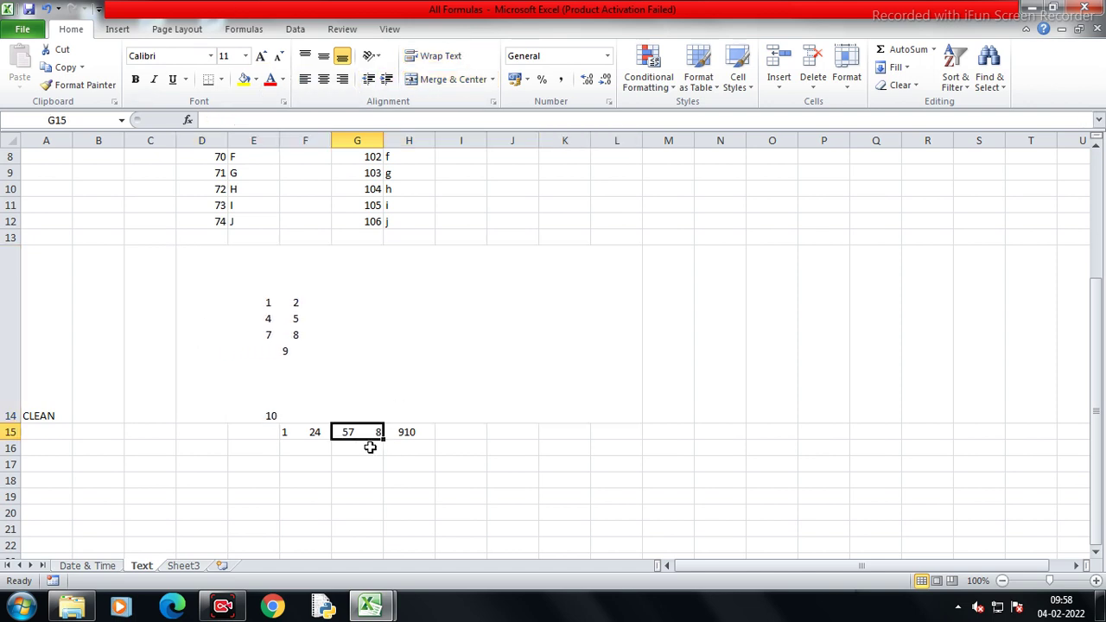
{"action": "left_click", "coordinate": [282, 432]}
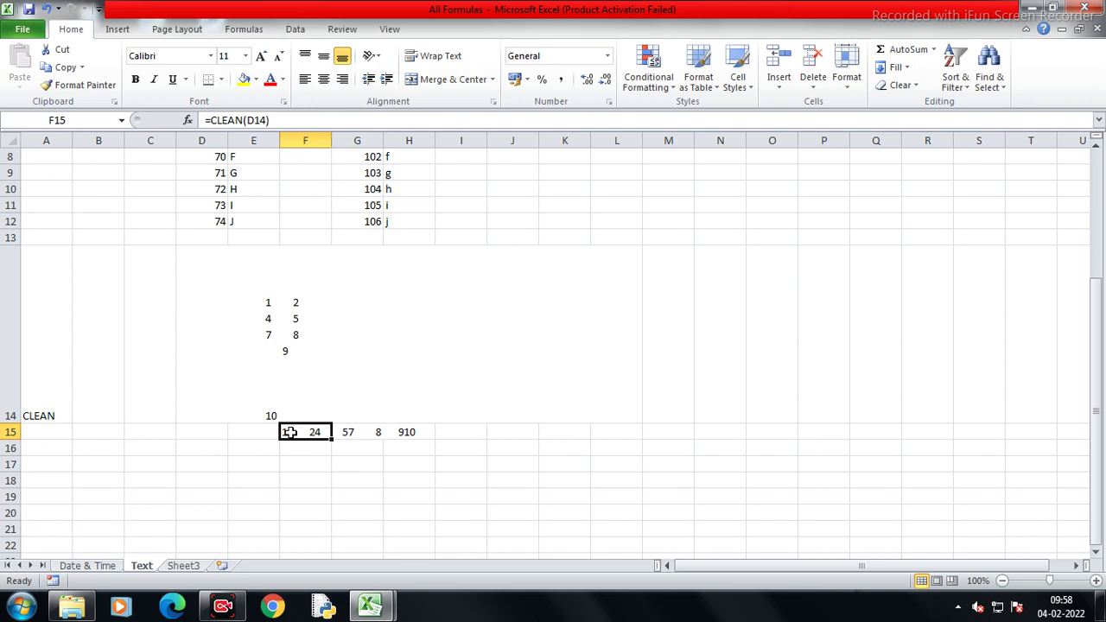
Make the CLEAN label in A14 bold
{"action": "double_click", "coordinate": [294, 430]}
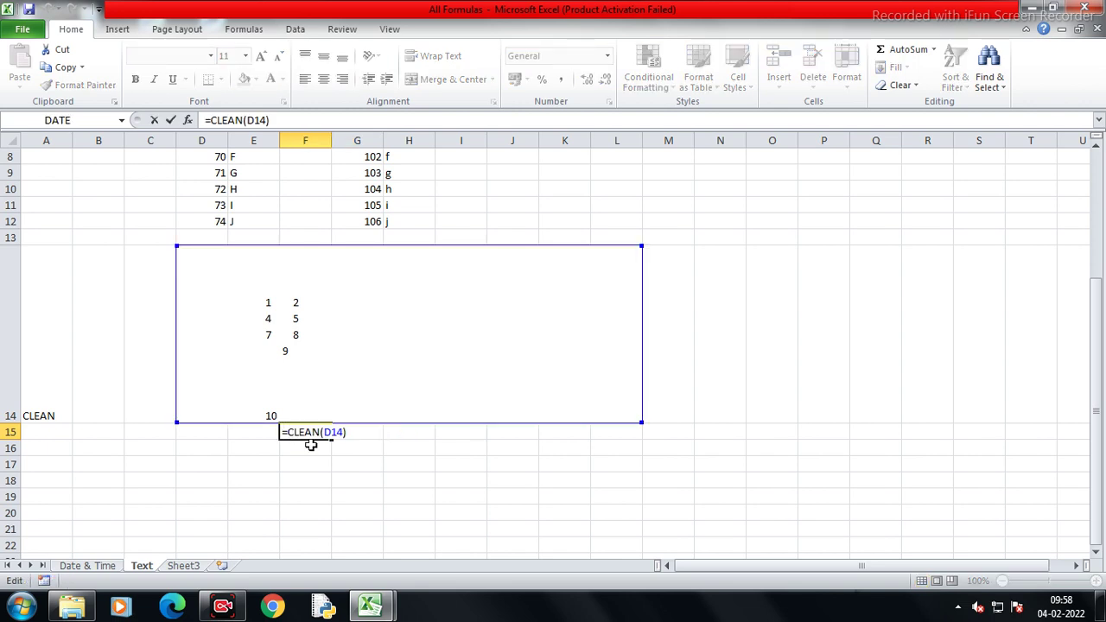
{"action": "key", "text": "Return"}
{"action": "scroll", "coordinate": [130, 437], "scroll_direction": "down", "scroll_amount": 1}
{"action": "left_click", "coordinate": [31, 360]}
{"action": "key", "text": "ctrl+b"}
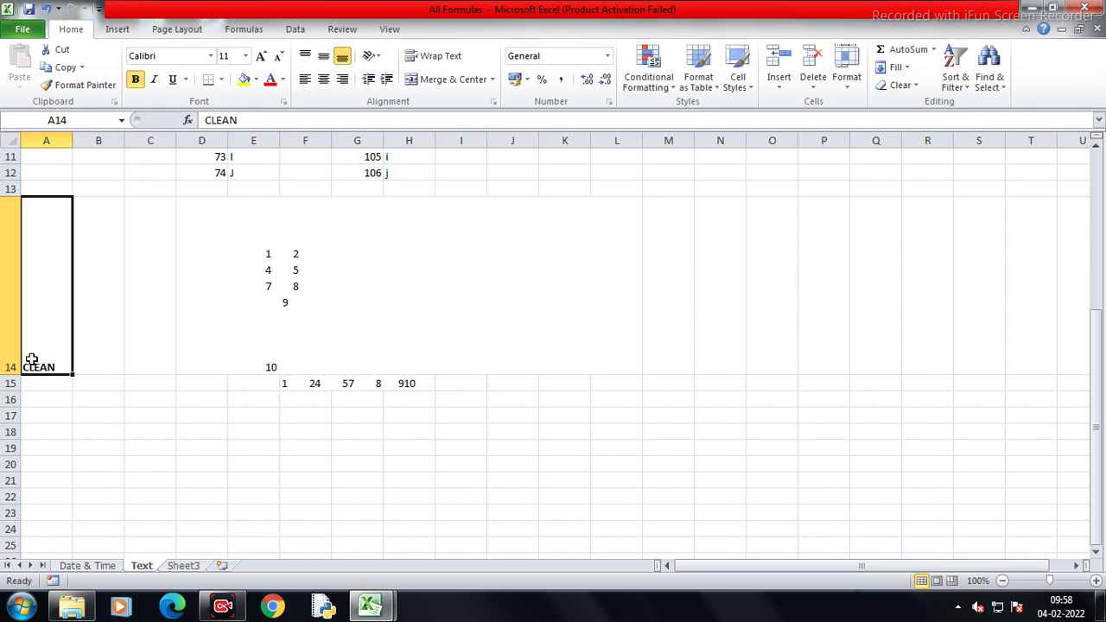
{"action": "key", "text": "Down"}
{"action": "key", "text": "Down"}
{"action": "key", "text": "Down"}
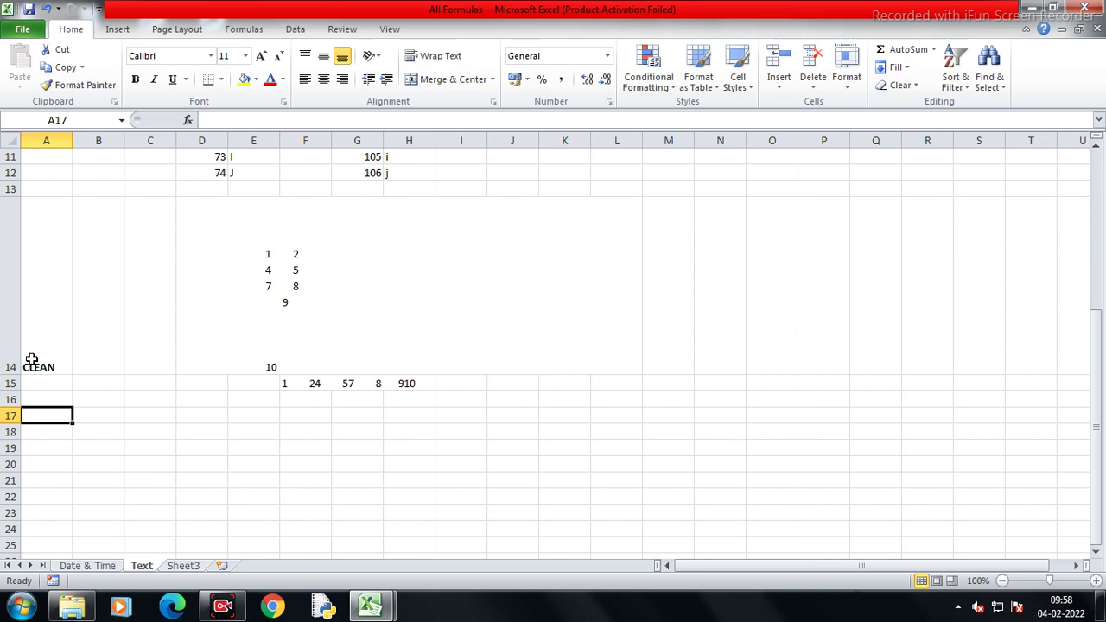
Enter =LEN(D14) in M14, returning 50
{"action": "left_click", "coordinate": [676, 332]}
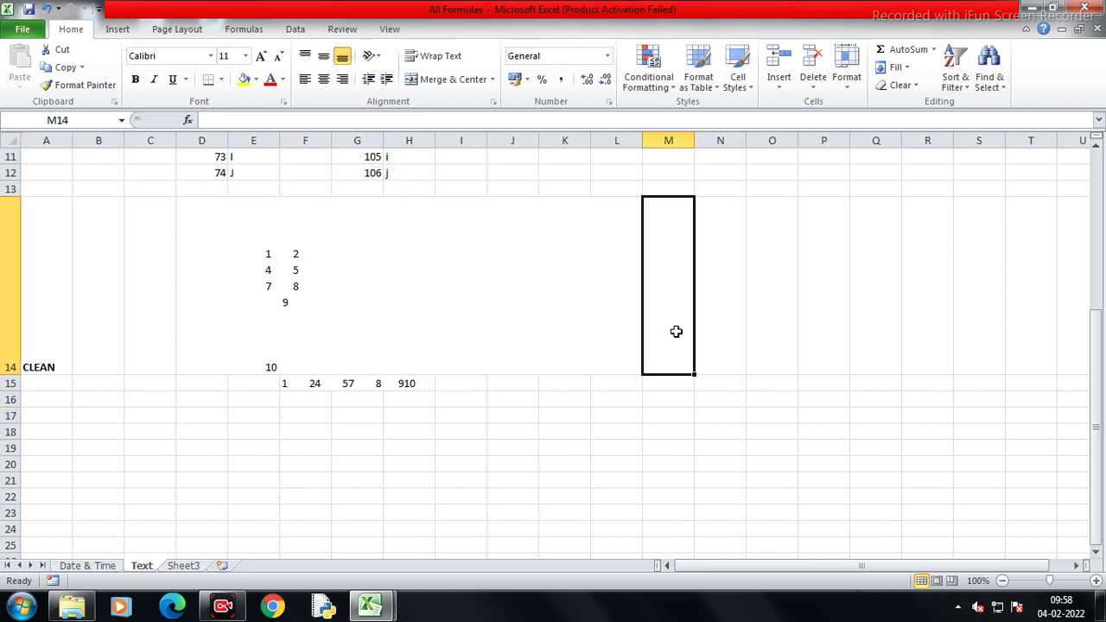
{"action": "type", "text": "="}
{"action": "key", "text": "BackSpace"}
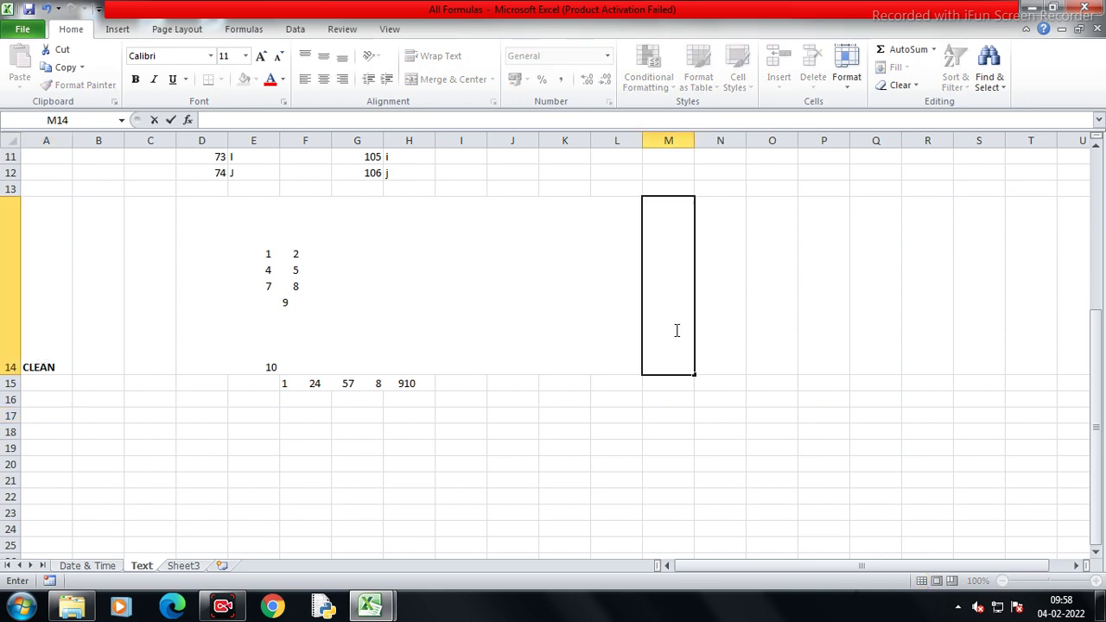
{"action": "key", "text": "BackSpace"}
{"action": "key", "text": "BackSpace"}
{"action": "type", "text": "=le"}
{"action": "key", "text": "Down"}
{"action": "key", "text": "Tab"}
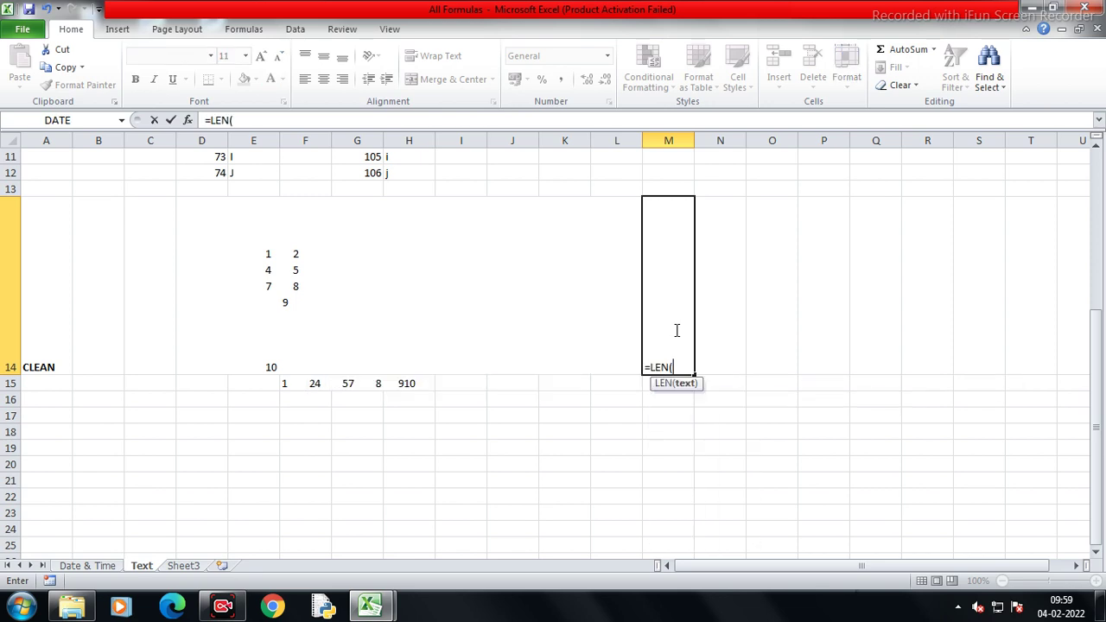
{"action": "left_click", "coordinate": [496, 308]}
{"action": "type", "text": ")"}
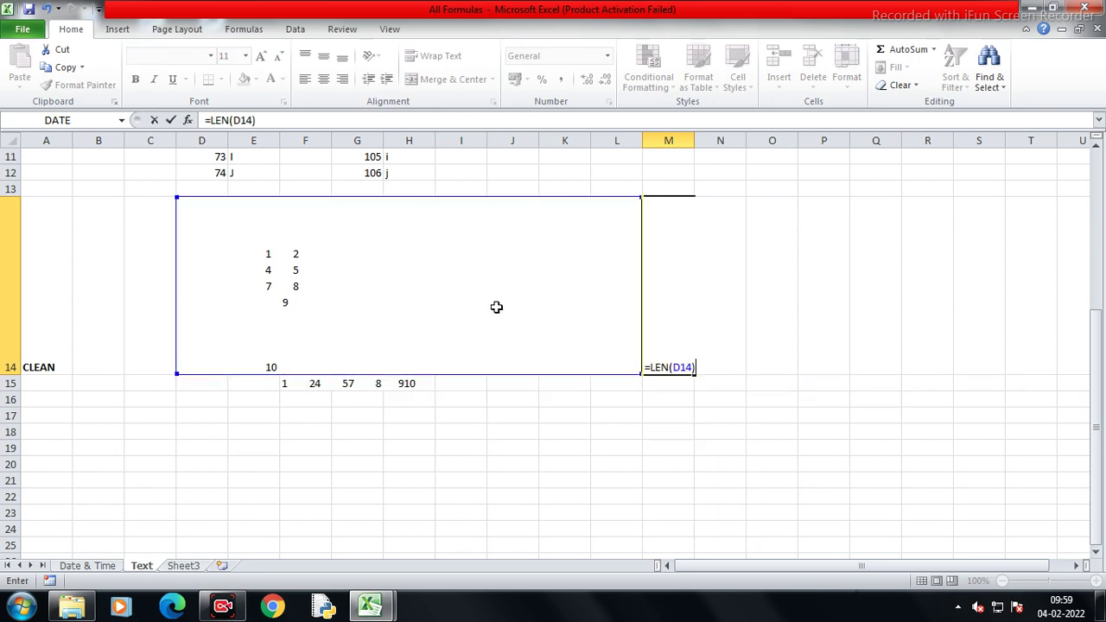
{"action": "key", "text": "Return"}
Enter =LEN(F15) in M15, returning 43
{"action": "type", "text": "="}
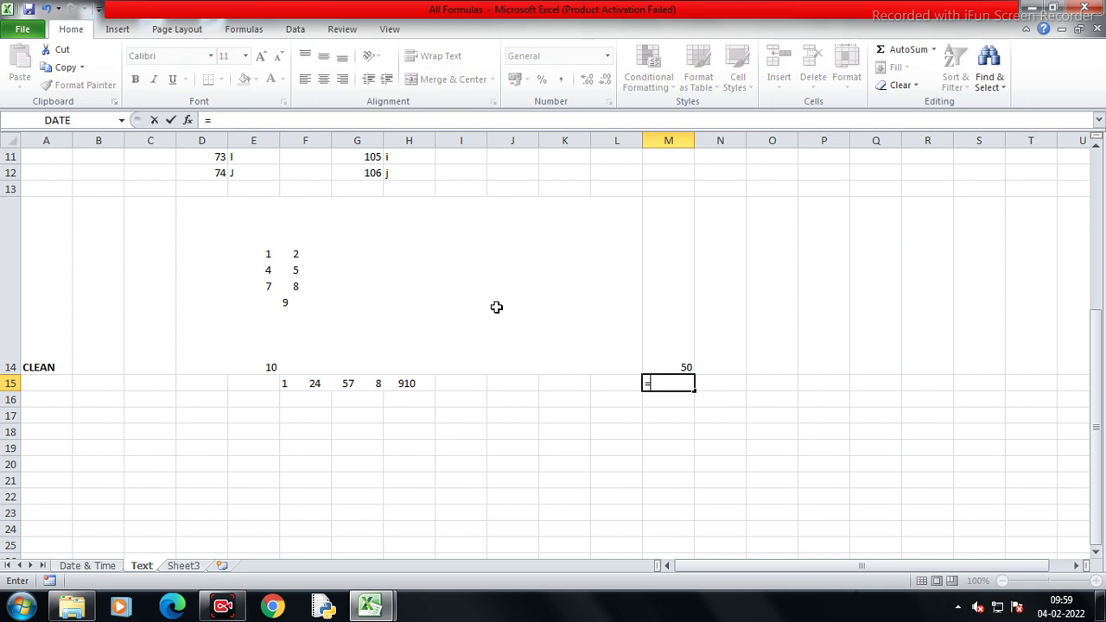
{"action": "type", "text": "le"}
{"action": "key", "text": "Tab"}
{"action": "key", "text": "Left"}
{"action": "key", "text": "Left"}
{"action": "key", "text": "Left"}
{"action": "key", "text": "Left"}
{"action": "key", "text": "Left"}
{"action": "key", "text": "Left"}
{"action": "key", "text": "Left"}
{"action": "key", "text": "Return"}
{"action": "key", "text": "Up"}
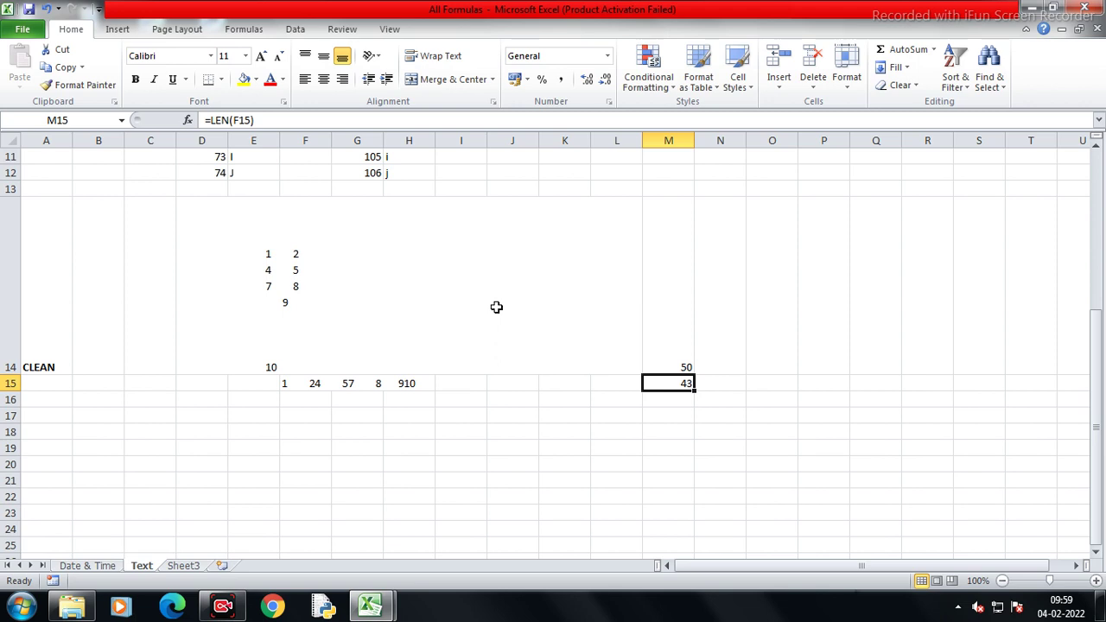
{"action": "key", "text": "Down"}
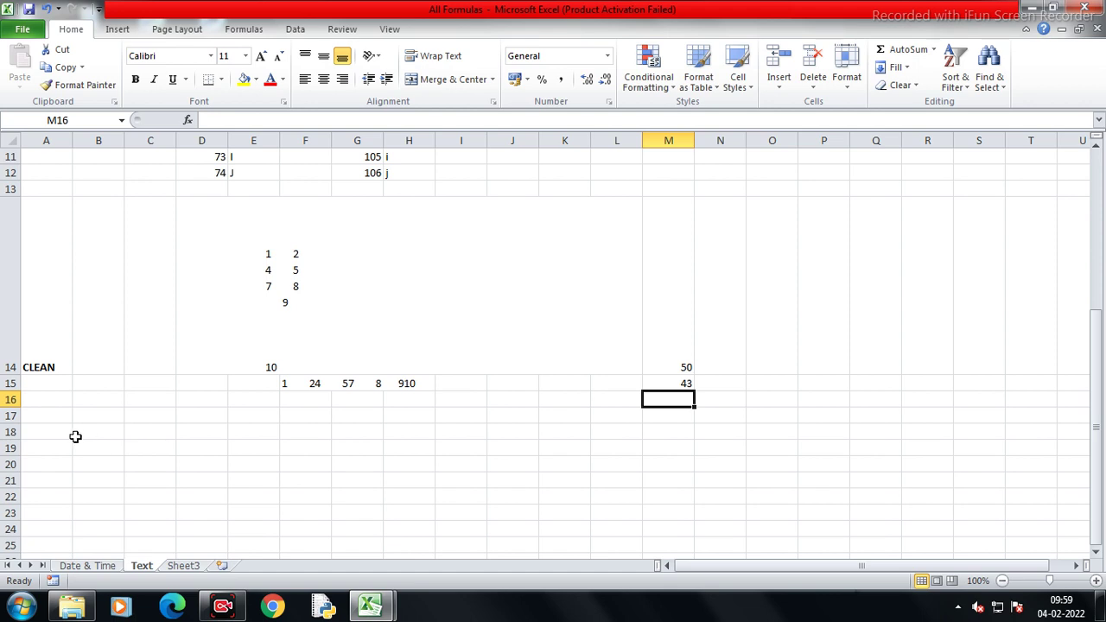
{"action": "left_click", "coordinate": [61, 433]}
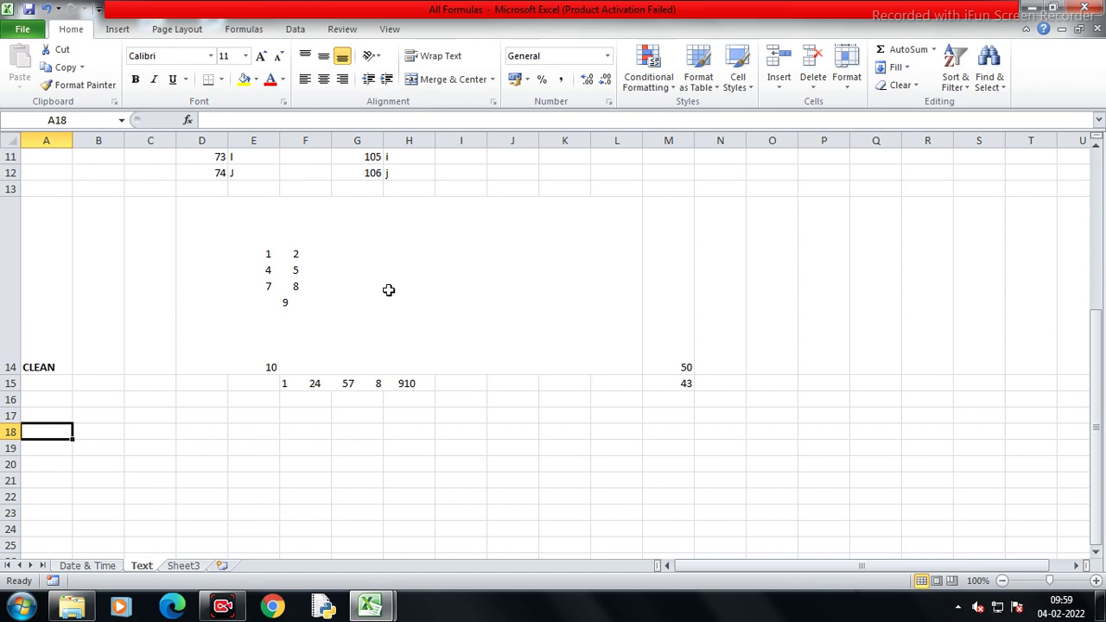
{"action": "left_click", "coordinate": [497, 330]}
{"action": "left_click", "coordinate": [682, 366]}
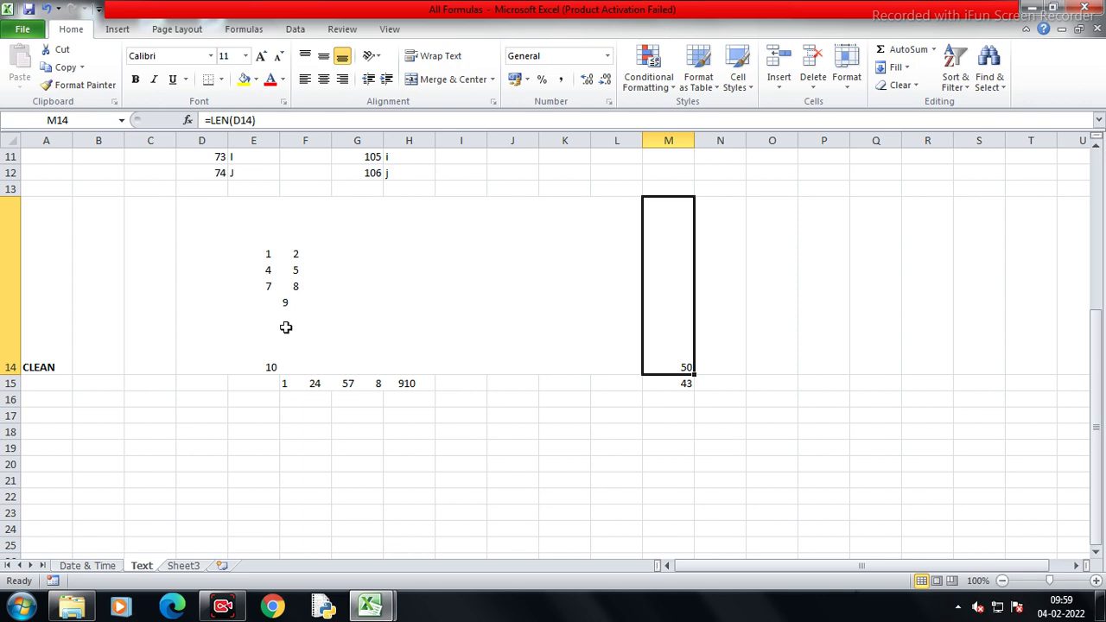
Add the note '7 Extra Enters & Tabs' in O15
{"action": "left_click", "coordinate": [768, 382]}
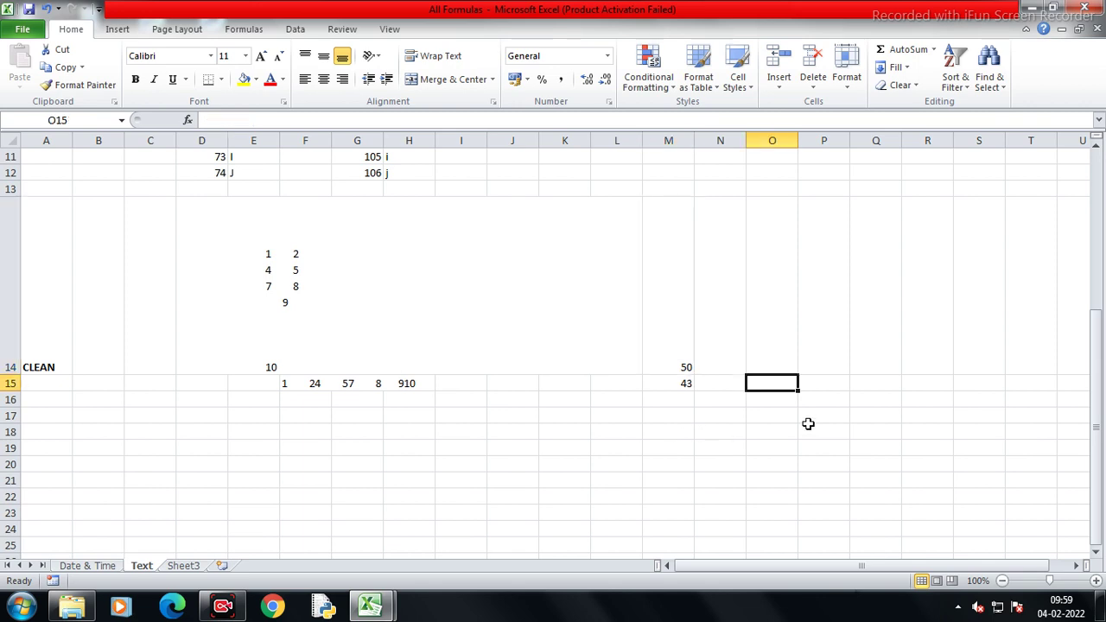
{"action": "type", "text": "7 Extra"}
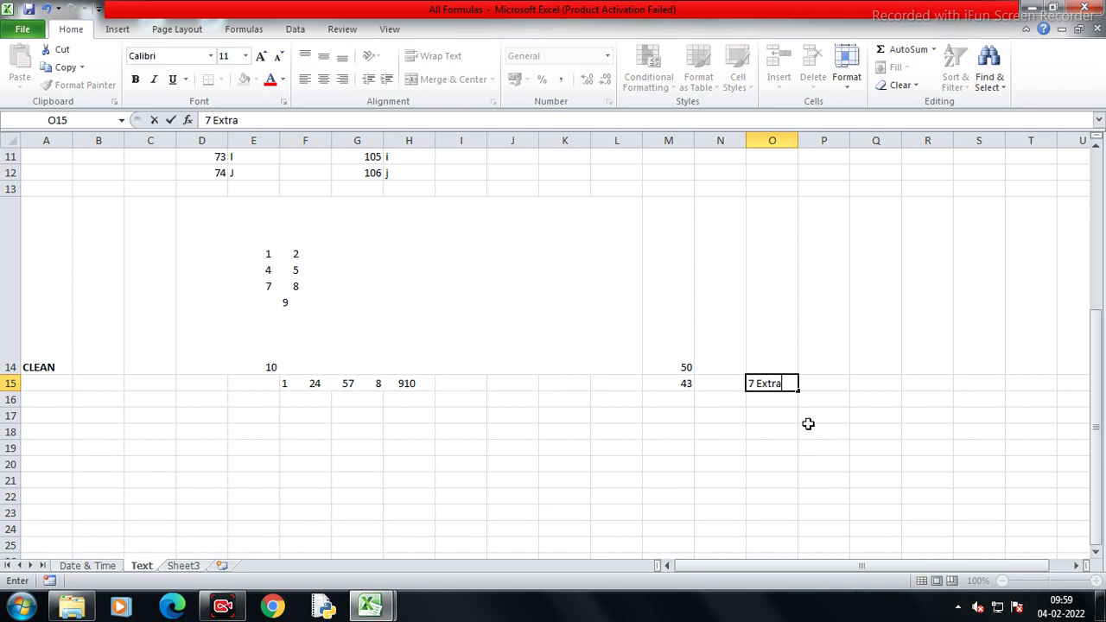
{"action": "type", "text": "Enters"}
{"action": "type", "text": "bs"}
{"action": "key", "text": "Return"}
{"action": "key", "text": "Left"}
{"action": "key", "text": "Left"}
{"action": "key", "text": "Left"}
{"action": "key", "text": "Left"}
{"action": "key", "text": "Left"}
{"action": "key", "text": "Left"}
{"action": "key", "text": "Down"}
{"action": "key", "text": "Down"}
{"action": "key", "text": "Down"}
{"action": "key", "text": "Up"}
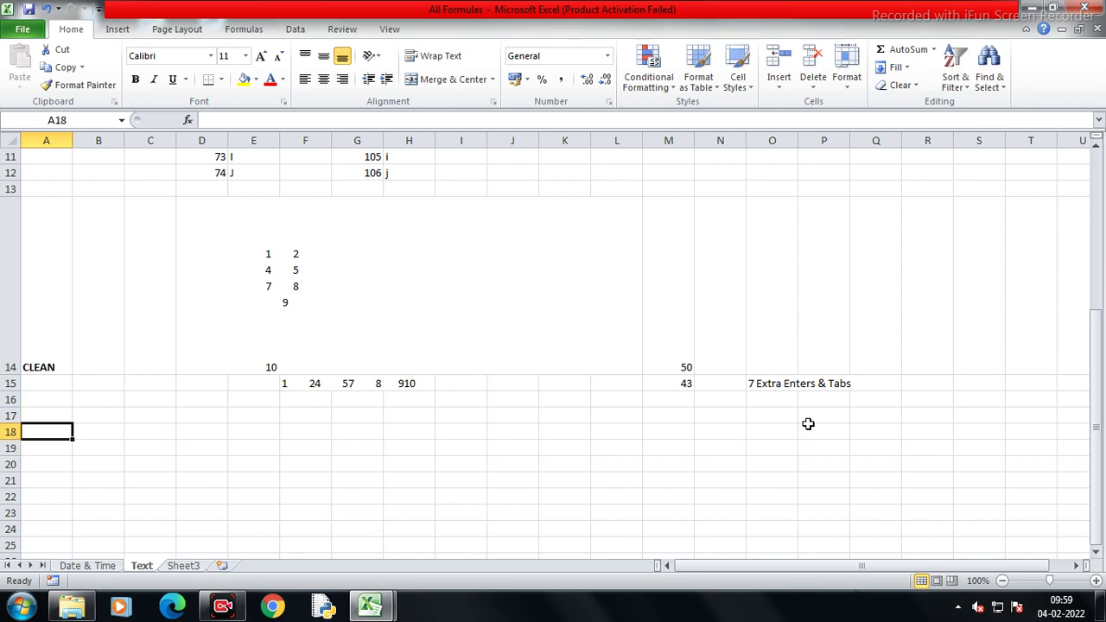
Enter the heading CODE in A18 and make it bold
{"action": "type", "text": "CODE"}
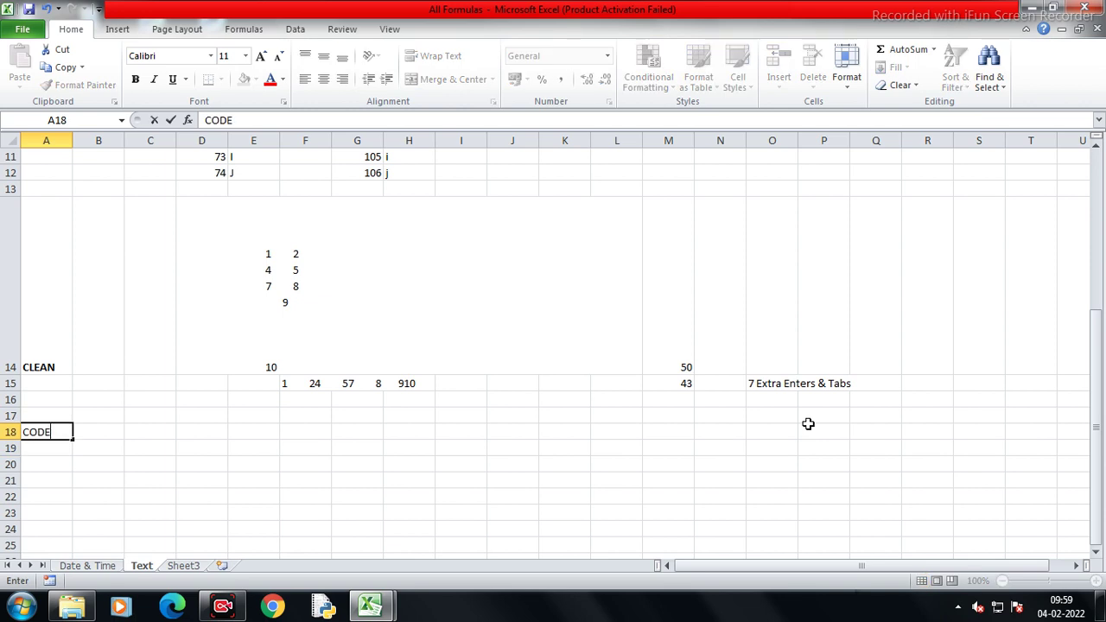
{"action": "key", "text": "Return"}
{"action": "key", "text": "Up"}
{"action": "key", "text": "ctrl+b"}
{"action": "key", "text": "Right"}
{"action": "key", "text": "Right"}
{"action": "key", "text": "Right"}
Paste the CHAR results E3:E12 into D18, then clear the resulting #VALUE! cells
{"action": "scroll", "coordinate": [808, 424], "scroll_direction": "up", "scroll_amount": 4}
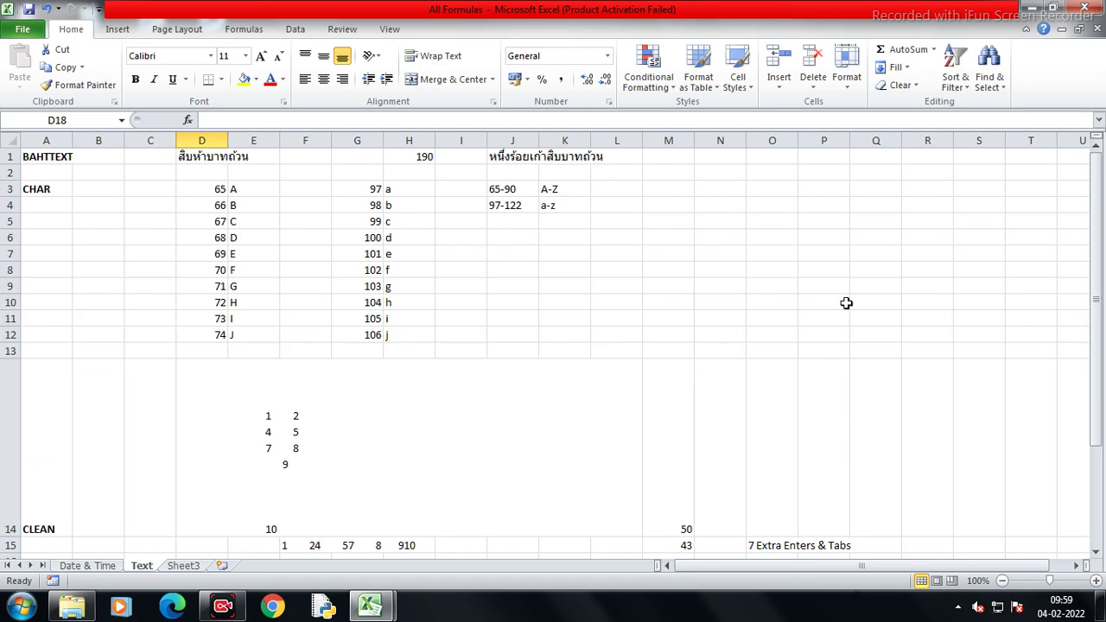
{"action": "left_click_drag", "start_coordinate": [238, 188], "coordinate": [240, 330]}
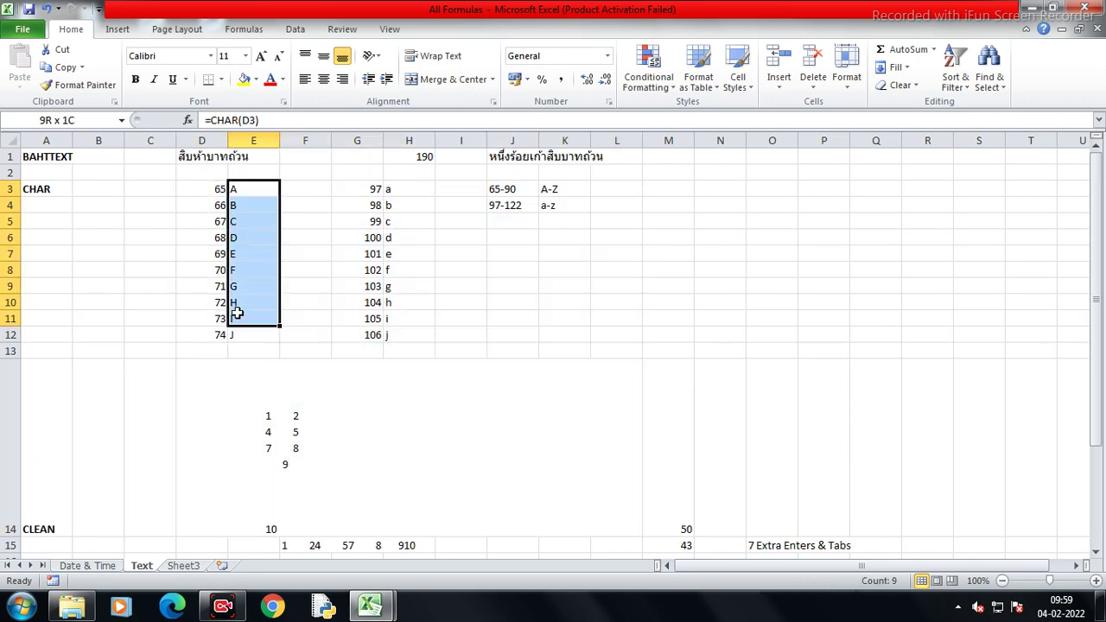
{"action": "key", "text": "ctrl+c"}
{"action": "scroll", "coordinate": [251, 355], "scroll_direction": "down", "scroll_amount": 5}
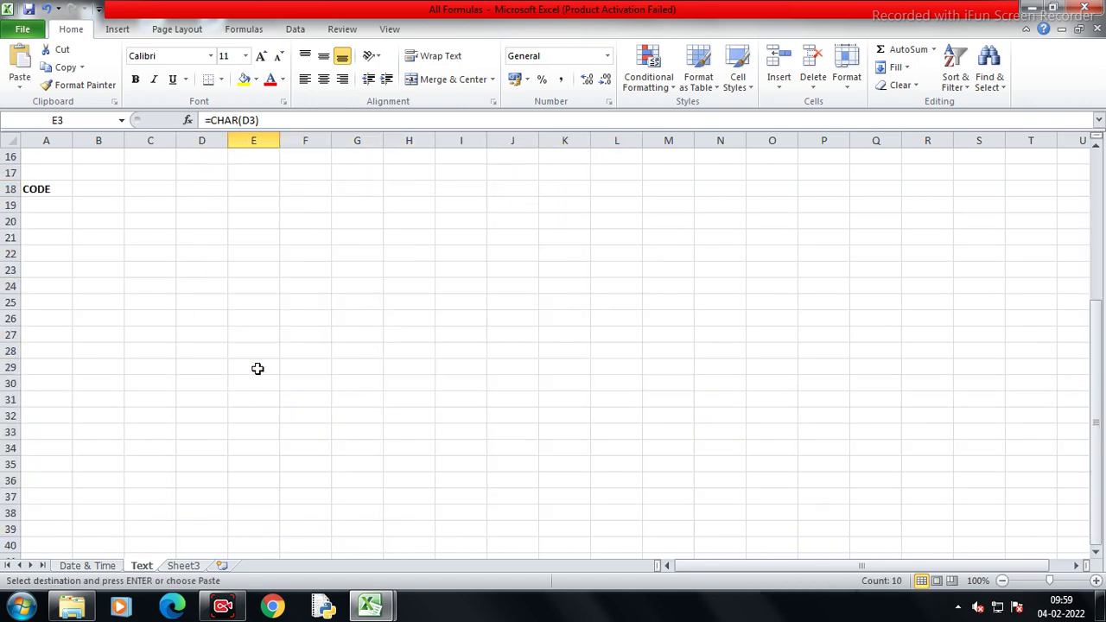
{"action": "left_click", "coordinate": [230, 189]}
{"action": "left_click", "coordinate": [181, 190]}
{"action": "key", "text": "ctrl+v"}
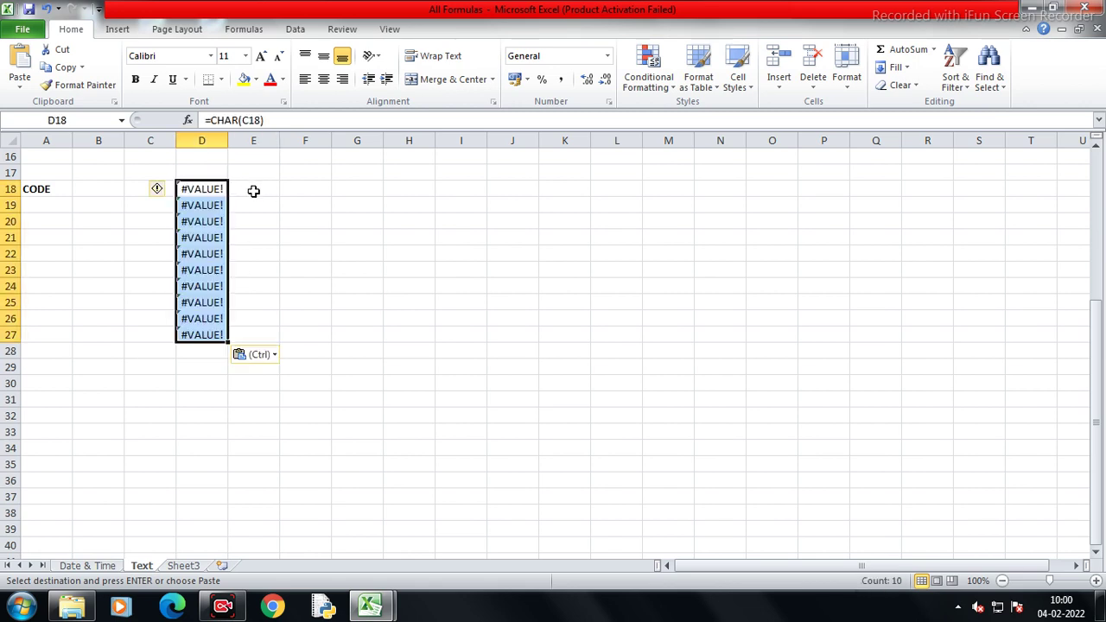
{"action": "key", "text": "Delete"}
Type the letters A, B, C, D, E into D18:D22
{"action": "left_click", "coordinate": [205, 187]}
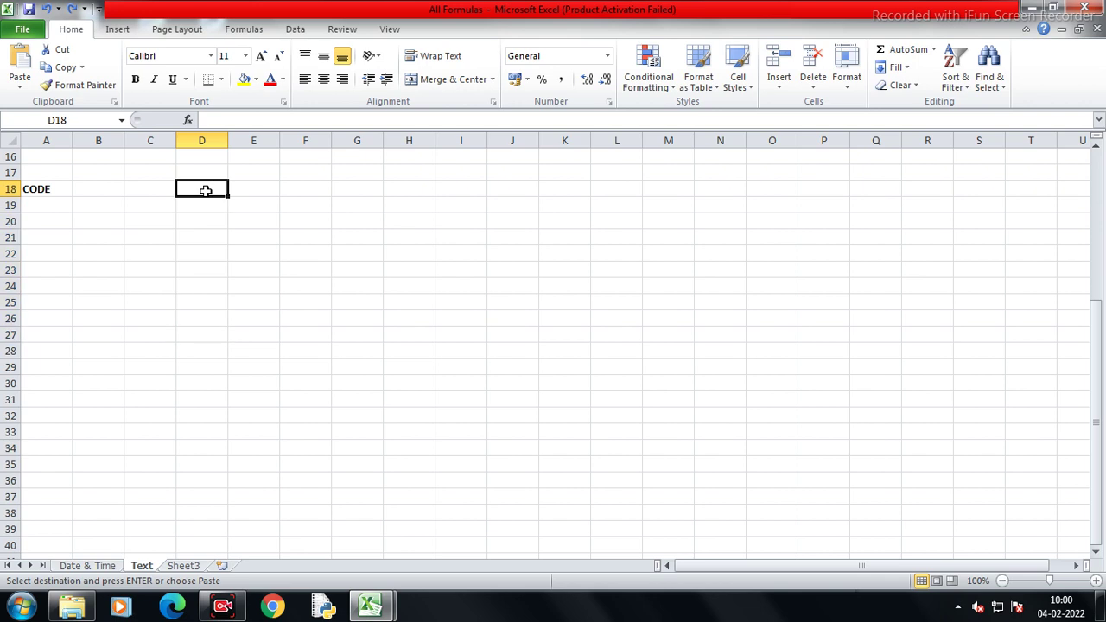
{"action": "type", "text": "A"}
{"action": "key", "text": "Return"}
{"action": "type", "text": "B"}
{"action": "key", "text": "Return"}
{"action": "type", "text": "C"}
{"action": "key", "text": "Return"}
{"action": "type", "text": "D"}
{"action": "key", "text": "Return"}
{"action": "type", "text": "E"}
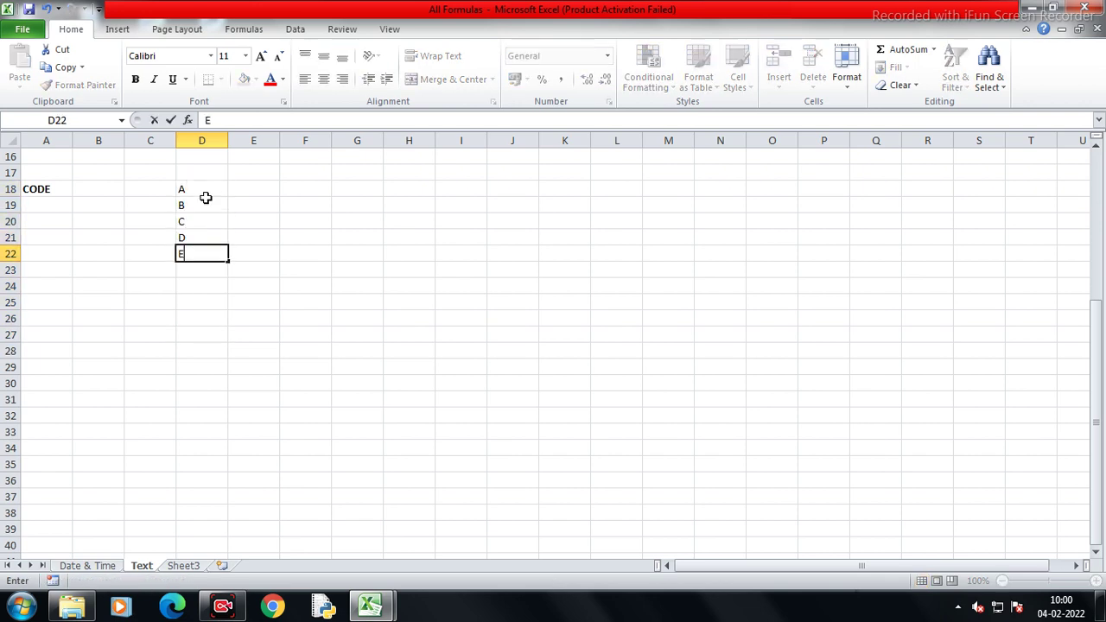
{"action": "key", "text": "Right"}
{"action": "key", "text": "Right"}
{"action": "key", "text": "Up"}
{"action": "key", "text": "Up"}
{"action": "key", "text": "Up"}
{"action": "key", "text": "Left"}
{"action": "key", "text": "Up"}
Enter =CODE(D18) in E18 (65) and fill it down to E22
{"action": "type", "text": "="}
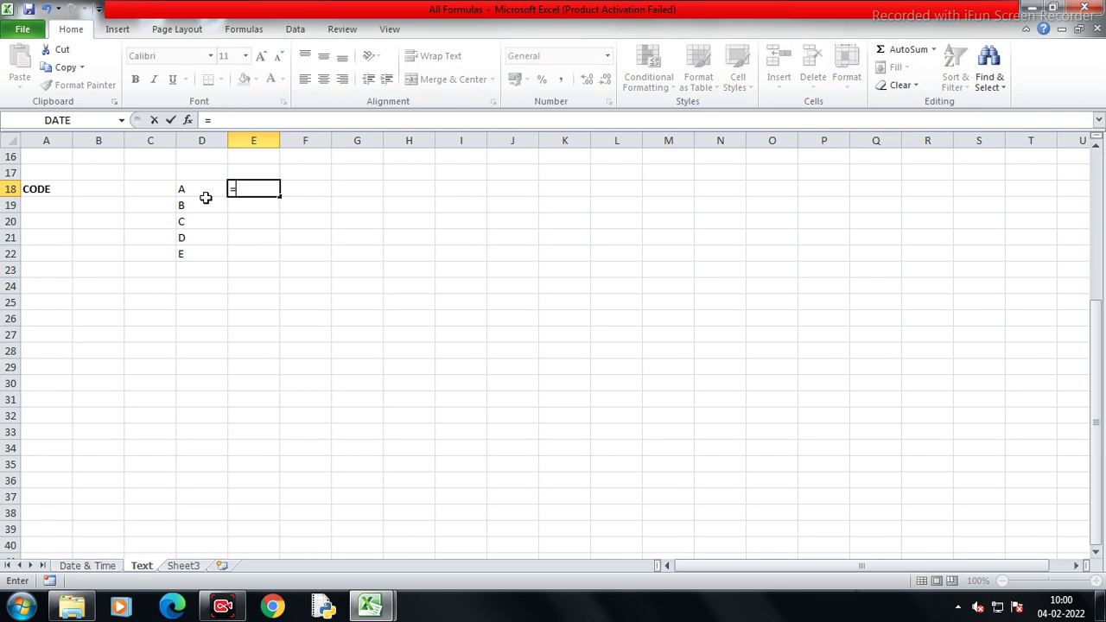
{"action": "type", "text": "cod"}
{"action": "key", "text": "Tab"}
{"action": "key", "text": "Left"}
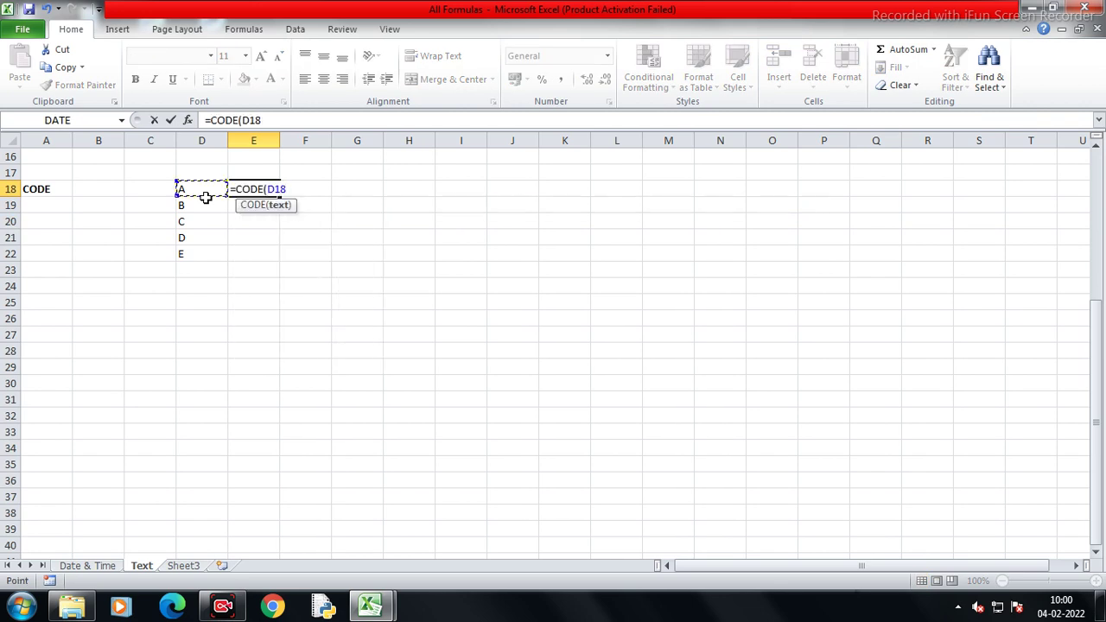
{"action": "key", "text": "Return"}
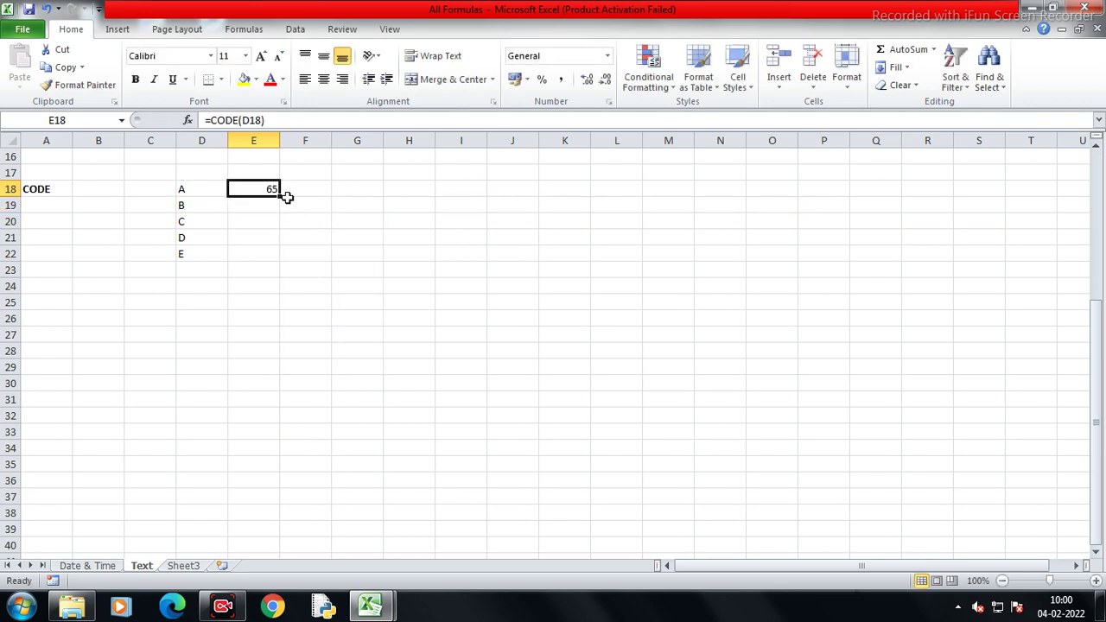
{"action": "left_click_drag", "start_coordinate": [280, 196], "coordinate": [285, 263]}
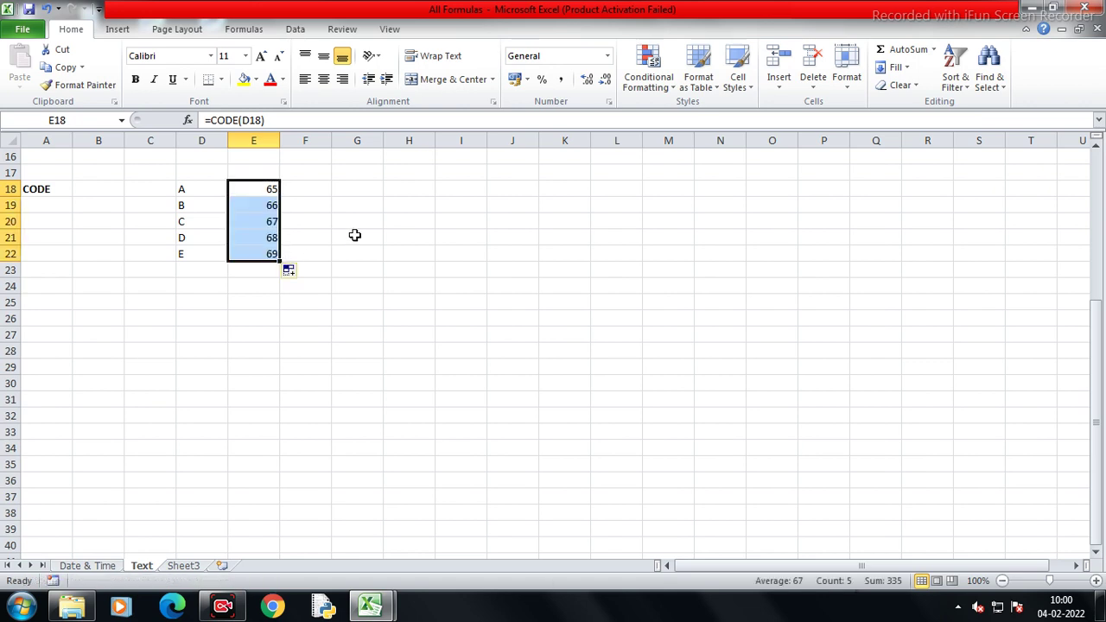
Type the lowercase letters a, b, c, d, e into G18:G22
{"action": "left_click", "coordinate": [379, 191]}
{"action": "type", "text": "a"}
{"action": "key", "text": "Return"}
{"action": "type", "text": "b"}
{"action": "key", "text": "Return"}
{"action": "type", "text": "c"}
{"action": "key", "text": "Return"}
{"action": "type", "text": "d"}
{"action": "key", "text": "Return"}
{"action": "type", "text": "e"}
{"action": "key", "text": "Tab"}
{"action": "key", "text": "Up"}
Enter =CODE(G18) in H18 (97) and fill it down to H22
{"action": "key", "text": "Up"}
{"action": "key", "text": "Up"}
{"action": "key", "text": "Up"}
Type the symbols +, *, &, $, # into J18:J22
{"action": "key", "text": "Right"}
{"action": "key", "text": "Right"}
{"action": "type", "text": "+"}
{"action": "key", "text": "Return"}
{"action": "type", "text": "*"}
{"action": "key", "text": "Return"}
{"action": "type", "text": "&"}
{"action": "key", "text": "Return"}
{"action": "type", "text": "$"}
{"action": "key", "text": "Return"}
{"action": "type", "text": "#"}
{"action": "key", "text": "Up"}
{"action": "key", "text": "Up"}
{"action": "key", "text": "Up"}
{"action": "key", "text": "Left"}
{"action": "key", "text": "Left"}
{"action": "key", "text": "Up"}
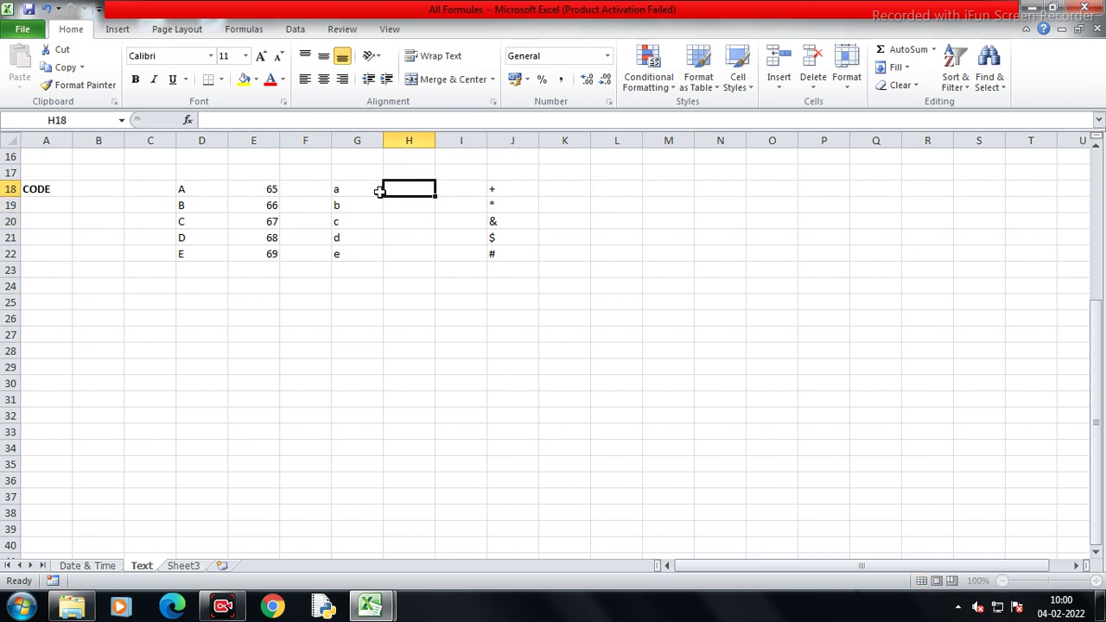
{"action": "type", "text": "=code"}
{"action": "key", "text": "Tab"}
{"action": "key", "text": "Left"}
{"action": "key", "text": "shift+Down"}
{"action": "key", "text": "shift+Up"}
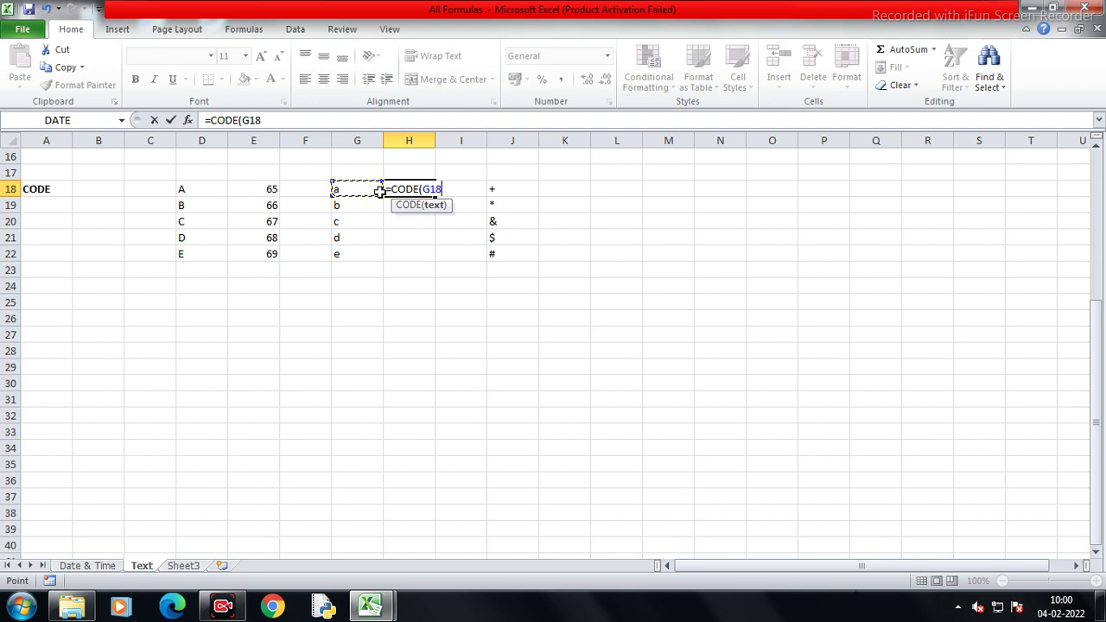
{"action": "key", "text": "Return"}
{"action": "key", "text": "Up"}
{"action": "key", "text": "shift+Down"}
{"action": "key", "text": "shift+Down"}
{"action": "key", "text": "shift+Down"}
{"action": "key", "text": "shift+Down"}
{"action": "key", "text": "ctrl+d"}
{"action": "key", "text": "Right"}
{"action": "key", "text": "Right"}
{"action": "key", "text": "Right"}
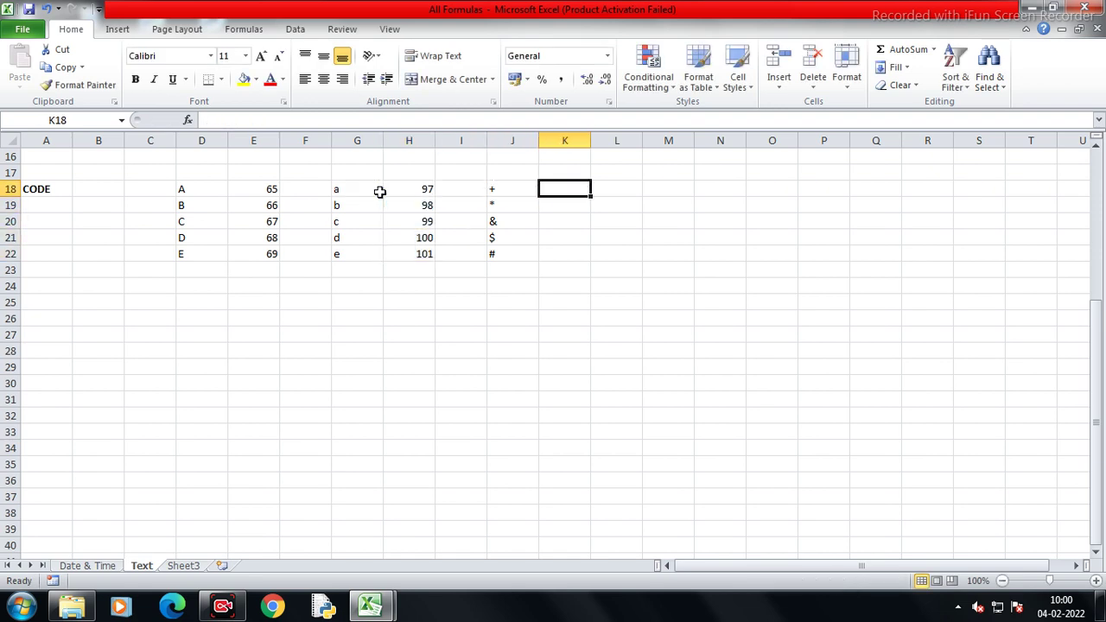
Enter =CODE(J18) in K18 (43) and fill it down to K22
{"action": "type", "text": "=code"}
{"action": "key", "text": "Tab"}
{"action": "key", "text": "Left"}
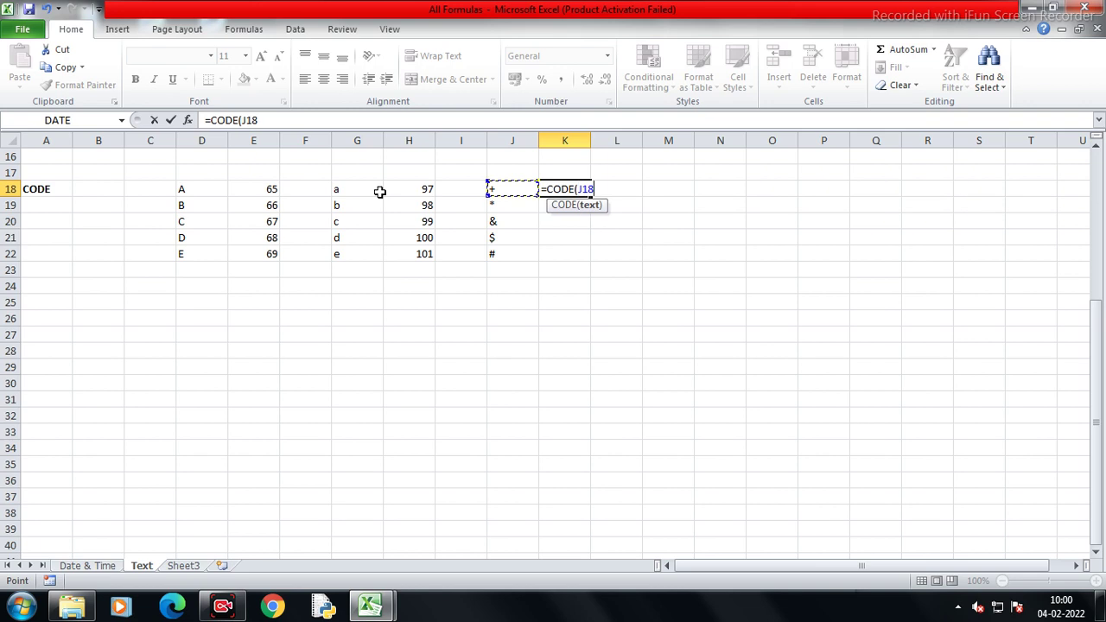
{"action": "key", "text": "Return"}
{"action": "key", "text": "Up"}
{"action": "key", "text": "Up"}
{"action": "key", "text": "Down"}
{"action": "key", "text": "shift+Down"}
{"action": "key", "text": "shift+Down"}
{"action": "key", "text": "shift+Down"}
{"action": "key", "text": "shift+Down"}
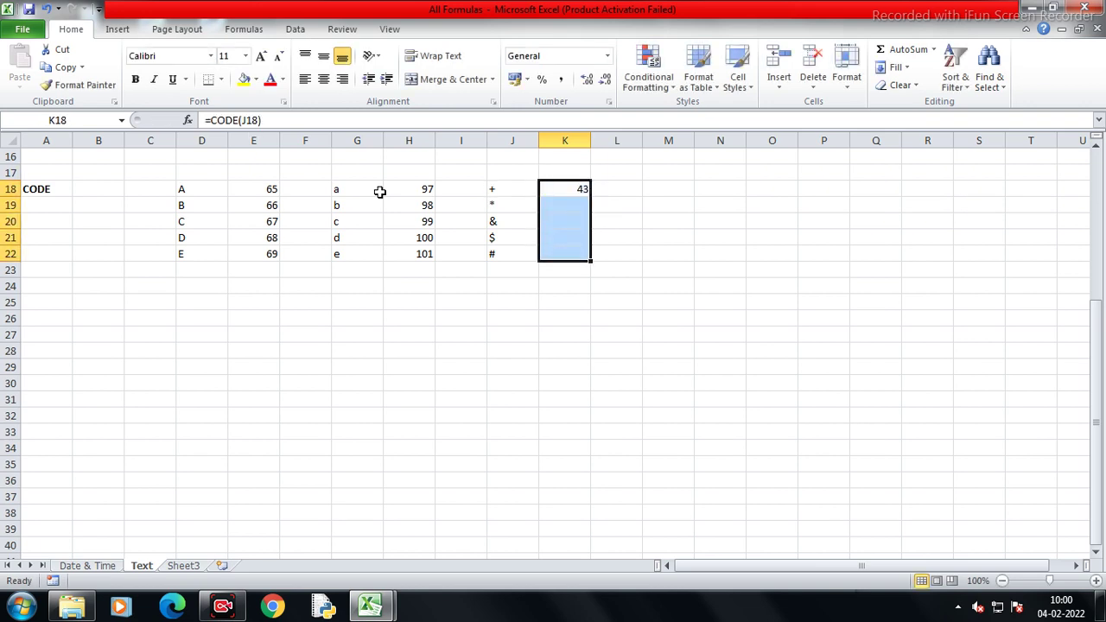
{"action": "key", "text": "ctrl+d"}
{"action": "key", "text": "Right"}
{"action": "key", "text": "Right"}
{"action": "key", "text": "Right"}
Enter =CODE("R") in N18, returning 82
{"action": "type", "text": "="}
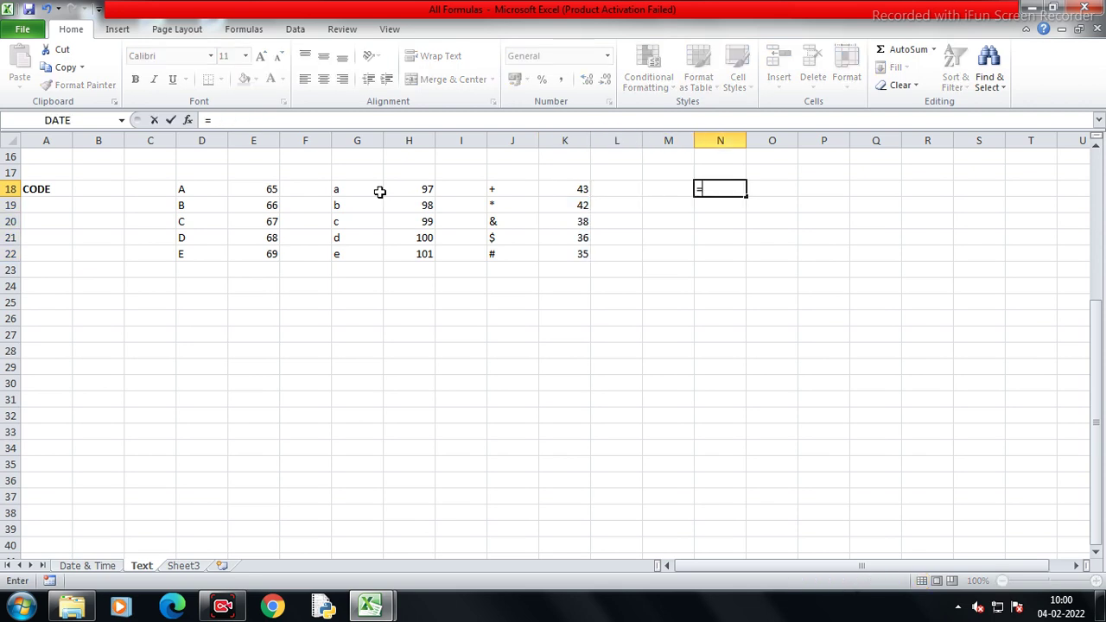
{"action": "type", "text": "code"}
{"action": "key", "text": "Tab"}
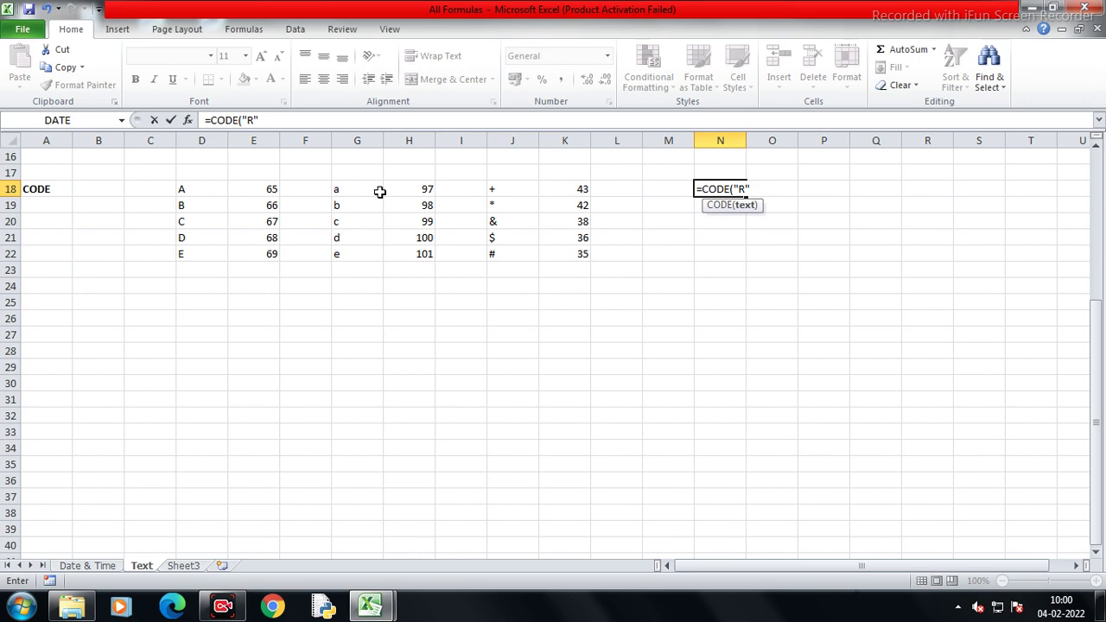
{"action": "key", "text": "Return"}
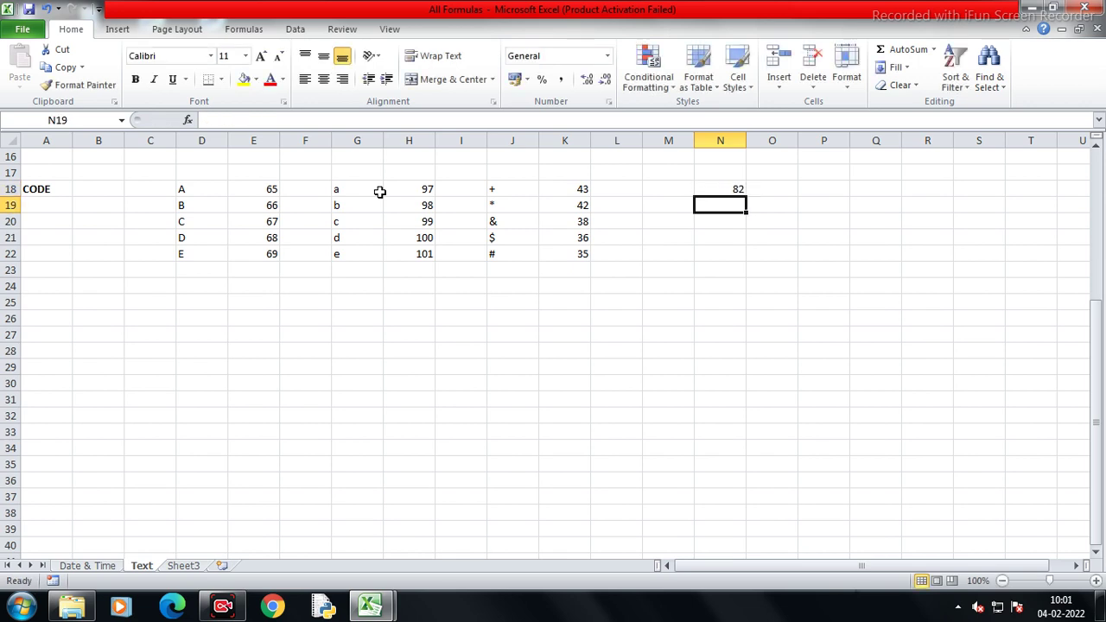
{"action": "scroll", "coordinate": [380, 191], "scroll_direction": "up", "scroll_amount": 4}
{"action": "scroll", "coordinate": [376, 189], "scroll_direction": "up", "scroll_amount": 1}
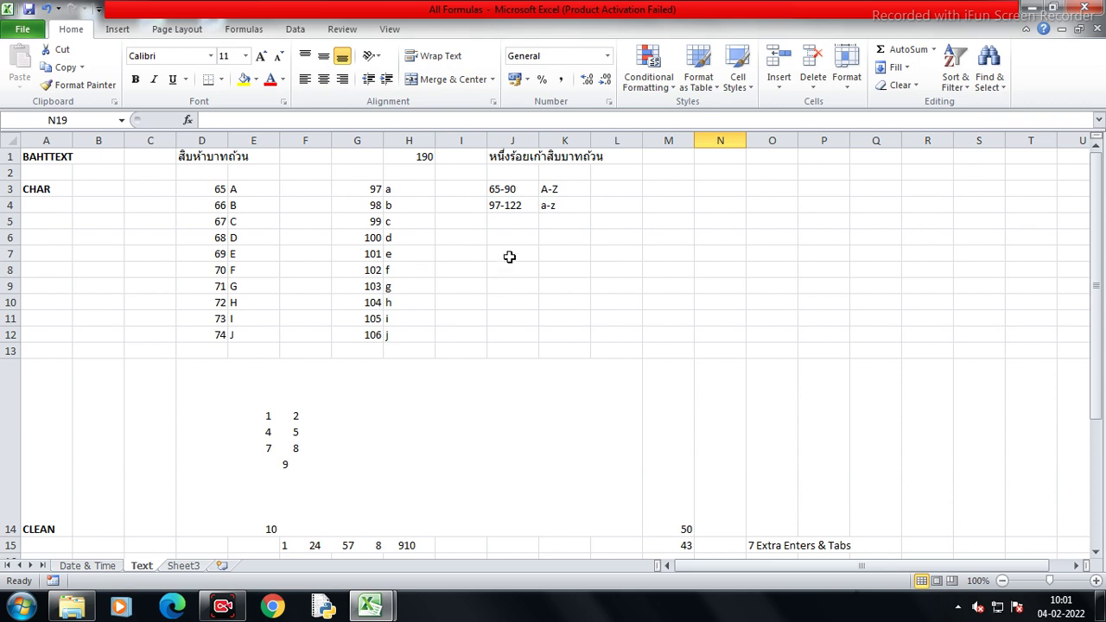
Copy the symbol codes 43, 42, 38, 36, 35 from column K and paste them as values into L6:L10
{"action": "scroll", "coordinate": [523, 301], "scroll_direction": "down", "scroll_amount": 5}
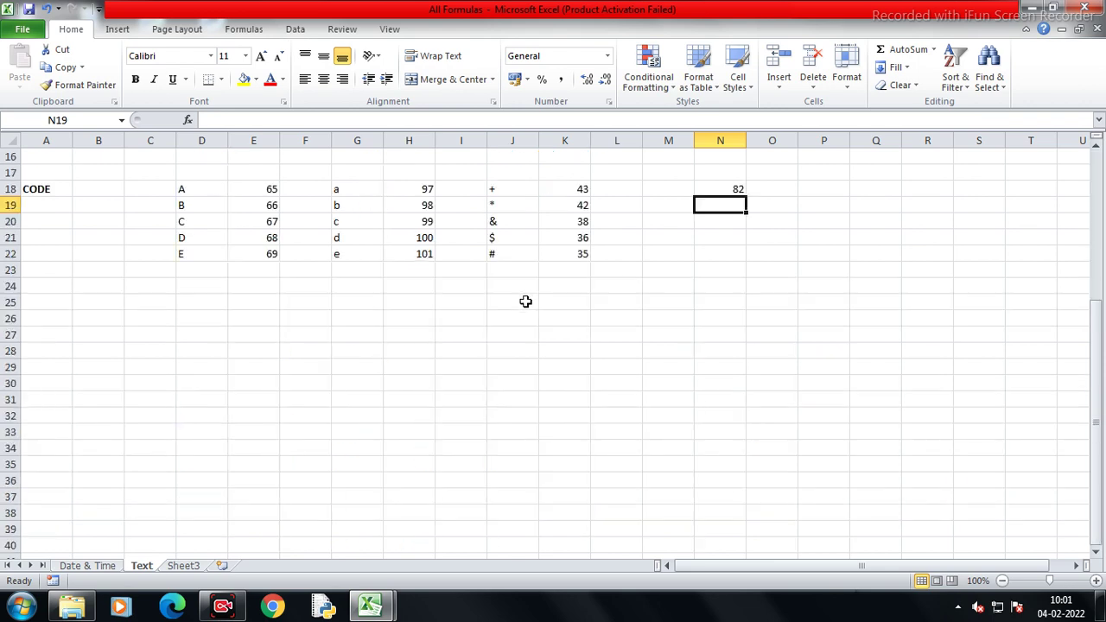
{"action": "left_click", "coordinate": [579, 188]}
{"action": "left_click", "coordinate": [577, 238]}
{"action": "left_click_drag", "start_coordinate": [578, 188], "coordinate": [583, 254]}
{"action": "key", "text": "ctrl+c"}
{"action": "scroll", "coordinate": [586, 251], "scroll_direction": "up", "scroll_amount": 5}
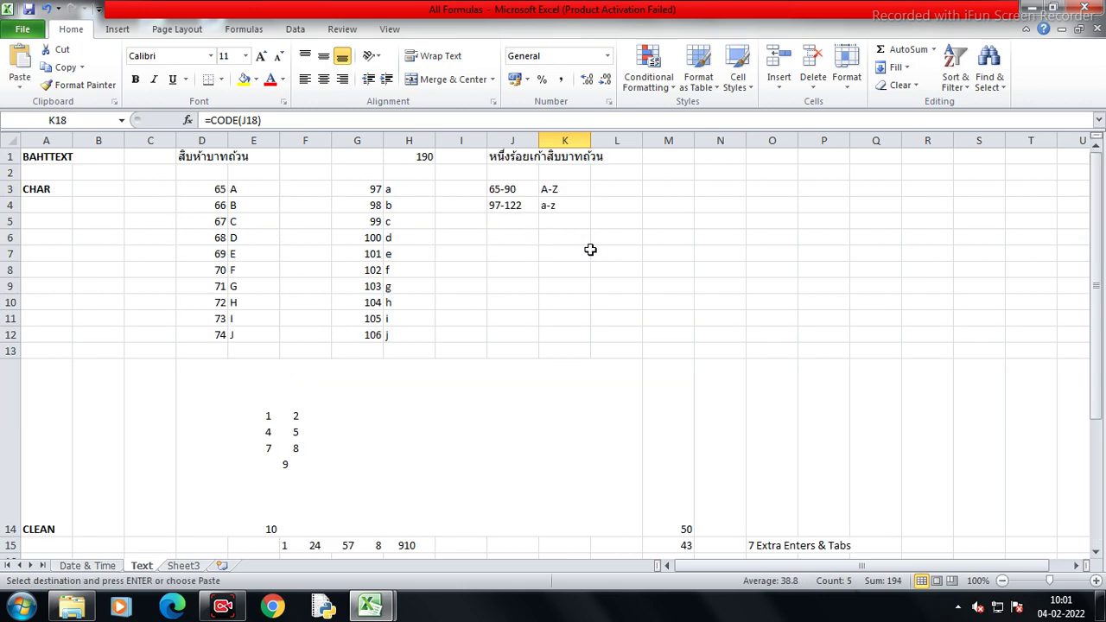
{"action": "right_click", "coordinate": [606, 239]}
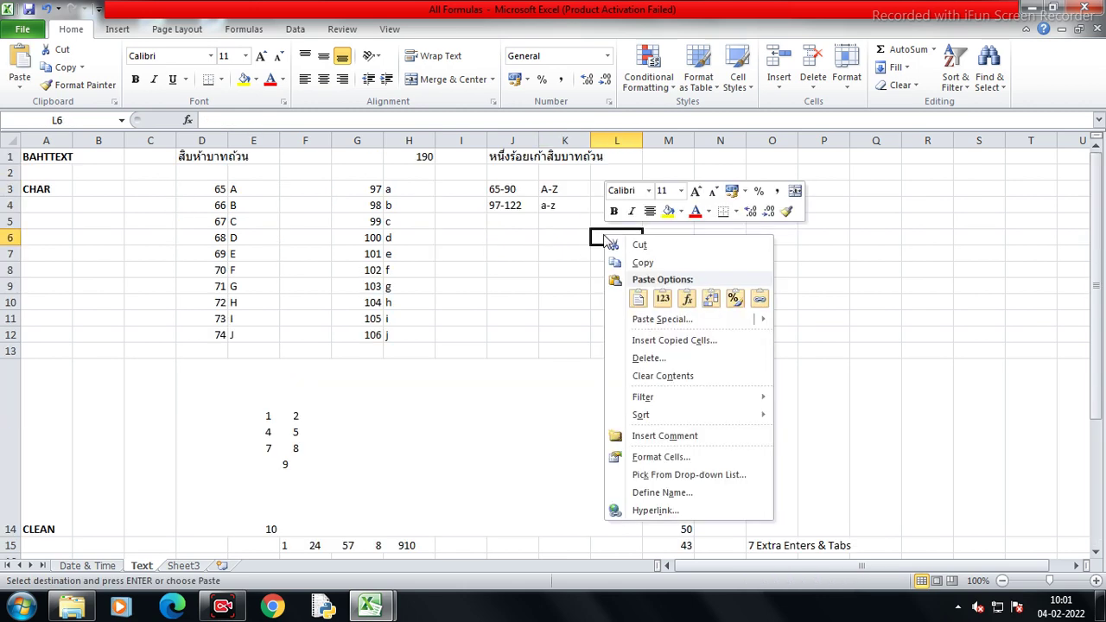
{"action": "left_click", "coordinate": [663, 299]}
Enter =CHAR(L6) in M6 and fill it down to M10, giving + * & $ #
{"action": "left_click", "coordinate": [672, 236]}
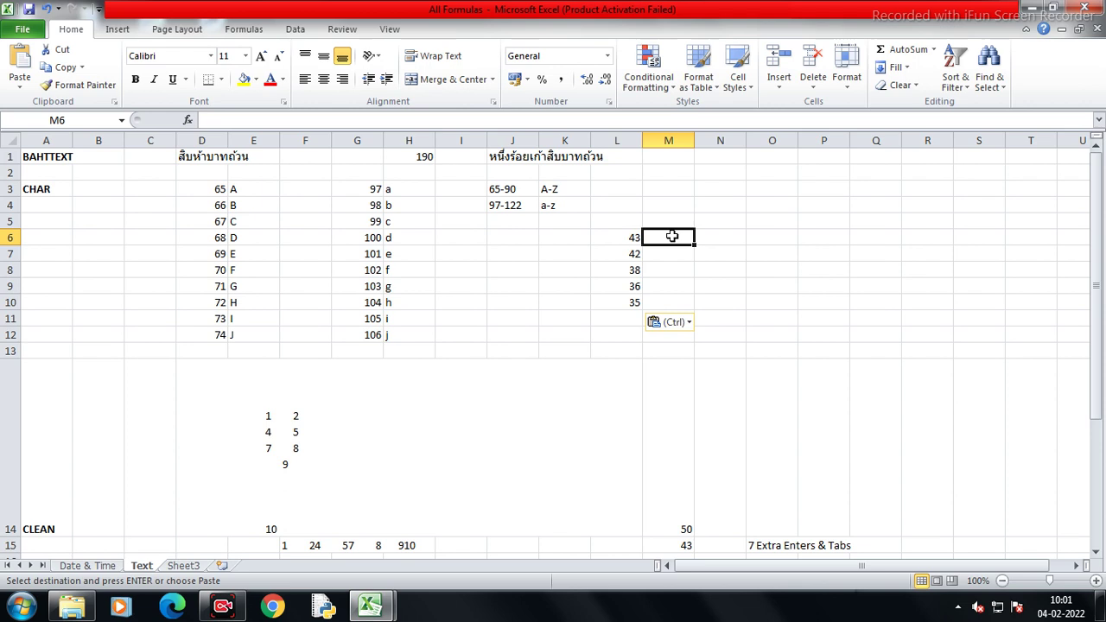
{"action": "type", "text": "=ch"}
{"action": "key", "text": "Tab"}
{"action": "key", "text": "Left"}
{"action": "type", "text": ")"}
{"action": "key", "text": "Return"}
{"action": "left_click", "coordinate": [673, 236]}
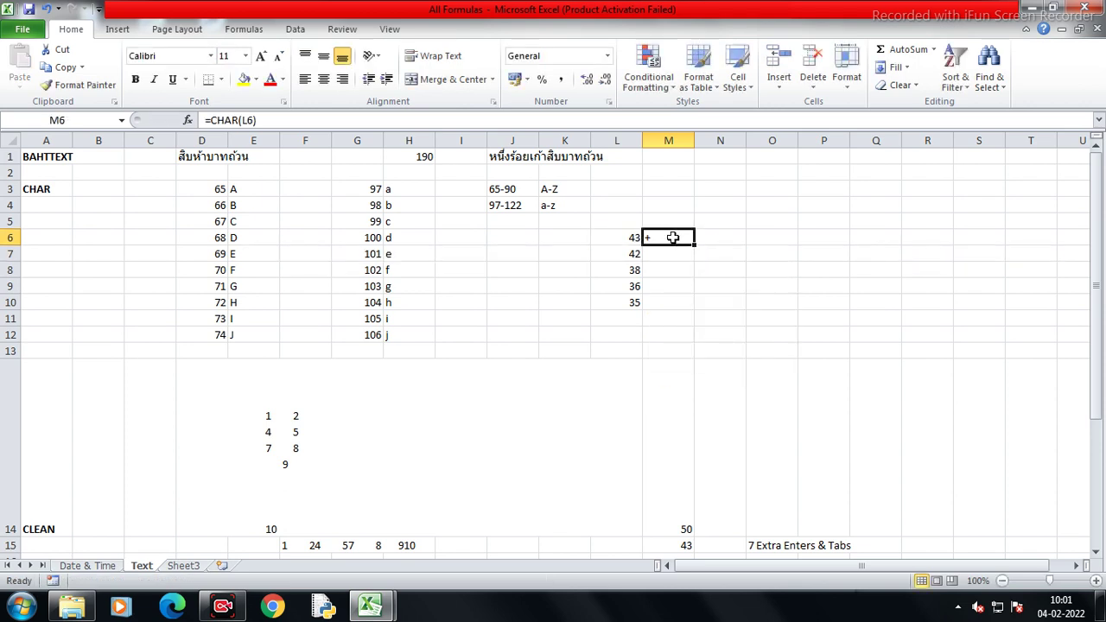
{"action": "left_click_drag", "start_coordinate": [694, 245], "coordinate": [696, 308]}
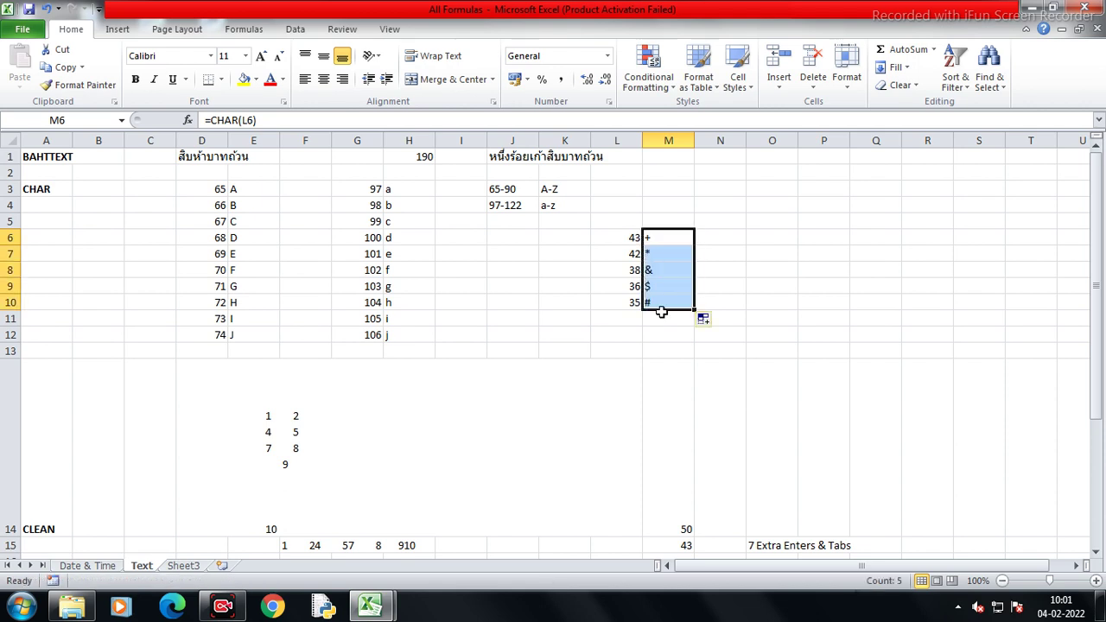
Review the filled CHAR results, then select the CODE heading in A18
{"action": "scroll", "coordinate": [662, 313], "scroll_direction": "down", "scroll_amount": 3}
{"action": "scroll", "coordinate": [596, 285], "scroll_direction": "down", "scroll_amount": 2}
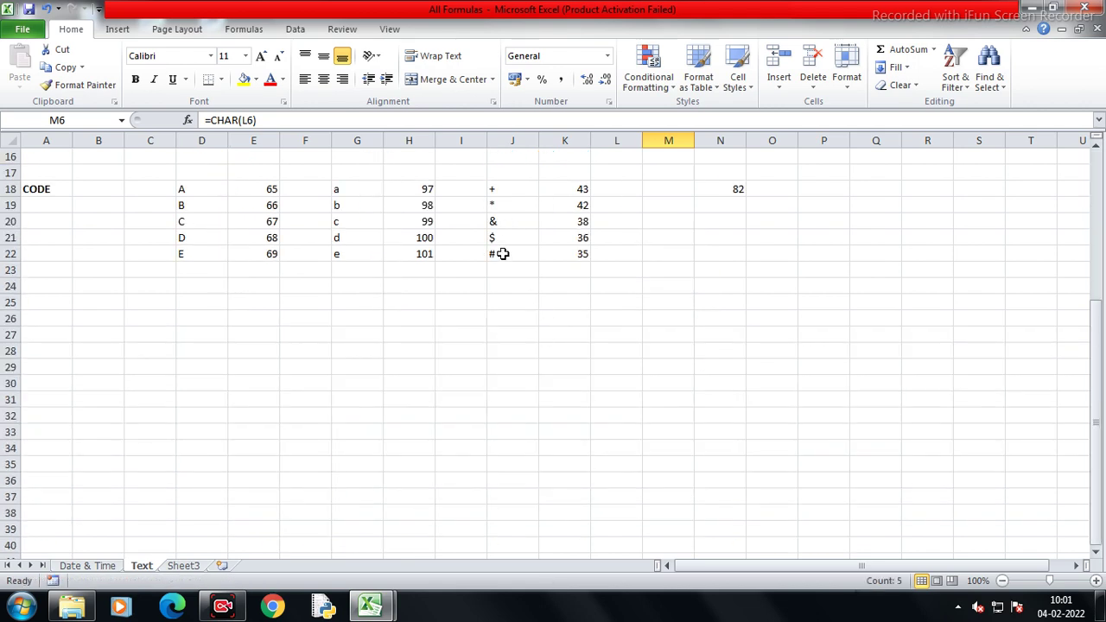
{"action": "scroll", "coordinate": [497, 252], "scroll_direction": "up", "scroll_amount": 2}
{"action": "scroll", "coordinate": [153, 274], "scroll_direction": "up", "scroll_amount": 1}
{"action": "scroll", "coordinate": [181, 311], "scroll_direction": "up", "scroll_amount": 1}
{"action": "scroll", "coordinate": [190, 325], "scroll_direction": "up", "scroll_amount": 1}
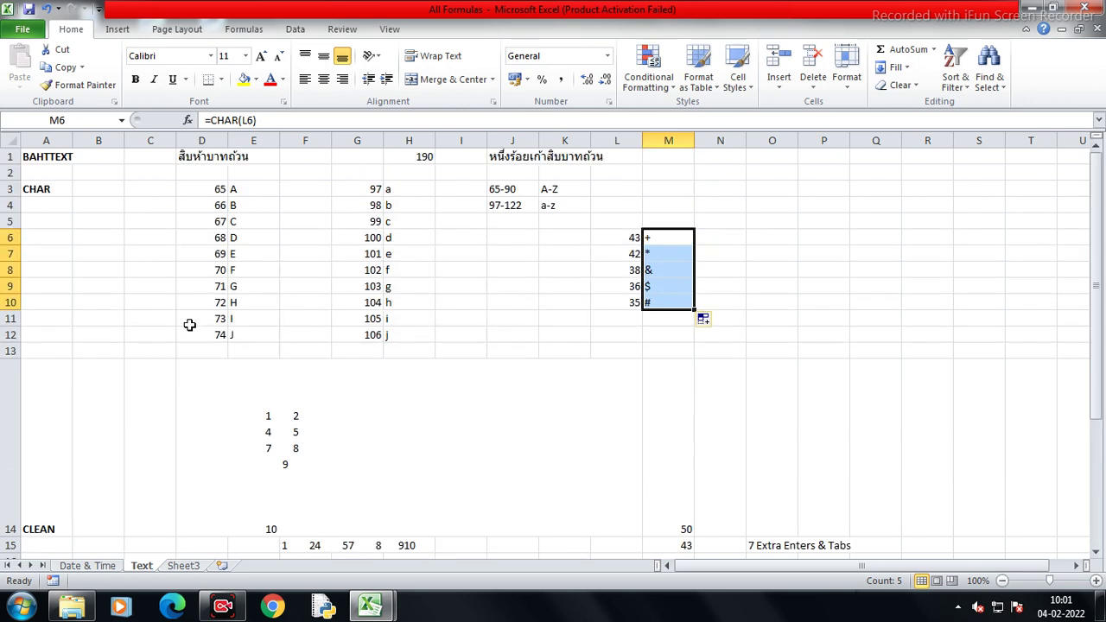
{"action": "left_click", "coordinate": [42, 189]}
{"action": "scroll", "coordinate": [47, 226], "scroll_direction": "down", "scroll_amount": 4}
{"action": "left_click", "coordinate": [48, 398]}
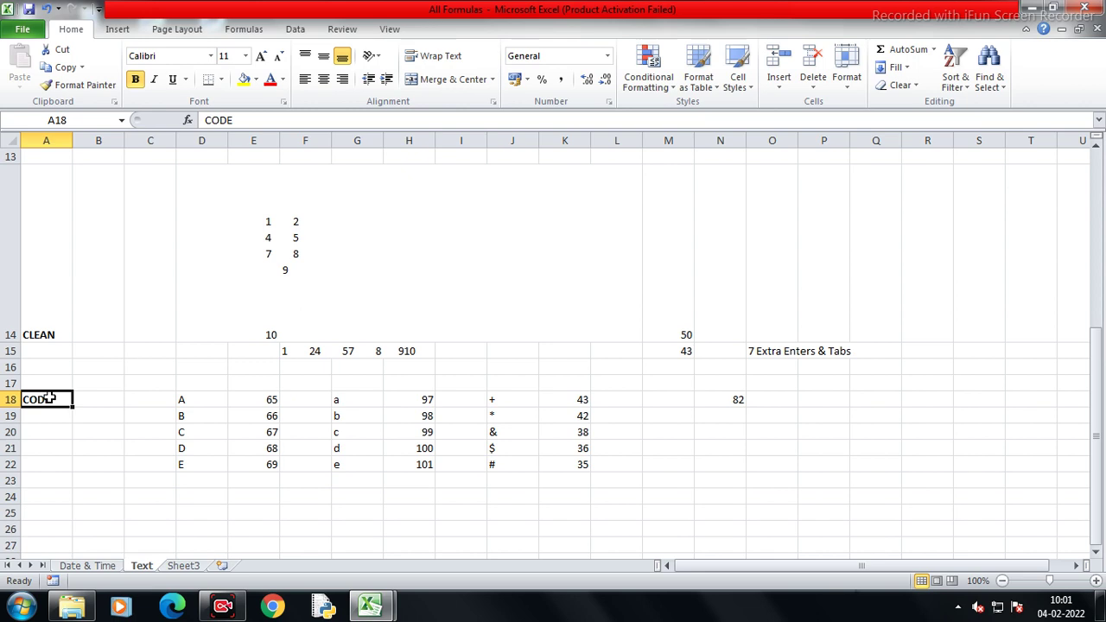
Insert CONCATENATE into A25 from the Formulas Text library, then cancel its arguments
{"action": "scroll", "coordinate": [65, 356], "scroll_direction": "down", "scroll_amount": 3}
{"action": "left_click", "coordinate": [56, 208]}
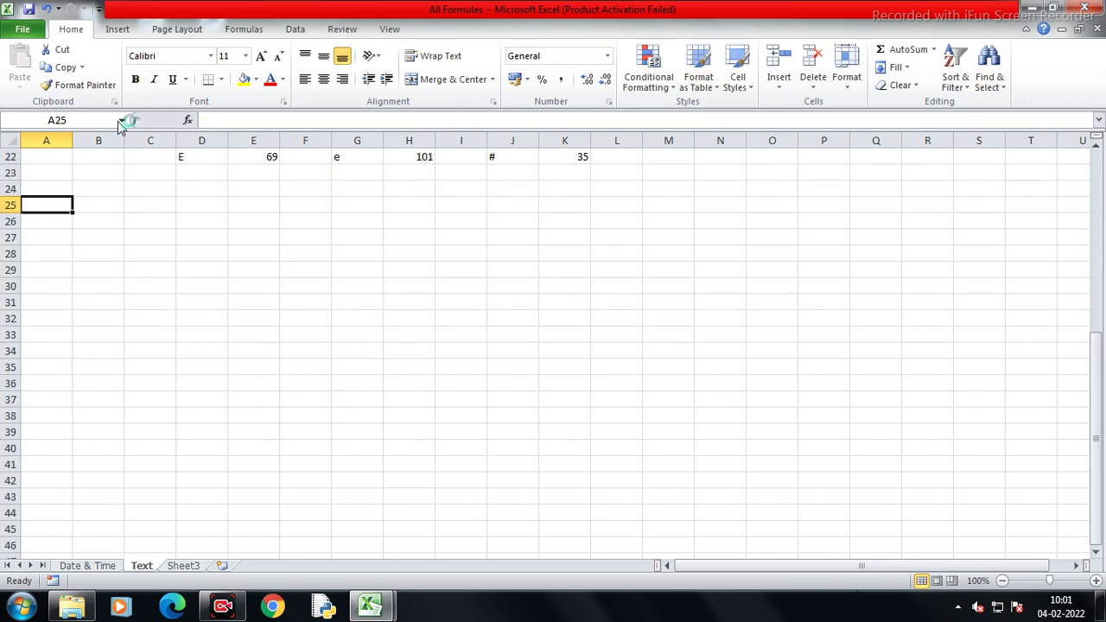
{"action": "left_click", "coordinate": [244, 29]}
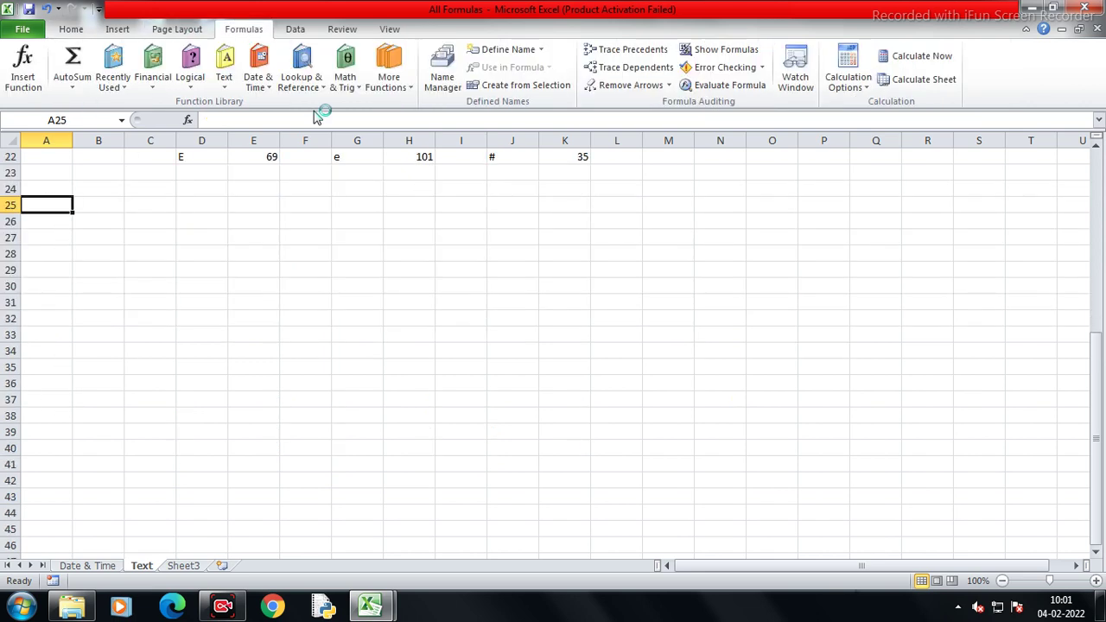
{"action": "left_click", "coordinate": [226, 76]}
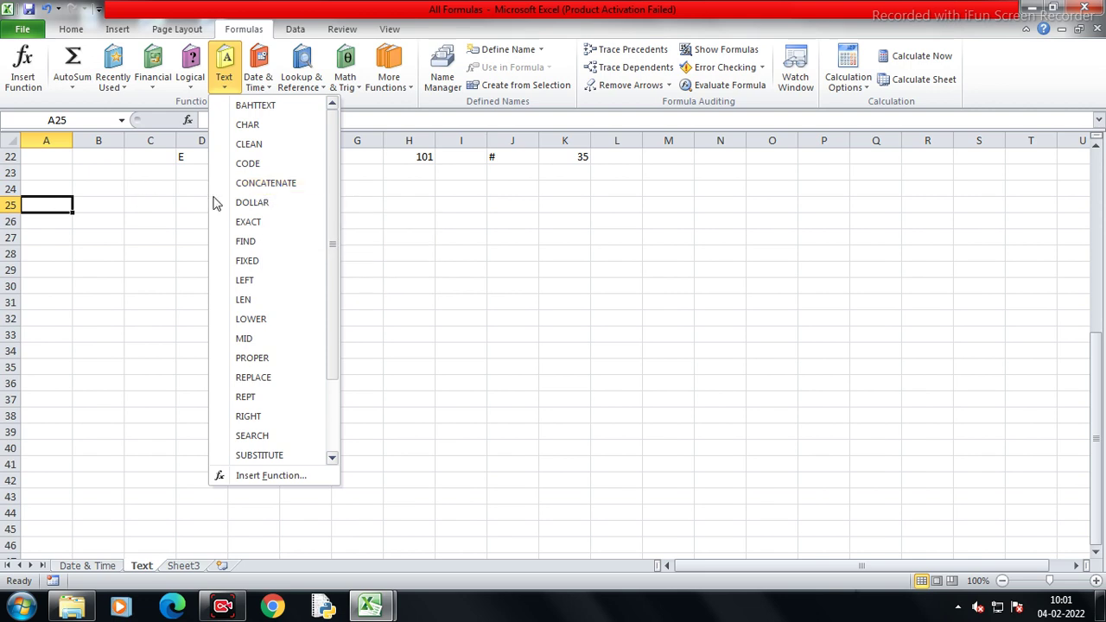
{"action": "left_click", "coordinate": [229, 183]}
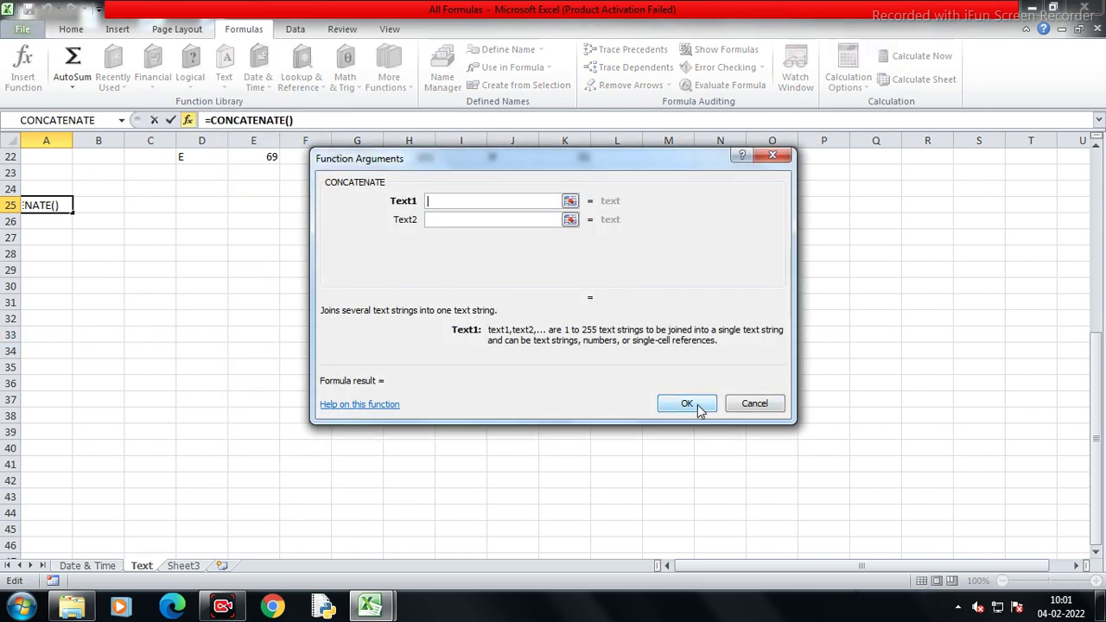
{"action": "left_click", "coordinate": [699, 407]}
{"action": "left_click", "coordinate": [523, 355]}
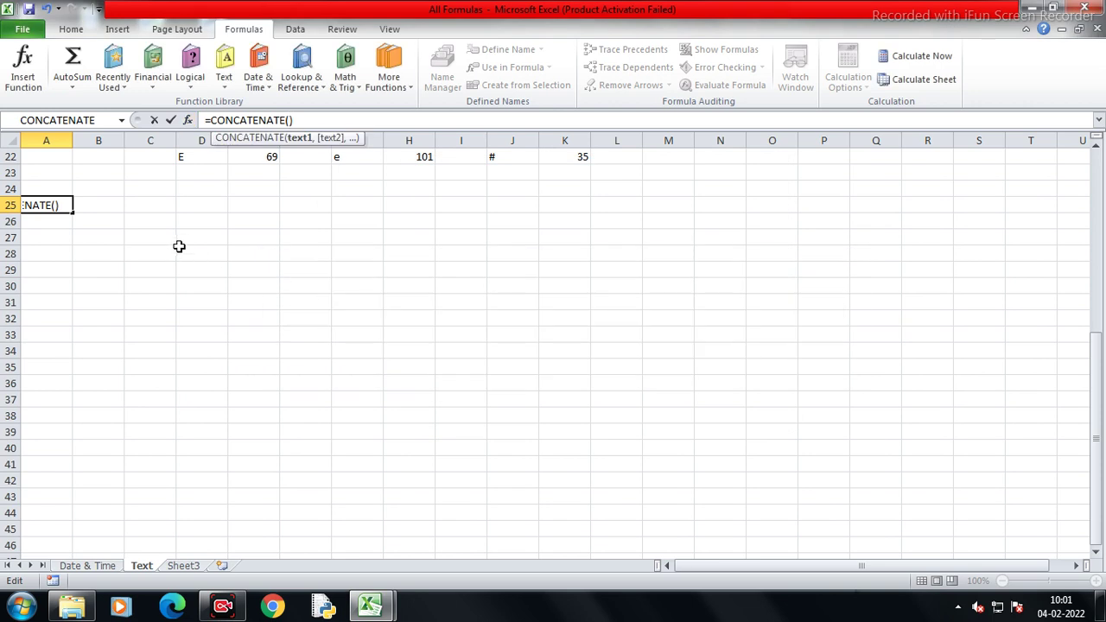
Keep CONCATENATE as plain text in A25, widen column A and make it bold
{"action": "key", "text": "BackSpace"}
{"action": "key", "text": "BackSpace"}
{"action": "key", "text": "Left"}
{"action": "key", "text": "Left"}
{"action": "key", "text": "Left"}
{"action": "key", "text": "Left"}
{"action": "key", "text": "Left"}
{"action": "key", "text": "Left"}
{"action": "key", "text": "BackSpace"}
{"action": "key", "text": "Return"}
{"action": "key", "text": "Up"}
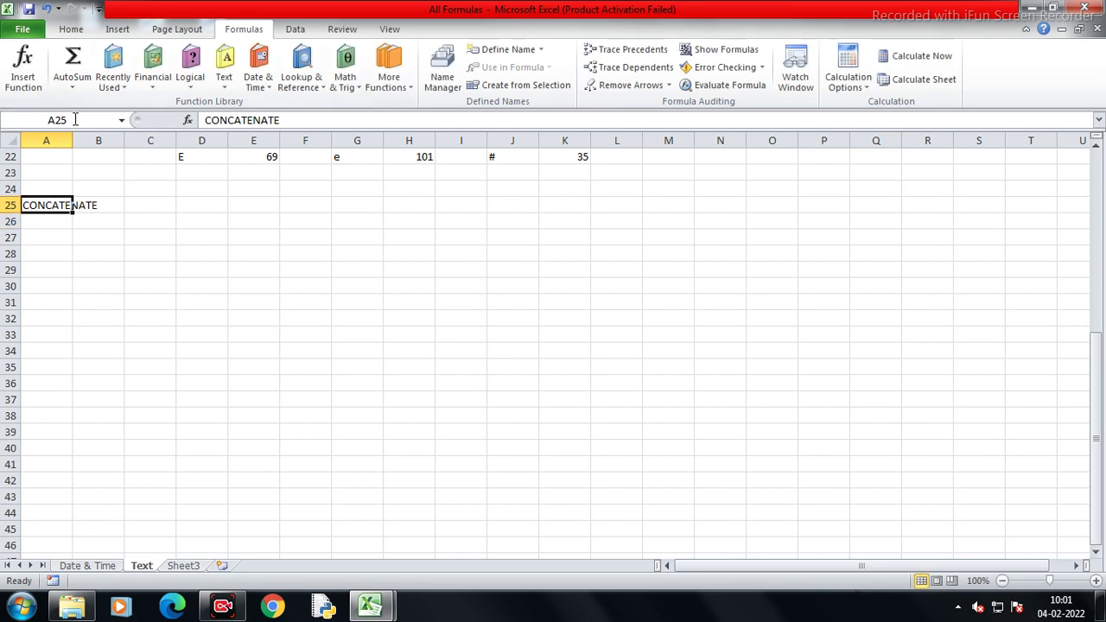
{"action": "left_click_drag", "start_coordinate": [72, 141], "coordinate": [150, 141]}
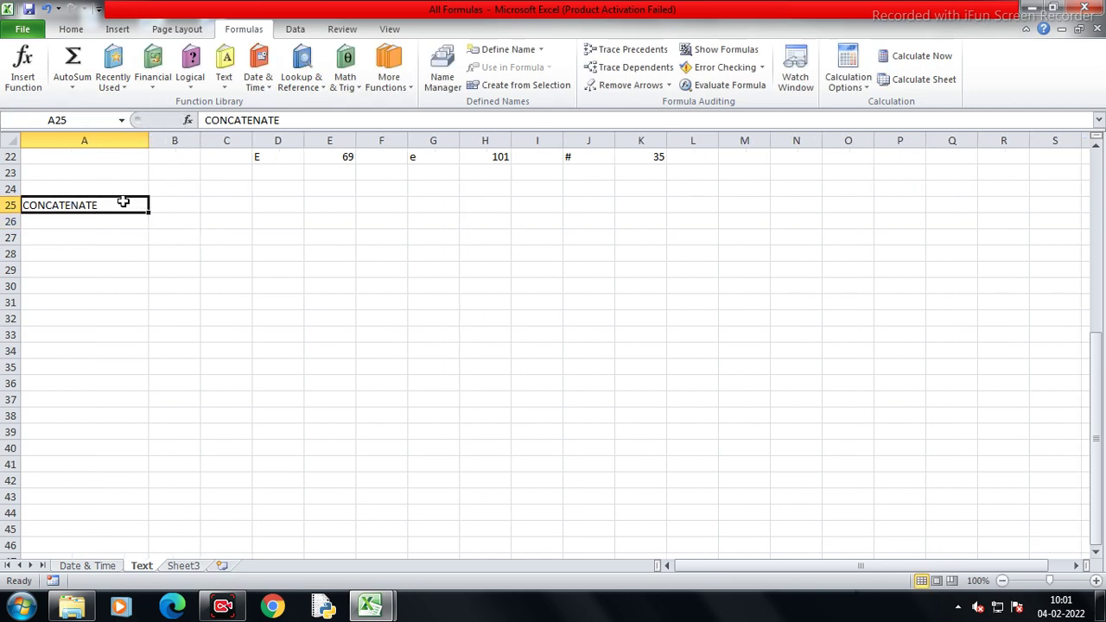
{"action": "key", "text": "ctrl+b"}
{"action": "left_click", "coordinate": [226, 211]}
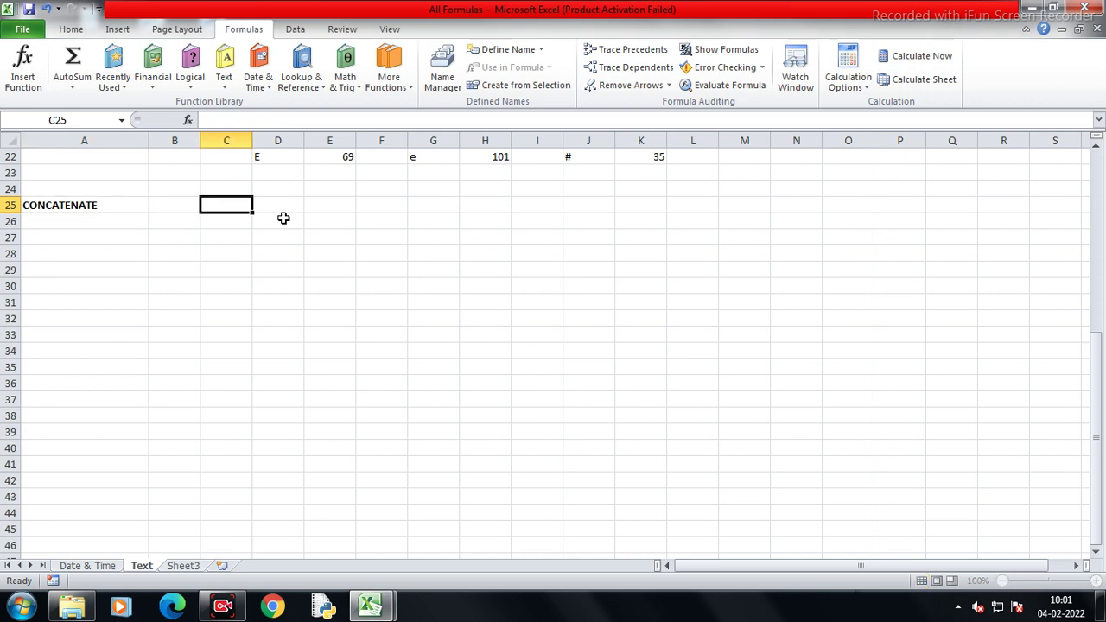
Add First Name, Middle Name and Last Name headers in C25:E25 and widen the columns
{"action": "type", "text": "First Name"}
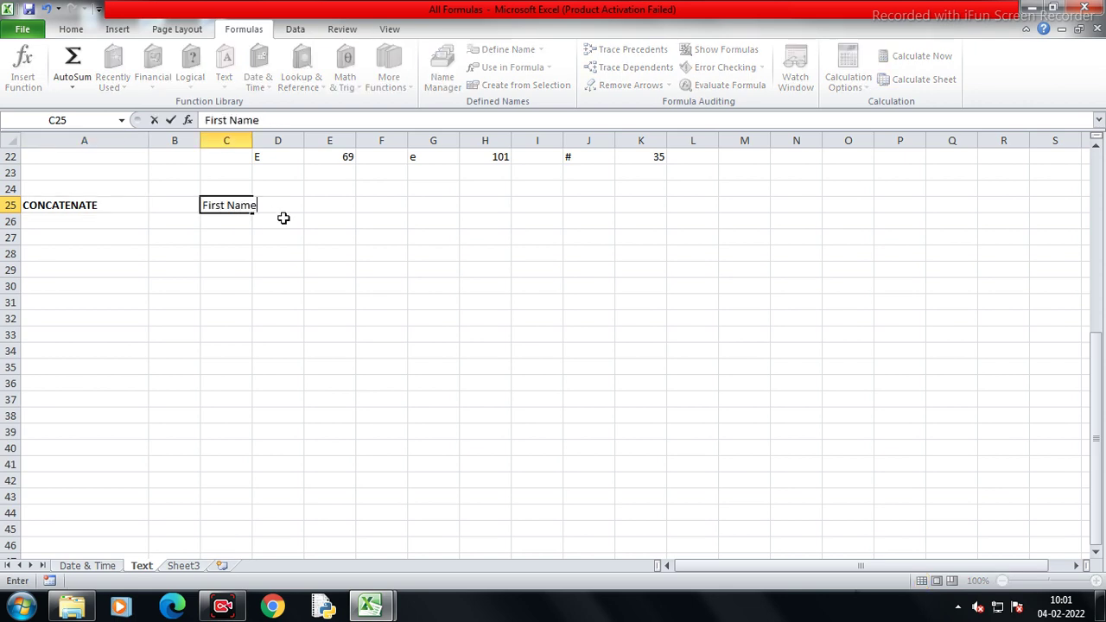
{"action": "key", "text": "Tab"}
{"action": "type", "text": "Middle Name"}
{"action": "key", "text": "Tab"}
{"action": "type", "text": "Last Name"}
{"action": "left_click", "coordinate": [283, 219]}
{"action": "scroll", "coordinate": [248, 189], "scroll_direction": "down", "scroll_amount": 1}
{"action": "left_click_drag", "start_coordinate": [253, 140], "coordinate": [418, 141]}
Enter the sample first, middle and last name in C26:E26
{"action": "left_click", "coordinate": [248, 184]}
{"action": "left_click", "coordinate": [246, 177]}
{"action": "type", "text": "Prem"}
{"action": "key", "text": "Tab"}
{"action": "type", "text": "P"}
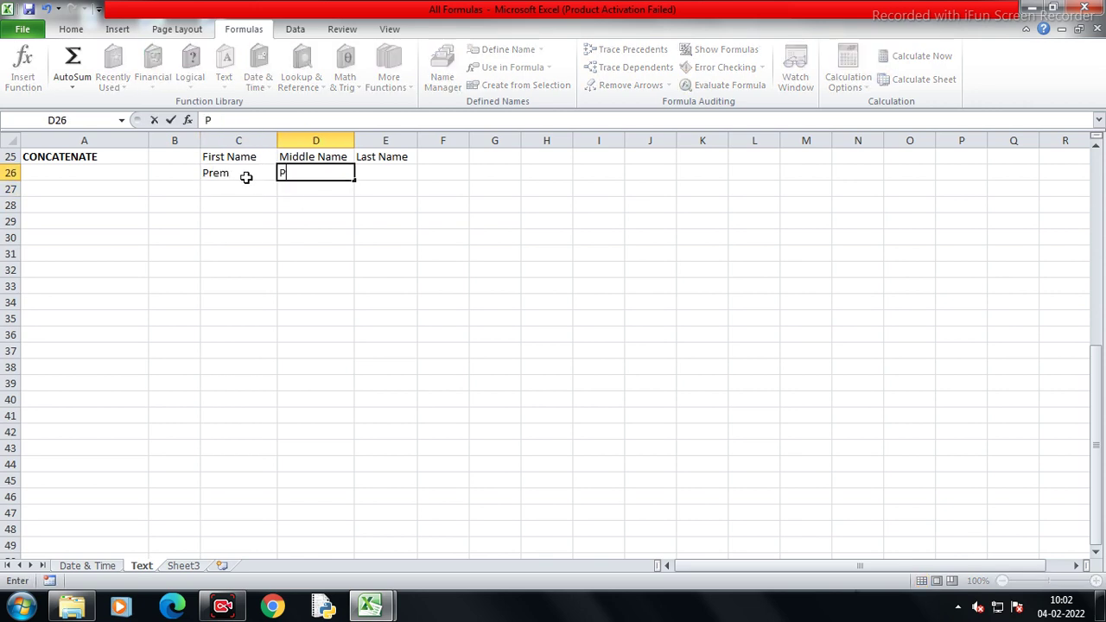
{"action": "type", "text": "rakash"}
{"action": "key", "text": "Tab"}
{"action": "type", "text": "Mann"}
{"action": "key", "text": "Return"}
Add the Full Name header in G25
{"action": "key", "text": "Tab"}
{"action": "key", "text": "Right"}
{"action": "key", "text": "Right"}
{"action": "key", "text": "Right"}
{"action": "key", "text": "Up"}
{"action": "key", "text": "Up"}
{"action": "type", "text": "Full Name"}
{"action": "key", "text": "Return"}
Enter =CONCATENATE(C26,D26,E26) in G26 and widen column G to fit the result
{"action": "type", "text": "="}
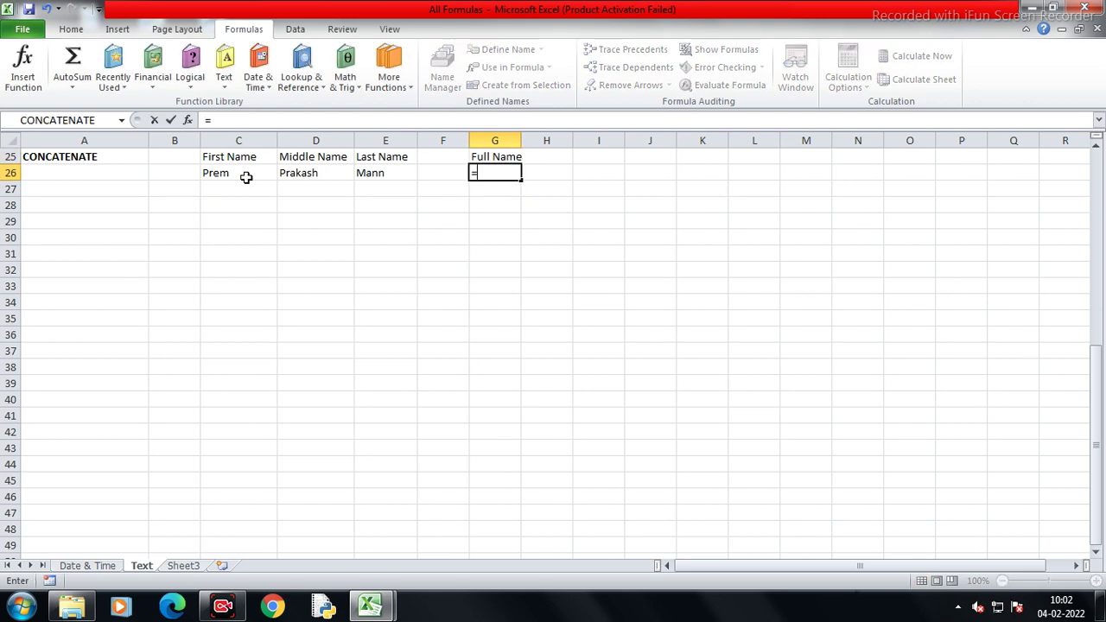
{"action": "type", "text": "con"}
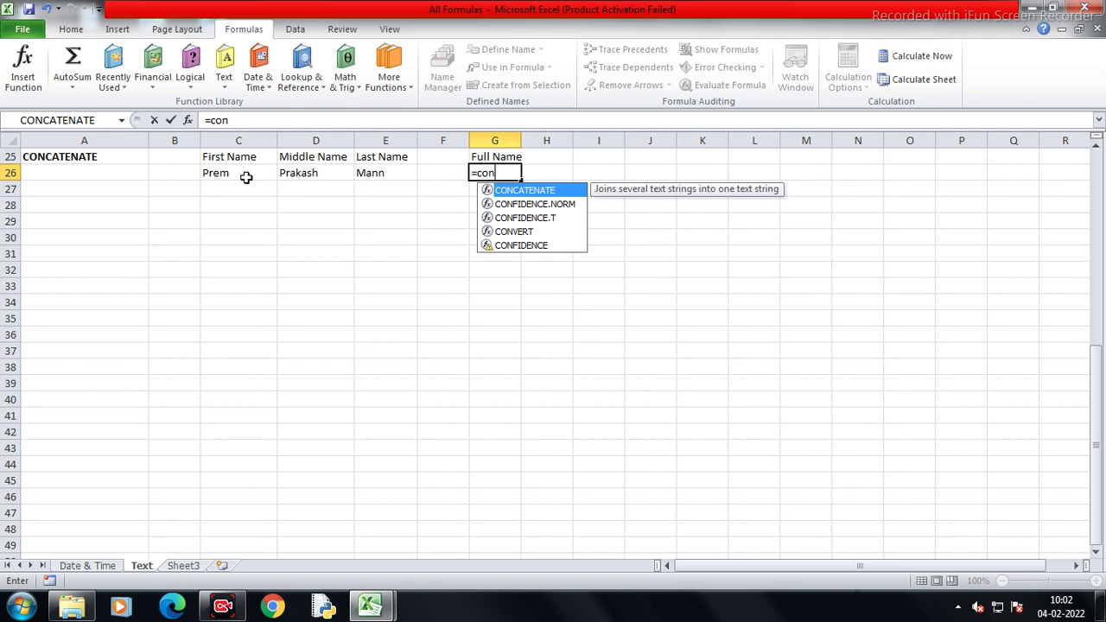
{"action": "key", "text": "Tab"}
{"action": "key", "text": "Left"}
{"action": "key", "text": "Left"}
{"action": "key", "text": "Left"}
{"action": "key", "text": "Left"}
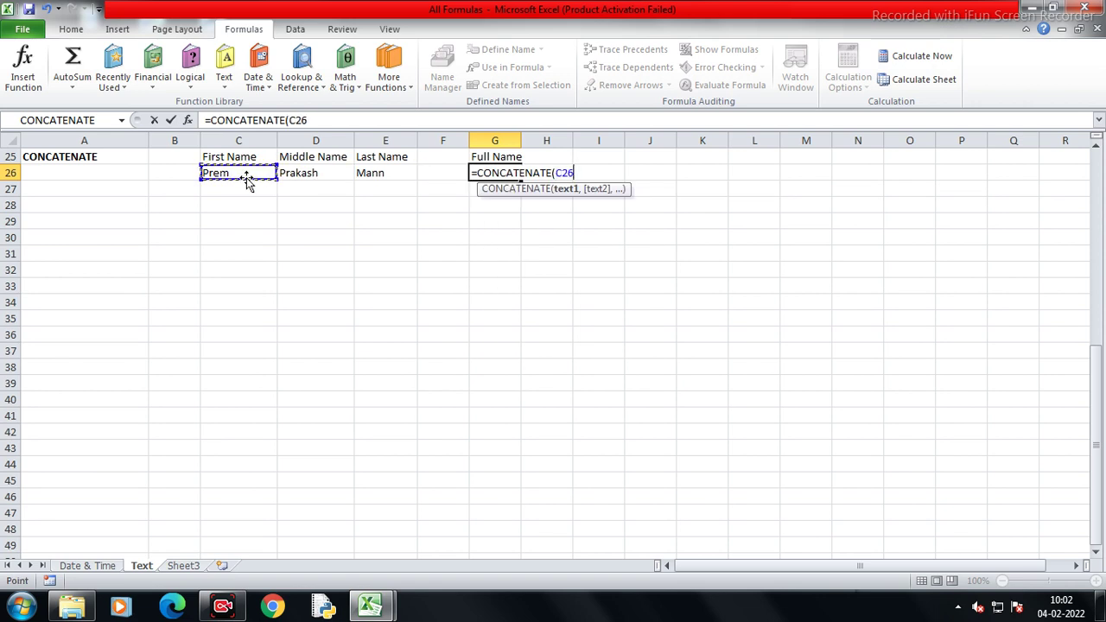
{"action": "type", "text": ","}
{"action": "key", "text": "Left"}
{"action": "key", "text": "Left"}
{"action": "key", "text": "Left"}
{"action": "type", "text": ","}
{"action": "key", "text": "Left"}
{"action": "key", "text": "Left"}
{"action": "key", "text": "Return"}
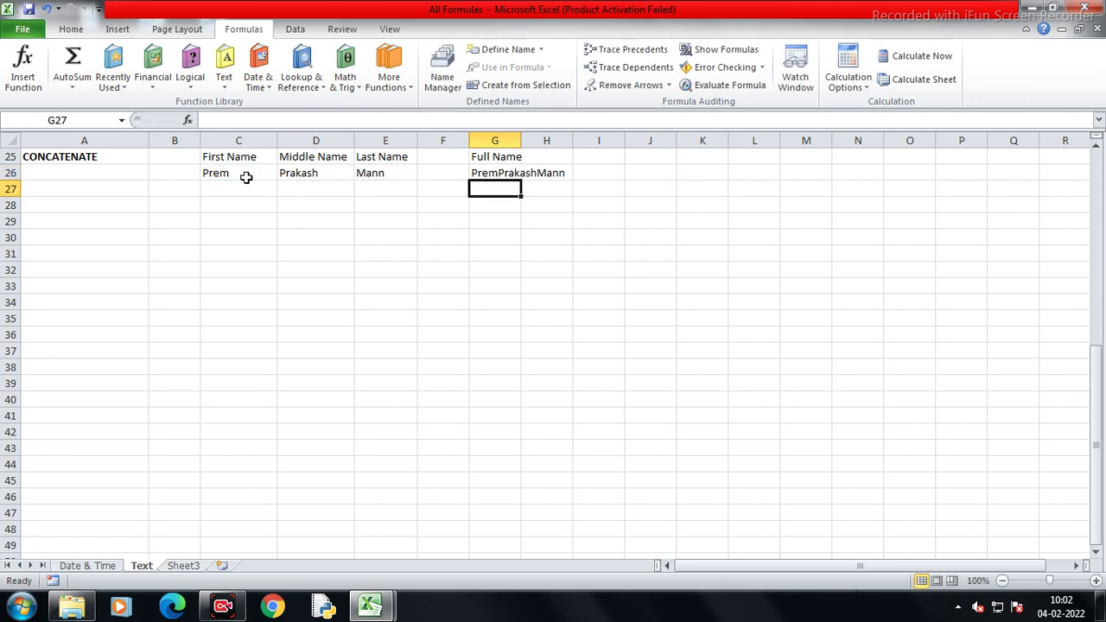
{"action": "key", "text": "Up"}
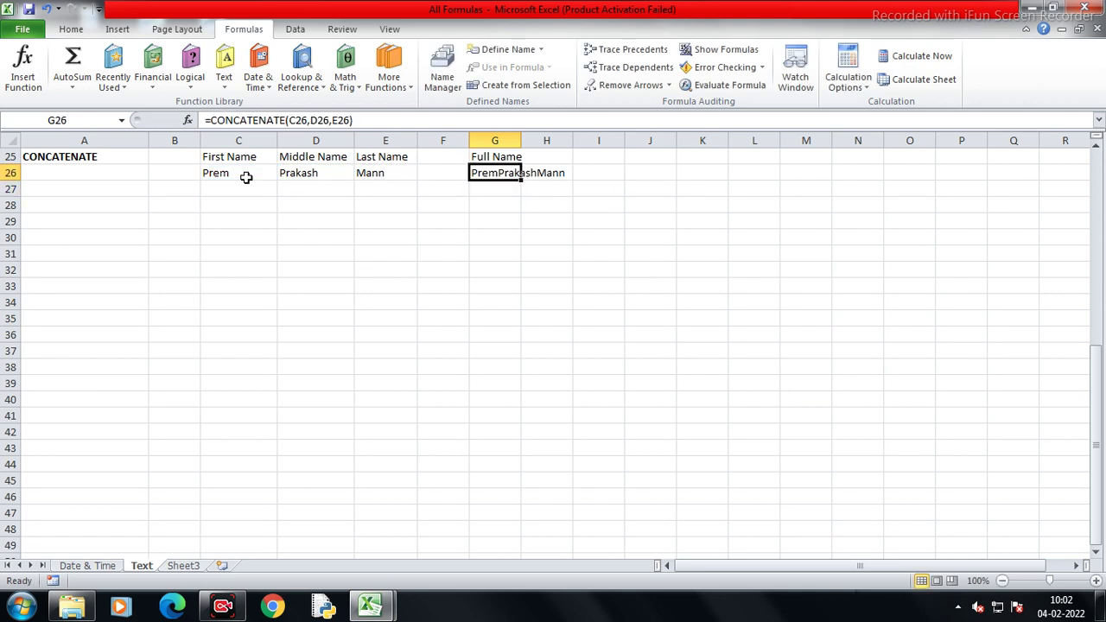
{"action": "left_click_drag", "start_coordinate": [525, 140], "coordinate": [571, 140]}
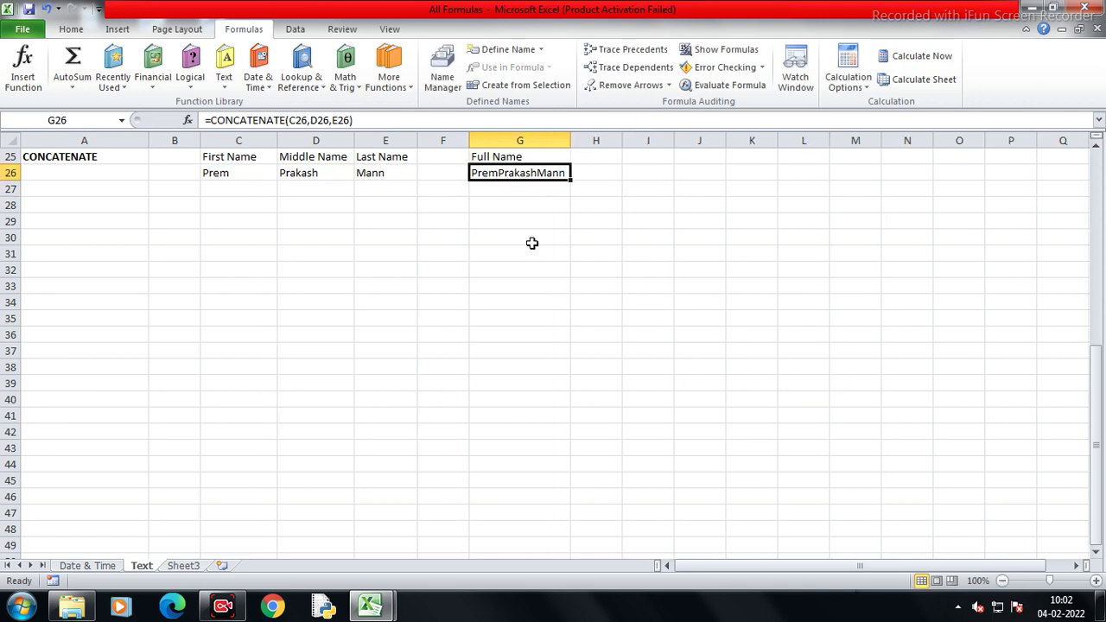
{"action": "left_click", "coordinate": [635, 174]}
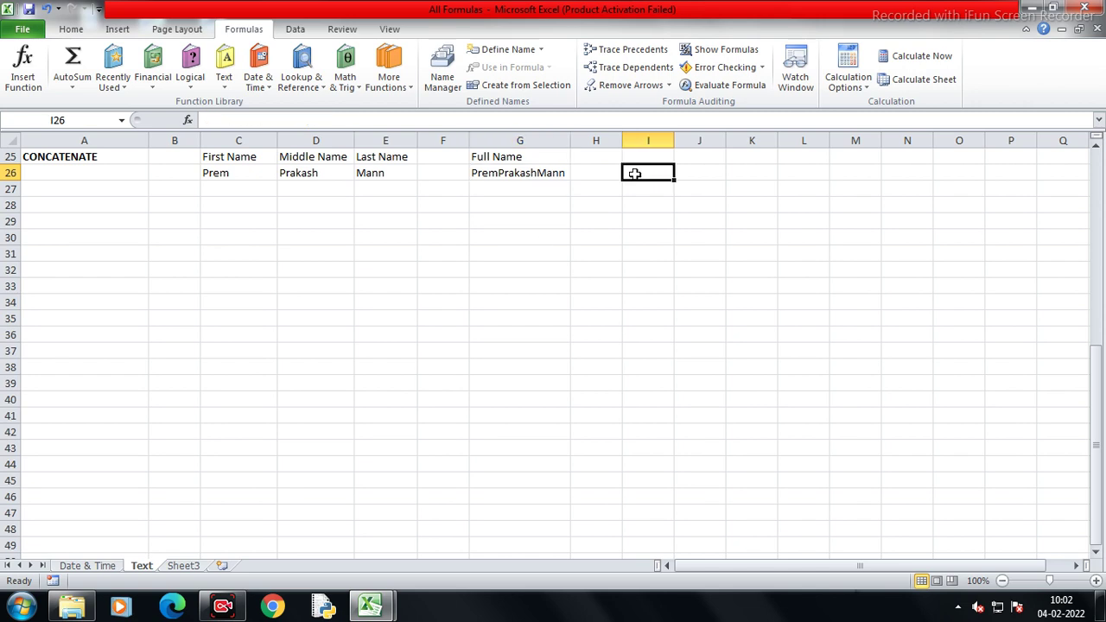
Add the header Full Name with Space in I25
{"action": "type", "text": "="}
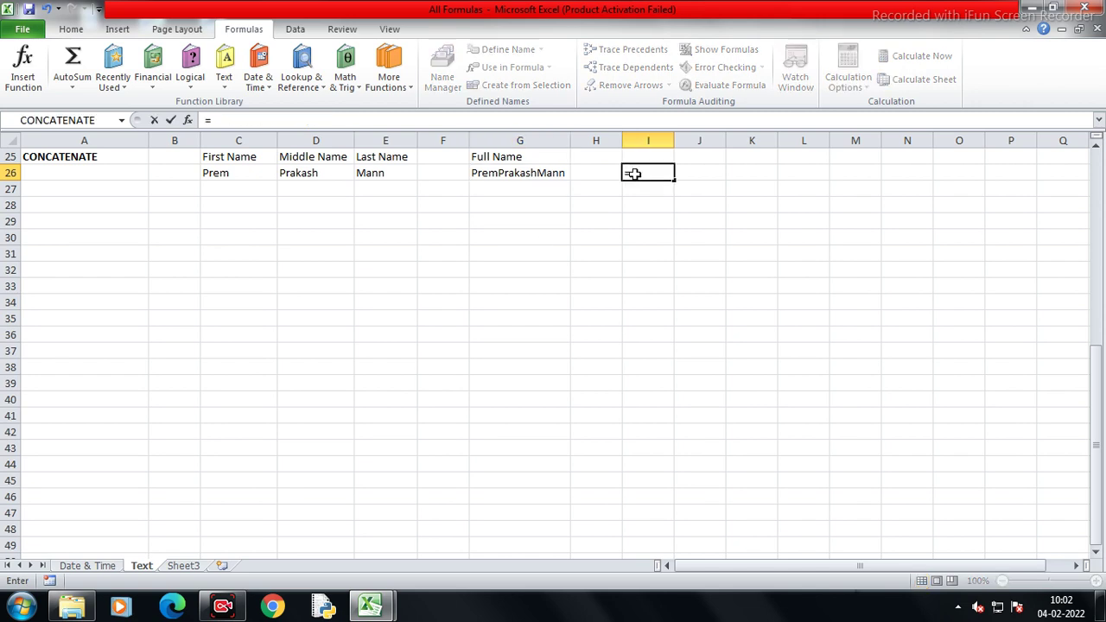
{"action": "key", "text": "Escape"}
{"action": "key", "text": "Up"}
{"action": "type", "text": "Full Name with Space"}
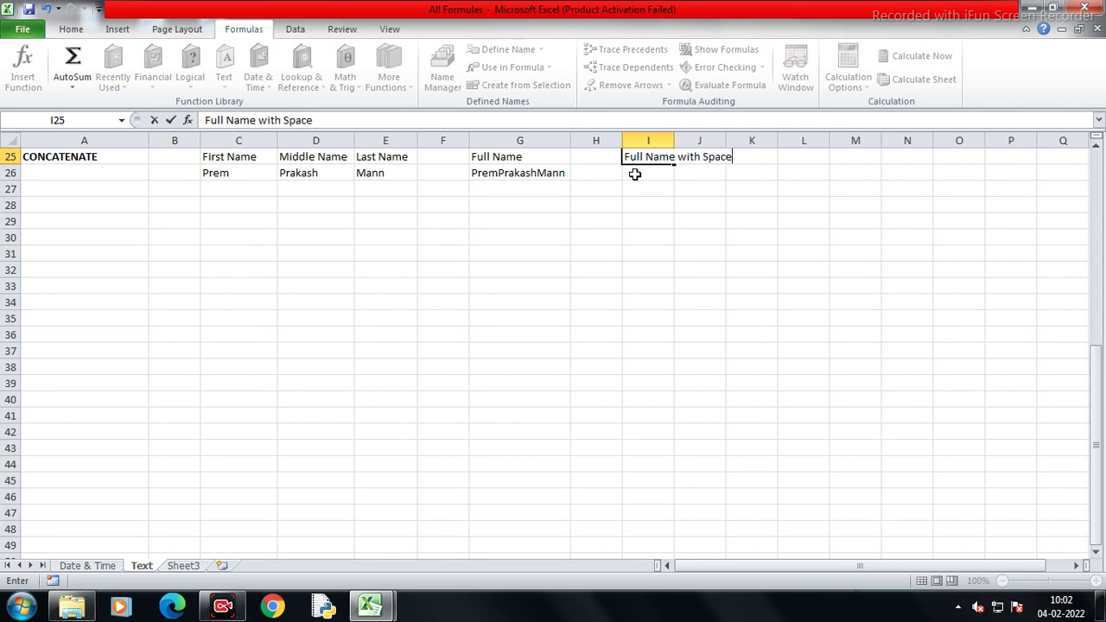
{"action": "left_click", "coordinate": [635, 174]}
Enter =CONCATENATE(C26," ",D26," ",E26) in I26 and auto-fit column I
{"action": "type", "text": "=con"}
{"action": "key", "text": "Tab"}
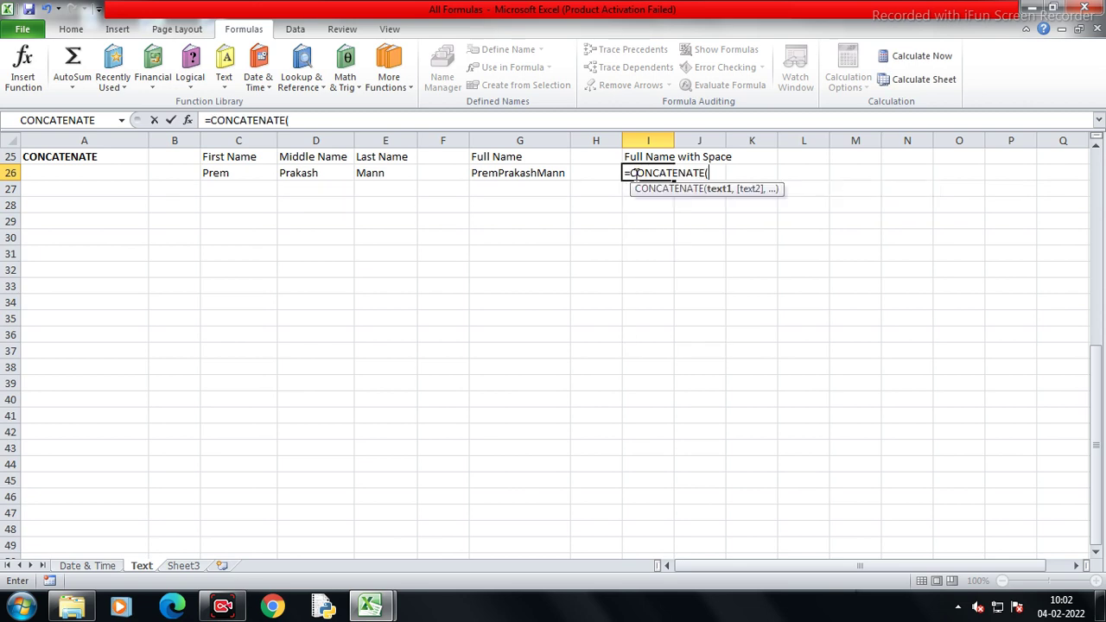
{"action": "key", "text": "Left"}
{"action": "key", "text": "Left"}
{"action": "key", "text": "Left"}
{"action": "key", "text": "Left"}
{"action": "key", "text": "Left"}
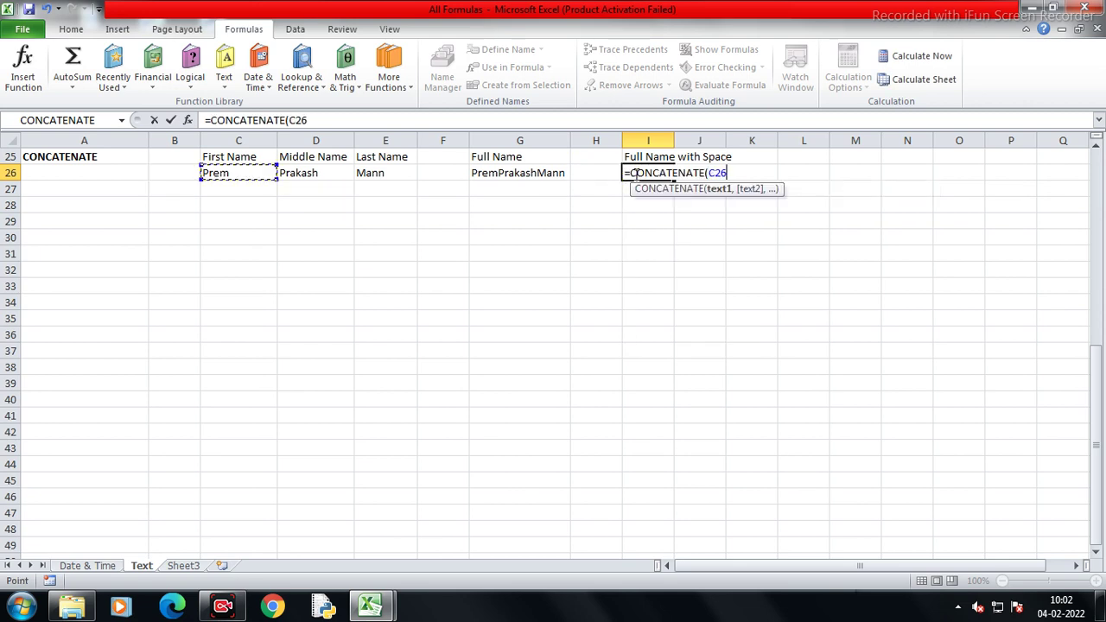
{"action": "type", "text": ",\" \""}
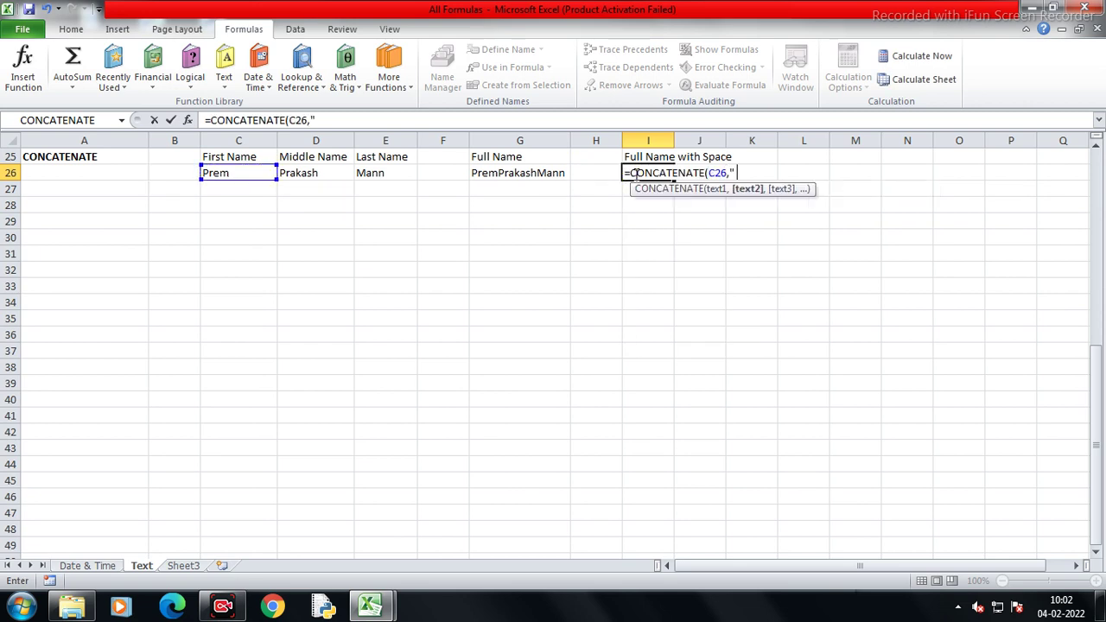
{"action": "type", "text": ","}
{"action": "key", "text": "Left"}
{"action": "key", "text": "Left"}
{"action": "key", "text": "Left"}
{"action": "key", "text": "Left"}
{"action": "key", "text": "Left"}
{"action": "type", "text": ",\" \""}
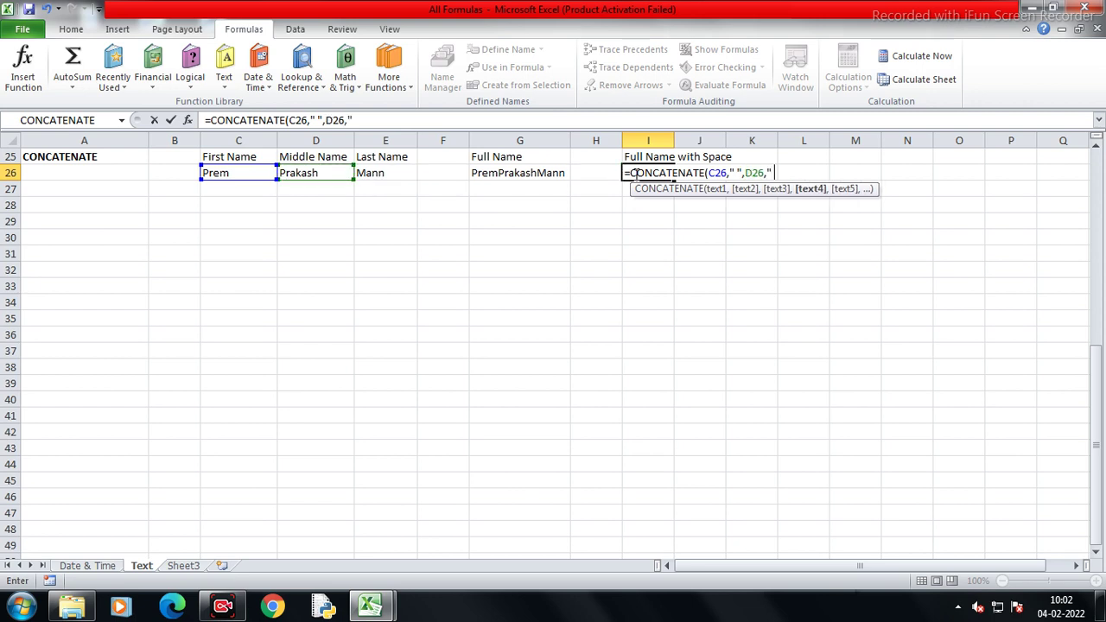
{"action": "type", "text": ","}
{"action": "key", "text": "Left"}
{"action": "key", "text": "Left"}
{"action": "key", "text": "Left"}
{"action": "key", "text": "Left"}
{"action": "type", "text": ")"}
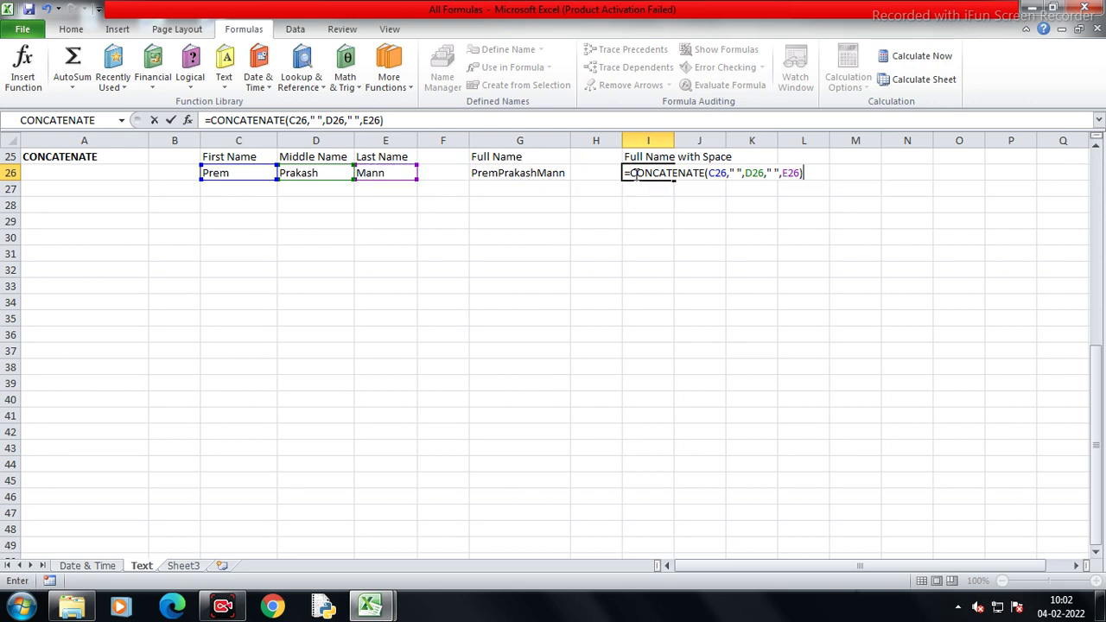
{"action": "key", "text": "Return"}
{"action": "left_click", "coordinate": [634, 173]}
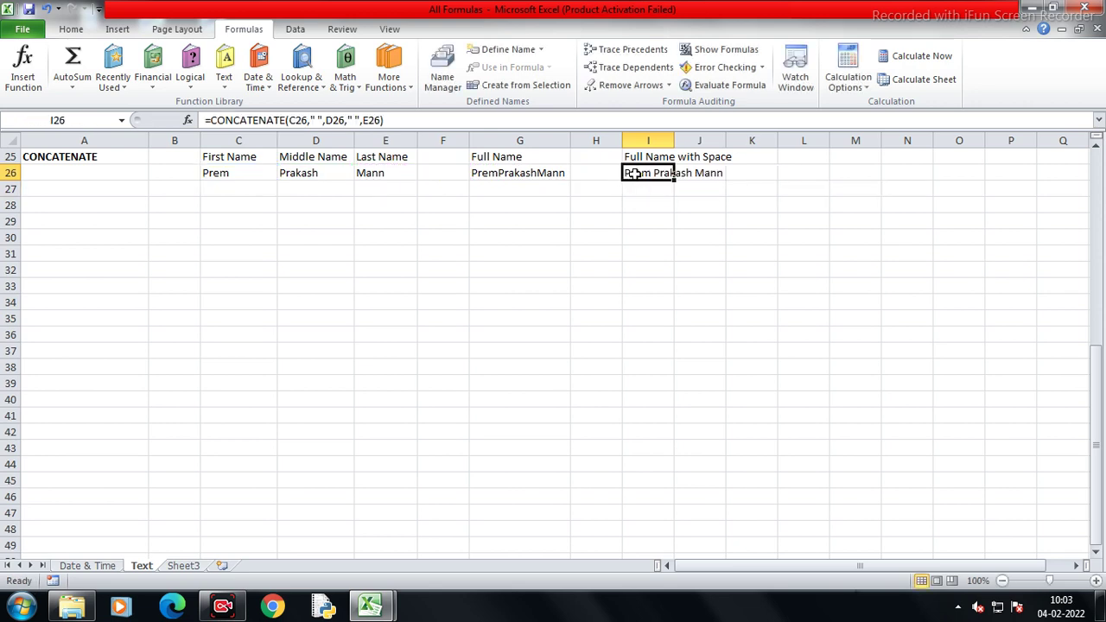
{"action": "double_click", "coordinate": [673, 140]}
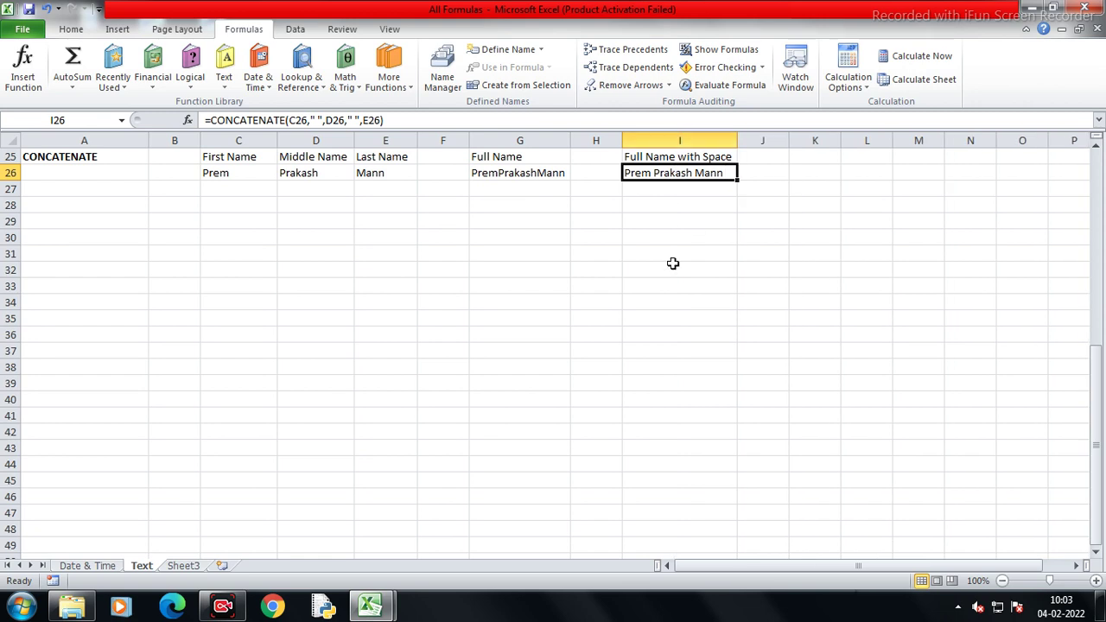
Check the I26 formula, then type the label Concate using & in C28
{"action": "double_click", "coordinate": [653, 173]}
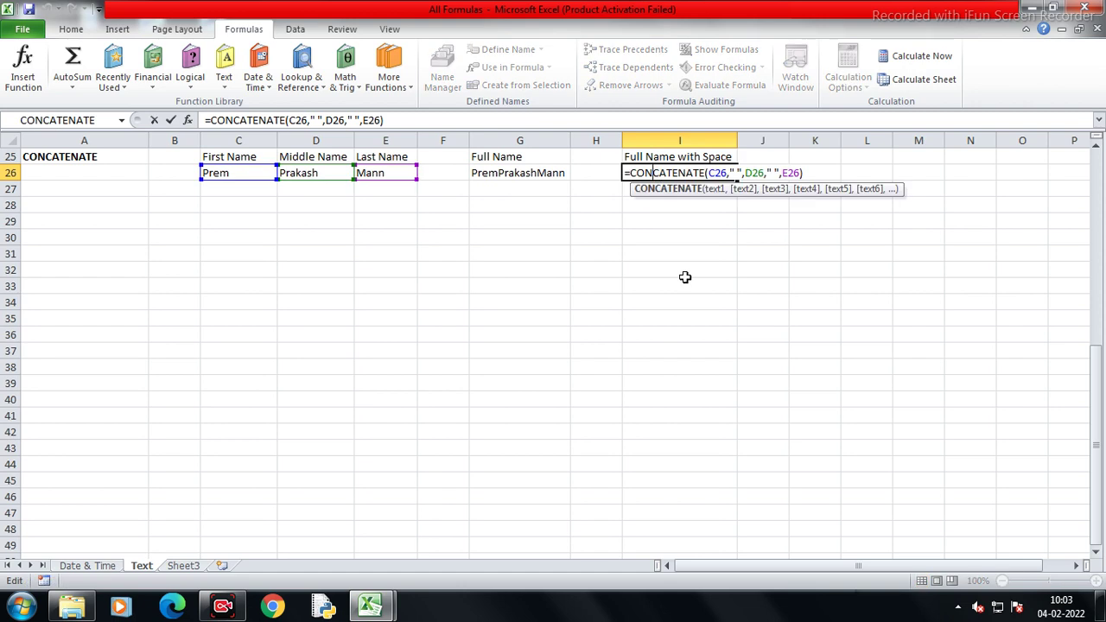
{"action": "key", "text": "Return"}
{"action": "key", "text": "Left"}
{"action": "key", "text": "Left"}
{"action": "key", "text": "Left"}
{"action": "key", "text": "Left"}
{"action": "key", "text": "Down"}
{"action": "key", "text": "Left"}
{"action": "type", "text": "Concate using &"}
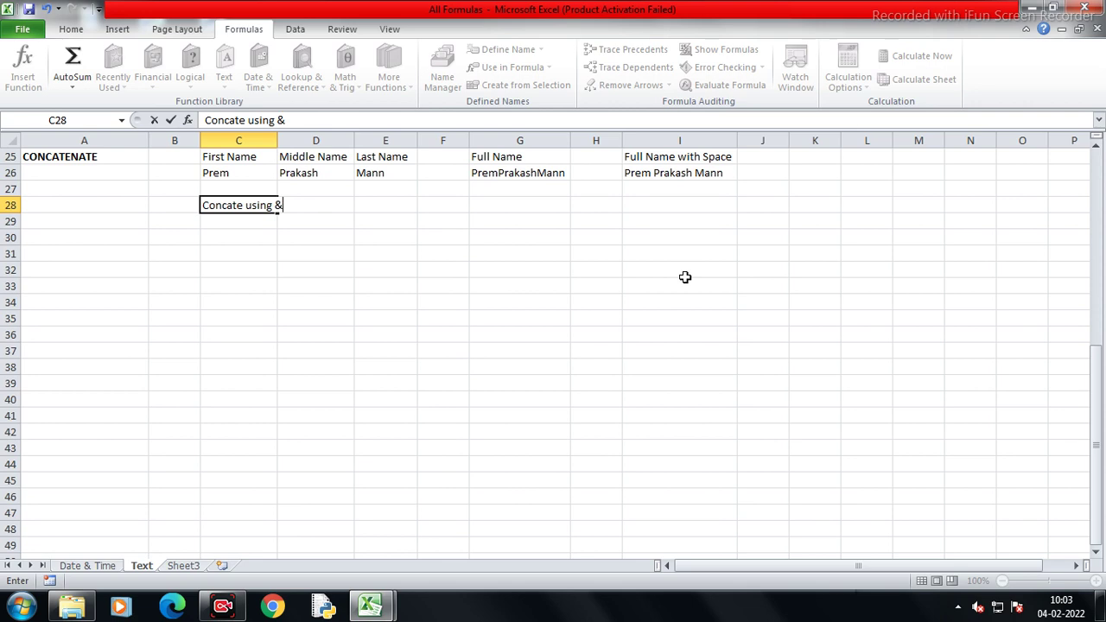
Copy the name headers and names from C25:E26 into C29:E30
{"action": "key", "text": "Return"}
{"action": "key", "text": "Up"}
{"action": "key", "text": "Up"}
{"action": "key", "text": "Up"}
{"action": "key", "text": "Up"}
{"action": "key", "text": "shift+Right"}
{"action": "key", "text": "shift+Right"}
{"action": "key", "text": "shift+Down"}
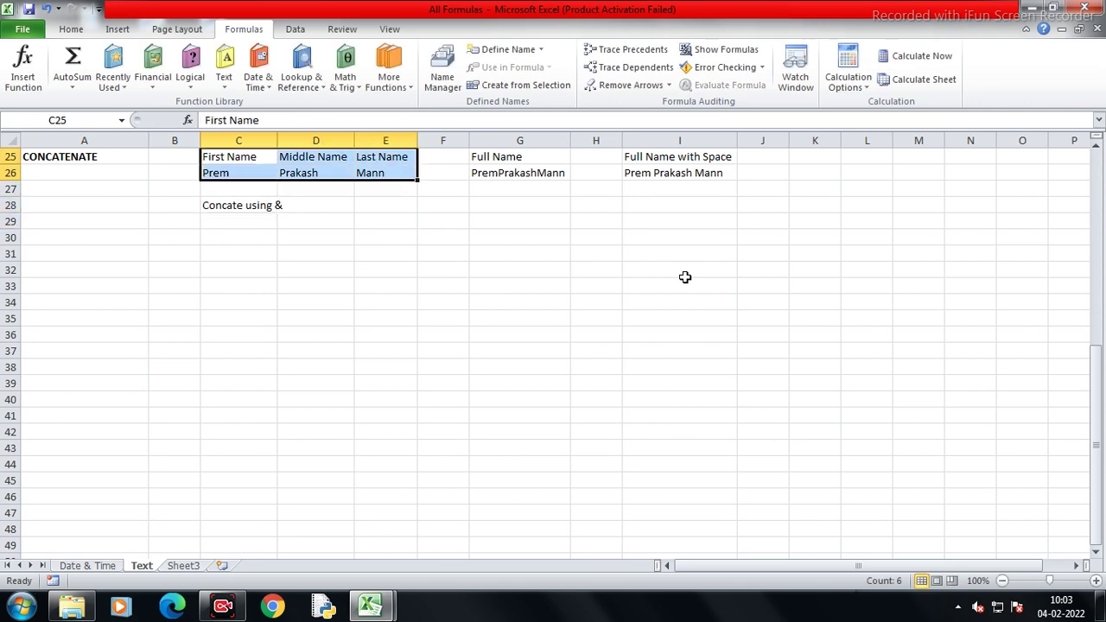
{"action": "key", "text": "ctrl+c"}
{"action": "key", "text": "Down"}
{"action": "key", "text": "Down"}
{"action": "key", "text": "Down"}
{"action": "key", "text": "Down"}
{"action": "key", "text": "ctrl+v"}
{"action": "key", "text": "Escape"}
{"action": "key", "text": "Right"}
{"action": "key", "text": "Right"}
{"action": "key", "text": "Right"}
{"action": "key", "text": "Right"}
{"action": "key", "text": "Down"}
Enter =C30&D30&E30 in G30, correcting a mistyped * to &
{"action": "type", "text": "="}
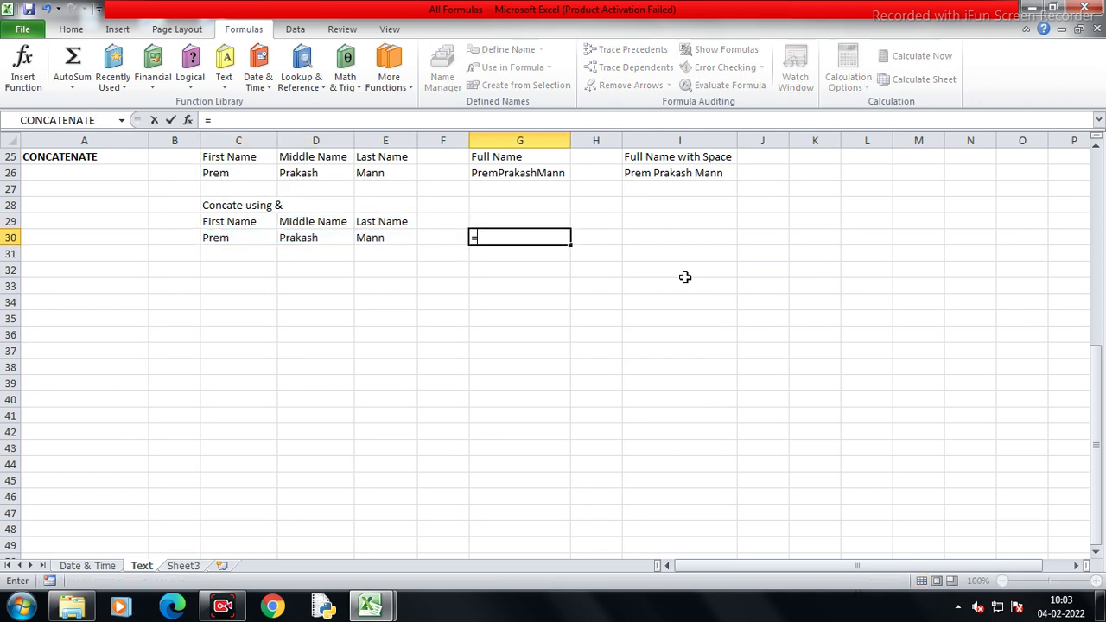
{"action": "type", "text": "c"}
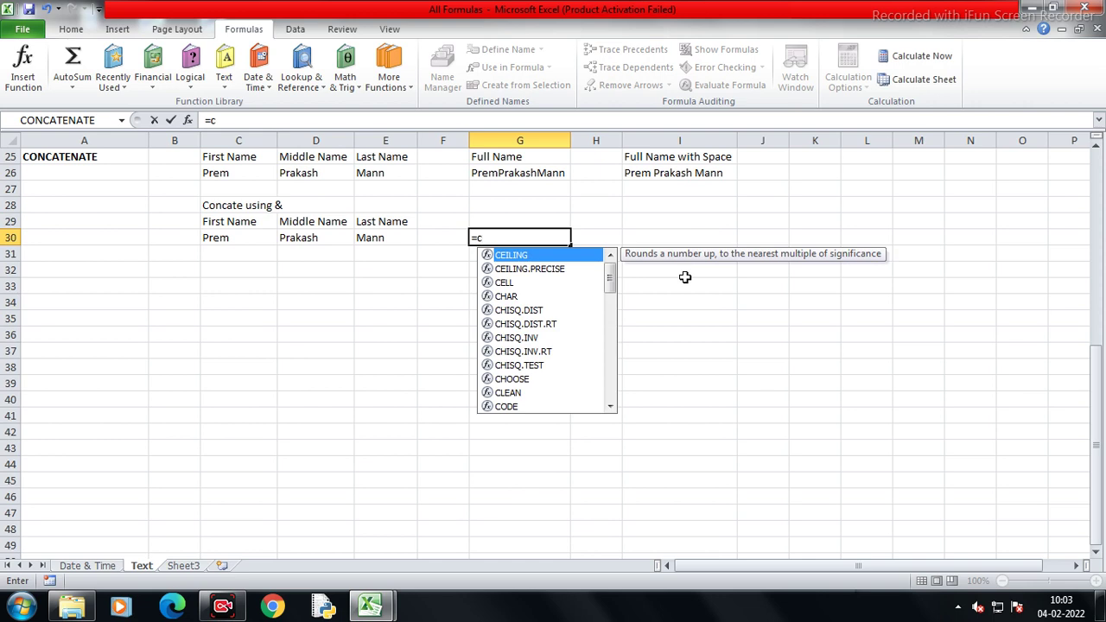
{"action": "key", "text": "BackSpace"}
{"action": "key", "text": "Left"}
{"action": "key", "text": "Left"}
{"action": "key", "text": "Left"}
{"action": "key", "text": "Left"}
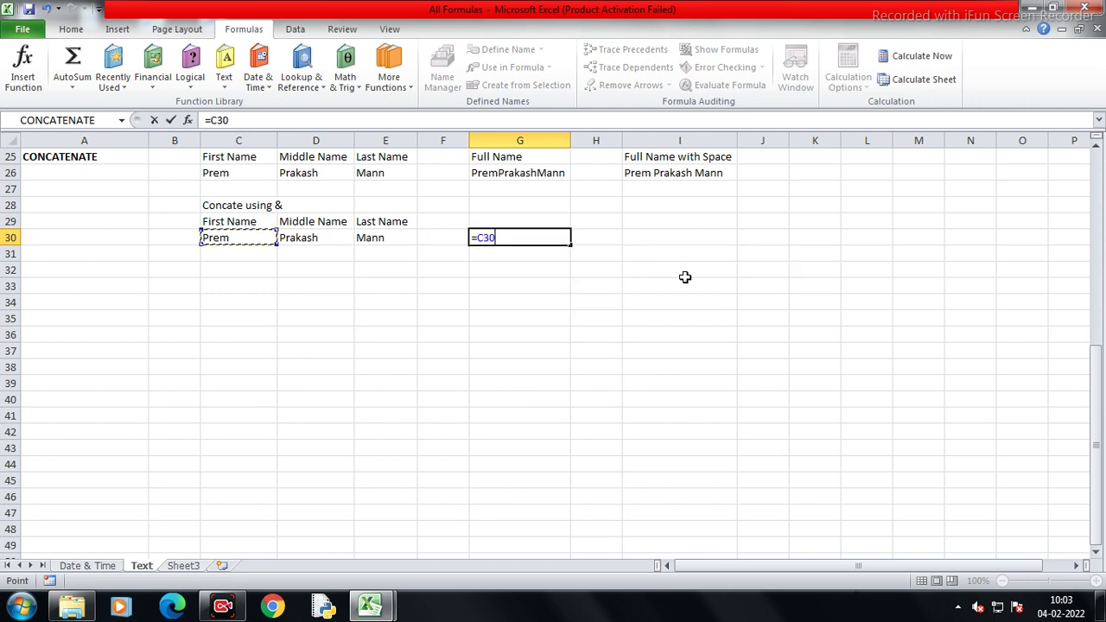
{"action": "type", "text": "&"}
{"action": "key", "text": "Left"}
{"action": "key", "text": "Left"}
{"action": "key", "text": "Left"}
{"action": "key", "text": "Left"}
{"action": "key", "text": "Right"}
{"action": "type", "text": "*"}
{"action": "key", "text": "Left"}
{"action": "key", "text": "Left"}
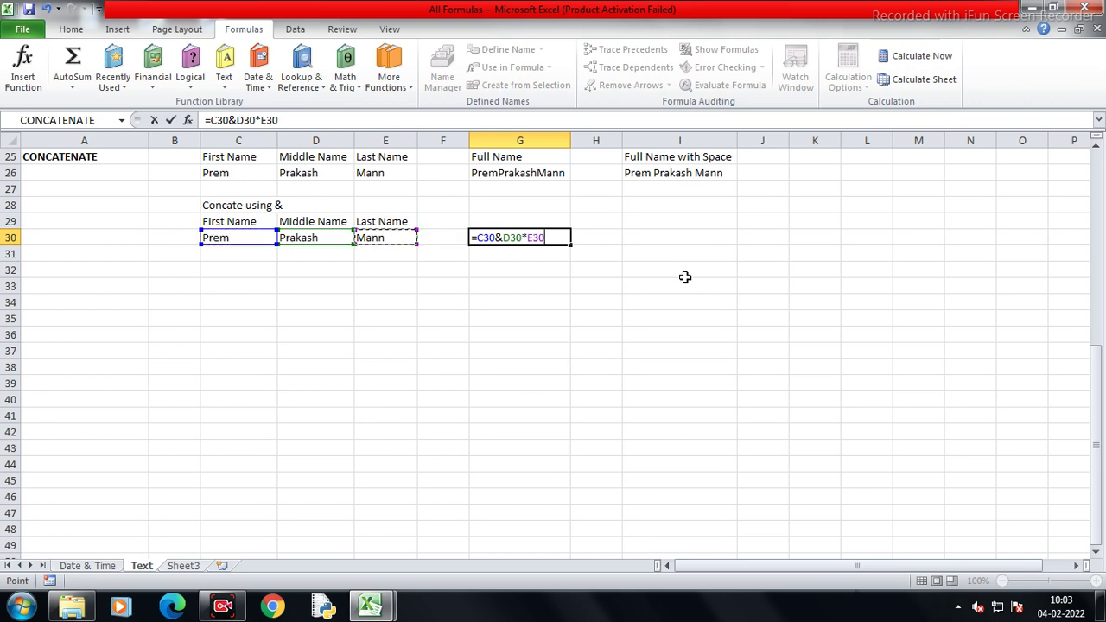
{"action": "key", "text": "Return"}
{"action": "key", "text": "Up"}
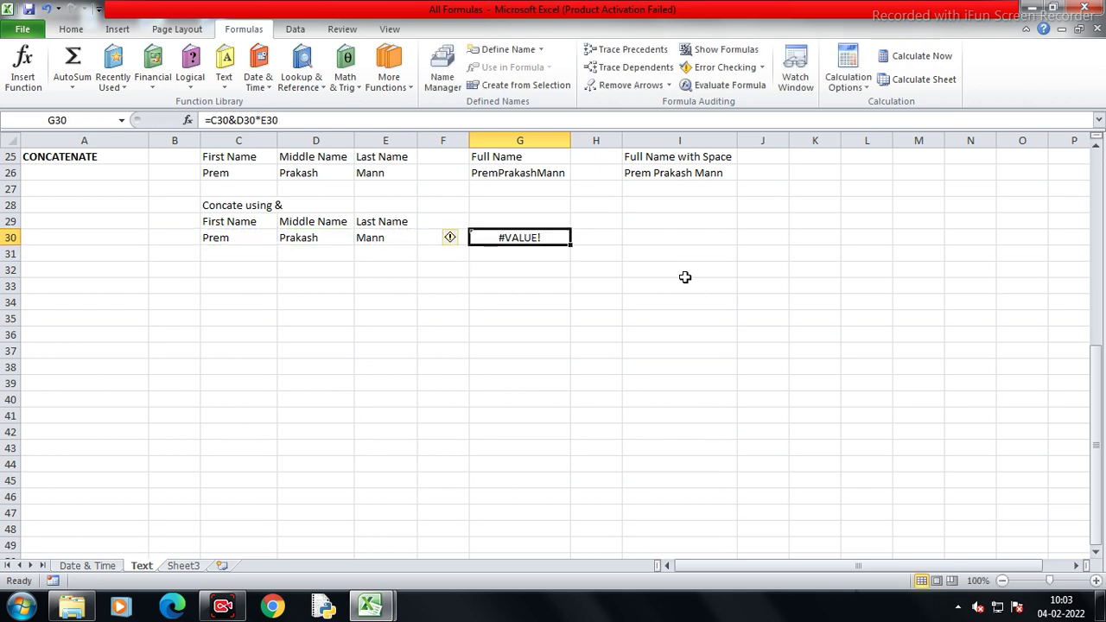
{"action": "key", "text": "F2"}
{"action": "key", "text": "BackSpace"}
{"action": "type", "text": "&"}
{"action": "key", "text": "Return"}
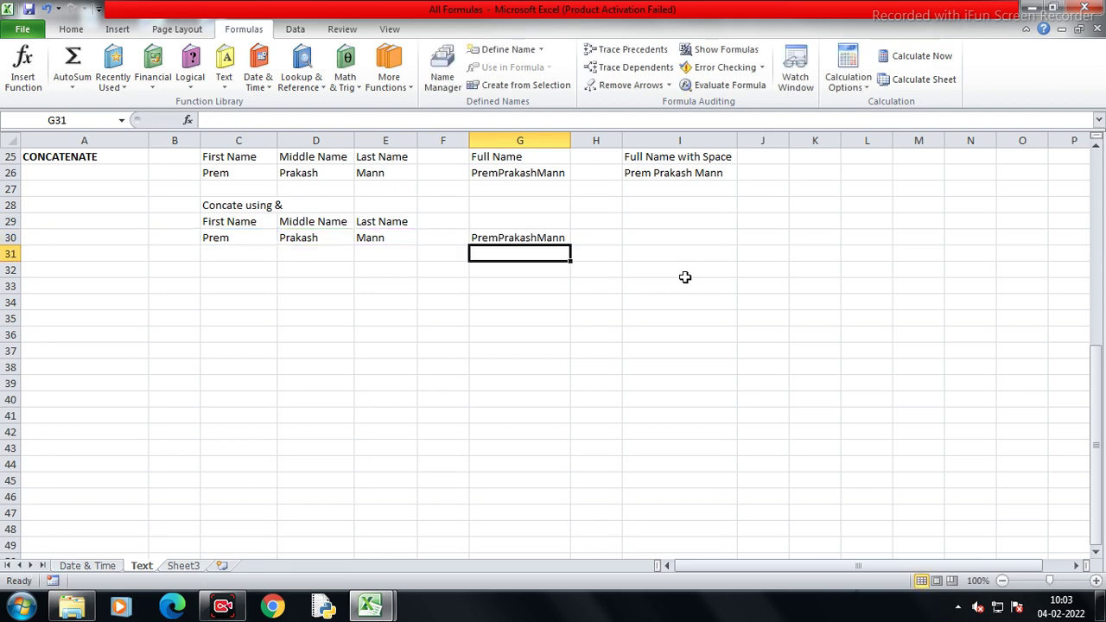
Enter =C30&" "&D30&" "&E30 in I30 for the spaced full name
{"action": "key", "text": "Right"}
{"action": "key", "text": "Right"}
{"action": "key", "text": "Up"}
{"action": "type", "text": "="}
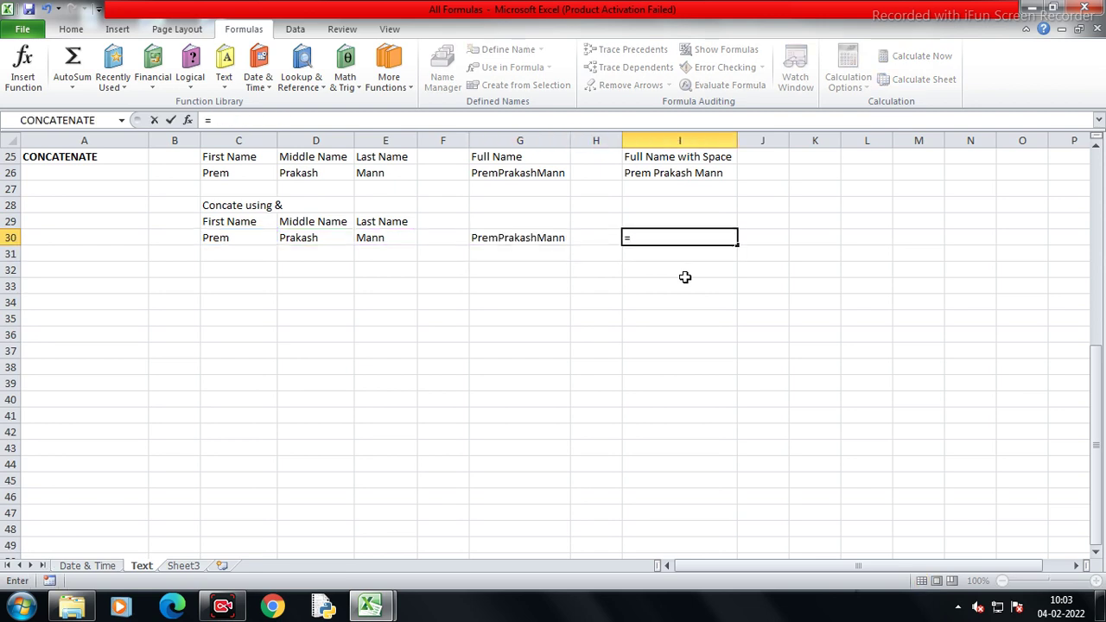
{"action": "key", "text": "Left"}
{"action": "key", "text": "Left"}
{"action": "key", "text": "Left"}
{"action": "key", "text": "Left"}
{"action": "key", "text": "Left"}
{"action": "key", "text": "Left"}
{"action": "type", "text": "&\" \""}
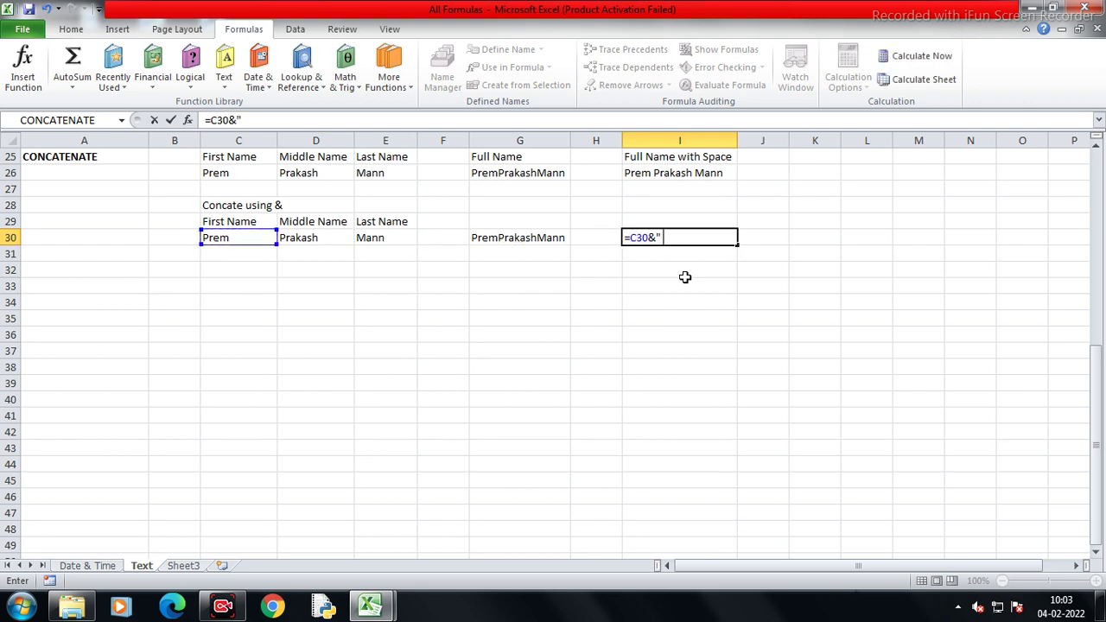
{"action": "type", "text": "&"}
{"action": "key", "text": "Left"}
{"action": "key", "text": "Left"}
{"action": "key", "text": "Left"}
{"action": "key", "text": "Left"}
{"action": "key", "text": "Left"}
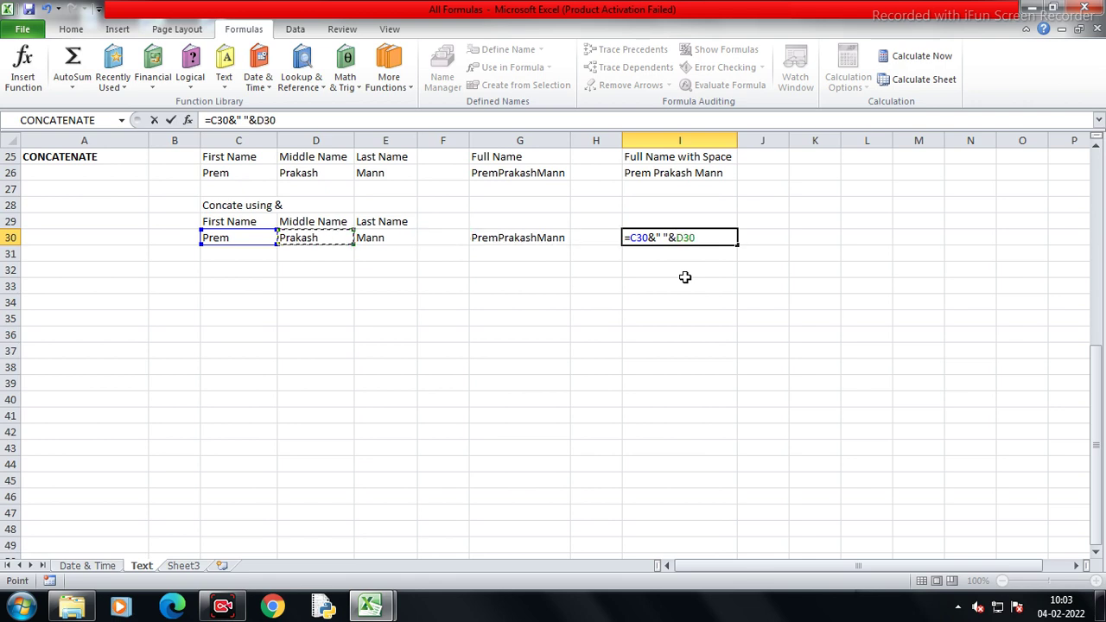
{"action": "type", "text": "&\""}
{"action": "type", "text": " \""}
{"action": "type", "text": "&"}
{"action": "key", "text": "Left"}
{"action": "key", "text": "Left"}
{"action": "key", "text": "Left"}
{"action": "key", "text": "Left"}
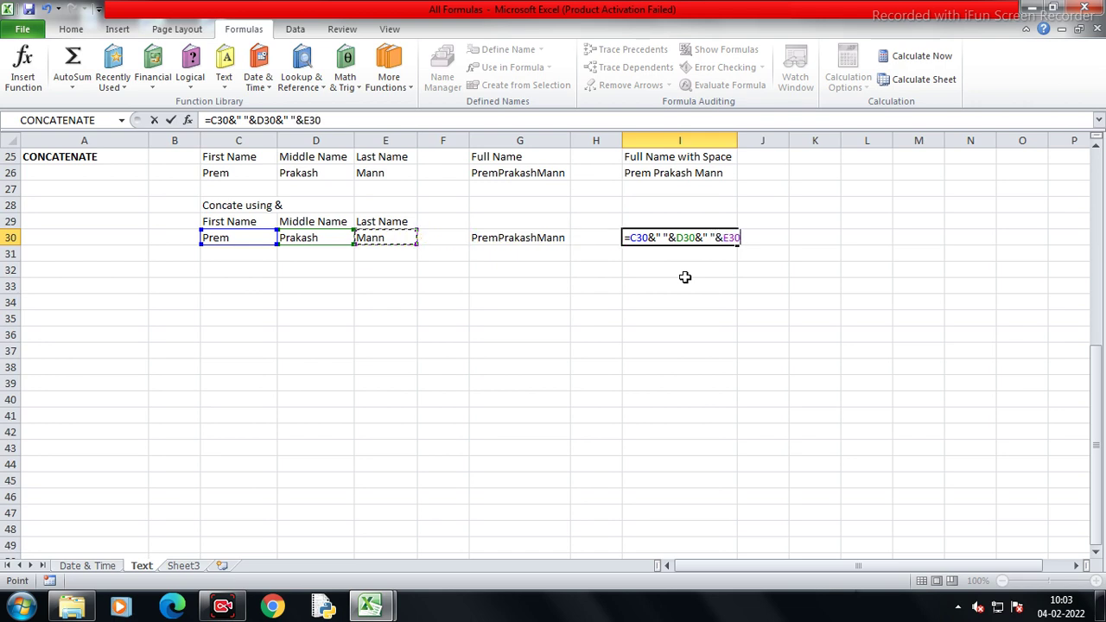
{"action": "key", "text": "Return"}
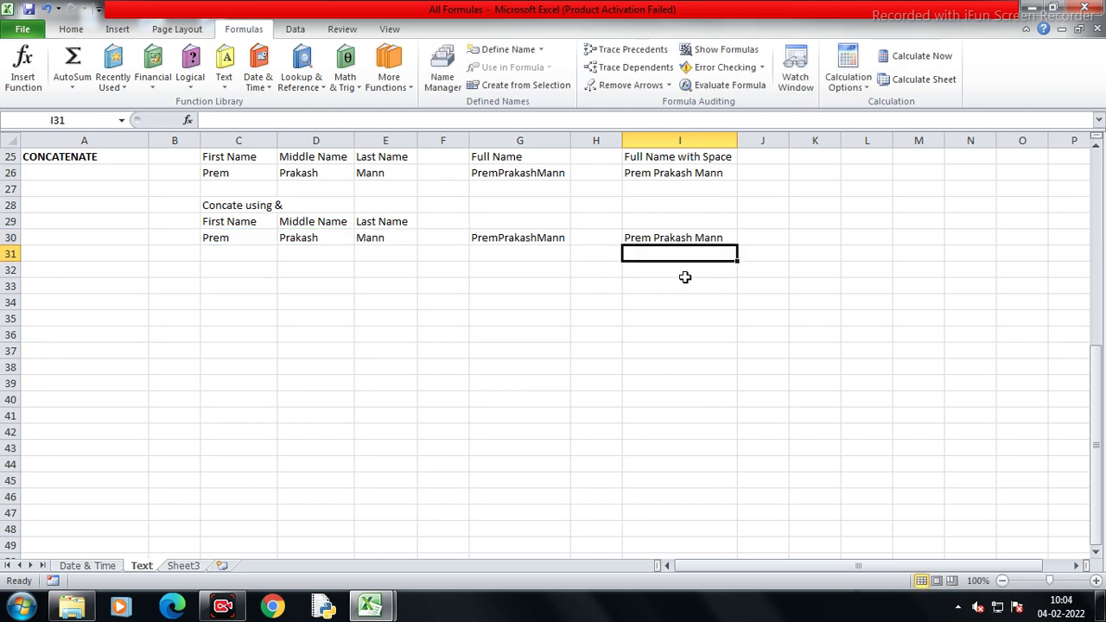
{"action": "key", "text": "Left"}
{"action": "key", "text": "Left"}
{"action": "key", "text": "Left"}
{"action": "key", "text": "Left"}
{"action": "key", "text": "Down"}
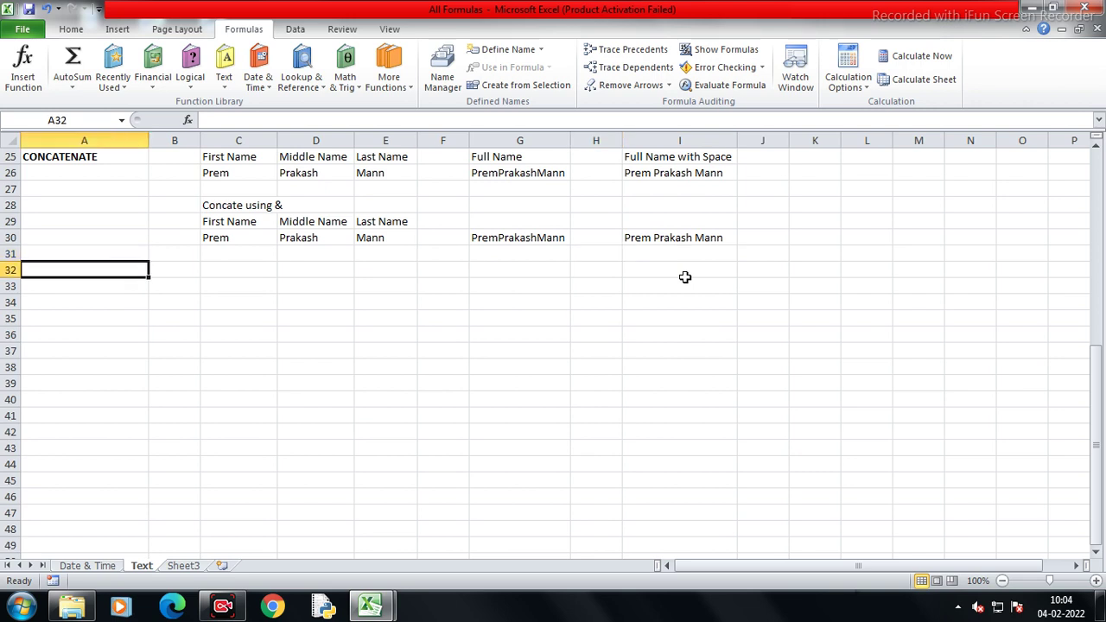
Browse the Formulas text function list, then enter the DOLLAR heading in A32
{"action": "left_click", "coordinate": [226, 89]}
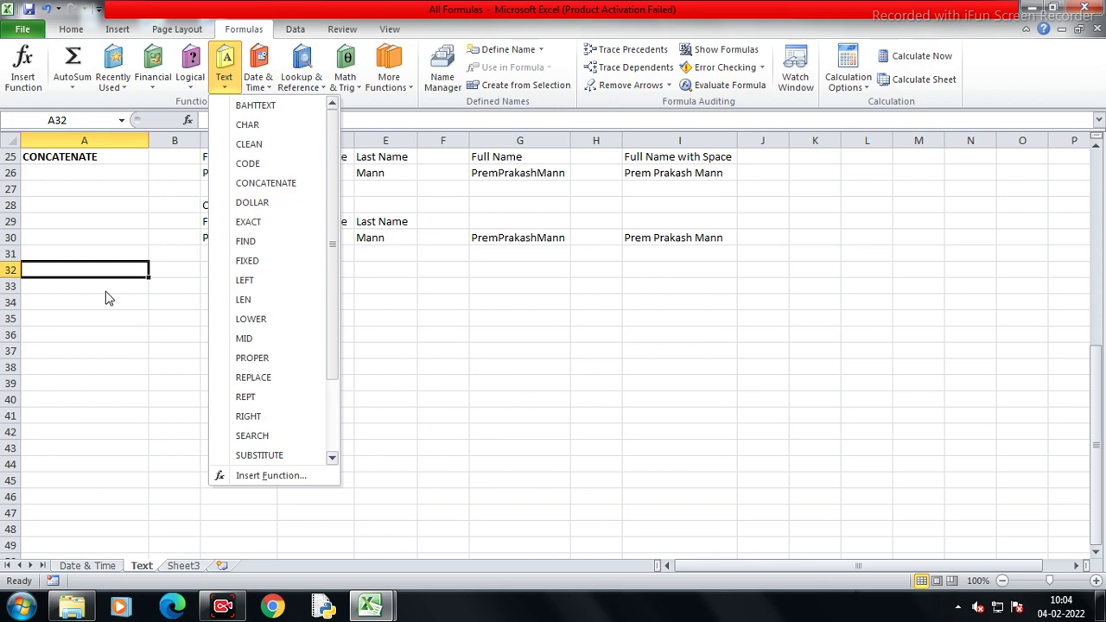
{"action": "left_click", "coordinate": [69, 277]}
{"action": "type", "text": "DOLL"}
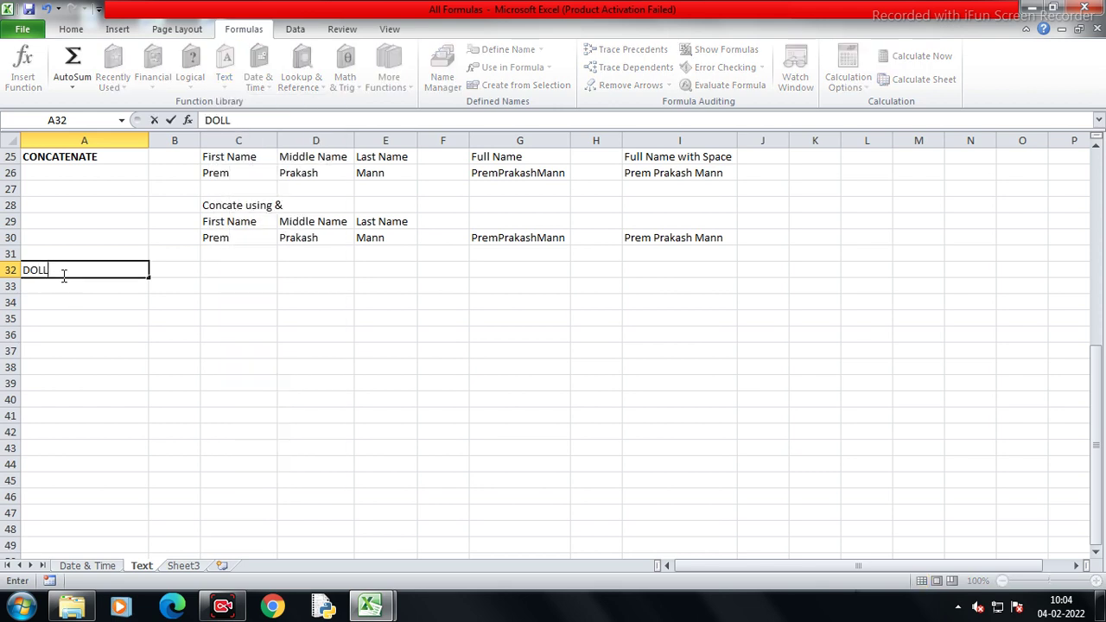
{"action": "type", "text": "E"}
{"action": "key", "text": "BackSpace"}
{"action": "type", "text": "AR"}
{"action": "key", "text": "Return"}
{"action": "key", "text": "Right"}
{"action": "key", "text": "Right"}
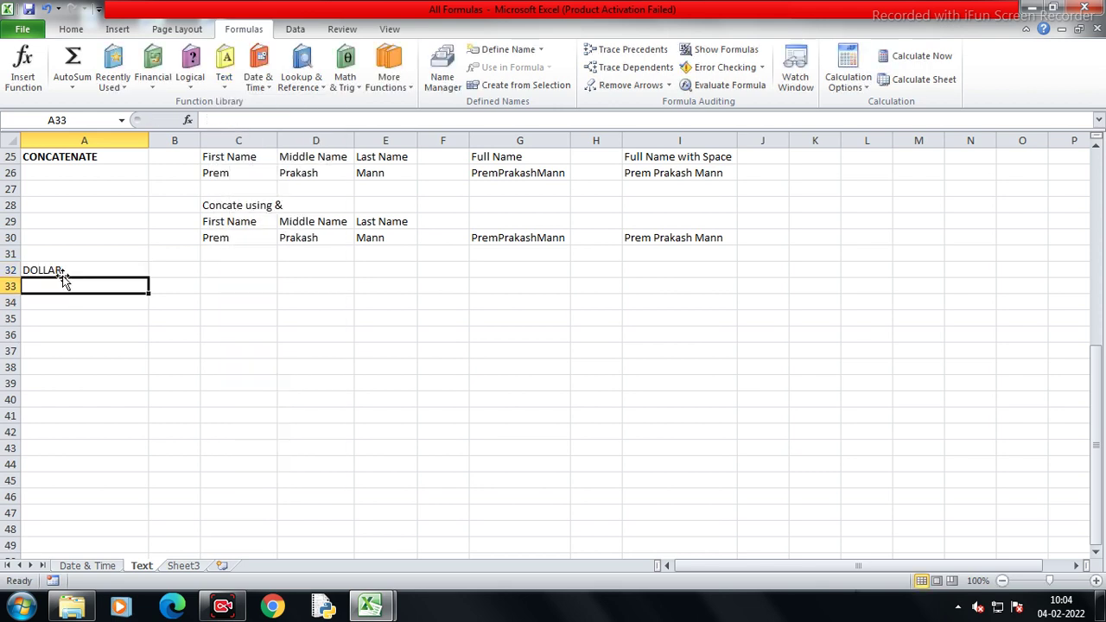
{"action": "key", "text": "Up"}
Label C32 AMOUNT and enter 7800 in D32
{"action": "type", "text": "AMOUNT"}
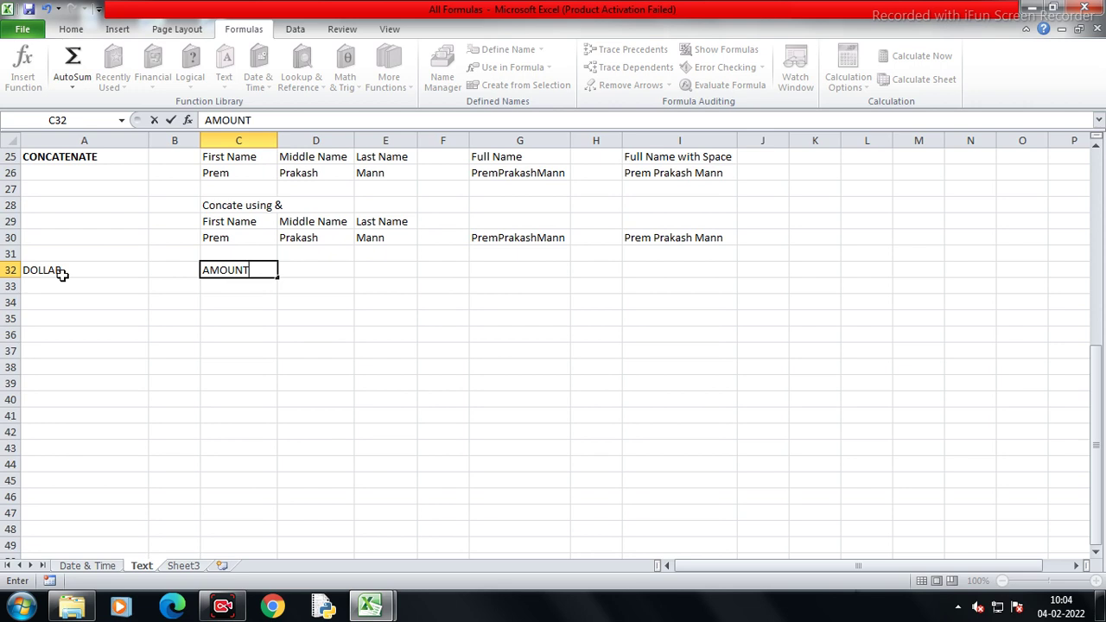
{"action": "key", "text": "Tab"}
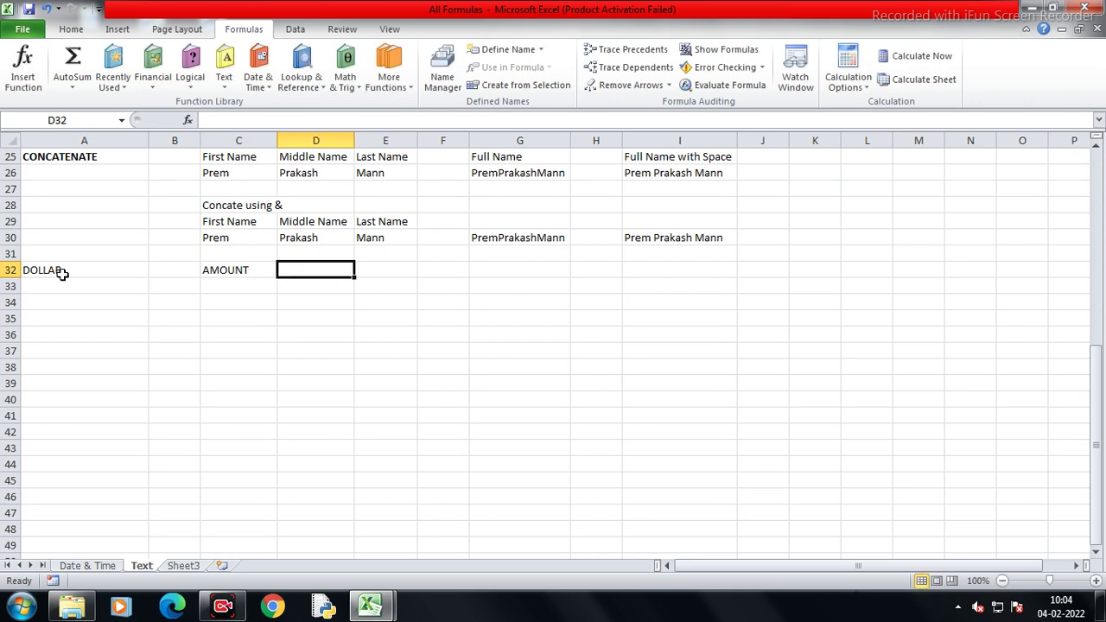
{"action": "type", "text": "780"}
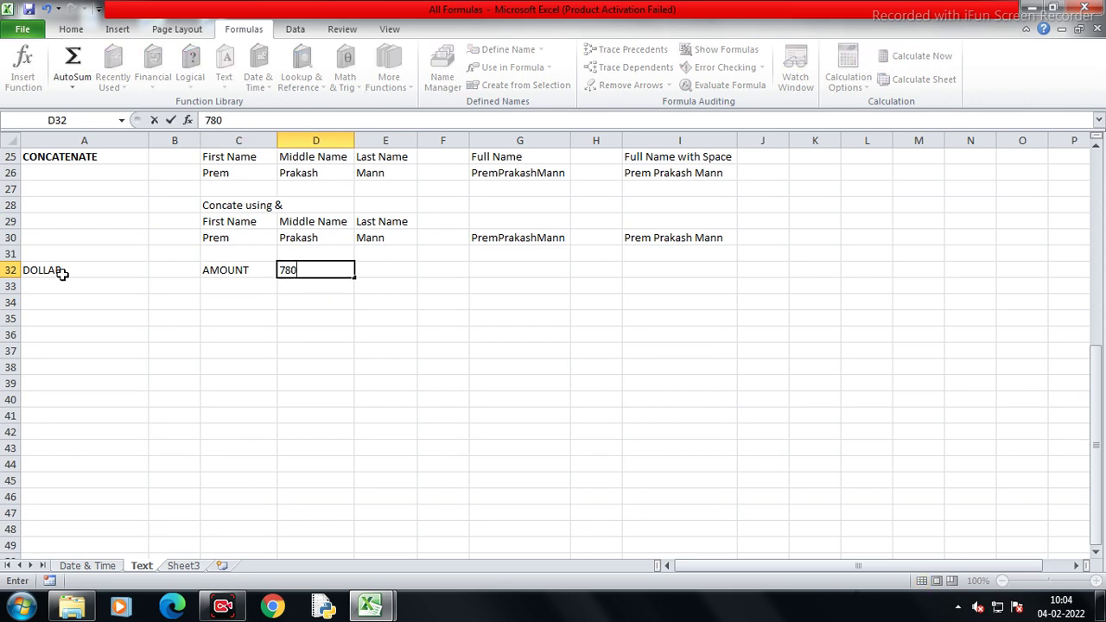
{"action": "type", "text": "0"}
{"action": "key", "text": "Return"}
{"action": "key", "text": "Up"}
Format D32 as Accounting so it shows ₹ 7,800.00
{"action": "left_click", "coordinate": [66, 32]}
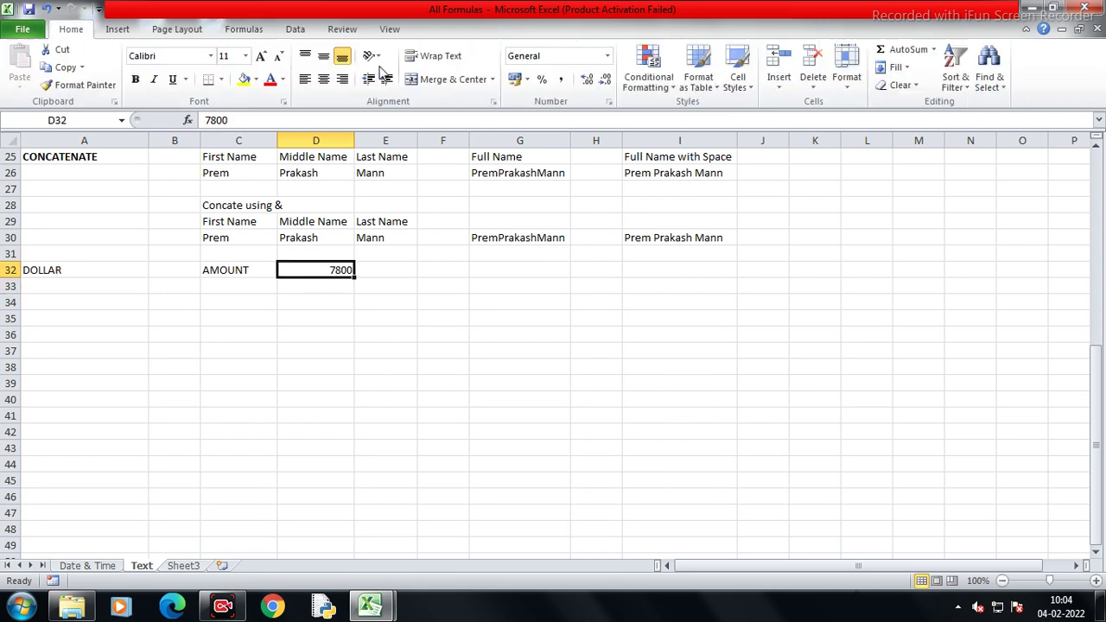
{"action": "left_click", "coordinate": [516, 81]}
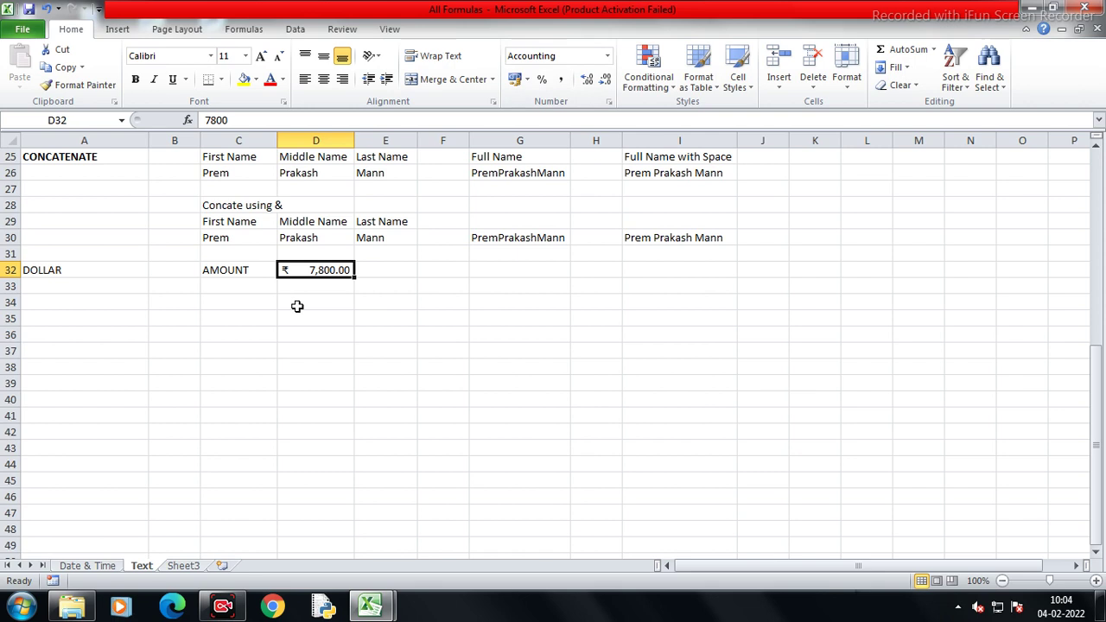
{"action": "left_click", "coordinate": [474, 271]}
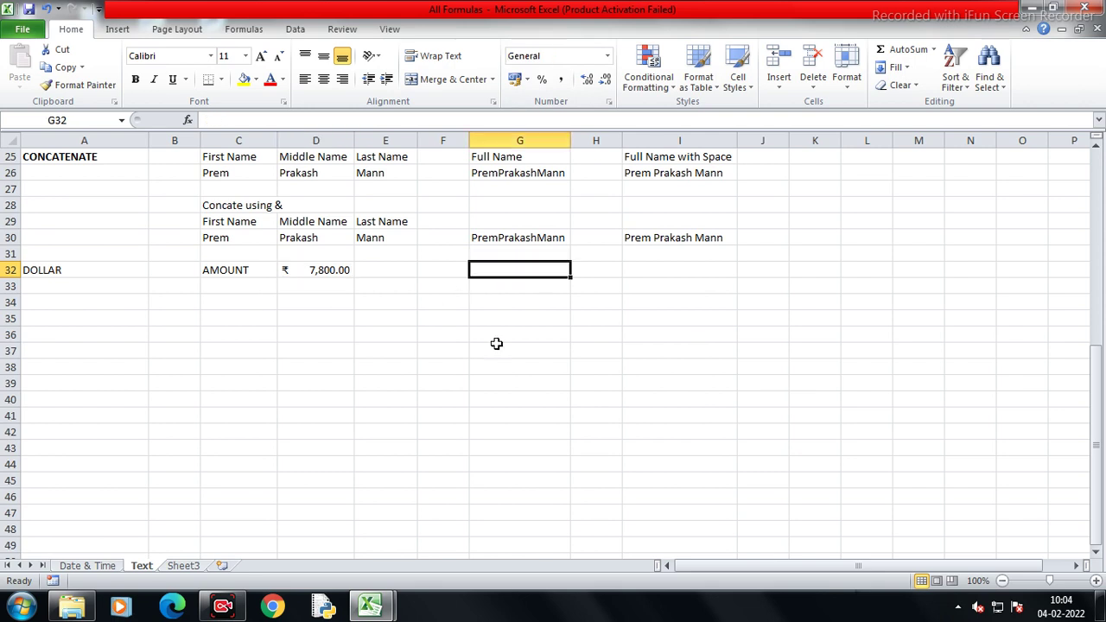
Label G32 MESSAGE and enter ="I got "&D32&" money" in G33
{"action": "type", "text": "MESSAGE"}
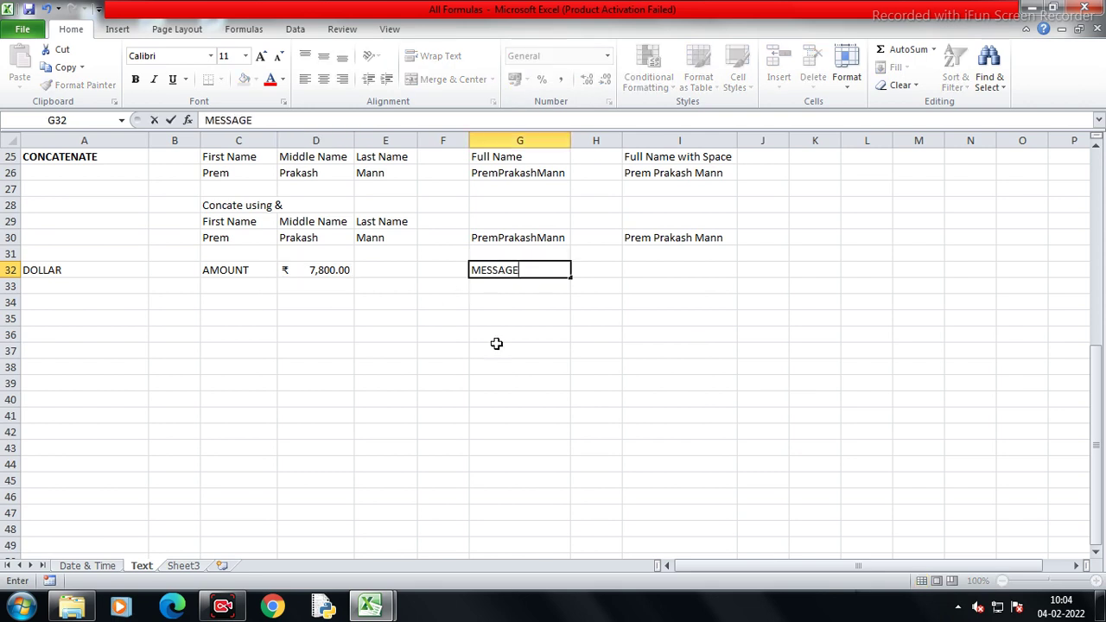
{"action": "key", "text": "Return"}
{"action": "type", "text": "+"}
{"action": "type", "text": "=\"I"}
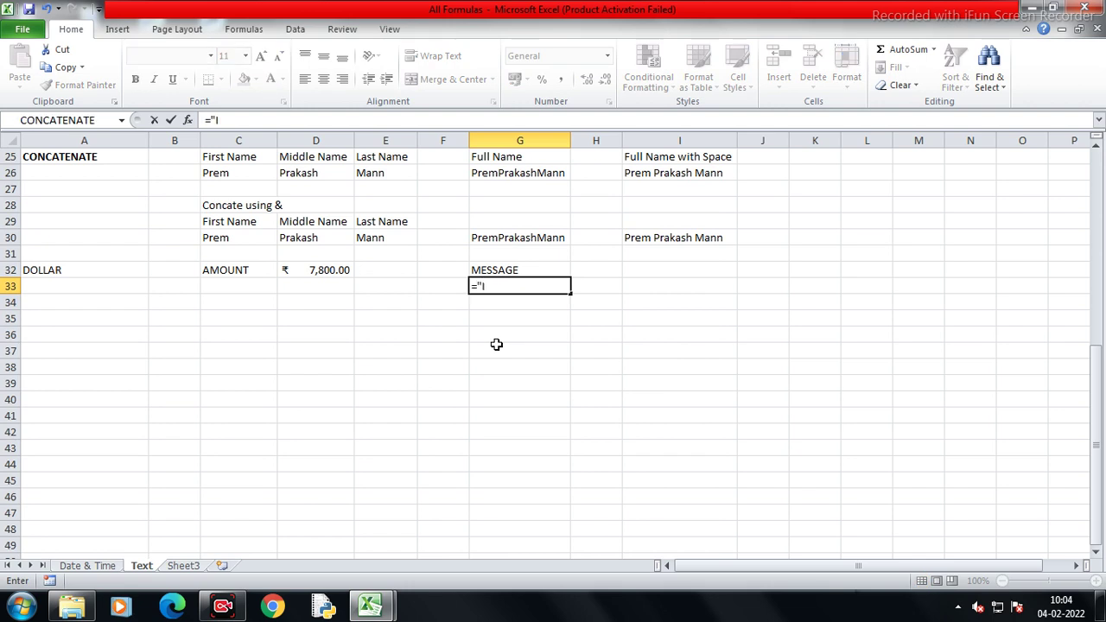
{"action": "type", "text": "got"}
{"action": "type", "text": "&"}
{"action": "left_click", "coordinate": [333, 269]}
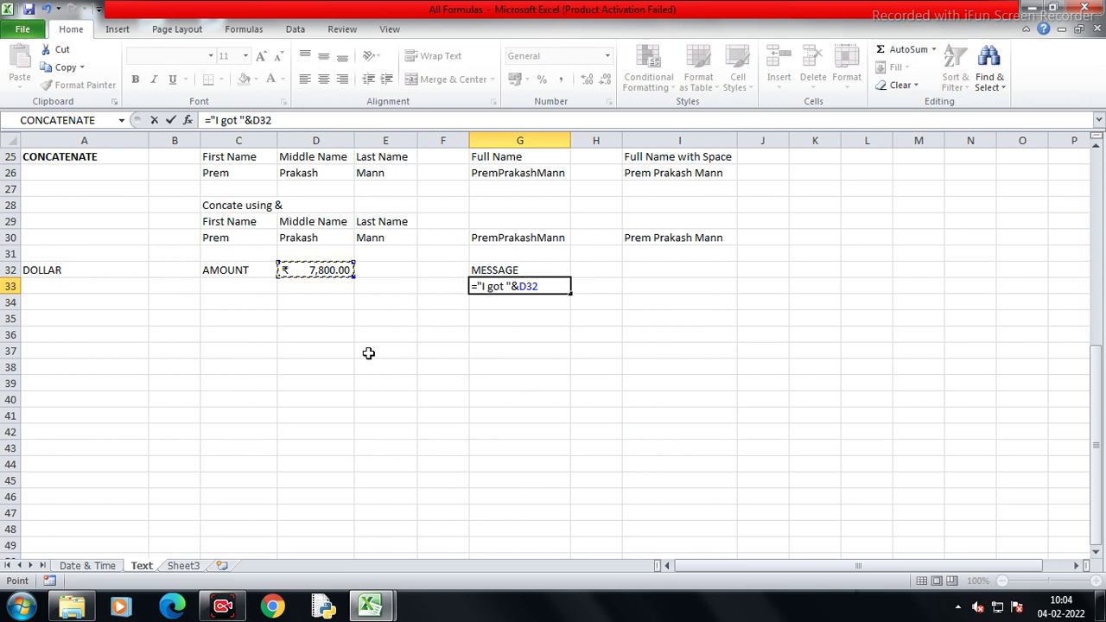
{"action": "type", "text": "&\" r"}
{"action": "type", "text": "uppe"}
{"action": "key", "text": "BackSpace"}
{"action": "key", "text": "BackSpace"}
{"action": "type", "text": "ees"}
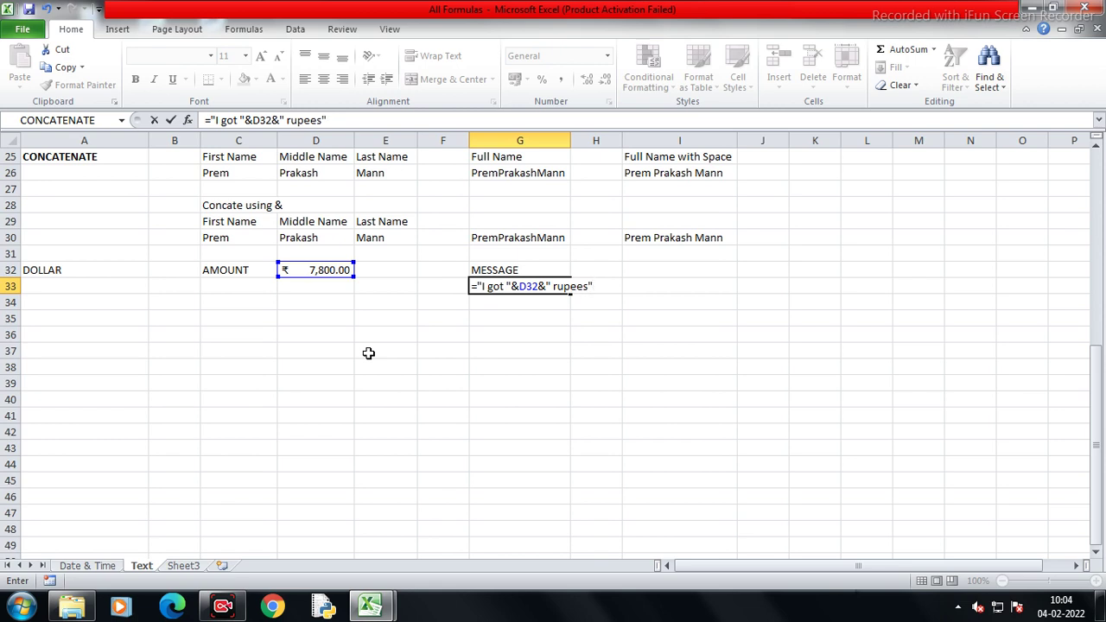
{"action": "key", "text": "BackSpace"}
{"action": "key", "text": "BackSpace"}
{"action": "key", "text": "BackSpace"}
{"action": "key", "text": "BackSpace"}
{"action": "key", "text": "BackSpace"}
{"action": "key", "text": "BackSpace"}
{"action": "type", "text": "money"}
{"action": "key", "text": "Return"}
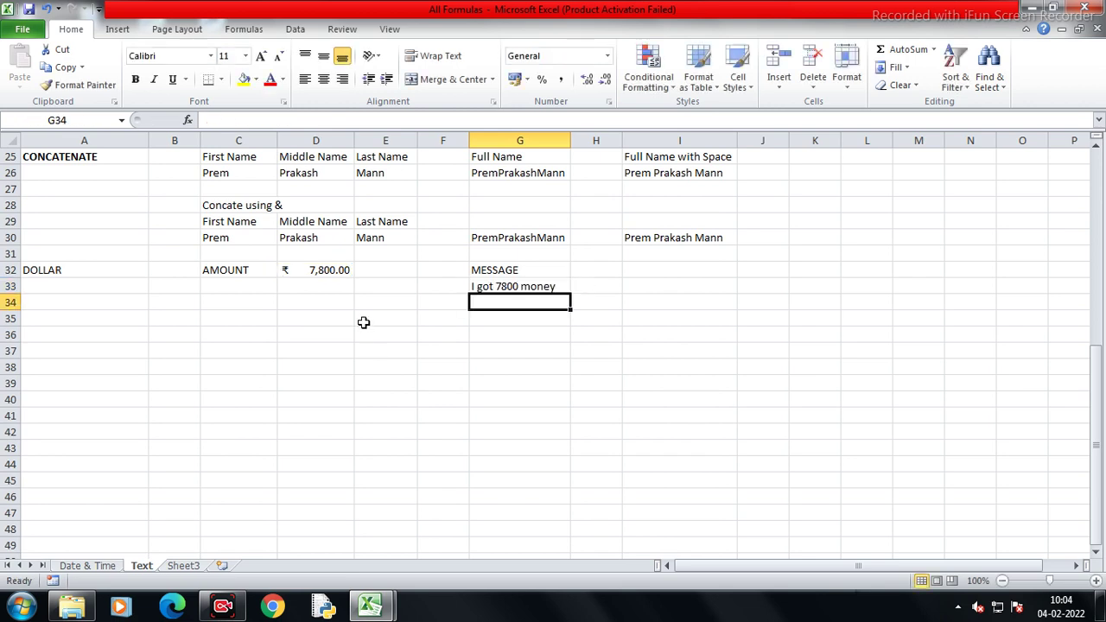
Compare D32's stored value with the G33 result, I got 7800 money
{"action": "left_click", "coordinate": [287, 273]}
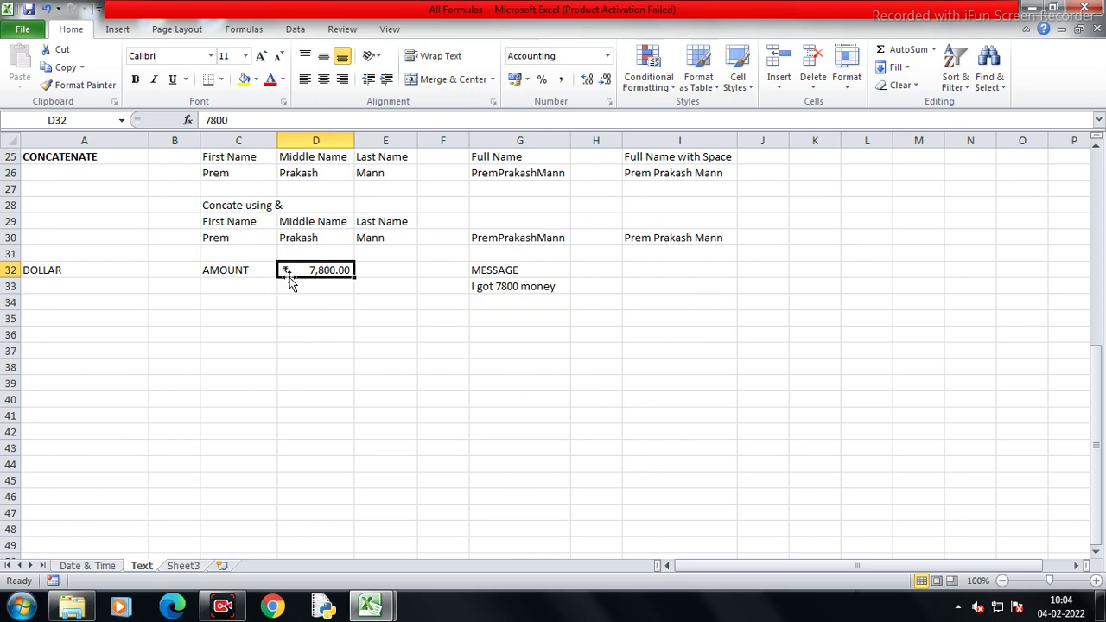
{"action": "left_click", "coordinate": [488, 291]}
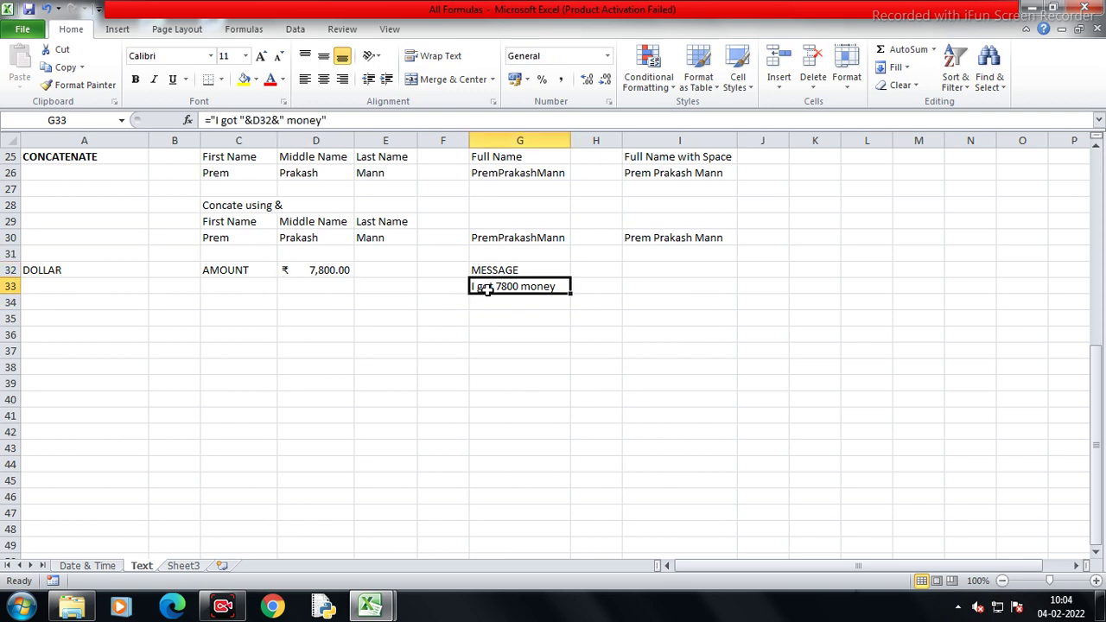
{"action": "left_click", "coordinate": [637, 287]}
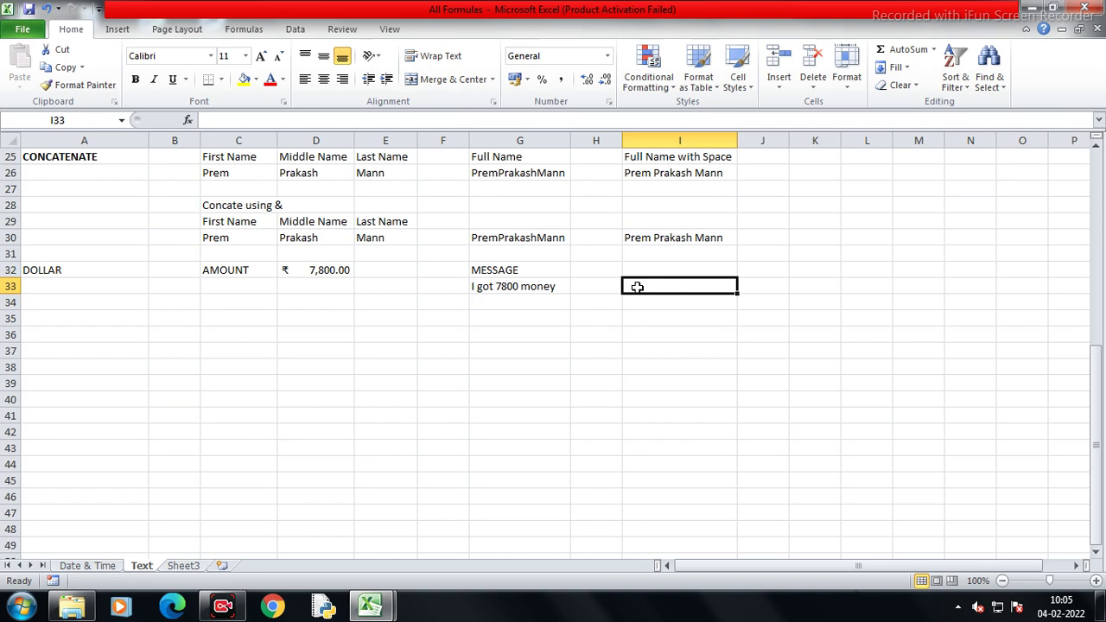
Add the note 'without curreny symbol' in I33
{"action": "type", "text": "wi"}
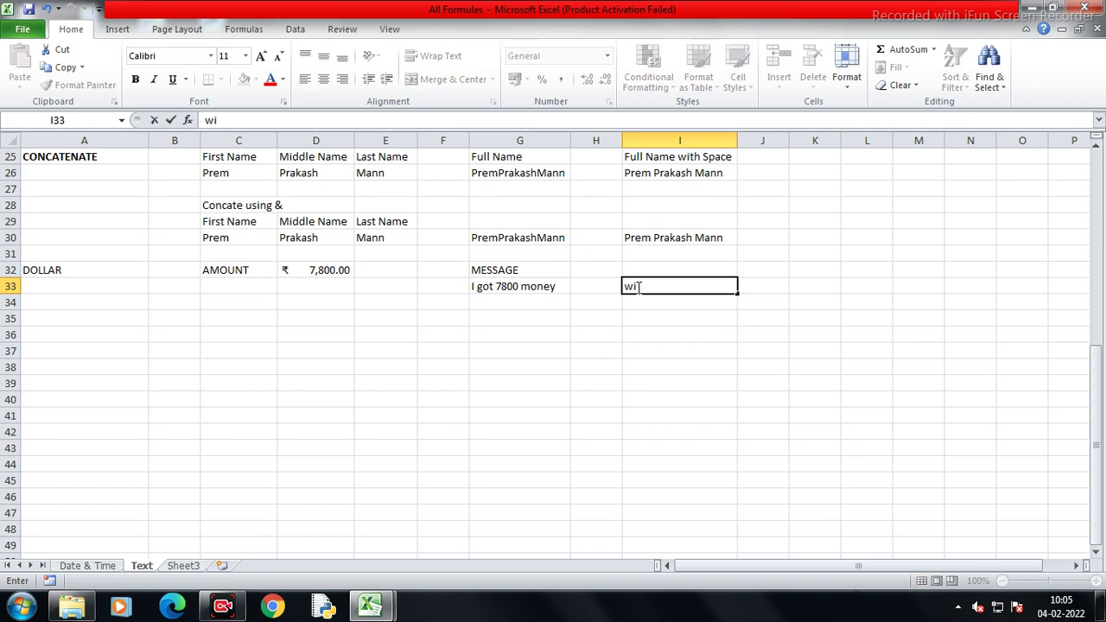
{"action": "type", "text": "thout"}
{"action": "type", "text": " curreny"}
{"action": "type", "text": " si"}
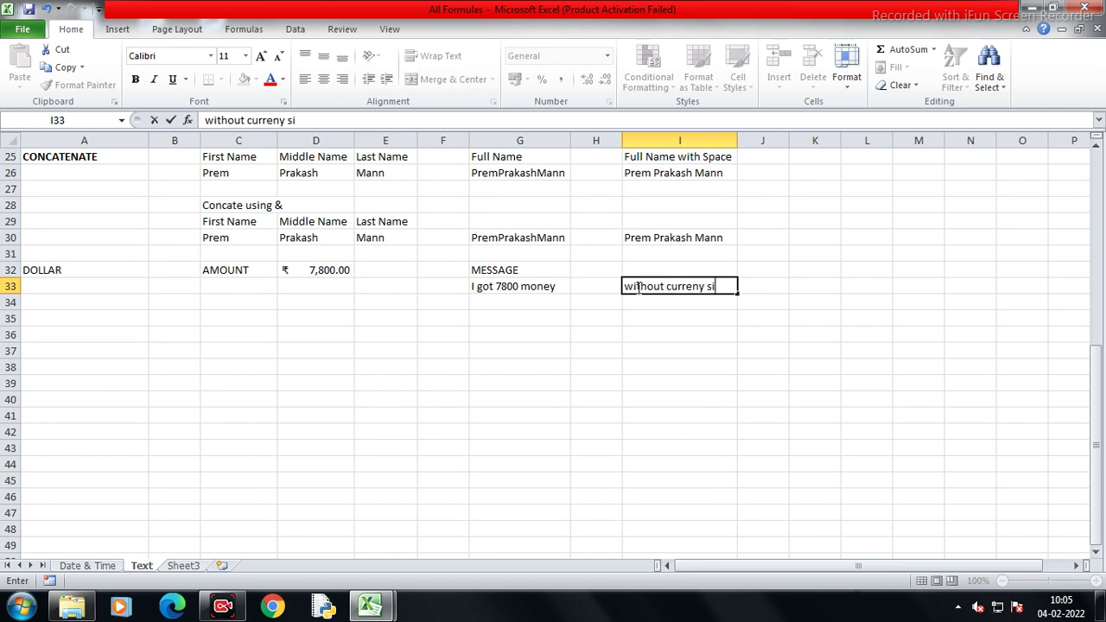
{"action": "type", "text": "mbol"}
{"action": "key", "text": "BackSpace"}
{"action": "key", "text": "BackSpace"}
{"action": "key", "text": "BackSpace"}
{"action": "type", "text": "ymbo"}
{"action": "key", "text": "Return"}
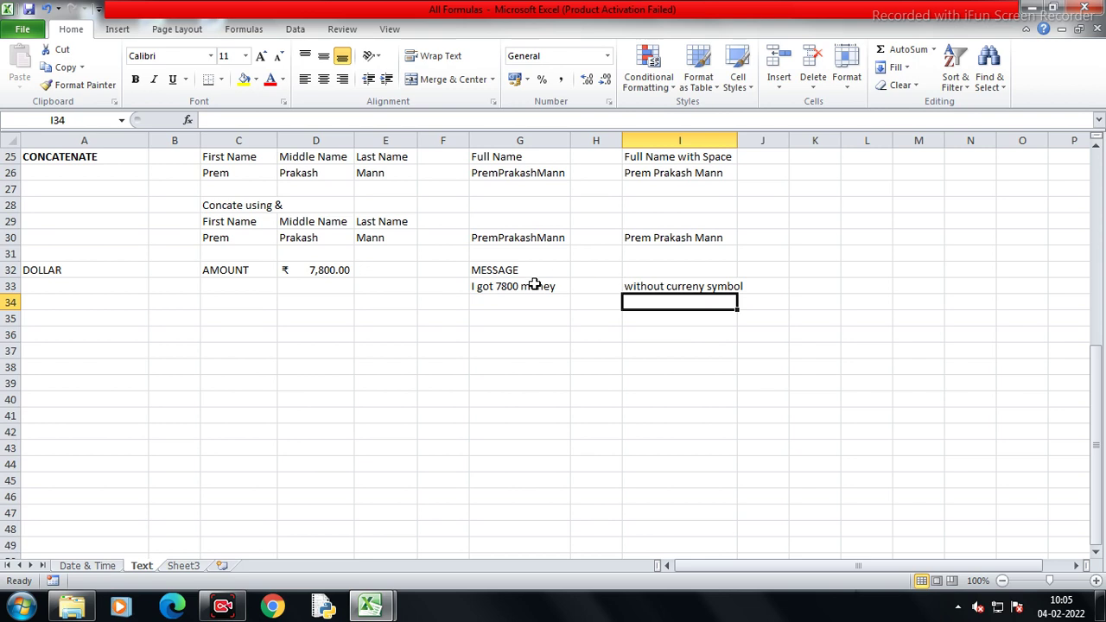
Compare the G33 message with D32 and check G33's number format
{"action": "left_click", "coordinate": [521, 286]}
{"action": "left_click", "coordinate": [331, 269]}
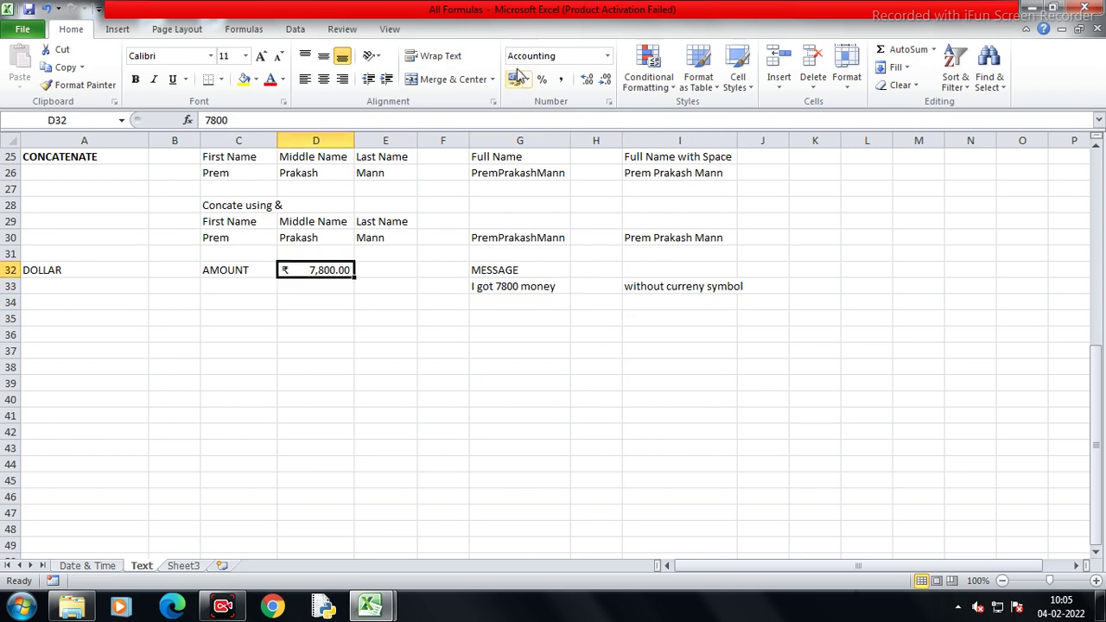
{"action": "left_click", "coordinate": [517, 286]}
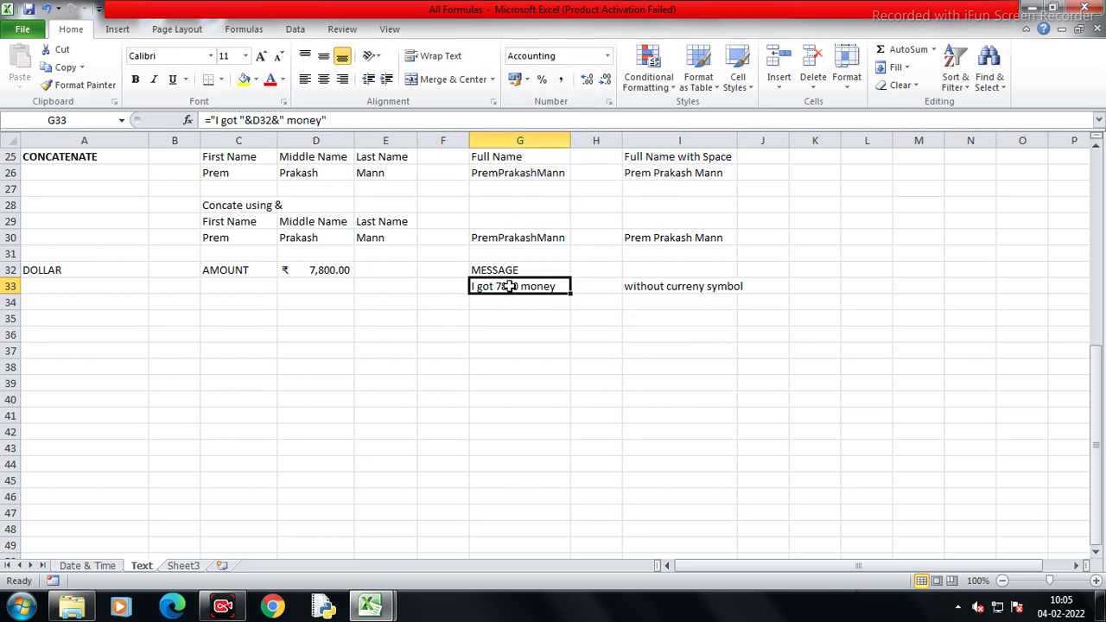
{"action": "left_click", "coordinate": [607, 57]}
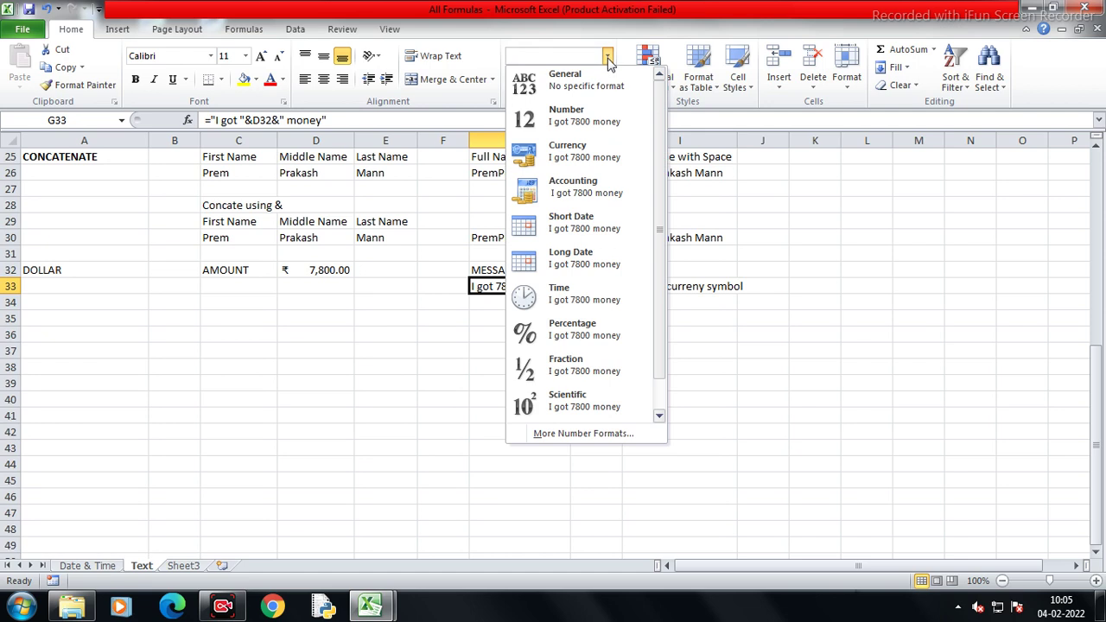
{"action": "left_click", "coordinate": [309, 299]}
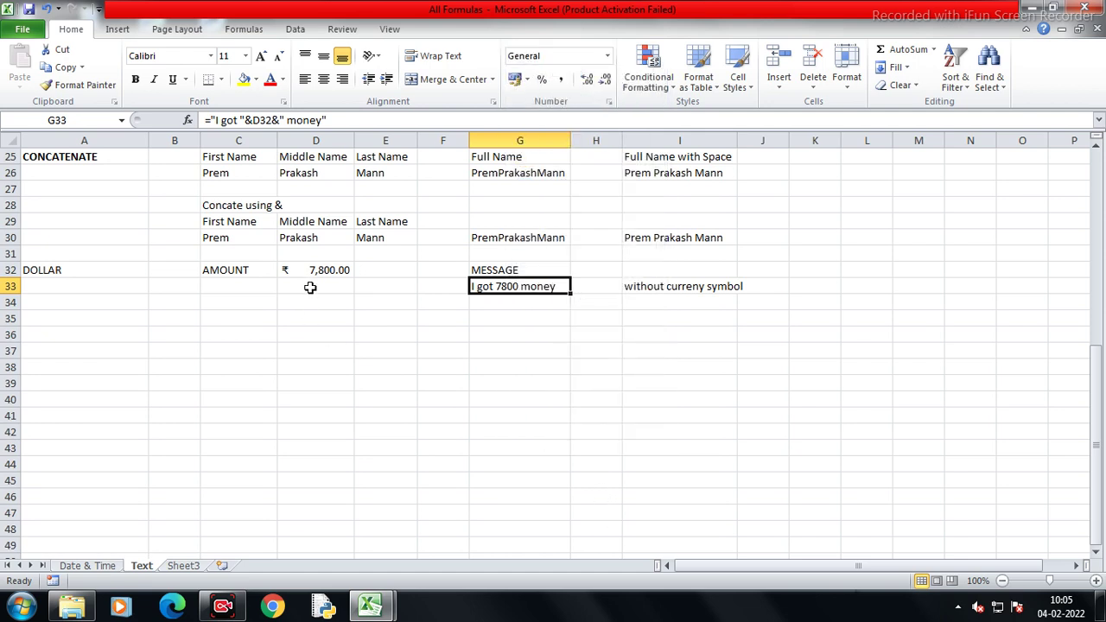
{"action": "left_click", "coordinate": [308, 286]}
Confirm D32 holds raw value 7800, then begin a DOLLAR message formula in G34
{"action": "left_click", "coordinate": [314, 268]}
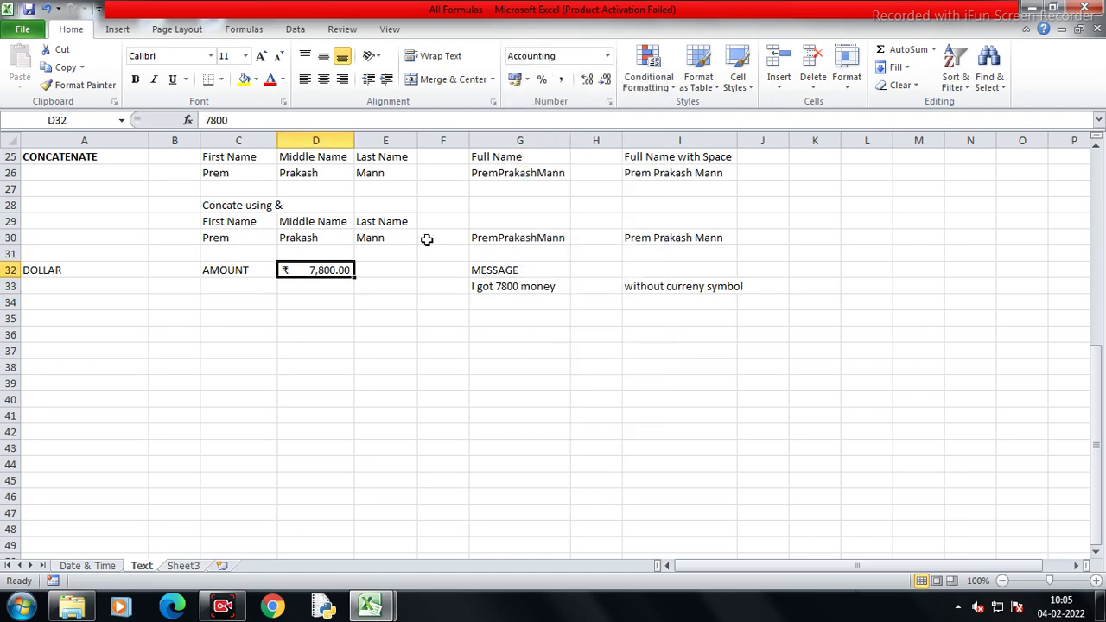
{"action": "left_click", "coordinate": [233, 270]}
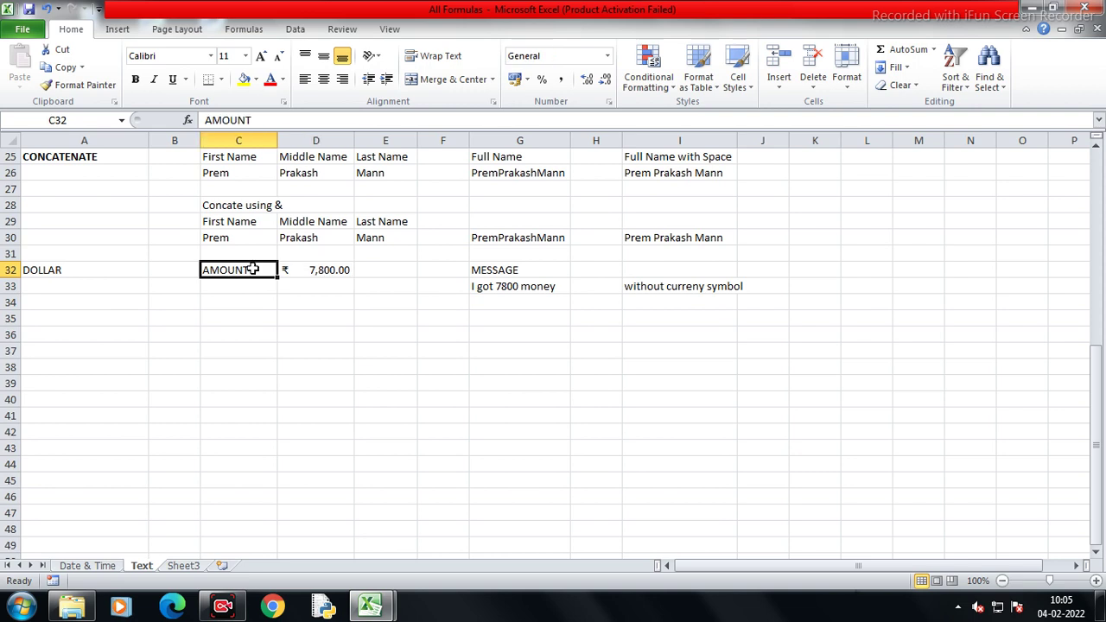
{"action": "left_click", "coordinate": [315, 271]}
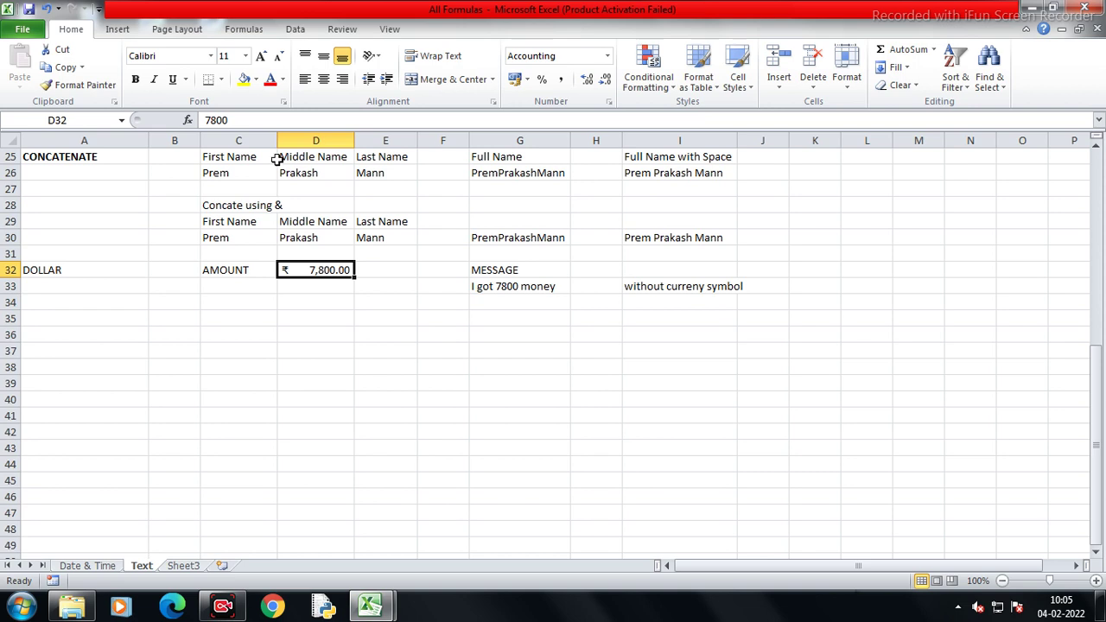
{"action": "left_click", "coordinate": [207, 120]}
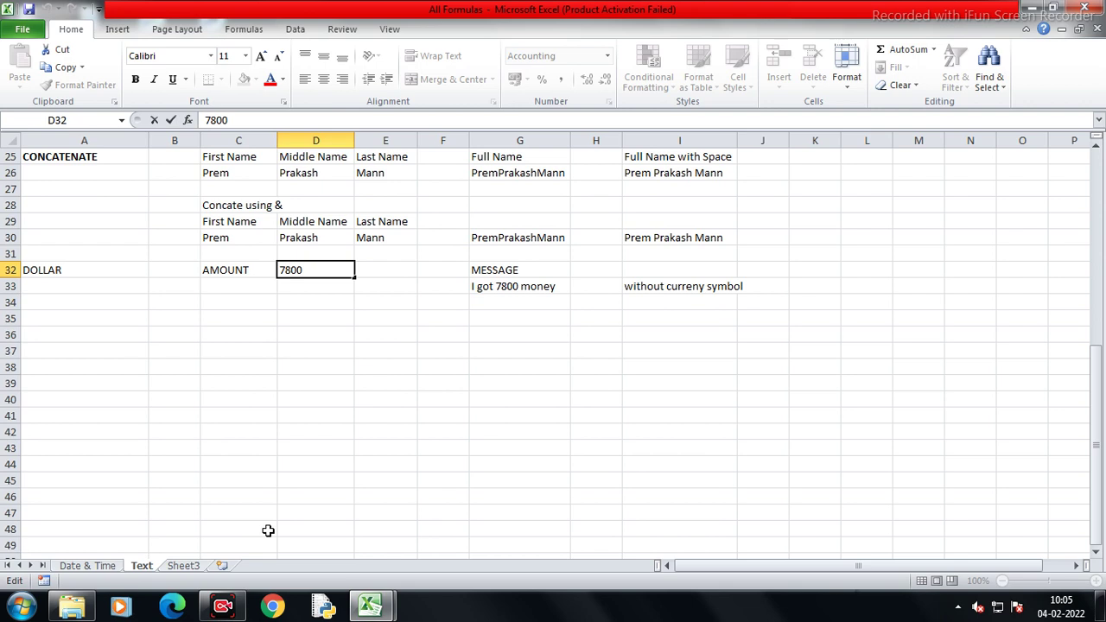
{"action": "key", "text": "Escape"}
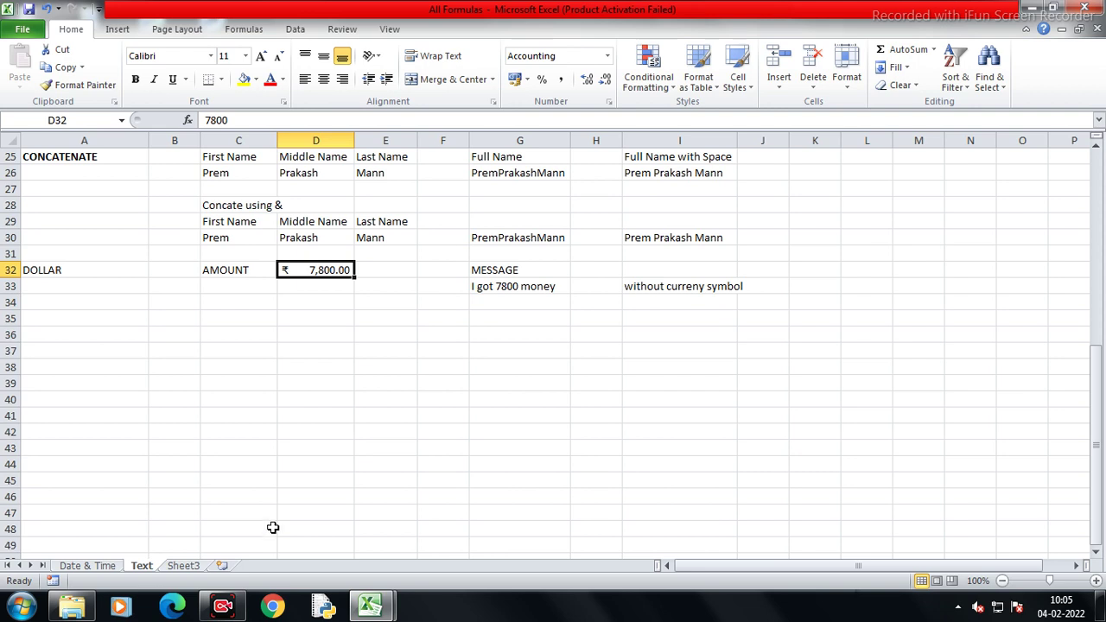
{"action": "left_click", "coordinate": [503, 307]}
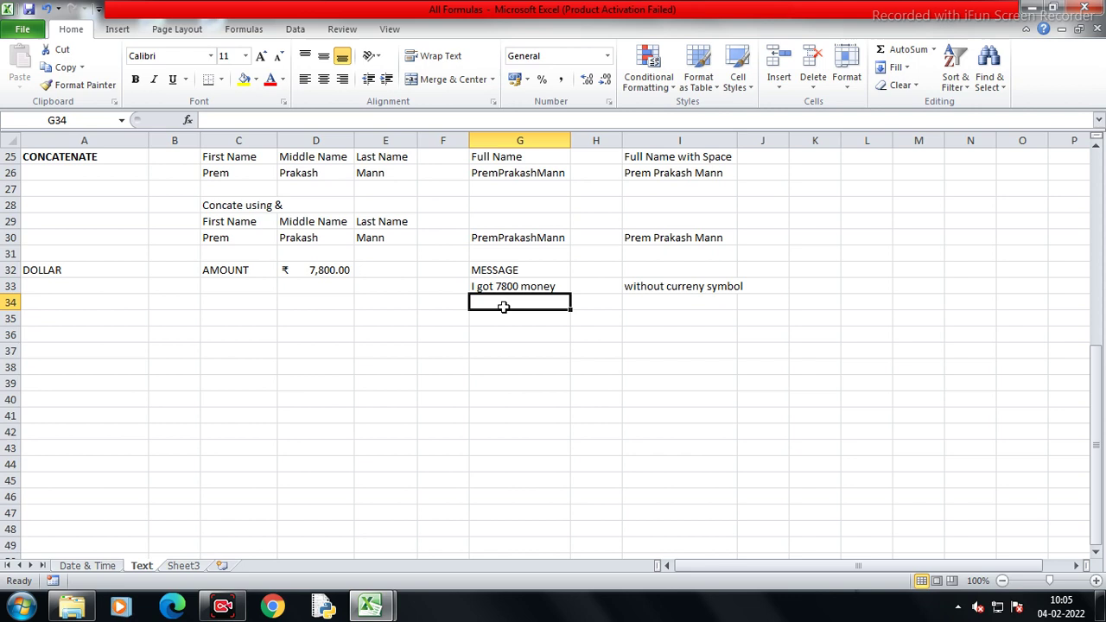
{"action": "type", "text": "=\" I"}
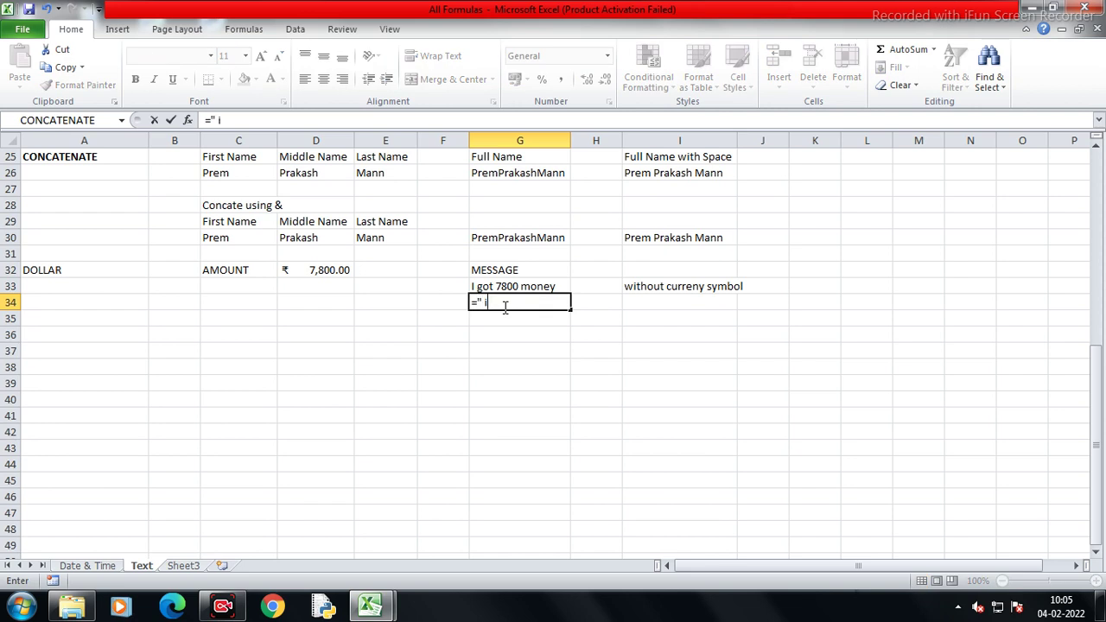
{"action": "type", "text": "go"}
{"action": "type", "text": "&dol"}
Complete G34 as ="I got "&DOLLAR(D32)&" money", showing I got ₹ 7,800.00 money
{"action": "key", "text": "Tab"}
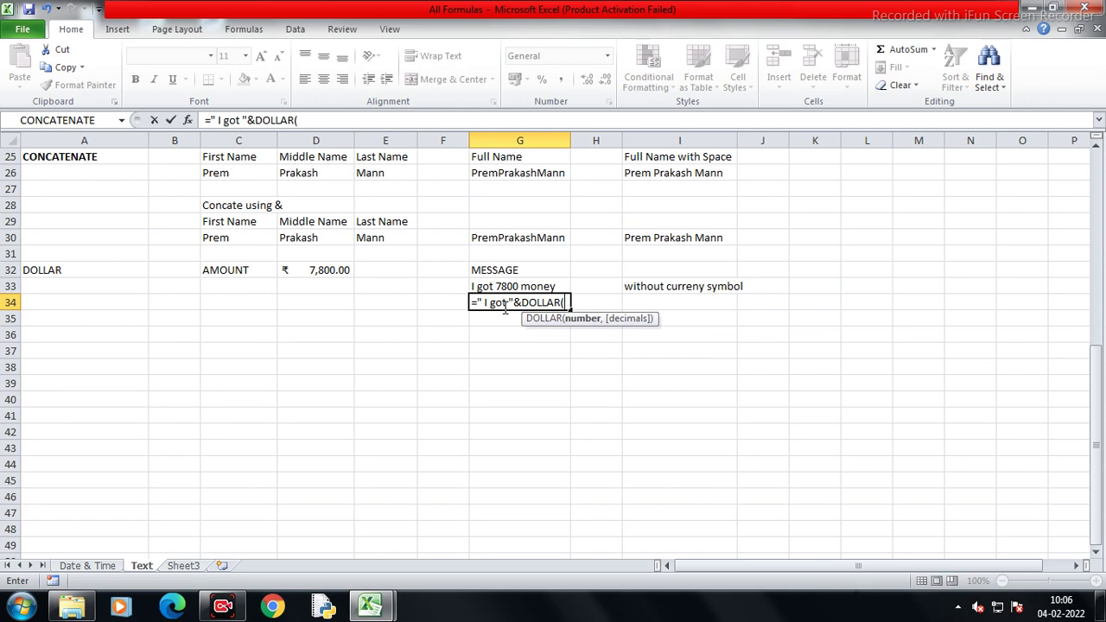
{"action": "key", "text": "Left"}
{"action": "key", "text": "Left"}
{"action": "key", "text": "Left"}
{"action": "key", "text": "Up"}
{"action": "key", "text": "Up"}
{"action": "type", "text": ")&\""}
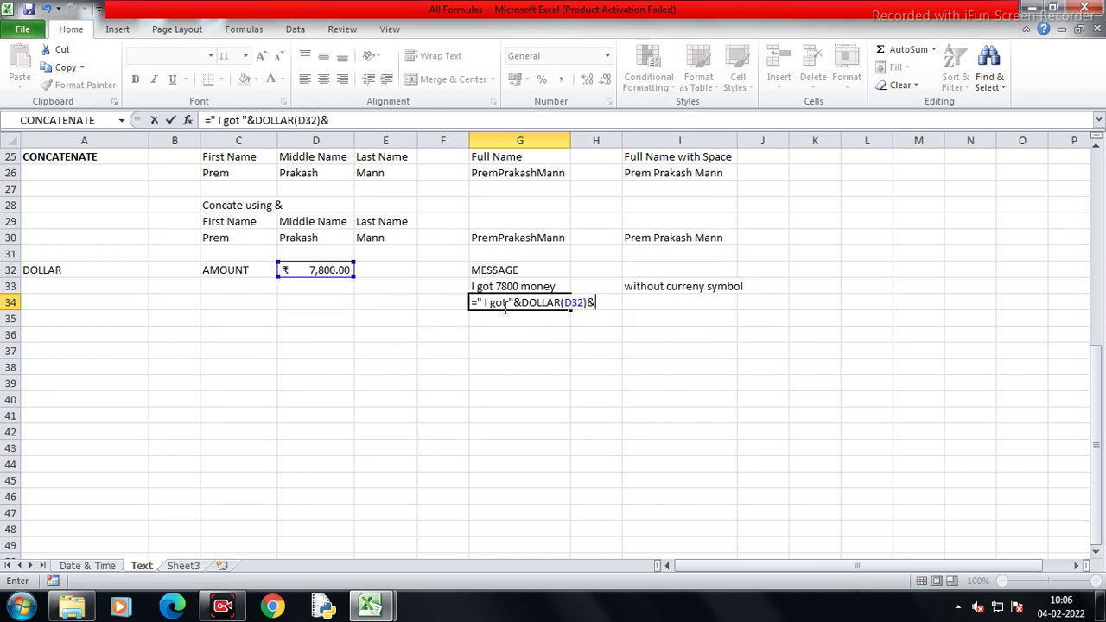
{"action": "type", "text": " money"}
{"action": "key", "text": "Return"}
{"action": "left_click", "coordinate": [503, 307]}
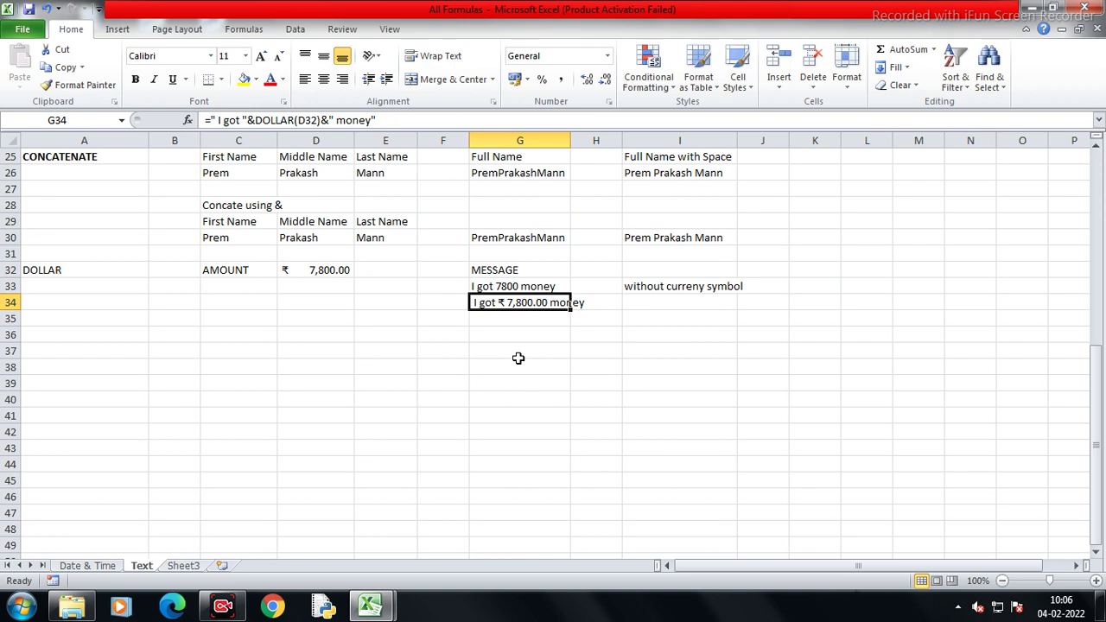
Copy the I33 note into I34 and change it to 'with curreny symbol'
{"action": "left_click", "coordinate": [658, 287]}
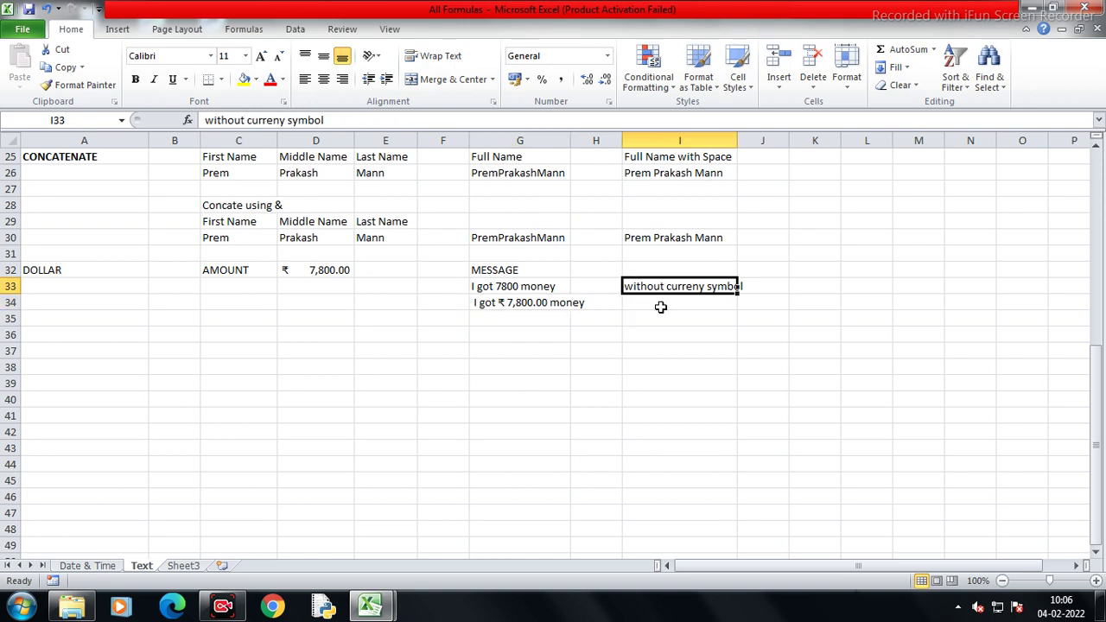
{"action": "left_click", "coordinate": [661, 307], "text": "shift"}
{"action": "key", "text": "ctrl+c"}
{"action": "key", "text": "ctrl+d"}
{"action": "left_click", "coordinate": [661, 307]}
{"action": "double_click", "coordinate": [662, 309]}
{"action": "key", "text": "Left"}
{"action": "key", "text": "Left"}
{"action": "key", "text": "Left"}
{"action": "key", "text": "BackSpace"}
{"action": "key", "text": "BackSpace"}
{"action": "key", "text": "BackSpace"}
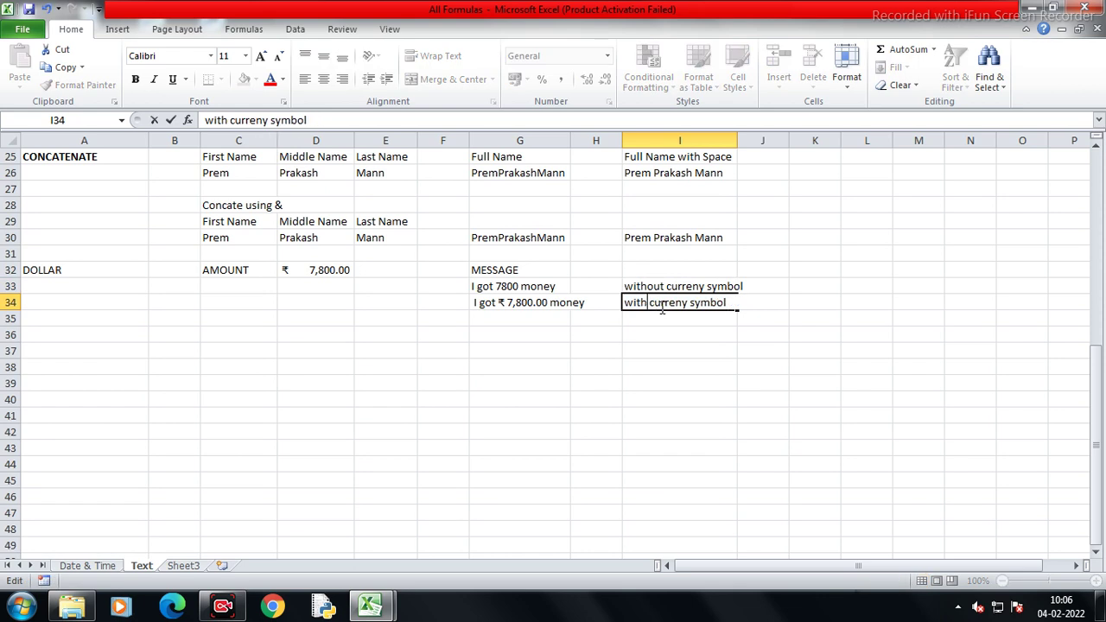
{"action": "key", "text": "Return"}
Widen column I, bold the DOLLAR heading in A32, and select A37
{"action": "left_click_drag", "start_coordinate": [738, 147], "coordinate": [762, 147]}
{"action": "left_click", "coordinate": [115, 265]}
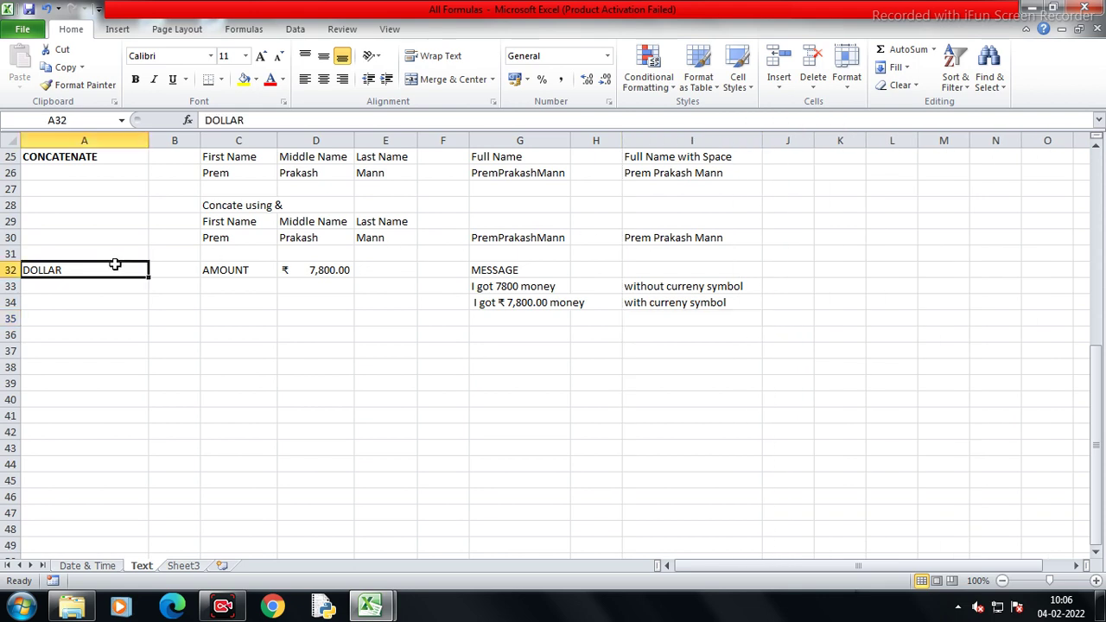
{"action": "key", "text": "ctrl+b"}
{"action": "left_click", "coordinate": [73, 363]}
{"action": "left_click", "coordinate": [68, 354]}
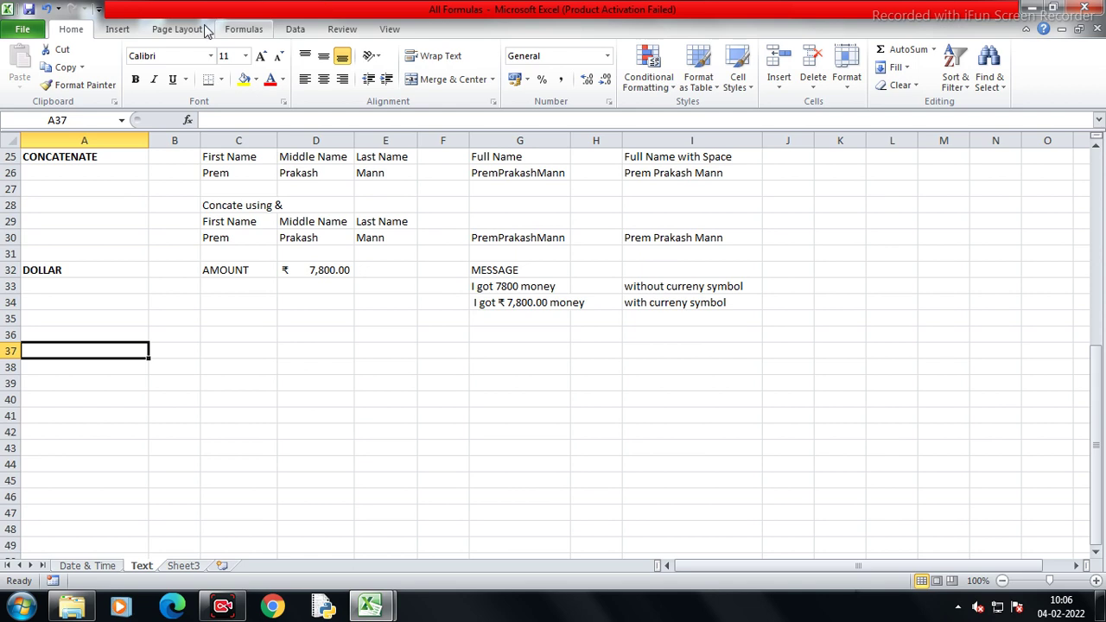
{"action": "left_click", "coordinate": [233, 30]}
{"action": "left_click", "coordinate": [224, 69]}
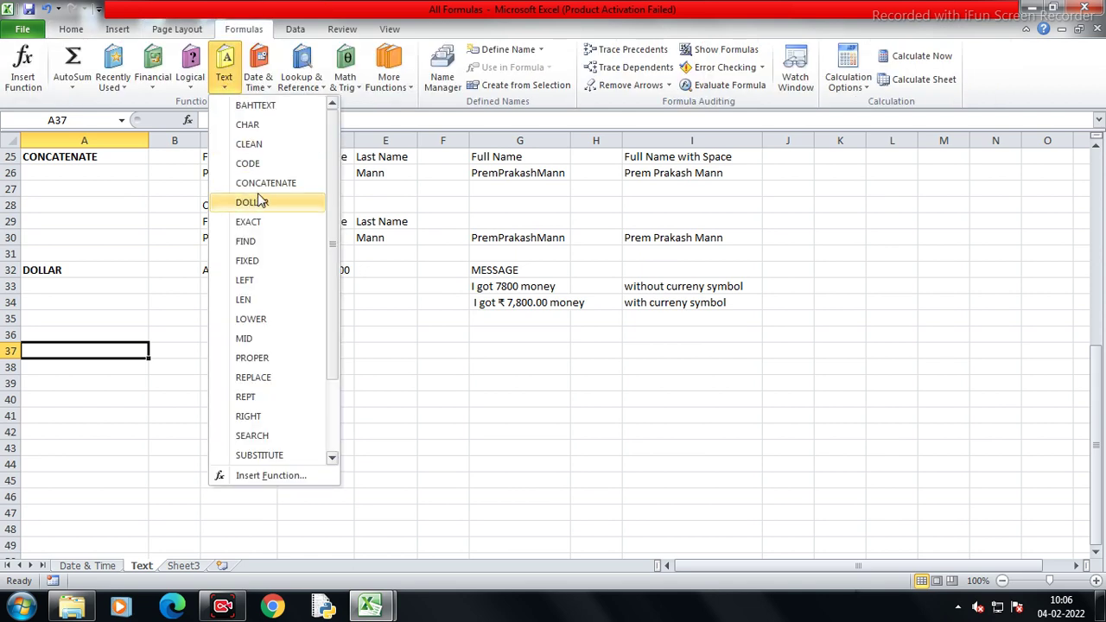
Enter the EXACT heading in A37 and 'Matching Two Text' in C37
{"action": "left_click", "coordinate": [102, 348]}
{"action": "type", "text": "EXACT"}
{"action": "key", "text": "Tab"}
{"action": "key", "text": "Tab"}
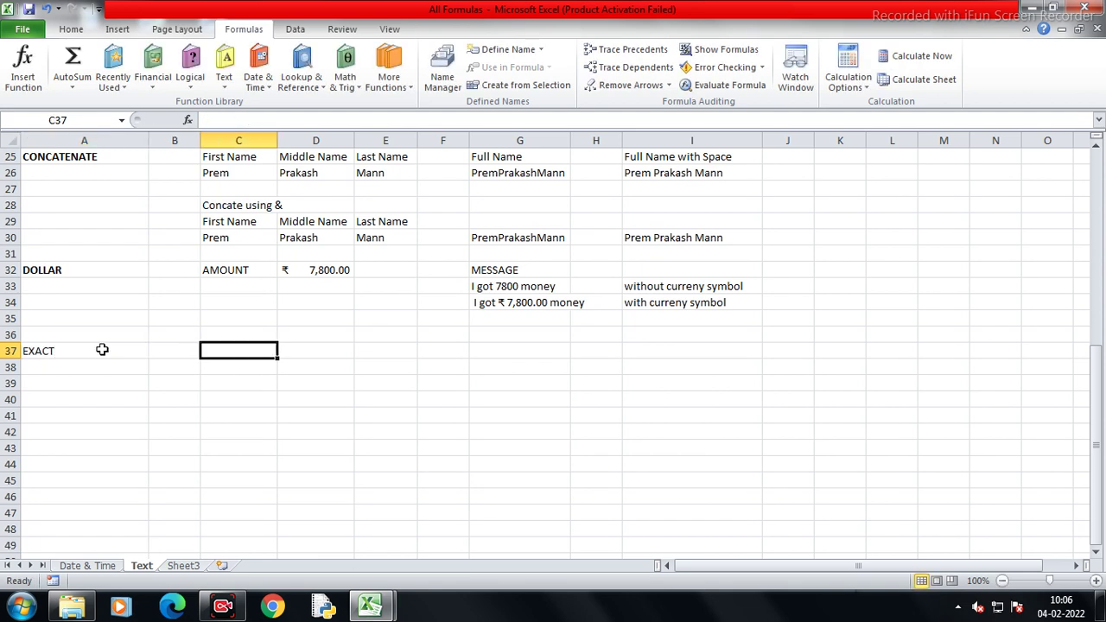
{"action": "type", "text": "Matching Two "}
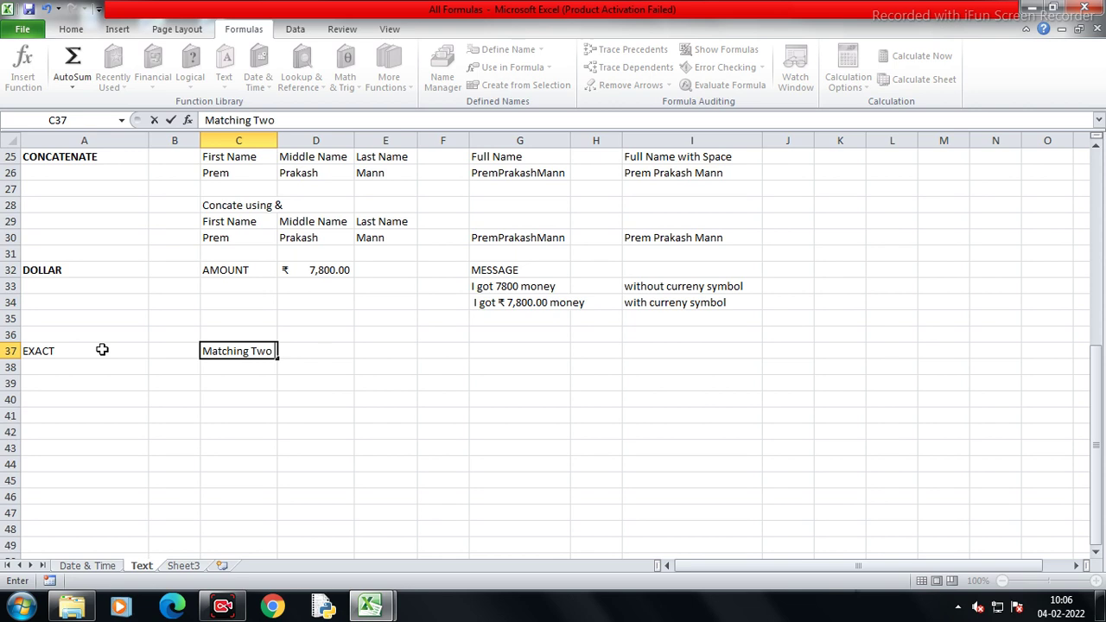
{"action": "type", "text": "Text"}
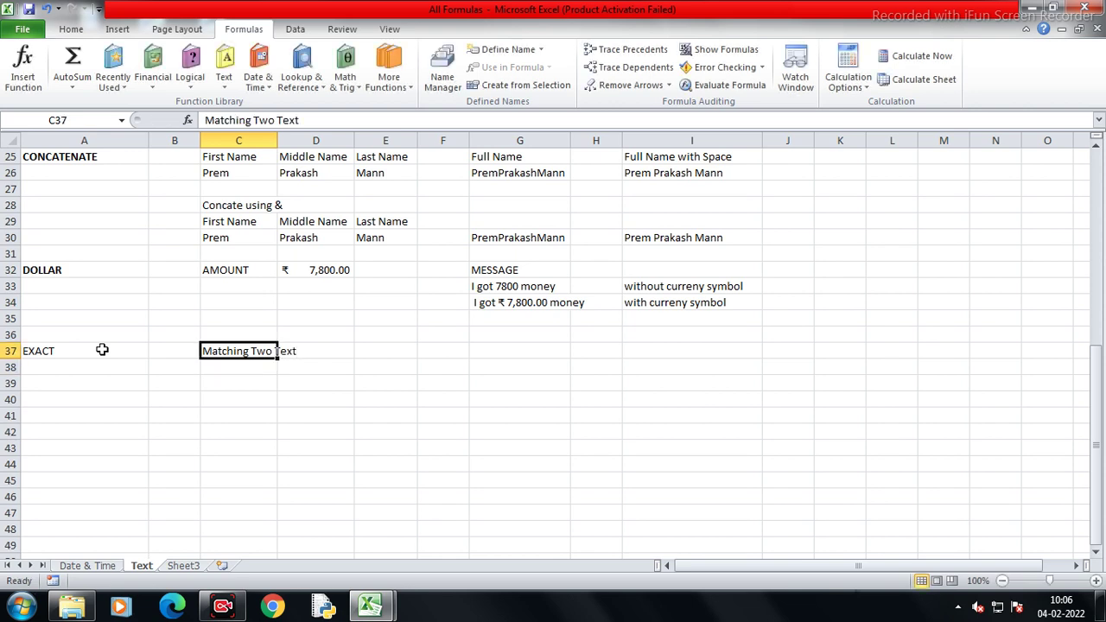
{"action": "key", "text": "Right"}
{"action": "key", "text": "Right"}
{"action": "key", "text": "Down"}
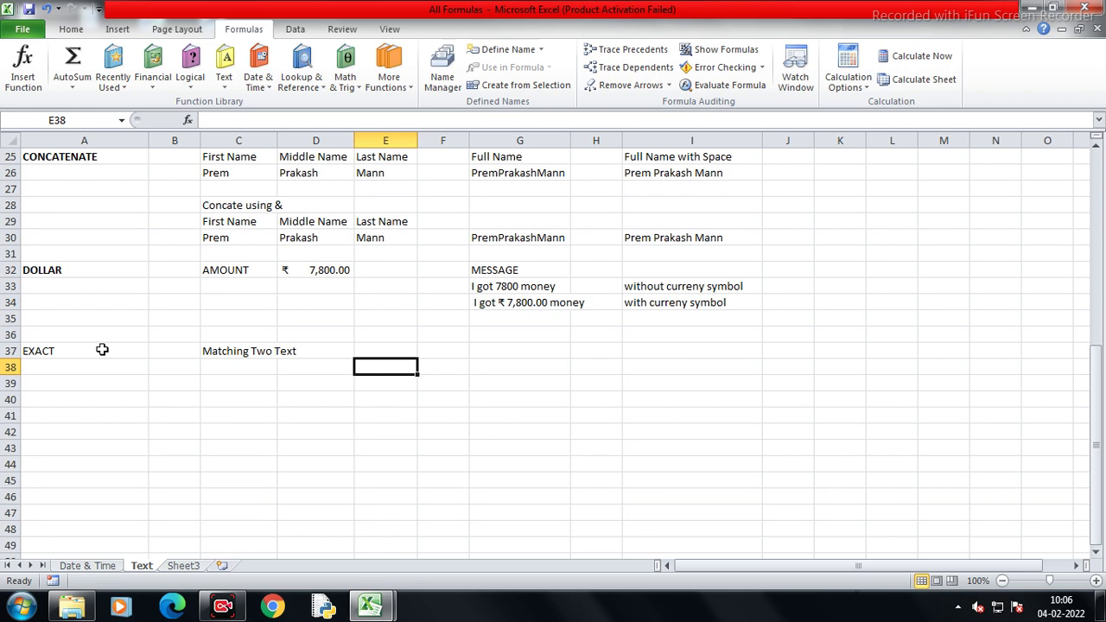
Enter the same sample name in both E38 and F38
{"action": "type", "text": "Pawan"}
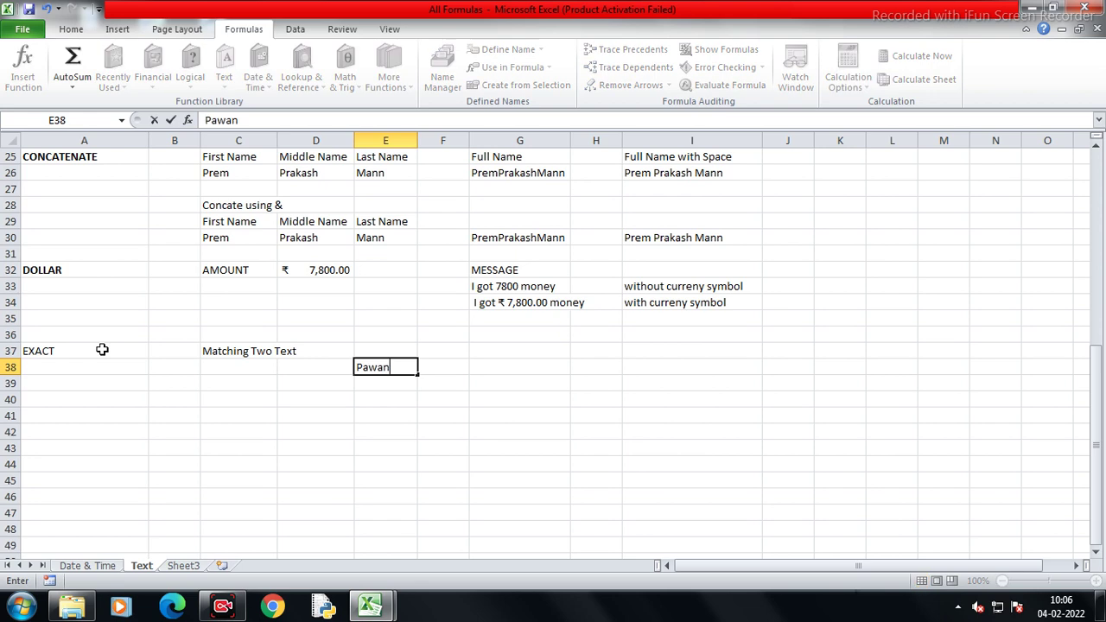
{"action": "key", "text": "Return"}
{"action": "key", "text": "Right"}
{"action": "key", "text": "Up"}
{"action": "type", "text": "Pawan"}
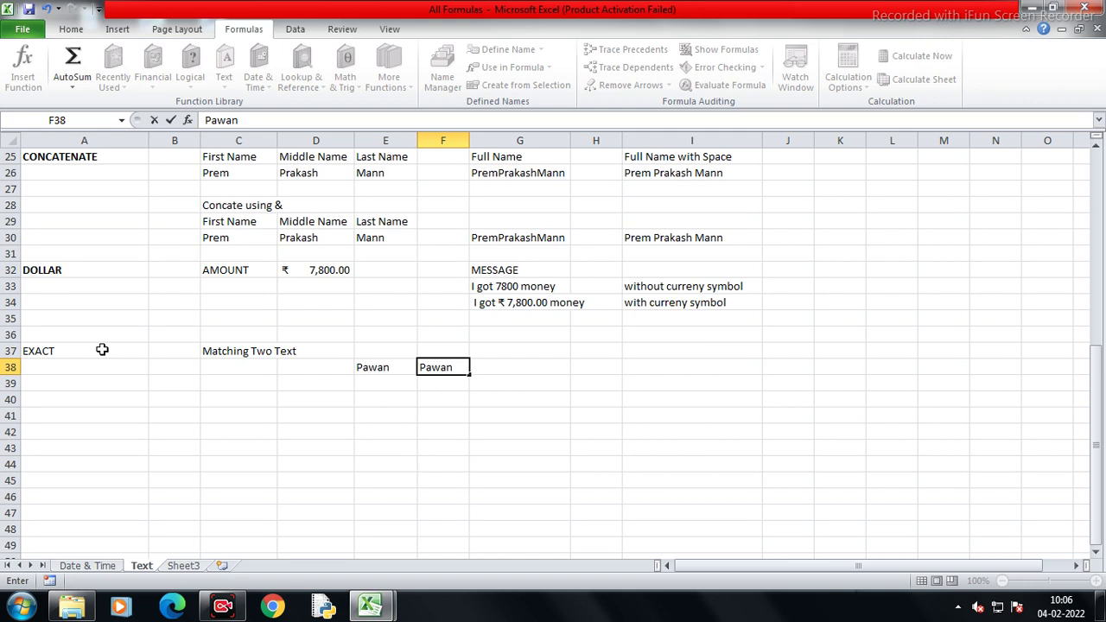
{"action": "key", "text": "Return"}
{"action": "key", "text": "Left"}
{"action": "key", "text": "Down"}
Enter =E38=F38 in E40, which returns TRUE
{"action": "type", "text": "="}
{"action": "key", "text": "Up"}
{"action": "key", "text": "Up"}
{"action": "type", "text": "="}
{"action": "key", "text": "Right"}
{"action": "key", "text": "Up"}
{"action": "key", "text": "Up"}
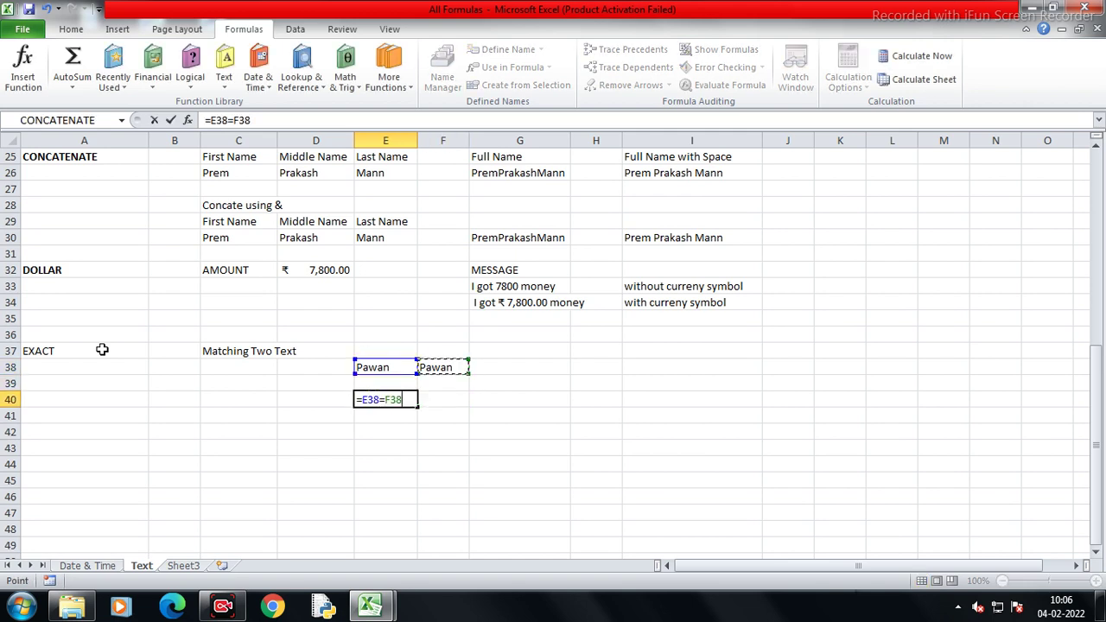
{"action": "key", "text": "Return"}
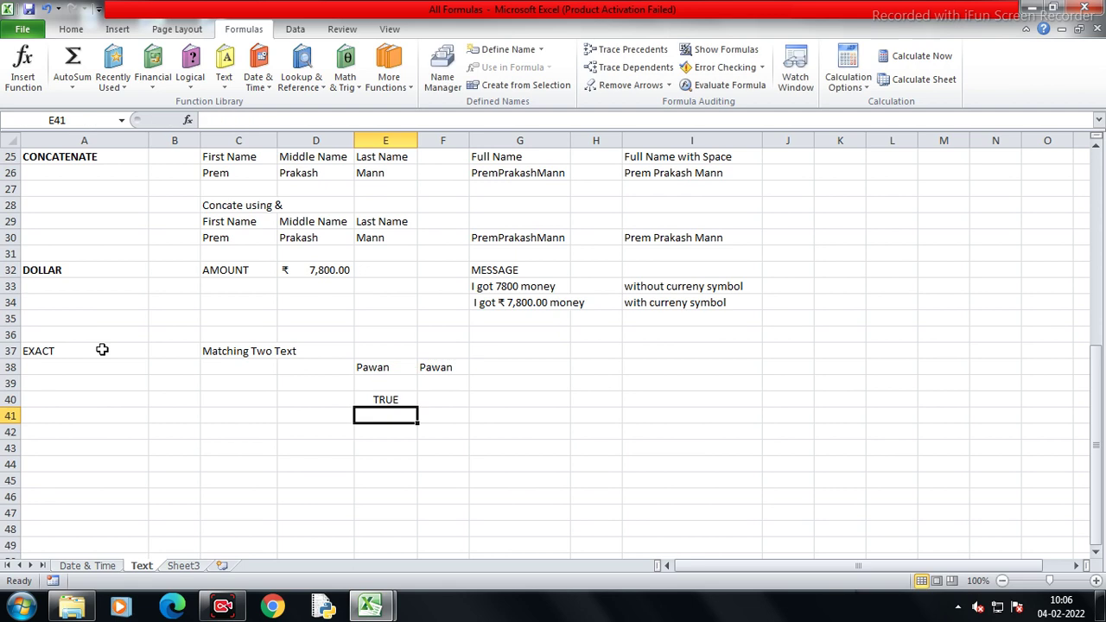
Copy the two sample names from E38:F38 into H38:I38
{"action": "key", "text": "Up"}
{"action": "key", "text": "Up"}
{"action": "key", "text": "Right"}
{"action": "key", "text": "Left"}
{"action": "key", "text": "Up"}
{"action": "key", "text": "shift+Right"}
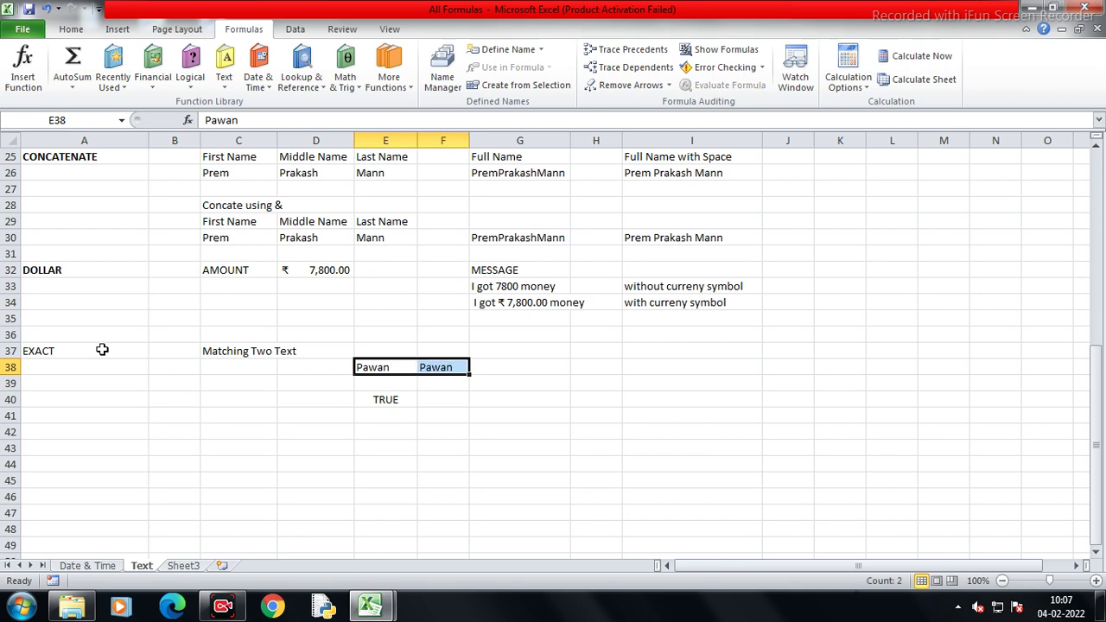
{"action": "key", "text": "ctrl+c"}
{"action": "key", "text": "Right"}
{"action": "key", "text": "Right"}
{"action": "key", "text": "Right"}
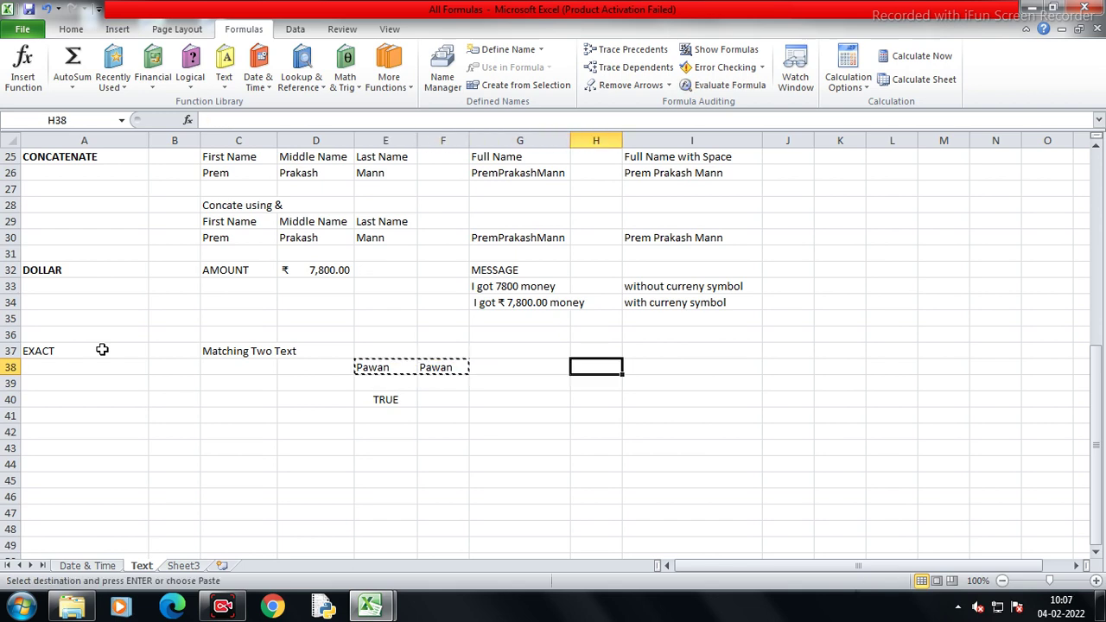
{"action": "key", "text": "ctrl+v"}
Enter the comparison =H38=I38 in H39, returning TRUE
{"action": "key", "text": "Right"}
Retype the name in I38 in all uppercase
{"action": "key", "text": "F2"}
{"action": "key", "text": "BackSpace"}
{"action": "key", "text": "BackSpace"}
{"action": "key", "text": "BackSpace"}
{"action": "key", "text": "BackSpace"}
{"action": "type", "text": "AWAN"}
{"action": "key", "text": "Return"}
{"action": "key", "text": "Left"}
{"action": "type", "text": "="}
{"action": "key", "text": "Up"}
{"action": "type", "text": "="}
{"action": "key", "text": "Right"}
{"action": "key", "text": "Return"}
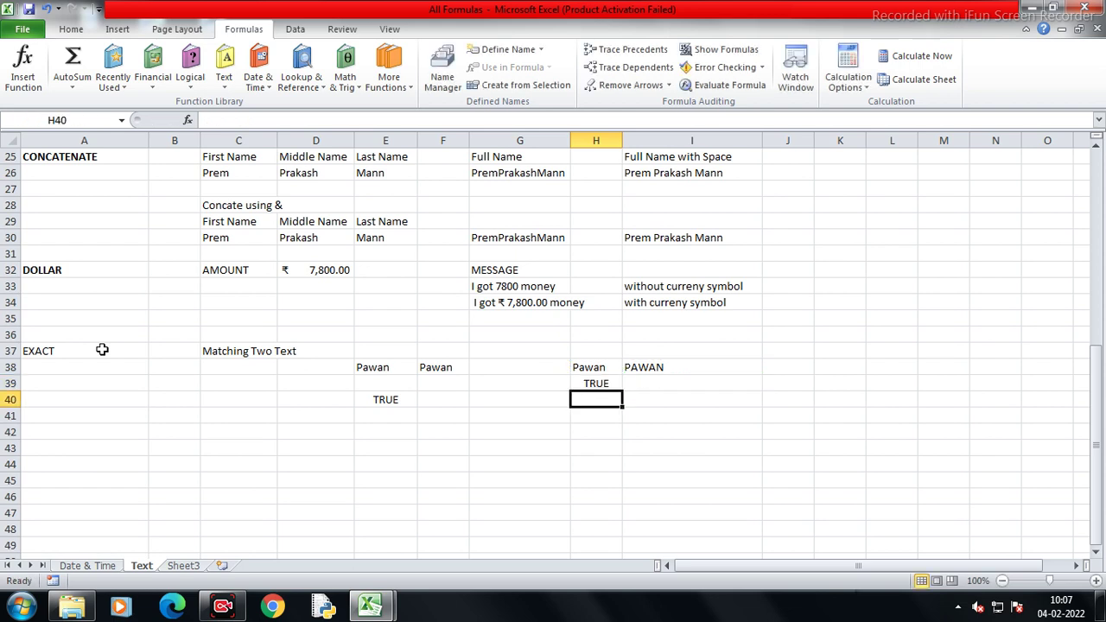
Move the comparison formula from H39 down to H40
{"action": "key", "text": "Up"}
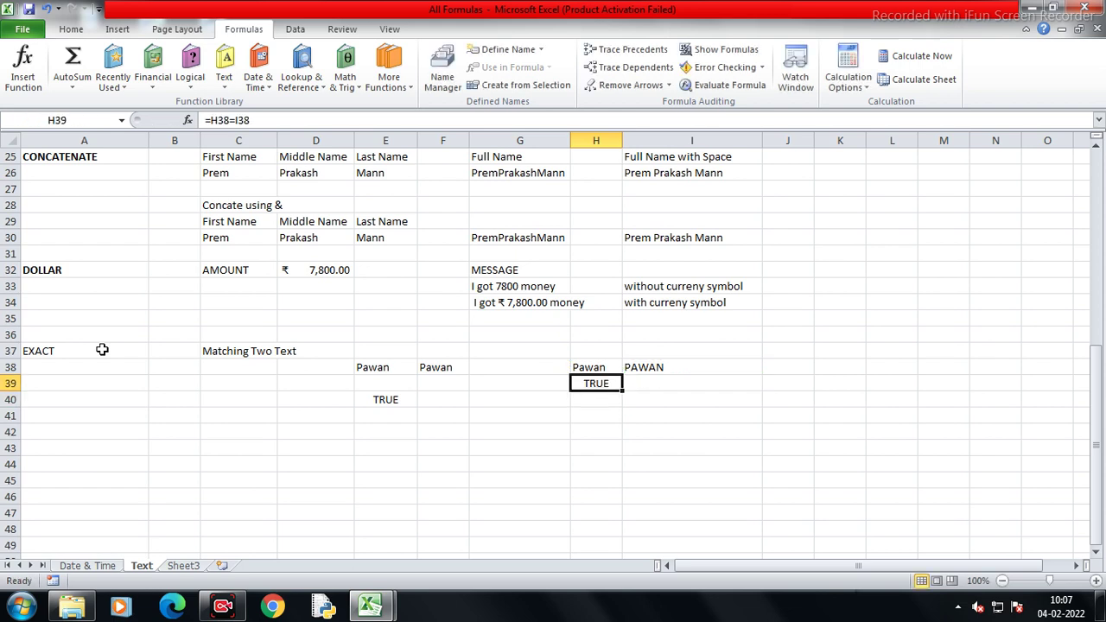
{"action": "key", "text": "ctrl+x"}
{"action": "key", "text": "Down"}
{"action": "key", "text": "ctrl+v"}
{"action": "key", "text": "Down"}
{"action": "key", "text": "Left"}
{"action": "key", "text": "Left"}
{"action": "key", "text": "Left"}
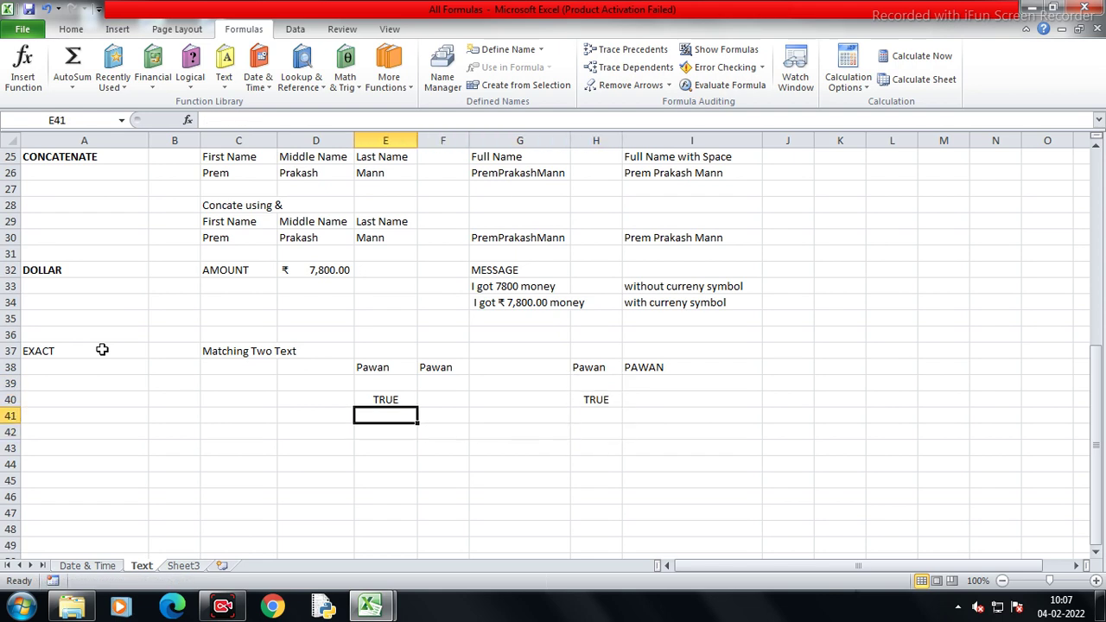
Enter =EXACT(E38,F38) in E41, returning TRUE for Pawan/Pawan
{"action": "type", "text": "=ex"}
{"action": "key", "text": "Tab"}
{"action": "key", "text": "Up"}
{"action": "key", "text": "Up"}
{"action": "key", "text": "Up"}
{"action": "type", "text": ","}
{"action": "key", "text": "Up"}
Enter =EXACT(H38,I38) in H41, returning FALSE for Pawan/PAWAN
{"action": "key", "text": "Up"}
{"action": "key", "text": "Up"}
{"action": "key", "text": "Right"}
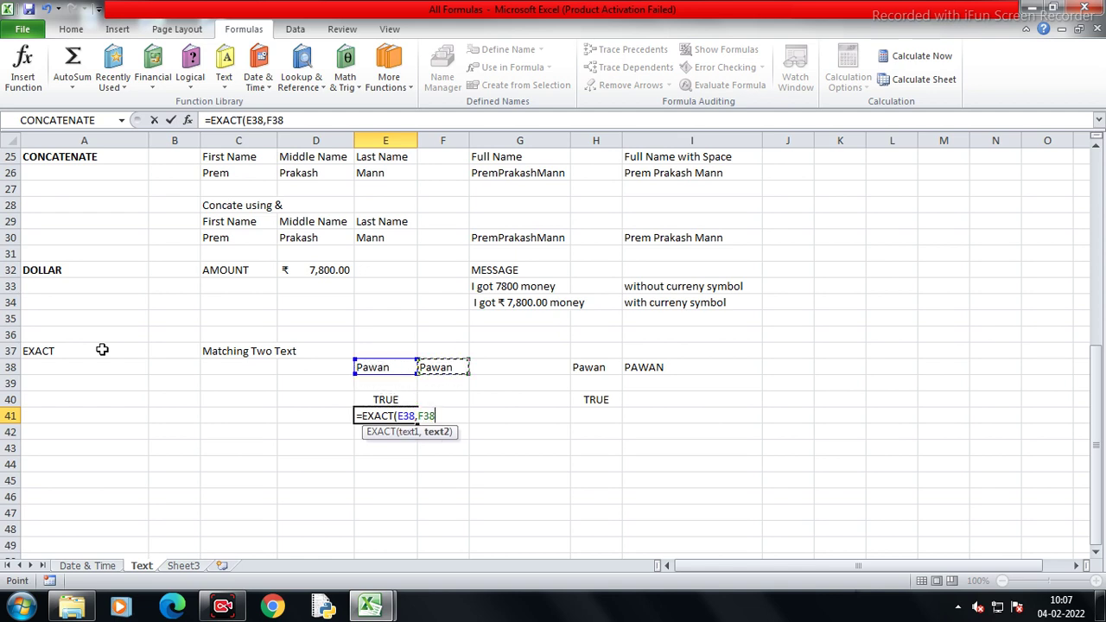
{"action": "key", "text": "Return"}
{"action": "key", "text": "Right"}
{"action": "key", "text": "Right"}
{"action": "key", "text": "Right"}
{"action": "key", "text": "Up"}
{"action": "type", "text": "=ex"}
{"action": "key", "text": "Tab"}
{"action": "key", "text": "Up"}
{"action": "key", "text": "Up"}
{"action": "key", "text": "Up"}
{"action": "type", "text": ","}
{"action": "key", "text": "Up"}
{"action": "key", "text": "Up"}
{"action": "key", "text": "Up"}
{"action": "key", "text": "Right"}
{"action": "key", "text": "Return"}
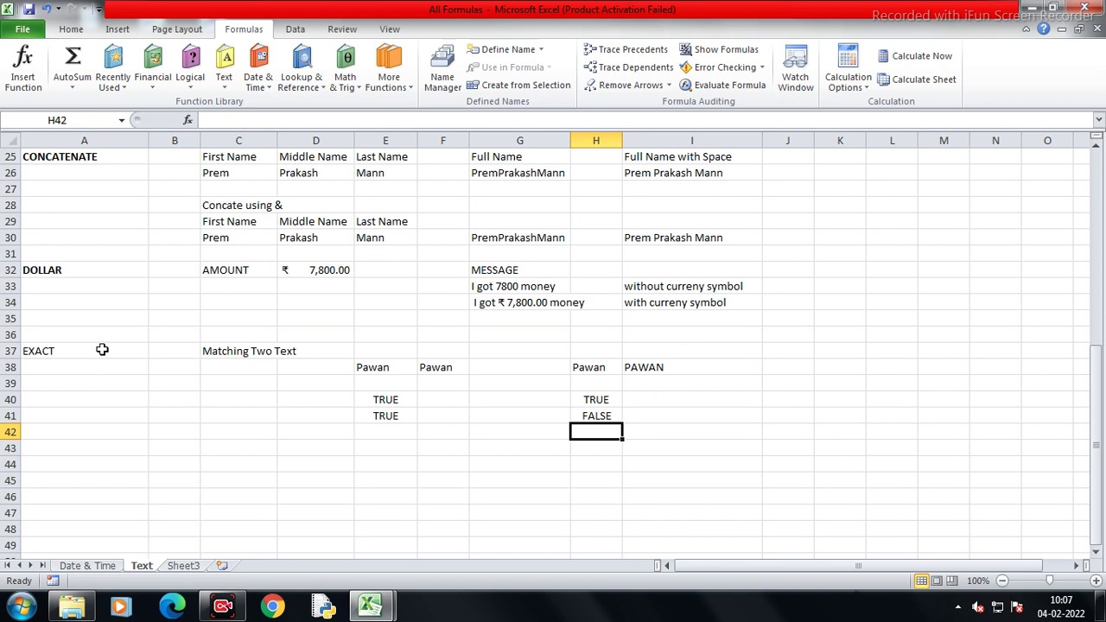
Review the EXACT formula in E41 and the comparison formula in E40 without changes
{"action": "key", "text": "Left"}
{"action": "key", "text": "Left"}
{"action": "key", "text": "Left"}
{"action": "key", "text": "Up"}
{"action": "key", "text": "F2"}
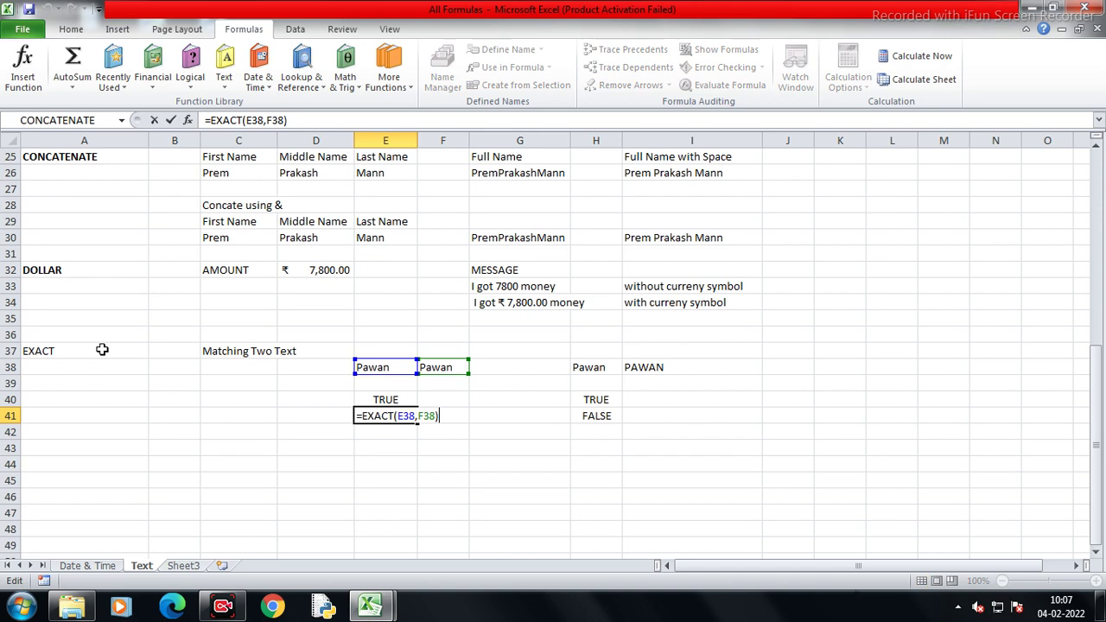
{"action": "key", "text": "Escape"}
{"action": "key", "text": "Up"}
{"action": "key", "text": "F2"}
{"action": "key", "text": "Return"}
Review the H40 comparison formula without changes
{"action": "key", "text": "Right"}
{"action": "key", "text": "Right"}
{"action": "key", "text": "Right"}
{"action": "key", "text": "Up"}
{"action": "key", "text": "F2"}
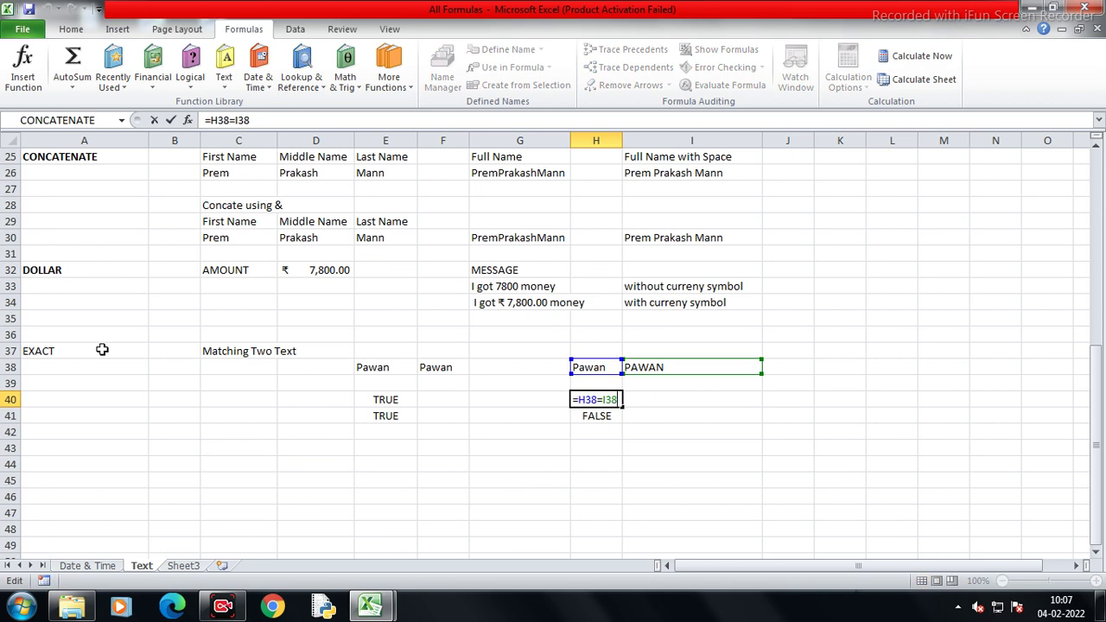
{"action": "key", "text": "Return"}
{"action": "key", "text": "Right"}
{"action": "key", "text": "Right"}
{"action": "key", "text": "Right"}
{"action": "key", "text": "Up"}
{"action": "key", "text": "Up"}
{"action": "key", "text": "Left"}
{"action": "key", "text": "Up"}
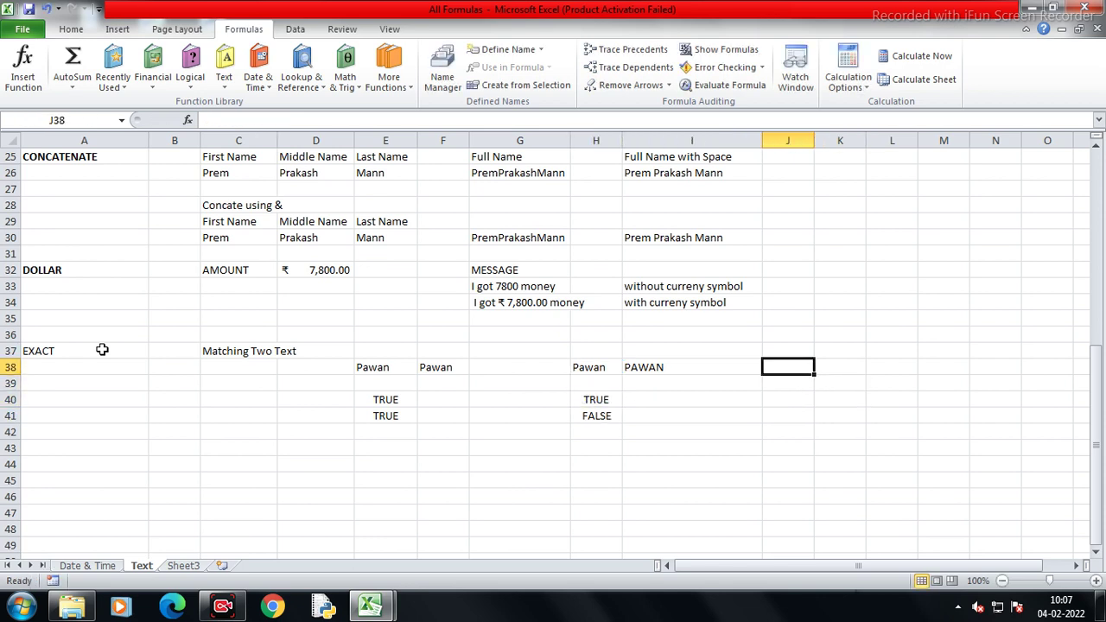
Enter the names Pawan in J38 and Parveen in K38
{"action": "type", "text": "Pawan"}
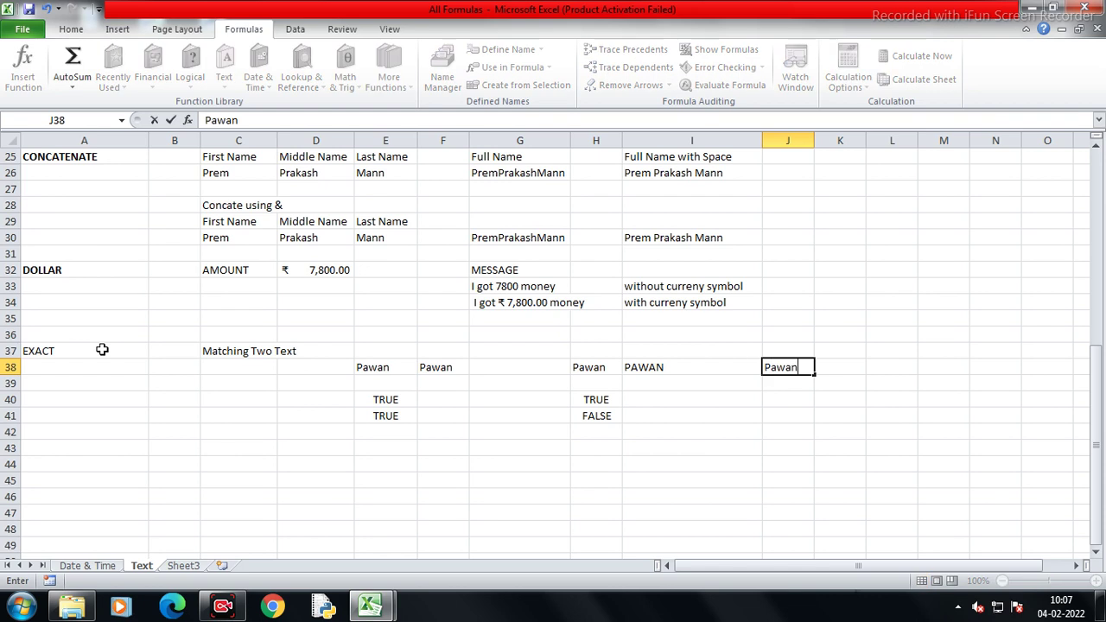
{"action": "key", "text": "Return"}
{"action": "key", "text": "Right"}
{"action": "key", "text": "Up"}
{"action": "type", "text": "Parveen"}
{"action": "key", "text": "Return"}
Enter =J38=K38 in J39, returning FALSE
{"action": "key", "text": "Left"}
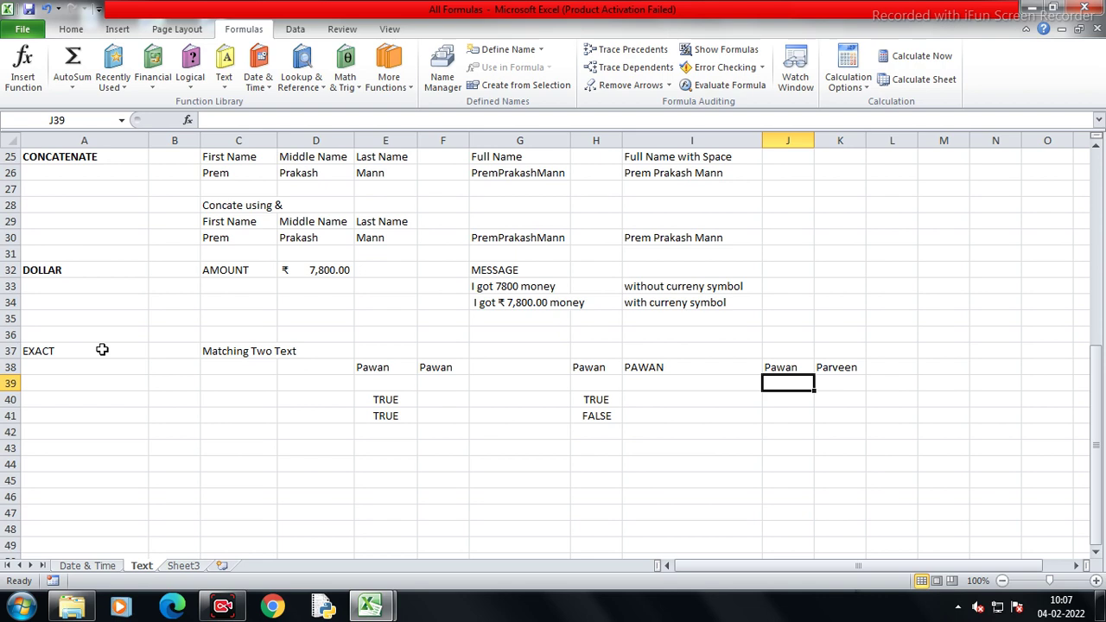
{"action": "type", "text": "="}
{"action": "key", "text": "Up"}
{"action": "key", "text": "Right"}
{"action": "key", "text": "Left"}
{"action": "type", "text": "="}
{"action": "key", "text": "Up"}
{"action": "key", "text": "Right"}
{"action": "key", "text": "Return"}
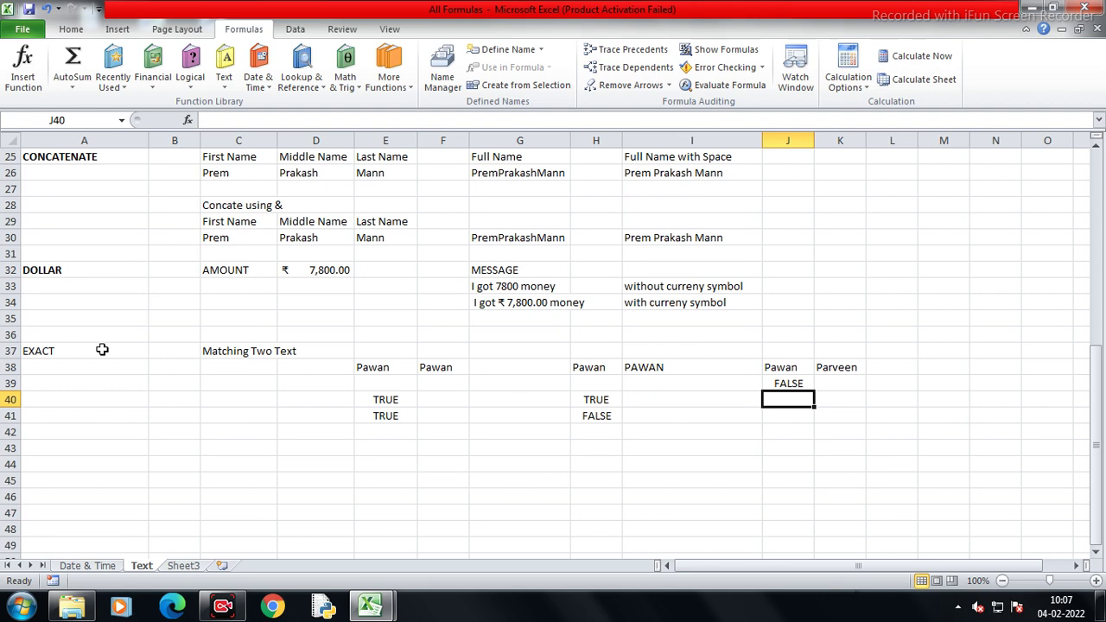
Make the EXACT label in A37 bold
{"action": "key", "text": "Left"}
{"action": "key", "text": "Left"}
{"action": "key", "text": "Left"}
{"action": "key", "text": "Left"}
{"action": "key", "text": "Left"}
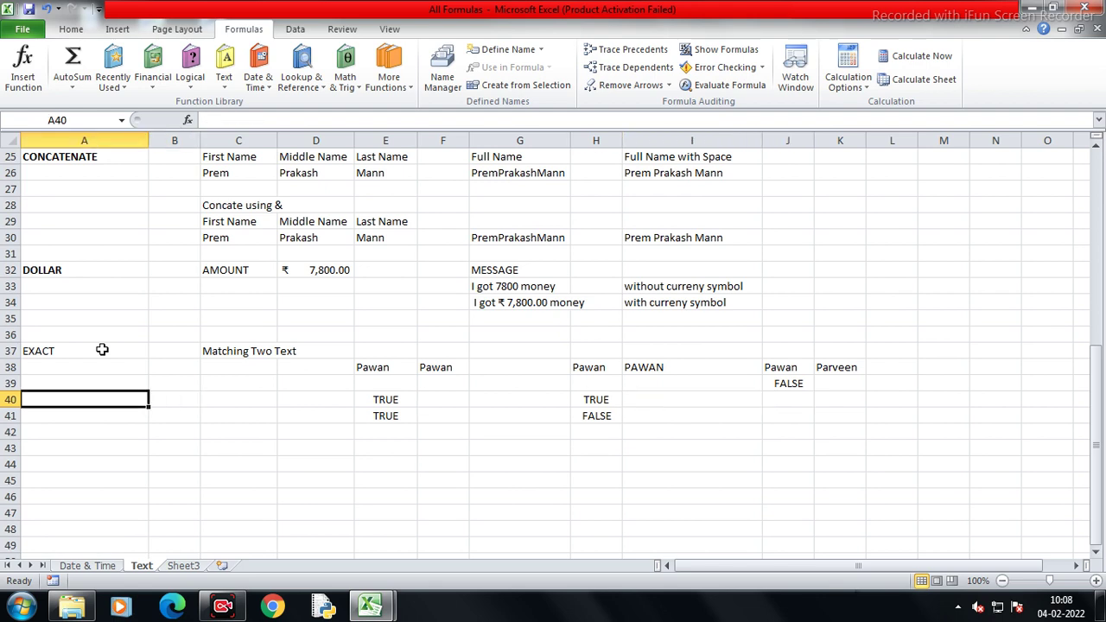
{"action": "key", "text": "Right"}
{"action": "key", "text": "Right"}
{"action": "key", "text": "Right"}
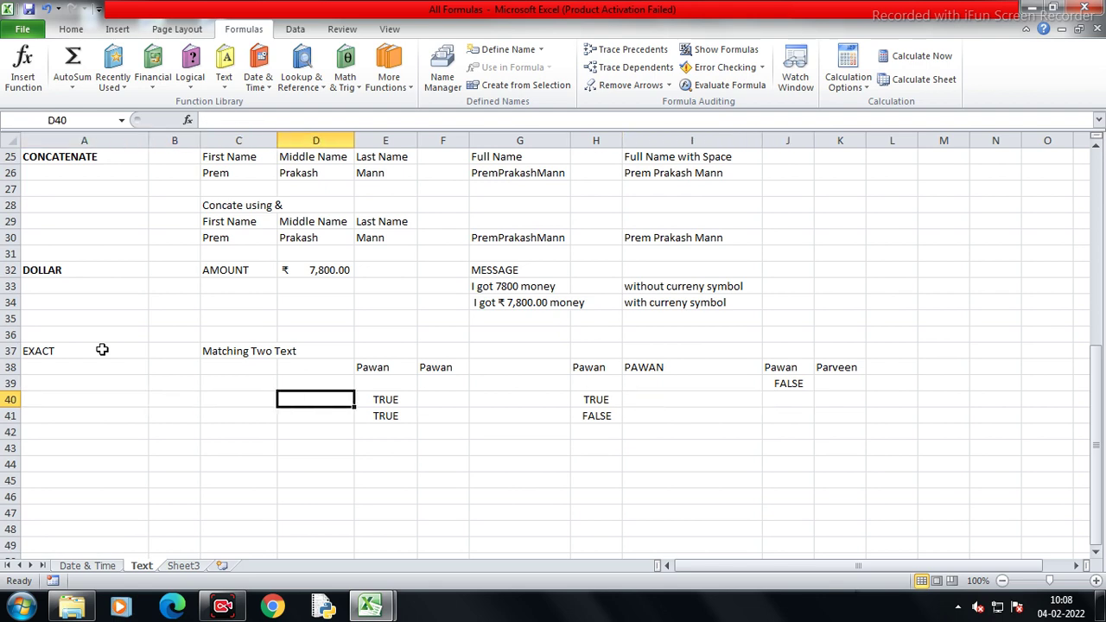
{"action": "key", "text": "Right"}
{"action": "key", "text": "Right"}
{"action": "key", "text": "Right"}
{"action": "key", "text": "Right"}
{"action": "key", "text": "Down"}
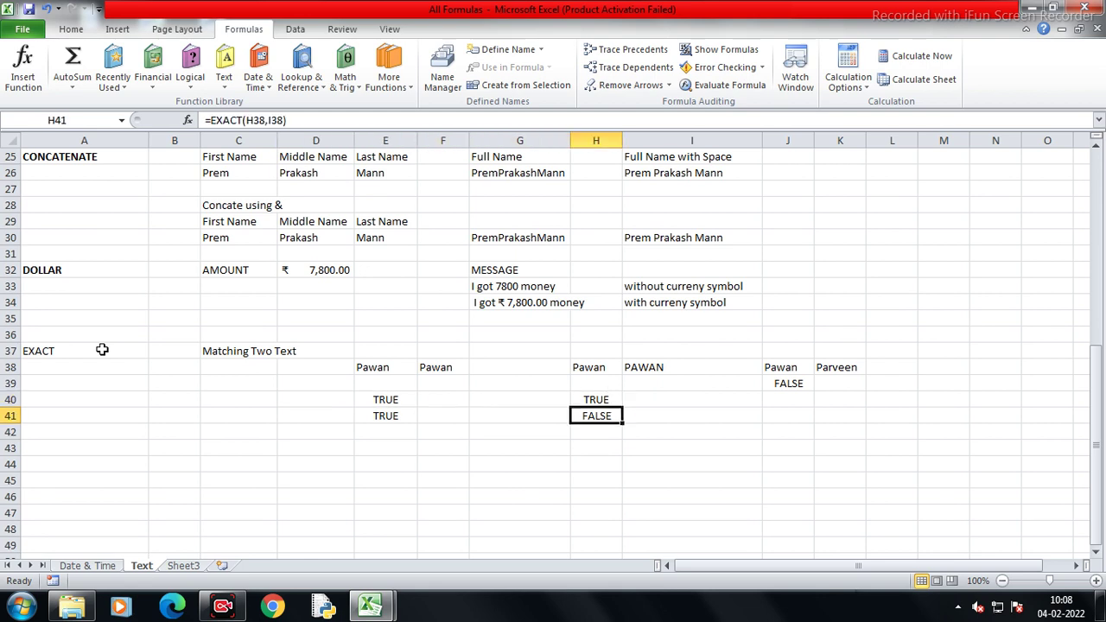
{"action": "key", "text": "Left"}
{"action": "key", "text": "Left"}
{"action": "key", "text": "Left"}
{"action": "key", "text": "Left"}
{"action": "key", "text": "Up"}
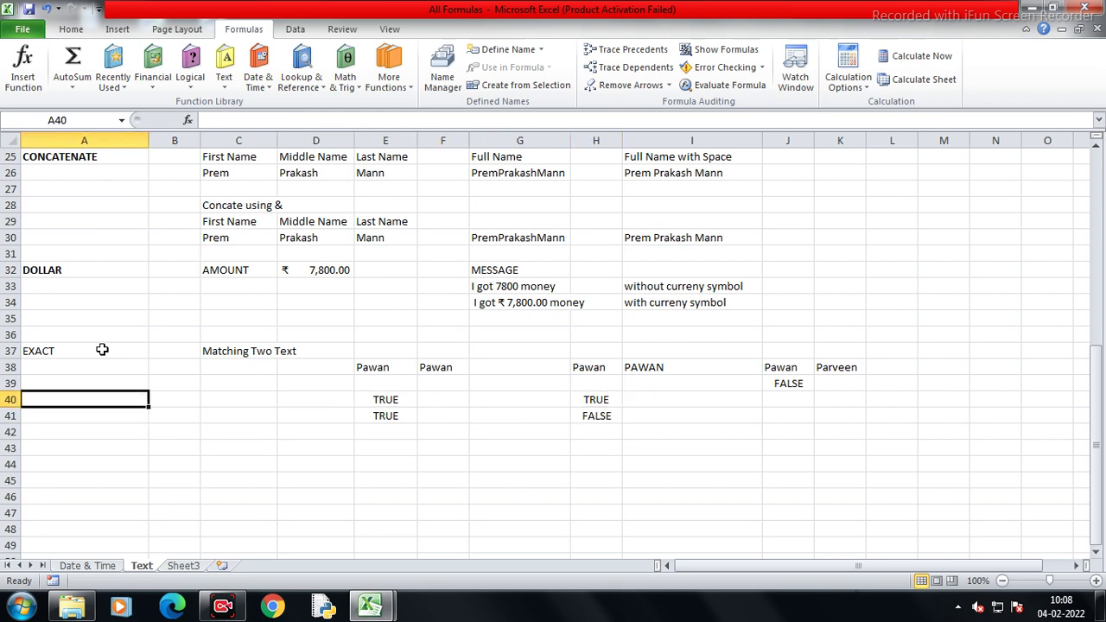
{"action": "key", "text": "Up"}
{"action": "key", "text": "Up"}
{"action": "key", "text": "Up"}
{"action": "key", "text": "ctrl+b"}
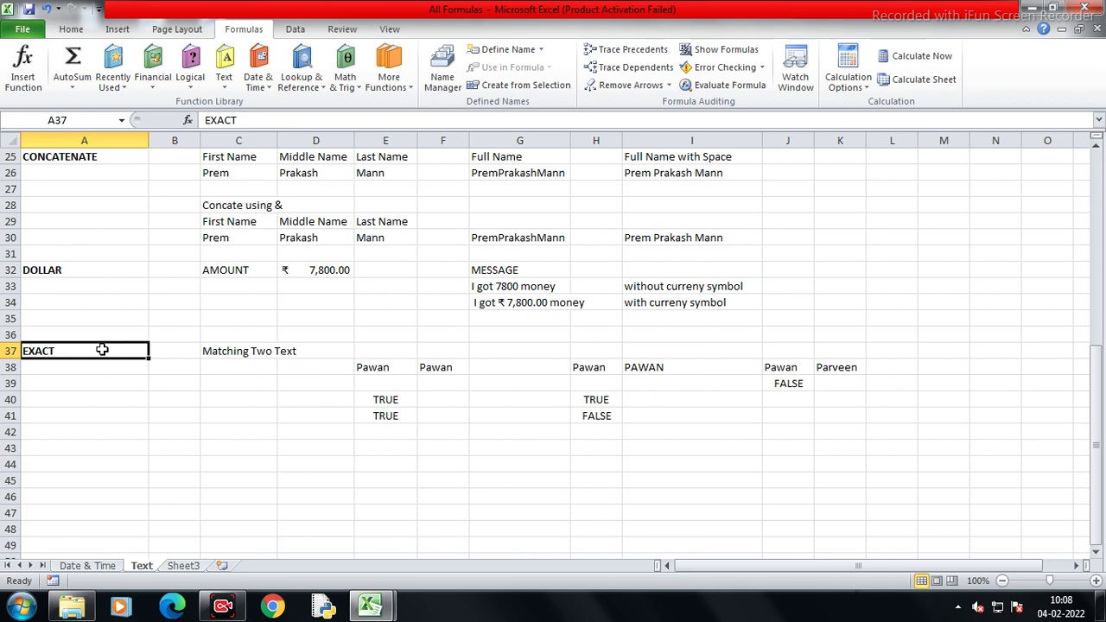
{"action": "key", "text": "Down"}
{"action": "key", "text": "Down"}
{"action": "key", "text": "Down"}
{"action": "key", "text": "Down"}
{"action": "key", "text": "Down"}
{"action": "key", "text": "Down"}
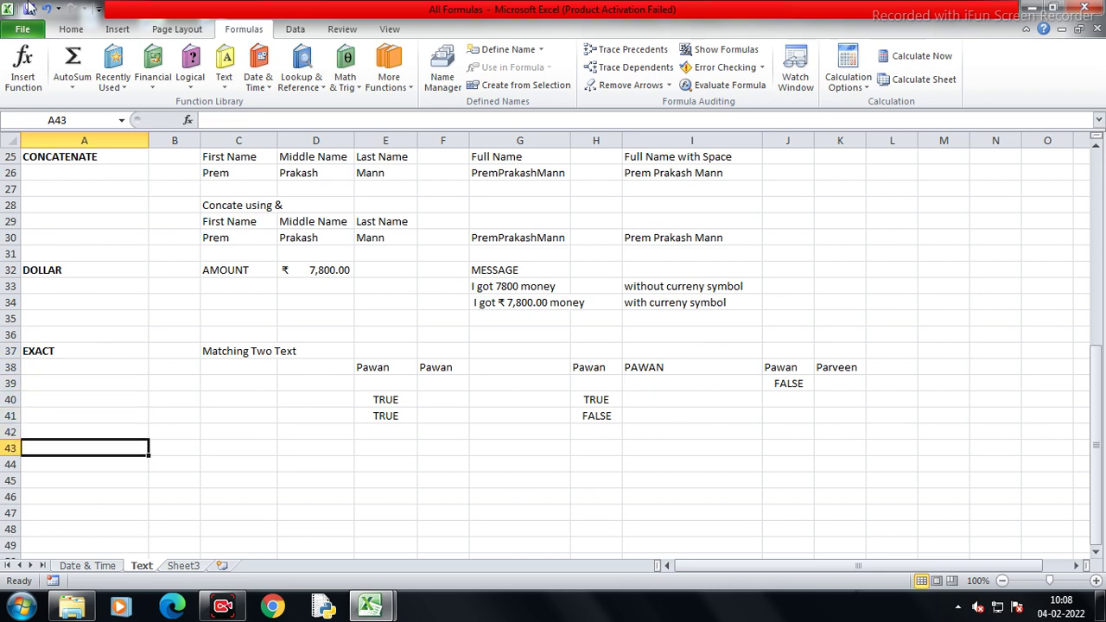
{"action": "left_click", "coordinate": [224, 76]}
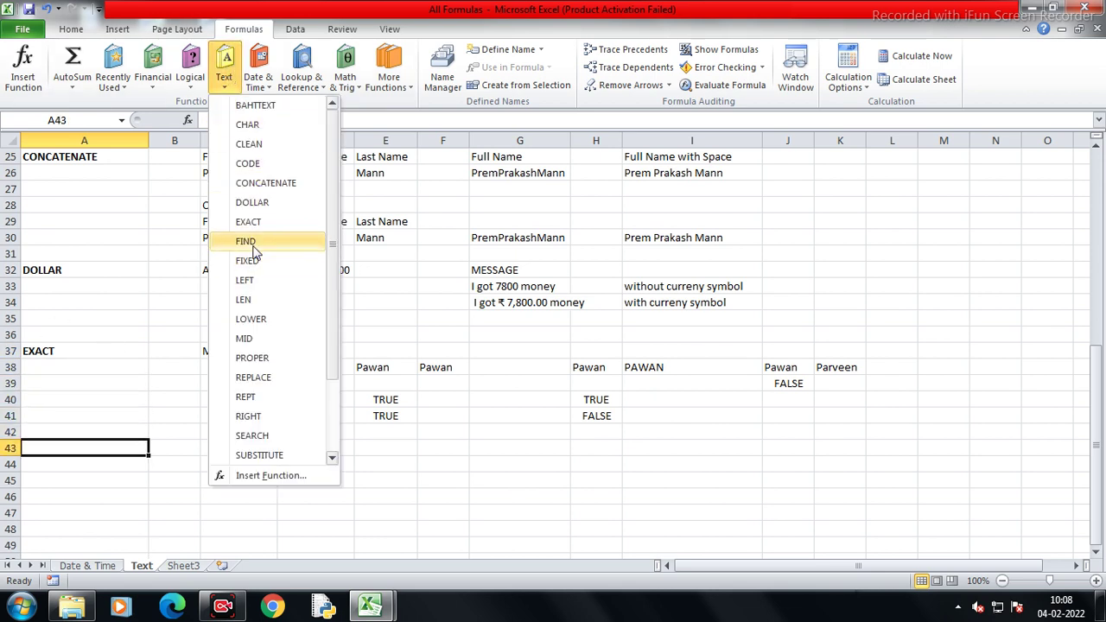
Enter Pawan as the sample text in C43
{"action": "left_click", "coordinate": [96, 464]}
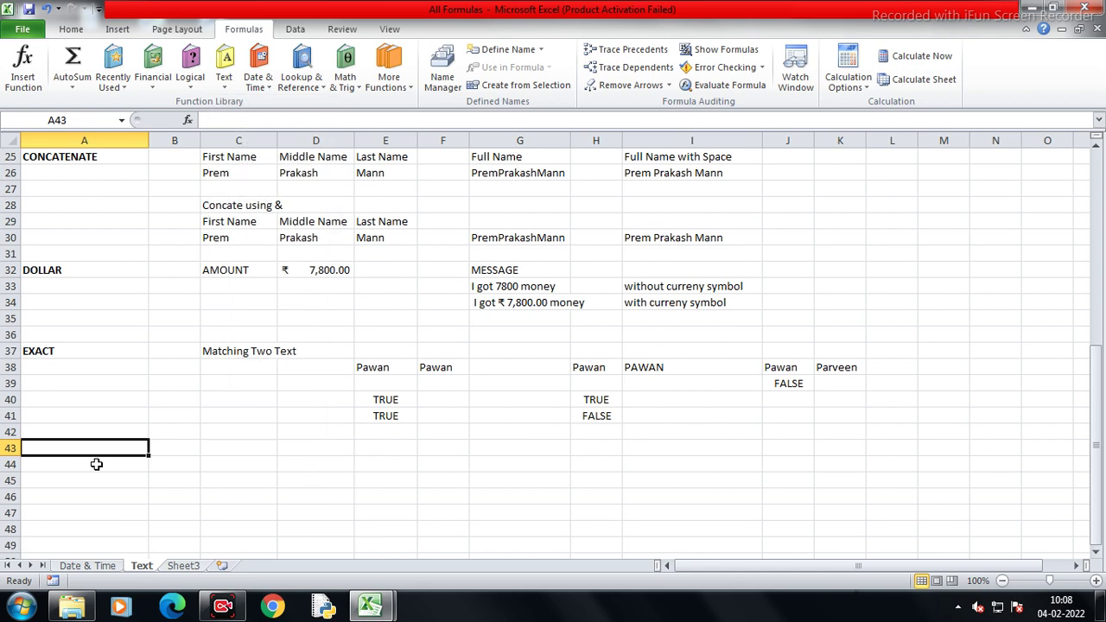
{"action": "left_click", "coordinate": [218, 443]}
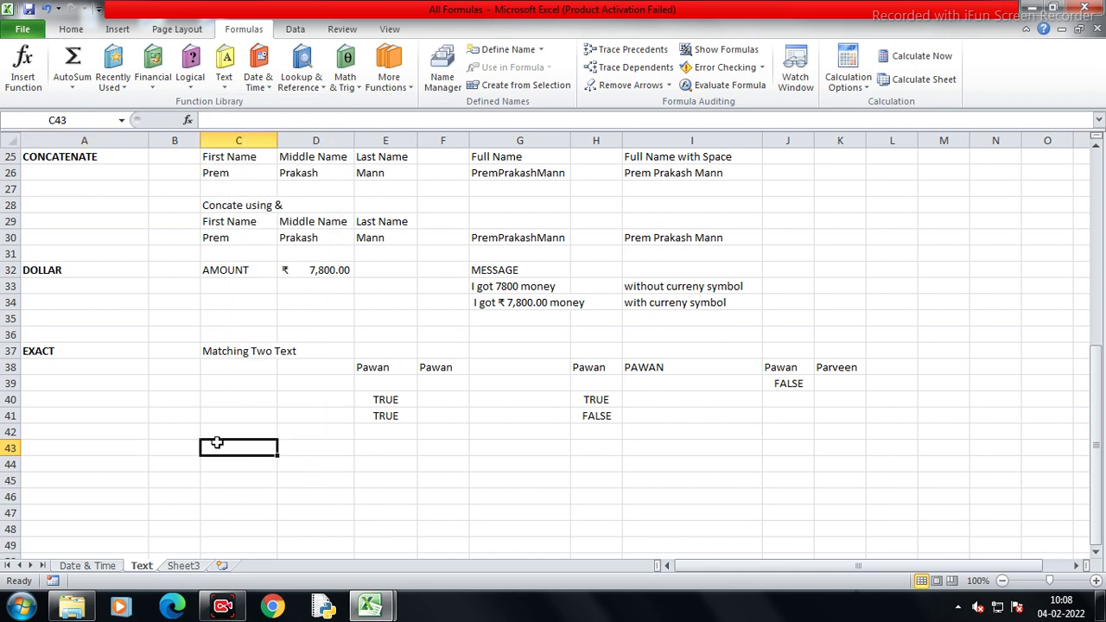
{"action": "type", "text": "Fu"}
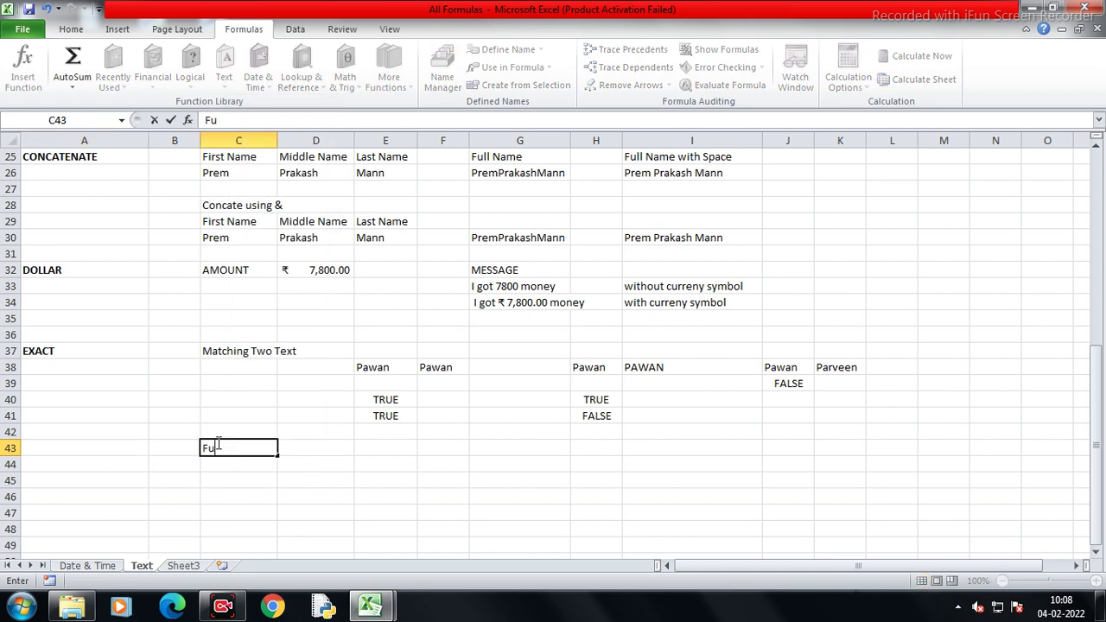
{"action": "type", "text": "ll"}
{"action": "key", "text": "BackSpace"}
{"action": "key", "text": "BackSpace"}
{"action": "key", "text": "BackSpace"}
{"action": "key", "text": "Escape"}
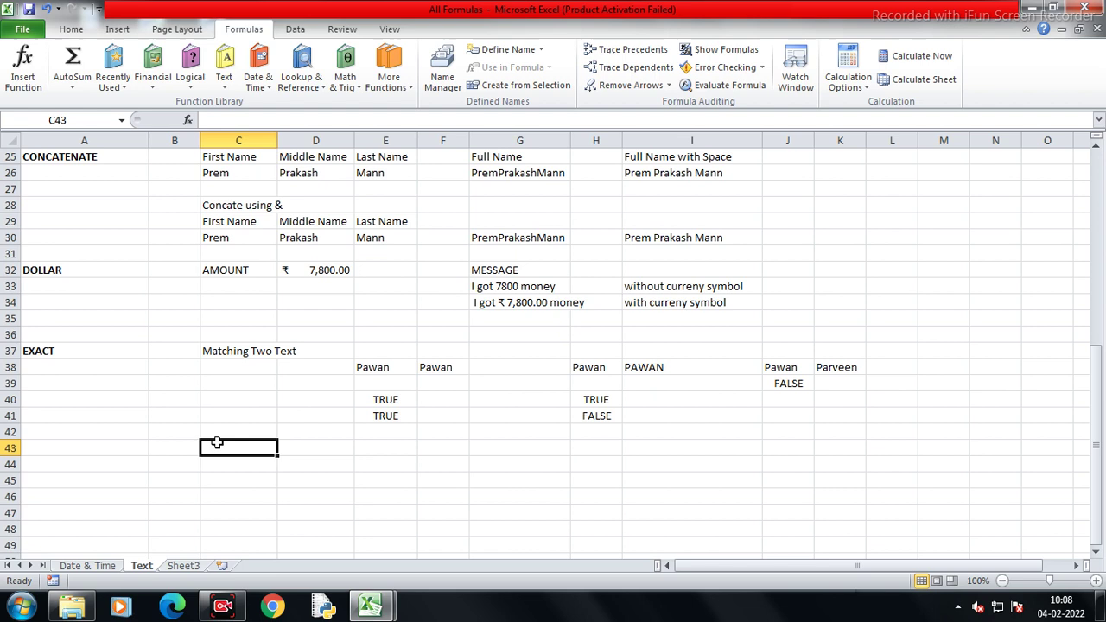
{"action": "type", "text": "Pawan"}
{"action": "key", "text": "Return"}
Add a bold FIND label in A43
{"action": "key", "text": "Left"}
{"action": "key", "text": "Left"}
{"action": "key", "text": "Up"}
{"action": "type", "text": "F"}
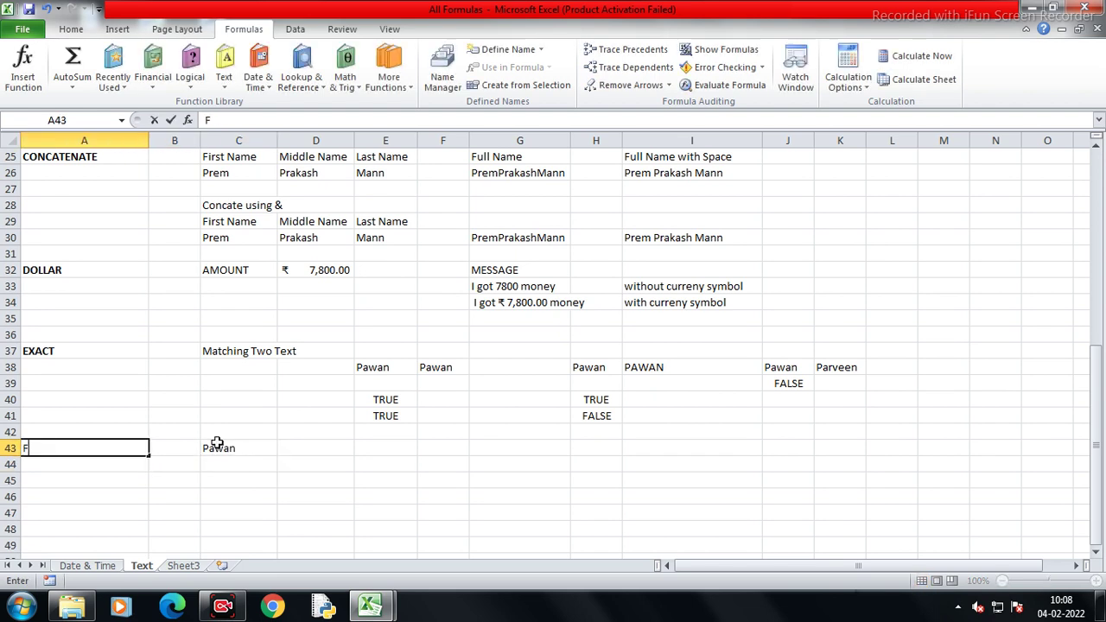
{"action": "type", "text": "IND"}
{"action": "left_click", "coordinate": [217, 443]}
{"action": "key", "text": "Left"}
{"action": "key", "text": "Left"}
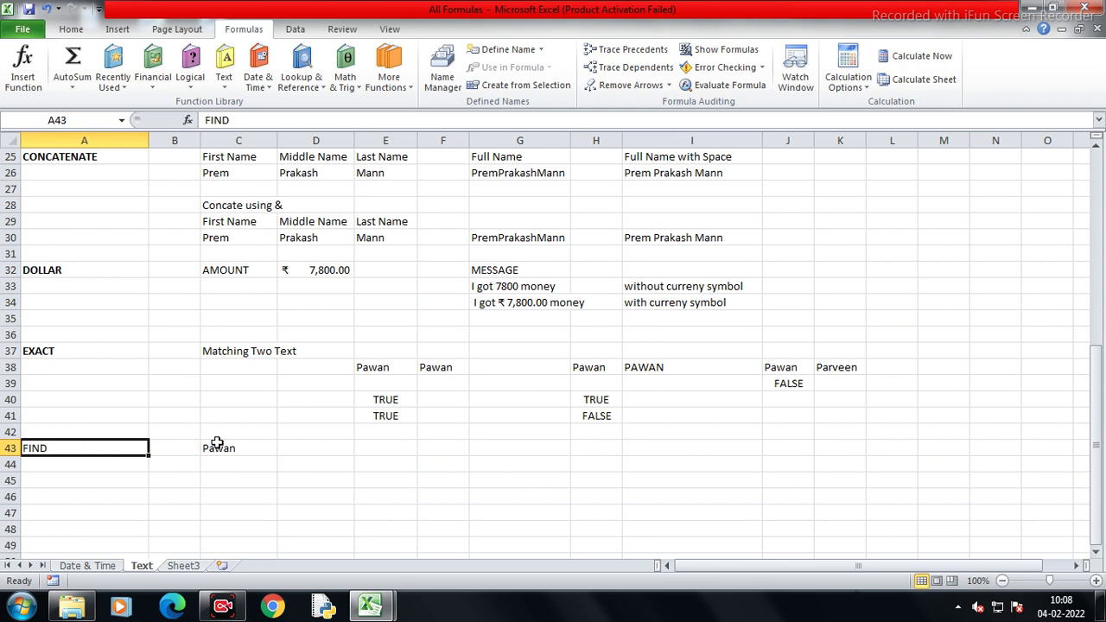
{"action": "key", "text": "ctrl+b"}
Enter =FIND("w",C43) in D43, returning 3
{"action": "key", "text": "Right"}
{"action": "key", "text": "Right"}
{"action": "key", "text": "Right"}
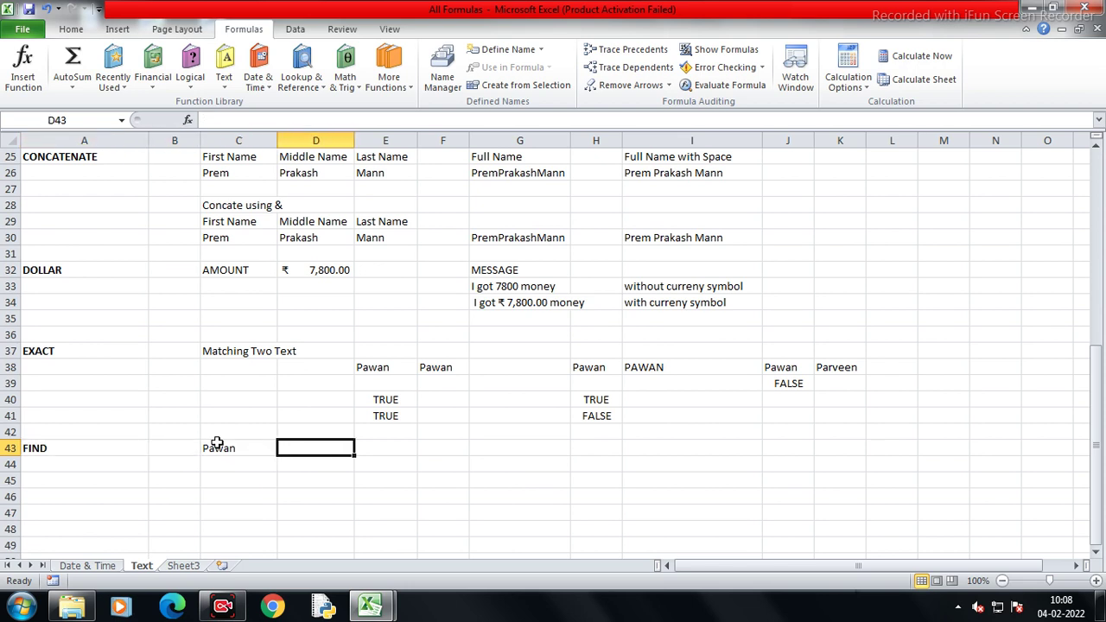
{"action": "type", "text": "="}
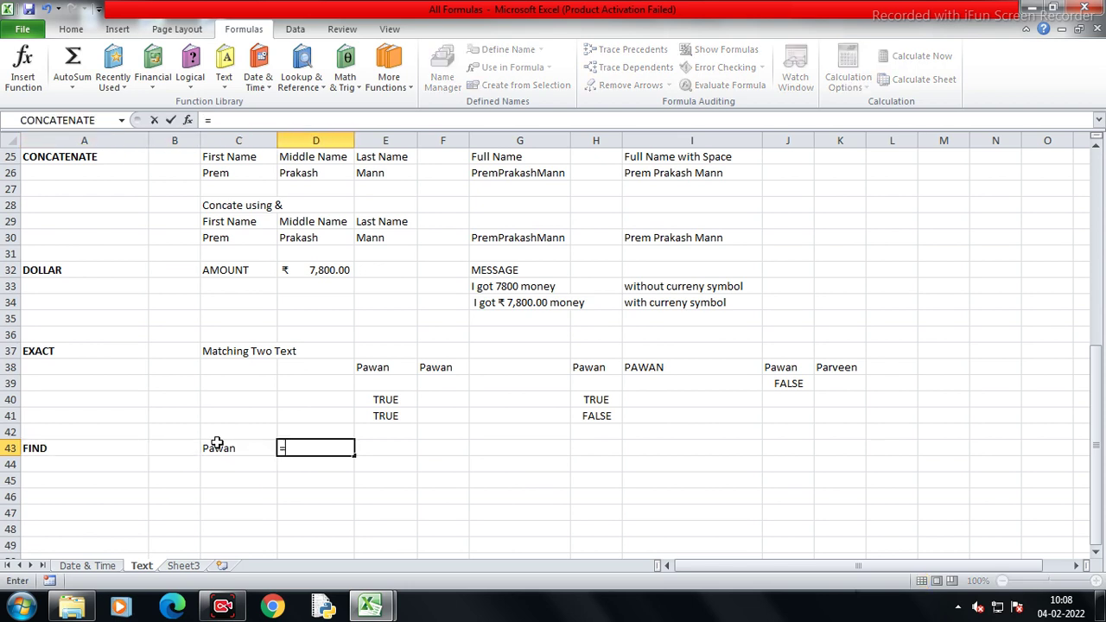
{"action": "type", "text": "fi"}
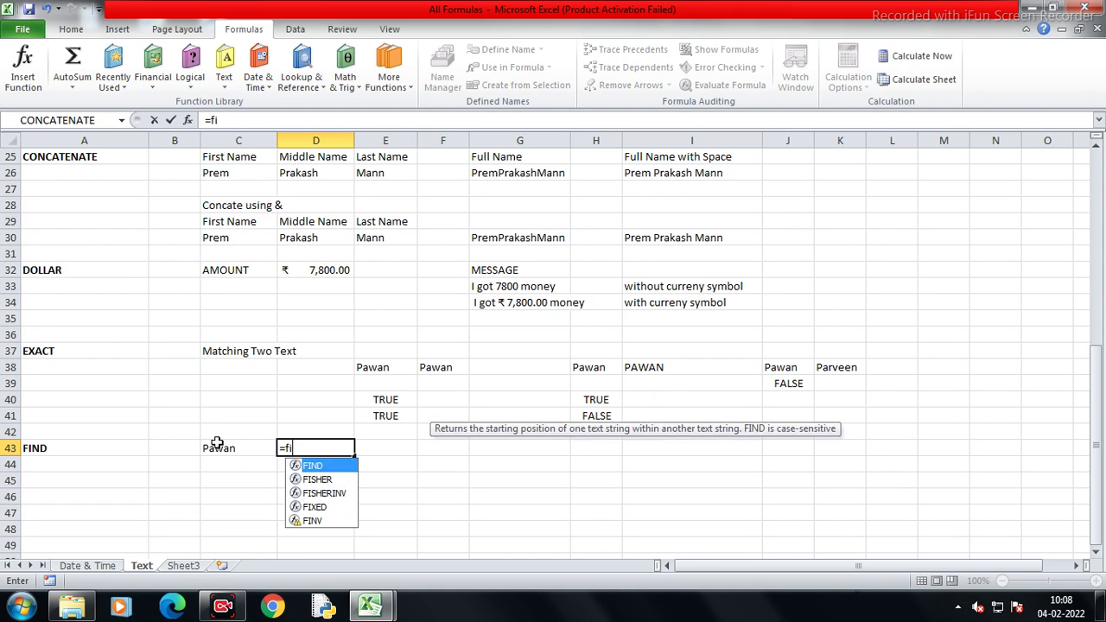
{"action": "type", "text": "n"}
{"action": "key", "text": "Tab"}
{"action": "left_click", "coordinate": [217, 444]}
{"action": "key", "text": "BackSpace"}
{"action": "key", "text": "BackSpace"}
{"action": "key", "text": "BackSpace"}
{"action": "type", "text": "\"w\","}
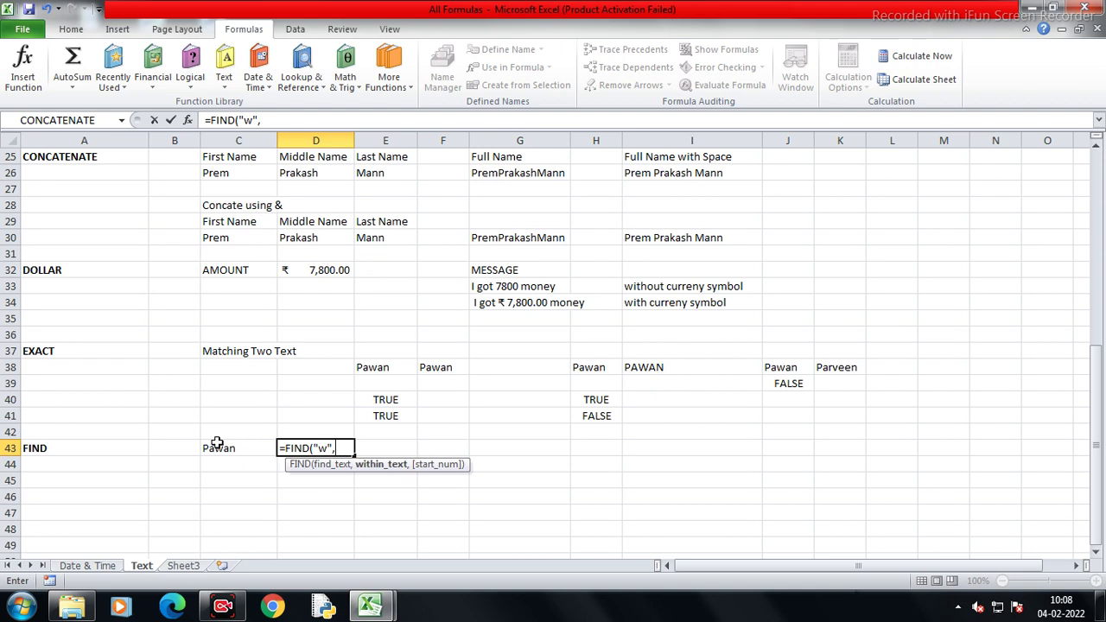
{"action": "left_click", "coordinate": [217, 443]}
{"action": "type", "text": ")"}
{"action": "key", "text": "Return"}
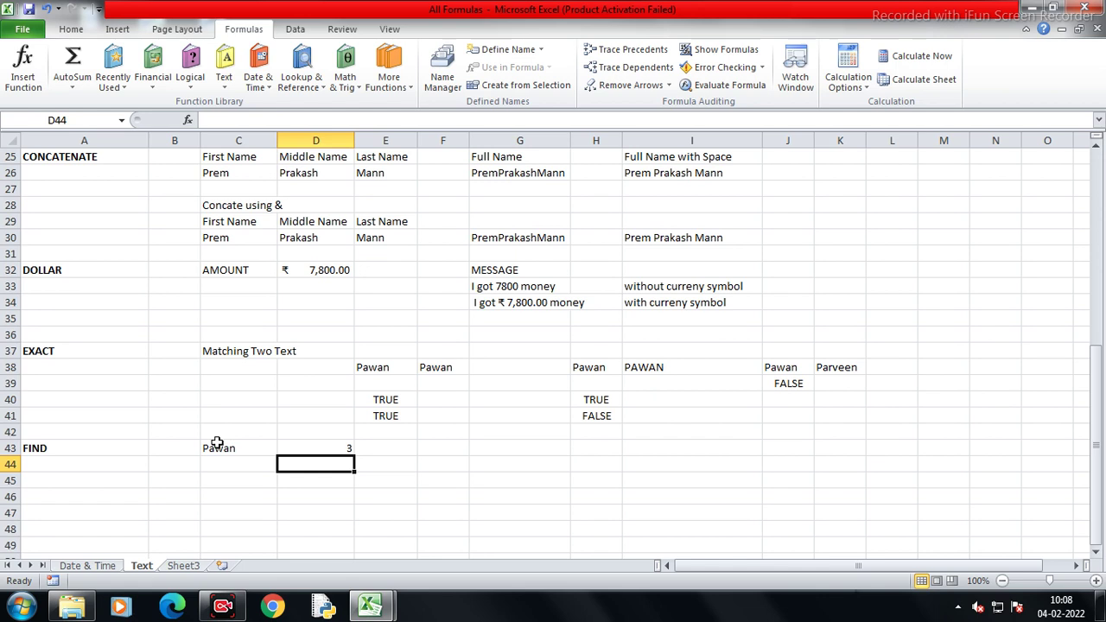
Enter =FIND("a",C43) in D45 to return 2, the first 'a' in Pawan
{"action": "key", "text": "Down"}
{"action": "type", "text": "=fin"}
{"action": "key", "text": "Tab"}
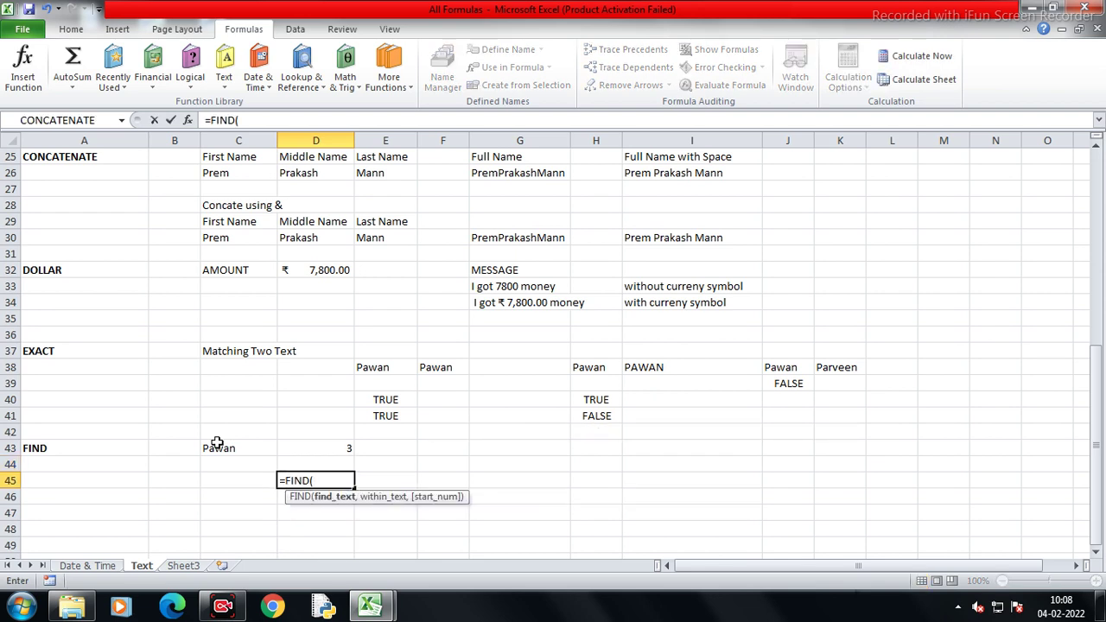
{"action": "type", "text": "\"a\","}
{"action": "key", "text": "Up"}
{"action": "key", "text": "Left"}
{"action": "key", "text": "Left"}
{"action": "key", "text": "Up"}
{"action": "key", "text": "Right"}
{"action": "key", "text": "Return"}
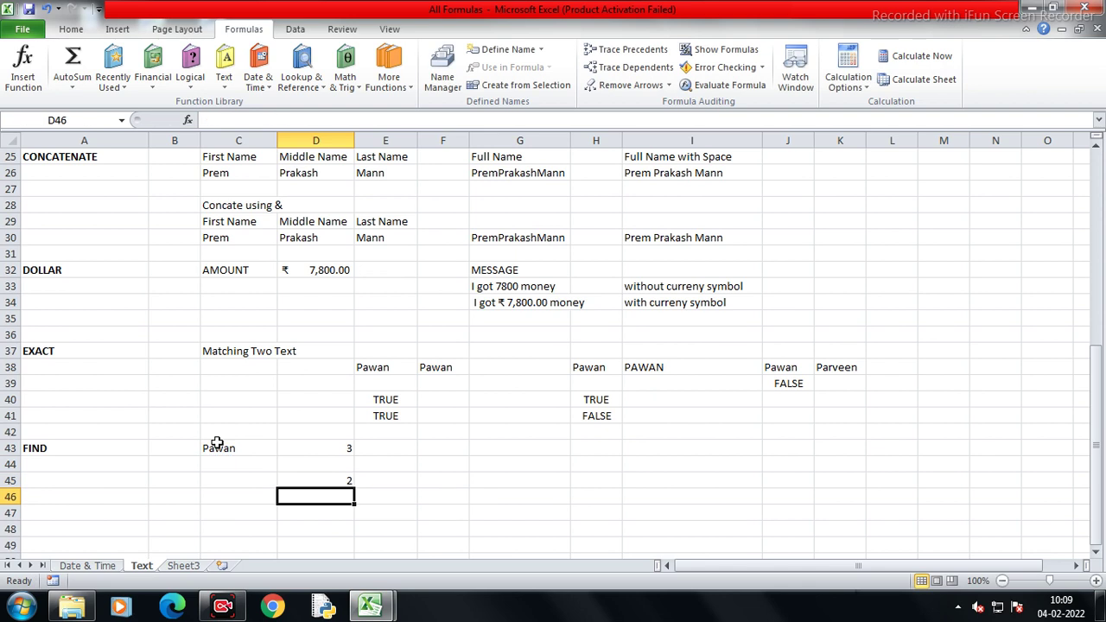
{"action": "left_click", "coordinate": [242, 447]}
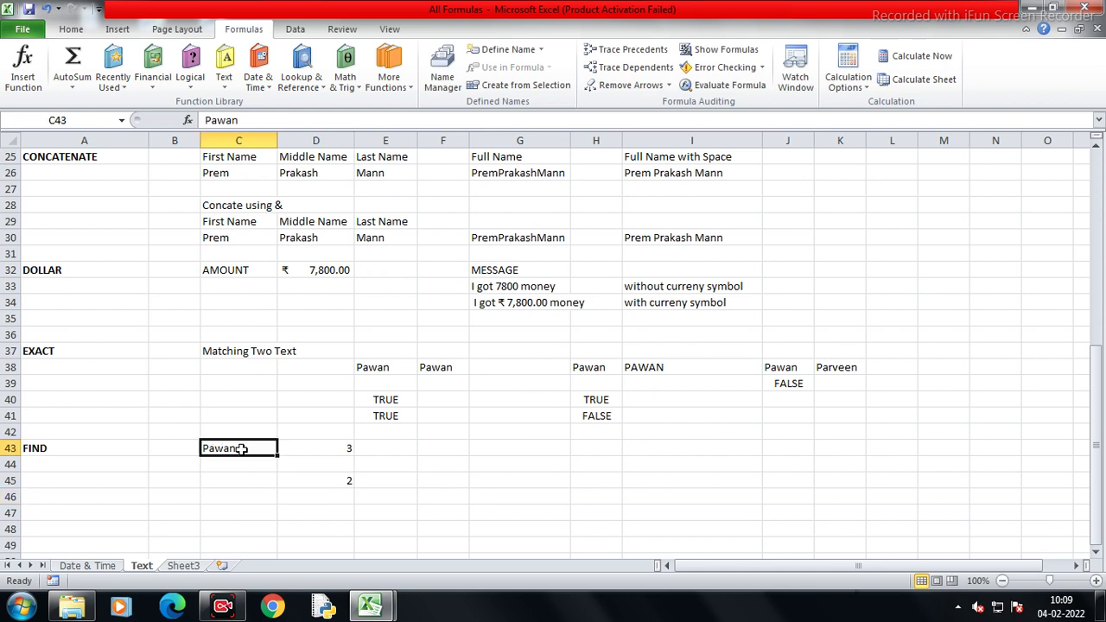
Comment on D45: 'I got a on 2nd position but I have another a on 4th position.'
{"action": "right_click", "coordinate": [310, 481]}
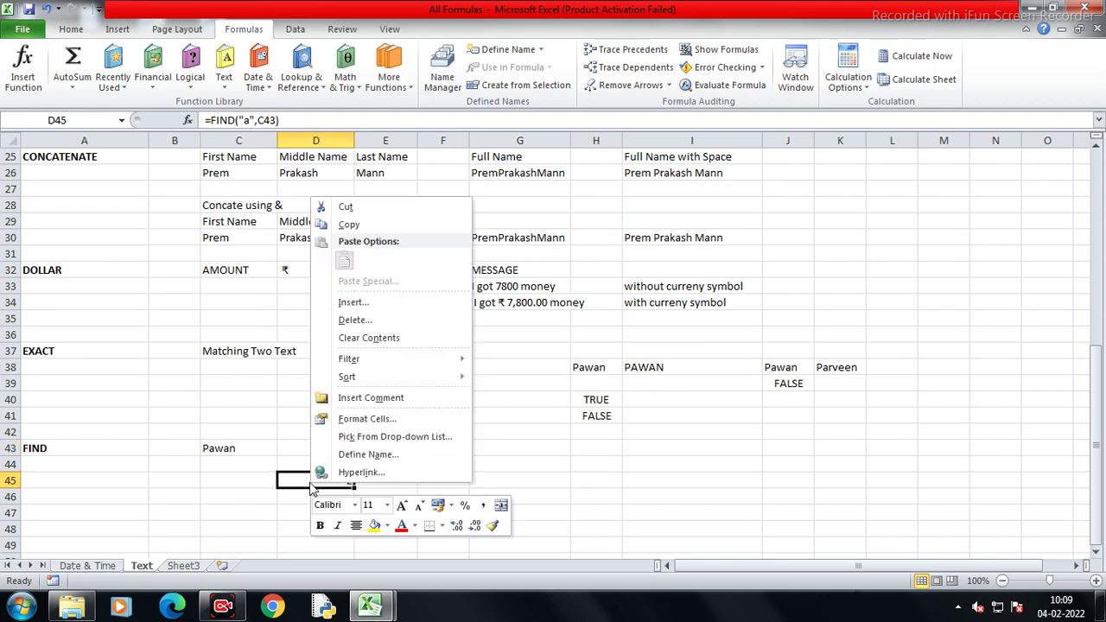
{"action": "left_click", "coordinate": [363, 398]}
{"action": "key", "text": "BackSpace"}
{"action": "key", "text": "BackSpace"}
{"action": "key", "text": "BackSpace"}
{"action": "key", "text": "BackSpace"}
{"action": "key", "text": "BackSpace"}
{"action": "type", "text": "I got a"}
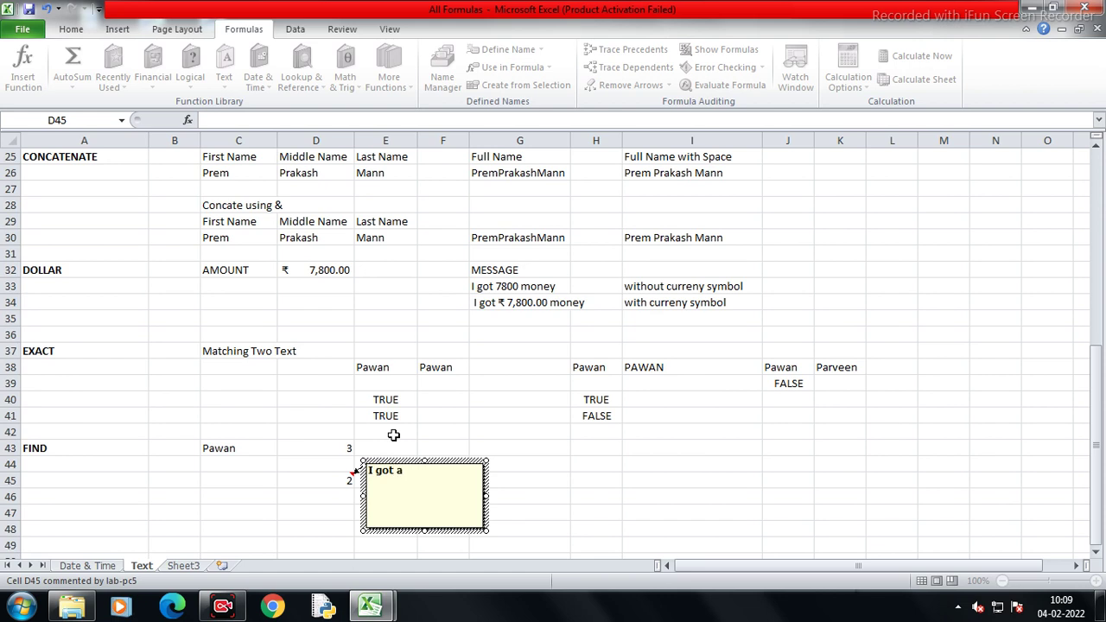
{"action": "type", "text": " on 2nd position but I have another a"}
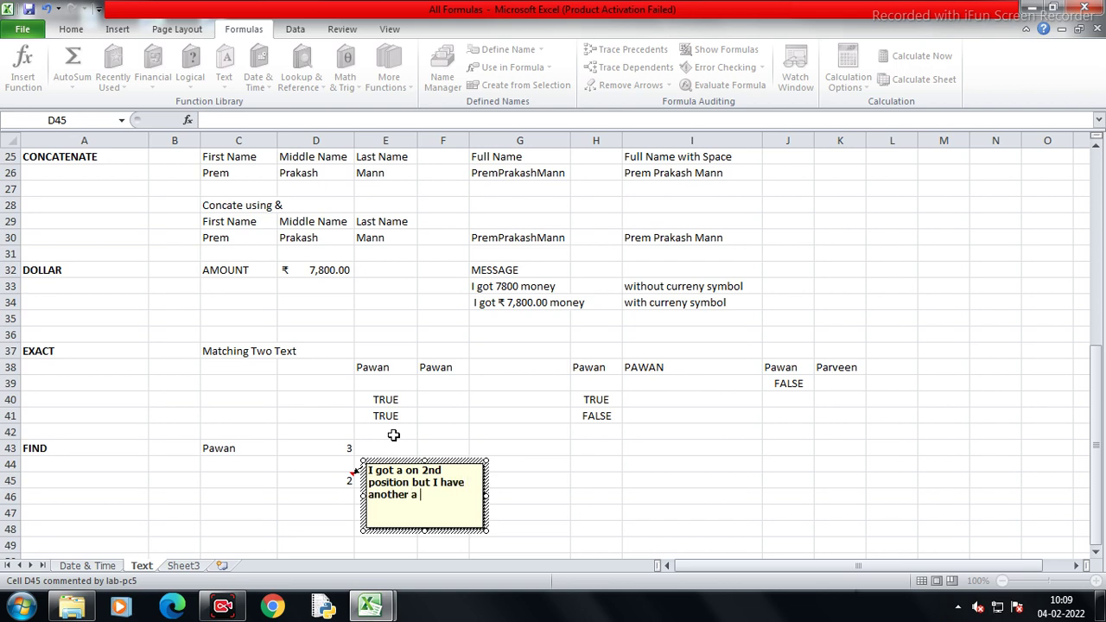
{"action": "type", "text": " on "}
{"action": "type", "text": "4th position"}
{"action": "key", "text": "BackSpace"}
{"action": "type", "text": "."}
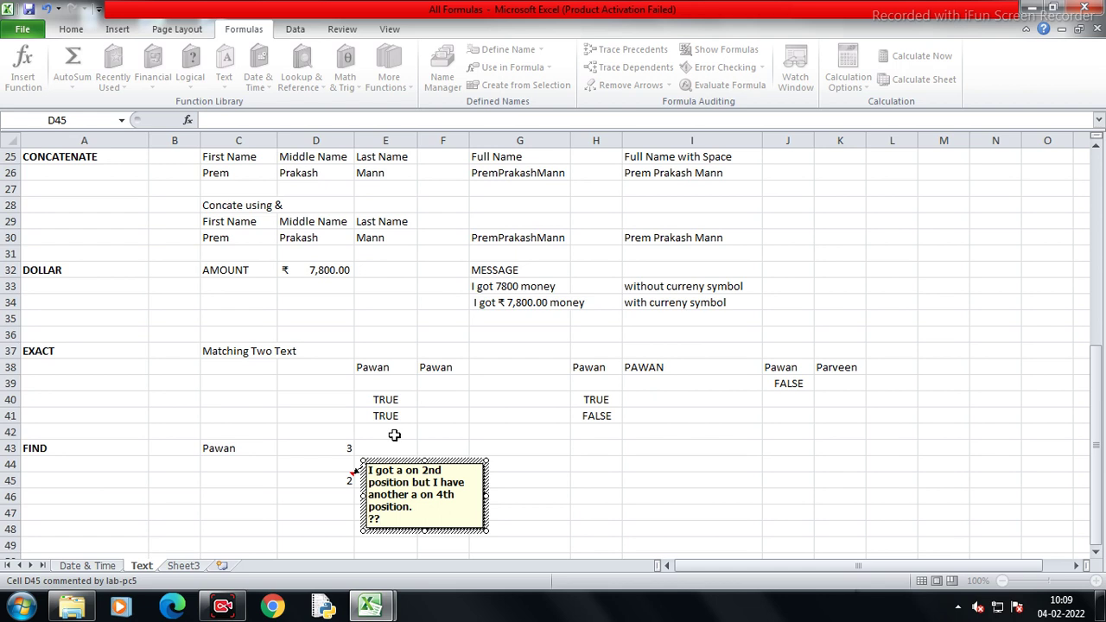
{"action": "left_click", "coordinate": [256, 479]}
Enter =FIND("a",C43,3) in E45, returning 4 for Pawan's second 'a'
{"action": "left_click", "coordinate": [376, 480]}
{"action": "type", "text": "="}
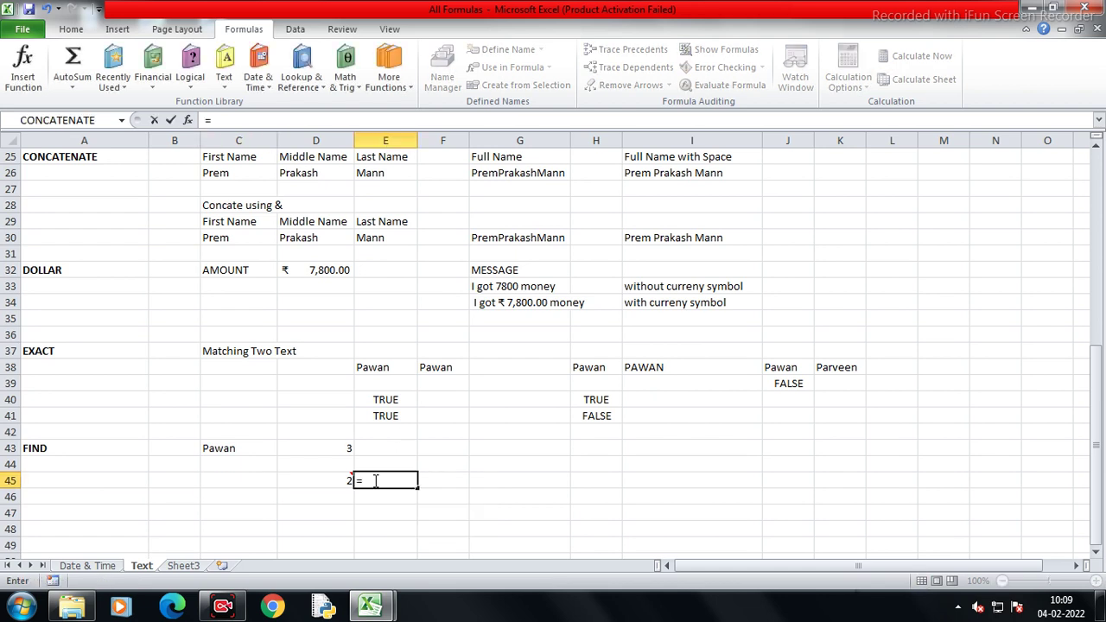
{"action": "type", "text": "fin"}
{"action": "key", "text": "Tab"}
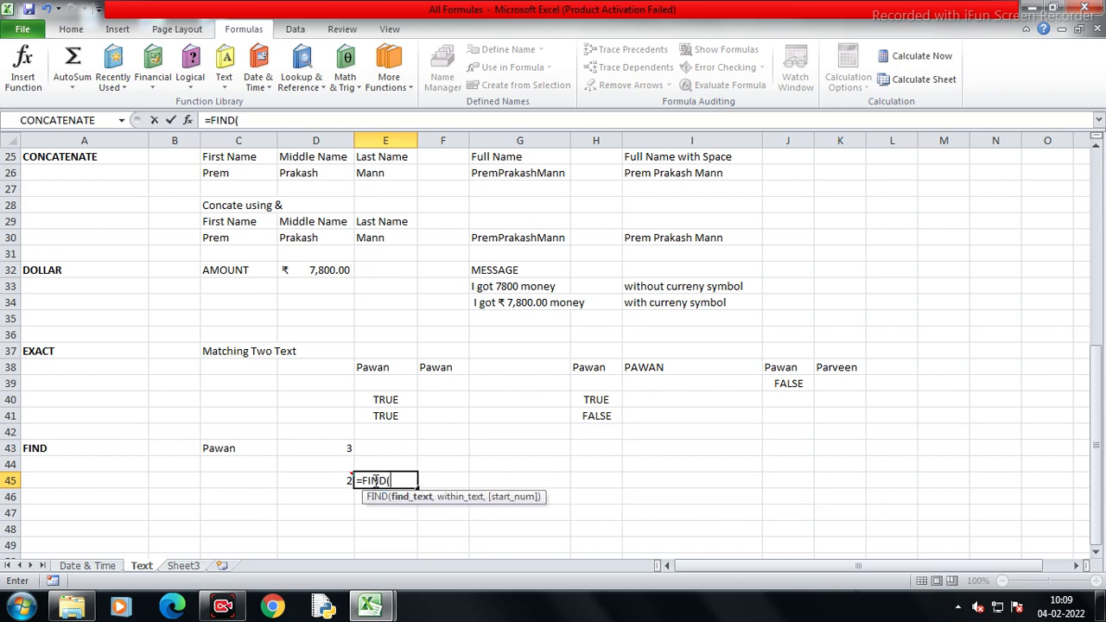
{"action": "type", "text": "\"a\""}
{"action": "type", "text": ","}
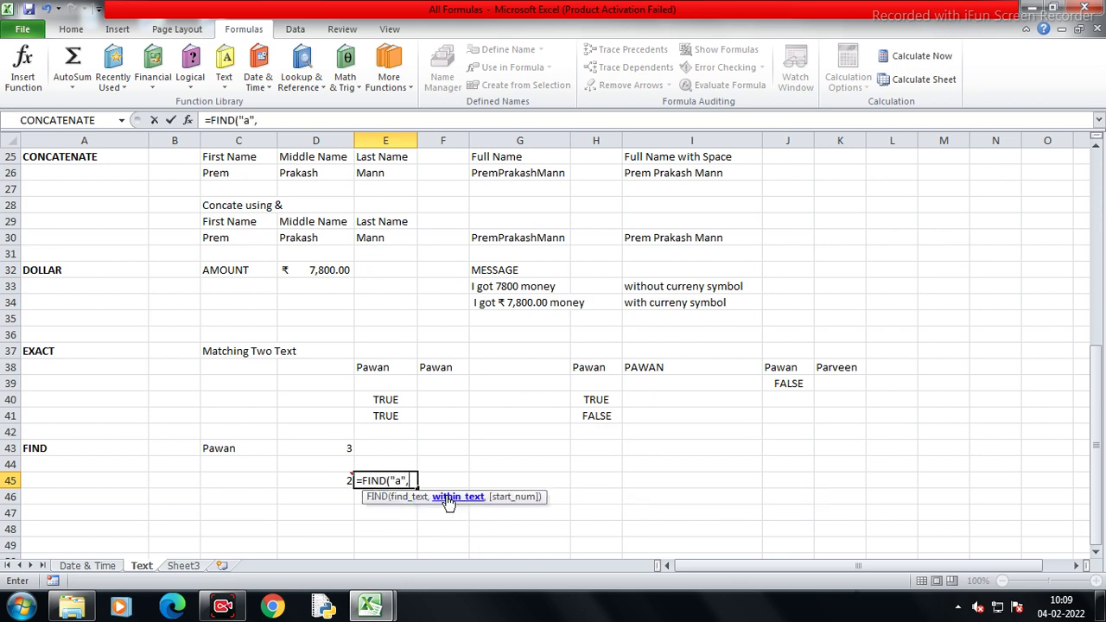
{"action": "left_click", "coordinate": [210, 446]}
{"action": "type", "text": ","}
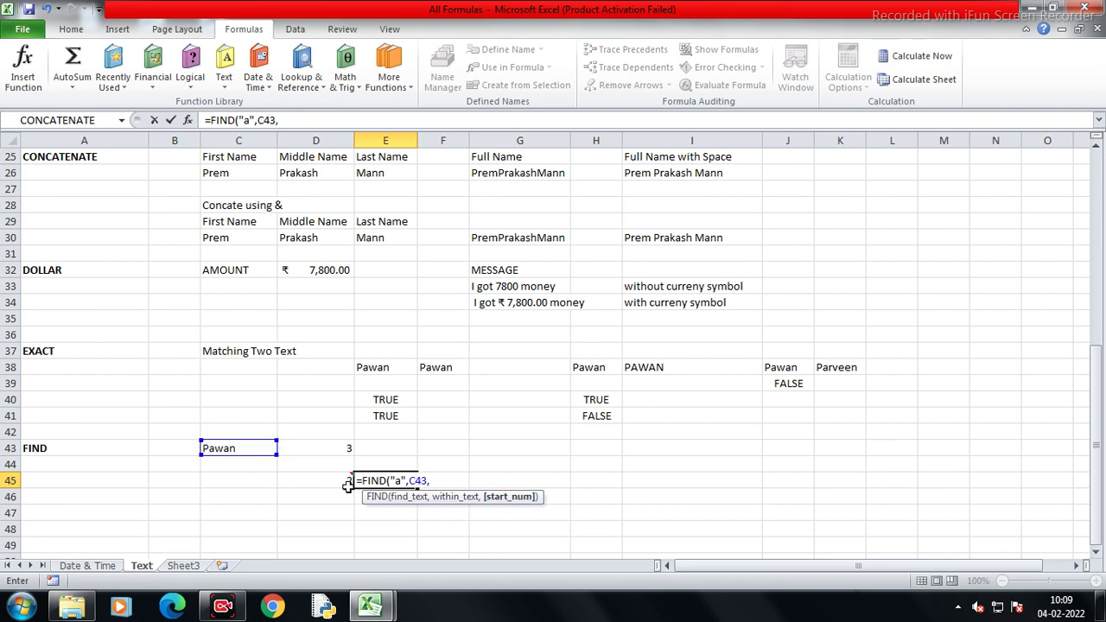
{"action": "mouse_move", "coordinate": [321, 479]}
{"action": "type", "text": "3"}
{"action": "key", "text": "Return"}
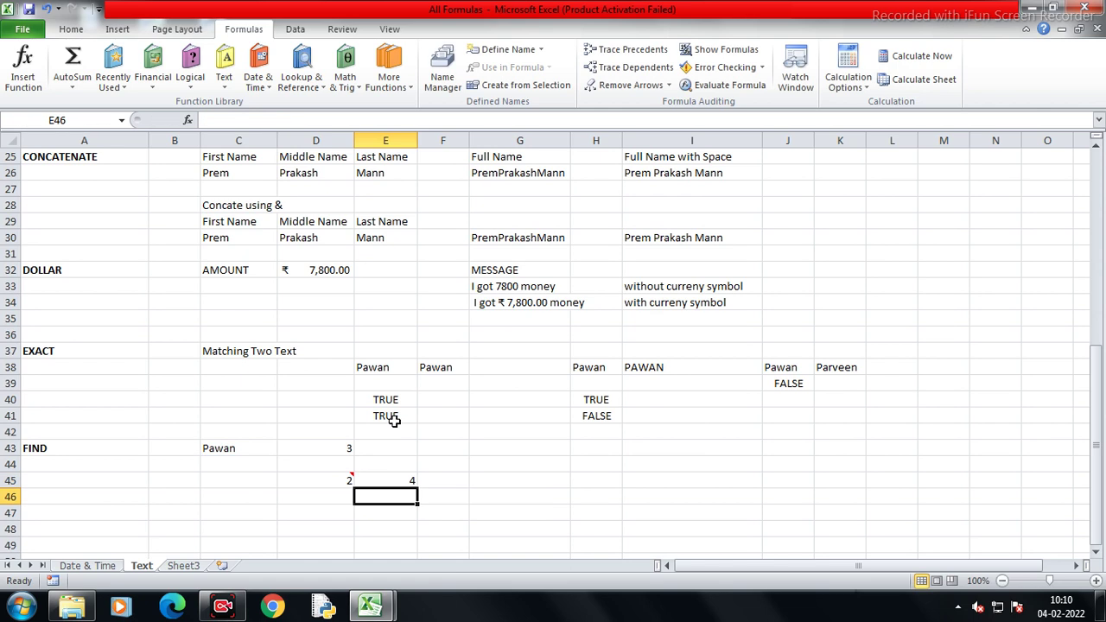
{"action": "scroll", "coordinate": [385, 442], "scroll_direction": "down", "scroll_amount": 3}
{"action": "left_click", "coordinate": [247, 366]}
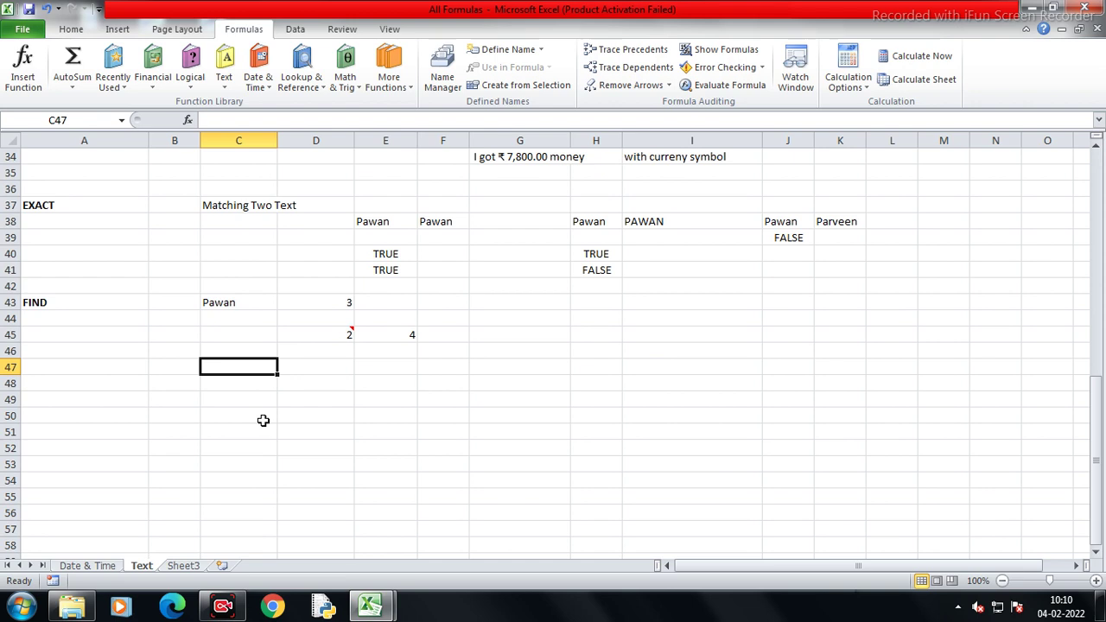
{"action": "type", "text": "Prem Prakash Mann"}
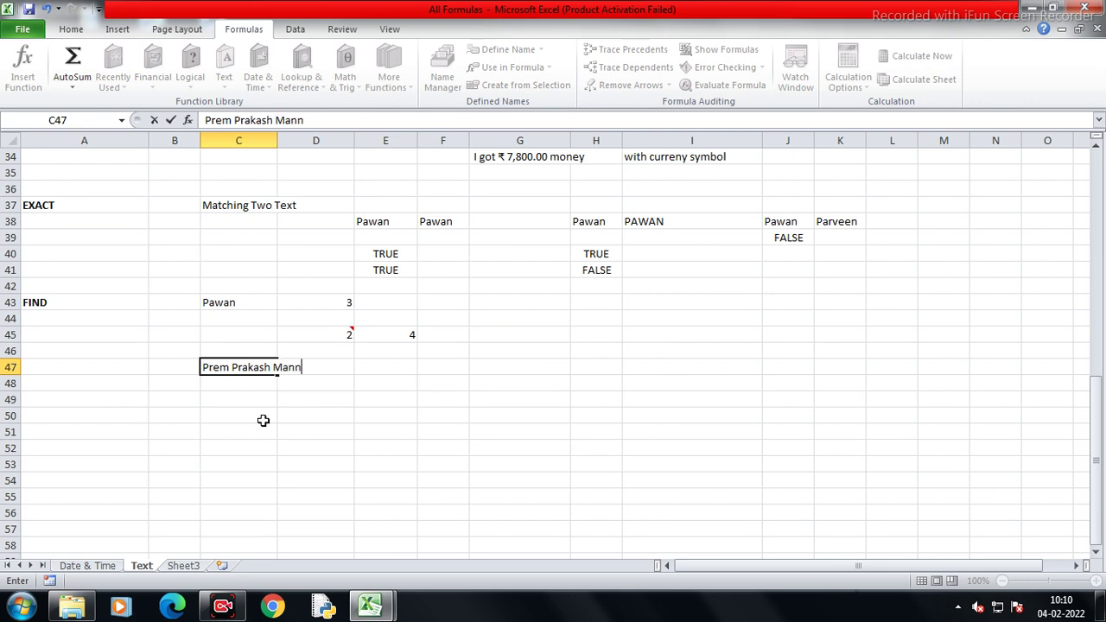
{"action": "key", "text": "Return"}
{"action": "key", "text": "Right"}
{"action": "key", "text": "Right"}
{"action": "key", "text": "Up"}
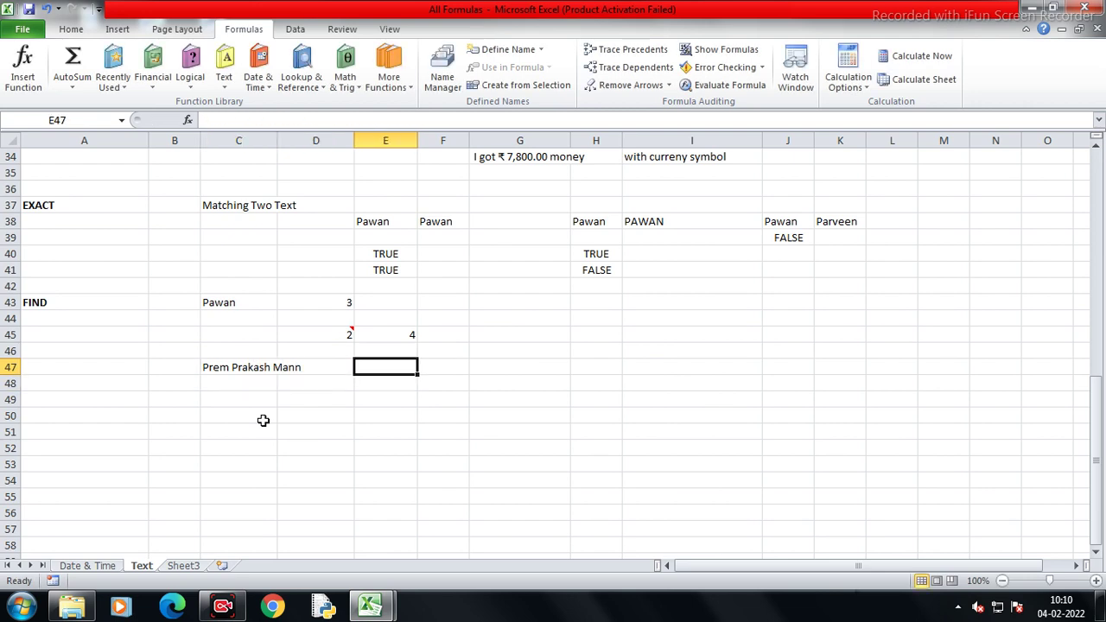
{"action": "type", "text": "Find Space"}
{"action": "key", "text": "Return"}
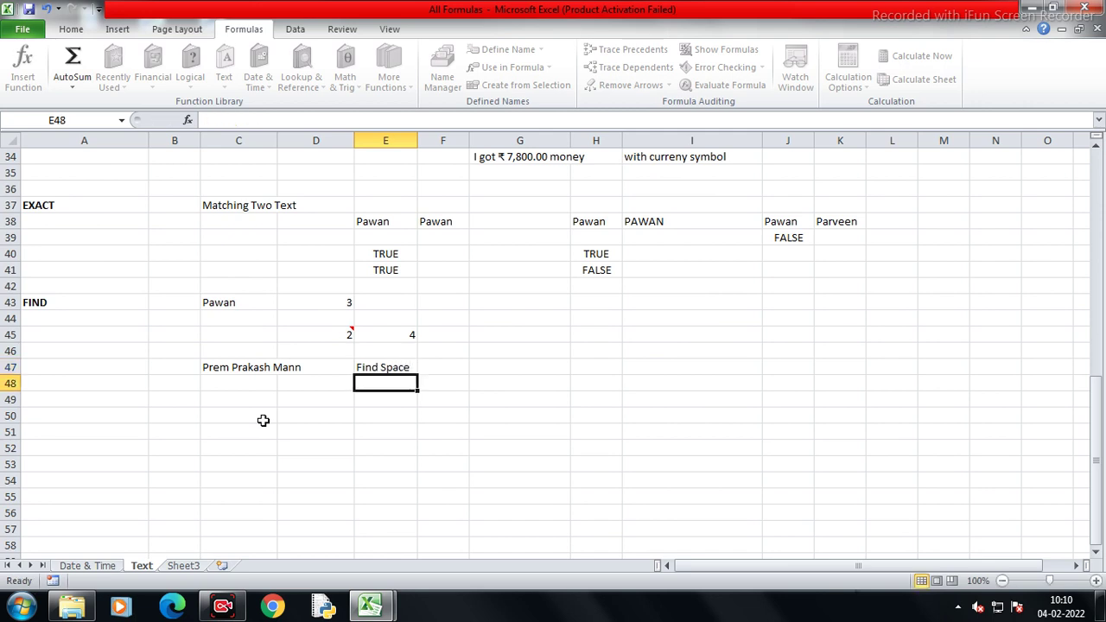
Enter =FIND(" ",C47) in G47, returning 5 for the first space
{"action": "key", "text": "Right"}
{"action": "key", "text": "Up"}
{"action": "key", "text": "Right"}
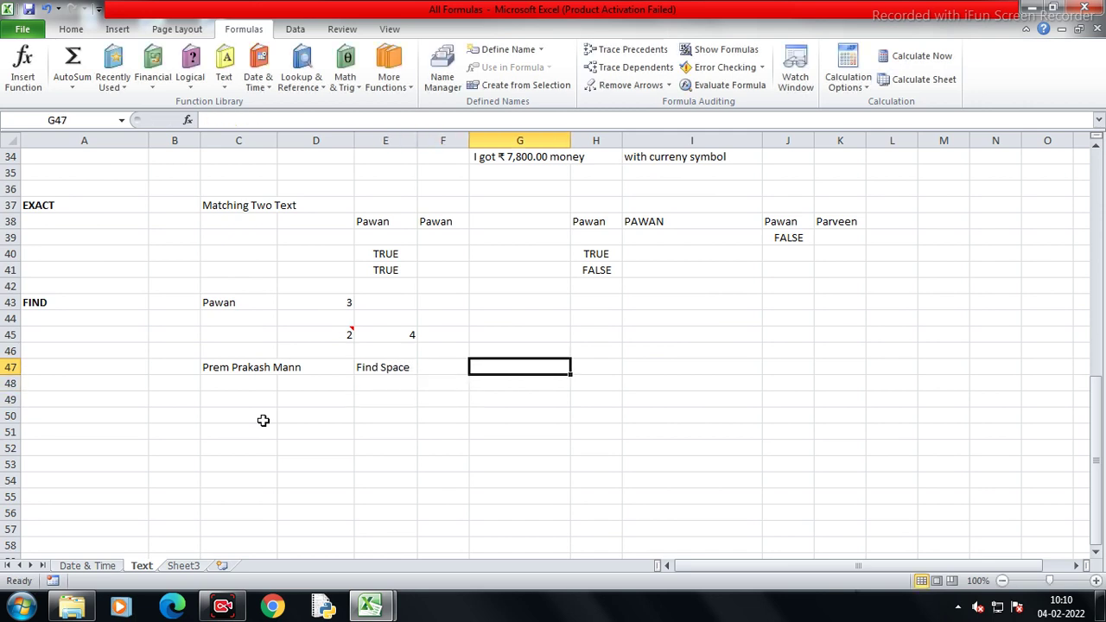
{"action": "type", "text": "=fin"}
{"action": "key", "text": "Tab"}
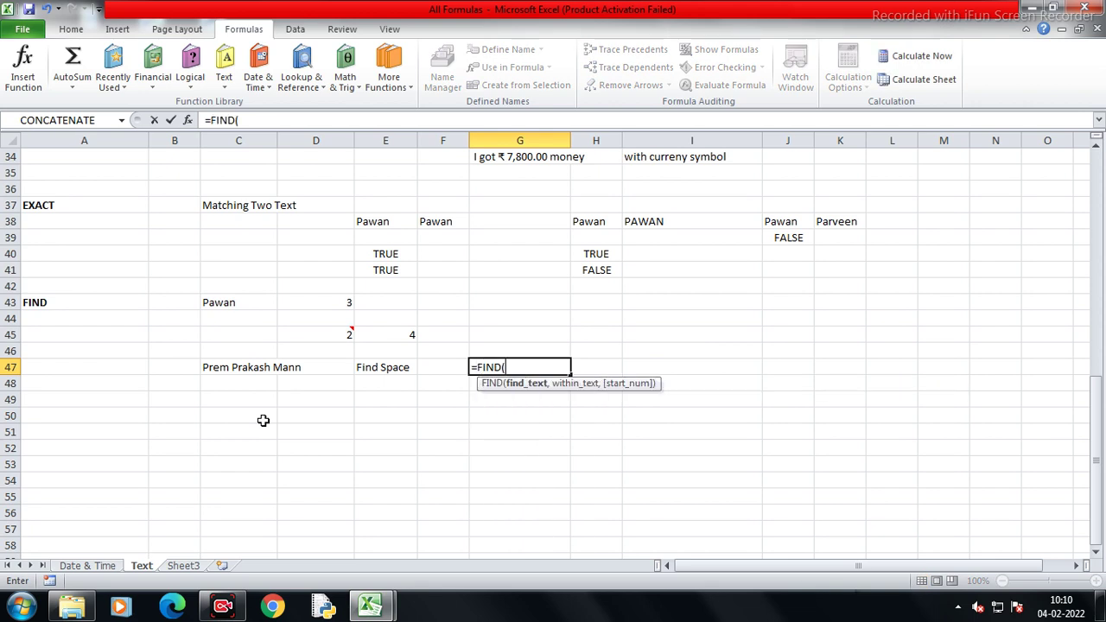
{"action": "type", "text": "\" \","}
{"action": "key", "text": "Left"}
{"action": "key", "text": "Left"}
{"action": "key", "text": "Left"}
{"action": "key", "text": "Left"}
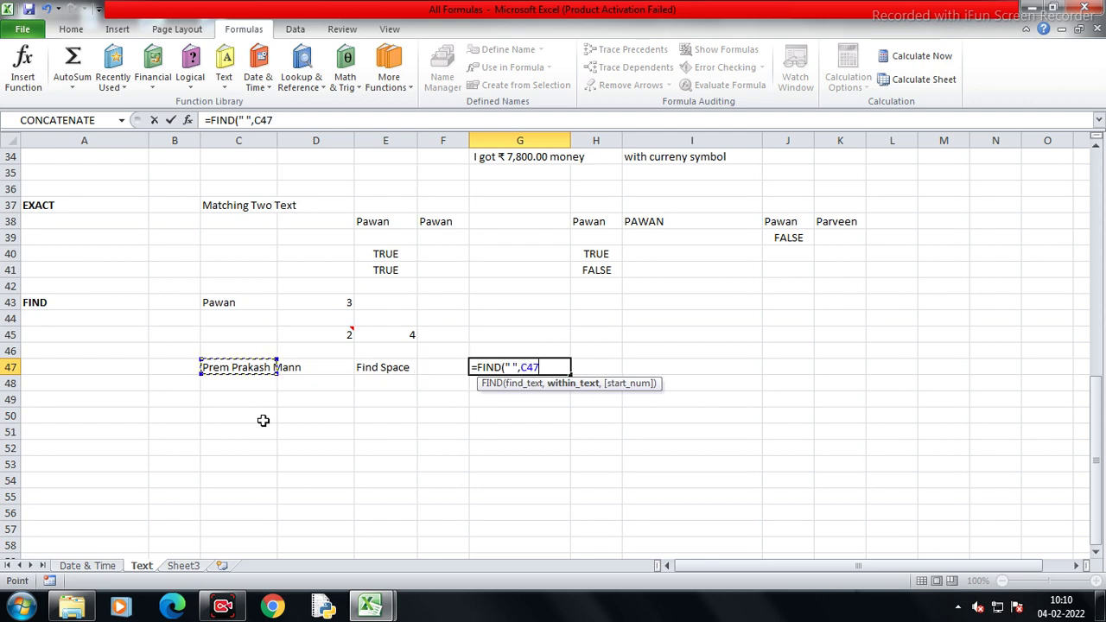
{"action": "type", "text": ")"}
{"action": "key", "text": "Return"}
Add First Space and Second Space headings in row 46 above the results
{"action": "key", "text": "Up"}
{"action": "key", "text": "Up"}
{"action": "type", "text": "First Space"}
{"action": "key", "text": "Tab"}
{"action": "key", "text": "Tab"}
{"action": "type", "text": "Second Space"}
{"action": "key", "text": "Return"}
Enter =FIND(" ",C47,G47+1) in I47, returning 13 for the second space
{"action": "type", "text": "="}
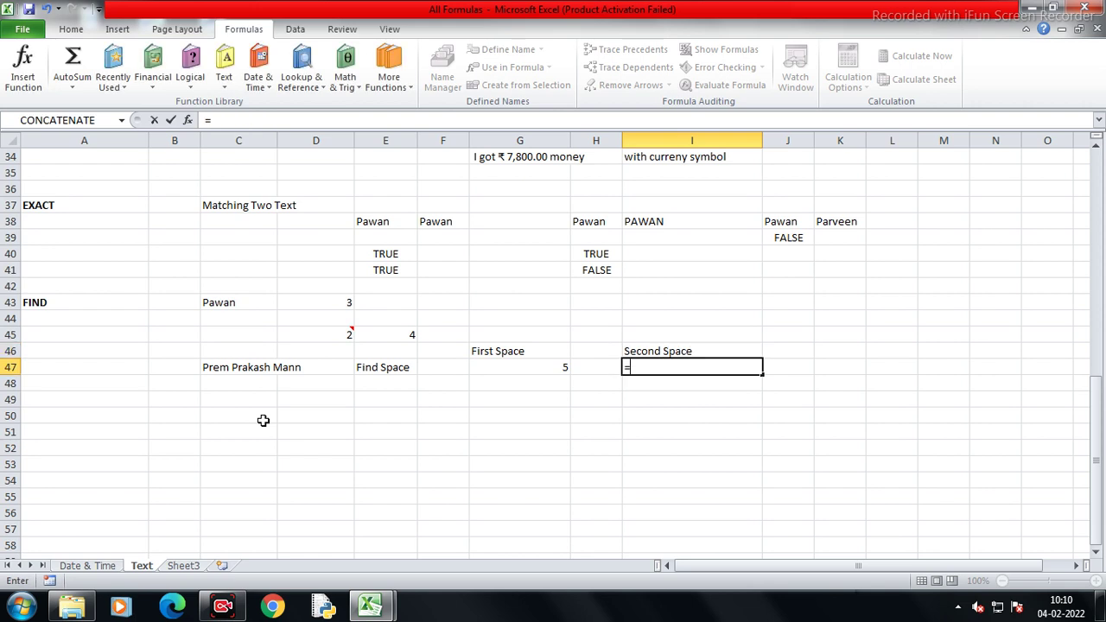
{"action": "type", "text": "fin"}
{"action": "key", "text": "Tab"}
{"action": "type", "text": "\" \","}
{"action": "key", "text": "Left"}
{"action": "key", "text": "Left"}
{"action": "key", "text": "Left"}
{"action": "type", "text": ","}
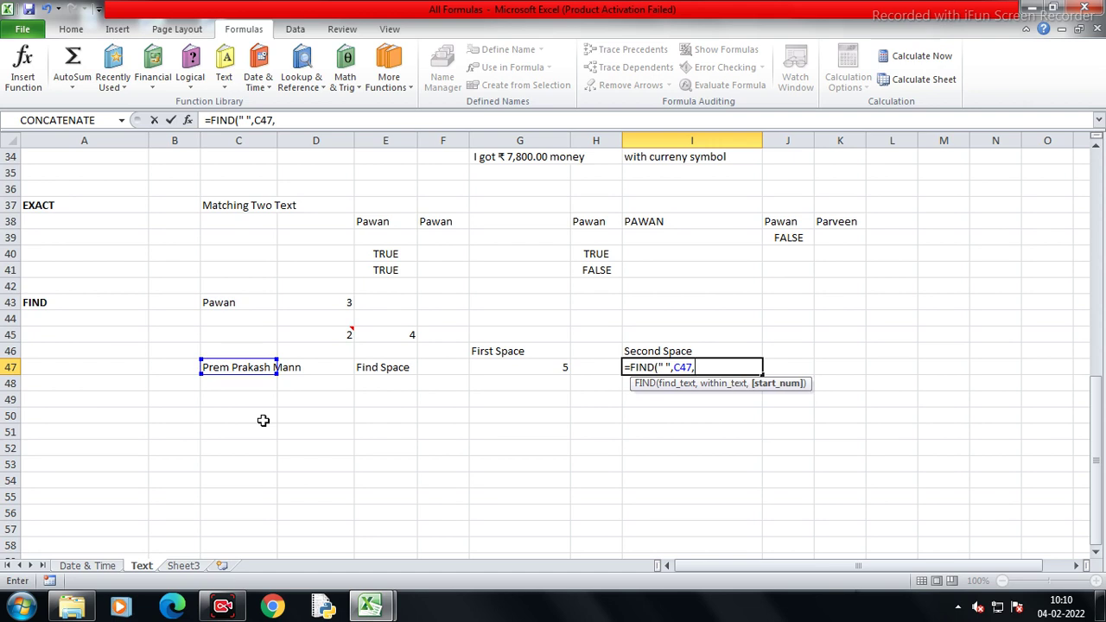
{"action": "key", "text": "Left"}
{"action": "key", "text": "Left"}
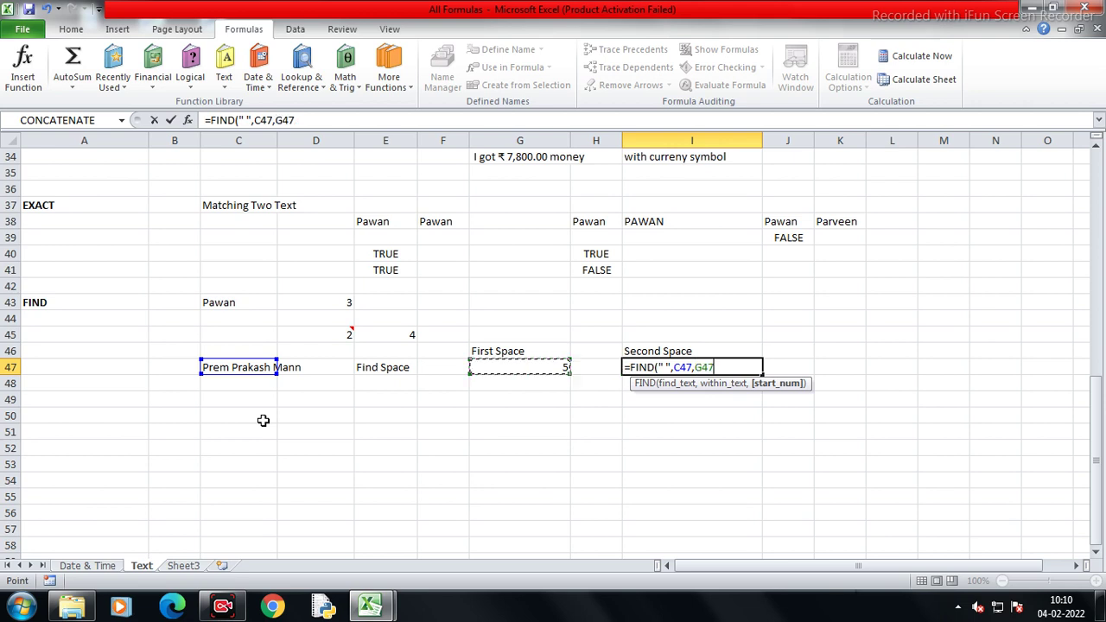
{"action": "type", "text": "+1"}
{"action": "type", "text": ")"}
{"action": "key", "text": "Return"}
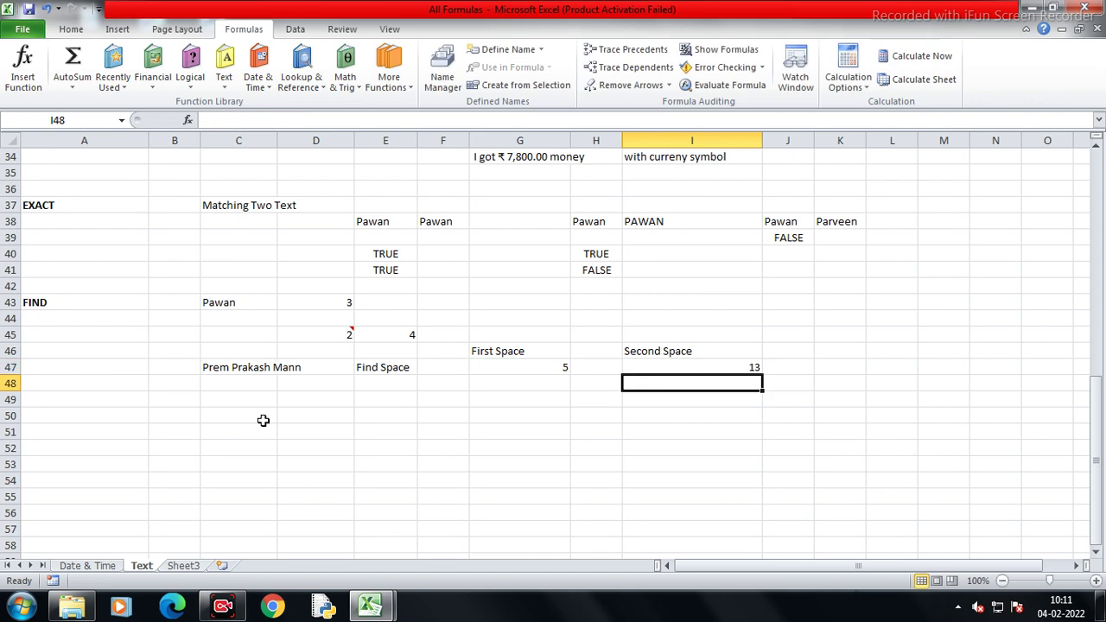
Review the second-space result and move to D49 for a new note
{"action": "key", "text": "Up"}
{"action": "key", "text": "Up"}
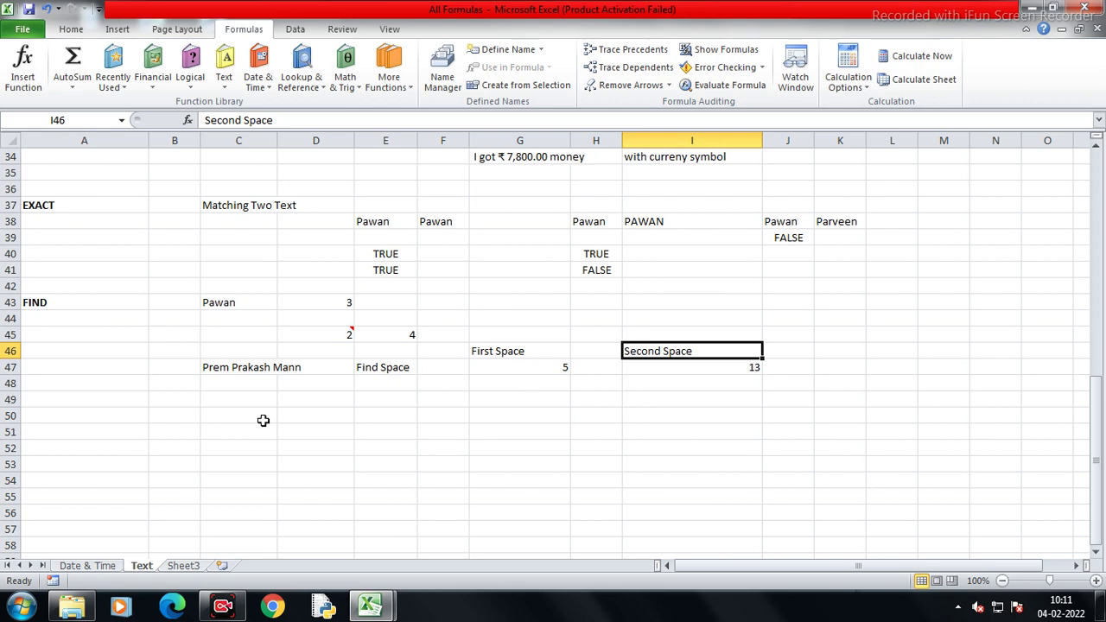
{"action": "key", "text": "Left"}
{"action": "key", "text": "Left"}
{"action": "key", "text": "Left"}
{"action": "key", "text": "Left"}
{"action": "key", "text": "Left"}
{"action": "key", "text": "Down"}
{"action": "key", "text": "Down"}
{"action": "key", "text": "Up"}
{"action": "key", "text": "Left"}
{"action": "key", "text": "Down"}
{"action": "key", "text": "Down"}
{"action": "key", "text": "Right"}
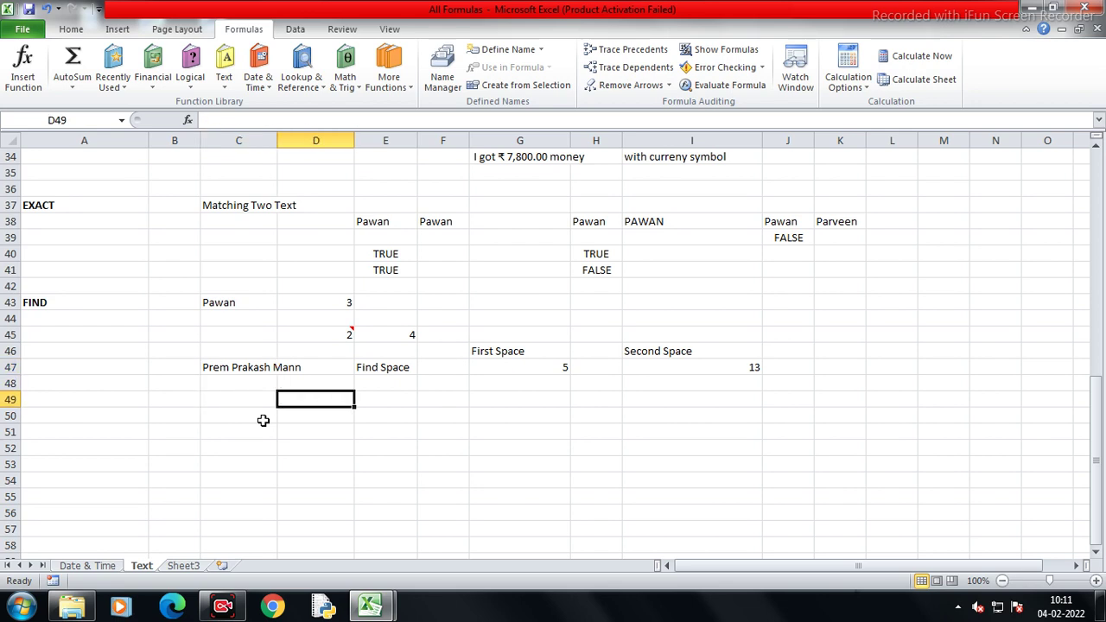
Write the note 'find all a' in D49
{"action": "type", "text": "f"}
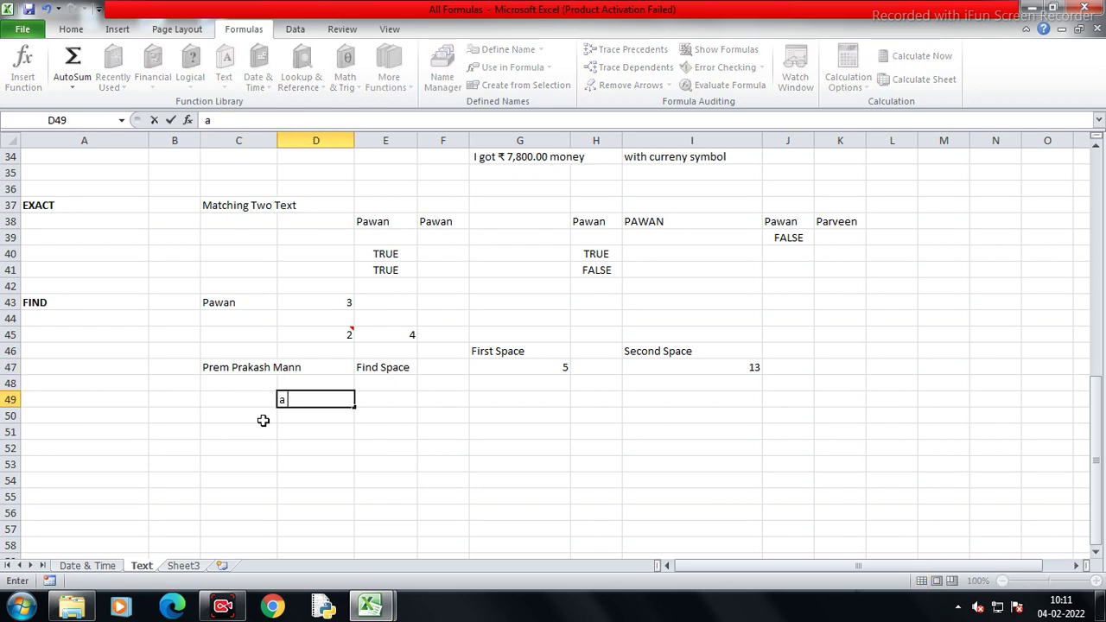
{"action": "type", "text": "ind a"}
{"action": "key", "text": "BackSpace"}
{"action": "type", "text": "all a"}
{"action": "key", "text": "Return"}
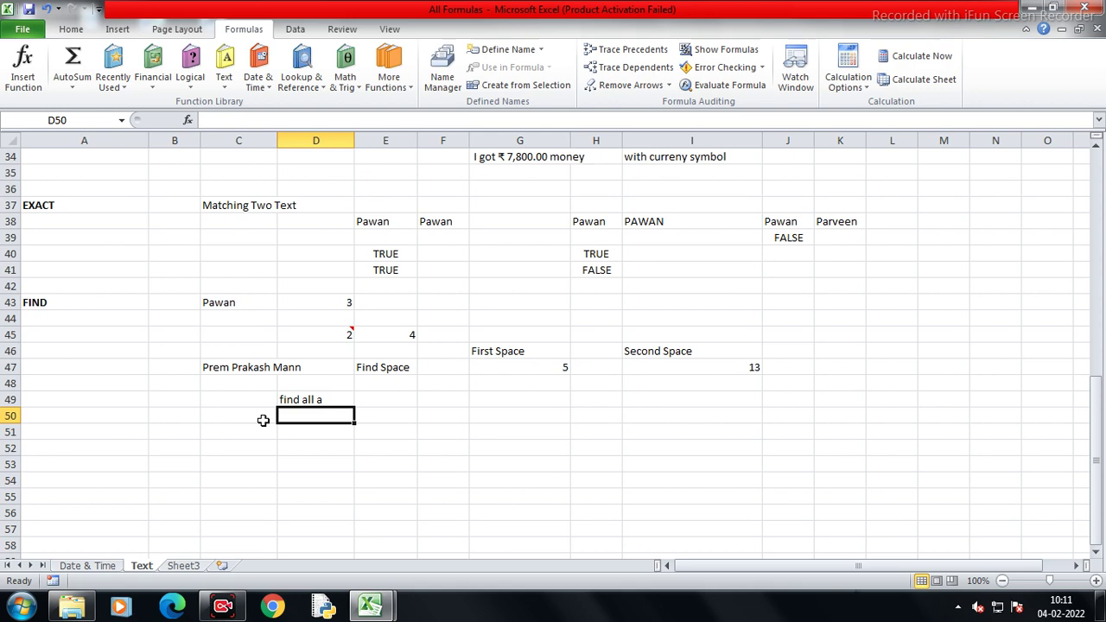
Enter =FIND("a",C47) in C49 to get the first 'a' at position 8
{"action": "key", "text": "Right"}
{"action": "left_click", "coordinate": [264, 420]}
{"action": "key", "text": "Up"}
{"action": "type", "text": "="}
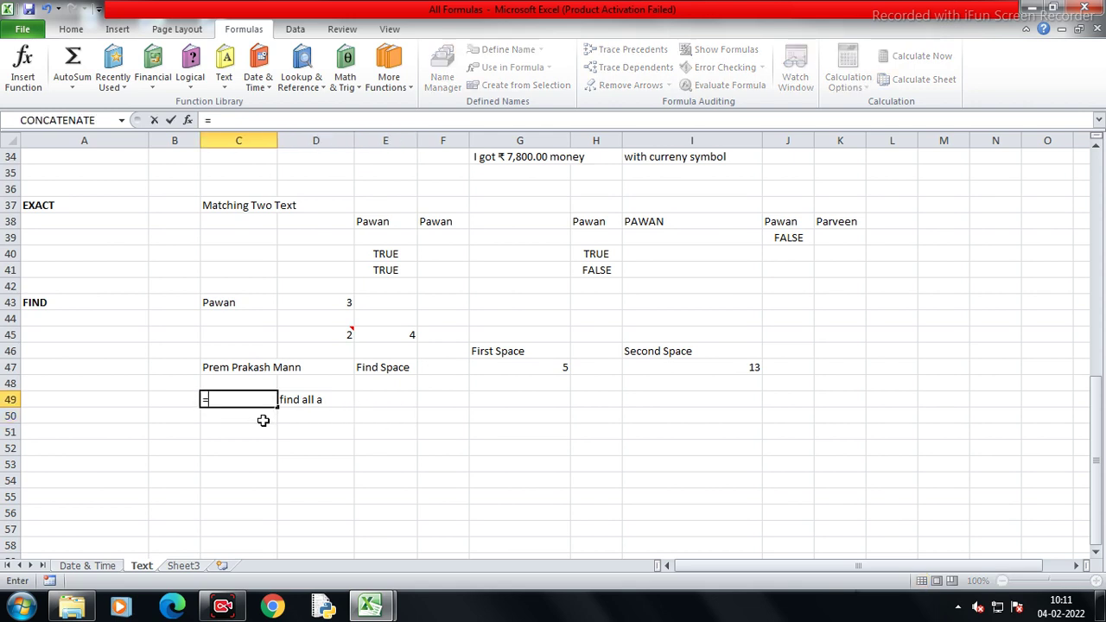
{"action": "type", "text": "fin"}
{"action": "key", "text": "Tab"}
{"action": "key", "text": "Up"}
{"action": "key", "text": "Up"}
{"action": "key", "text": "BackSpace"}
{"action": "key", "text": "BackSpace"}
{"action": "key", "text": "BackSpace"}
{"action": "type", "text": "\"a\","}
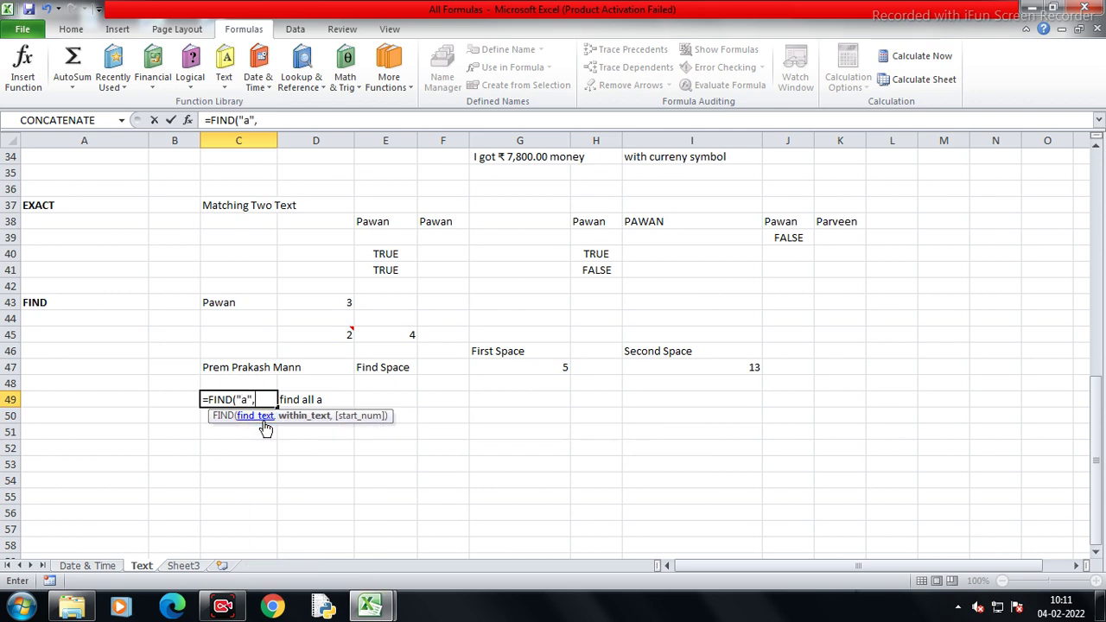
{"action": "key", "text": "Up"}
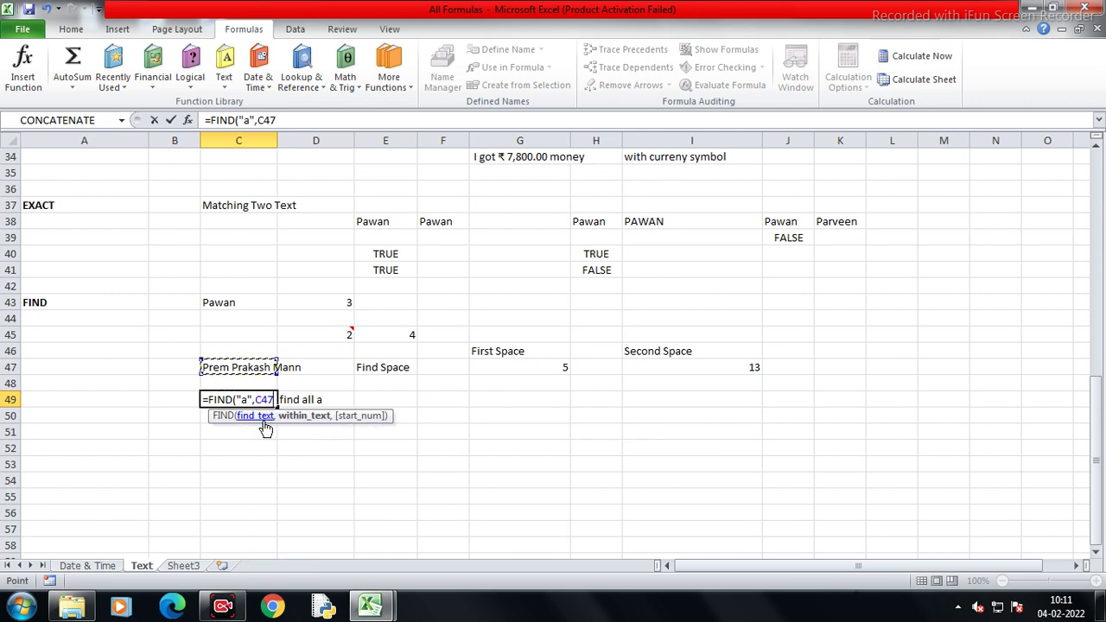
{"action": "type", "text": ","}
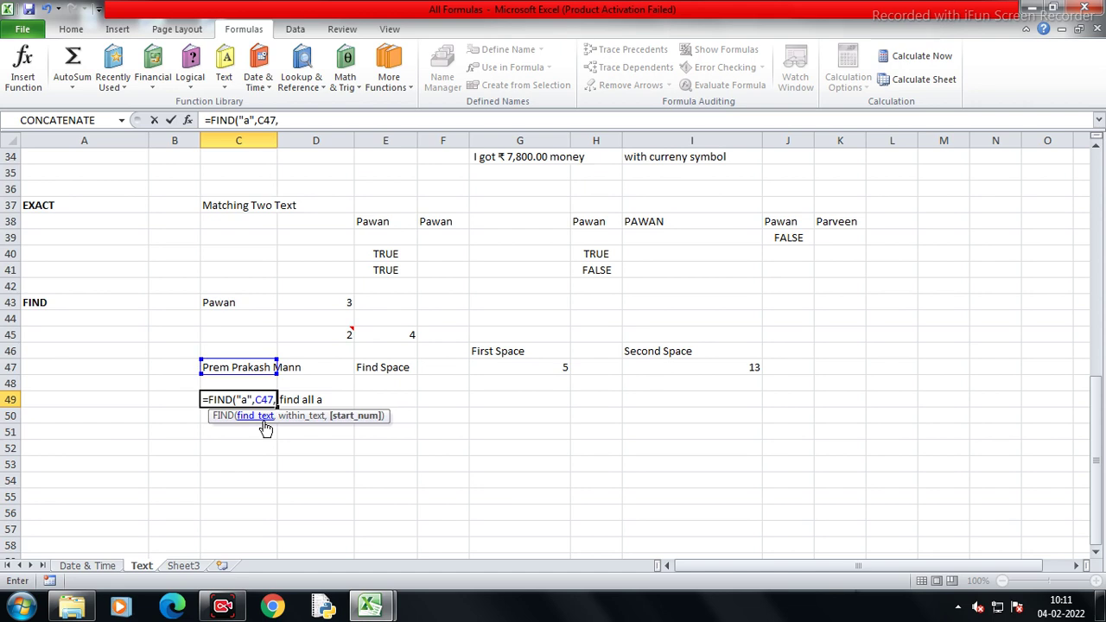
{"action": "key", "text": "BackSpace"}
{"action": "key", "text": "Return"}
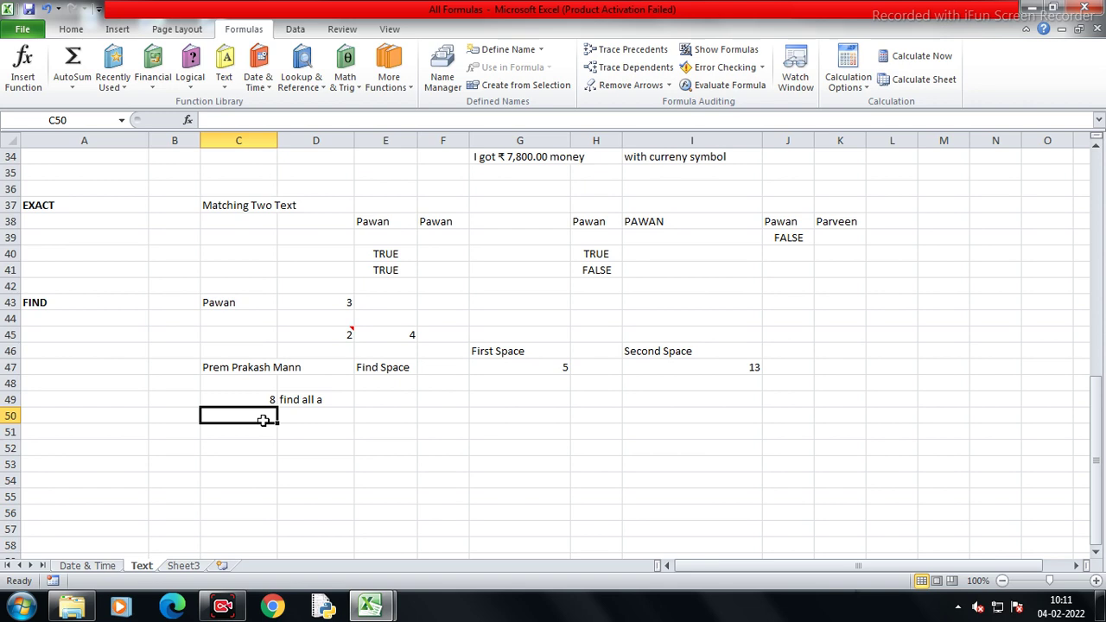
Enter =FIND("a",C47,C49+1) in C50 to find the next 'a' at 10
{"action": "type", "text": "=dfin"}
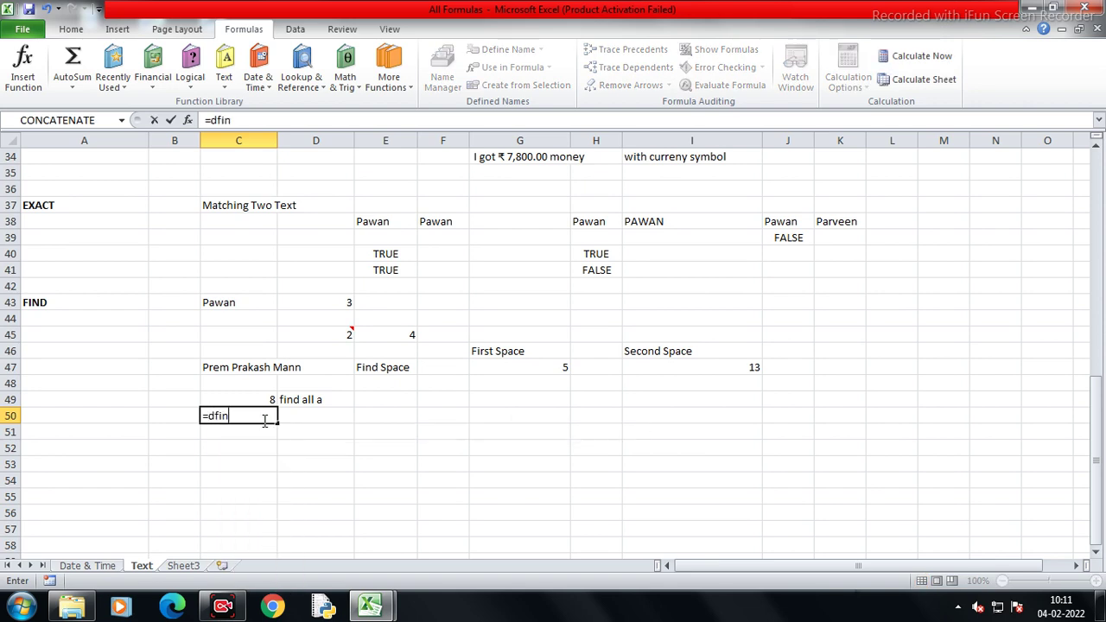
{"action": "key", "text": "BackSpace"}
{"action": "key", "text": "BackSpace"}
{"action": "key", "text": "BackSpace"}
{"action": "type", "text": "fin"}
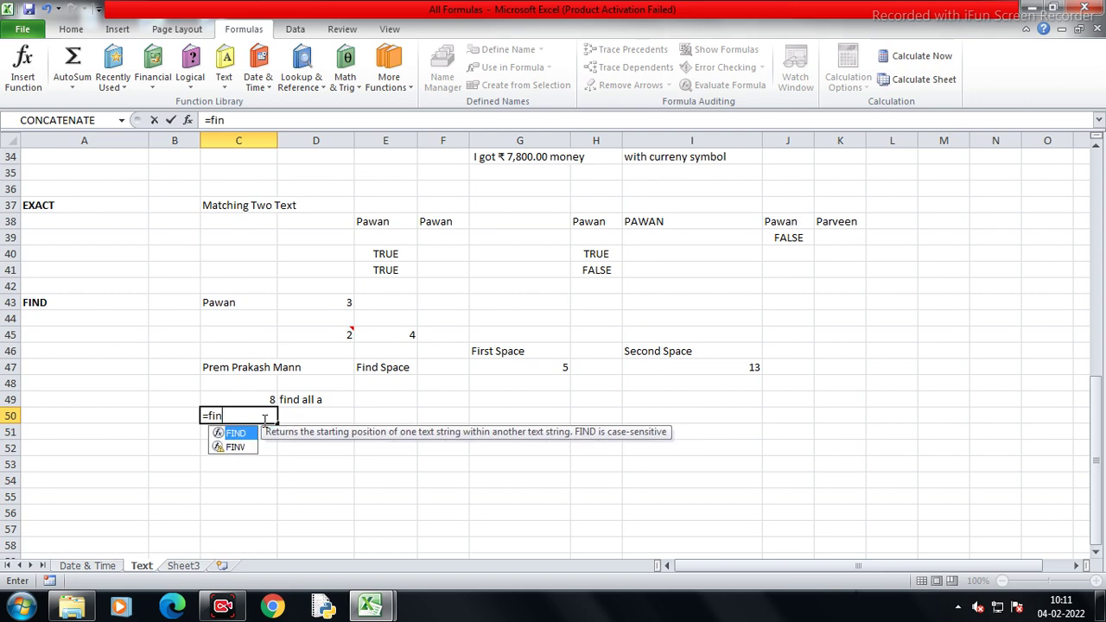
{"action": "key", "text": "Tab"}
{"action": "type", "text": "\"a\","}
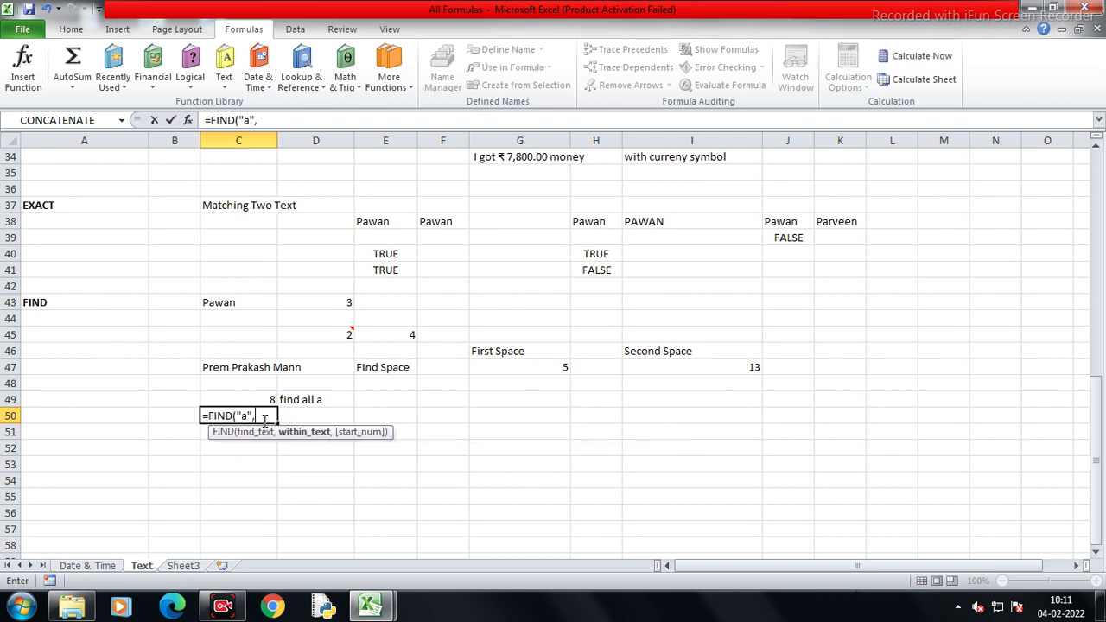
{"action": "key", "text": "Up"}
{"action": "key", "text": "Up"}
{"action": "key", "text": "Up"}
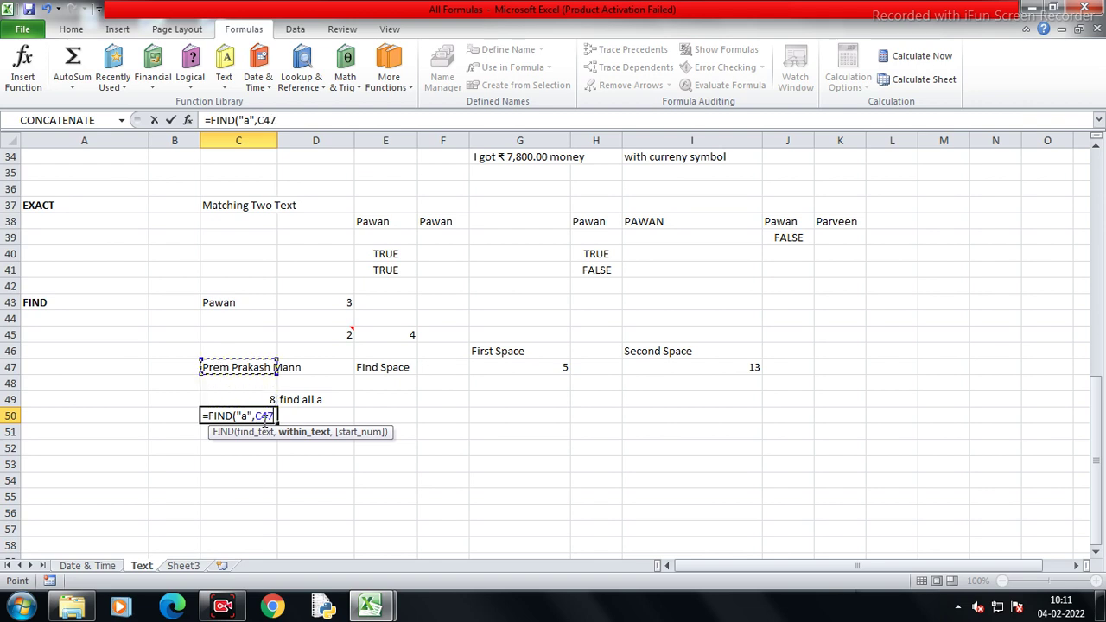
{"action": "type", "text": ","}
{"action": "key", "text": "Up"}
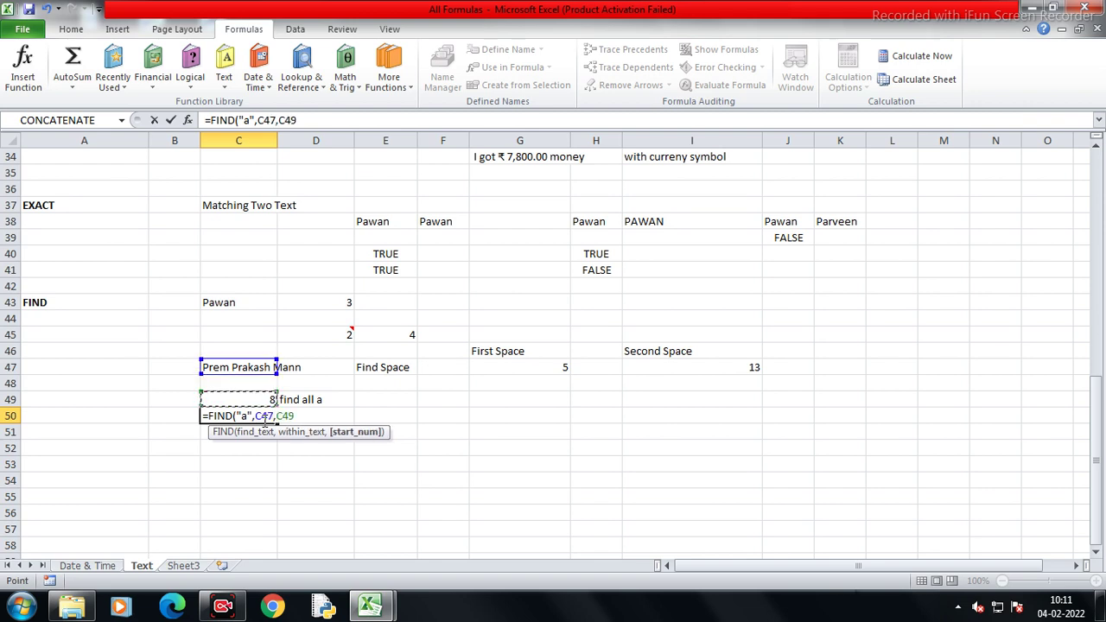
{"action": "type", "text": "+1"}
{"action": "key", "text": "Return"}
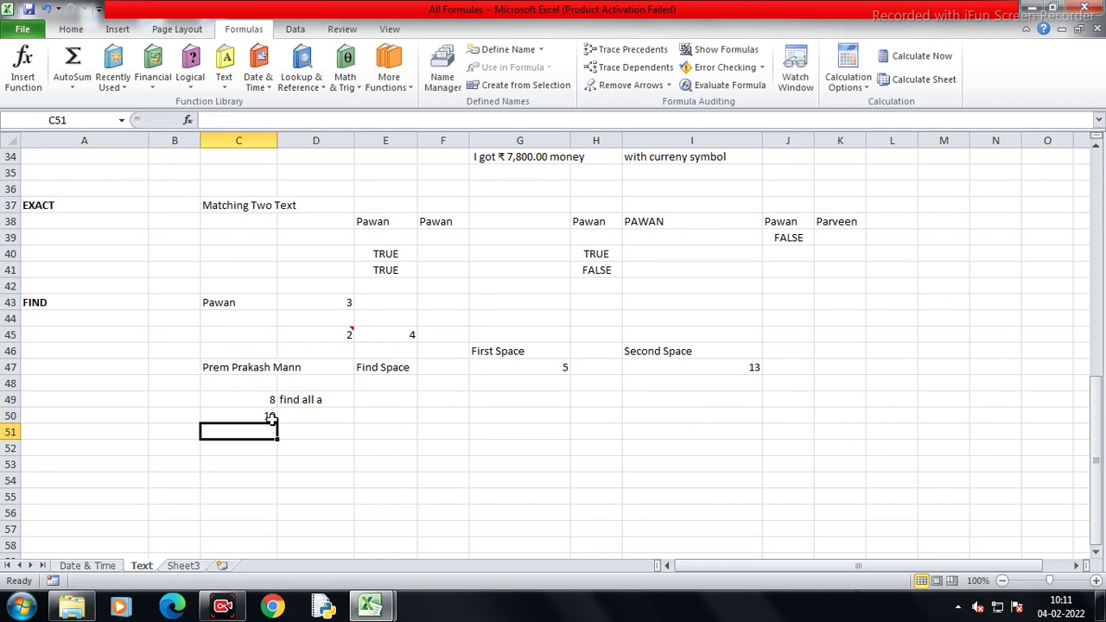
Copy the C50 formula into C51 and inspect its broken reference
{"action": "left_click", "coordinate": [268, 421]}
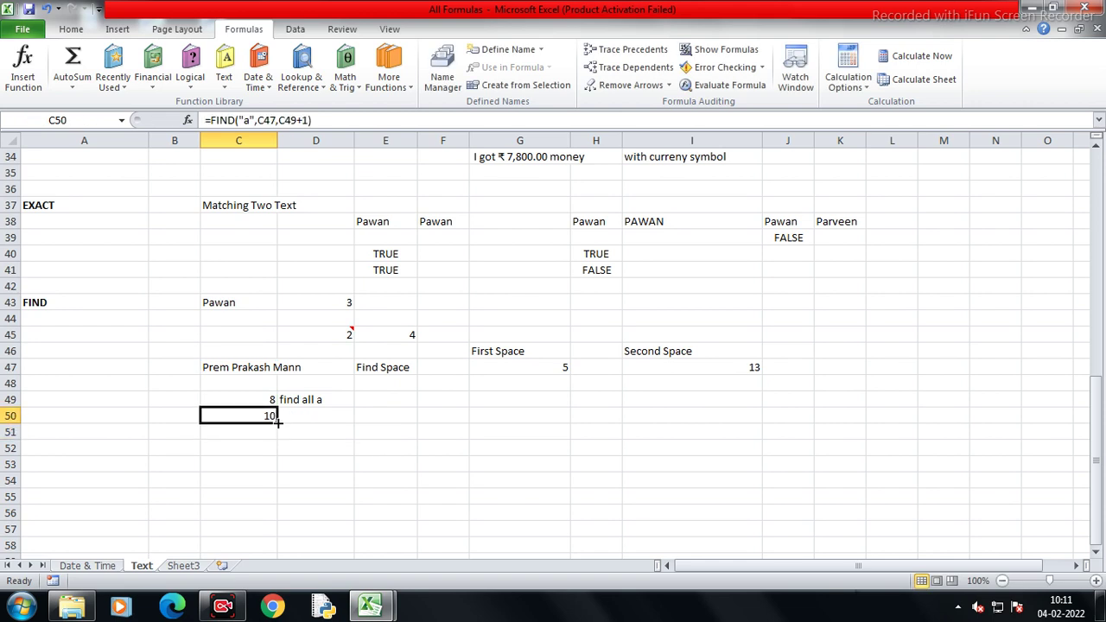
{"action": "left_click_drag", "start_coordinate": [277, 422], "coordinate": [275, 439]}
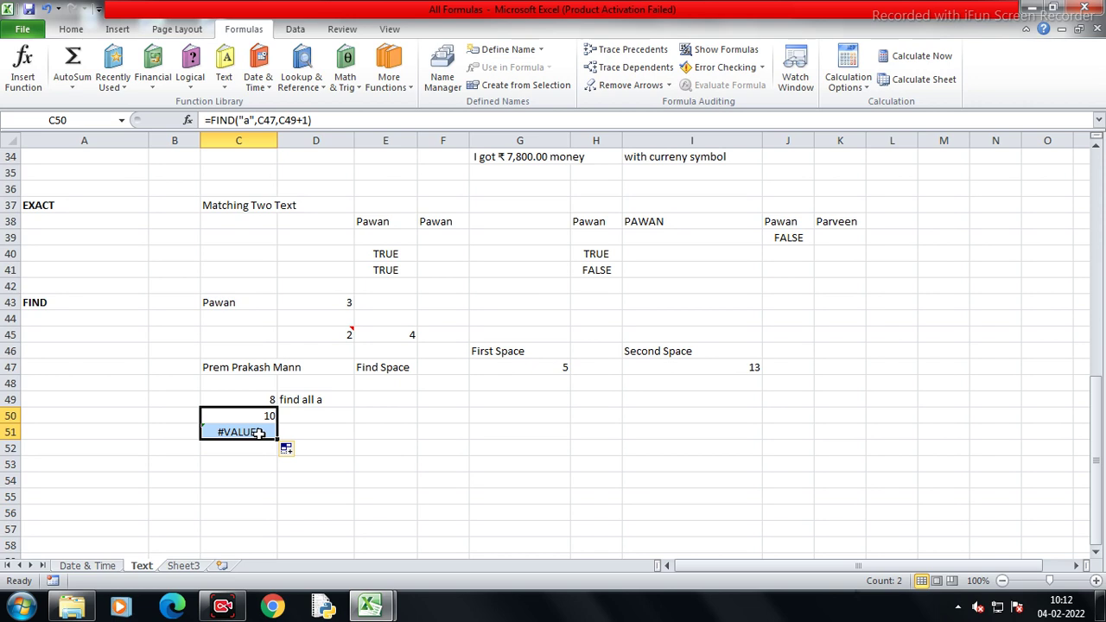
{"action": "double_click", "coordinate": [259, 433]}
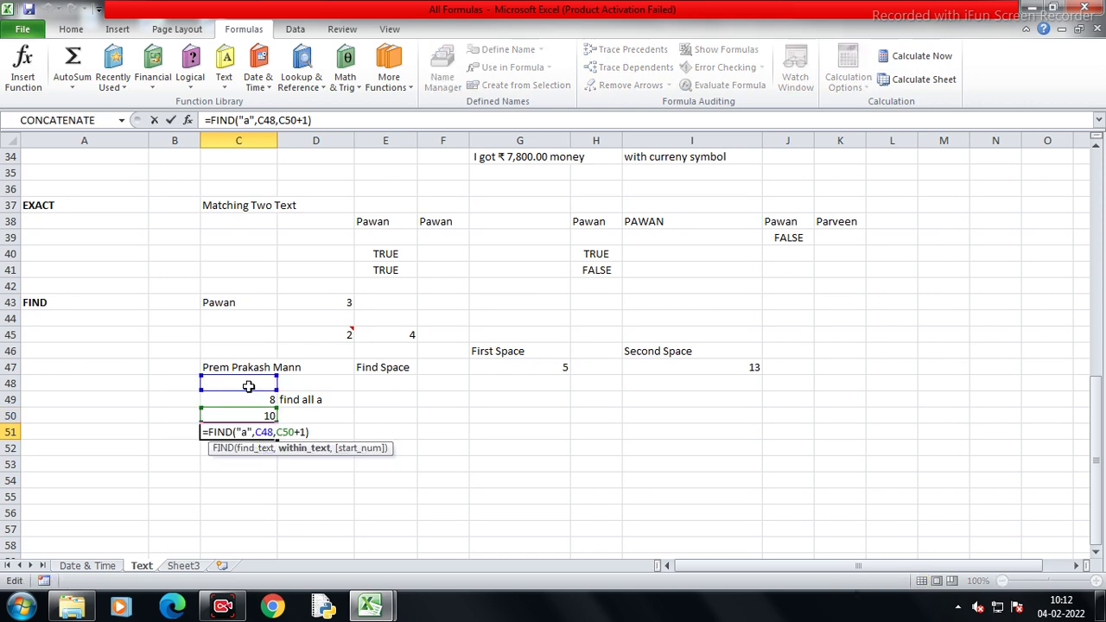
{"action": "key", "text": "Escape"}
Make C47 absolute ($C$47) in C50 and fill down to C52, giving 15 then #VALUE!
{"action": "left_click", "coordinate": [272, 416]}
{"action": "double_click", "coordinate": [269, 416]}
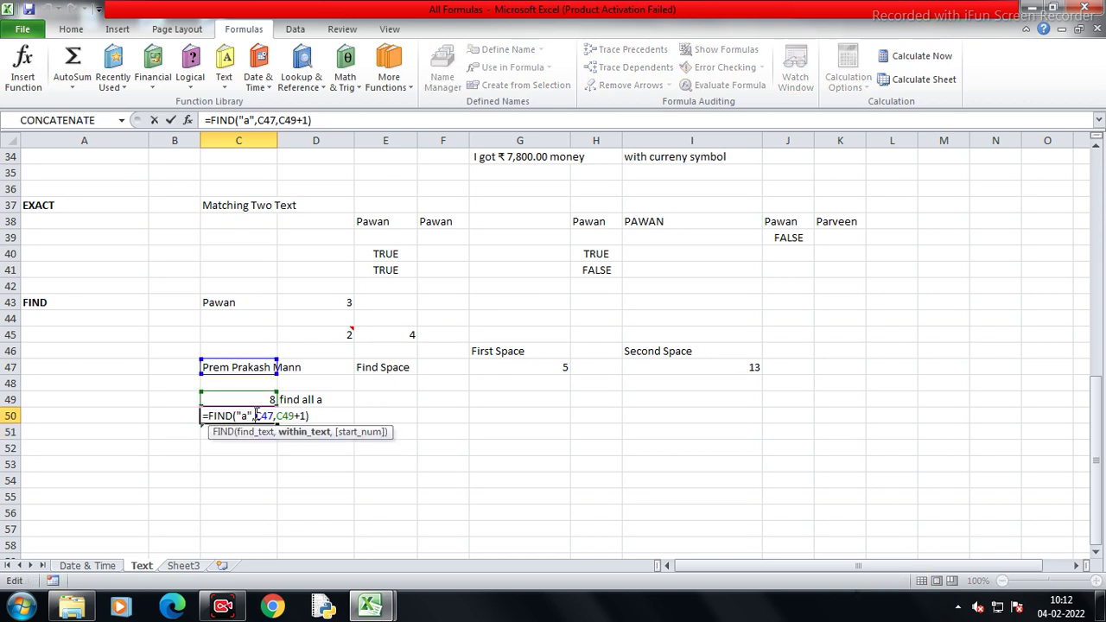
{"action": "left_click_drag", "start_coordinate": [275, 415], "coordinate": [255, 415]}
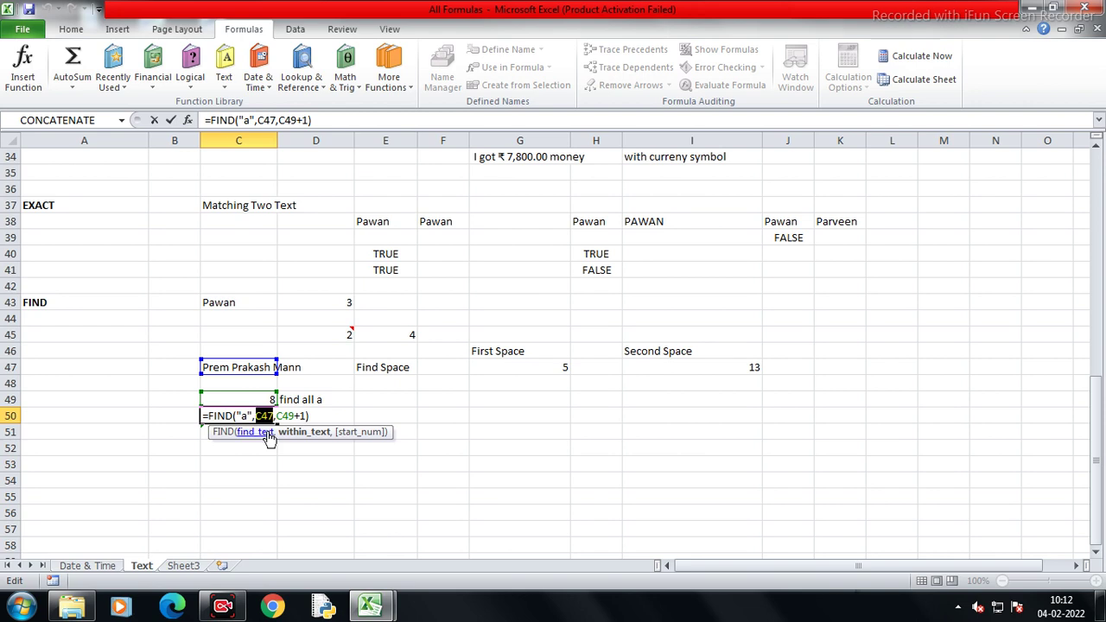
{"action": "key", "text": "F4"}
{"action": "key", "text": "Return"}
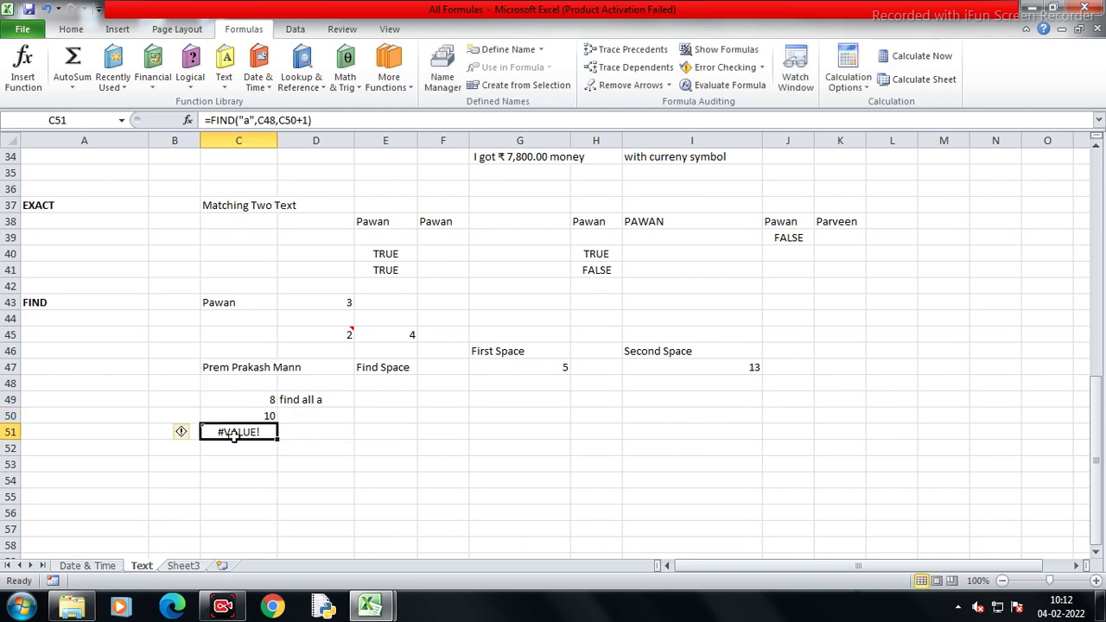
{"action": "left_click", "coordinate": [257, 416]}
{"action": "mouse_move", "coordinate": [277, 424]}
{"action": "left_mouse_down"}
{"action": "mouse_move", "coordinate": [283, 439]}
{"action": "mouse_move", "coordinate": [270, 451]}
{"action": "left_mouse_up"}
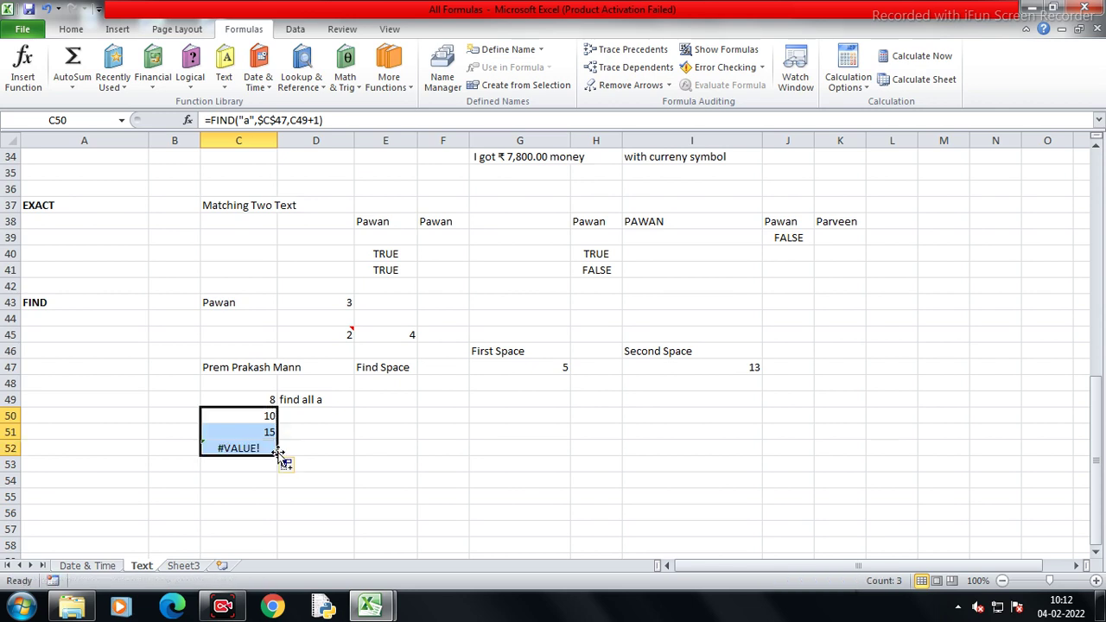
{"action": "left_click", "coordinate": [268, 448]}
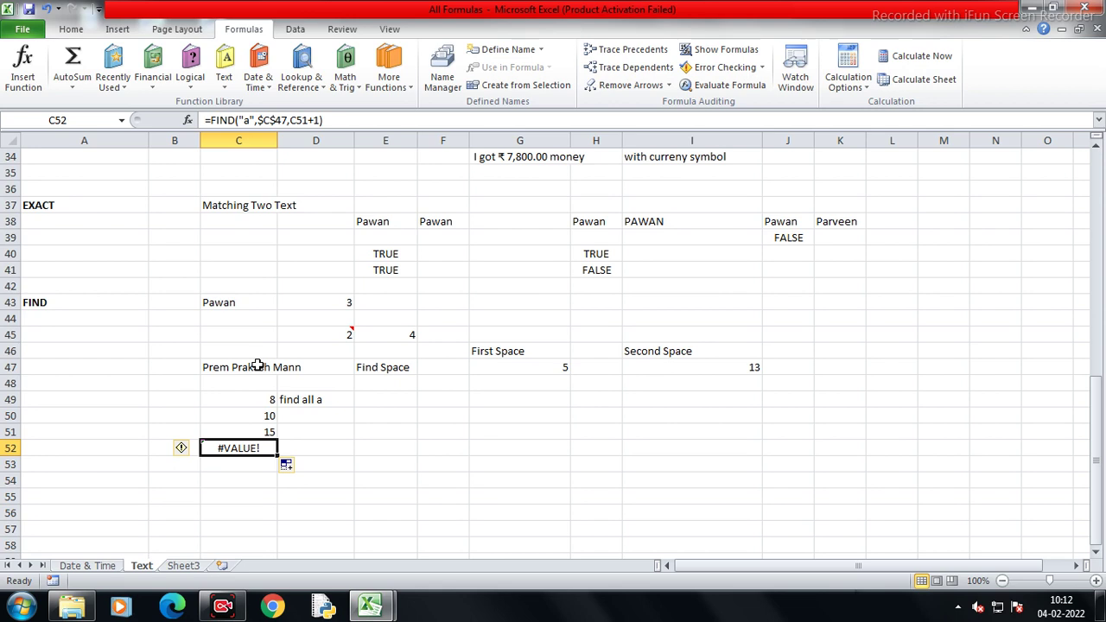
{"action": "left_click", "coordinate": [249, 401]}
{"action": "left_click", "coordinate": [188, 399]}
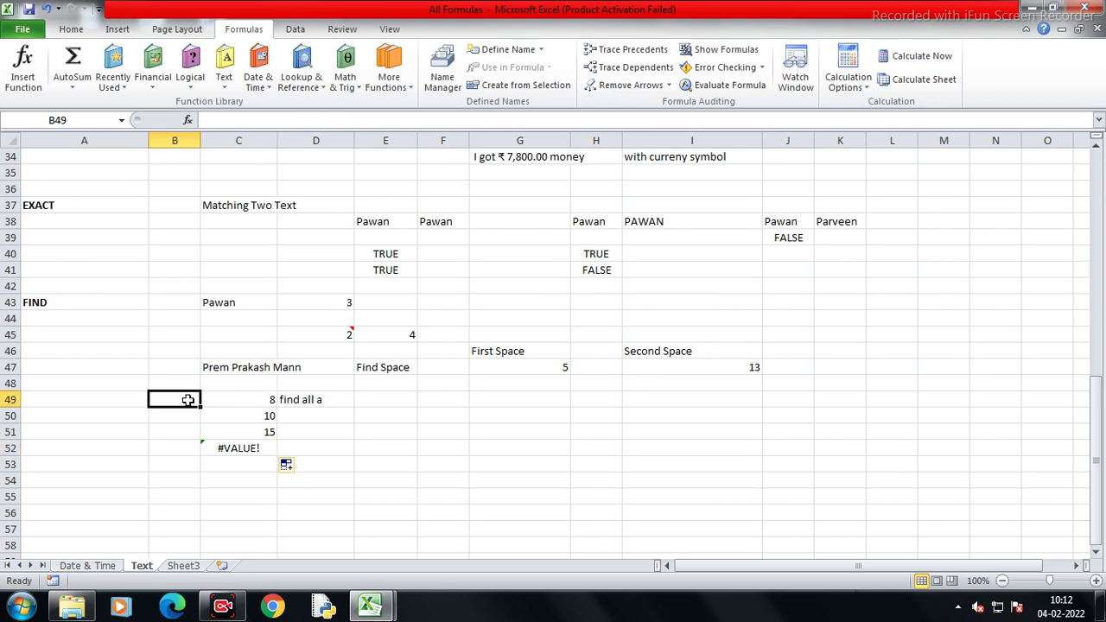
Type First, Second and Third into B49, B50 and B51 beside the found positions
{"action": "type", "text": "Firsy"}
{"action": "key", "text": "BackSpace"}
{"action": "type", "text": "t"}
{"action": "key", "text": "Return"}
{"action": "type", "text": "Secco"}
{"action": "key", "text": "BackSpace"}
{"action": "key", "text": "BackSpace"}
{"action": "type", "text": "onfd"}
{"action": "key", "text": "BackSpace"}
{"action": "key", "text": "BackSpace"}
{"action": "type", "text": "d"}
{"action": "key", "text": "Return"}
{"action": "type", "text": "Thiu"}
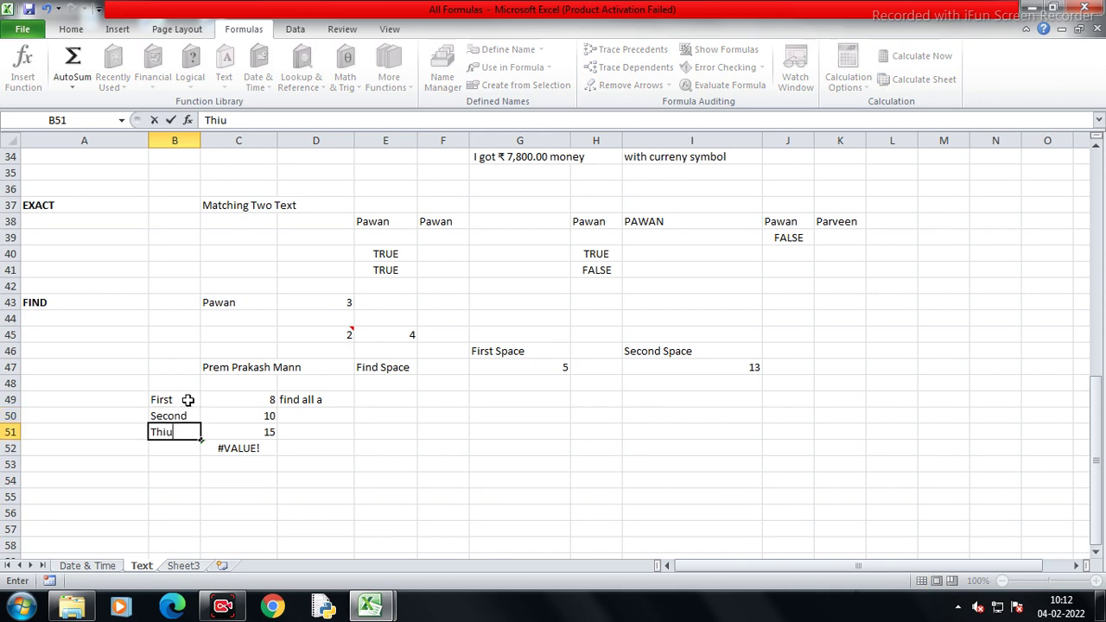
{"action": "key", "text": "BackSpace"}
{"action": "type", "text": "rd"}
{"action": "key", "text": "Return"}
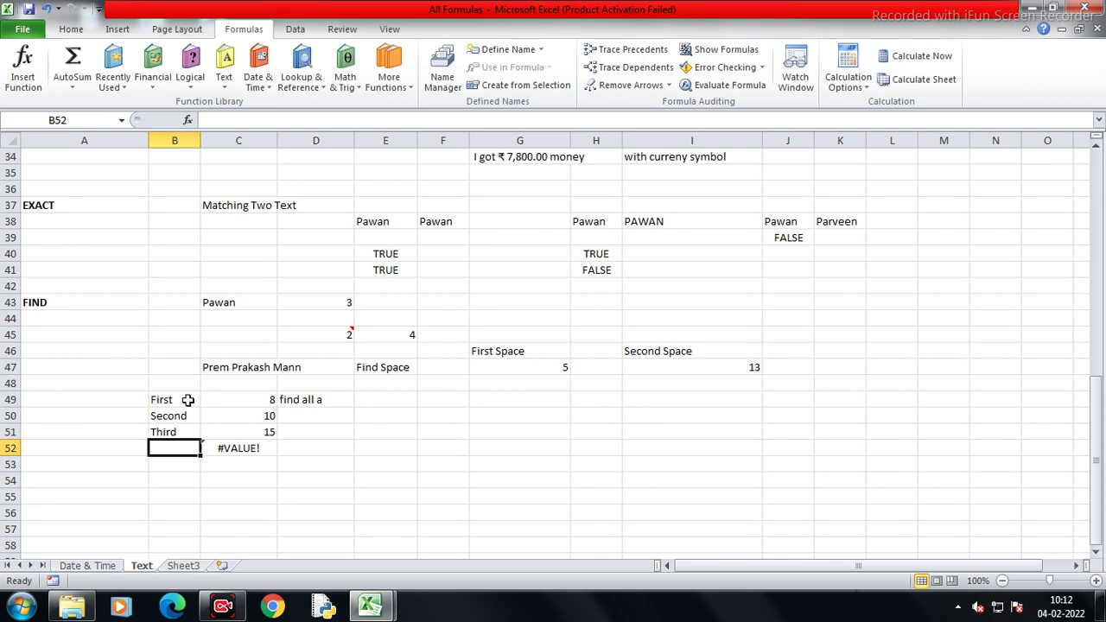
{"action": "key", "text": "Right"}
{"action": "key", "text": "Right"}
{"action": "key", "text": "Right"}
{"action": "key", "text": "Right"}
{"action": "key", "text": "Up"}
{"action": "key", "text": "Left"}
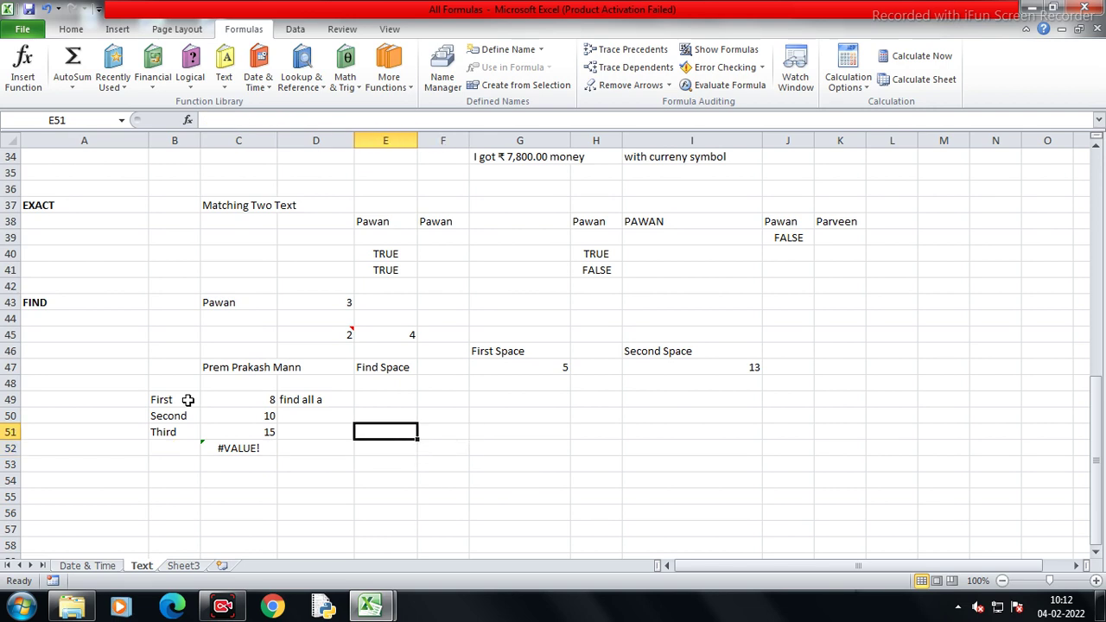
Enter a second full name in E49, correcting the surname
{"action": "key", "text": "Up"}
{"action": "key", "text": "Up"}
{"action": "type", "text": "Tamma"}
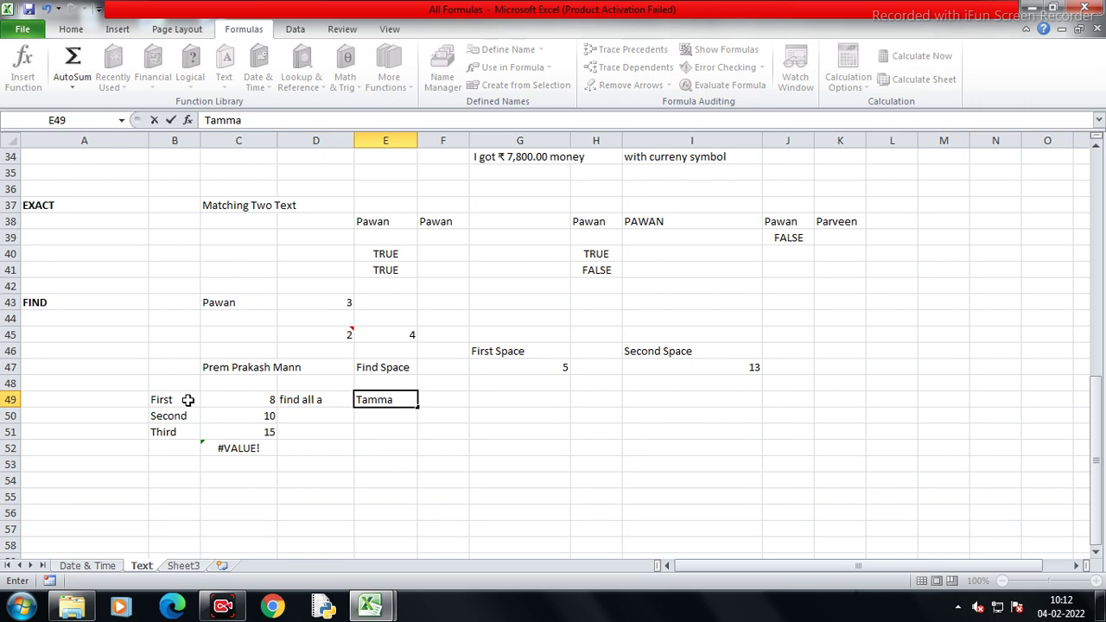
{"action": "type", "text": "na"}
{"action": "type", "text": " Ma"}
{"action": "type", "text": "he"}
{"action": "key", "text": "BackSpace"}
{"action": "key", "text": "BackSpace"}
{"action": "type", "text": "he"}
{"action": "key", "text": "BackSpace"}
{"action": "key", "text": "BackSpace"}
{"action": "key", "text": "BackSpace"}
{"action": "key", "text": "BackSpace"}
{"action": "key", "text": "BackSpace"}
{"action": "type", "text": "Chau"}
{"action": "type", "text": "dhary"}
{"action": "key", "text": "Return"}
{"action": "key", "text": "Return"}
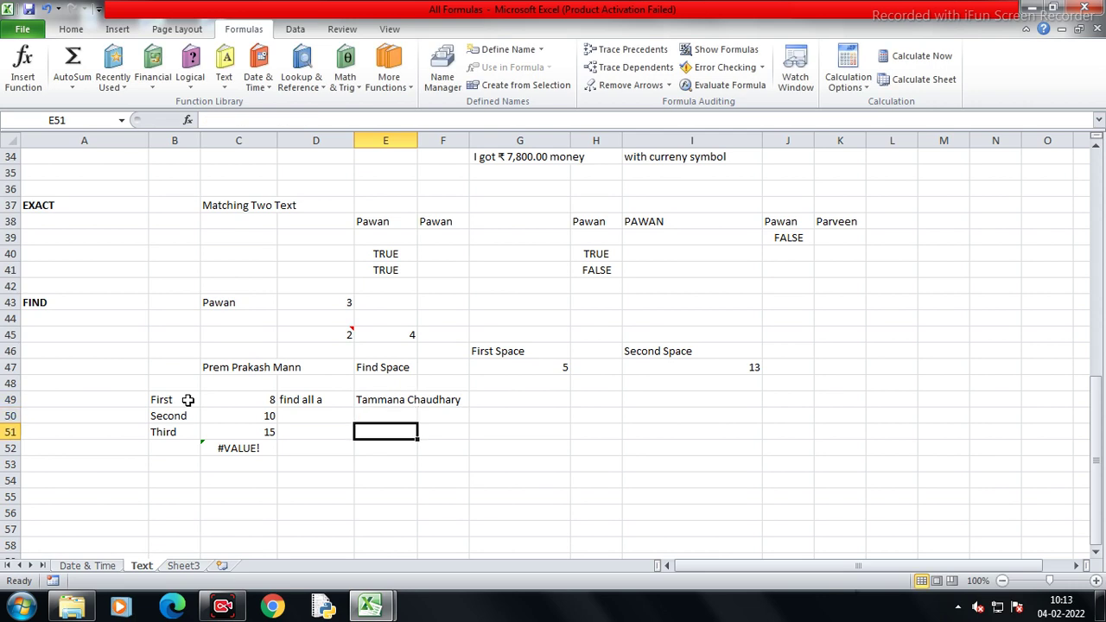
Label E51 as First, fixing the typo
{"action": "type", "text": "Firsyt"}
{"action": "key", "text": "BackSpace"}
{"action": "key", "text": "BackSpace"}
{"action": "type", "text": "t"}
{"action": "key", "text": "Tab"}
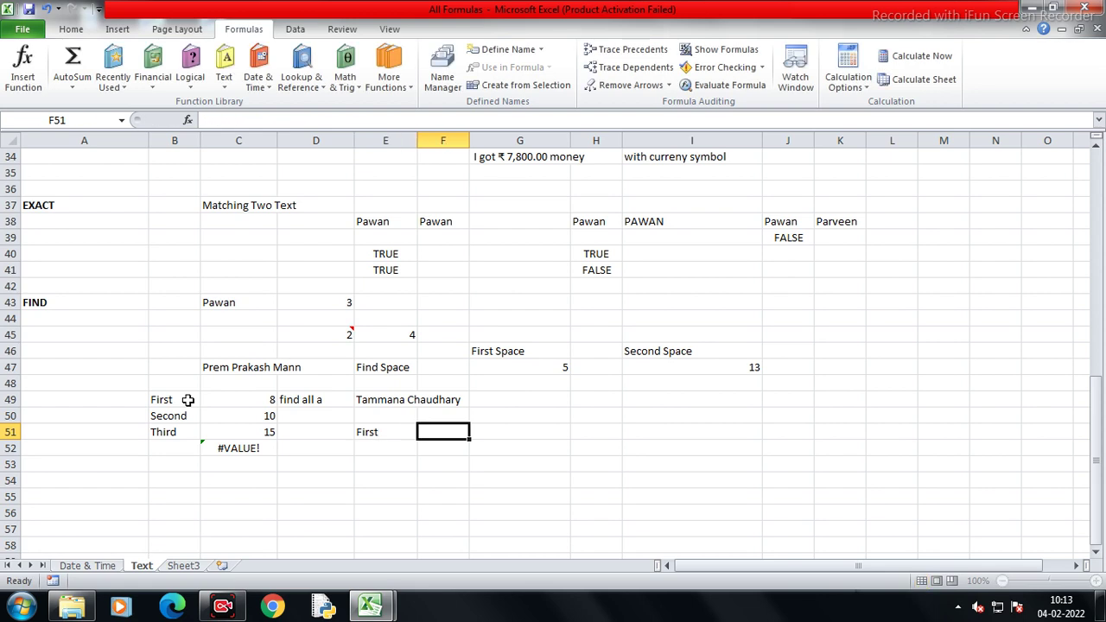
Enter =FIND("a",E49) in F51, returning 2 for the first "a"
{"action": "type", "text": "=fin"}
{"action": "key", "text": "Tab"}
{"action": "type", "text": "\"a\",F50"}
{"action": "key", "text": "Left"}
{"action": "key", "text": "Up"}
{"action": "type", "text": ","}
{"action": "key", "text": "BackSpace"}
{"action": "type", "text": ")"}
{"action": "key", "text": "Return"}
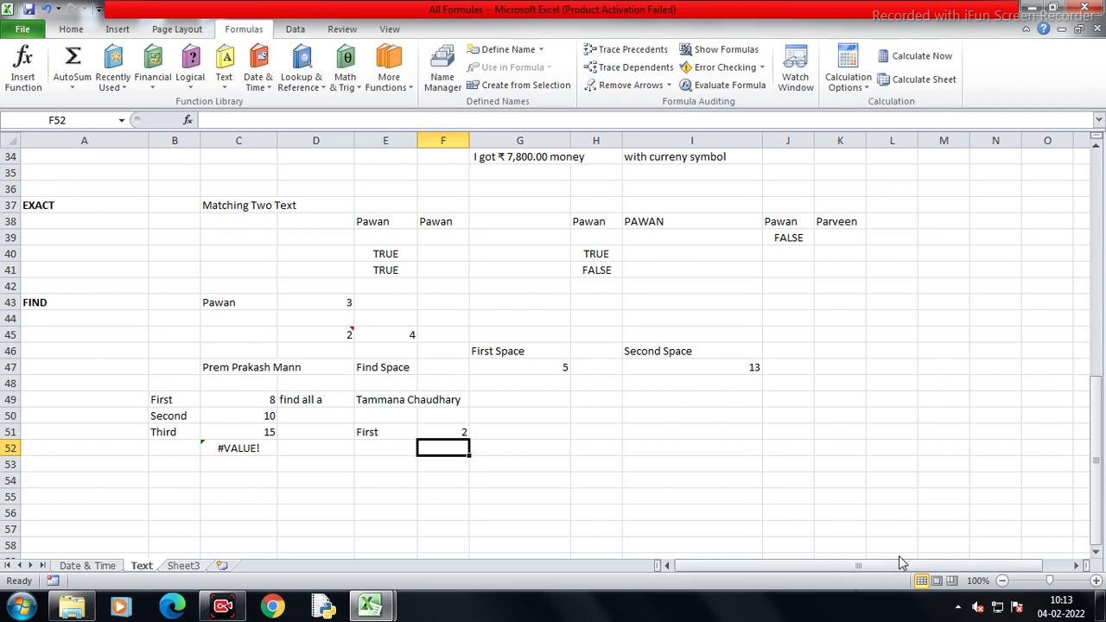
Label E52 Second and enter a FIND formula in F52 starting after the previous "a" position (+1)
{"action": "key", "text": "Left"}
{"action": "type", "text": "Second"}
{"action": "key", "text": "Right"}
{"action": "type", "text": "=FIND("}
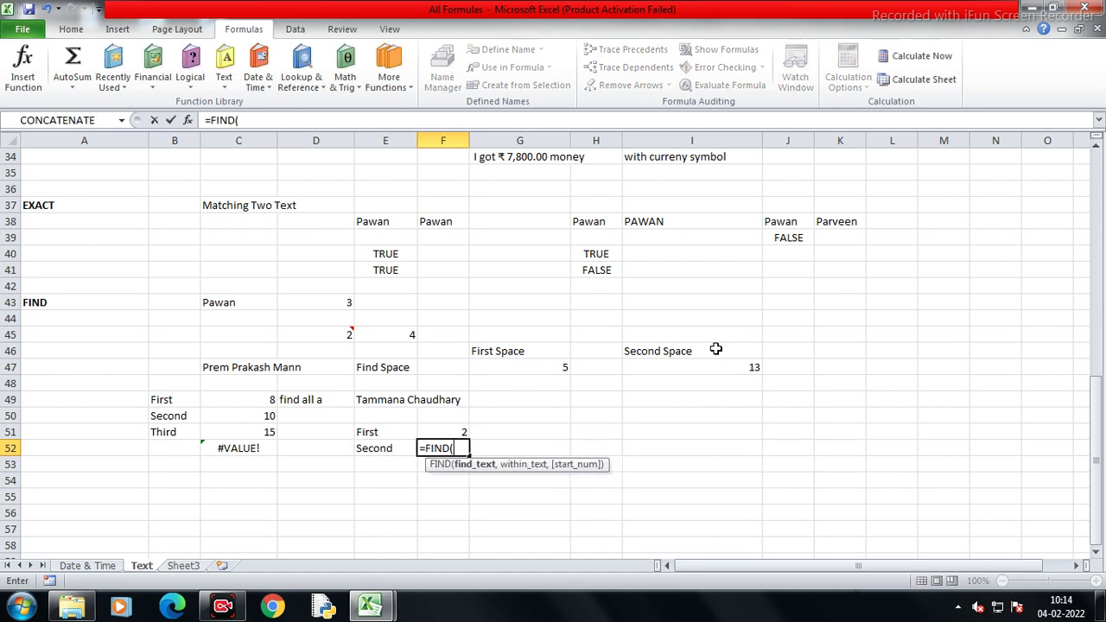
{"action": "type", "text": "\"a\","}
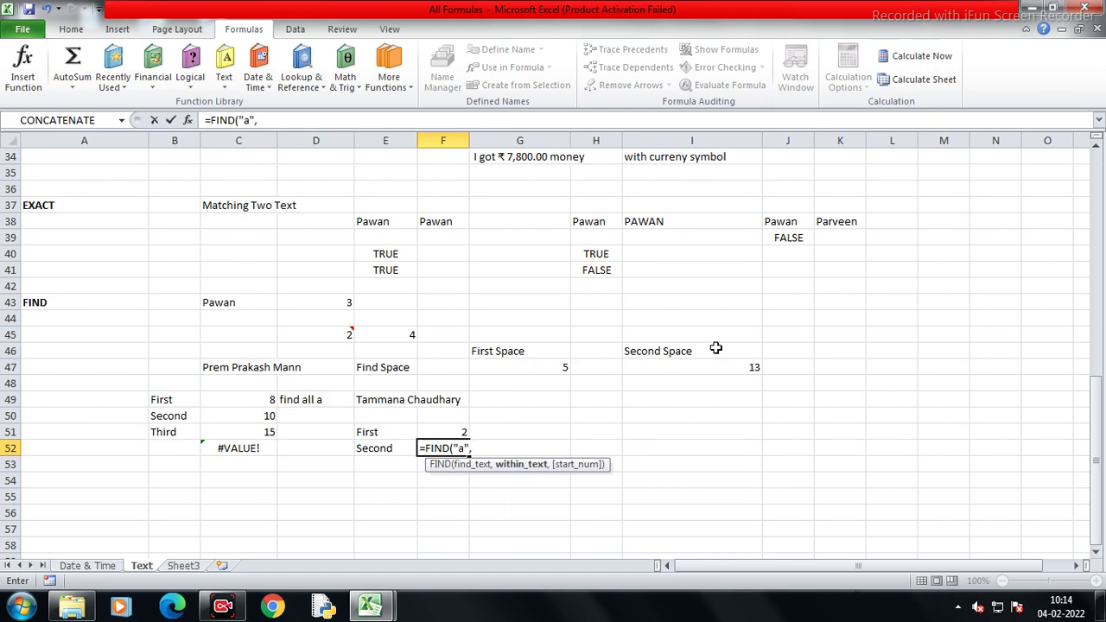
{"action": "key", "text": "Up"}
{"action": "key", "text": "Up"}
{"action": "key", "text": "Up"}
{"action": "key", "text": "Left"}
{"action": "type", "text": ","}
{"action": "key", "text": "Up"}
{"action": "type", "text": "+1"}
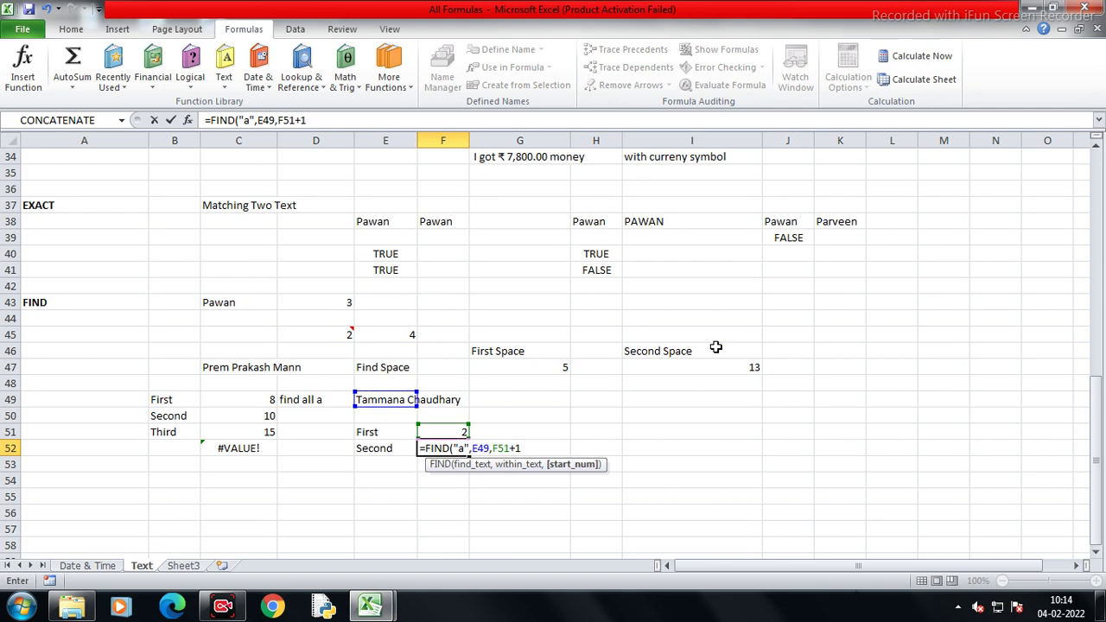
{"action": "key", "text": "ctrl+Return"}
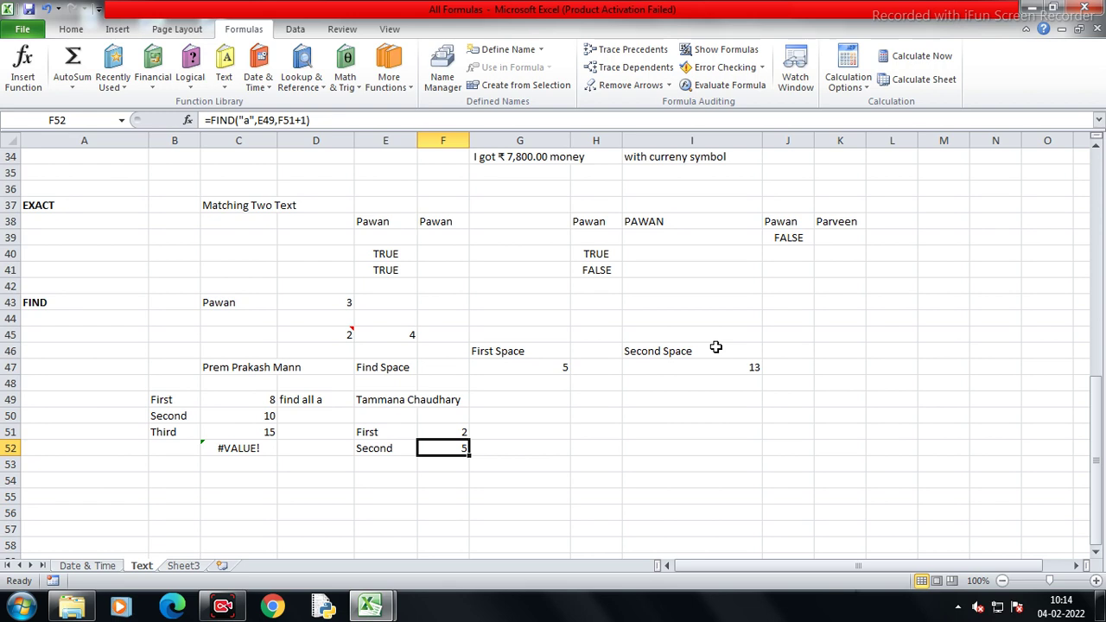
Make the E49 reference absolute ($E$49) and fill the F52 formula down to F56
{"action": "key", "text": "F2"}
{"action": "key", "text": "Left"}
{"action": "key", "text": "Left"}
{"action": "key", "text": "Left"}
{"action": "key", "text": "Left"}
{"action": "key", "text": "shift+Left"}
{"action": "key", "text": "shift+Left"}
{"action": "key", "text": "shift+Left"}
{"action": "key", "text": "F4"}
{"action": "key", "text": "ctrl+Return"}
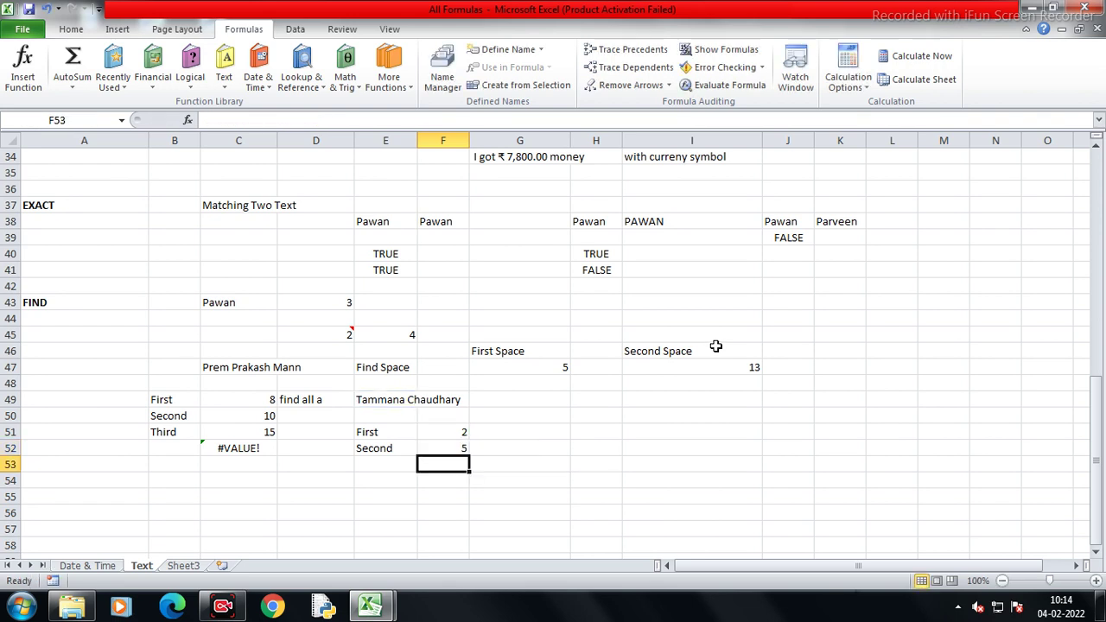
{"action": "left_click_drag", "start_coordinate": [468, 457], "coordinate": [474, 492]}
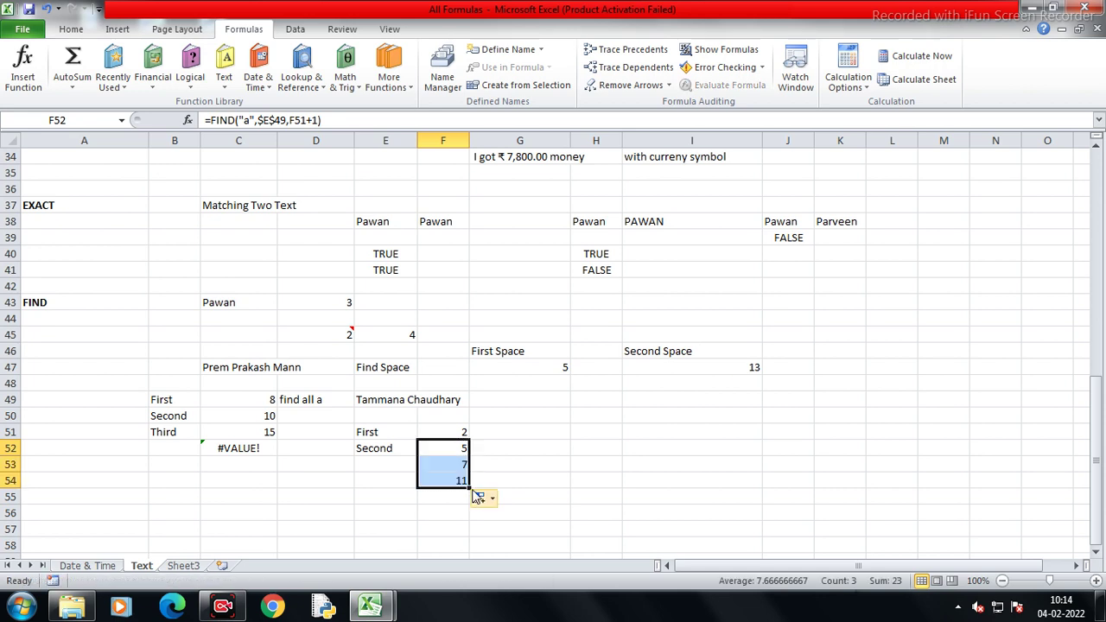
{"action": "left_click_drag", "start_coordinate": [469, 489], "coordinate": [472, 516]}
Label E53:E55 as Third, Forth and Fifth
{"action": "scroll", "coordinate": [473, 510], "scroll_direction": "down", "scroll_amount": 3}
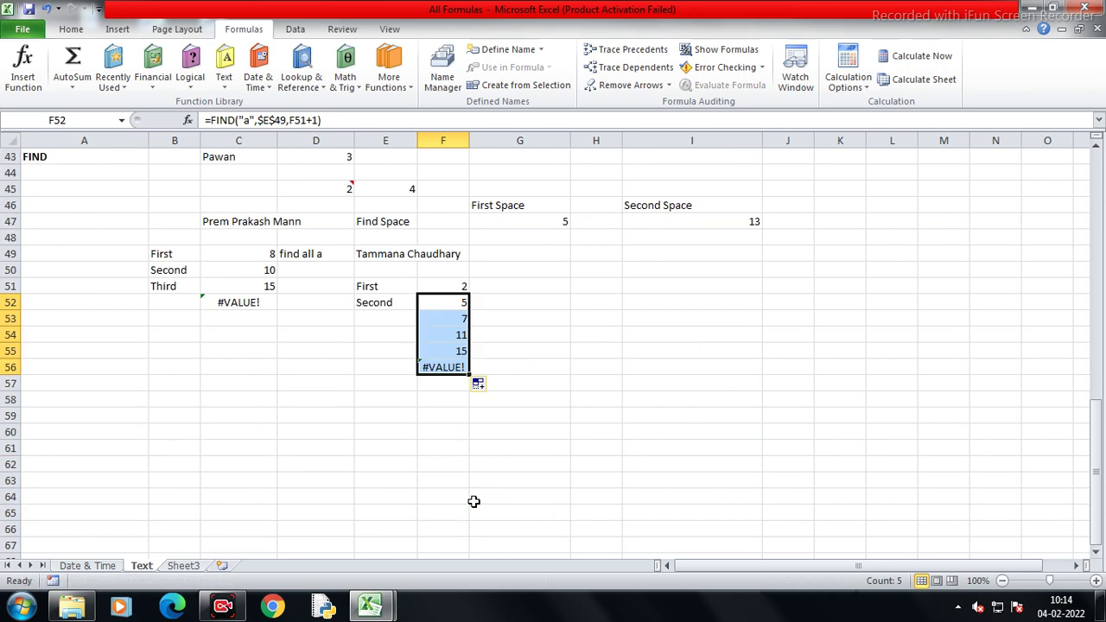
{"action": "left_click", "coordinate": [450, 368]}
{"action": "left_click", "coordinate": [395, 316]}
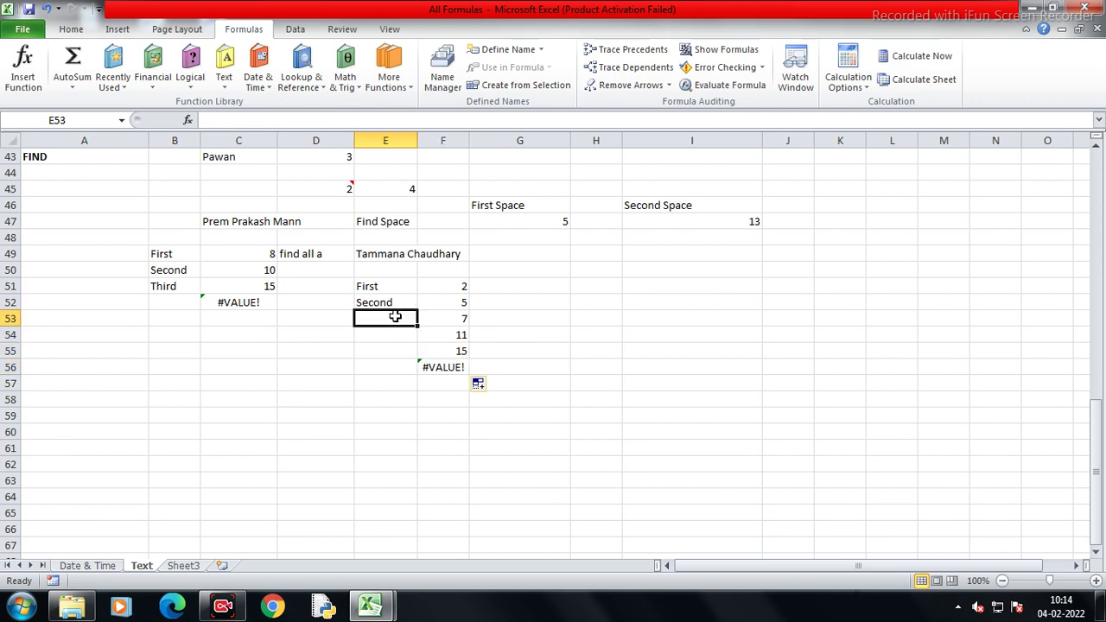
{"action": "type", "text": "Third"}
{"action": "key", "text": "Return"}
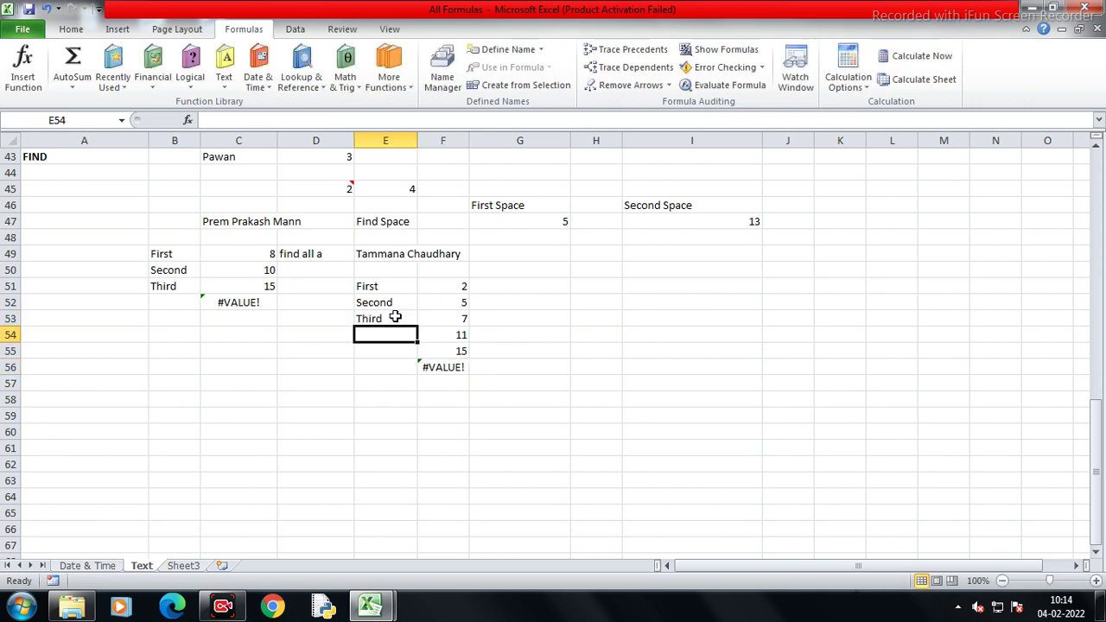
{"action": "type", "text": "Forth"}
{"action": "key", "text": "Return"}
{"action": "type", "text": "F"}
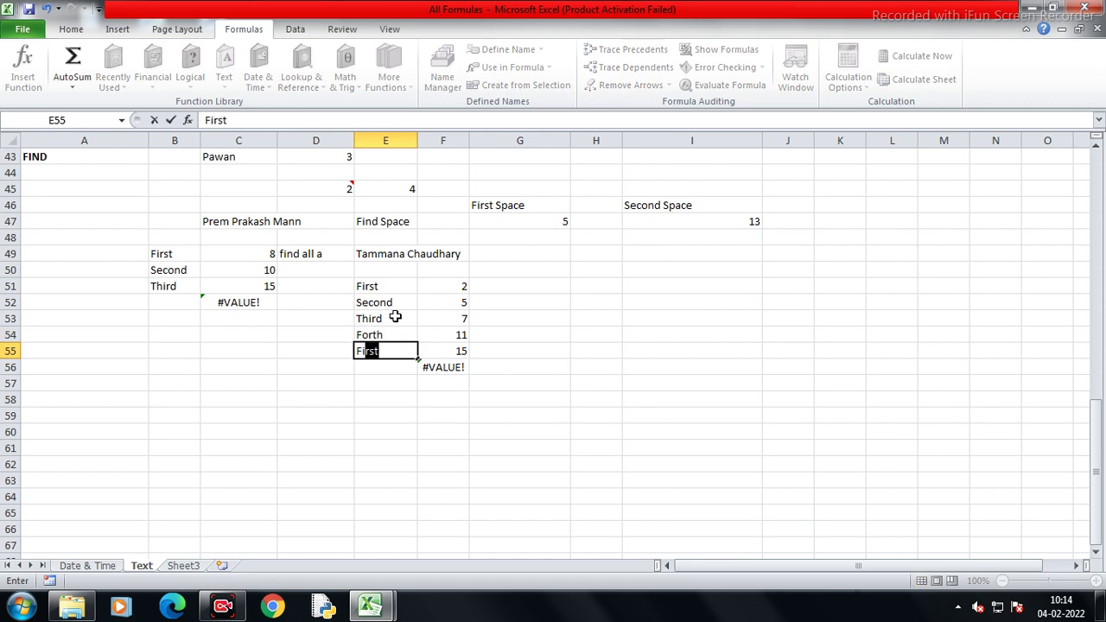
{"action": "type", "text": "ifth"}
{"action": "key", "text": "Return"}
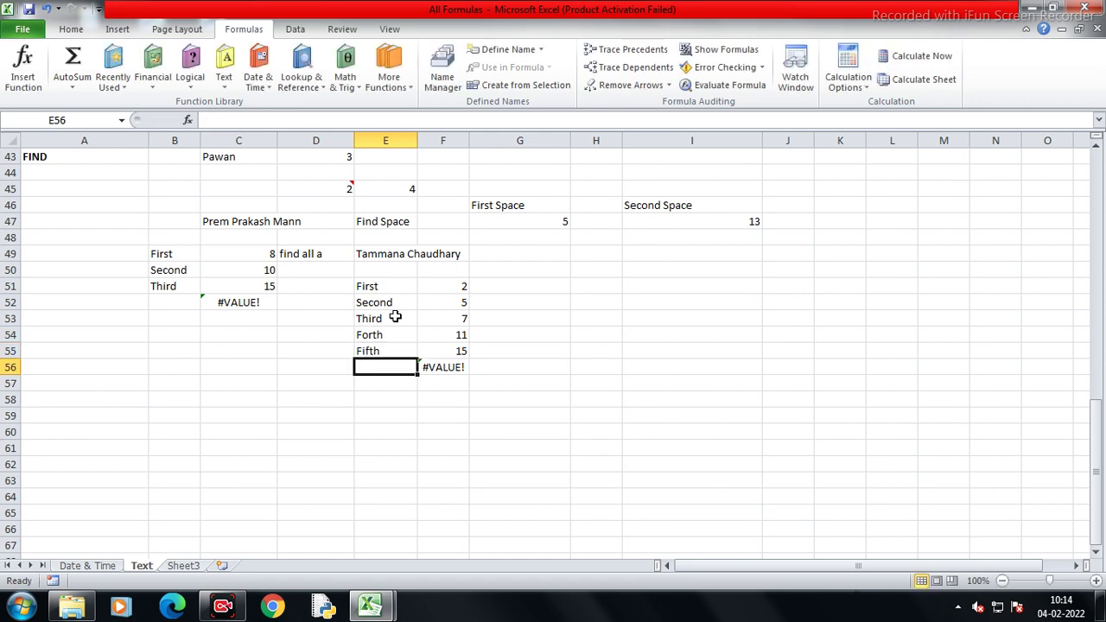
Recalculate the FIND formulas in F52:F56, giving 5, 7, 11, 15 and #VALUE!, then select the results
{"action": "key", "text": "Right"}
{"action": "key", "text": "Right"}
{"action": "key", "text": "Up"}
{"action": "key", "text": "Up"}
{"action": "key", "text": "Up"}
{"action": "key", "text": "Up"}
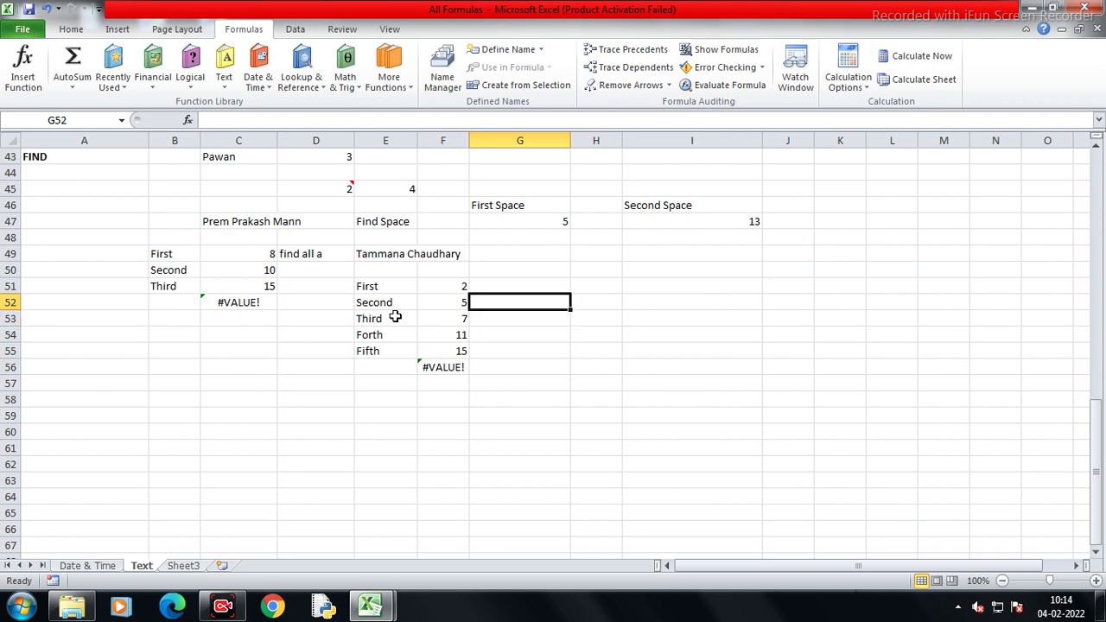
{"action": "key", "text": "Left"}
{"action": "key", "text": "F2"}
{"action": "key", "text": "Return"}
{"action": "key", "text": "F2"}
{"action": "key", "text": "Return"}
{"action": "key", "text": "F2"}
{"action": "key", "text": "Return"}
{"action": "key", "text": "F2"}
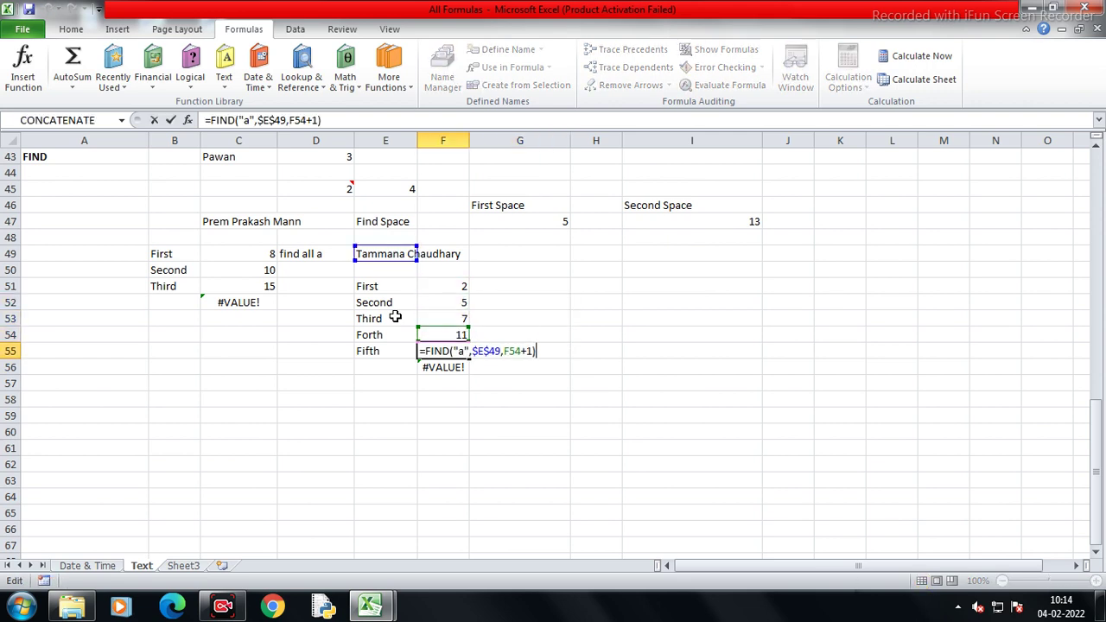
{"action": "key", "text": "Return"}
{"action": "key", "text": "F2"}
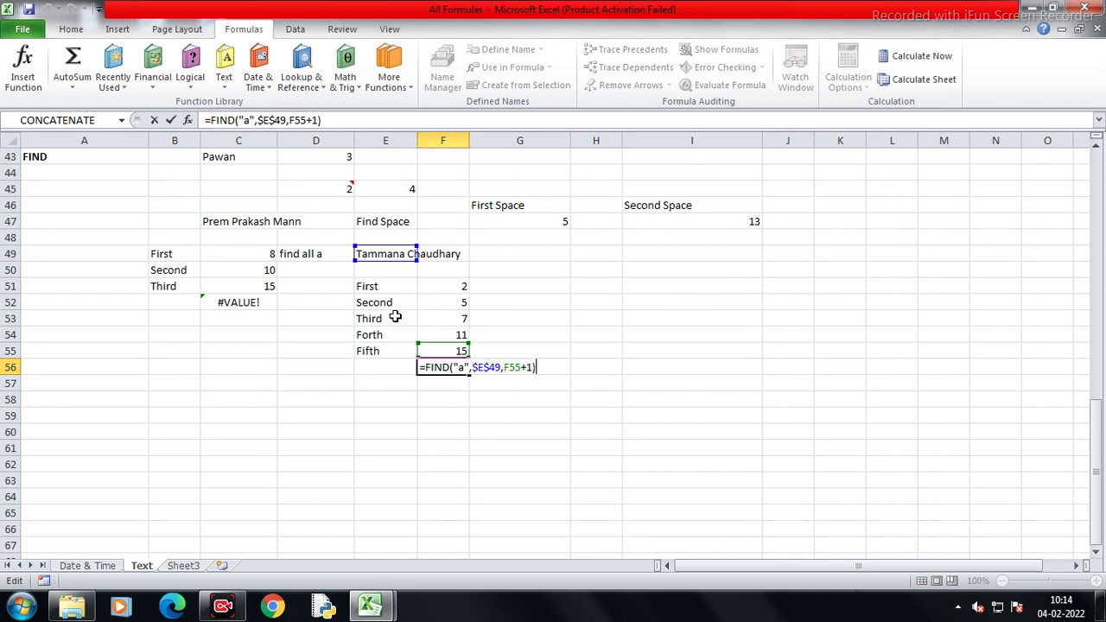
{"action": "key", "text": "Return"}
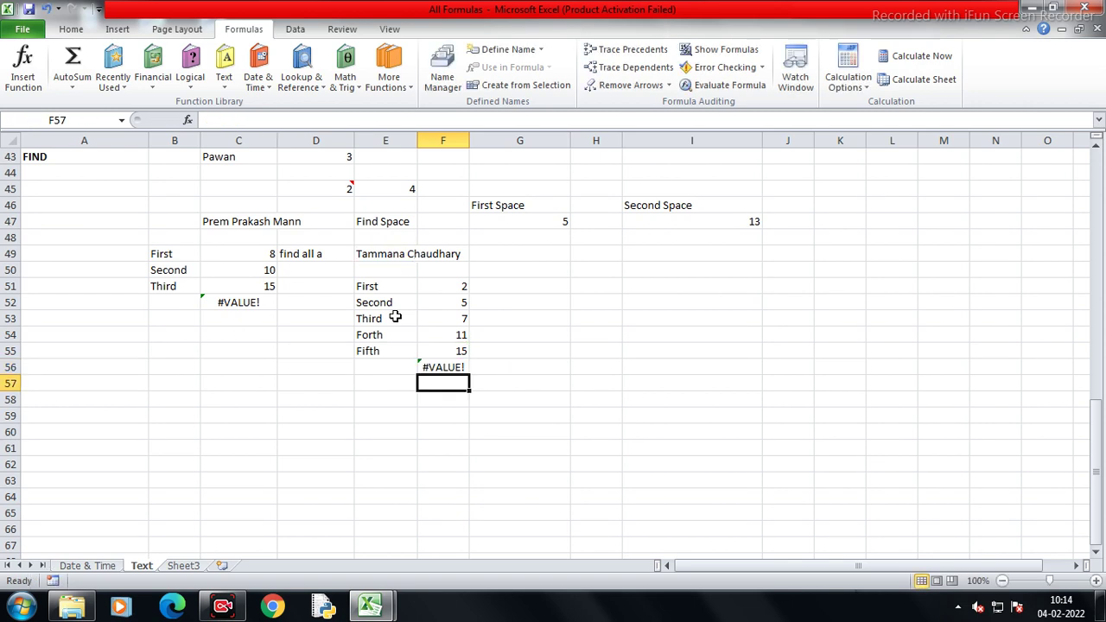
{"action": "key", "text": "Up"}
{"action": "key", "text": "Up"}
{"action": "key", "text": "shift+Up"}
{"action": "key", "text": "shift+Up"}
{"action": "key", "text": "shift+Up"}
{"action": "key", "text": "shift+Up"}
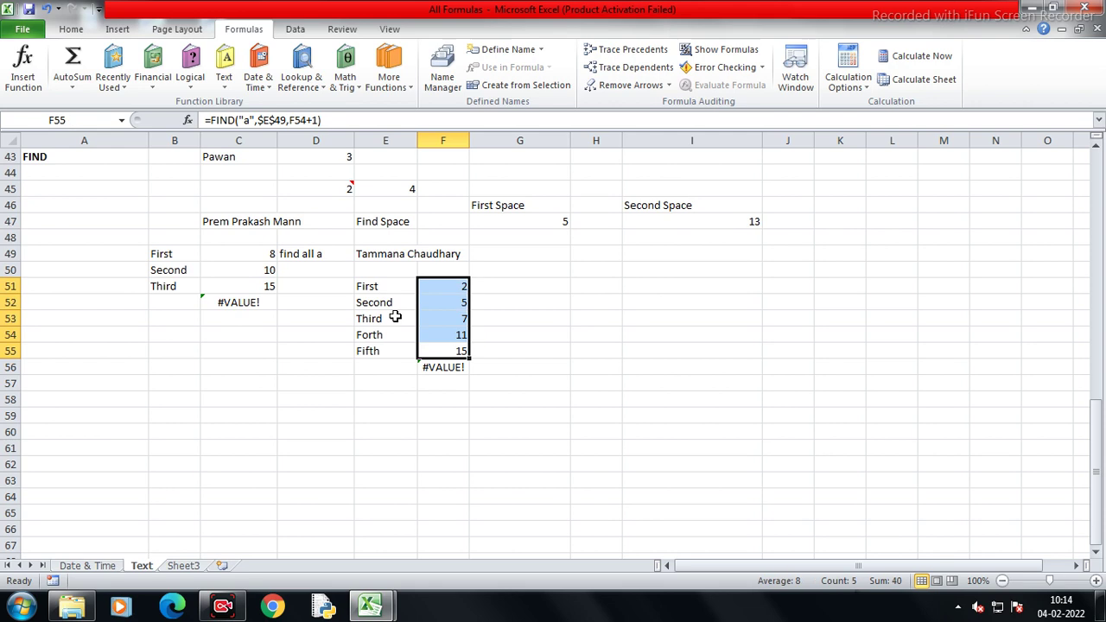
{"action": "scroll", "coordinate": [278, 349], "scroll_direction": "up", "scroll_amount": 1}
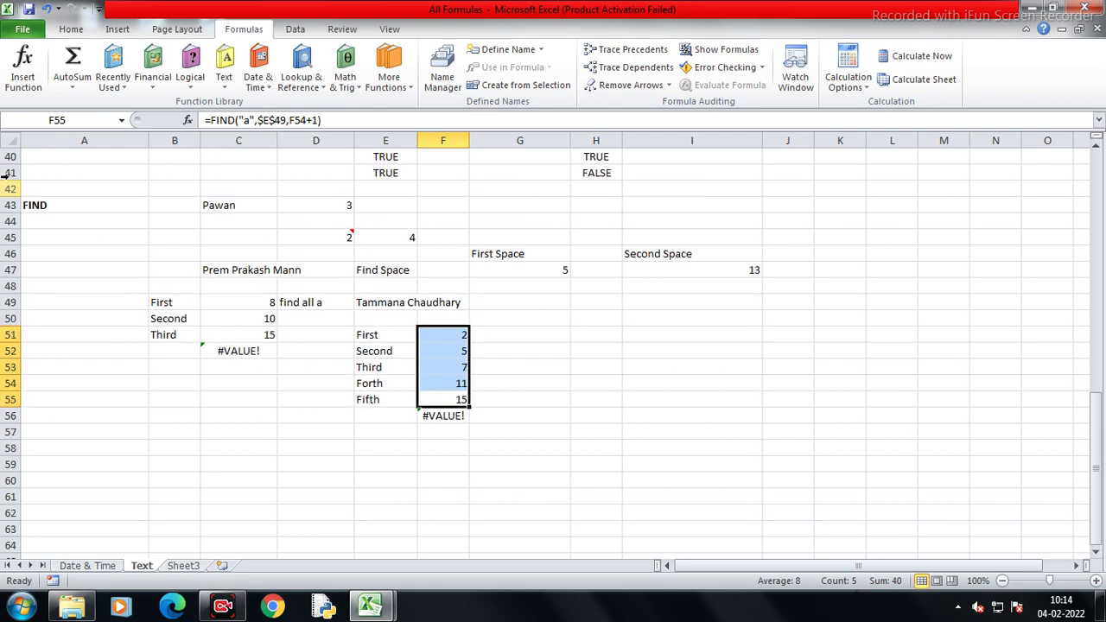
Select A58, browse the Formulas Text function list, and start a =FI entry there
{"action": "left_click", "coordinate": [38, 200]}
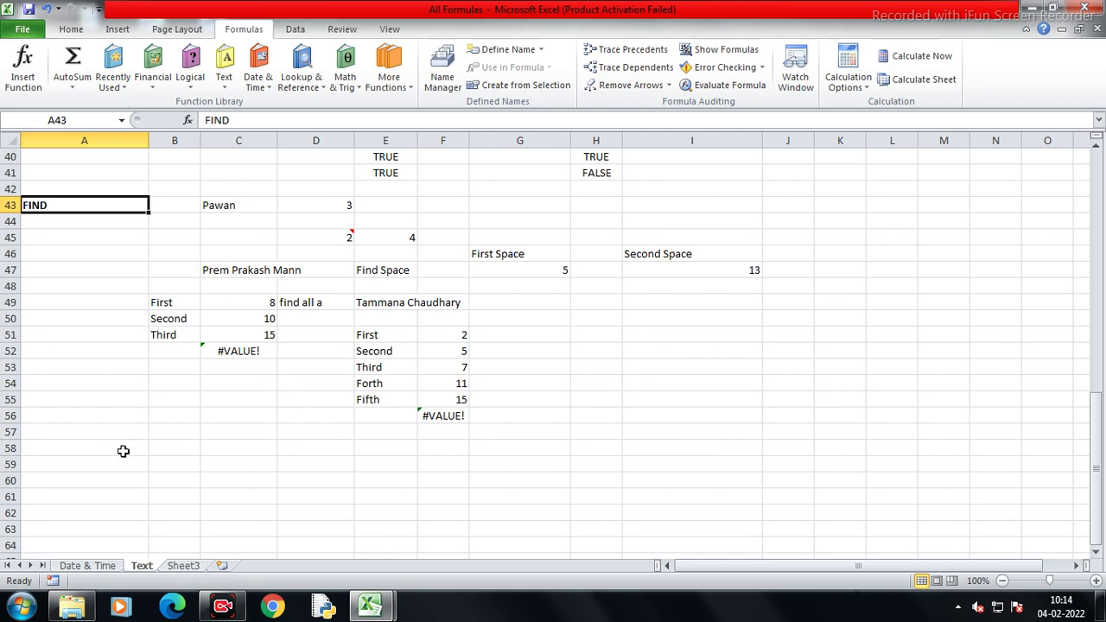
{"action": "left_click", "coordinate": [89, 450]}
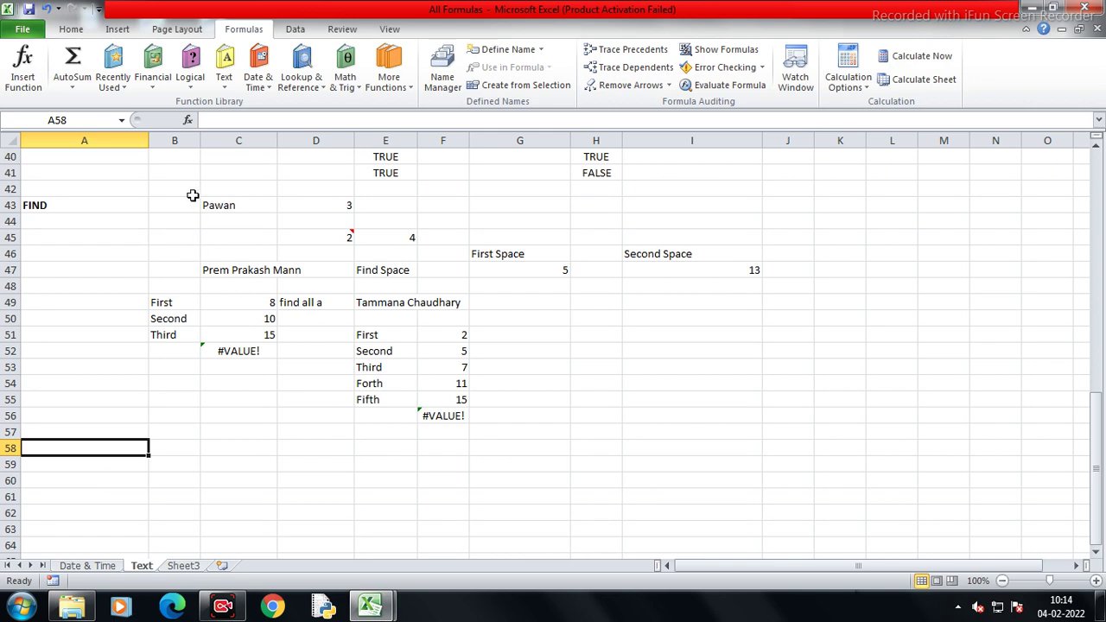
{"action": "scroll", "coordinate": [74, 403], "scroll_direction": "up", "scroll_amount": 1}
{"action": "scroll", "coordinate": [73, 402], "scroll_direction": "up", "scroll_amount": 1}
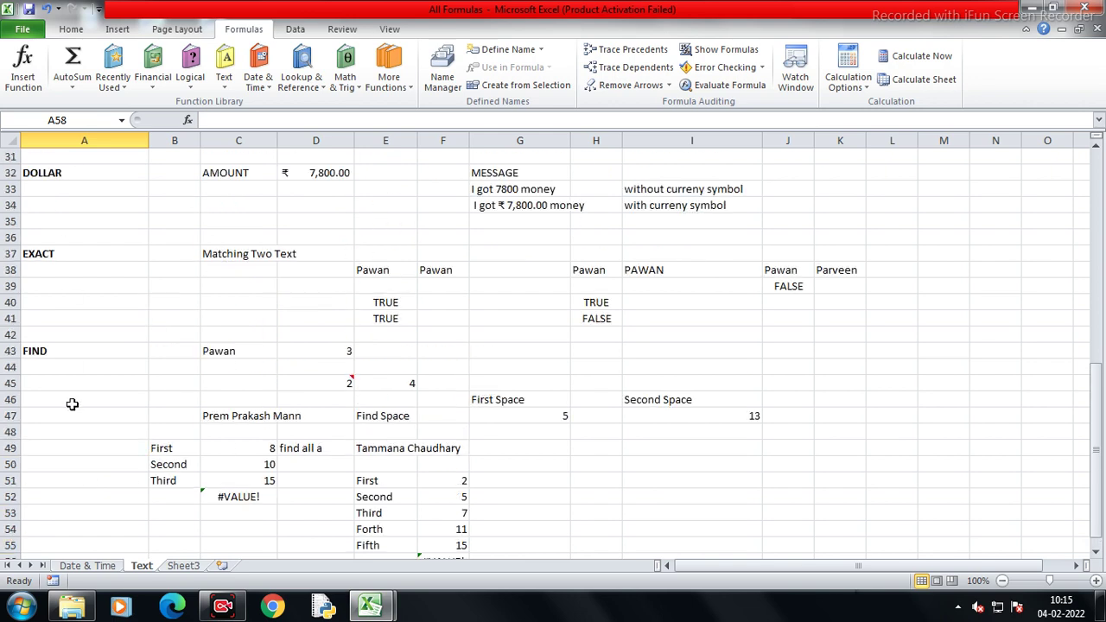
{"action": "scroll", "coordinate": [73, 402], "scroll_direction": "down", "scroll_amount": 2}
{"action": "left_click", "coordinate": [223, 65]}
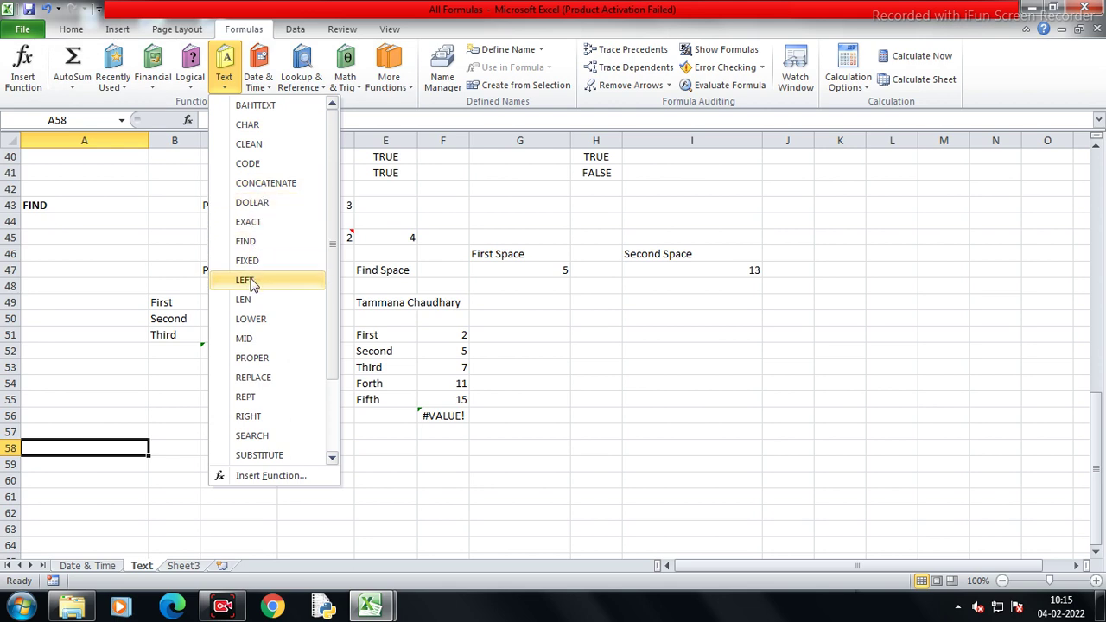
{"action": "left_click", "coordinate": [121, 446]}
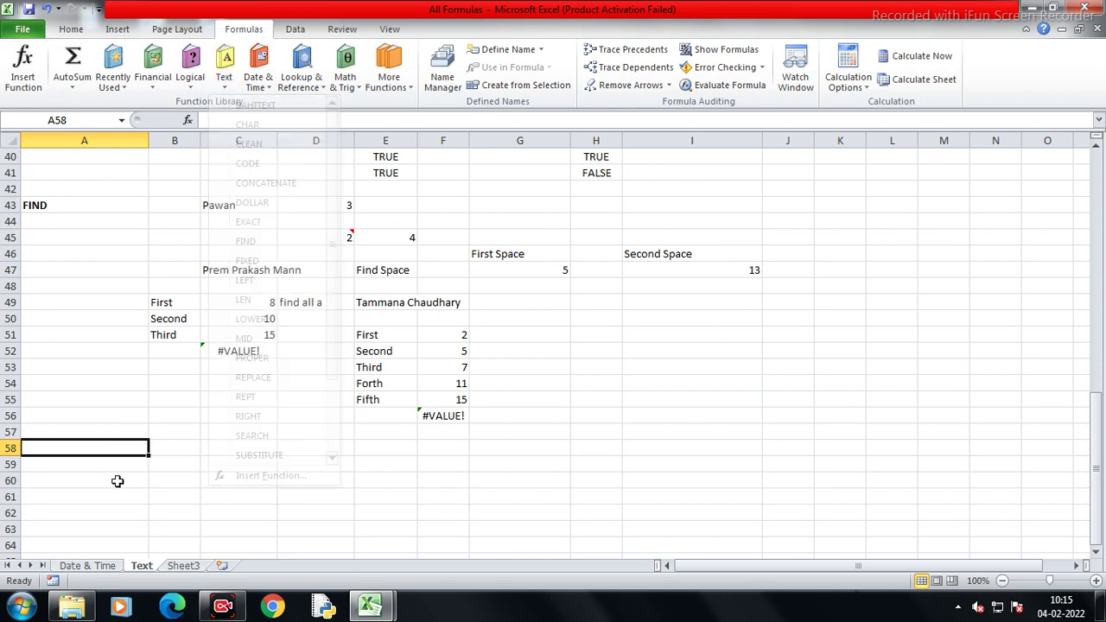
{"action": "type", "text": "="}
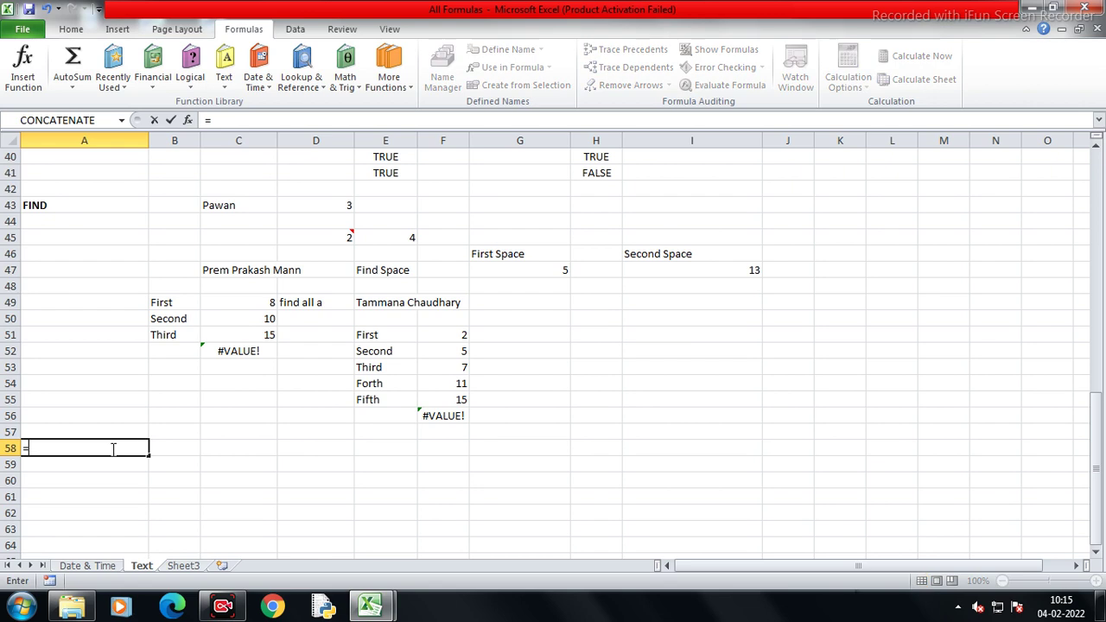
{"action": "type", "text": "FI"}
Turn A58 into a bold plain-text FIXED label
{"action": "key", "text": "Down"}
{"action": "key", "text": "Down"}
{"action": "key", "text": "Down"}
{"action": "key", "text": "Tab"}
{"action": "key", "text": "BackSpace"}
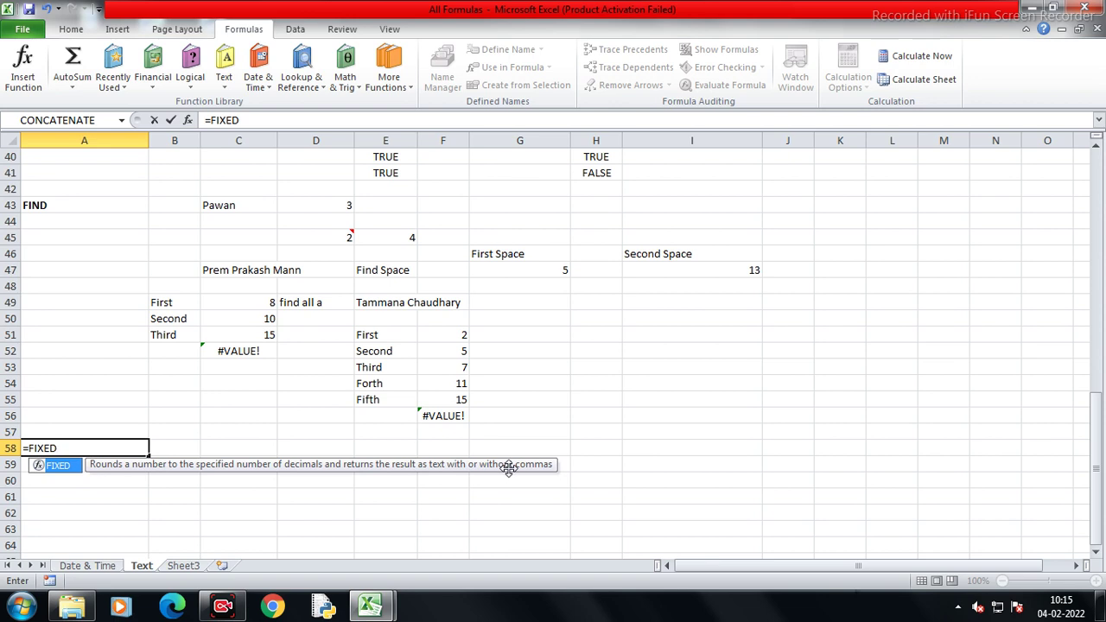
{"action": "key", "text": "Left"}
{"action": "key", "text": "Left"}
{"action": "key", "text": "Left"}
{"action": "key", "text": "Left"}
{"action": "key", "text": "BackSpace"}
{"action": "key", "text": "Return"}
{"action": "key", "text": "Up"}
{"action": "key", "text": "ctrl+b"}
Enter =FIXED(12567.7535) in B58, showing 12,567.75, and widen column B
{"action": "key", "text": "Right"}
{"action": "type", "text": "="}
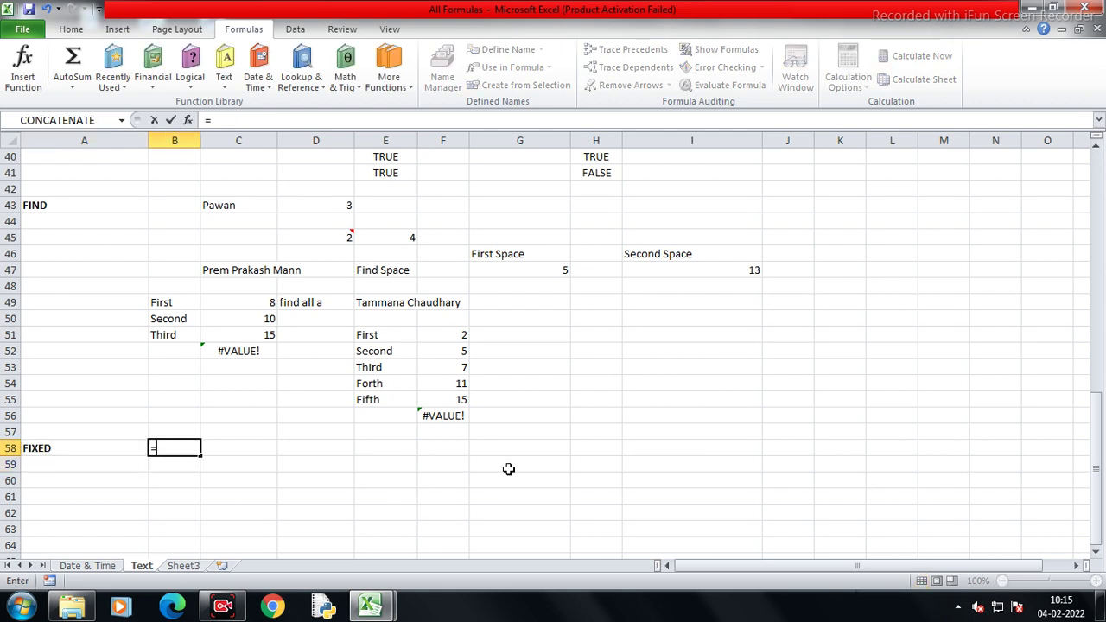
{"action": "type", "text": "f"}
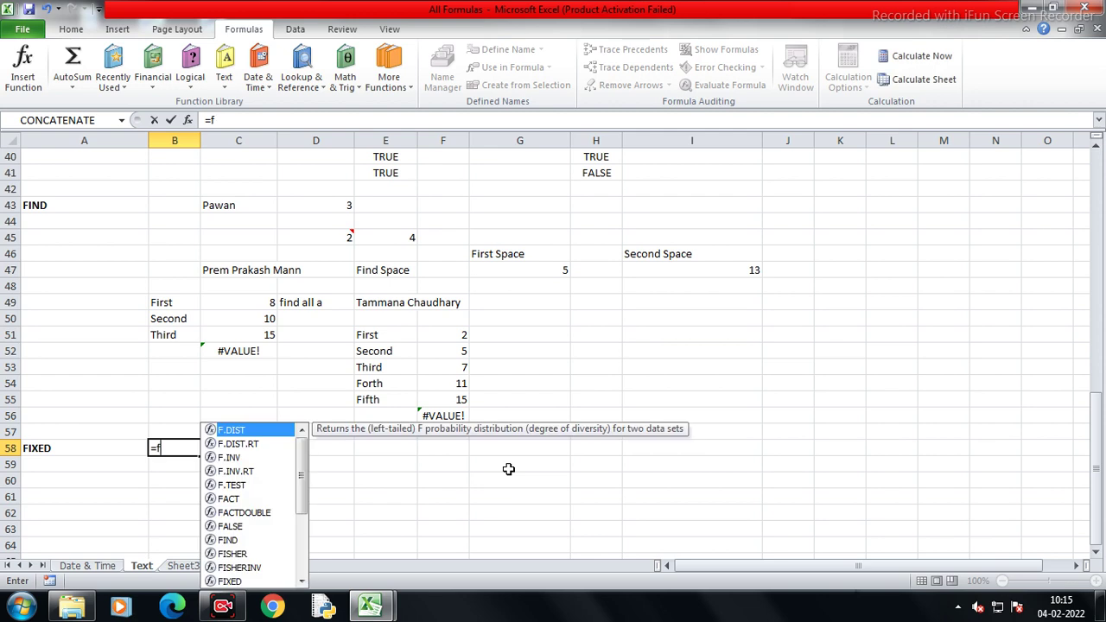
{"action": "type", "text": "i"}
{"action": "key", "text": "Down"}
{"action": "key", "text": "Down"}
{"action": "key", "text": "Down"}
{"action": "key", "text": "Tab"}
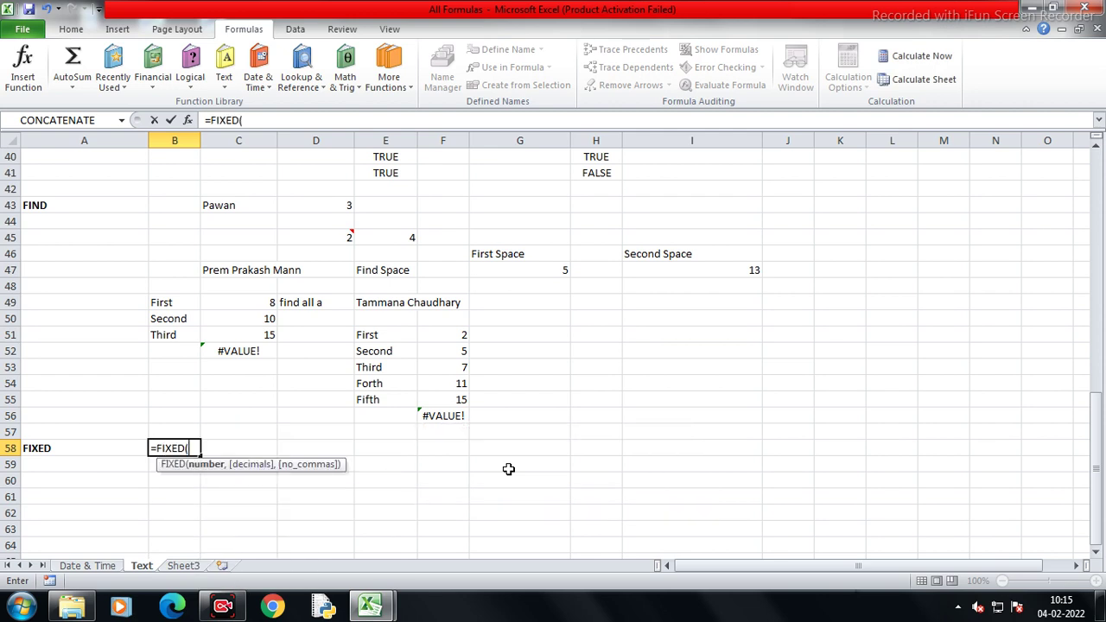
{"action": "type", "text": "12567.7535"}
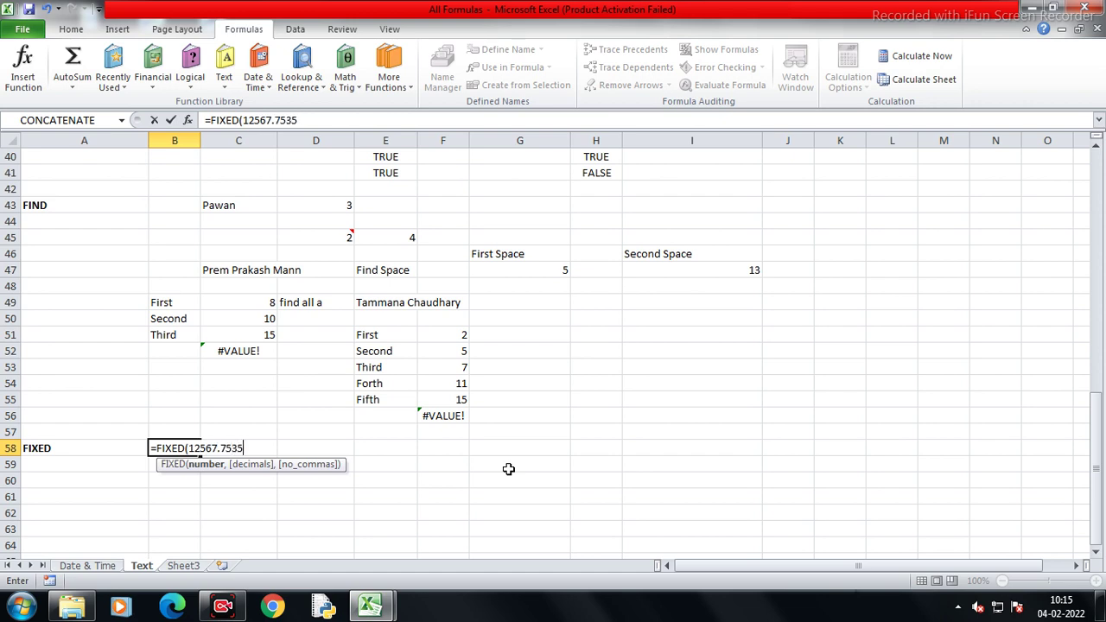
{"action": "type", "text": ","}
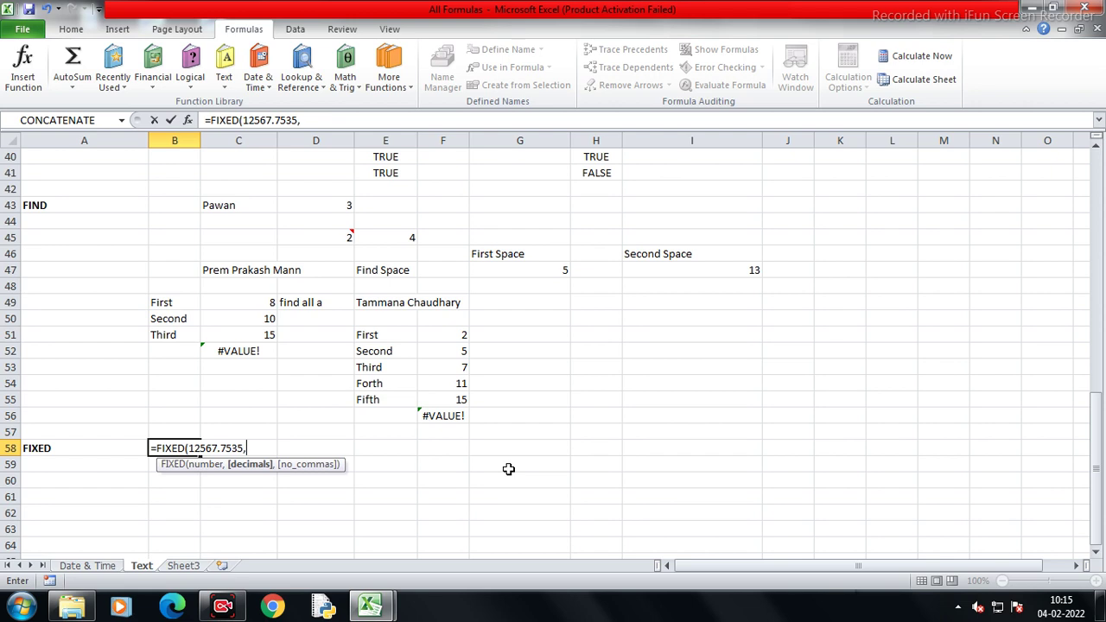
{"action": "key", "text": "BackSpace"}
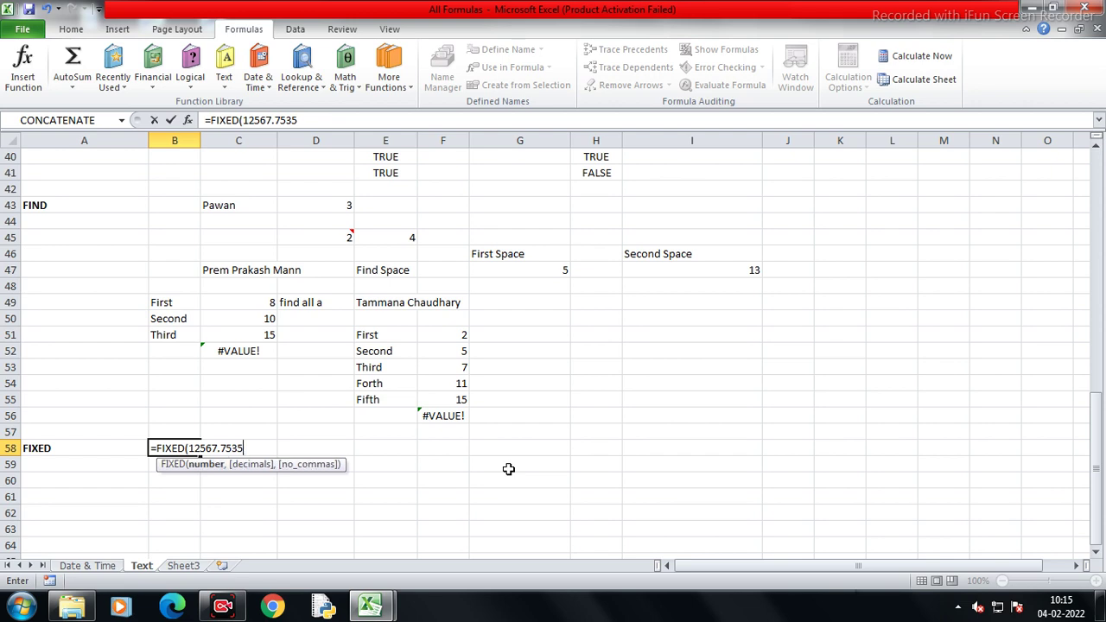
{"action": "type", "text": ")"}
{"action": "key", "text": "Return"}
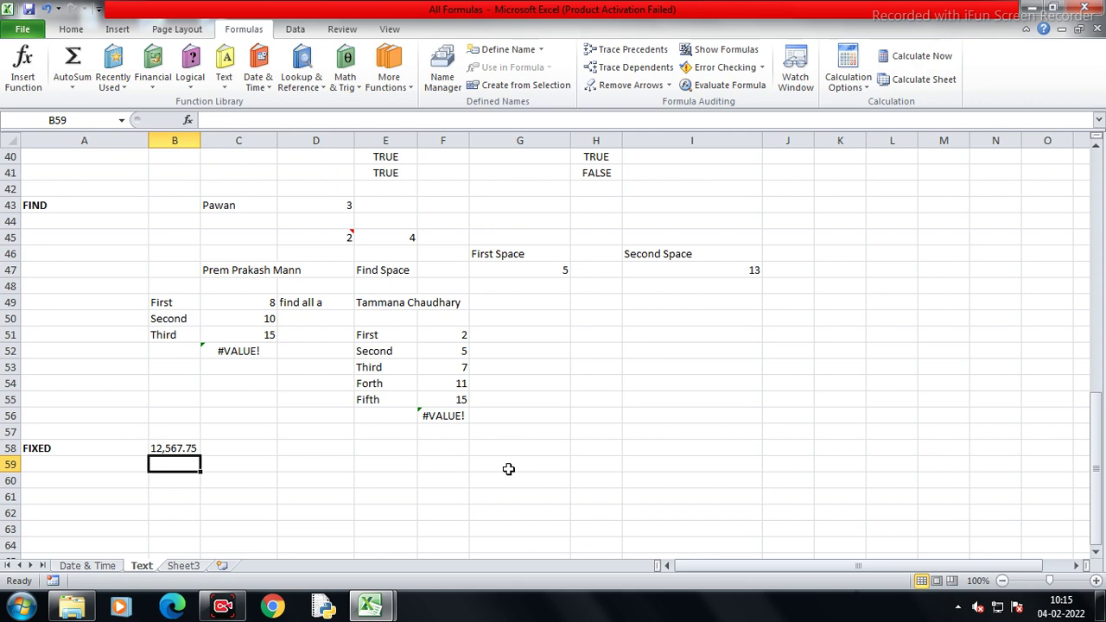
{"action": "key", "text": "Up"}
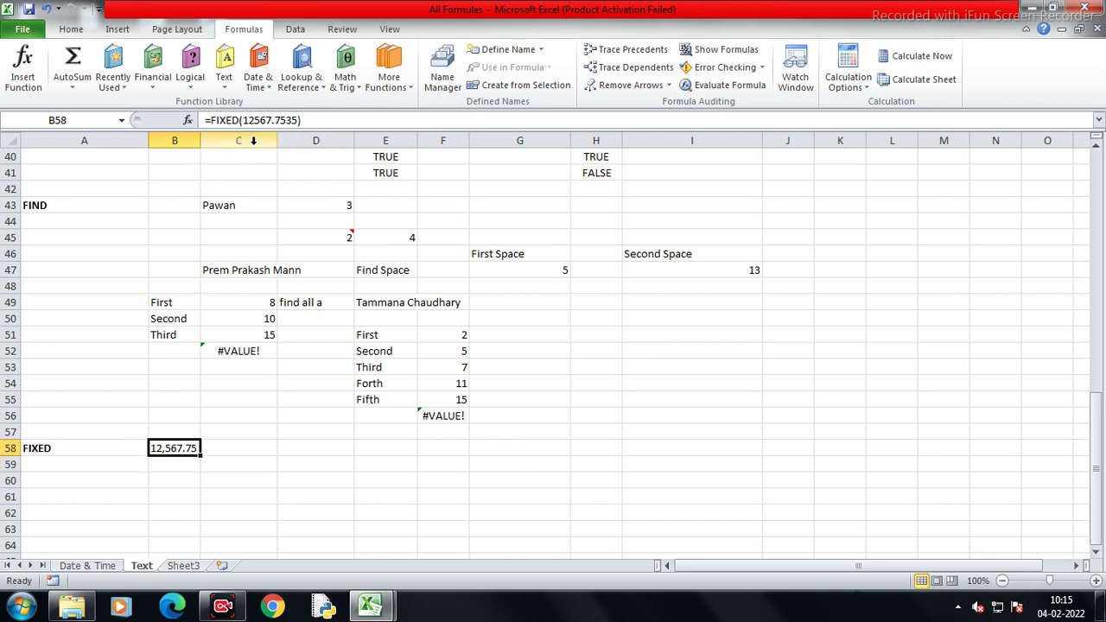
{"action": "left_click_drag", "start_coordinate": [200, 140], "coordinate": [240, 136]}
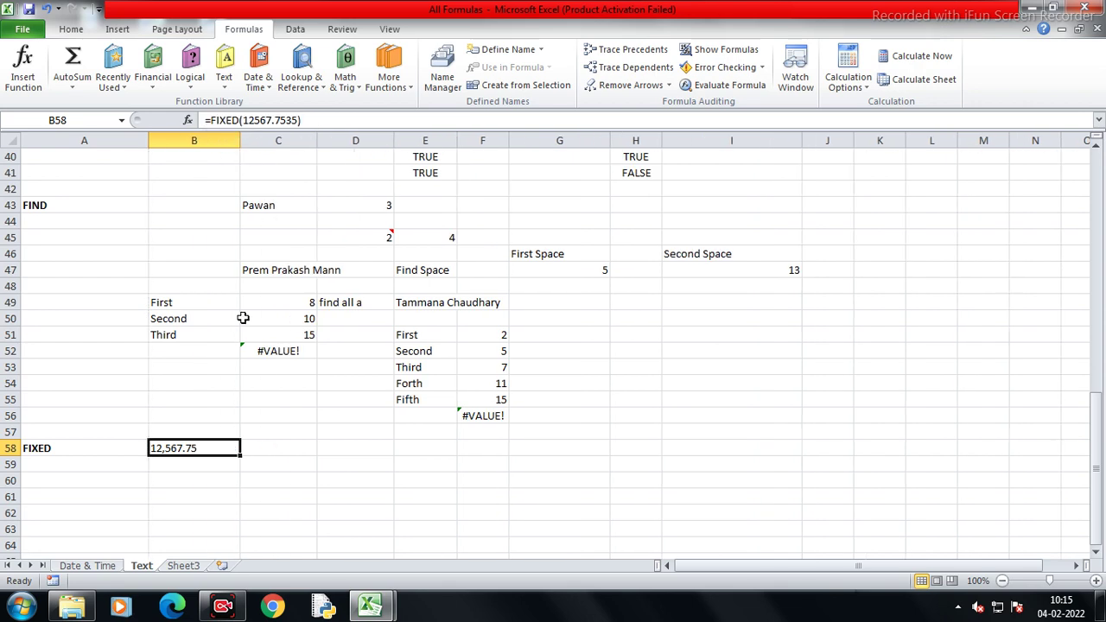
Try 1 decimal (12,567.8) and 0 decimals (12,568) in the FIXED formula, then undo to the default
{"action": "double_click", "coordinate": [216, 456]}
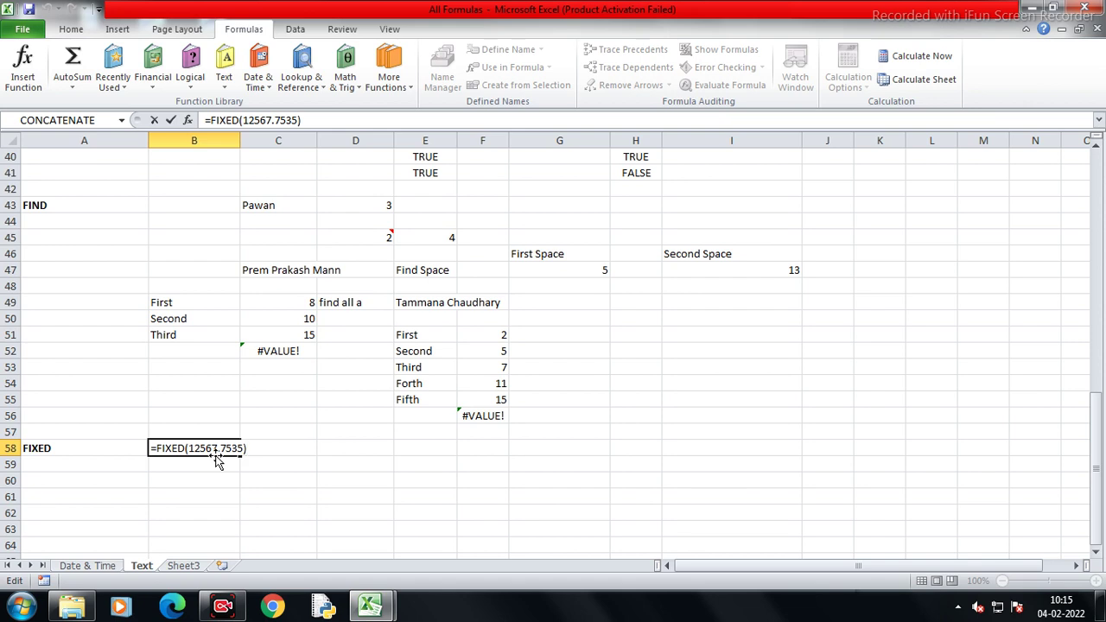
{"action": "type", "text": ","}
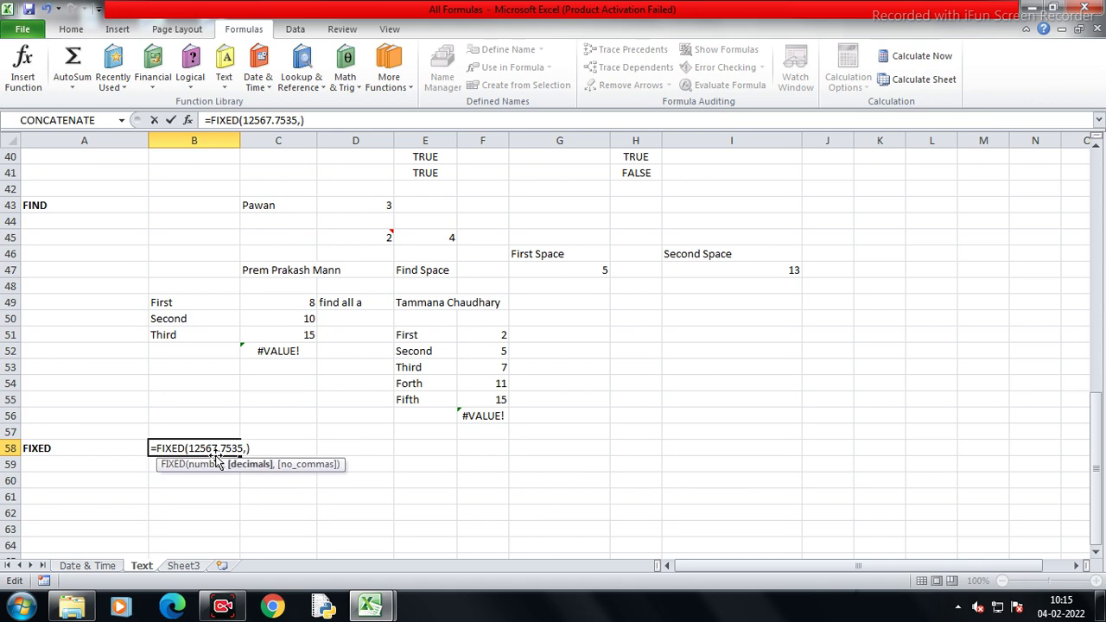
{"action": "type", "text": "1"}
{"action": "key", "text": "Return"}
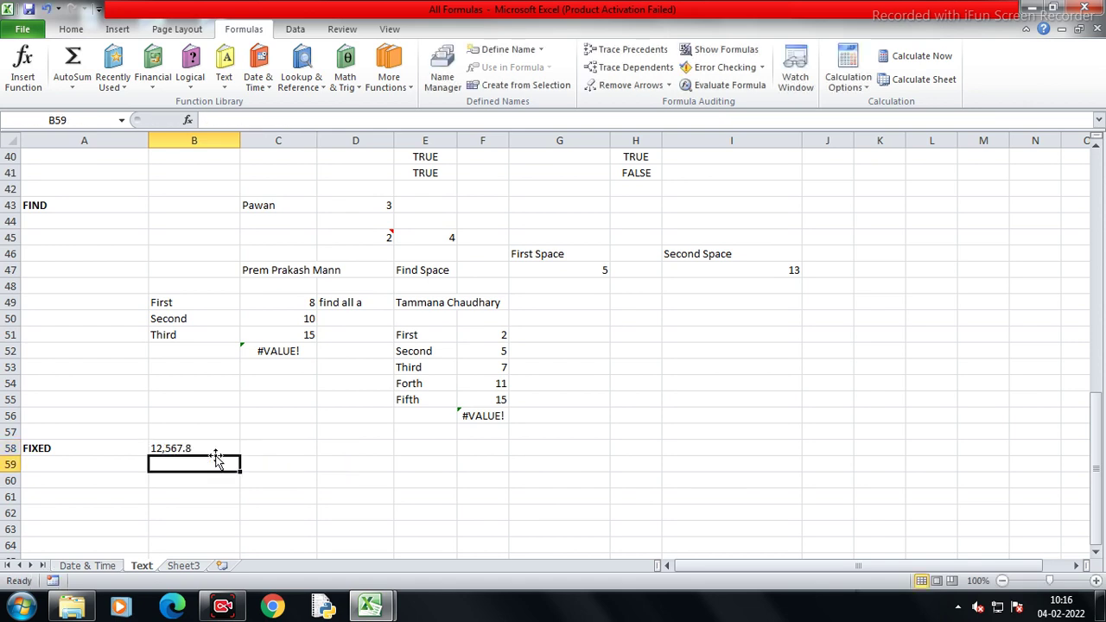
{"action": "left_click", "coordinate": [218, 452]}
{"action": "double_click", "coordinate": [218, 451]}
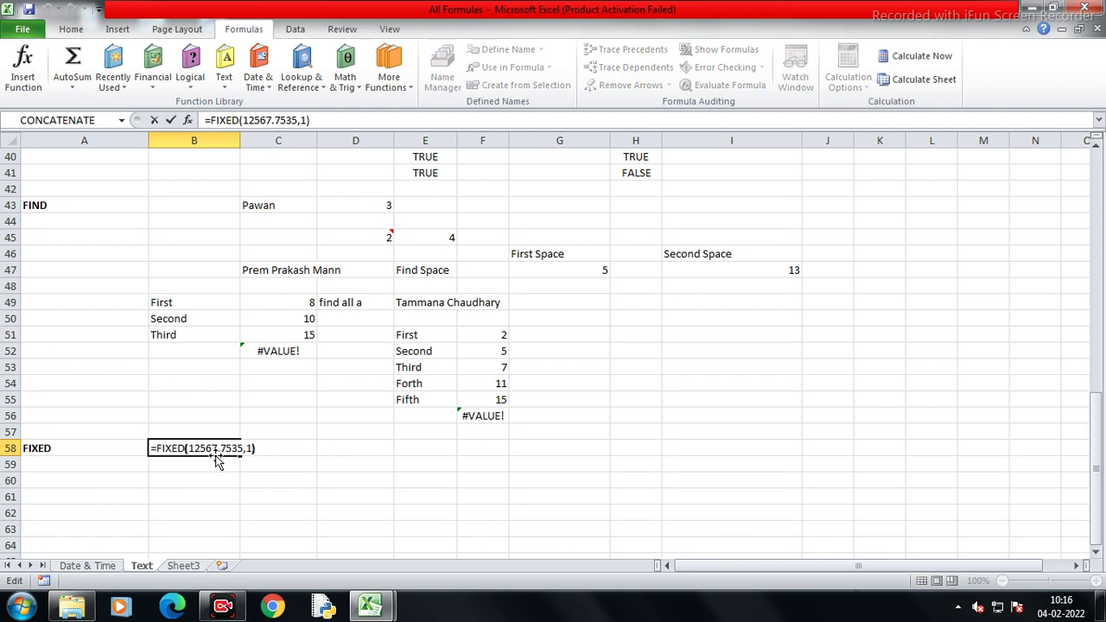
{"action": "key", "text": "BackSpace"}
{"action": "type", "text": "0"}
{"action": "key", "text": "Return"}
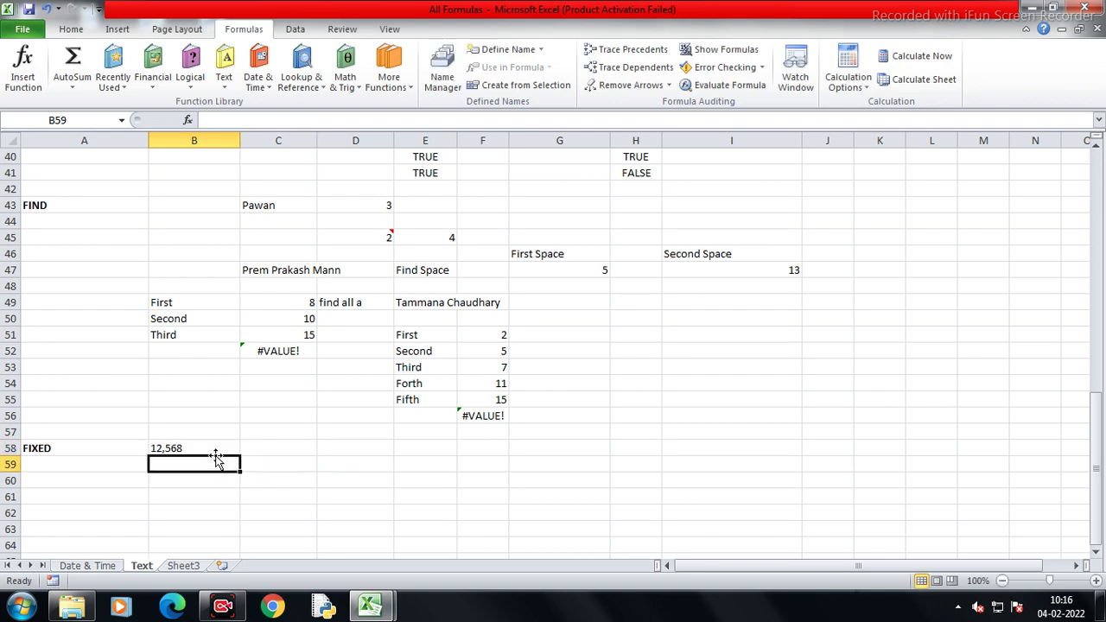
{"action": "key", "text": "Up"}
{"action": "key", "text": "ctrl+z"}
{"action": "key", "text": "ctrl+z"}
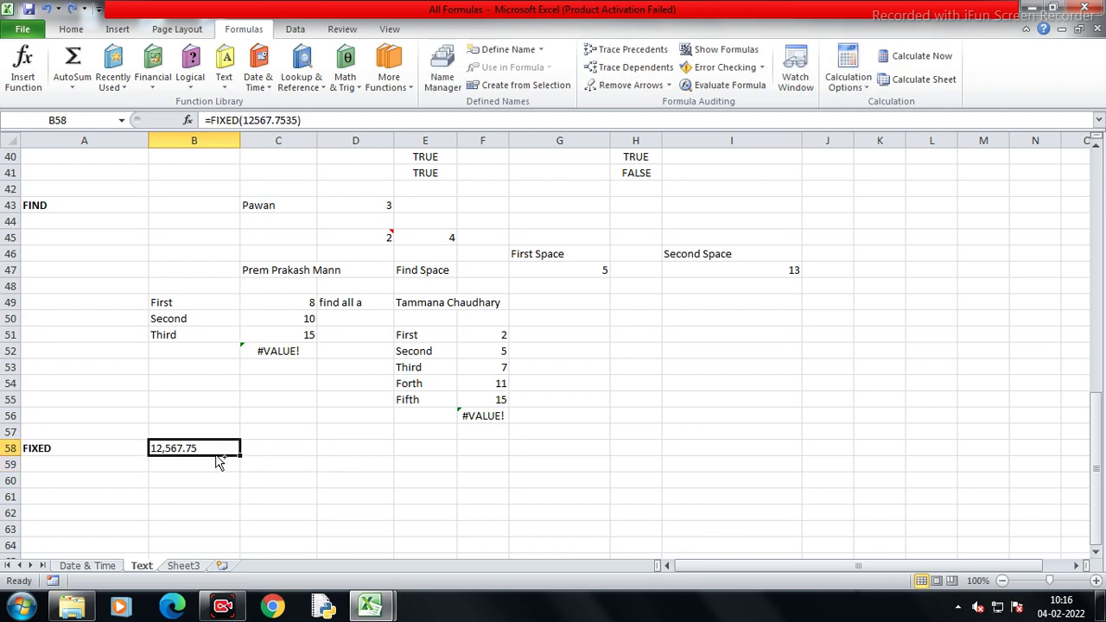
Select the number 12567.7535 inside the B58 formula, ending in D58
{"action": "double_click", "coordinate": [217, 451]}
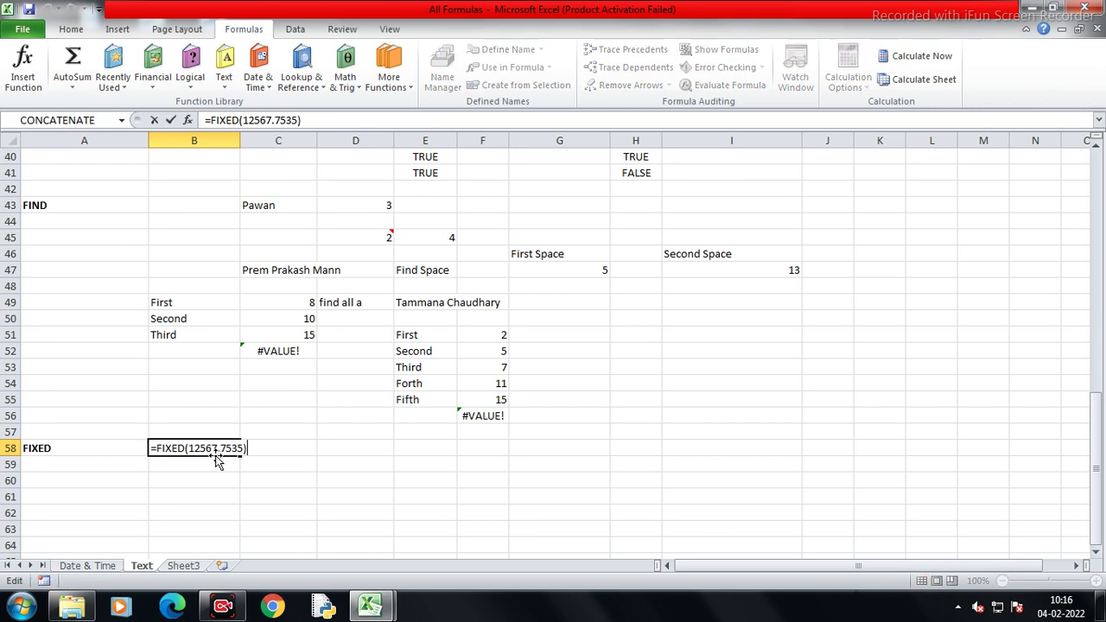
{"action": "left_click", "coordinate": [217, 451]}
{"action": "key", "text": "Right"}
{"action": "key", "text": "Right"}
{"action": "key", "text": "shift+Left"}
{"action": "key", "text": "shift+Left"}
{"action": "key", "text": "shift+Left"}
{"action": "key", "text": "shift+Left"}
{"action": "key", "text": "shift+Left"}
{"action": "key", "text": "shift+Left"}
{"action": "key", "text": "shift+Left"}
{"action": "key", "text": "ctrl+c"}
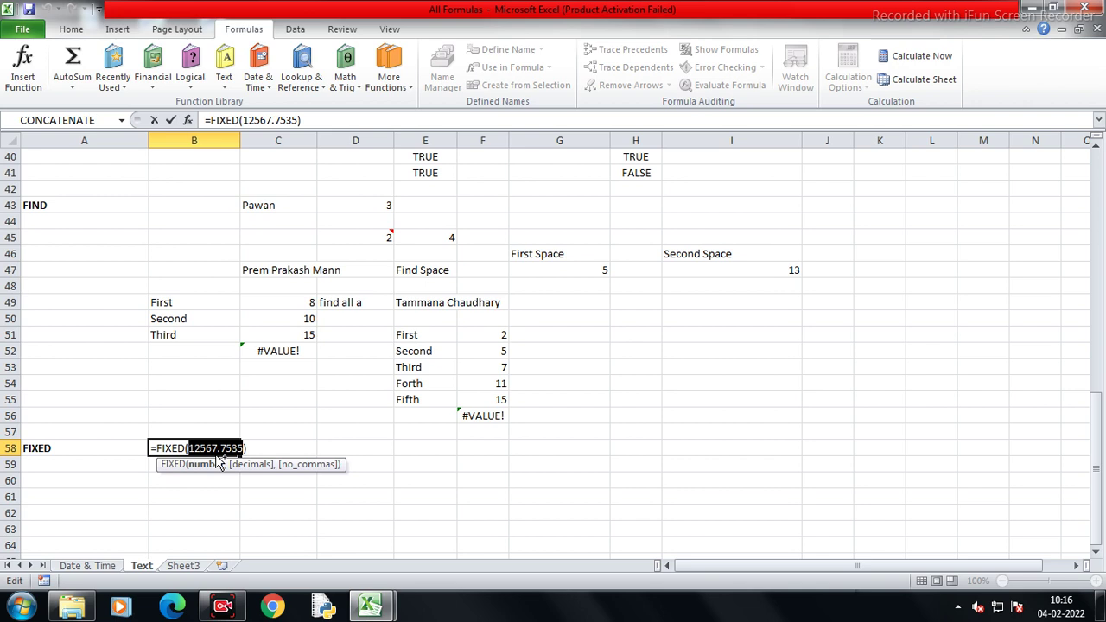
{"action": "key", "text": "Tab"}
{"action": "key", "text": "Tab"}
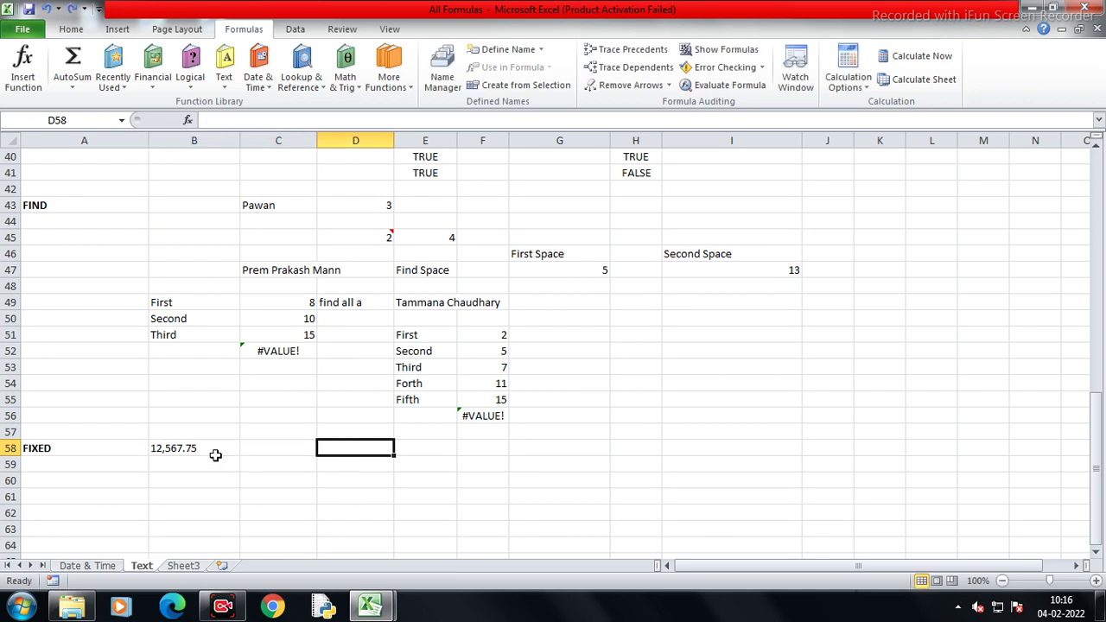
Paste 12567.7535 into D58 and type labels 0 decimals, 1 decimals, 2 decimals in C59:C61
{"action": "key", "text": "ctrl+v"}
{"action": "key", "text": "Return"}
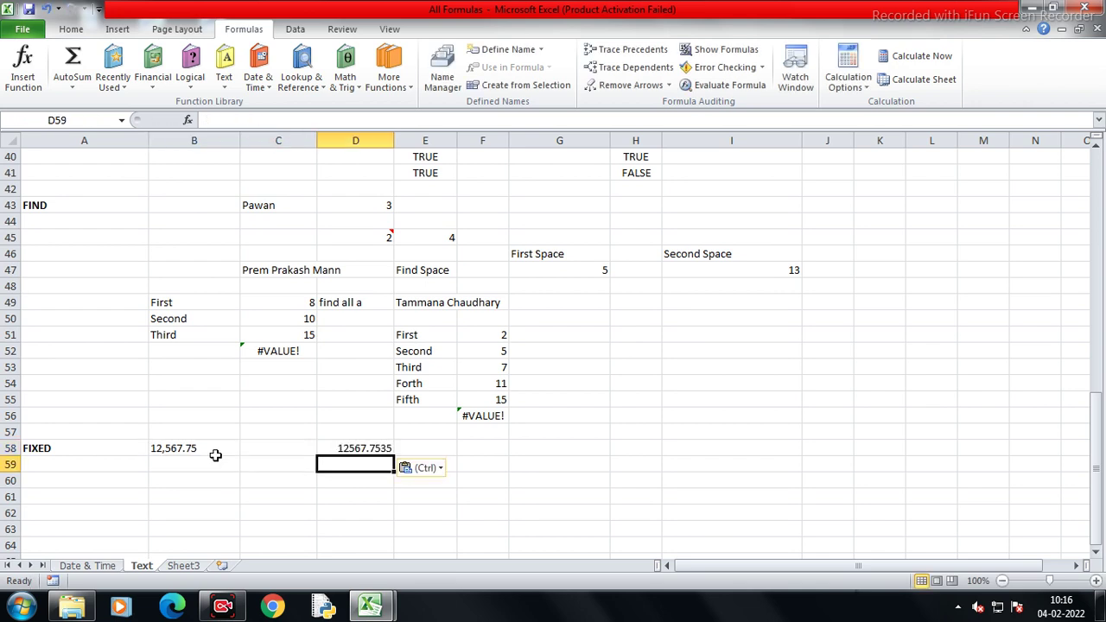
{"action": "key", "text": "Left"}
{"action": "type", "text": "0 decimals"}
{"action": "key", "text": "Return"}
{"action": "type", "text": "1 decimal"}
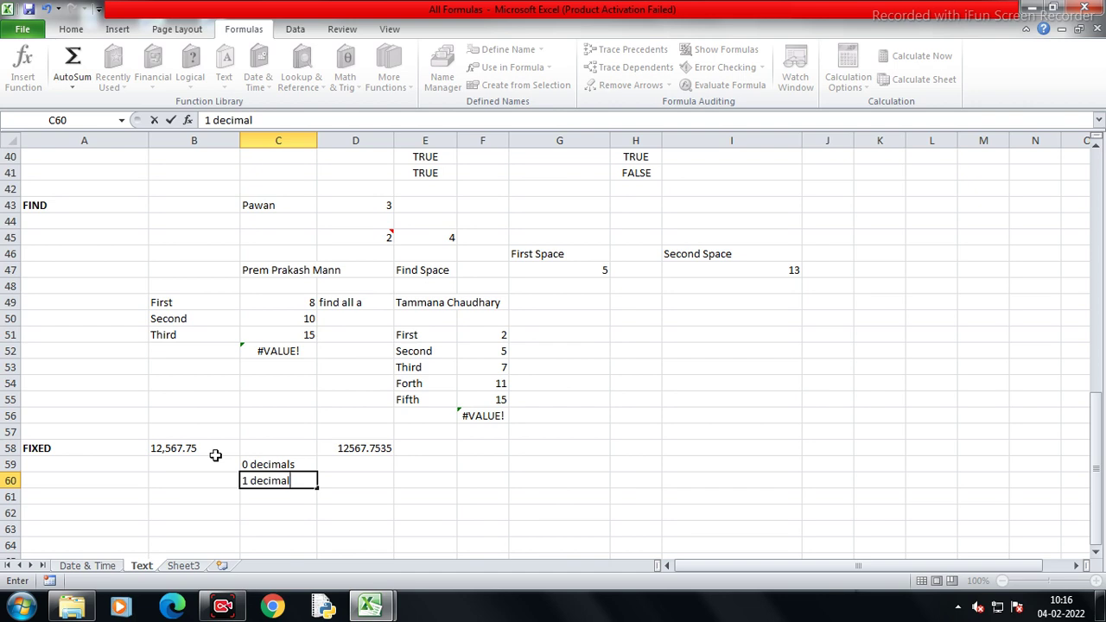
{"action": "type", "text": "s"}
{"action": "key", "text": "Return"}
{"action": "type", "text": "2 de"}
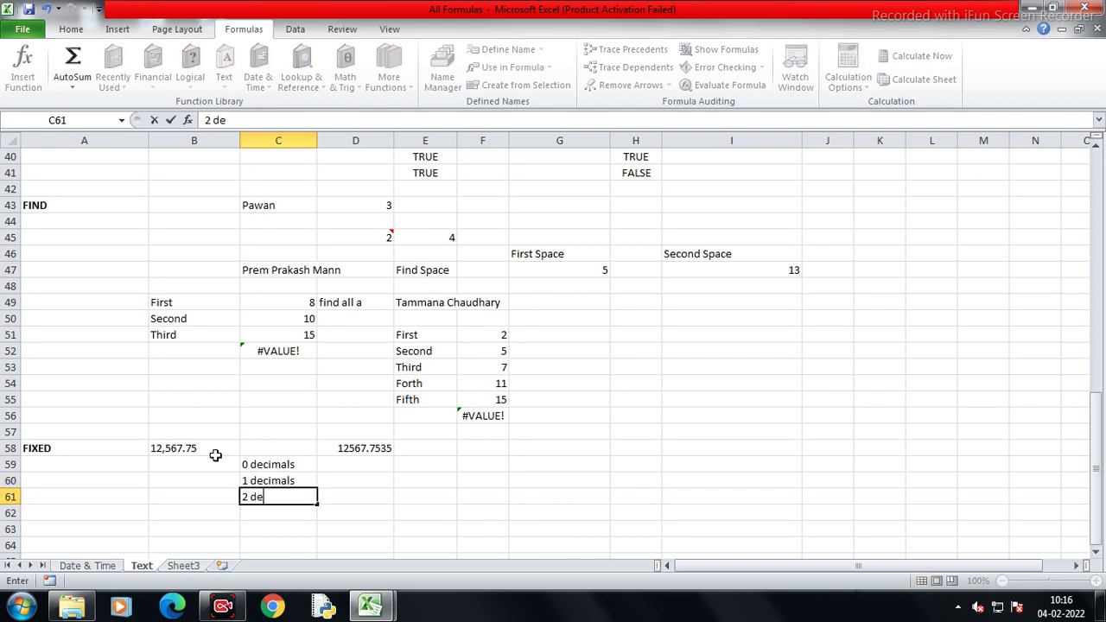
{"action": "type", "text": "cimsla"}
{"action": "key", "text": "BackSpace"}
{"action": "key", "text": "BackSpace"}
{"action": "key", "text": "BackSpace"}
{"action": "type", "text": "als"}
{"action": "key", "text": "Return"}
{"action": "key", "text": "Right"}
{"action": "key", "text": "Up"}
{"action": "key", "text": "Up"}
{"action": "key", "text": "Up"}
Enter =FIXED($D$58,0) in D59 so it shows 12,568
{"action": "type", "text": "="}
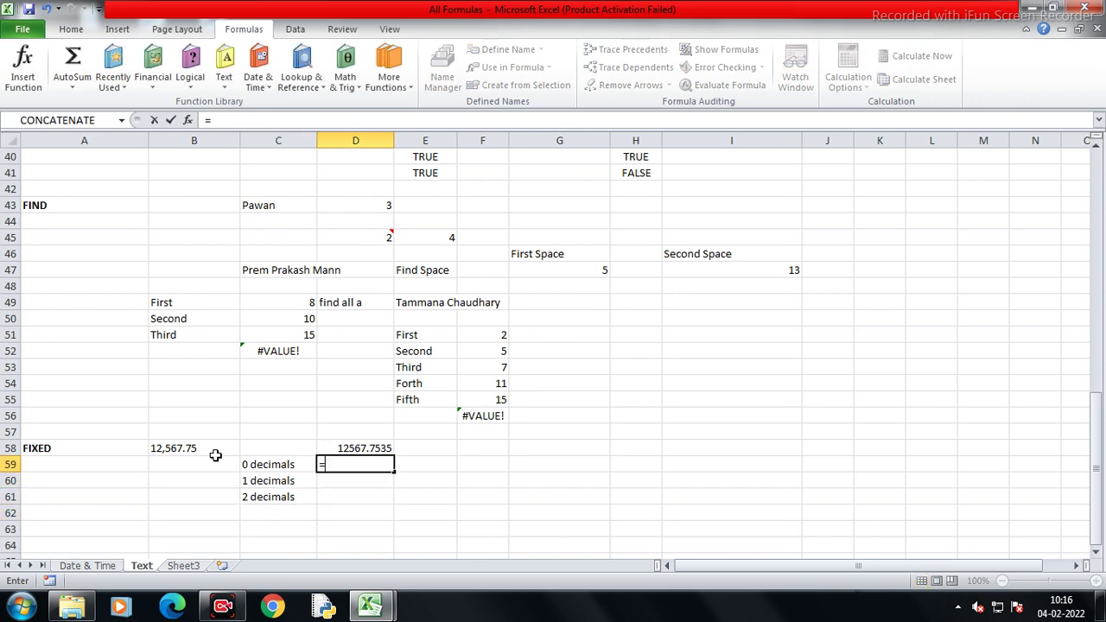
{"action": "type", "text": "ex"}
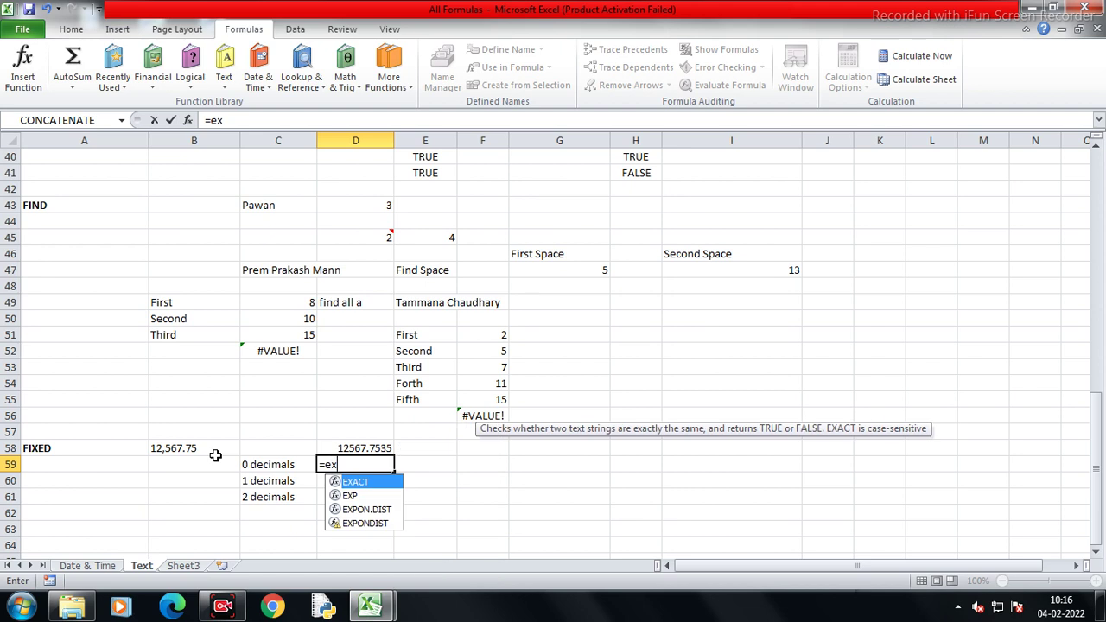
{"action": "key", "text": "Tab"}
{"action": "key", "text": "Up"}
{"action": "key", "text": "BackSpace"}
{"action": "key", "text": "BackSpace"}
{"action": "key", "text": "BackSpace"}
{"action": "key", "text": "BackSpace"}
{"action": "key", "text": "BackSpace"}
{"action": "key", "text": "BackSpace"}
{"action": "key", "text": "BackSpace"}
{"action": "key", "text": "BackSpace"}
{"action": "type", "text": "F"}
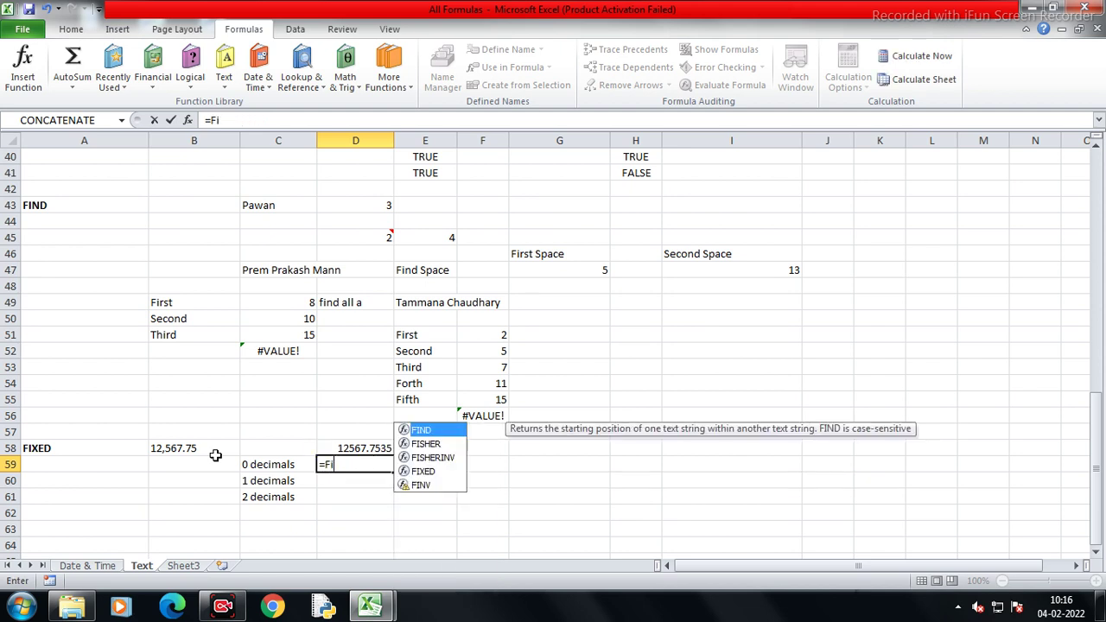
{"action": "type", "text": "i"}
{"action": "key", "text": "Down"}
{"action": "key", "text": "Down"}
{"action": "key", "text": "Down"}
{"action": "key", "text": "Tab"}
{"action": "key", "text": "Up"}
{"action": "key", "text": "F4"}
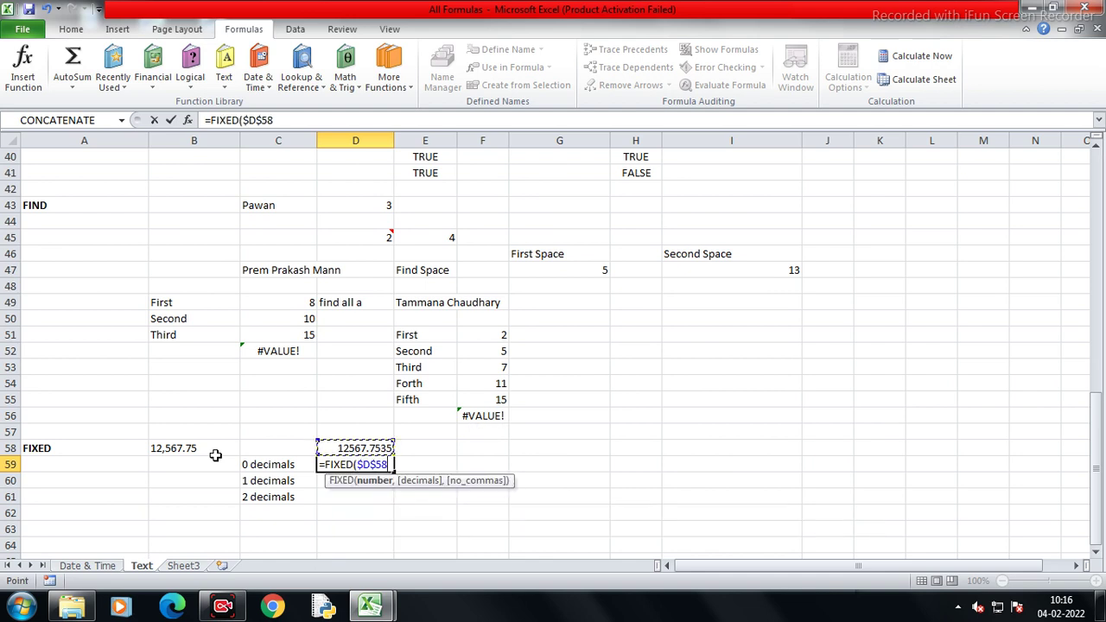
{"action": "type", "text": ","}
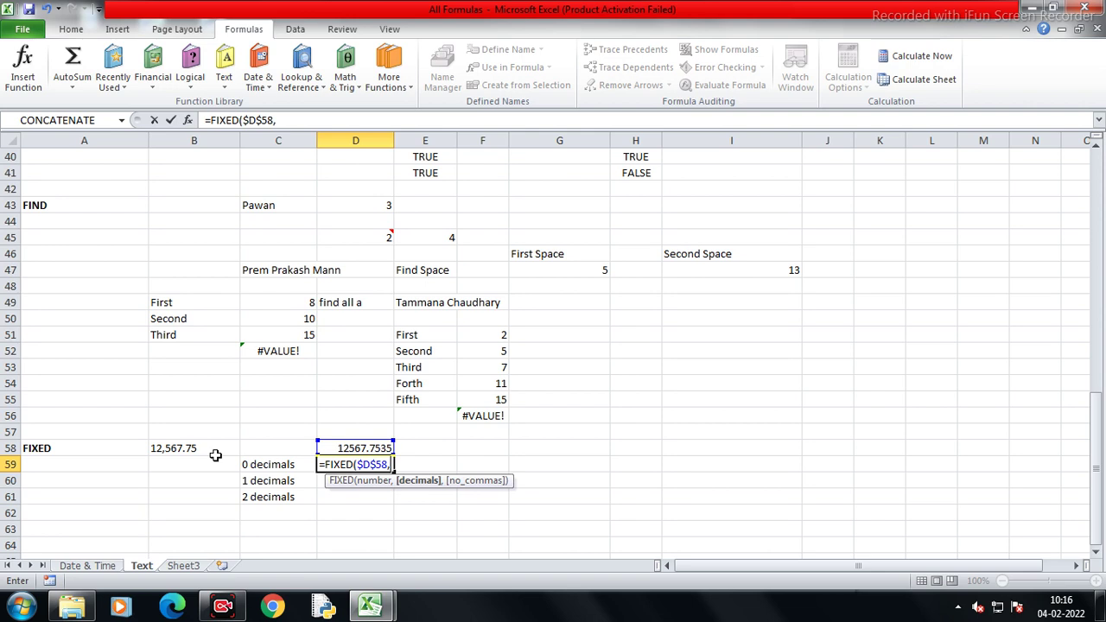
{"action": "type", "text": "0"}
{"action": "key", "text": "Return"}
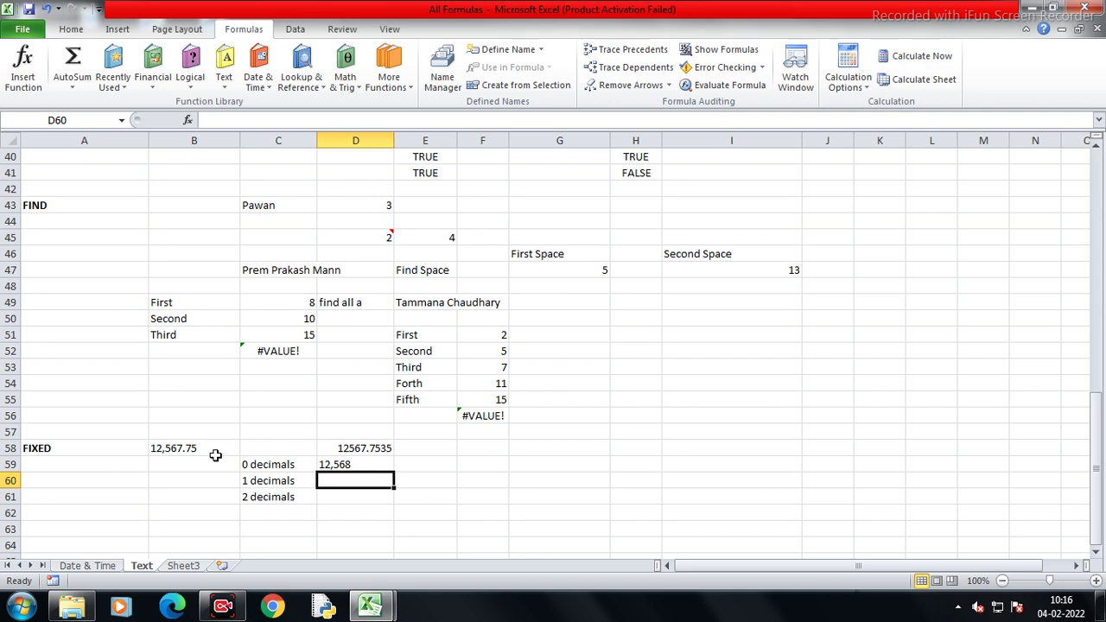
{"action": "key", "text": "Up"}
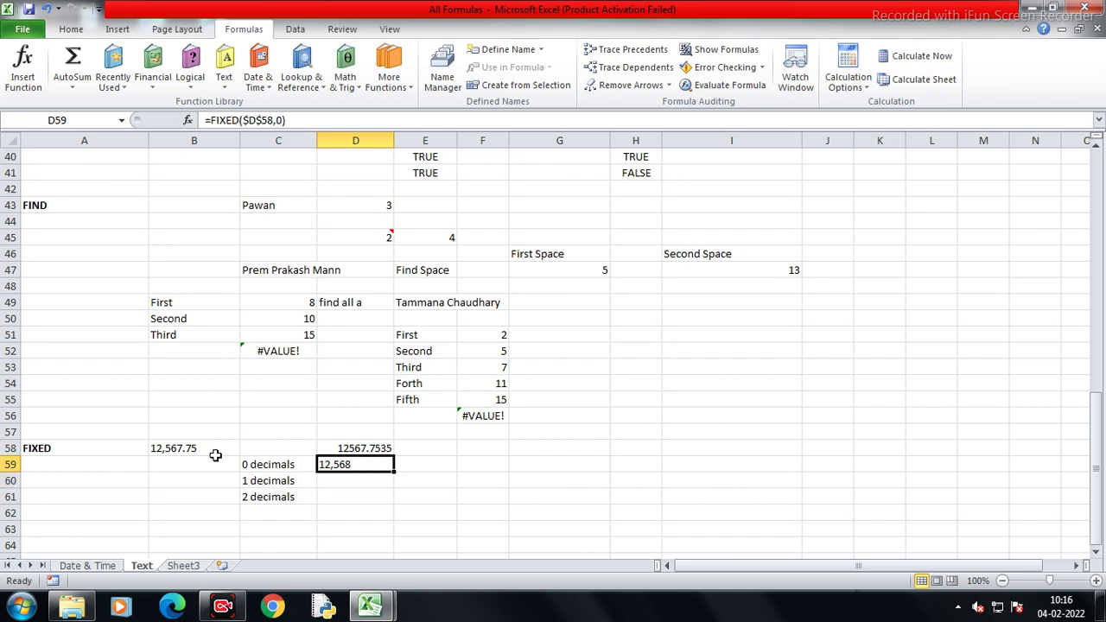
Trim the C59:C61 labels down to plain numbers 0, 1 and 2
{"action": "key", "text": "Left"}
{"action": "key", "text": "F2"}
{"action": "key", "text": "BackSpace"}
{"action": "key", "text": "BackSpace"}
{"action": "key", "text": "BackSpace"}
{"action": "key", "text": "BackSpace"}
{"action": "key", "text": "BackSpace"}
{"action": "key", "text": "BackSpace"}
{"action": "key", "text": "BackSpace"}
{"action": "key", "text": "BackSpace"}
{"action": "key", "text": "BackSpace"}
{"action": "key", "text": "Return"}
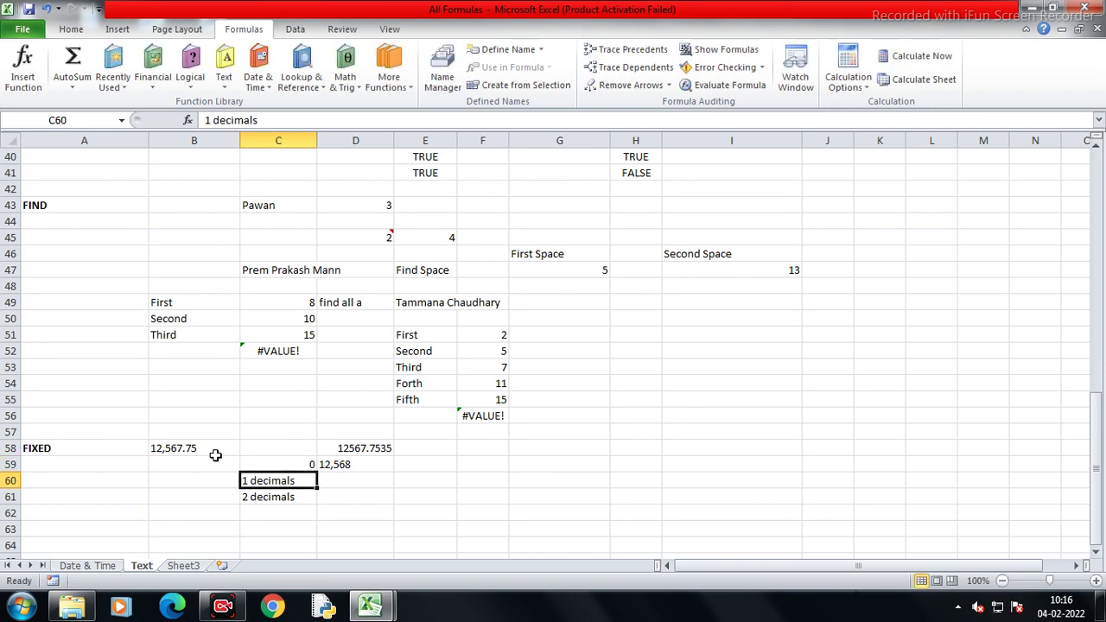
{"action": "key", "text": "F2"}
{"action": "key", "text": "BackSpace"}
{"action": "key", "text": "BackSpace"}
{"action": "key", "text": "BackSpace"}
{"action": "key", "text": "BackSpace"}
{"action": "key", "text": "BackSpace"}
{"action": "key", "text": "BackSpace"}
{"action": "key", "text": "BackSpace"}
{"action": "key", "text": "BackSpace"}
{"action": "key", "text": "Return"}
{"action": "key", "text": "F2"}
{"action": "key", "text": "BackSpace"}
{"action": "key", "text": "BackSpace"}
{"action": "key", "text": "BackSpace"}
{"action": "key", "text": "BackSpace"}
{"action": "key", "text": "BackSpace"}
{"action": "key", "text": "BackSpace"}
{"action": "key", "text": "BackSpace"}
{"action": "key", "text": "BackSpace"}
{"action": "key", "text": "BackSpace"}
{"action": "key", "text": "Return"}
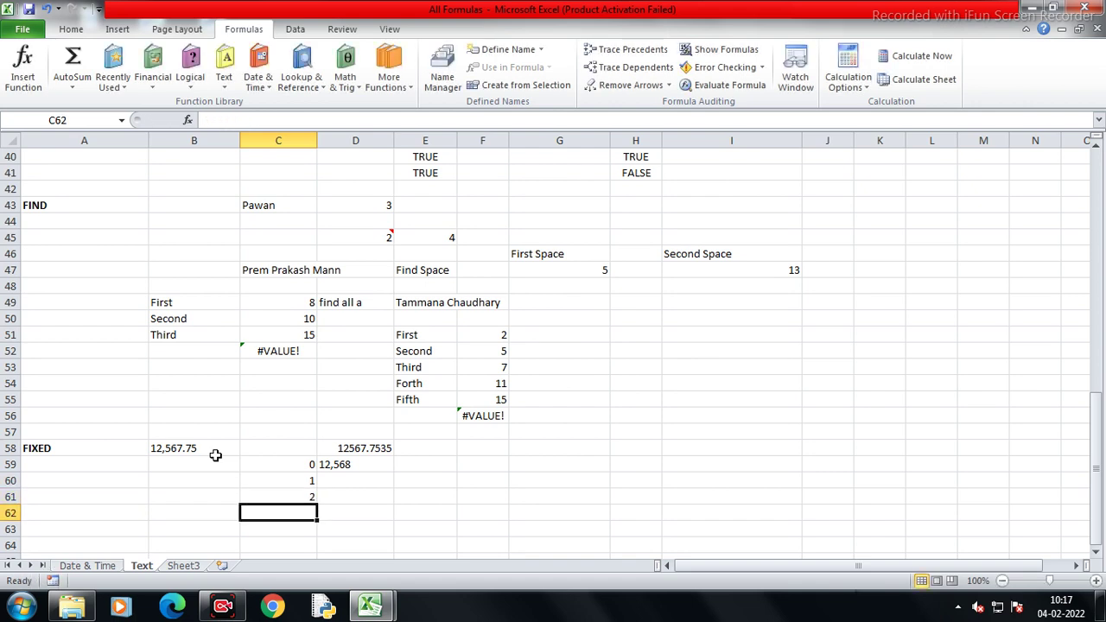
Reopen the D59 formula and delete its hard-coded 0 decimals argument
{"action": "key", "text": "Right"}
{"action": "key", "text": "Right"}
{"action": "key", "text": "Up"}
{"action": "key", "text": "Up"}
{"action": "key", "text": "Left"}
{"action": "key", "text": "Up"}
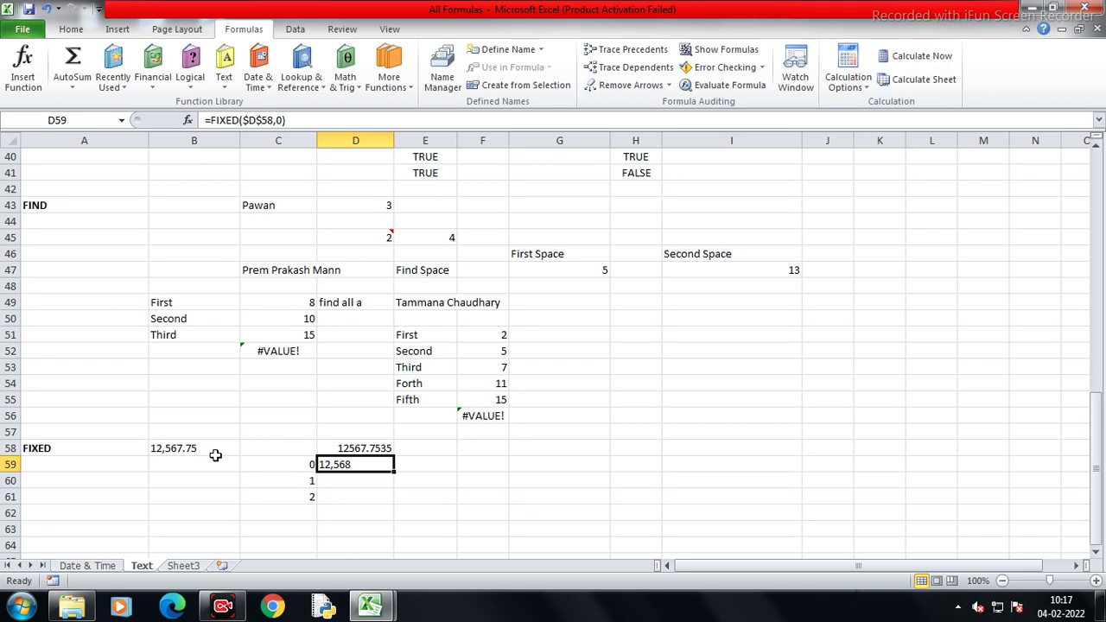
{"action": "key", "text": "F2"}
{"action": "key", "text": "Left"}
{"action": "key", "text": "BackSpace"}
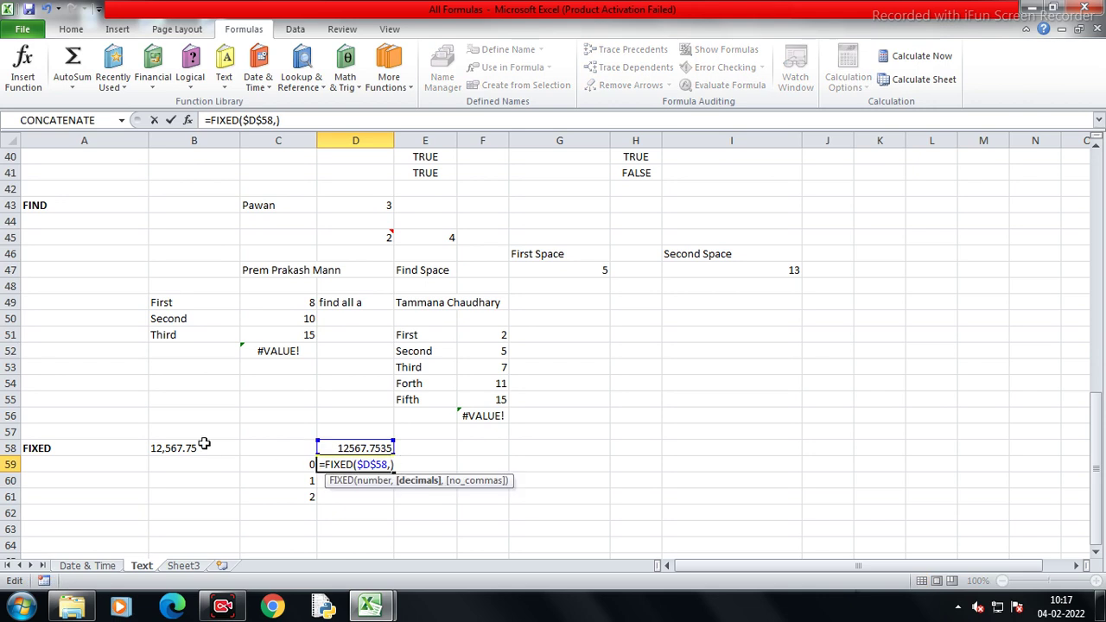
Change D59 to =FIXED($D$58,C59) and fill it to D61, showing 12,568, 12,567.8, 12,567.75
{"action": "left_click", "coordinate": [321, 464]}
{"action": "left_click", "coordinate": [306, 464]}
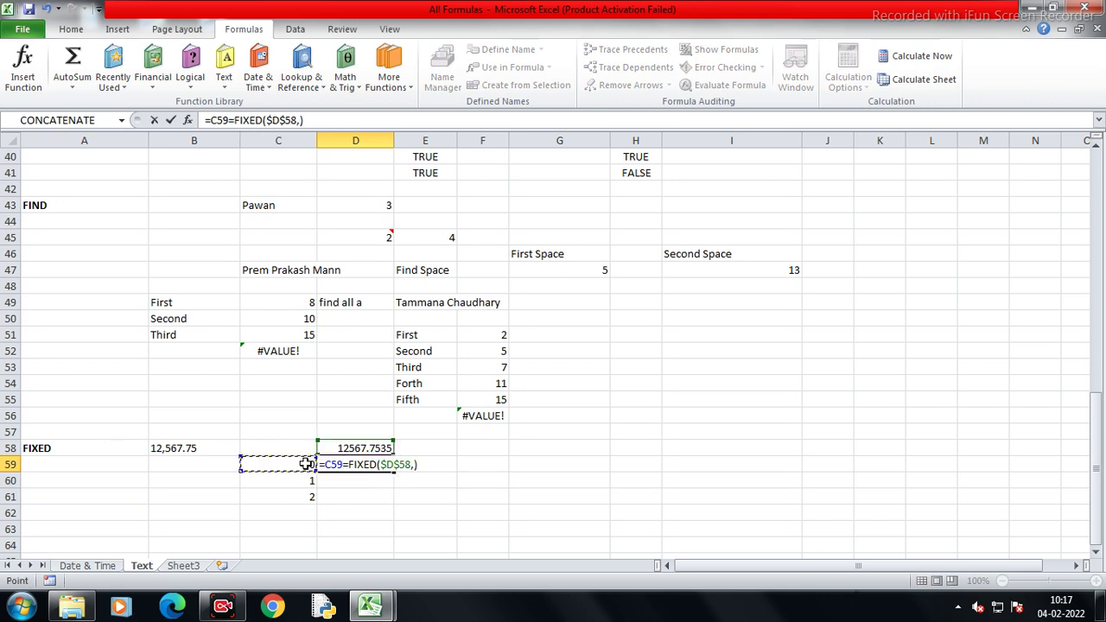
{"action": "key", "text": "BackSpace"}
{"action": "key", "text": "BackSpace"}
{"action": "key", "text": "BackSpace"}
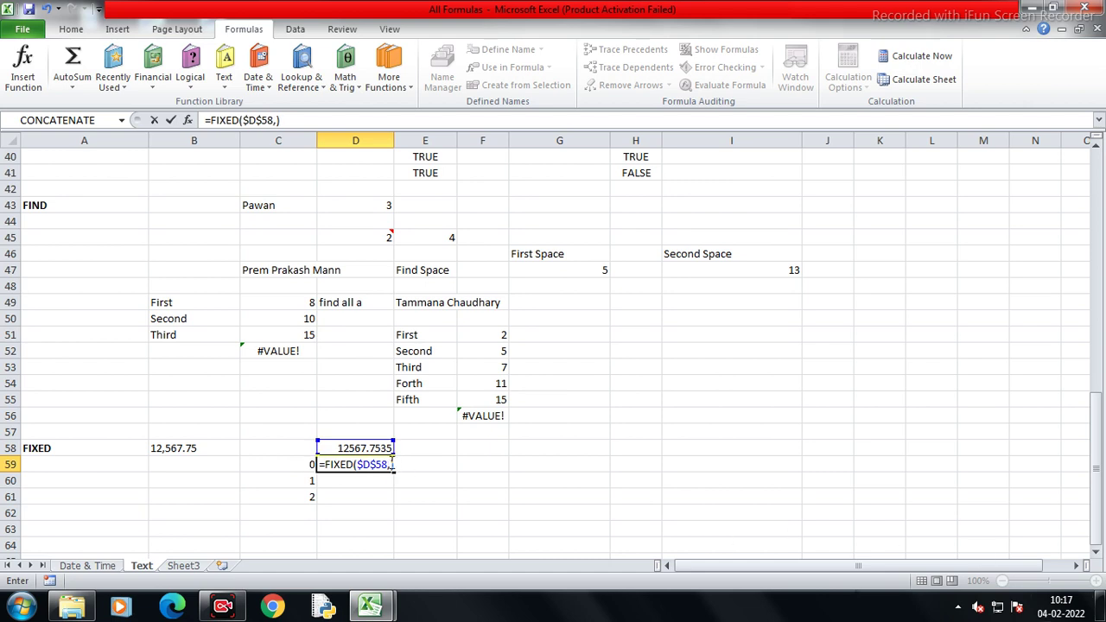
{"action": "left_click", "coordinate": [394, 464]}
{"action": "left_click", "coordinate": [292, 462]}
{"action": "key", "text": "Return"}
{"action": "key", "text": "Up"}
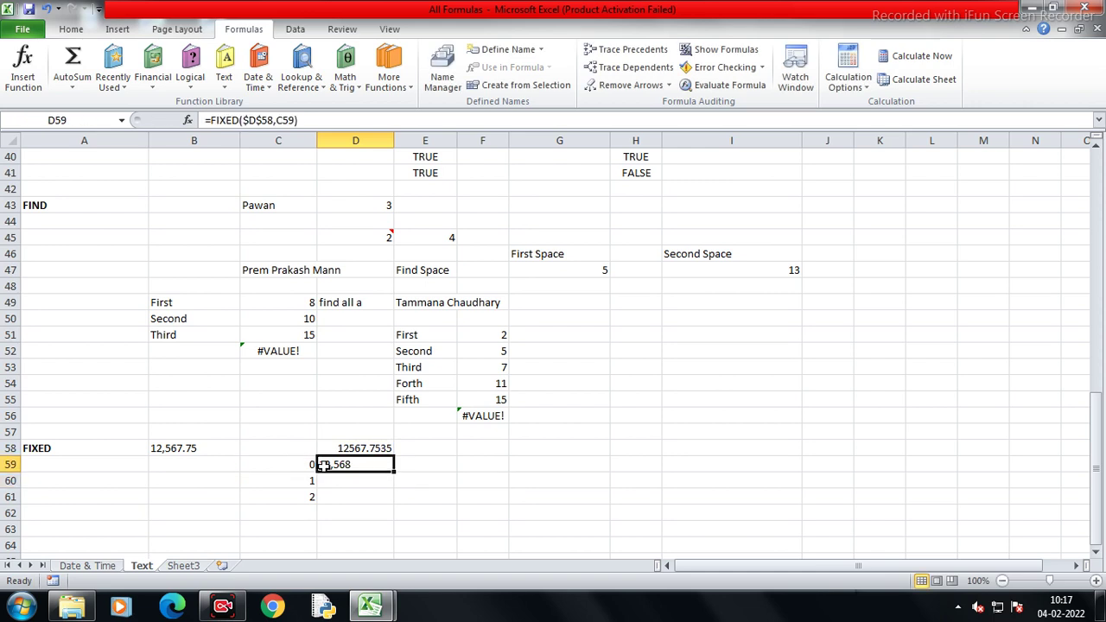
{"action": "left_click_drag", "start_coordinate": [394, 471], "coordinate": [396, 499]}
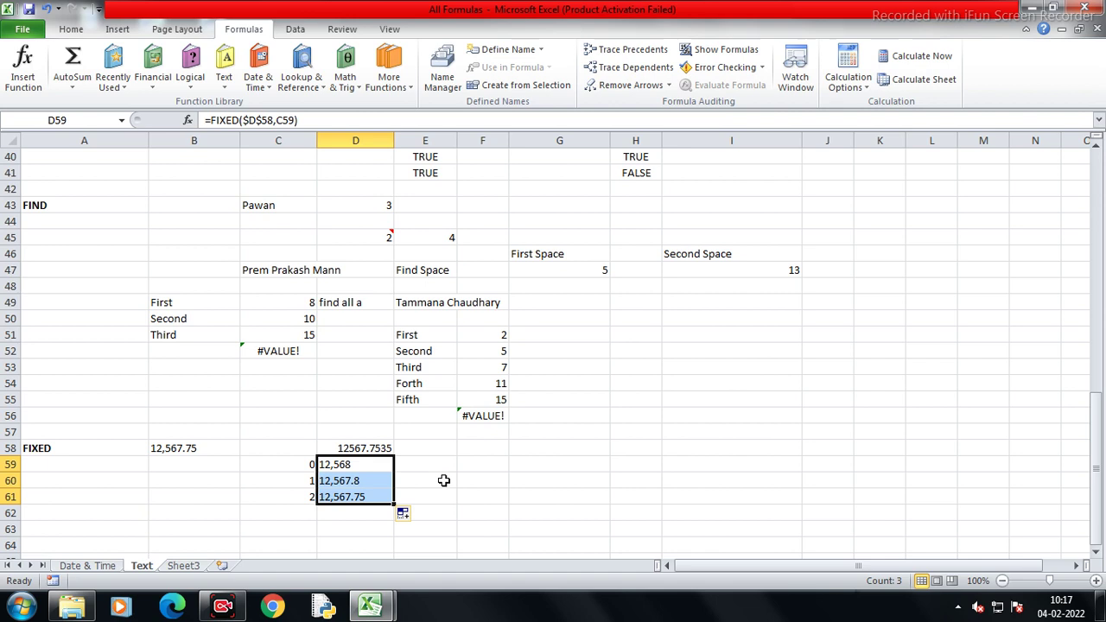
{"action": "left_click", "coordinate": [433, 461]}
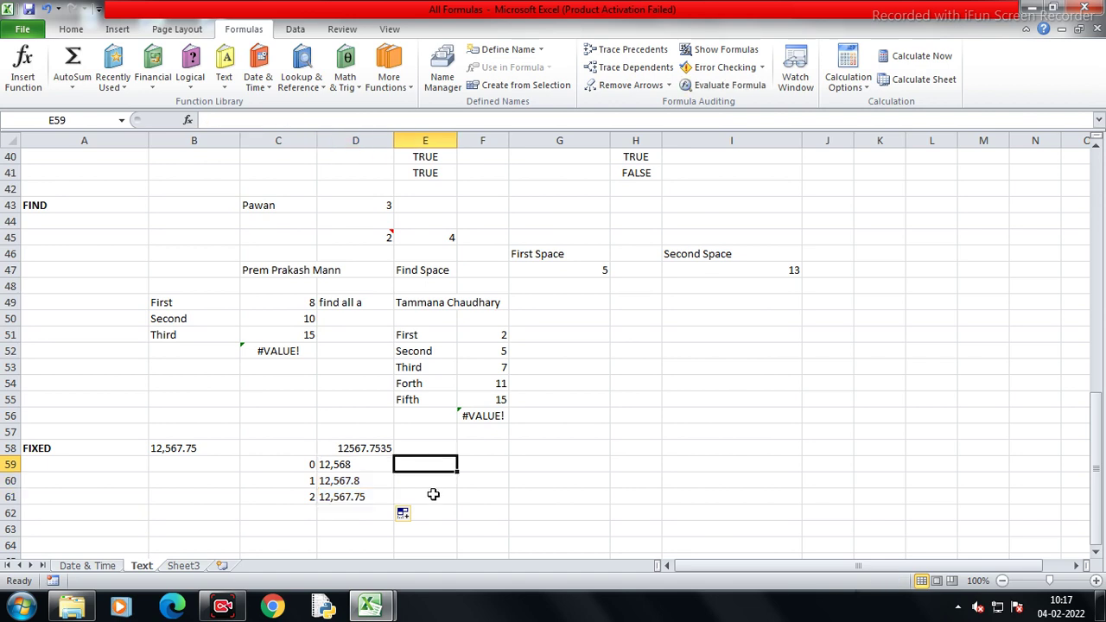
Enter =FIXED($D$58,C59,1) in E59 and fill it down to E61
{"action": "type", "text": "=fi"}
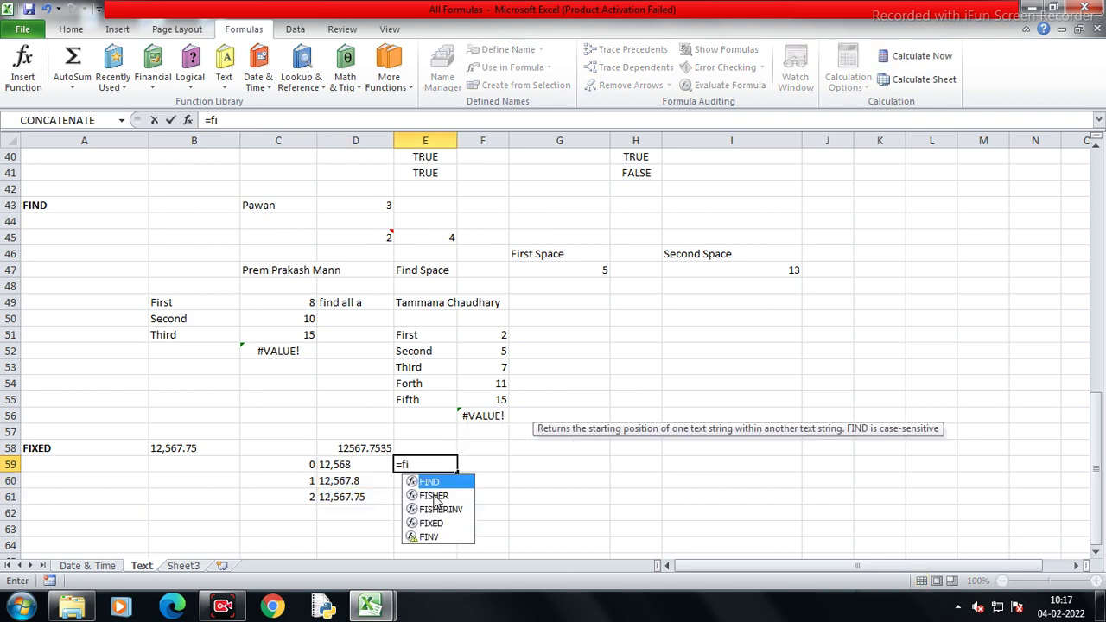
{"action": "key", "text": "Down"}
{"action": "key", "text": "Down"}
{"action": "key", "text": "Down"}
{"action": "key", "text": "Tab"}
{"action": "key", "text": "Up"}
{"action": "key", "text": "Left"}
{"action": "key", "text": "F4"}
{"action": "type", "text": ","}
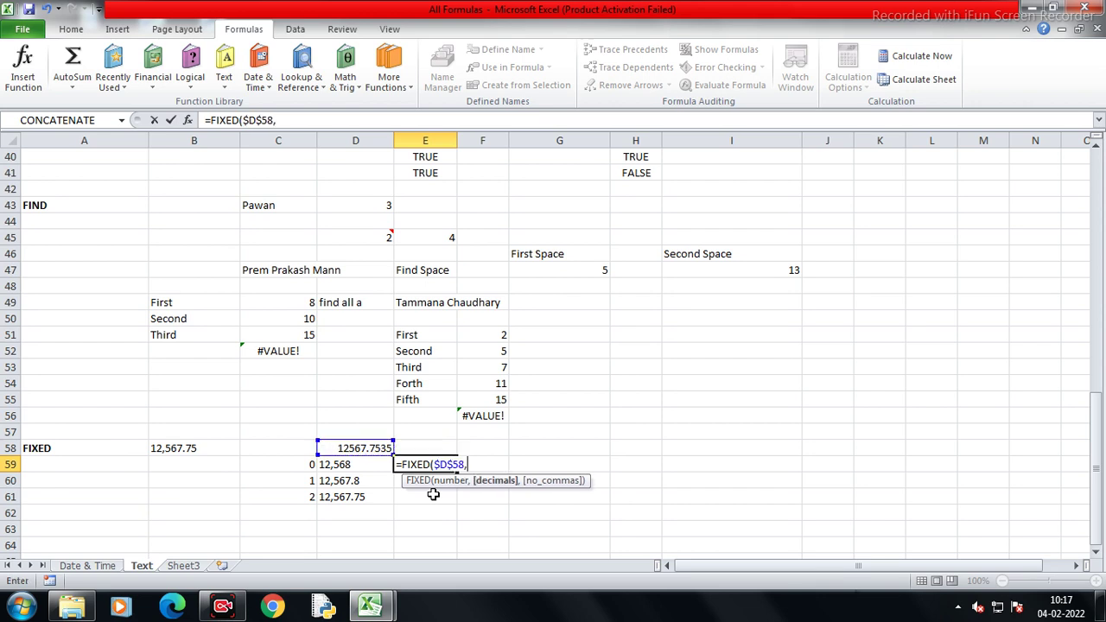
{"action": "key", "text": "Left"}
{"action": "key", "text": "Left"}
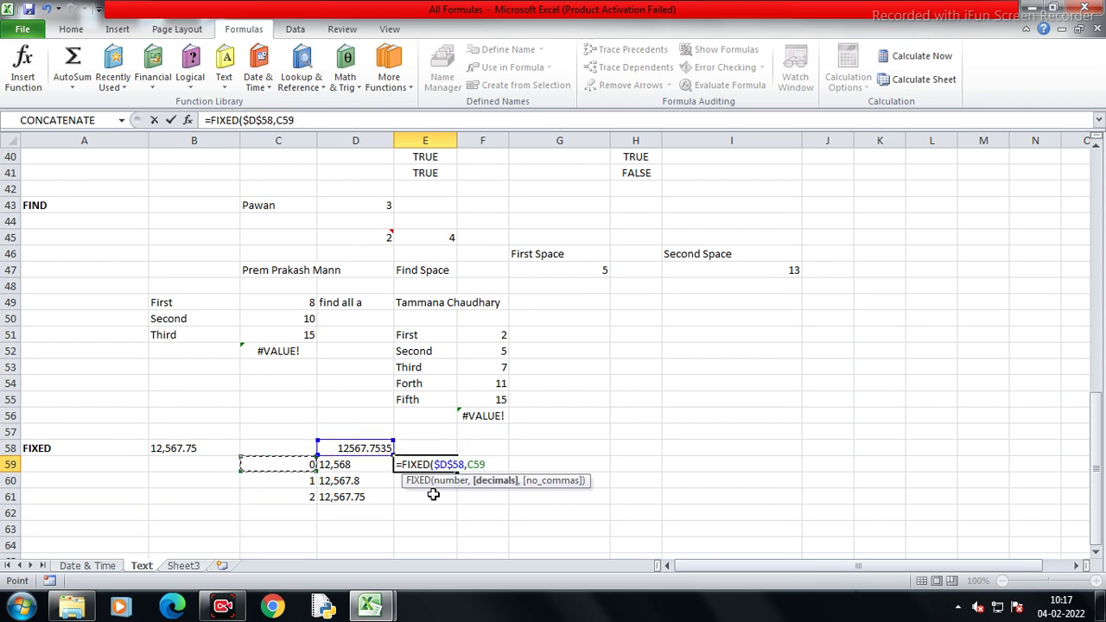
{"action": "type", "text": ","}
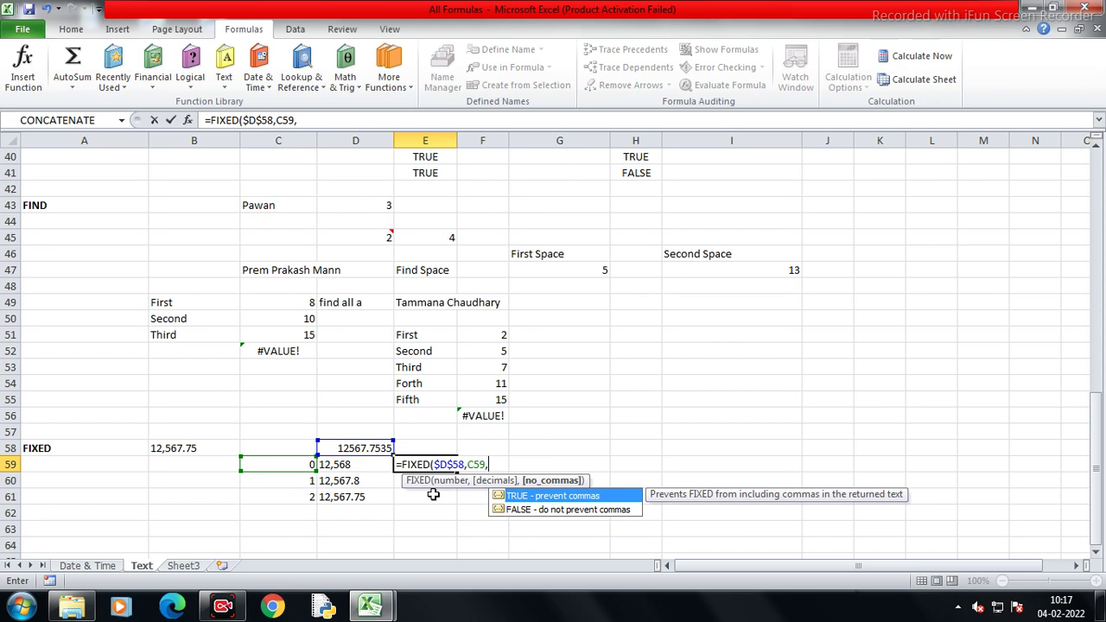
{"action": "type", "text": "1)"}
{"action": "key", "text": "Return"}
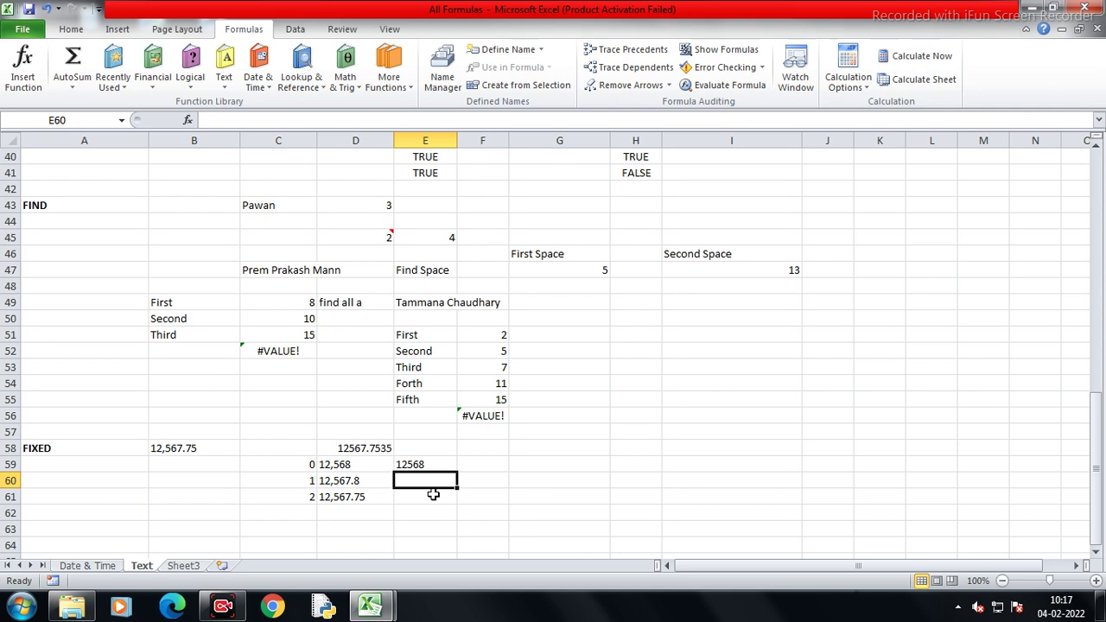
{"action": "key", "text": "Up"}
{"action": "key", "text": "shift+Down"}
{"action": "key", "text": "shift+Down"}
{"action": "key", "text": "ctrl+d"}
{"action": "key", "text": "Left"}
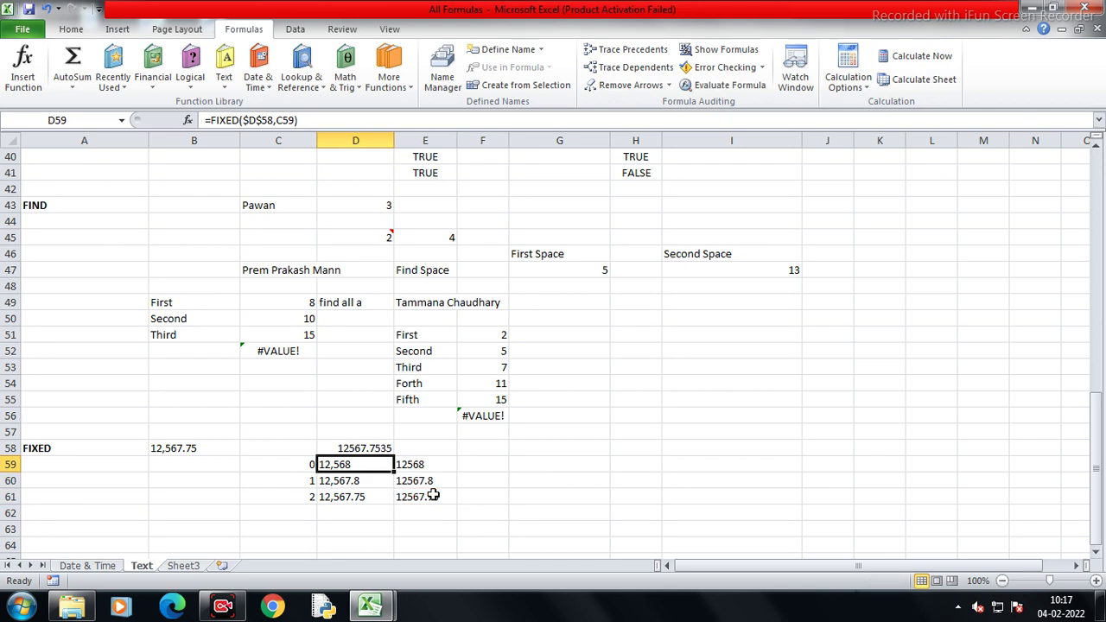
Replace the 1 in E59 with TRUE so results drop thousands separators
{"action": "key", "text": "Right"}
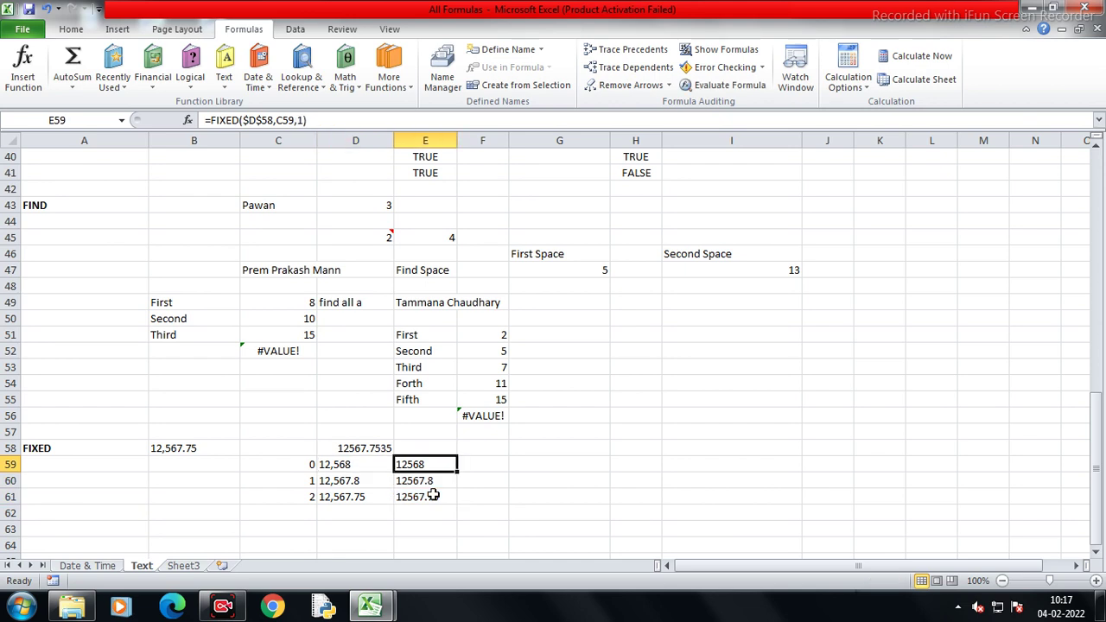
{"action": "key", "text": "F2"}
{"action": "key", "text": "Left"}
{"action": "key", "text": "BackSpace"}
{"action": "type", "text": "T"}
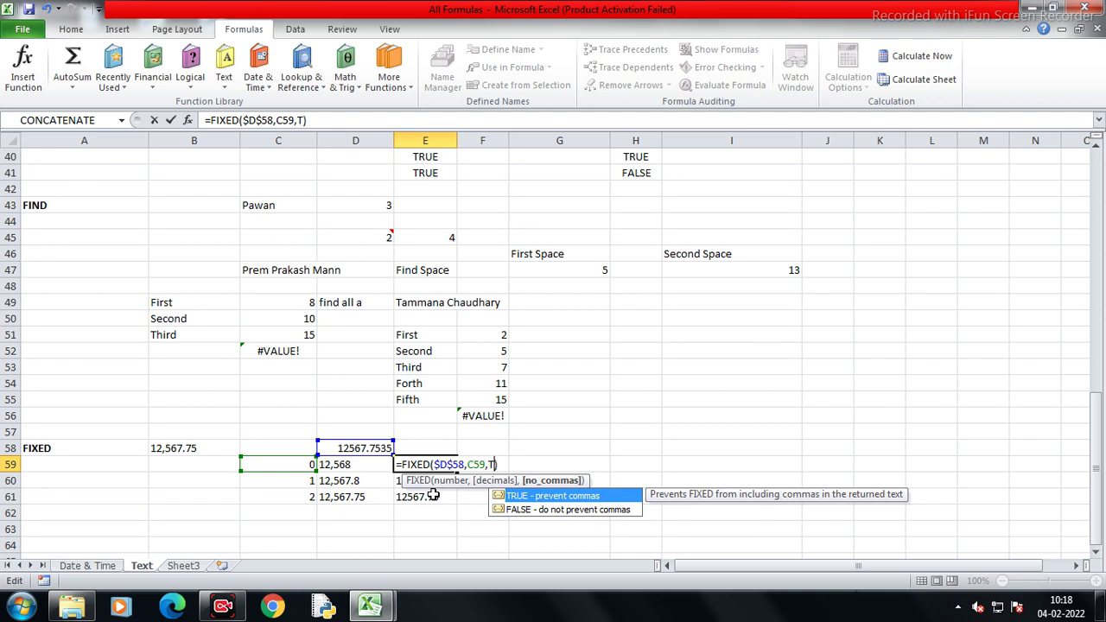
{"action": "key", "text": "Tab"}
{"action": "key", "text": "Return"}
{"action": "key", "text": "Up"}
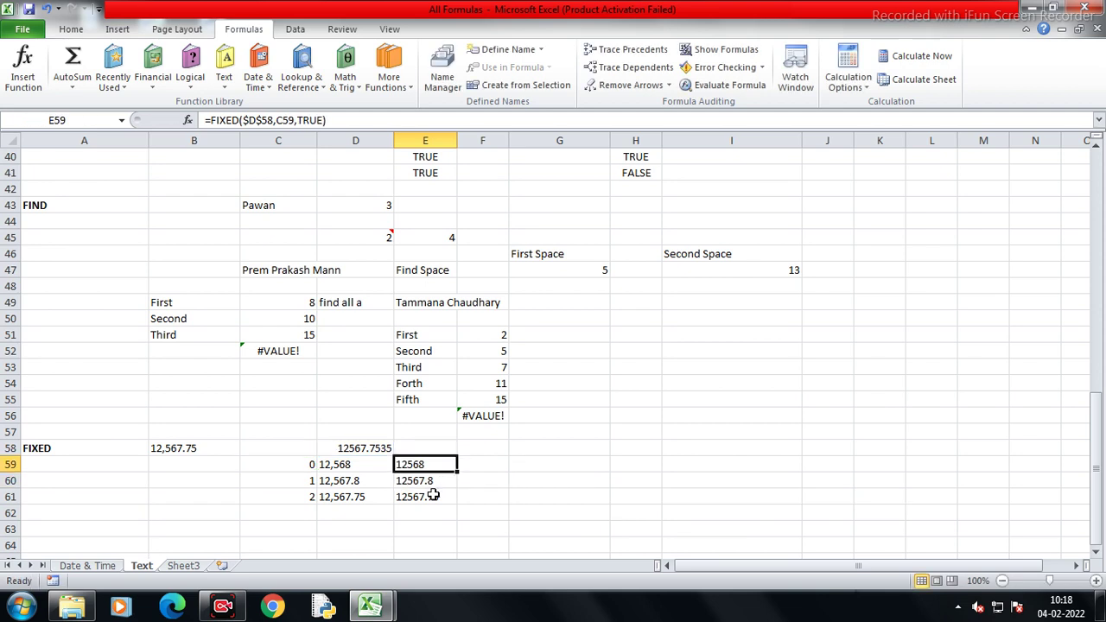
{"action": "key", "text": "shift+Down"}
{"action": "key", "text": "shift+Down"}
Enter decimals values 3 and 4 in C62 and C63
{"action": "key", "text": "Down"}
{"action": "key", "text": "Left"}
{"action": "key", "text": "Down"}
{"action": "key", "text": "Left"}
{"action": "key", "text": "Down"}
{"action": "type", "text": "3"}
{"action": "key", "text": "Return"}
{"action": "type", "text": "4"}
{"action": "key", "text": "Return"}
Fill the D and E FIXED formulas from row 61 down through row 63
{"action": "key", "text": "Up"}
{"action": "key", "text": "Up"}
{"action": "key", "text": "Up"}
{"action": "key", "text": "Right"}
{"action": "key", "text": "shift+Right"}
{"action": "key", "text": "shift+Down"}
{"action": "key", "text": "shift+Down"}
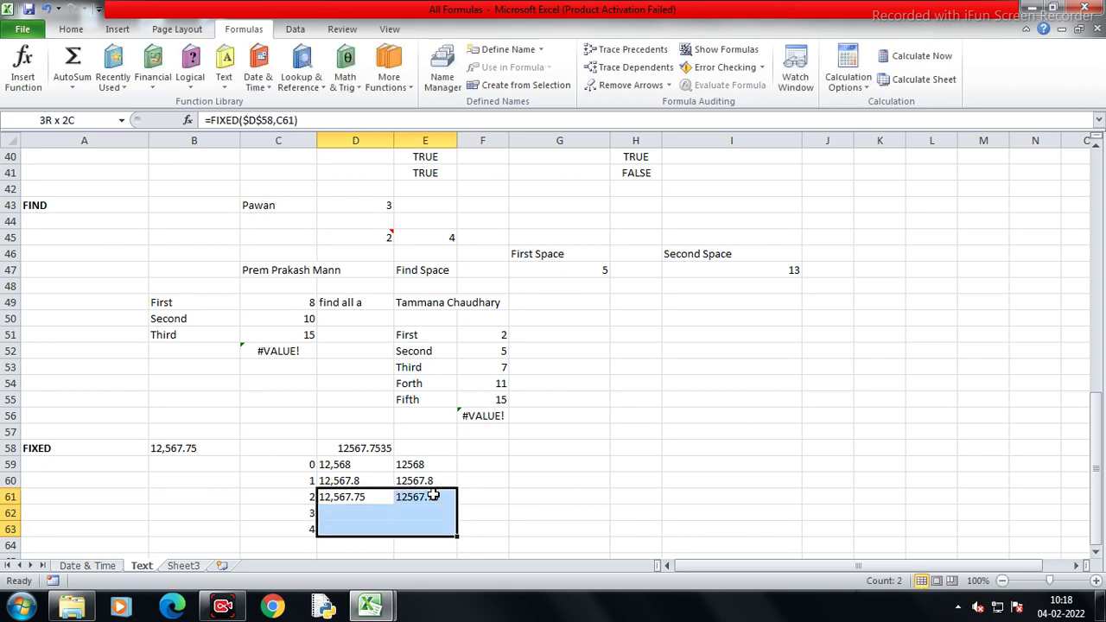
{"action": "key", "text": "ctrl+d"}
{"action": "key", "text": "Down"}
{"action": "key", "text": "Down"}
{"action": "key", "text": "Down"}
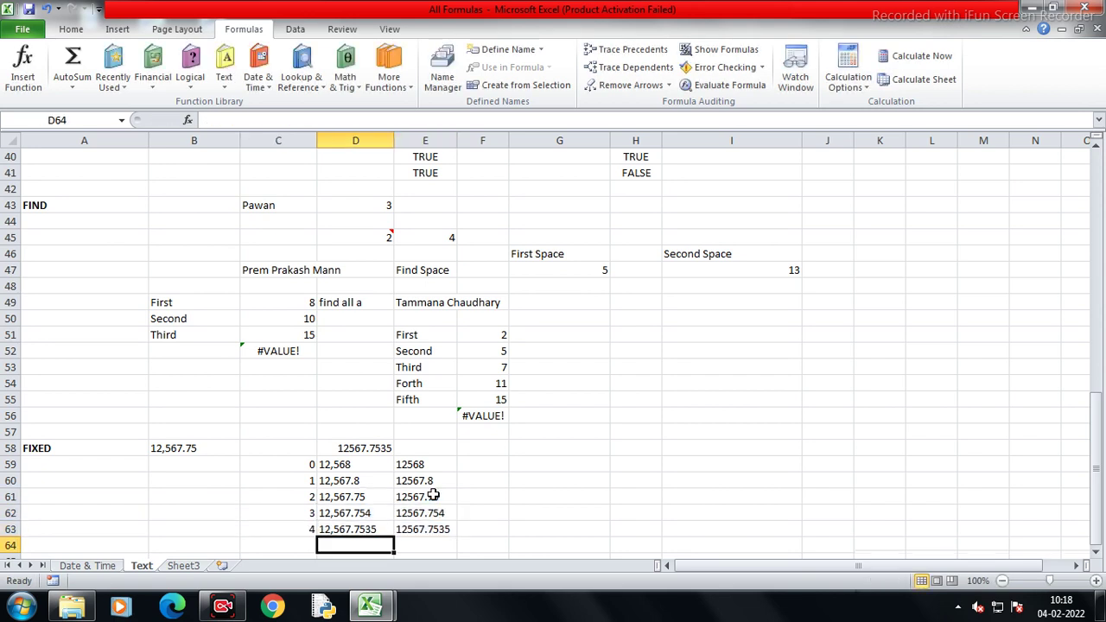
{"action": "key", "text": "Down"}
{"action": "key", "text": "Down"}
{"action": "key", "text": "Down"}
{"action": "key", "text": "Down"}
{"action": "key", "text": "Down"}
{"action": "key", "text": "Down"}
{"action": "key", "text": "Down"}
{"action": "key", "text": "Down"}
{"action": "key", "text": "Down"}
{"action": "key", "text": "Down"}
{"action": "key", "text": "Down"}
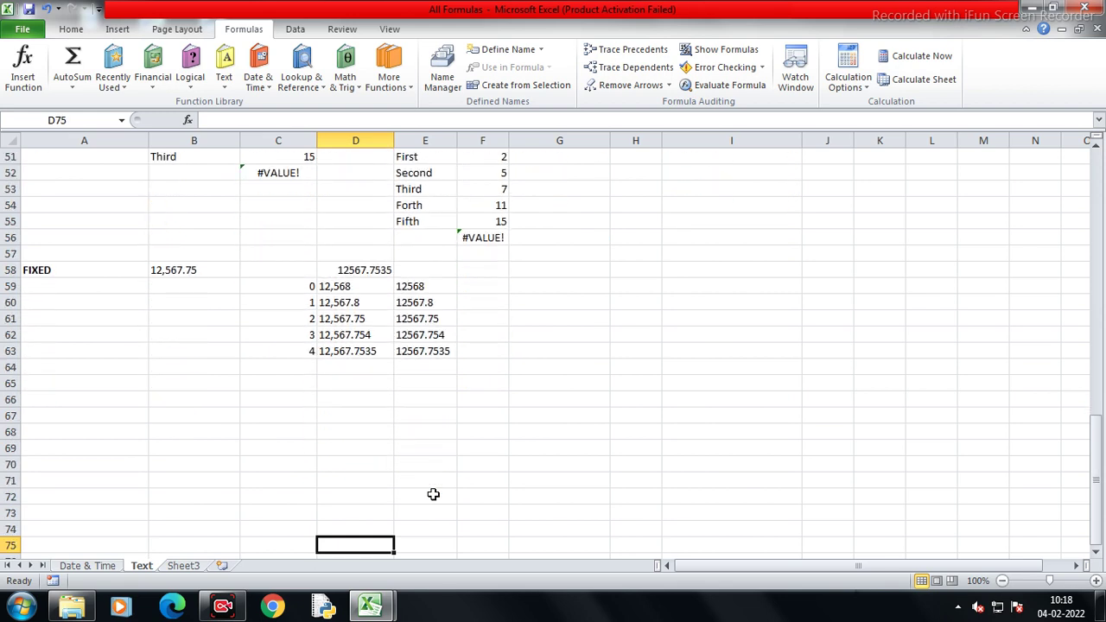
{"action": "key", "text": "Down"}
{"action": "key", "text": "Down"}
{"action": "key", "text": "Down"}
{"action": "key", "text": "Down"}
{"action": "key", "text": "Down"}
{"action": "key", "text": "Down"}
{"action": "key", "text": "Up"}
{"action": "key", "text": "Up"}
{"action": "key", "text": "Up"}
{"action": "key", "text": "Up"}
{"action": "key", "text": "Up"}
{"action": "key", "text": "Up"}
{"action": "key", "text": "Up"}
{"action": "key", "text": "Left"}
{"action": "key", "text": "Up"}
{"action": "key", "text": "Up"}
{"action": "key", "text": "Up"}
{"action": "key", "text": "Left"}
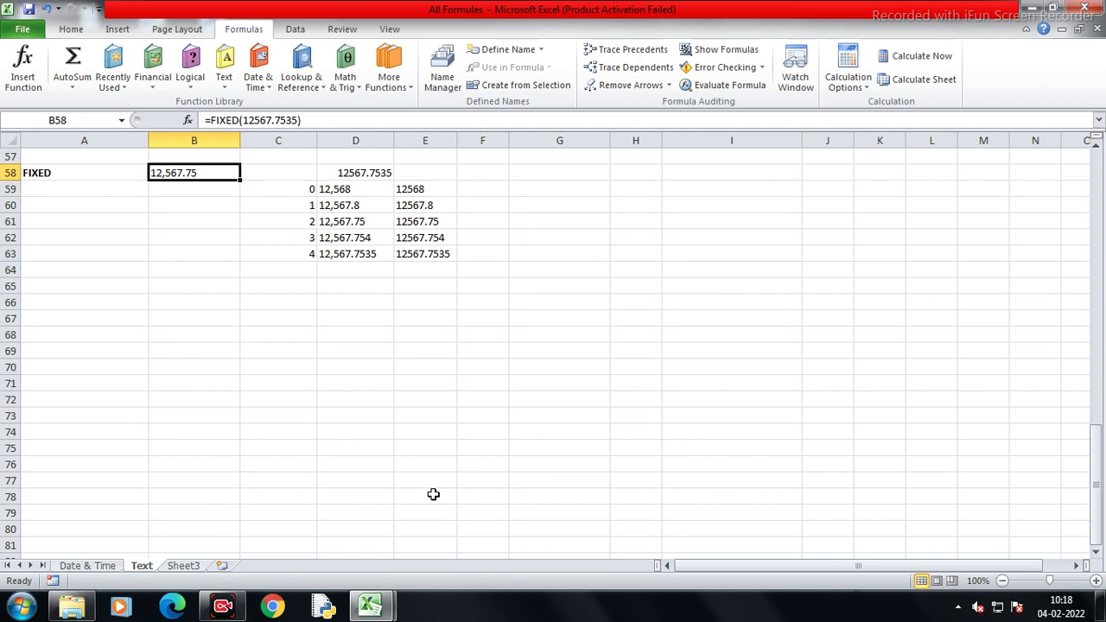
{"action": "key", "text": "Down"}
{"action": "key", "text": "Down"}
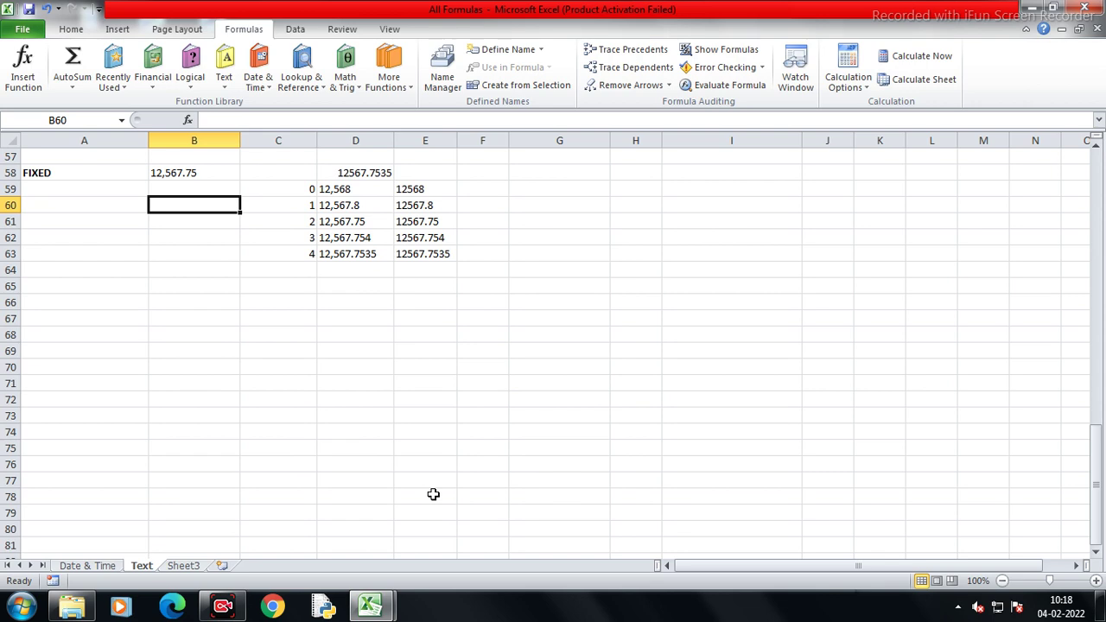
Type 'By default 2 decimals' in B60 and widen column B to fit it
{"action": "type", "text": "By default 2 decimals"}
{"action": "key", "text": "Return"}
{"action": "key", "text": "Up"}
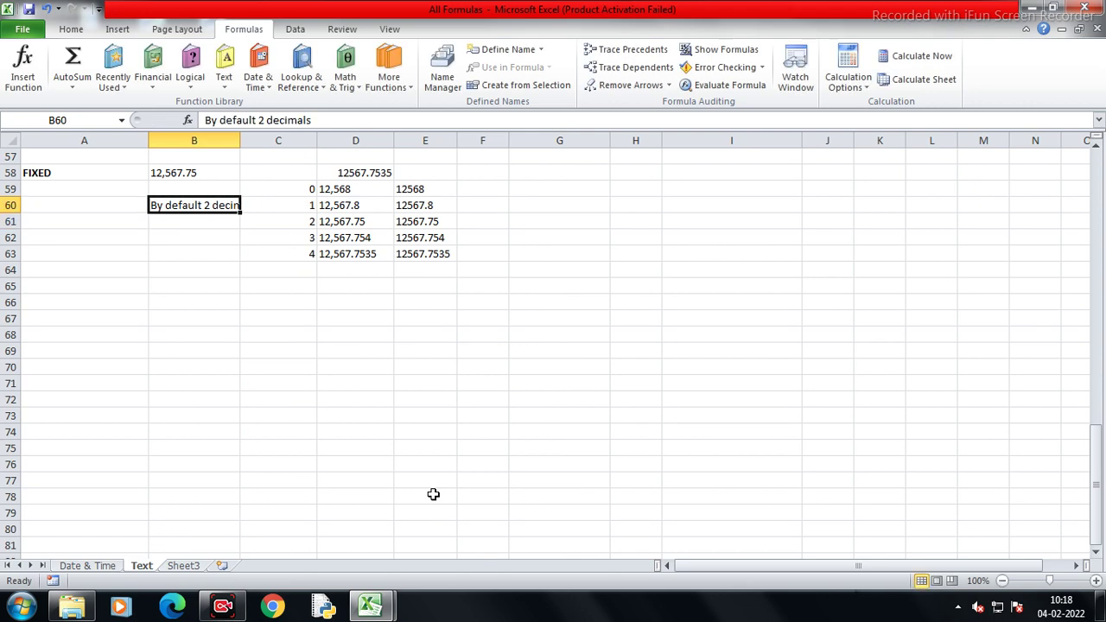
{"action": "left_click_drag", "start_coordinate": [241, 140], "coordinate": [269, 137]}
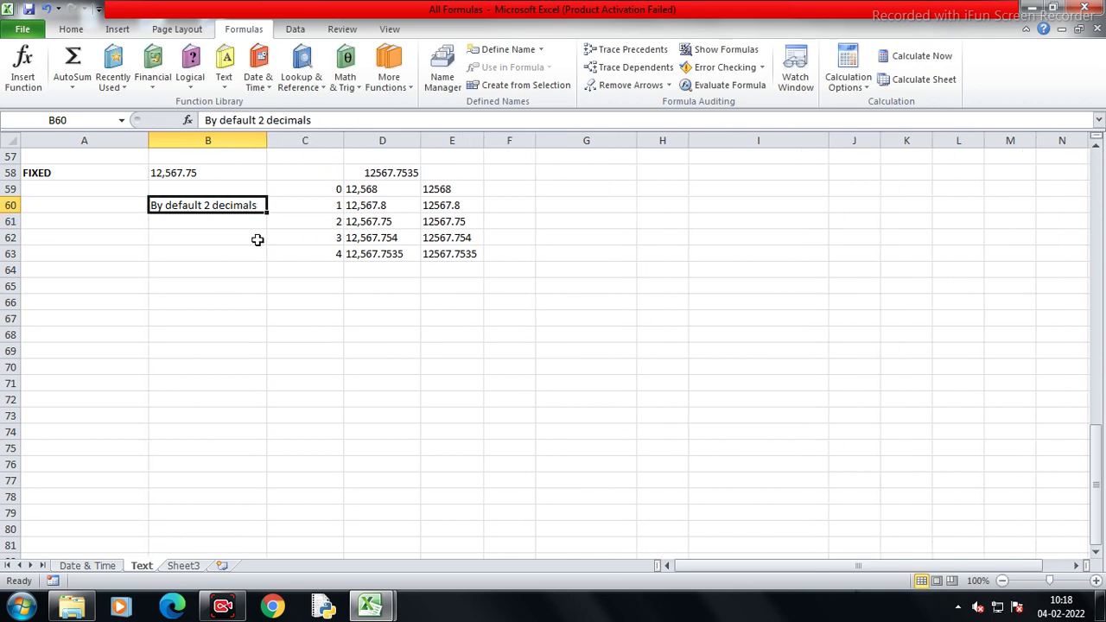
Browse the Formulas > Text function list, then close it
{"action": "left_click", "coordinate": [63, 293]}
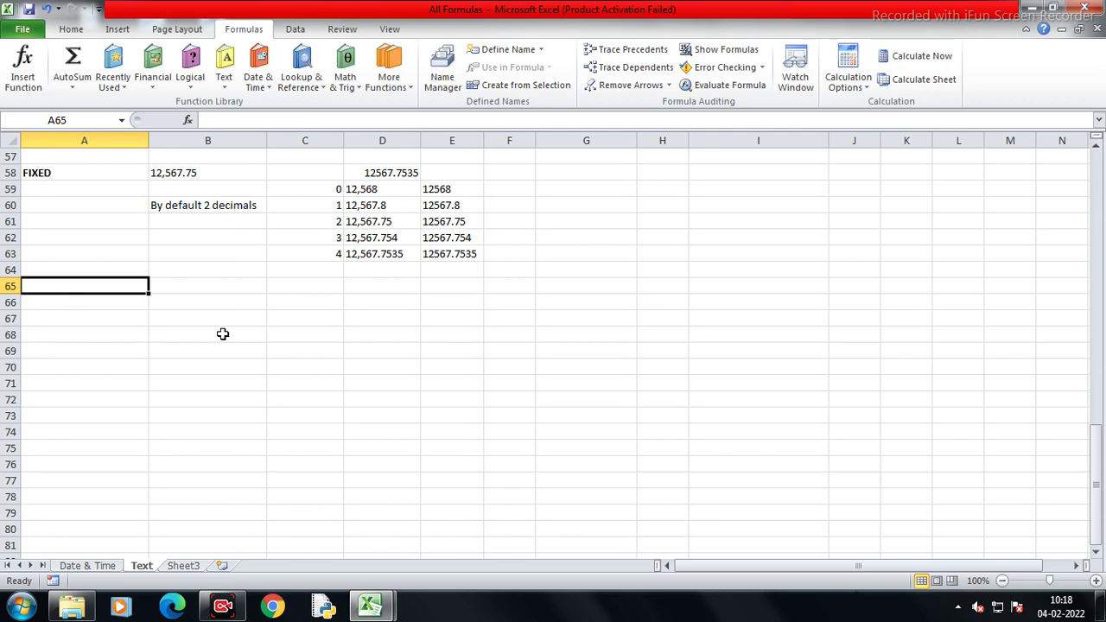
{"action": "left_click", "coordinate": [223, 76]}
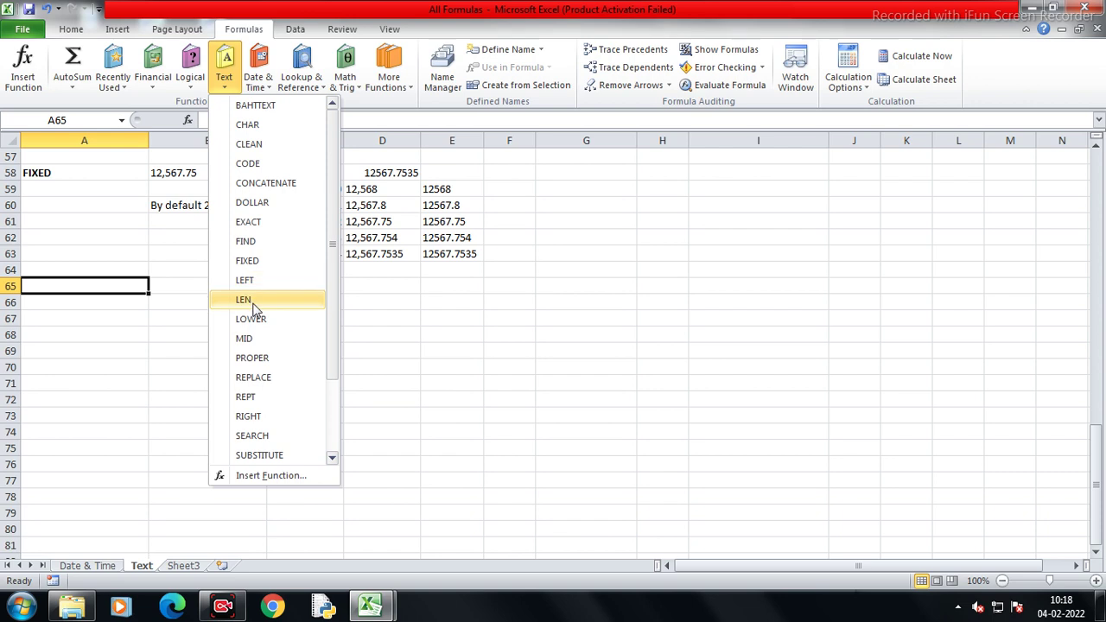
{"action": "scroll", "coordinate": [258, 318], "scroll_direction": "down", "scroll_amount": 2}
{"action": "scroll", "coordinate": [258, 317], "scroll_direction": "up", "scroll_amount": 2}
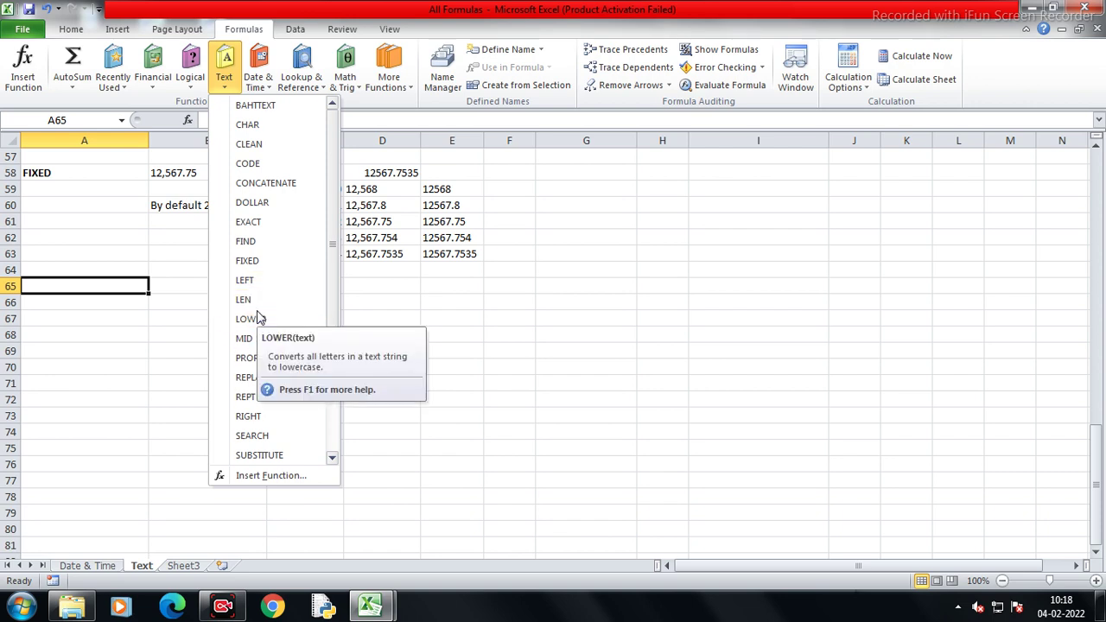
{"action": "left_click", "coordinate": [84, 288]}
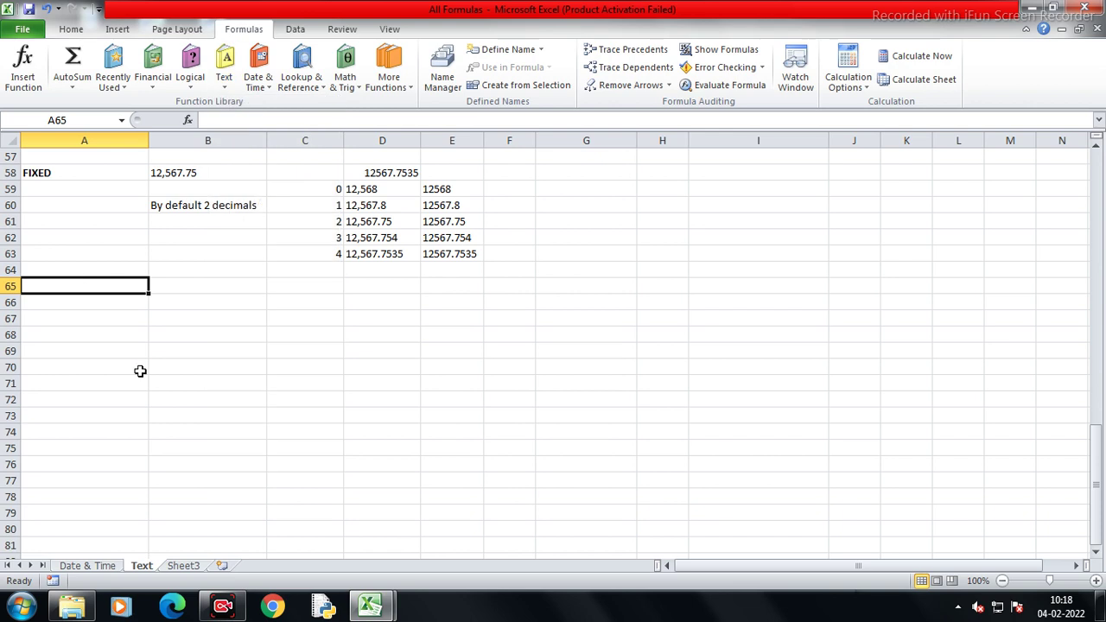
{"action": "key", "text": "Right"}
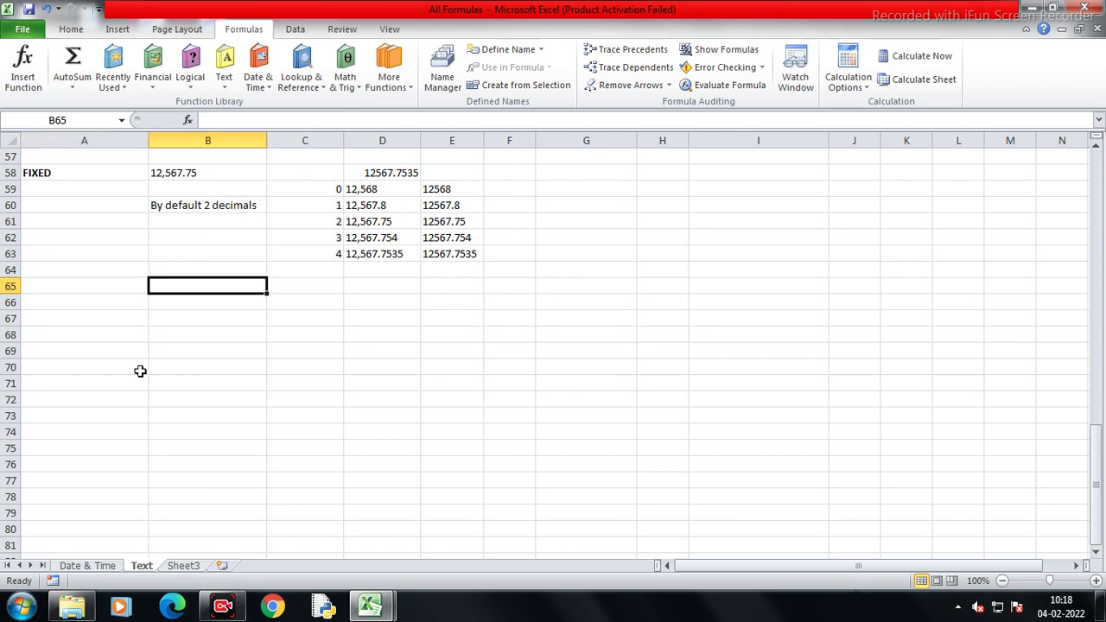
Copy the sample full name from C47 into B65
{"action": "type", "text": "Pre"}
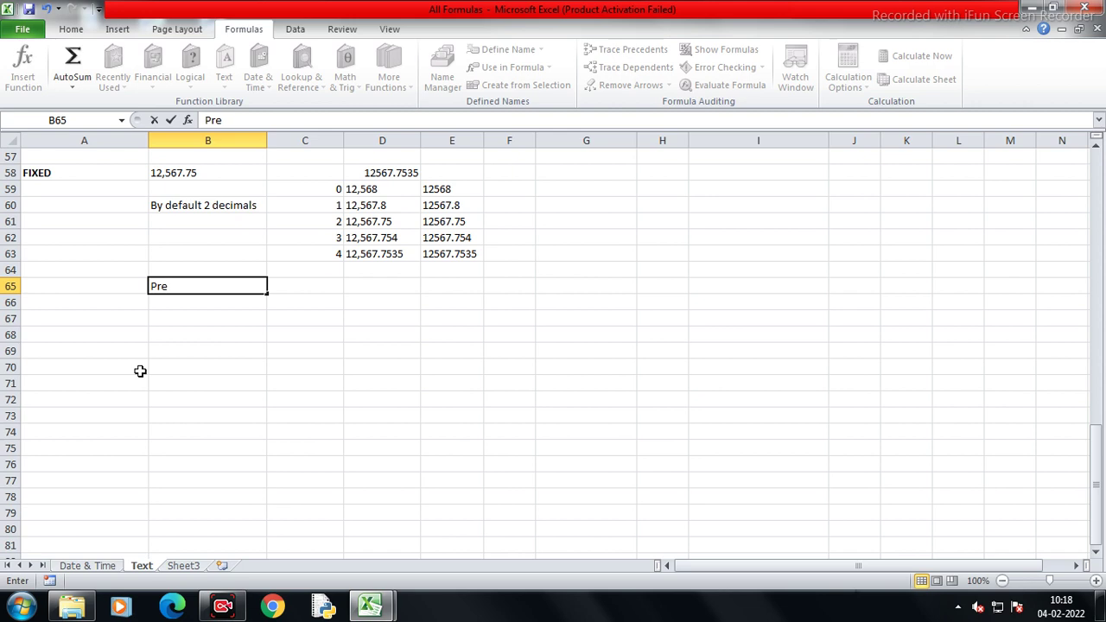
{"action": "key", "text": "Escape"}
{"action": "scroll", "coordinate": [140, 371], "scroll_direction": "up", "scroll_amount": 4}
{"action": "scroll", "coordinate": [148, 371], "scroll_direction": "up", "scroll_amount": 1}
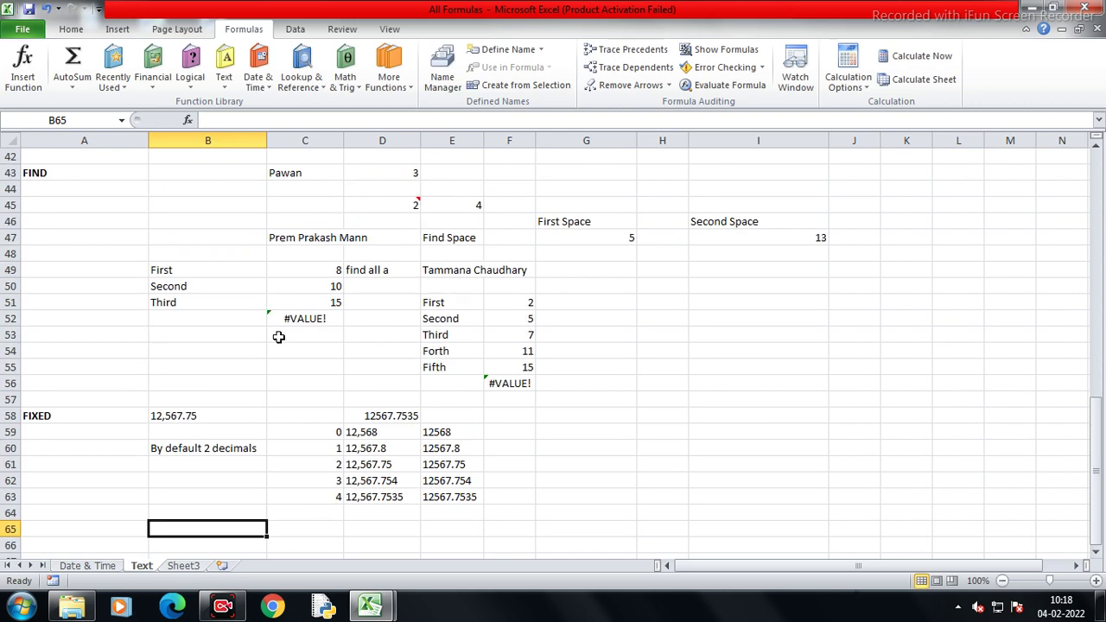
{"action": "left_click", "coordinate": [295, 237]}
{"action": "key", "text": "ctrl+c"}
{"action": "scroll", "coordinate": [338, 282], "scroll_direction": "down", "scroll_amount": 4}
{"action": "scroll", "coordinate": [259, 281], "scroll_direction": "down", "scroll_amount": 1}
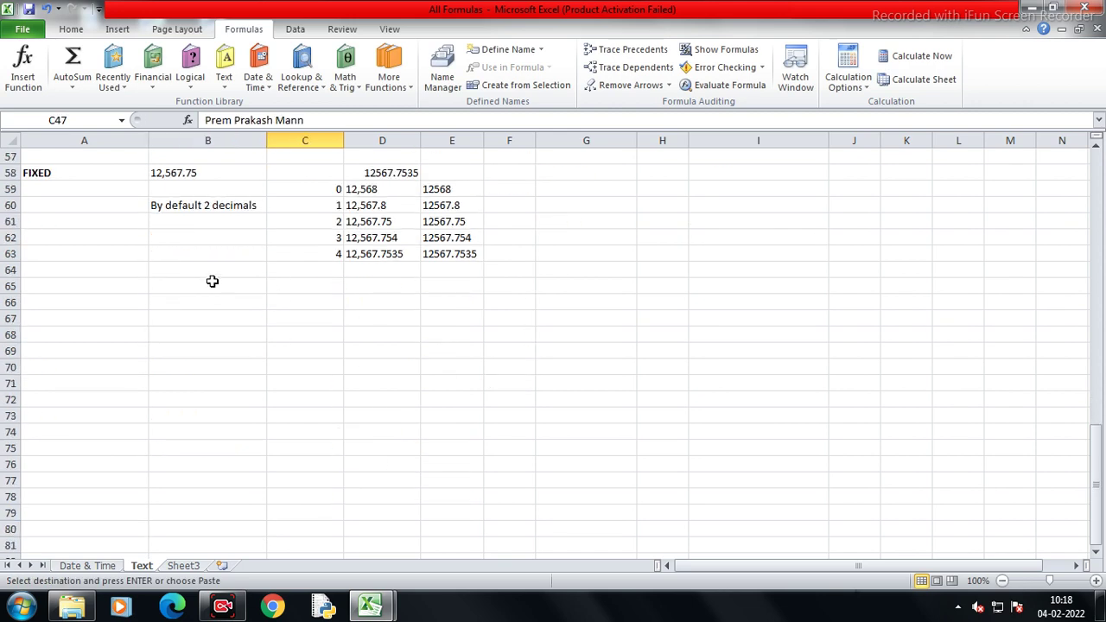
{"action": "left_click", "coordinate": [213, 287]}
{"action": "key", "text": "ctrl+v"}
{"action": "key", "text": "Escape"}
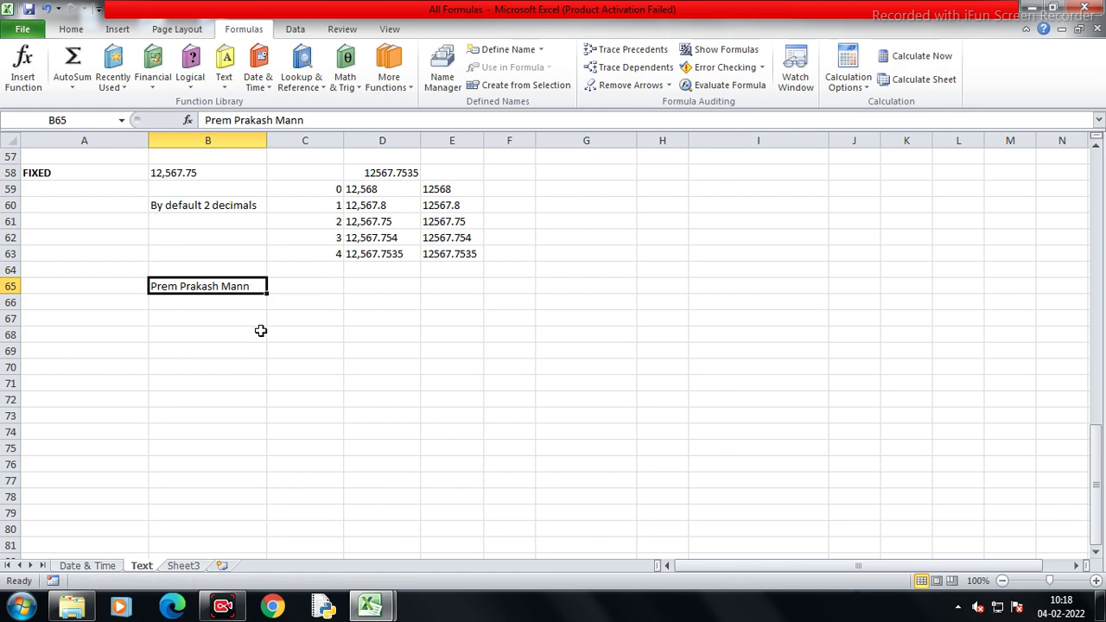
Copy the First, Middle and Last Name headings from C25:E25 into C65:E65
{"action": "scroll", "coordinate": [316, 304], "scroll_direction": "up", "scroll_amount": 5}
{"action": "scroll", "coordinate": [321, 227], "scroll_direction": "up", "scroll_amount": 5}
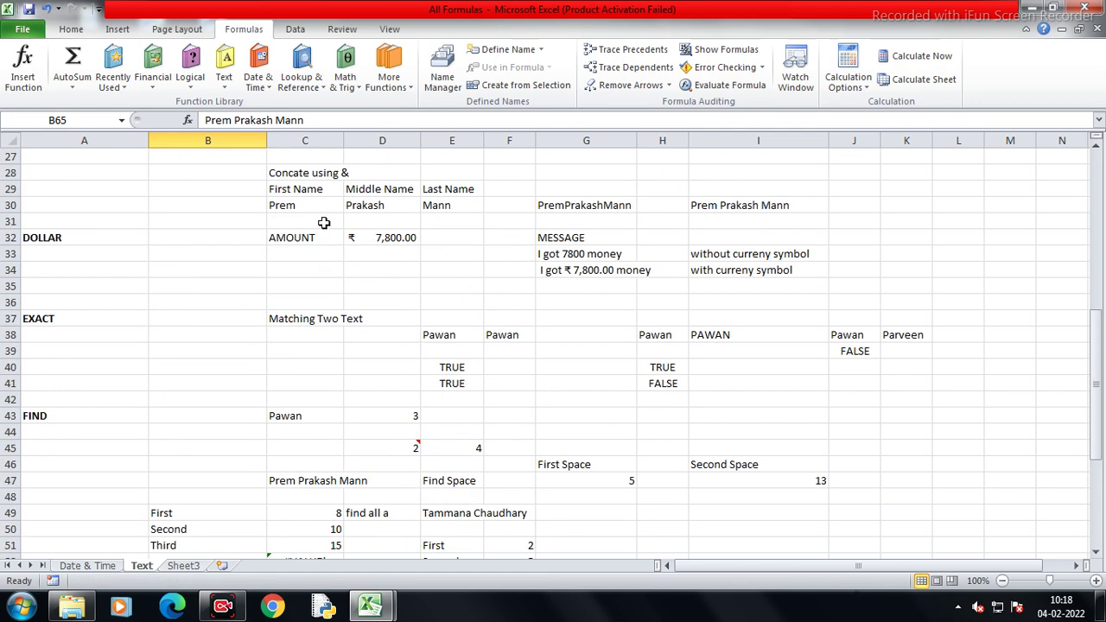
{"action": "scroll", "coordinate": [317, 187], "scroll_direction": "up", "scroll_amount": 2}
{"action": "left_click_drag", "start_coordinate": [290, 223], "coordinate": [445, 225]}
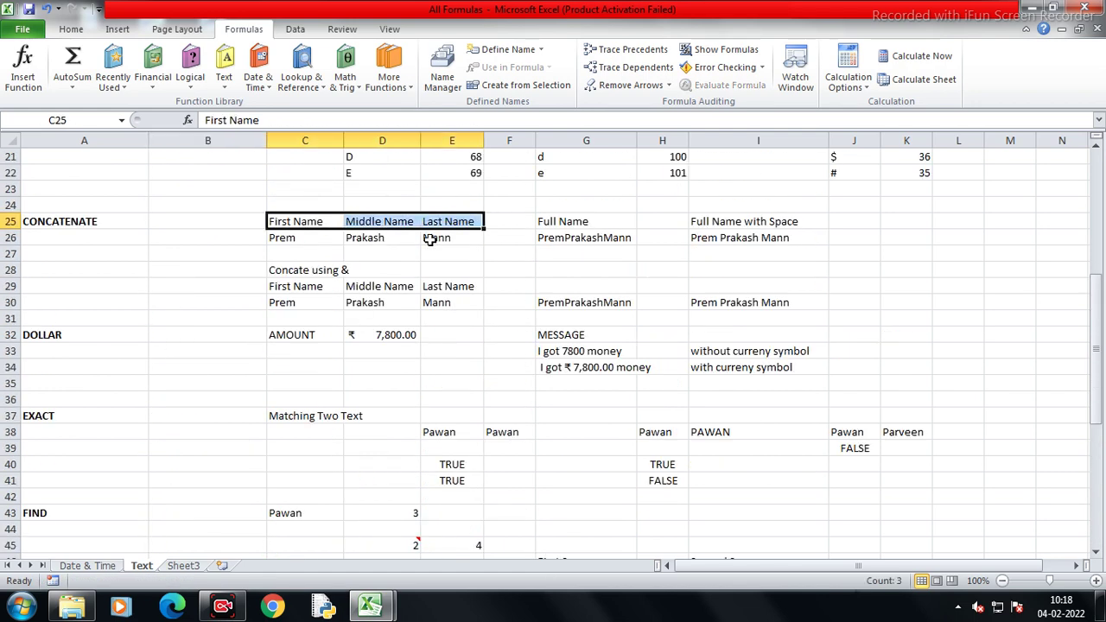
{"action": "key", "text": "ctrl+c"}
{"action": "scroll", "coordinate": [345, 372], "scroll_direction": "down", "scroll_amount": 6}
{"action": "scroll", "coordinate": [224, 389], "scroll_direction": "down", "scroll_amount": 4}
{"action": "scroll", "coordinate": [292, 317], "scroll_direction": "down", "scroll_amount": 2}
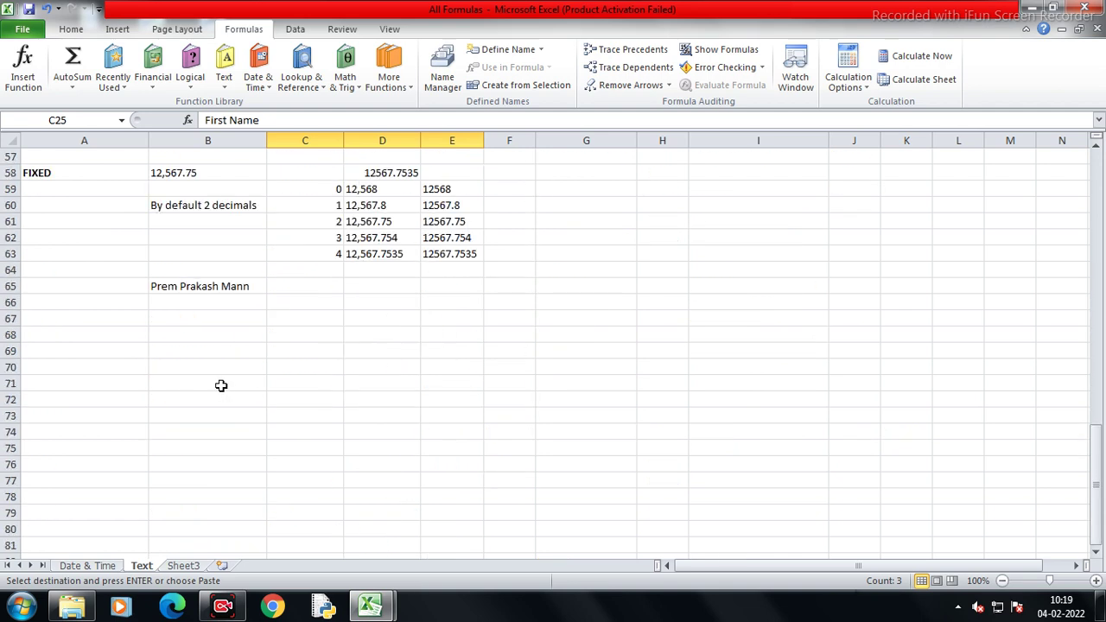
{"action": "left_click", "coordinate": [299, 285]}
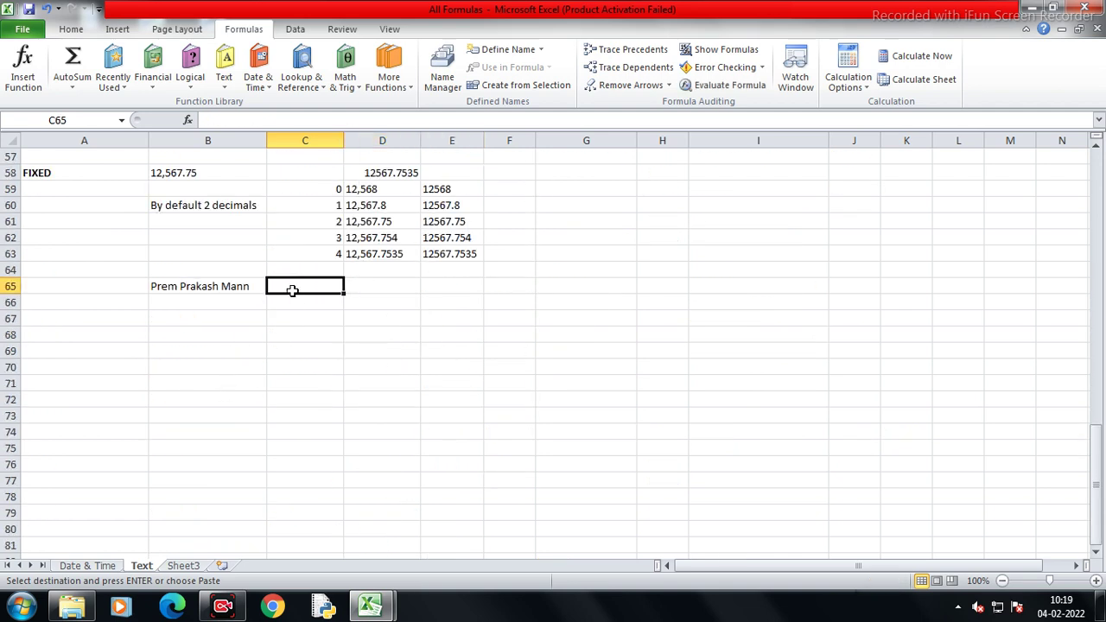
{"action": "key", "text": "ctrl+v"}
Move the full name down to B66 and type the heading FULL NAME in B65
{"action": "left_click", "coordinate": [213, 289]}
{"action": "key", "text": "ctrl+c"}
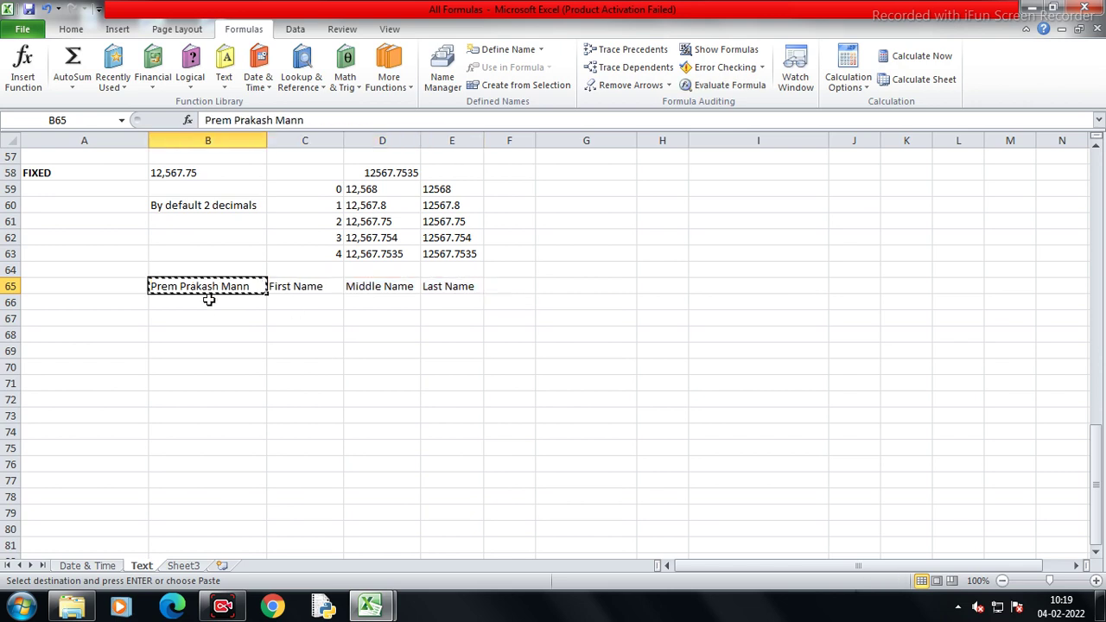
{"action": "left_click", "coordinate": [216, 316]}
{"action": "left_click", "coordinate": [213, 299]}
{"action": "key", "text": "Return"}
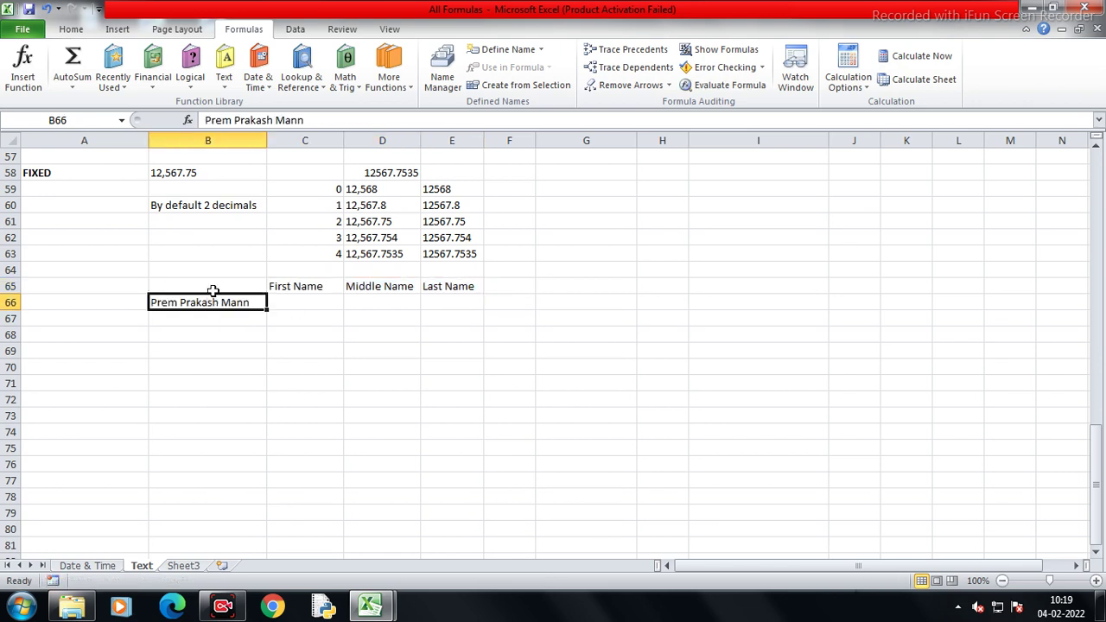
{"action": "left_click", "coordinate": [216, 289]}
{"action": "type", "text": "FULL NAME"}
{"action": "key", "text": "Left"}
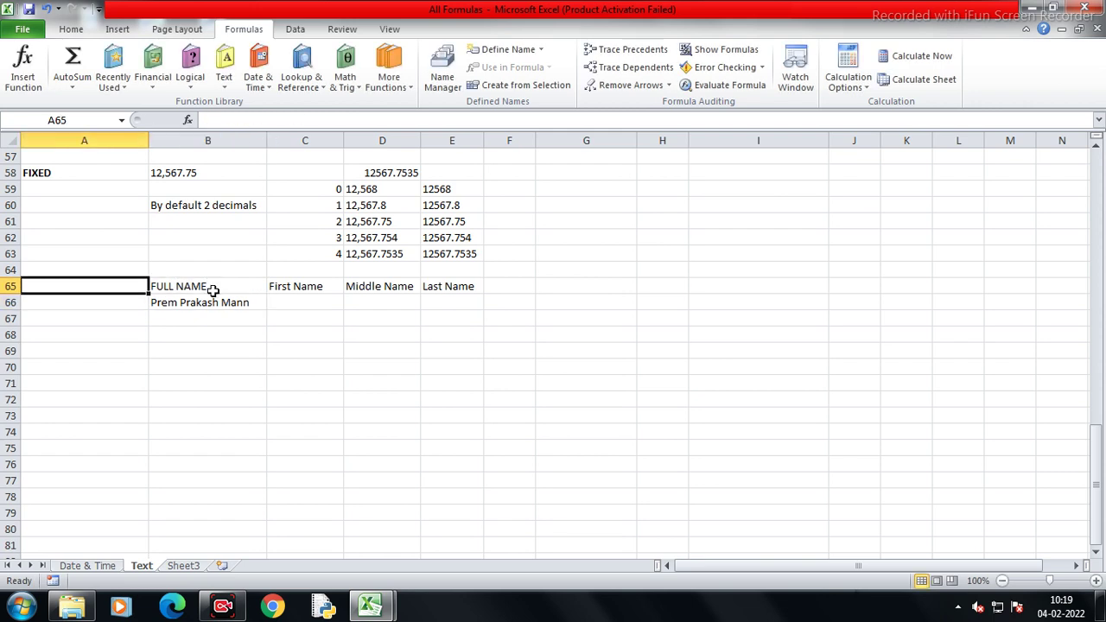
Enter LEFT, MID and RIGHT labels down the column and make them bold
{"action": "type", "text": "LEFT"}
{"action": "key", "text": "Return"}
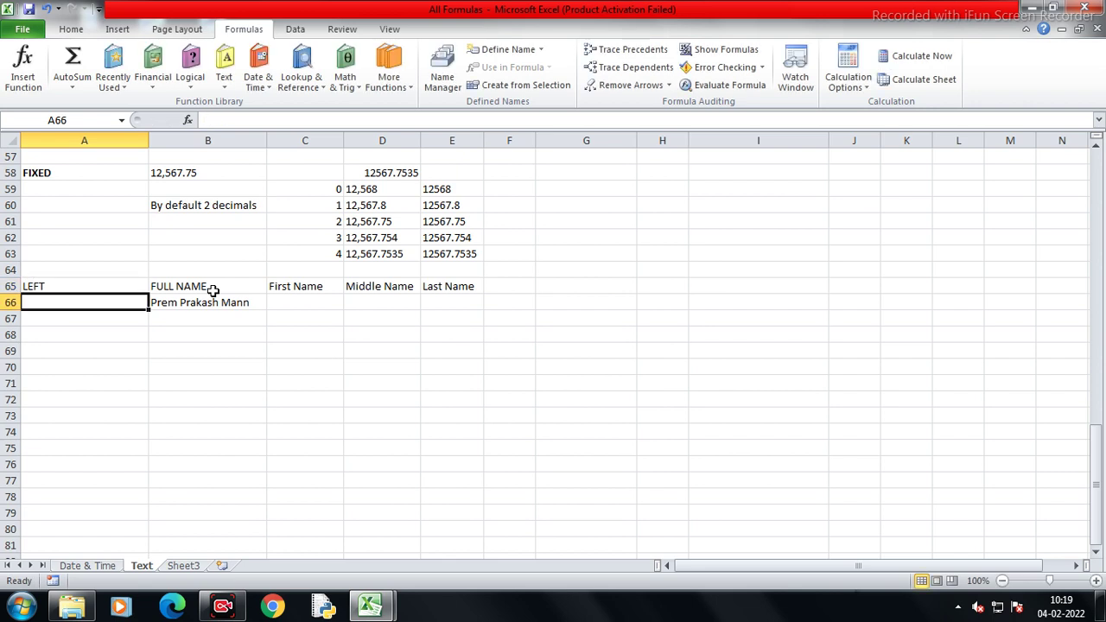
{"action": "type", "text": "MID"}
{"action": "key", "text": "Return"}
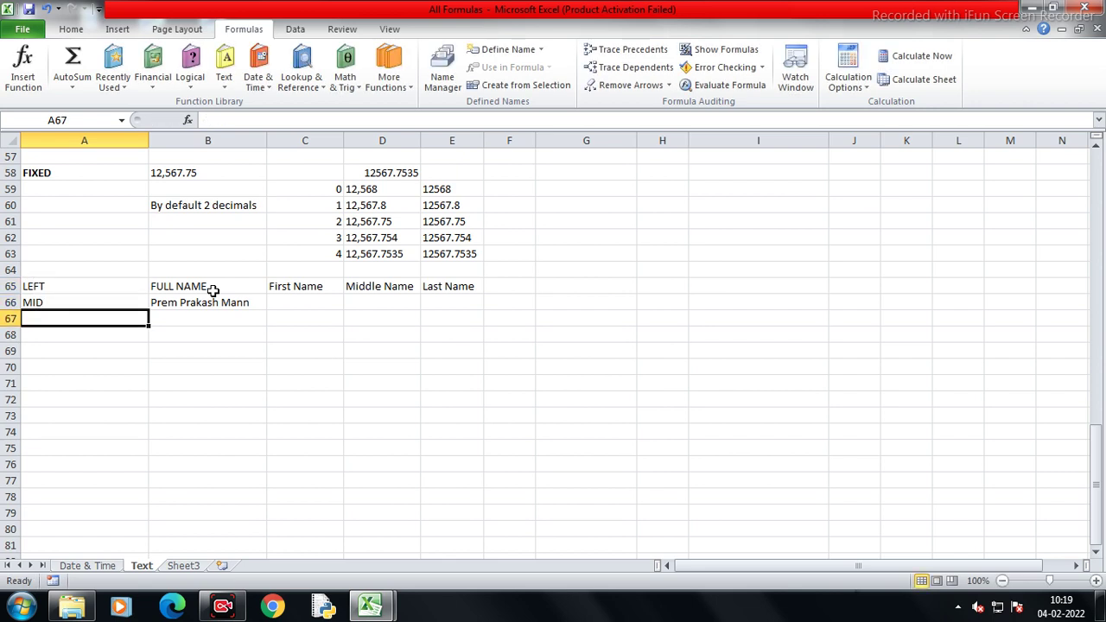
{"action": "type", "text": "RIGHT"}
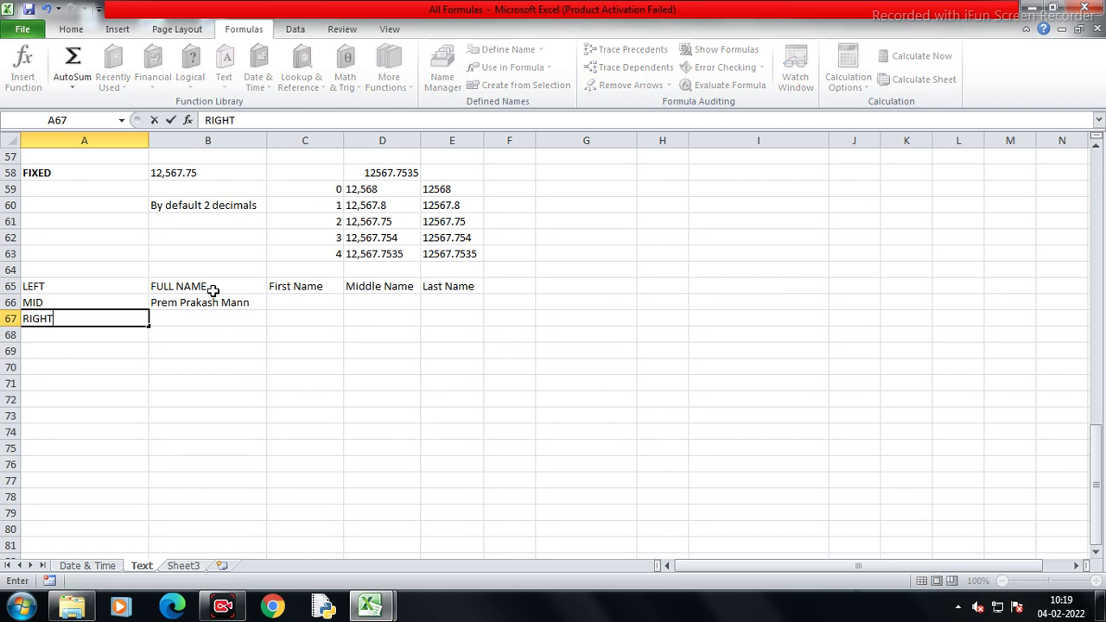
{"action": "key", "text": "Up"}
{"action": "key", "text": "Up"}
{"action": "key", "text": "shift+Down"}
{"action": "key", "text": "shift+Down"}
{"action": "key", "text": "ctrl+b"}
Extract the first name Prem into C66 with a LEFT formula on B66
{"action": "key", "text": "Right"}
{"action": "key", "text": "Right"}
{"action": "key", "text": "Down"}
{"action": "type", "text": "=ef"}
{"action": "key", "text": "Tab"}
{"action": "key", "text": "Left"}
{"action": "type", "text": ","}
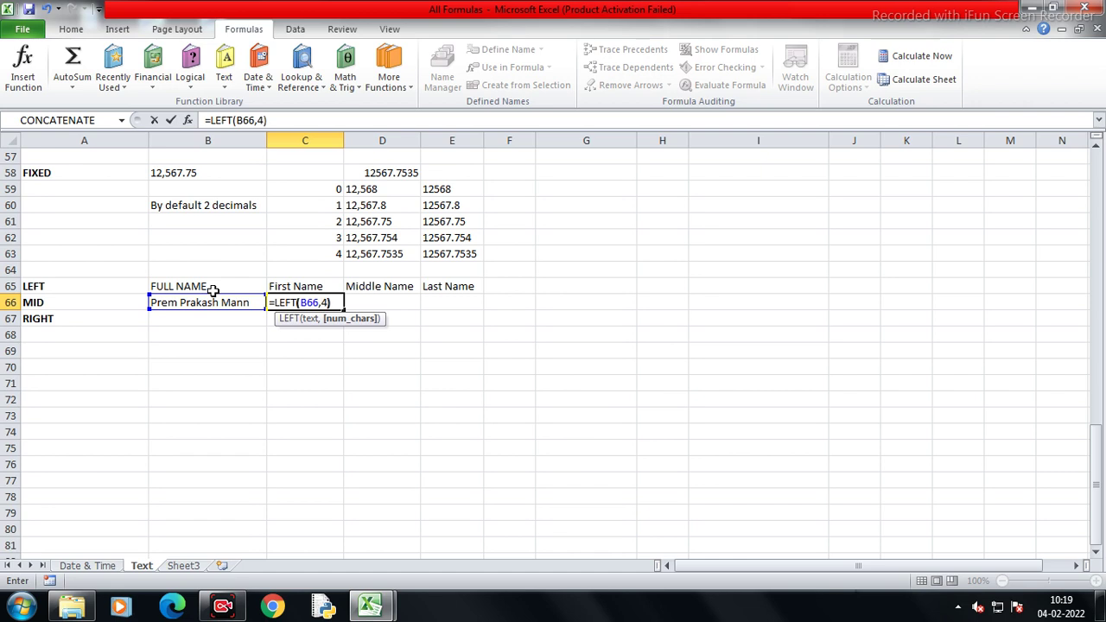
{"action": "key", "text": "Return"}
Extract the middle name Prakash into D66 with MID on B66 starting at character 6
{"action": "key", "text": "Right"}
{"action": "key", "text": "Up"}
{"action": "type", "text": "=mid"}
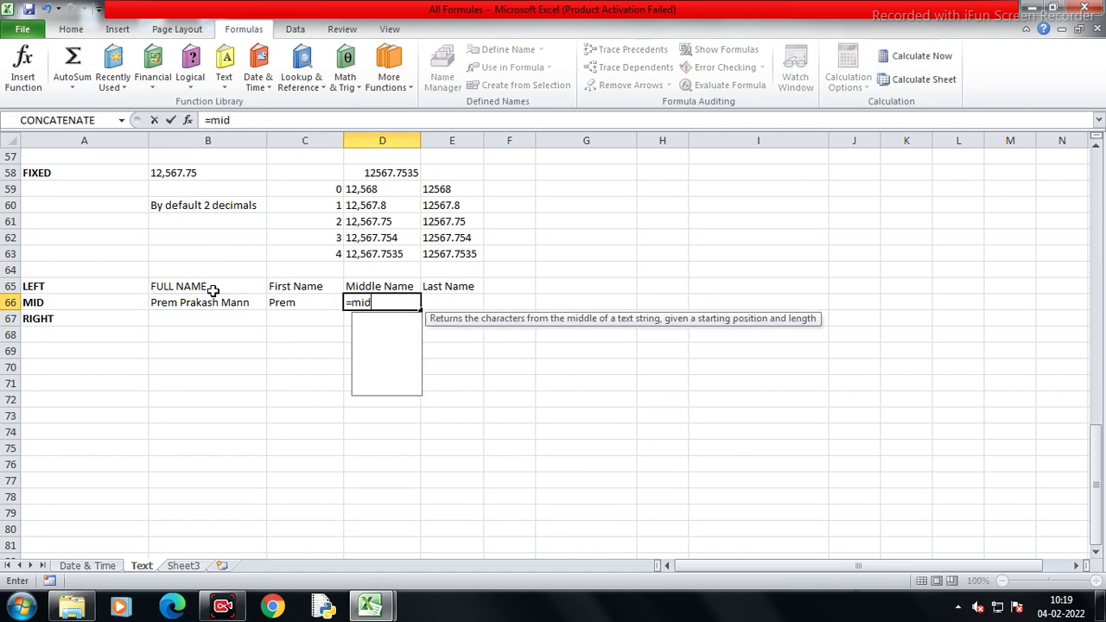
{"action": "key", "text": "Tab"}
{"action": "key", "text": "Left"}
{"action": "key", "text": "Left"}
{"action": "type", "text": ","}
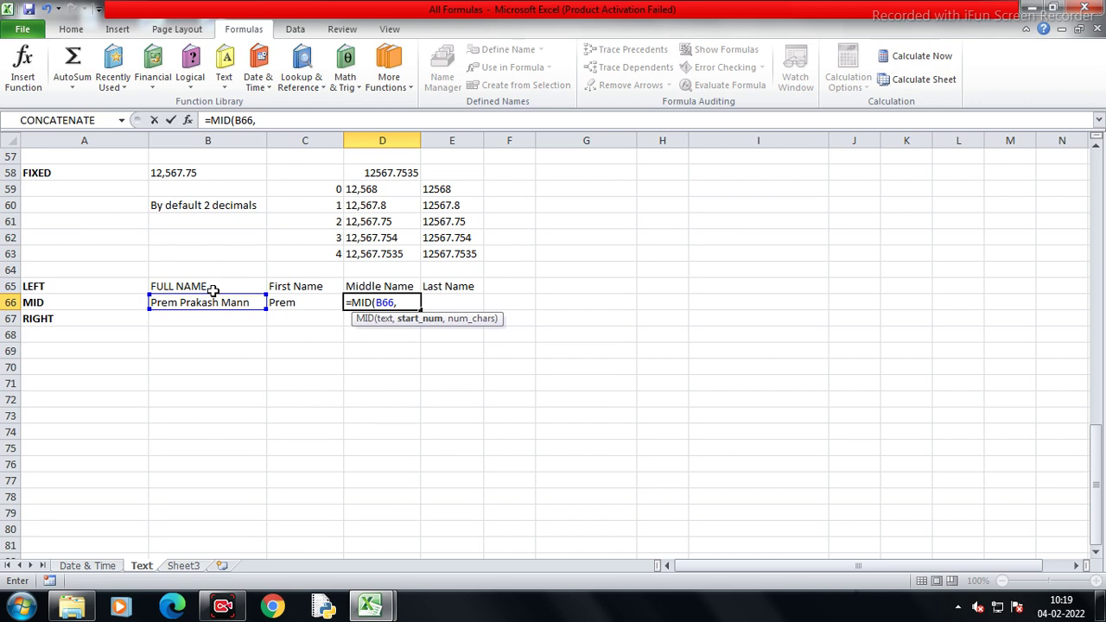
{"action": "type", "text": "6,7"}
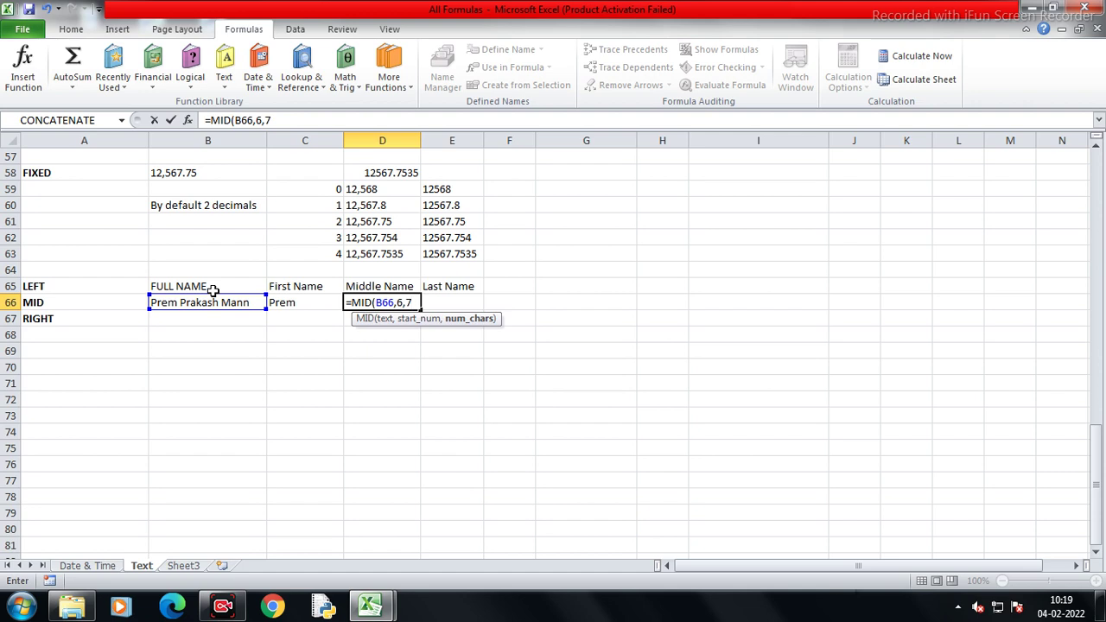
{"action": "key", "text": "Return"}
Extract the last name Mann into E66 with a RIGHT formula on B66
{"action": "key", "text": "Right"}
{"action": "key", "text": "Up"}
{"action": "type", "text": "="}
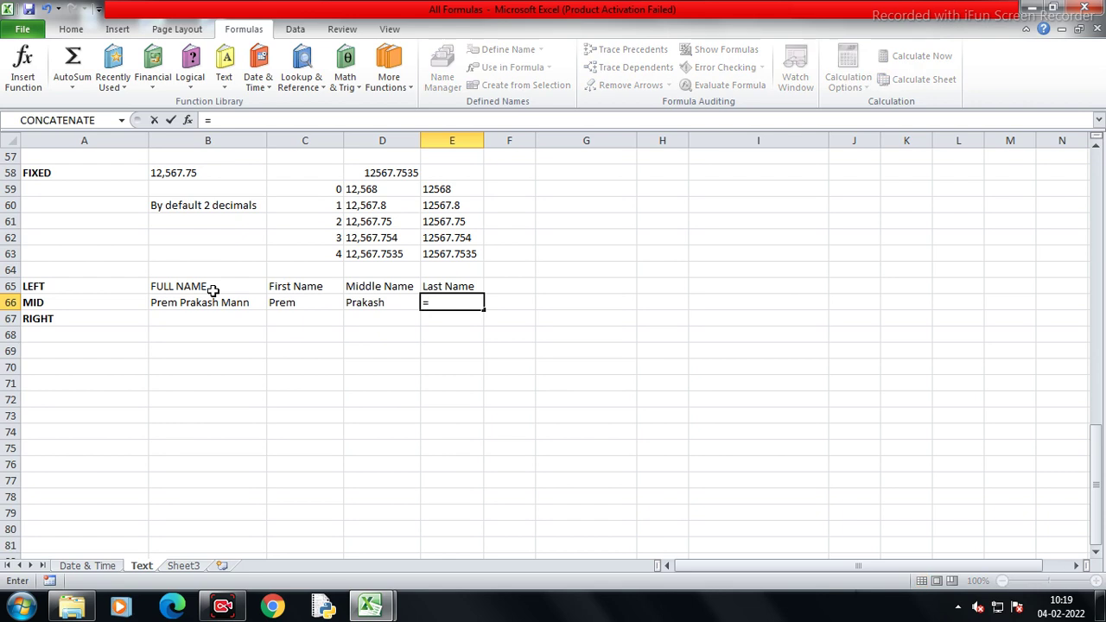
{"action": "type", "text": "ri"}
{"action": "key", "text": "Tab"}
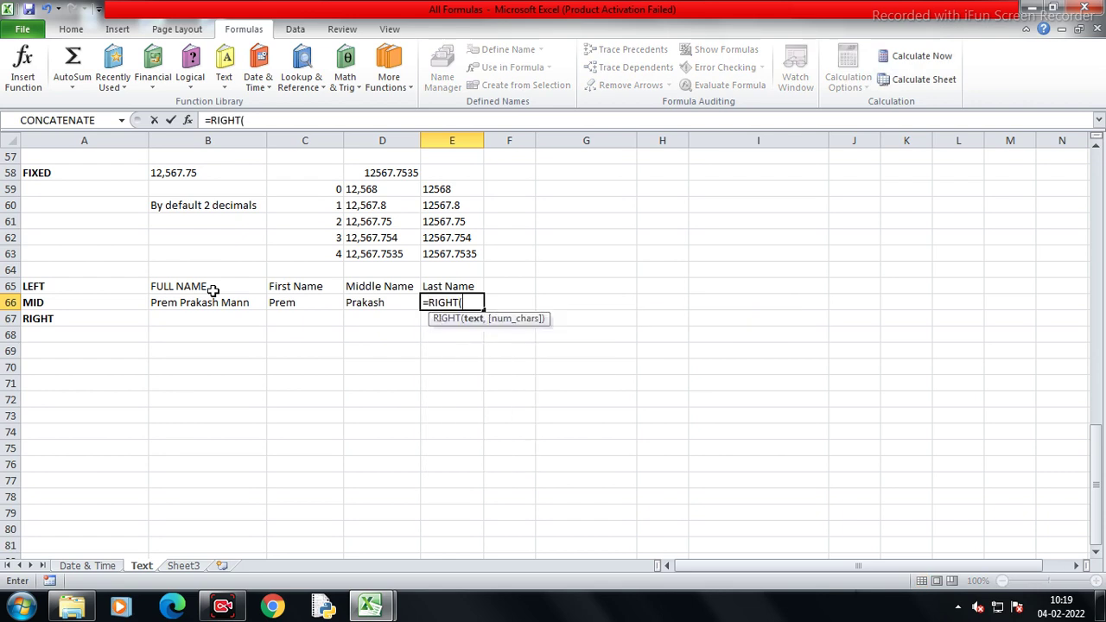
{"action": "key", "text": "Left"}
{"action": "key", "text": "Left"}
{"action": "key", "text": "Left"}
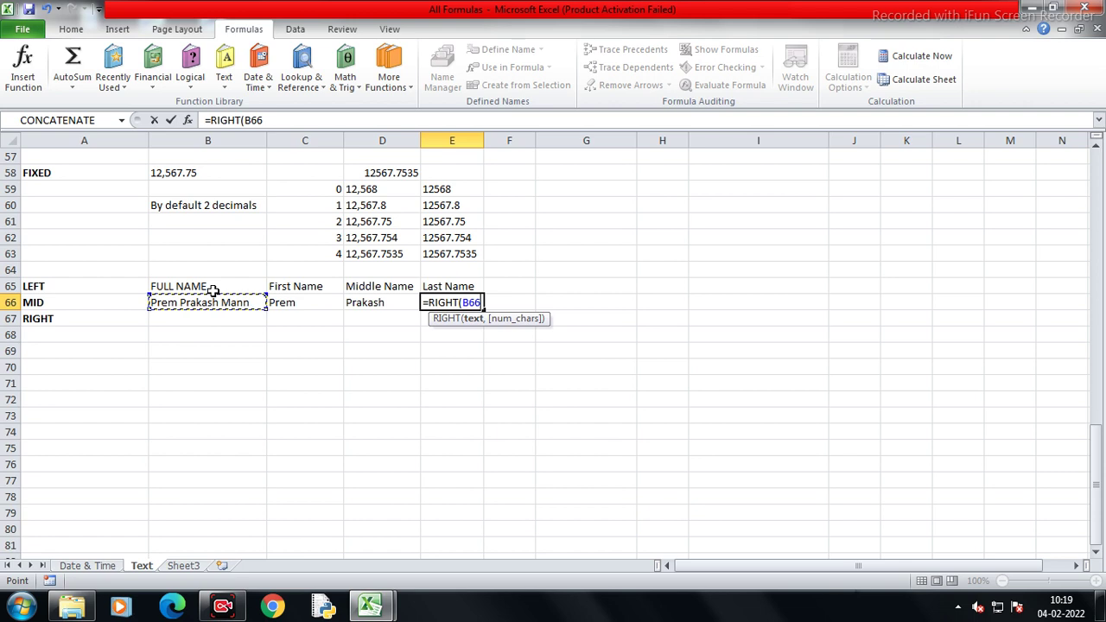
{"action": "type", "text": ",4"}
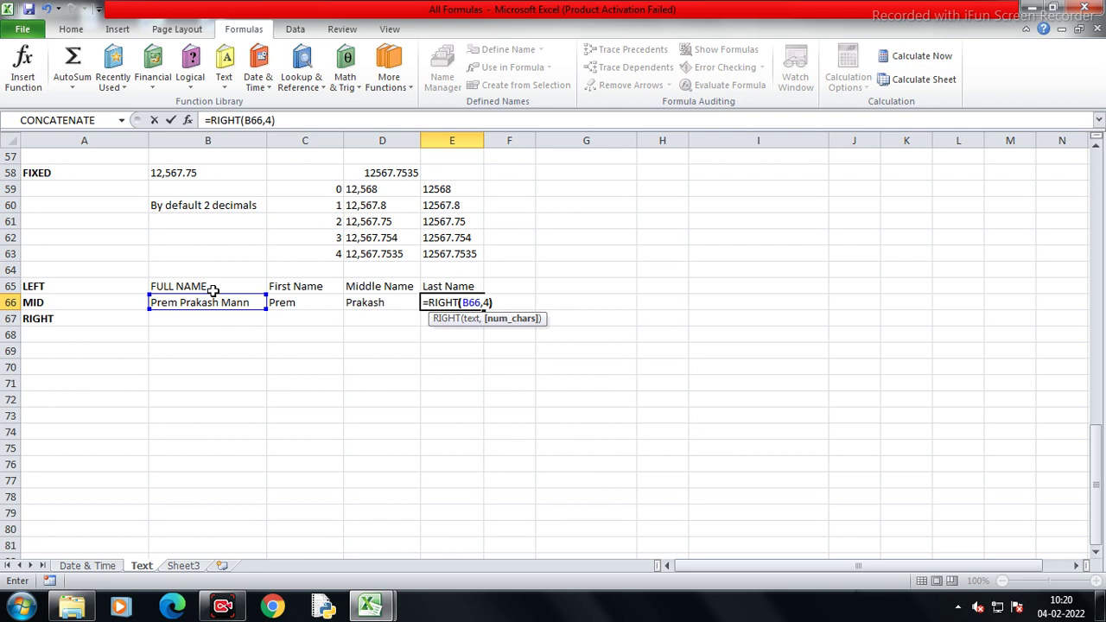
{"action": "key", "text": "Return"}
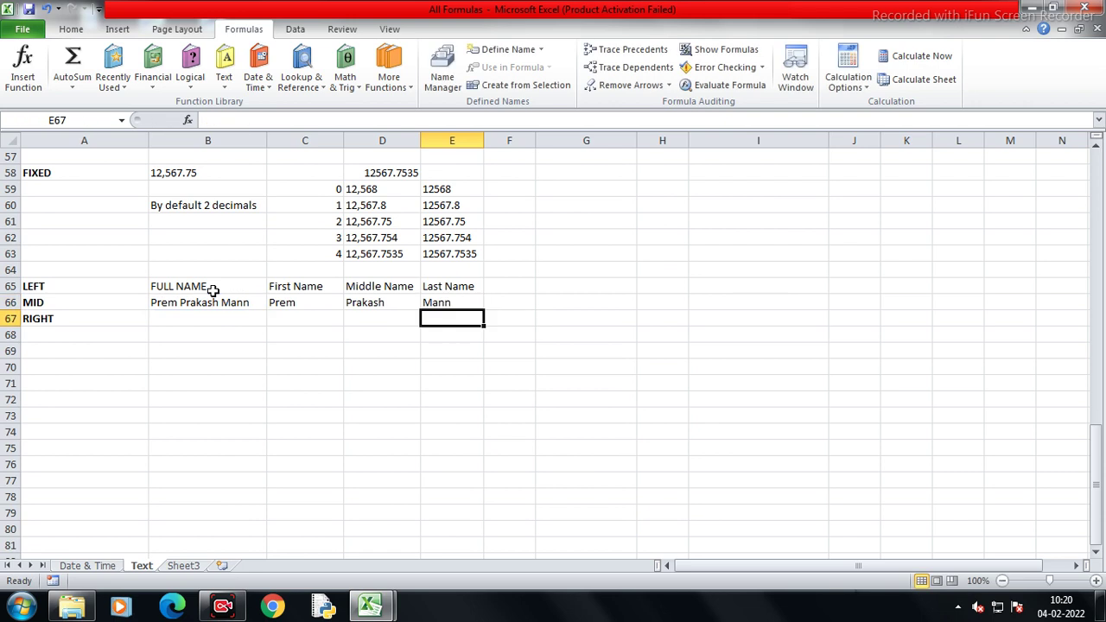
{"action": "key", "text": "Left"}
{"action": "key", "text": "Left"}
{"action": "key", "text": "Left"}
{"action": "key", "text": "Left"}
{"action": "key", "text": "Up"}
{"action": "key", "text": "Up"}
Browse the Text functions list, then label A68 LEN
{"action": "key", "text": "Down"}
{"action": "key", "text": "Down"}
{"action": "key", "text": "Down"}
{"action": "key", "text": "Down"}
{"action": "key", "text": "Down"}
{"action": "key", "text": "Up"}
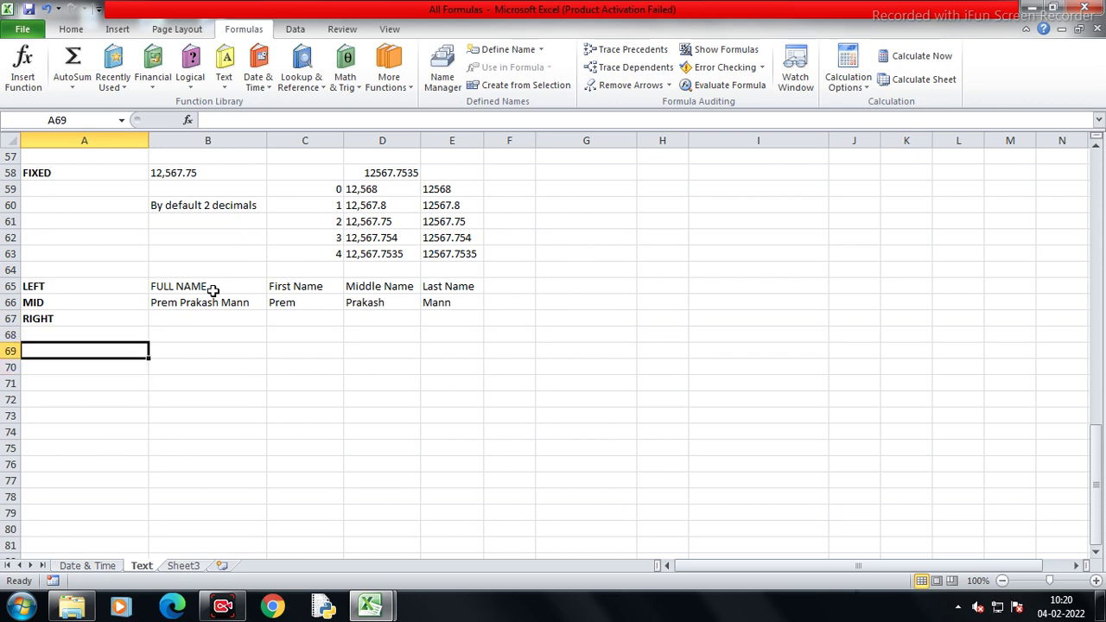
{"action": "left_click", "coordinate": [223, 69]}
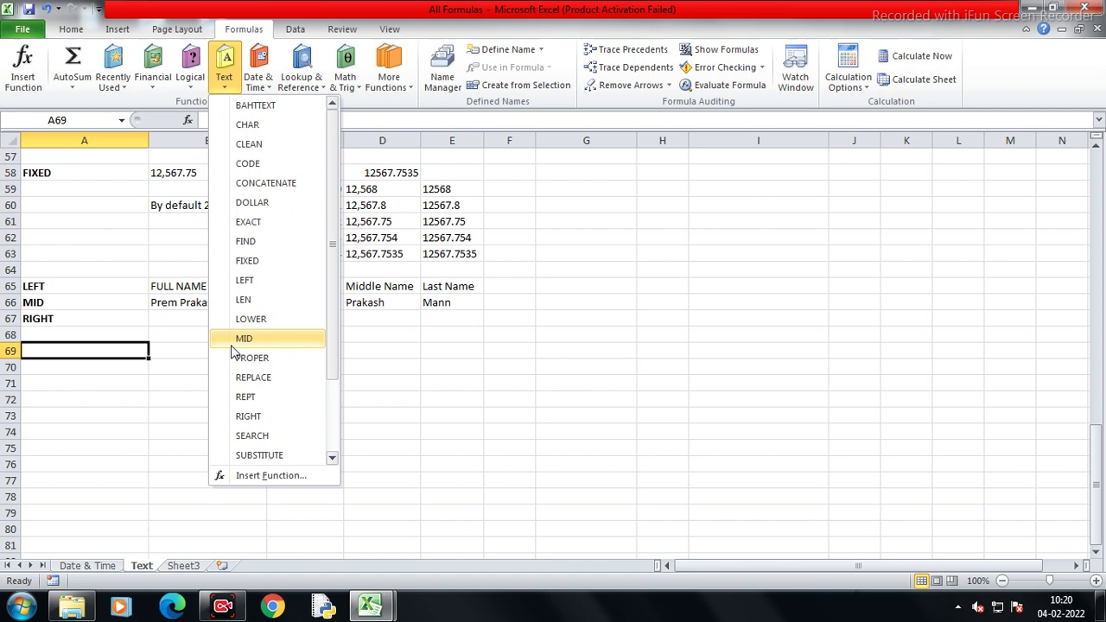
{"action": "scroll", "coordinate": [271, 350], "scroll_direction": "down", "scroll_amount": 2}
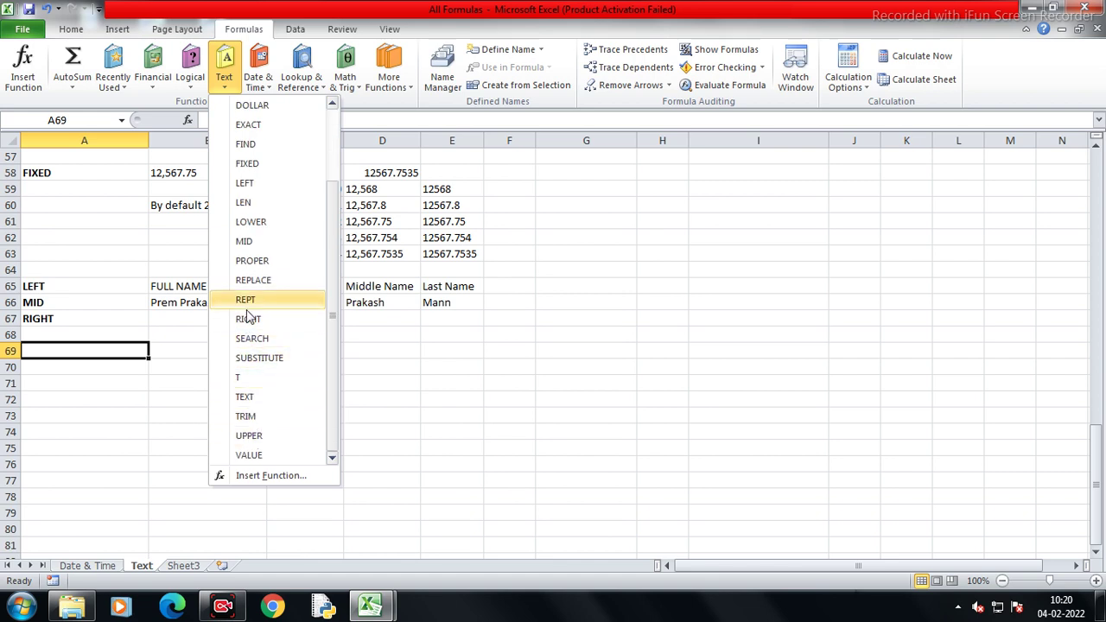
{"action": "scroll", "coordinate": [248, 206], "scroll_direction": "up", "scroll_amount": 1}
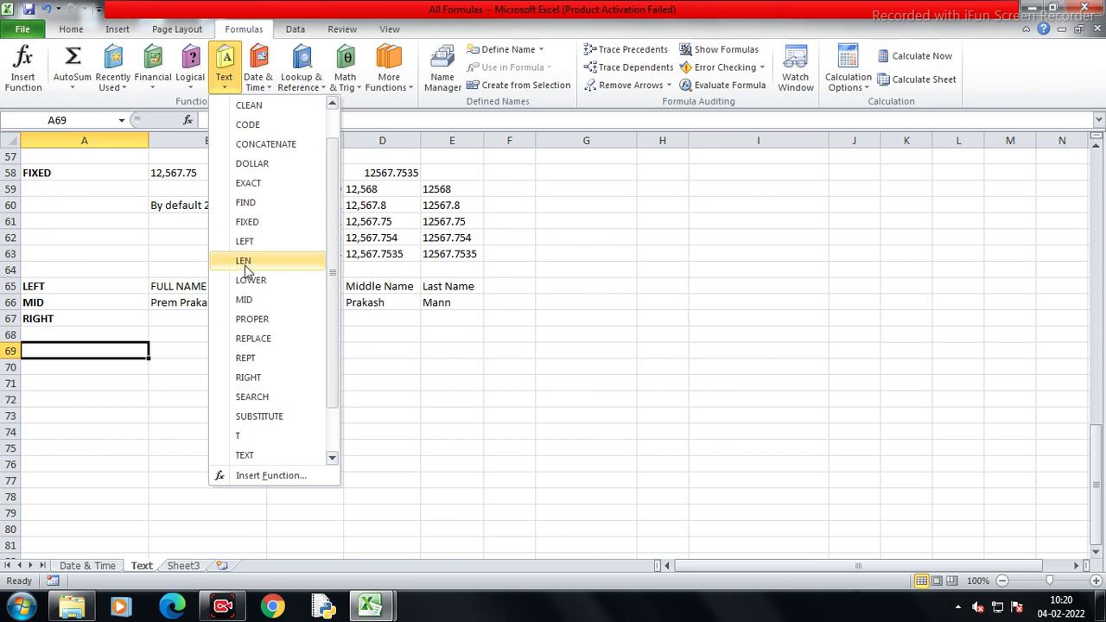
{"action": "left_click", "coordinate": [160, 359]}
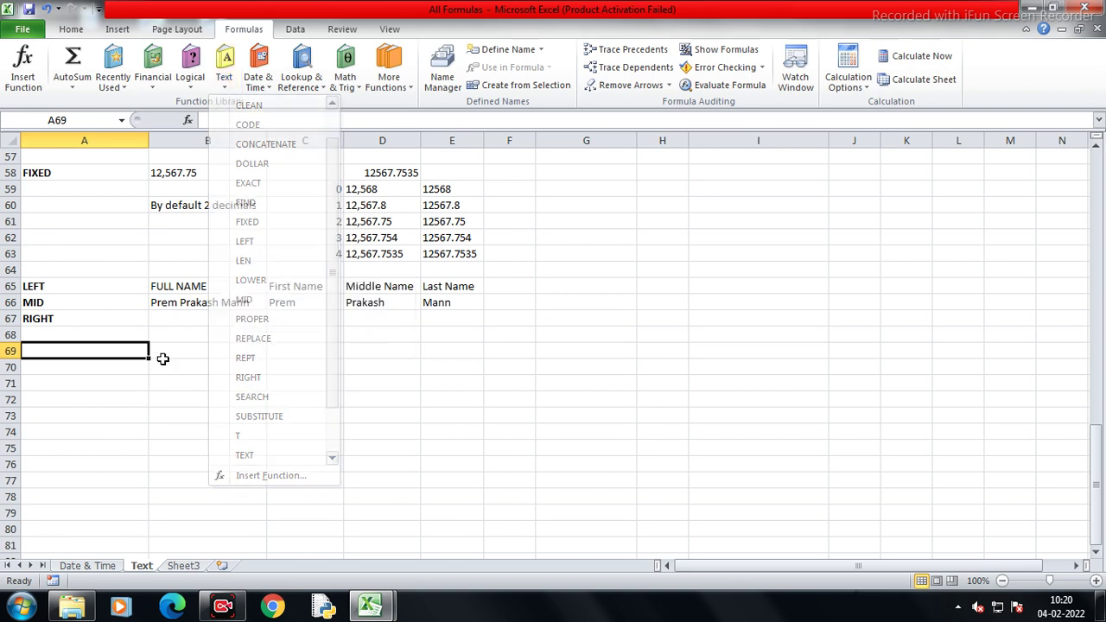
{"action": "left_click", "coordinate": [207, 334]}
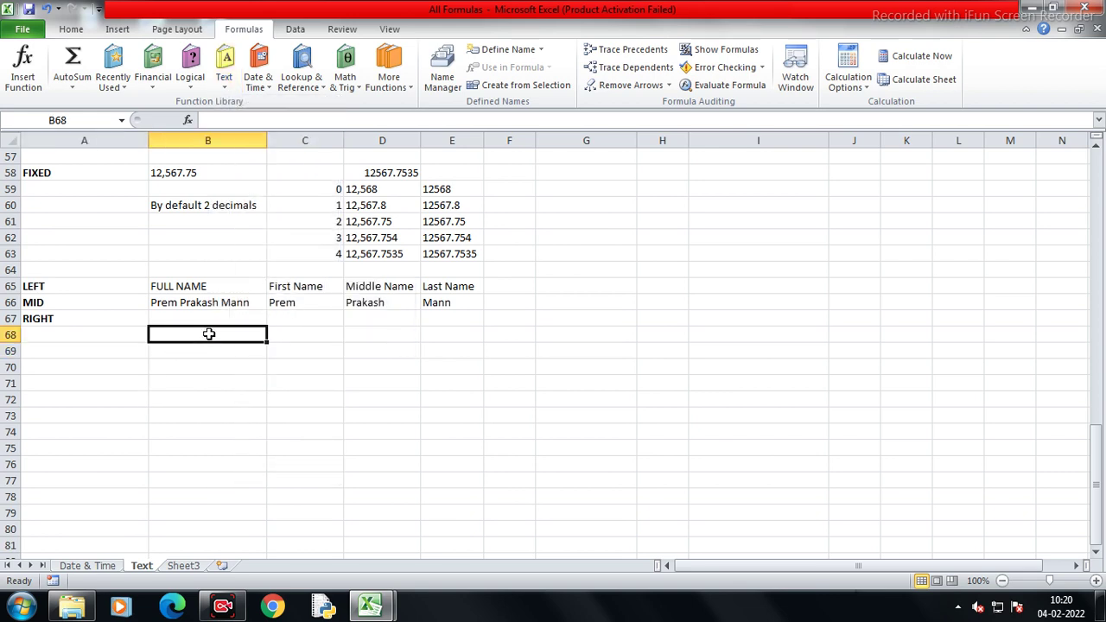
{"action": "left_click", "coordinate": [133, 341]}
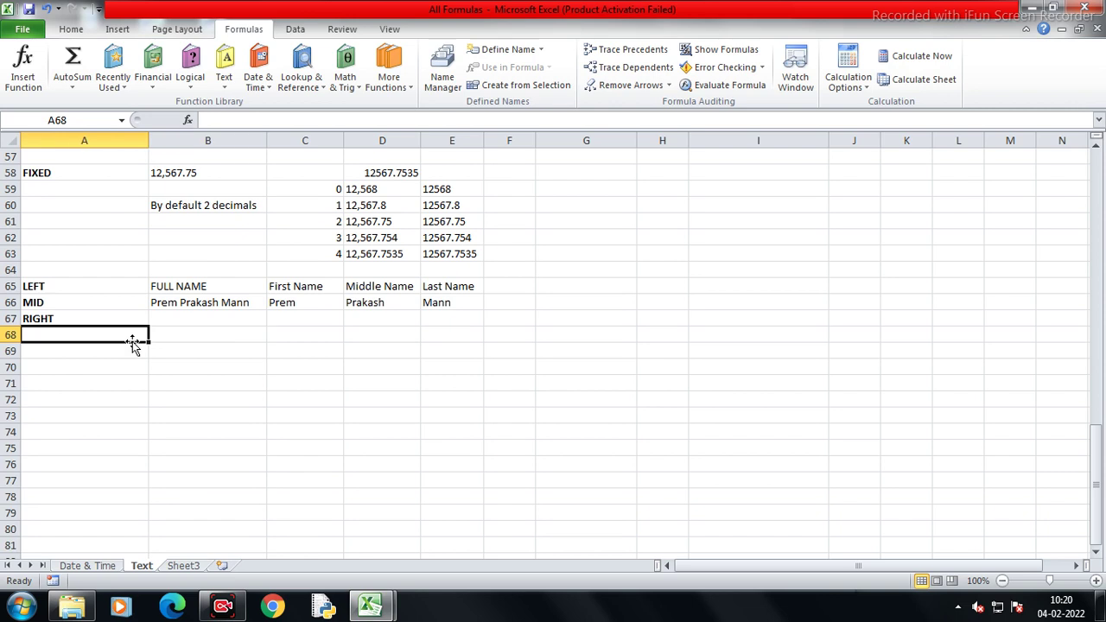
{"action": "type", "text": "LEN"}
{"action": "key", "text": "Tab"}
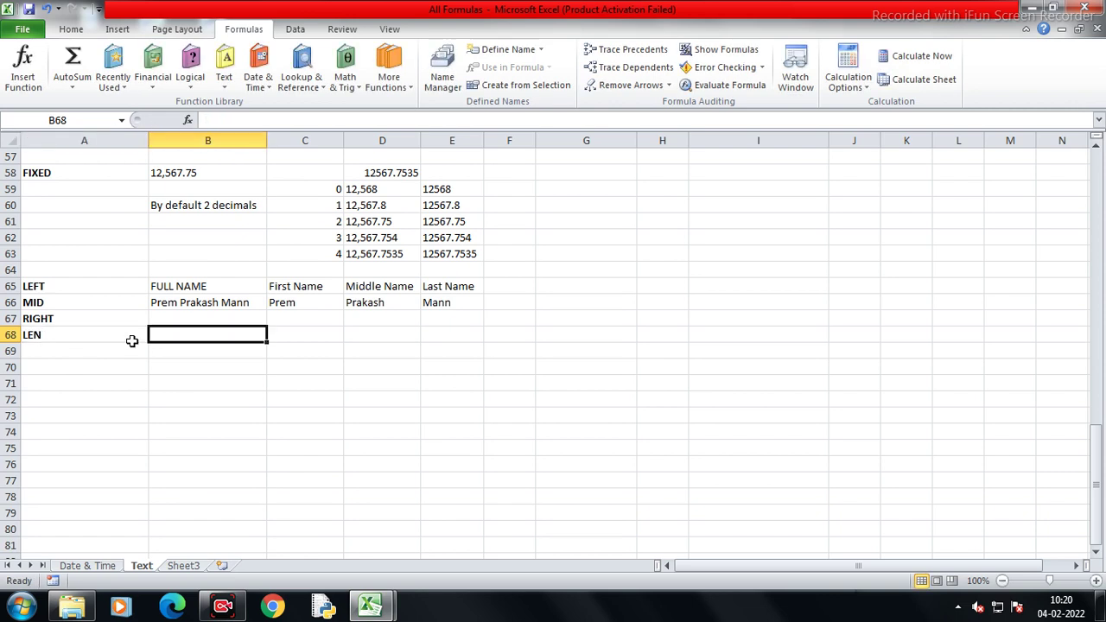
Enter =LEN(B66) in B68 to get the full name's length of 17
{"action": "type", "text": "-le"}
{"action": "key", "text": "BackSpace"}
{"action": "key", "text": "BackSpace"}
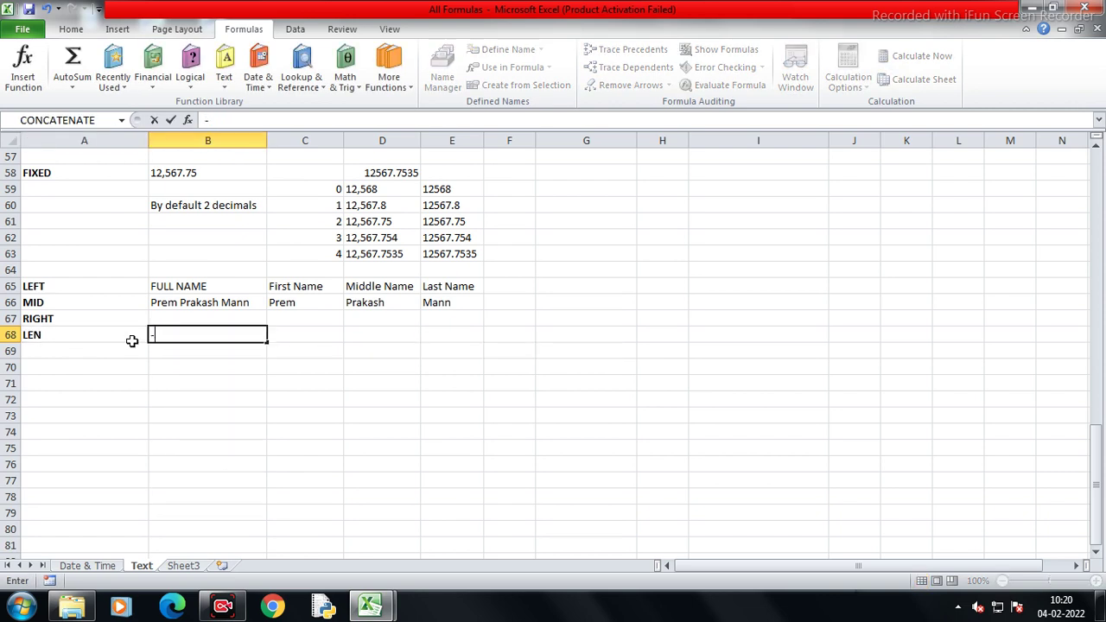
{"action": "key", "text": "BackSpace"}
{"action": "type", "text": "=le"}
{"action": "key", "text": "BackSpace"}
{"action": "key", "text": "BackSpace"}
{"action": "key", "text": "BackSpace"}
{"action": "type", "text": "=le"}
{"action": "key", "text": "Tab"}
{"action": "key", "text": "BackSpace"}
{"action": "key", "text": "BackSpace"}
{"action": "key", "text": "BackSpace"}
{"action": "type", "text": "n("}
{"action": "key", "text": "Up"}
{"action": "key", "text": "Up"}
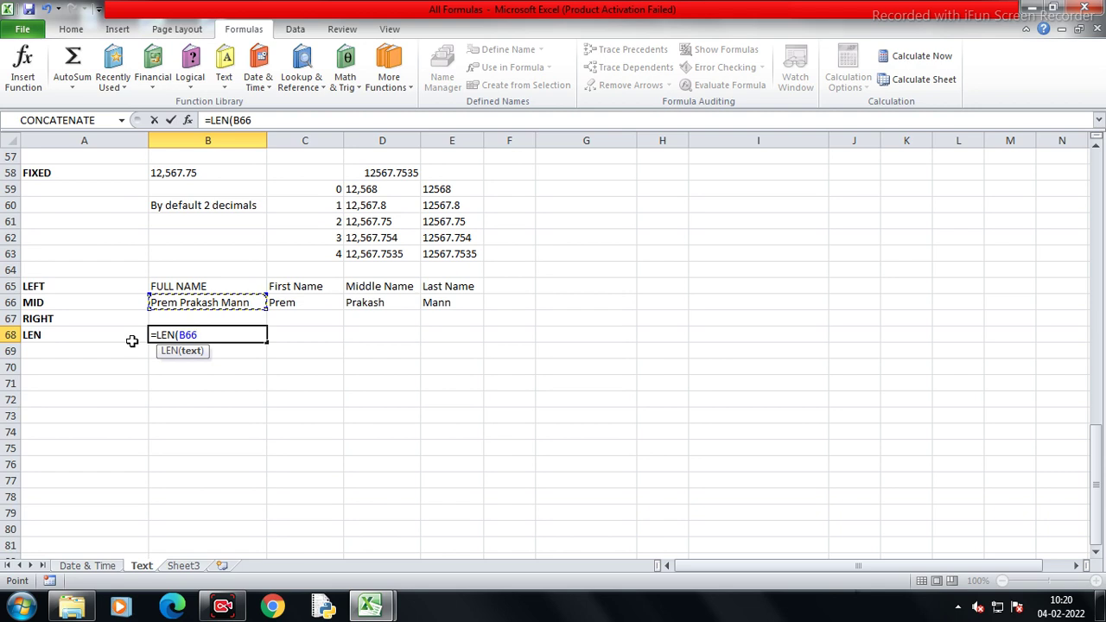
{"action": "type", "text": ")"}
{"action": "key", "text": "Return"}
Fill the LEN formula across to E68, giving 4, 7 and 4 for the name parts
{"action": "key", "text": "Up"}
{"action": "key", "text": "Right"}
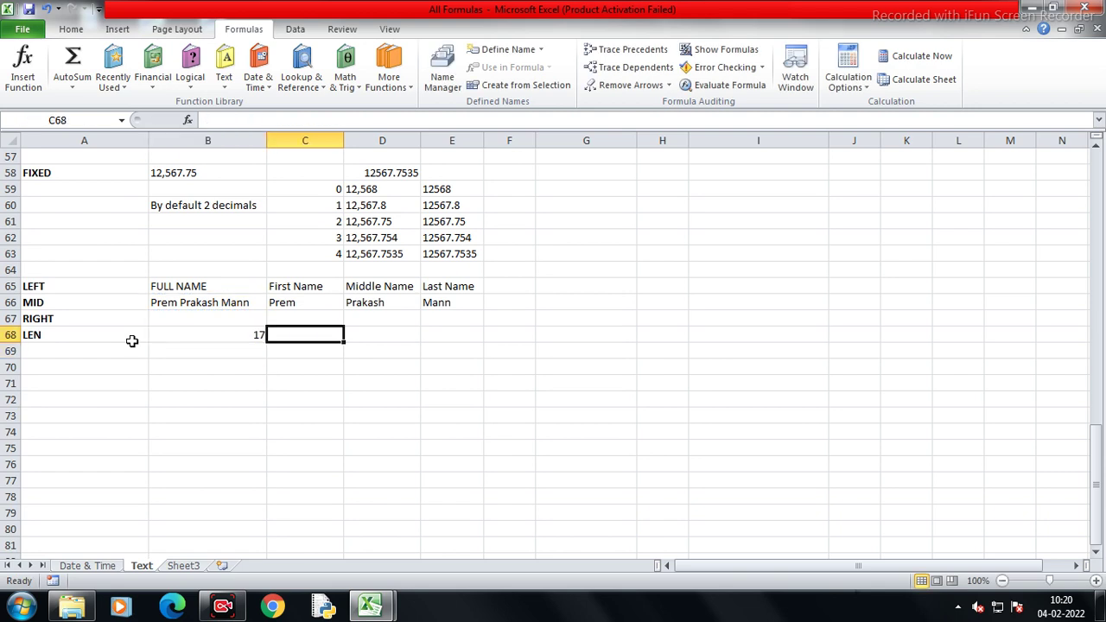
{"action": "key", "text": "Left"}
{"action": "left_click_drag", "start_coordinate": [267, 341], "coordinate": [458, 337]}
{"action": "left_click", "coordinate": [299, 334]}
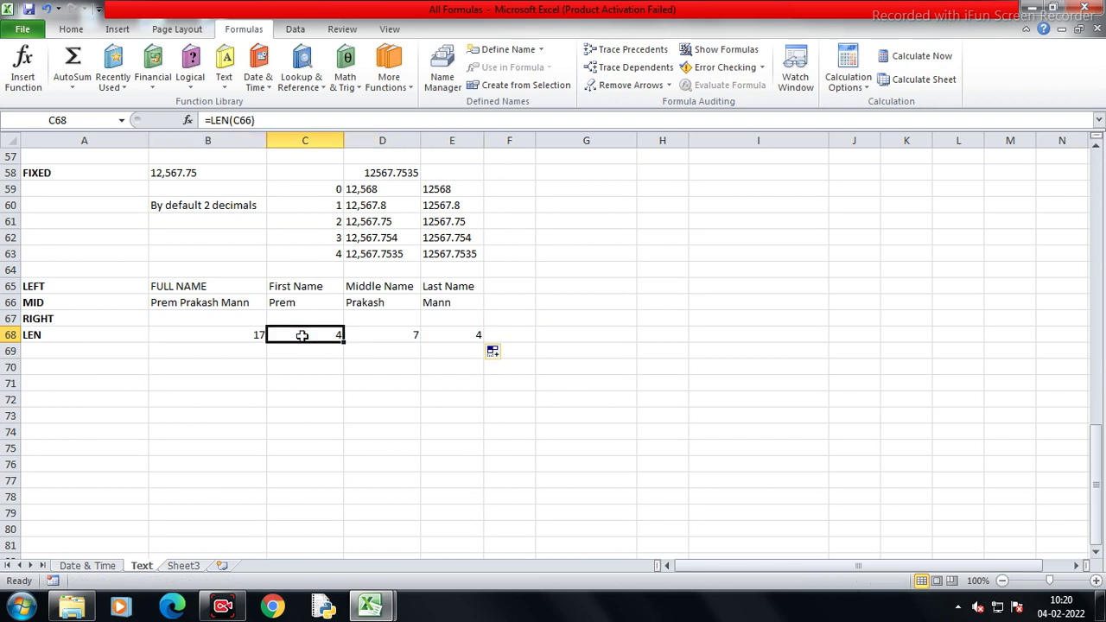
{"action": "left_click", "coordinate": [383, 334]}
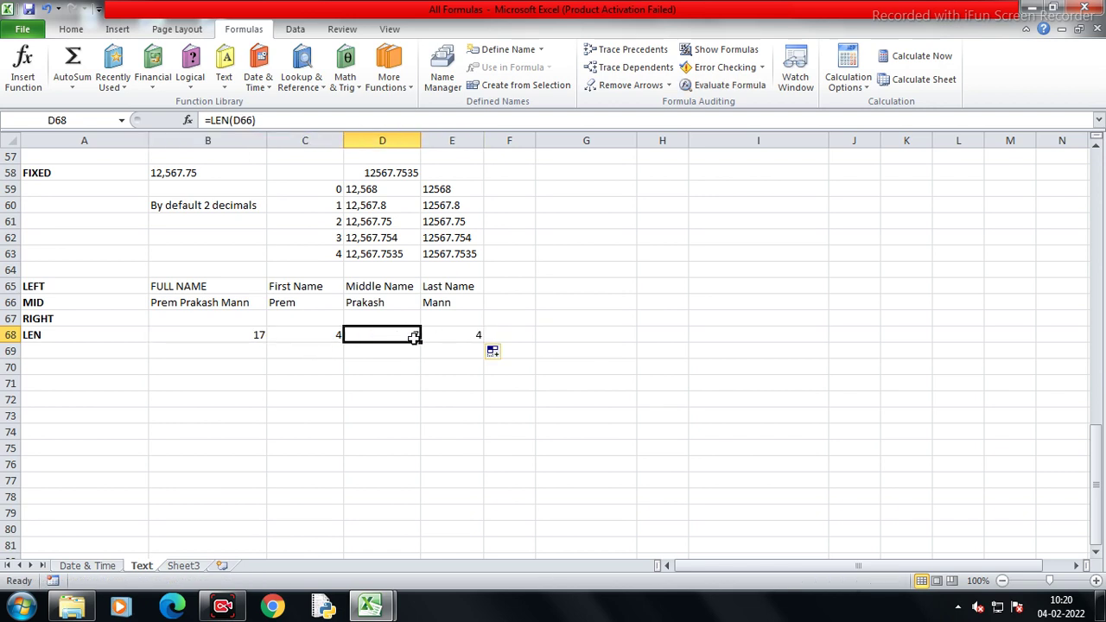
{"action": "left_click", "coordinate": [446, 337]}
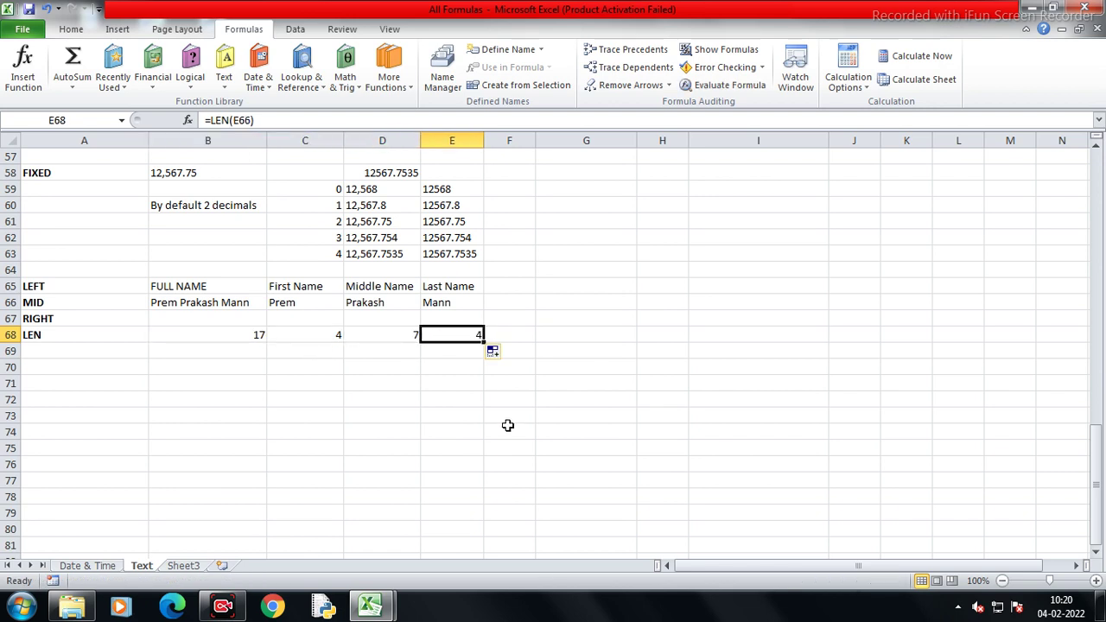
{"action": "key", "text": "Up"}
{"action": "key", "text": "Down"}
{"action": "key", "text": "Down"}
{"action": "key", "text": "Left"}
{"action": "key", "text": "Home"}
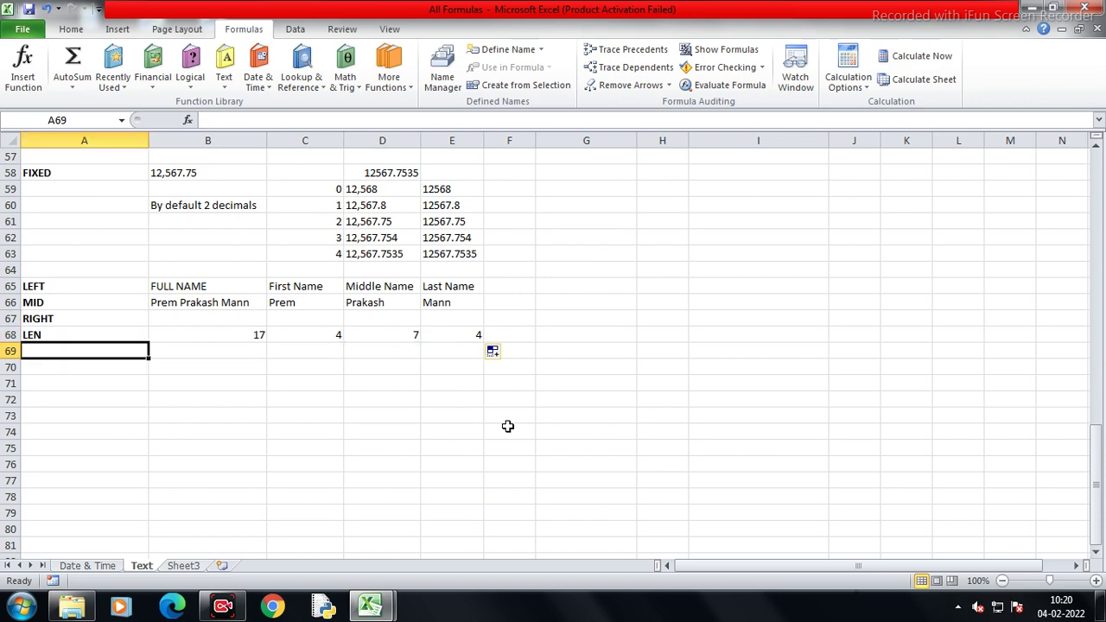
Label A69 LOWER
{"action": "type", "text": "U"}
{"action": "key", "text": "BackSpace"}
{"action": "type", "text": "Lo"}
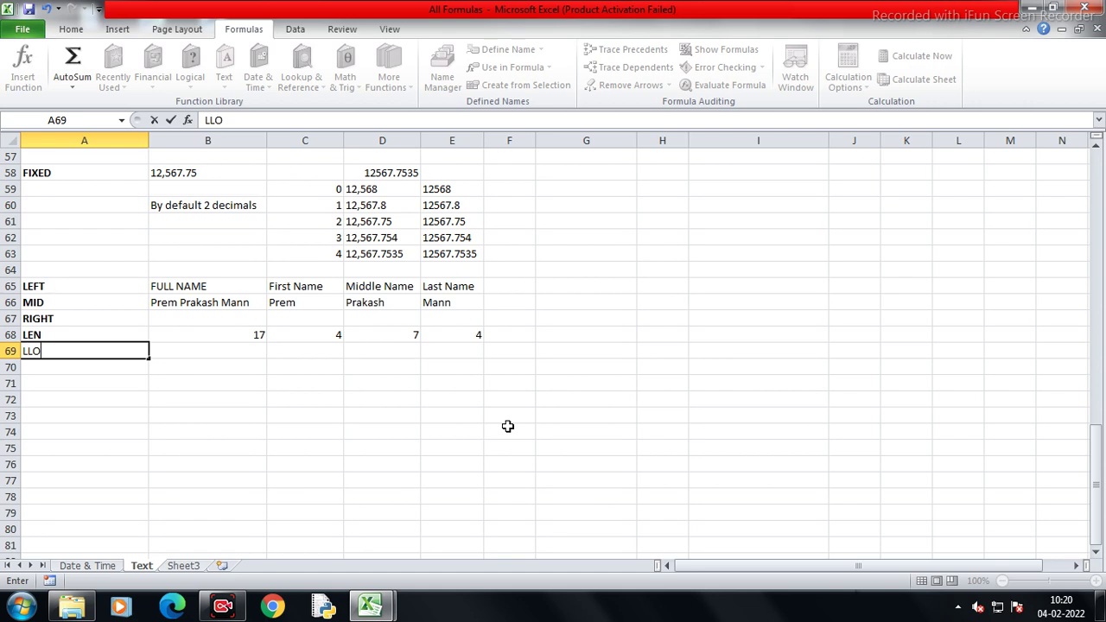
{"action": "type", "text": "OWER"}
{"action": "key", "text": "Return"}
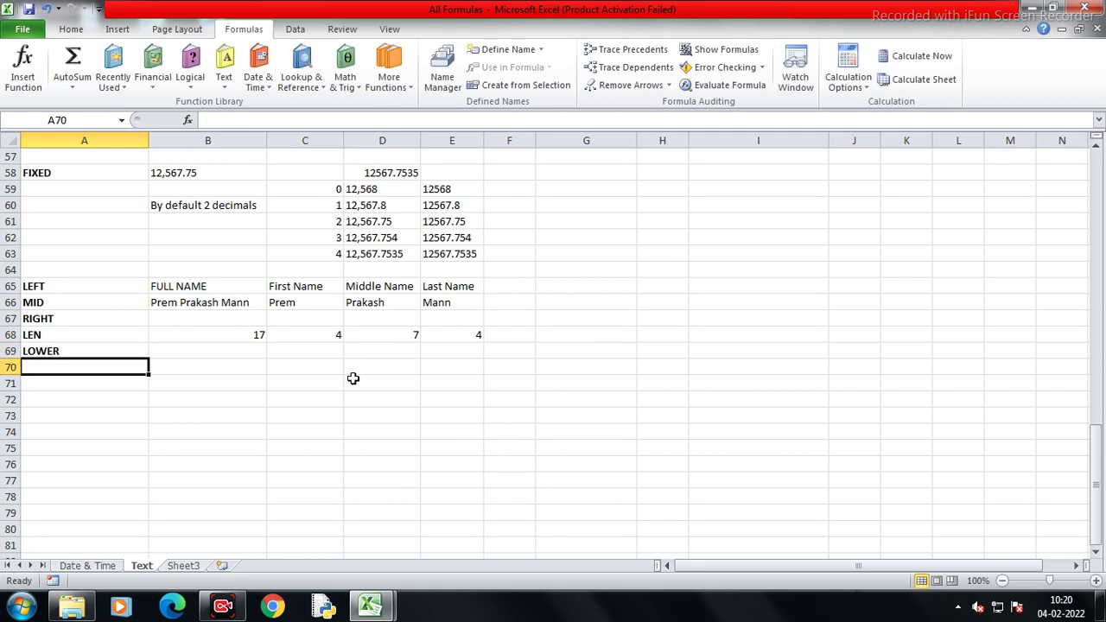
Enter =LOWER(B66) in B69 and fill it across to E69
{"action": "left_click", "coordinate": [238, 351]}
{"action": "left_click", "coordinate": [224, 67]}
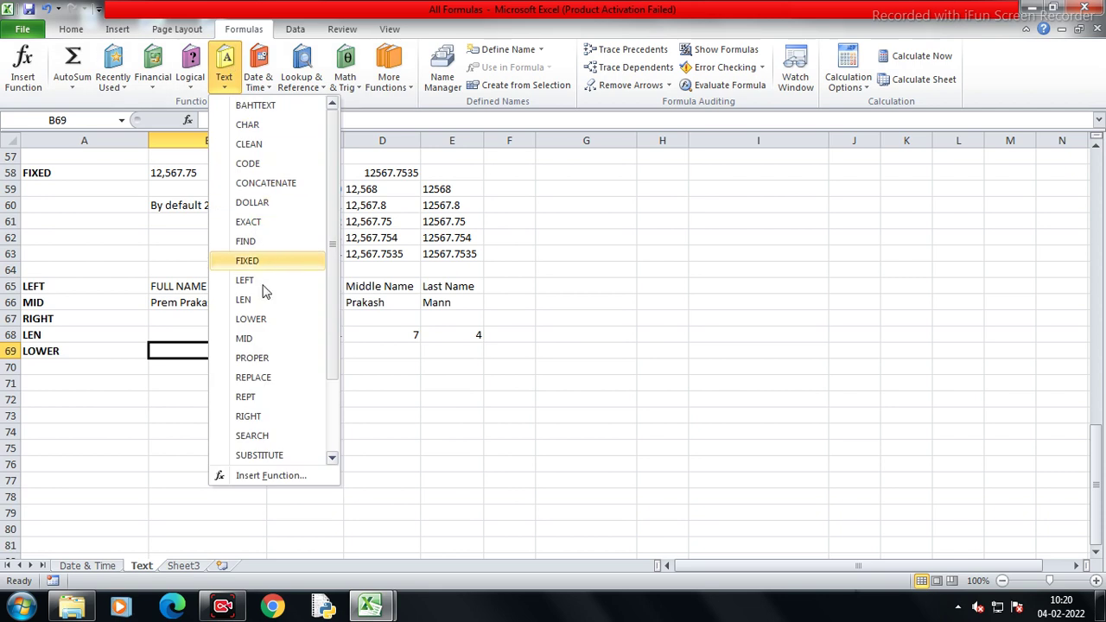
{"action": "left_click", "coordinate": [176, 361]}
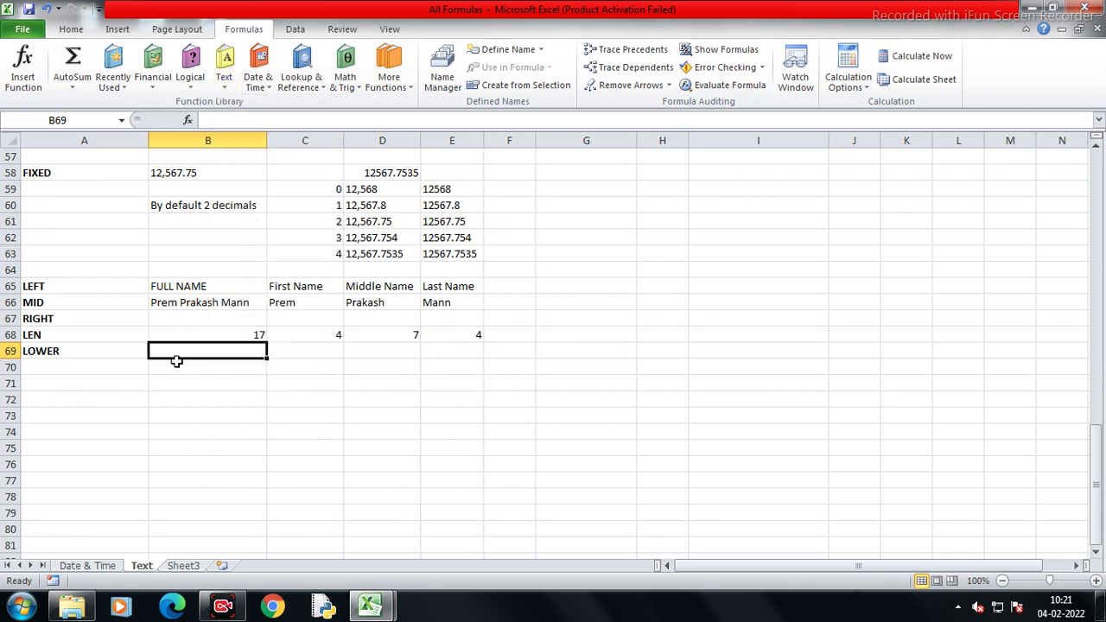
{"action": "type", "text": "=L"}
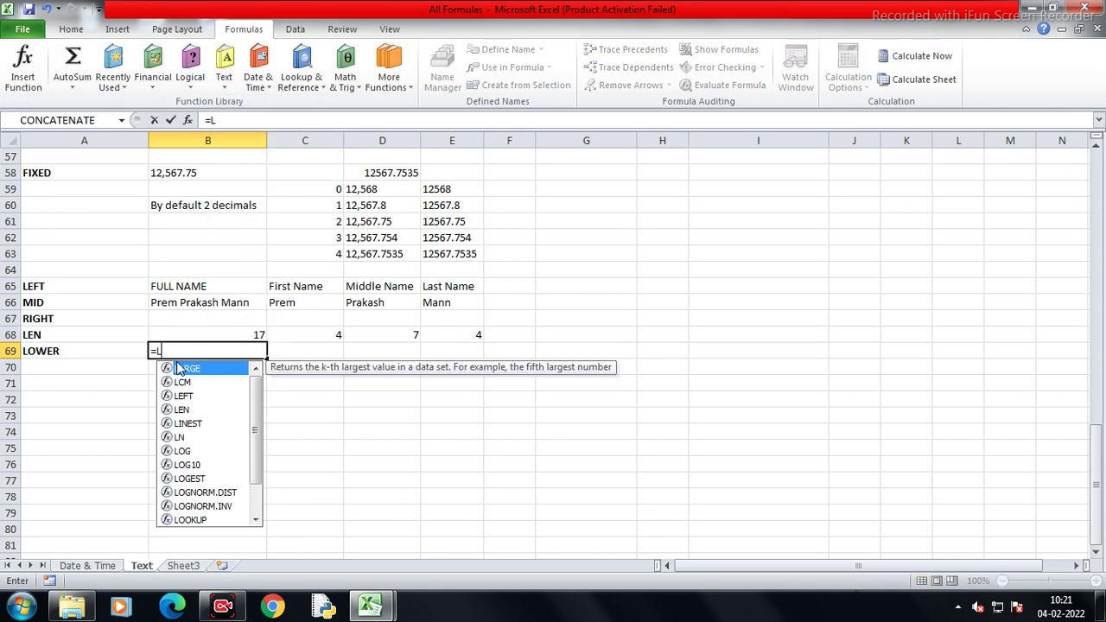
{"action": "type", "text": "o"}
{"action": "key", "text": "Down"}
{"action": "key", "text": "Down"}
{"action": "key", "text": "Down"}
{"action": "key", "text": "Down"}
{"action": "key", "text": "Down"}
{"action": "key", "text": "Down"}
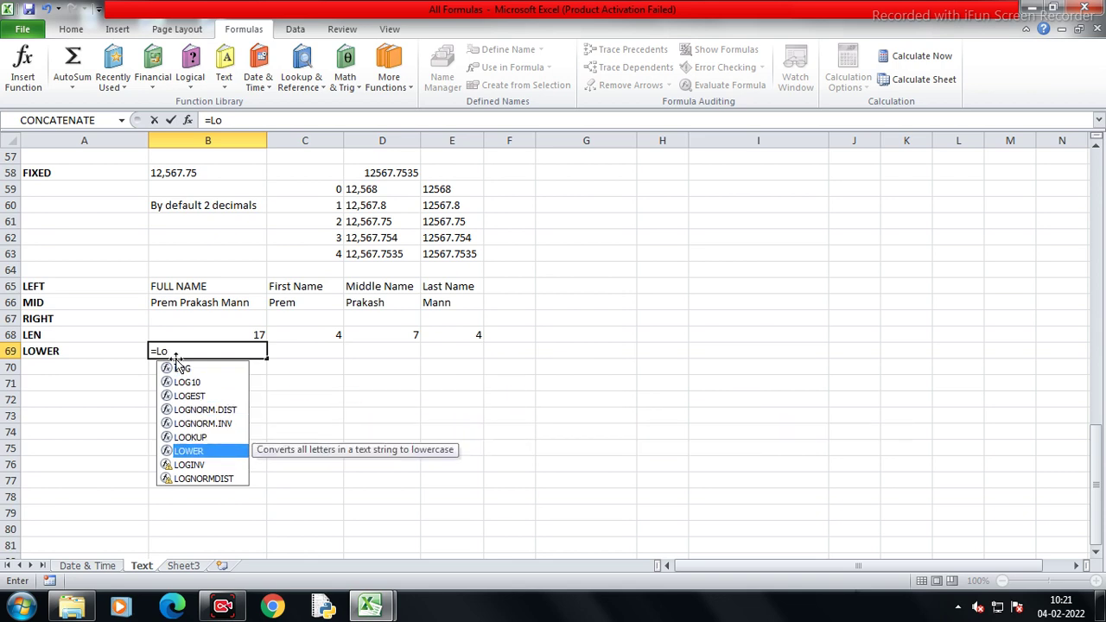
{"action": "key", "text": "Tab"}
{"action": "key", "text": "Up"}
{"action": "key", "text": "Up"}
{"action": "key", "text": "Up"}
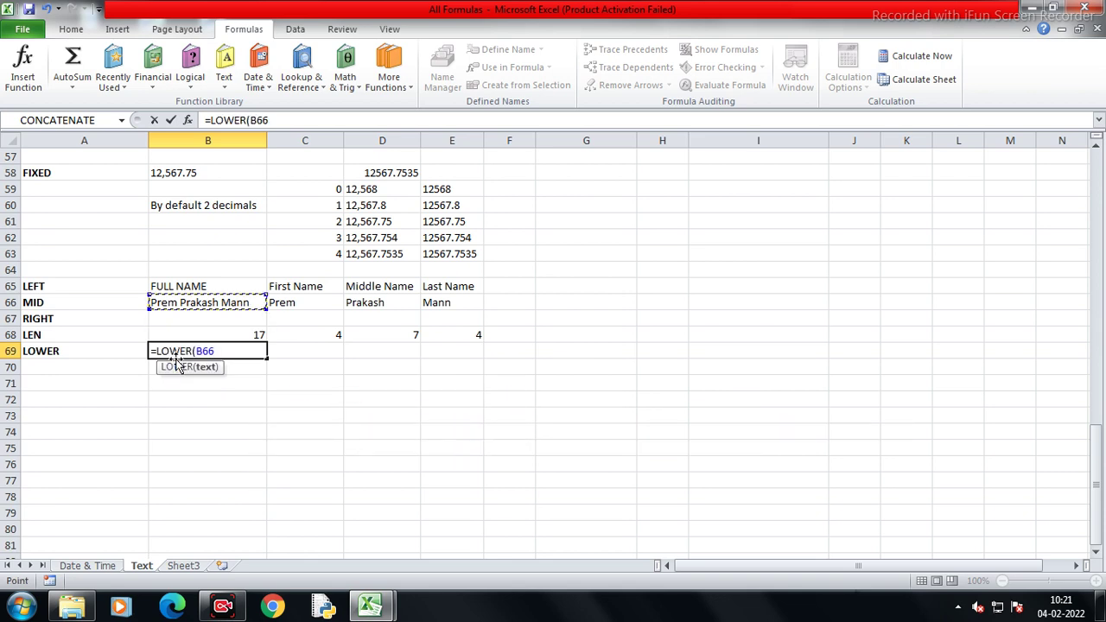
{"action": "type", "text": ")"}
{"action": "key", "text": "Return"}
{"action": "key", "text": "Up"}
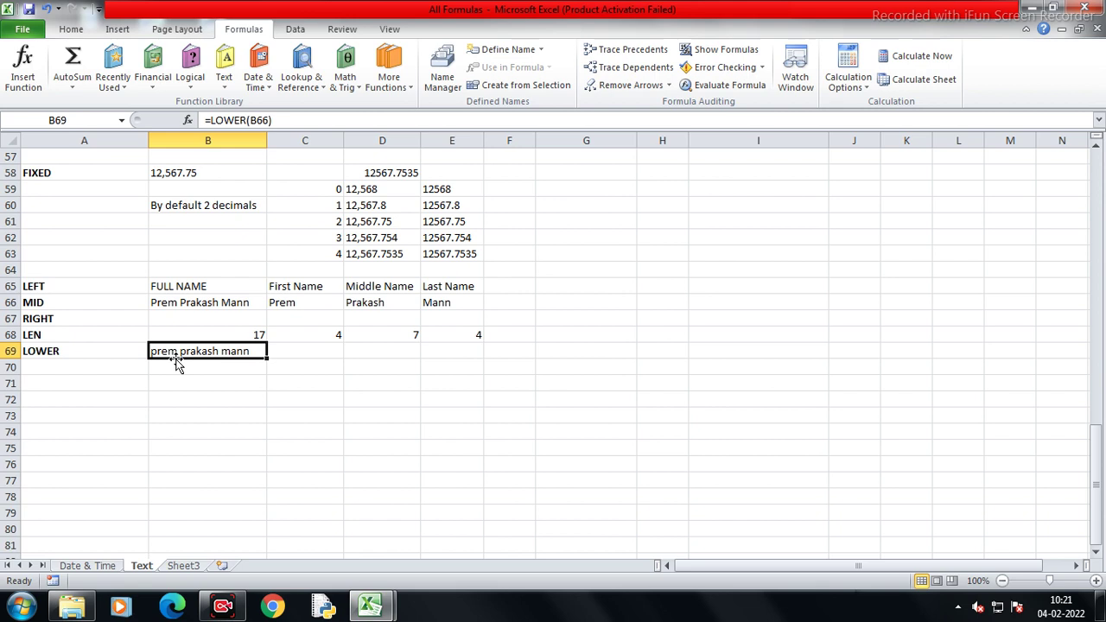
{"action": "left_click_drag", "start_coordinate": [266, 355], "coordinate": [480, 356]}
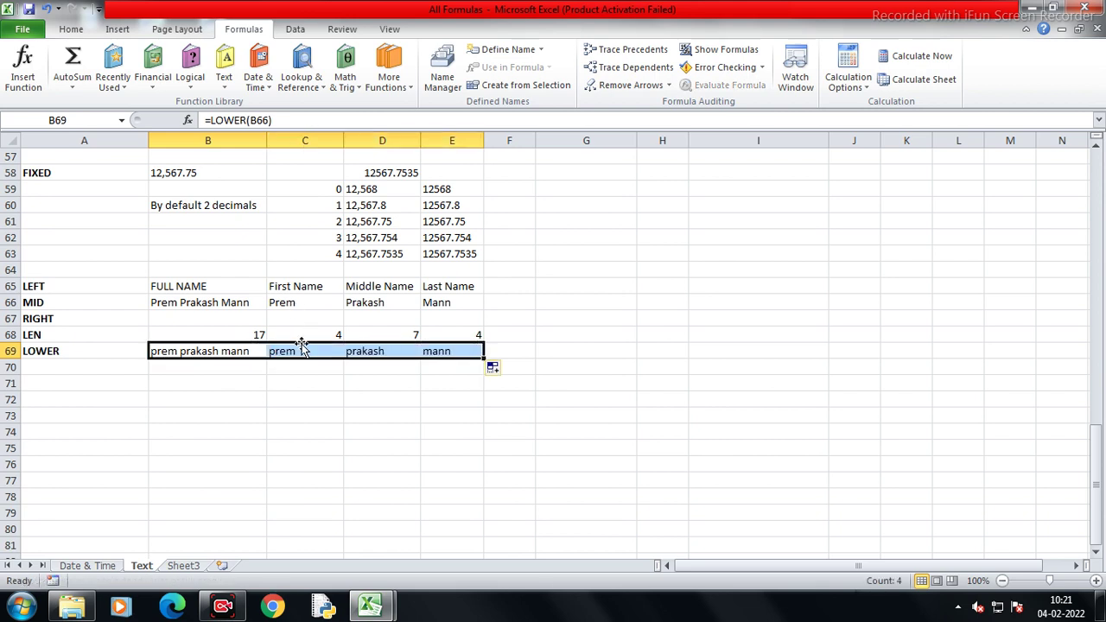
{"action": "left_click", "coordinate": [98, 372]}
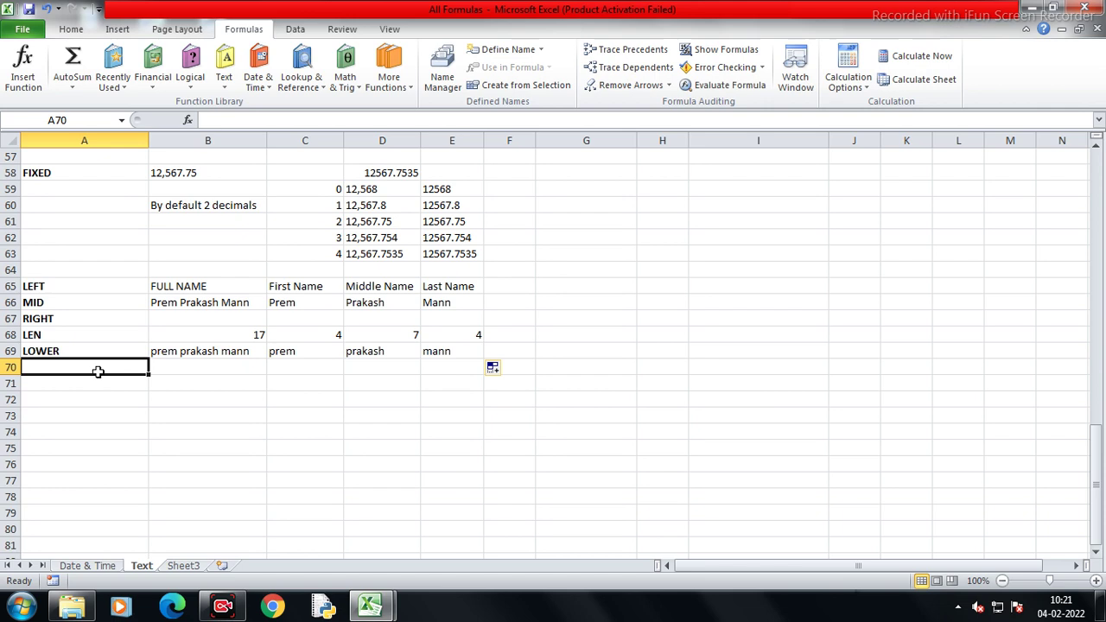
Label A70 UPPER and enter =UPPER(B69) in B70
{"action": "type", "text": "UPPER"}
{"action": "key", "text": "Return"}
{"action": "key", "text": "Right"}
{"action": "key", "text": "Up"}
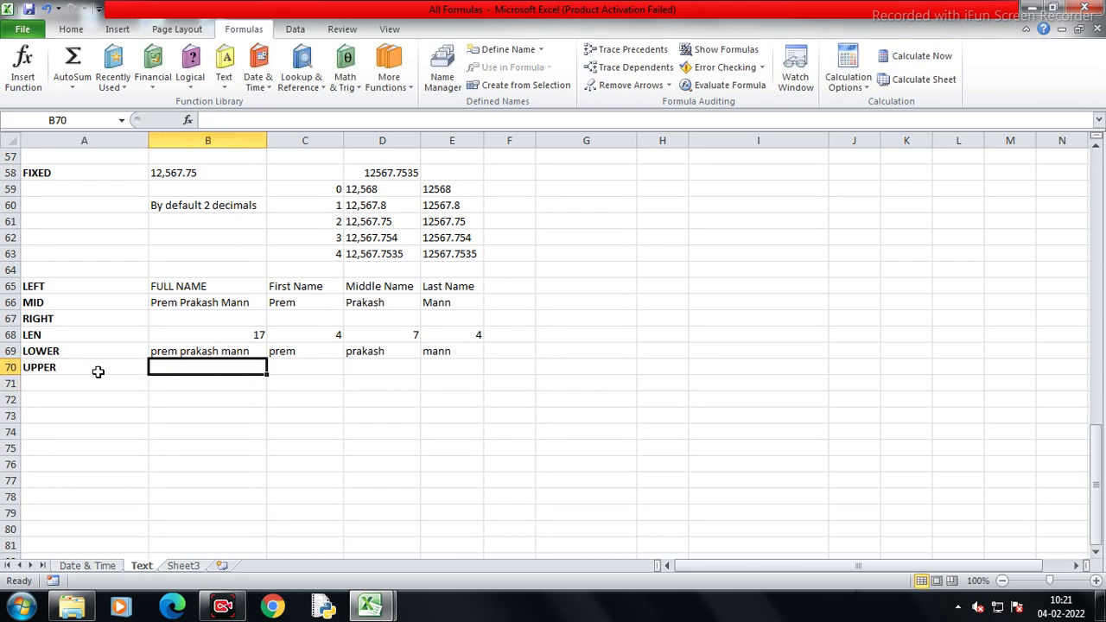
{"action": "key", "text": "Up"}
{"action": "key", "text": "Down"}
{"action": "type", "text": "="}
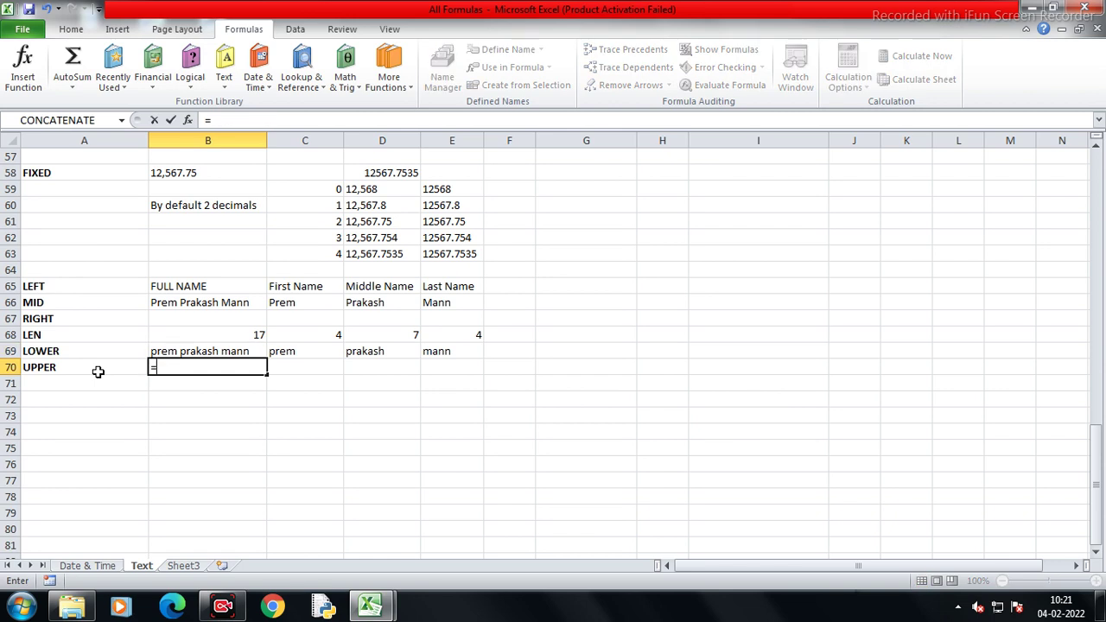
{"action": "type", "text": "uppe"}
{"action": "key", "text": "Tab"}
{"action": "key", "text": "Up"}
{"action": "type", "text": ")"}
{"action": "key", "text": "Return"}
Fill the UPPER formula across to E70, giving PREM, PRAKASH and MANN
{"action": "key", "text": "Right"}
{"action": "key", "text": "Up"}
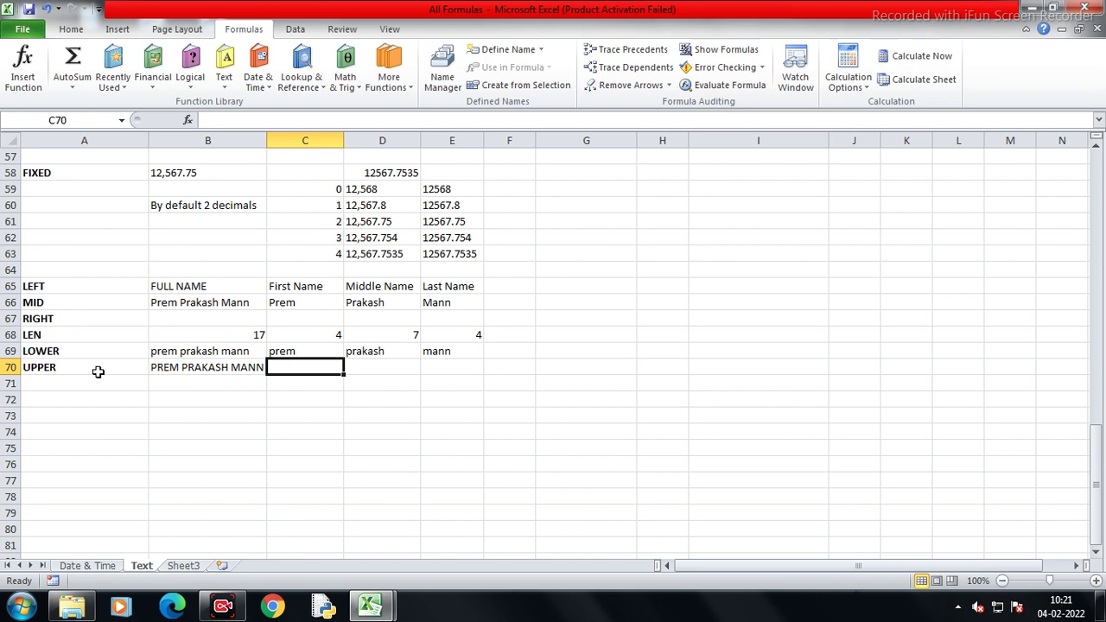
{"action": "key", "text": "Up"}
{"action": "key", "text": "Down"}
{"action": "key", "text": "Left"}
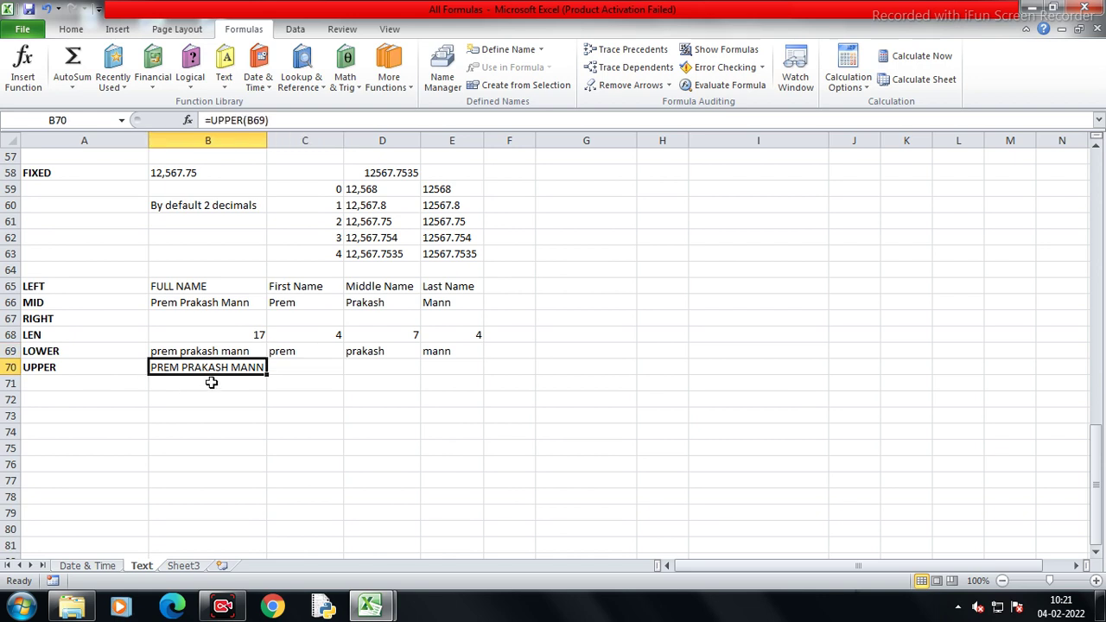
{"action": "left_click_drag", "start_coordinate": [267, 374], "coordinate": [484, 375]}
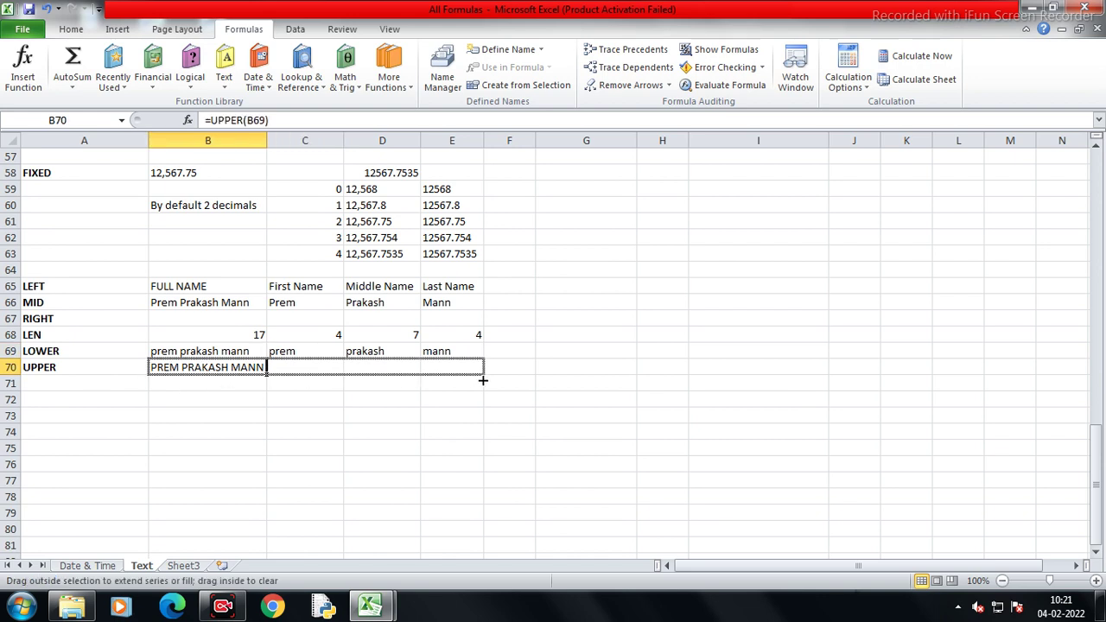
{"action": "left_click", "coordinate": [106, 380]}
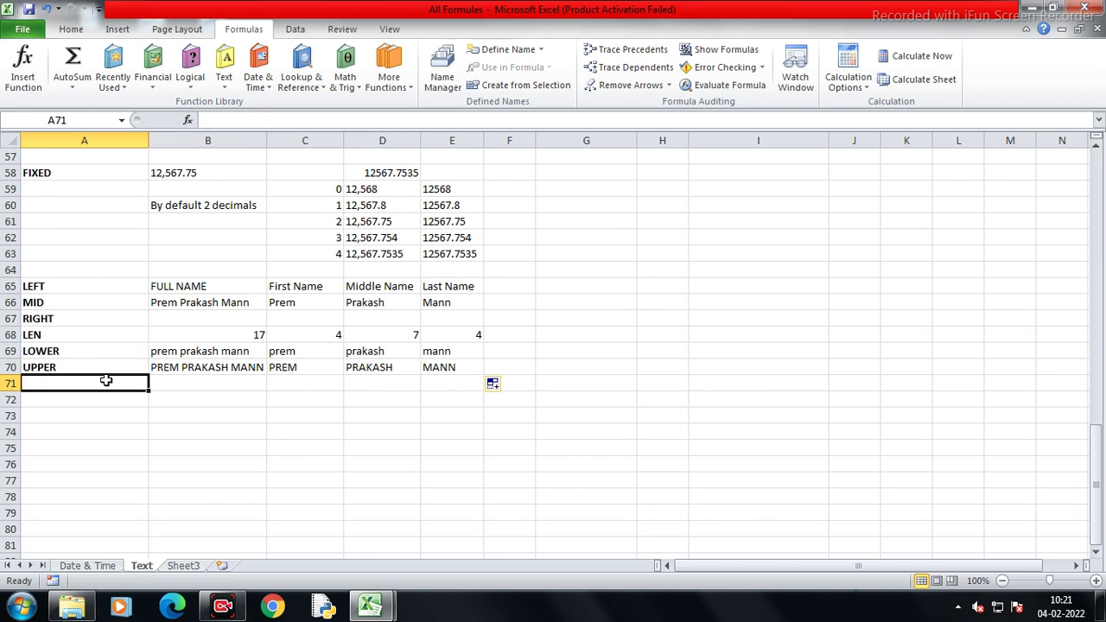
Label A71 PROPER and enter =PROPER(B70) in B71
{"action": "type", "text": "PROPE"}
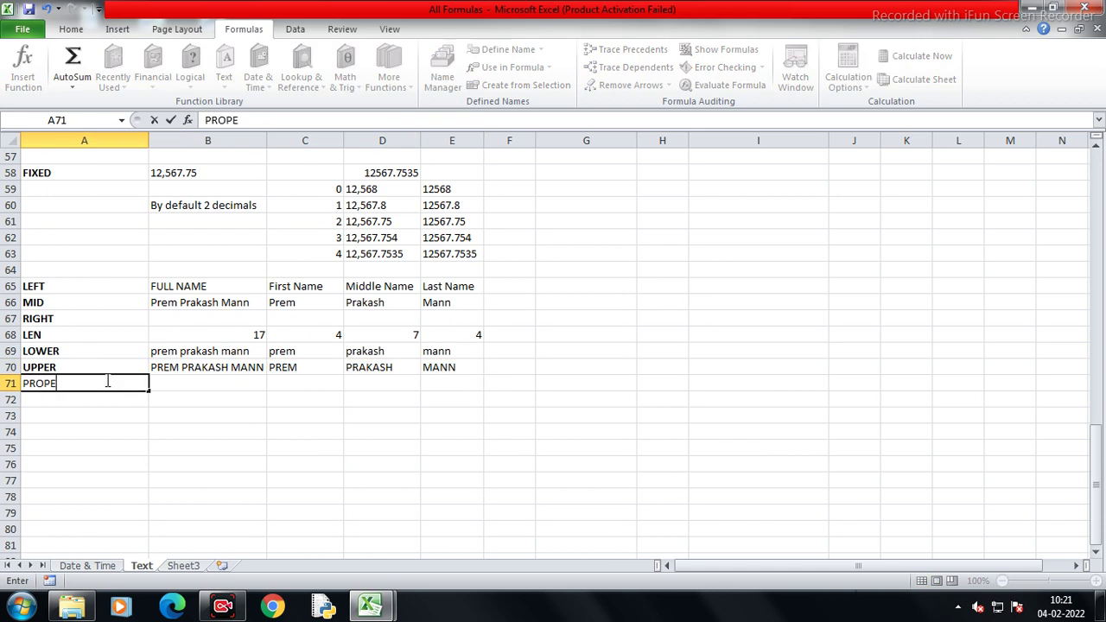
{"action": "type", "text": "R"}
{"action": "key", "text": "Return"}
{"action": "key", "text": "Up"}
{"action": "key", "text": "Right"}
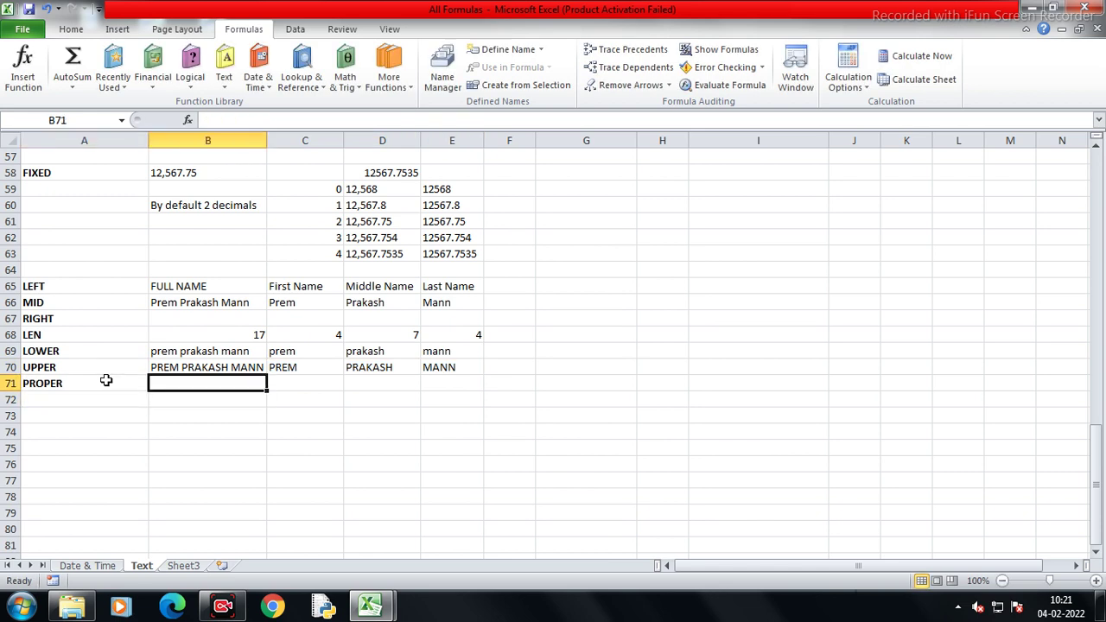
{"action": "type", "text": "="}
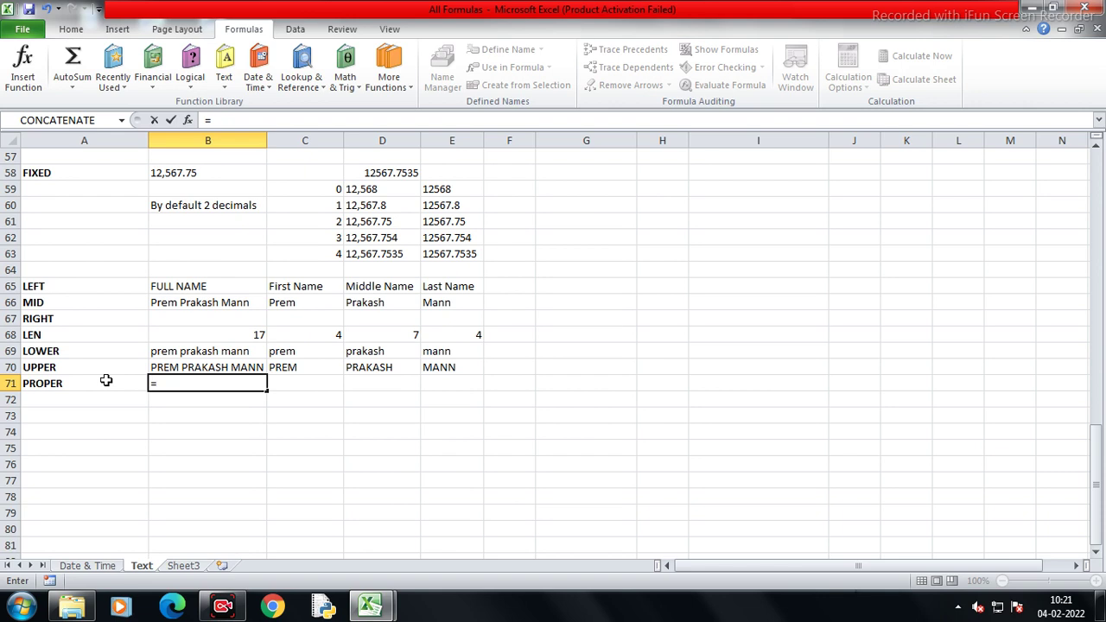
{"action": "type", "text": "pro"}
{"action": "key", "text": "Down"}
{"action": "key", "text": "Down"}
{"action": "key", "text": "Tab"}
{"action": "key", "text": "Up"}
{"action": "key", "text": "Return"}
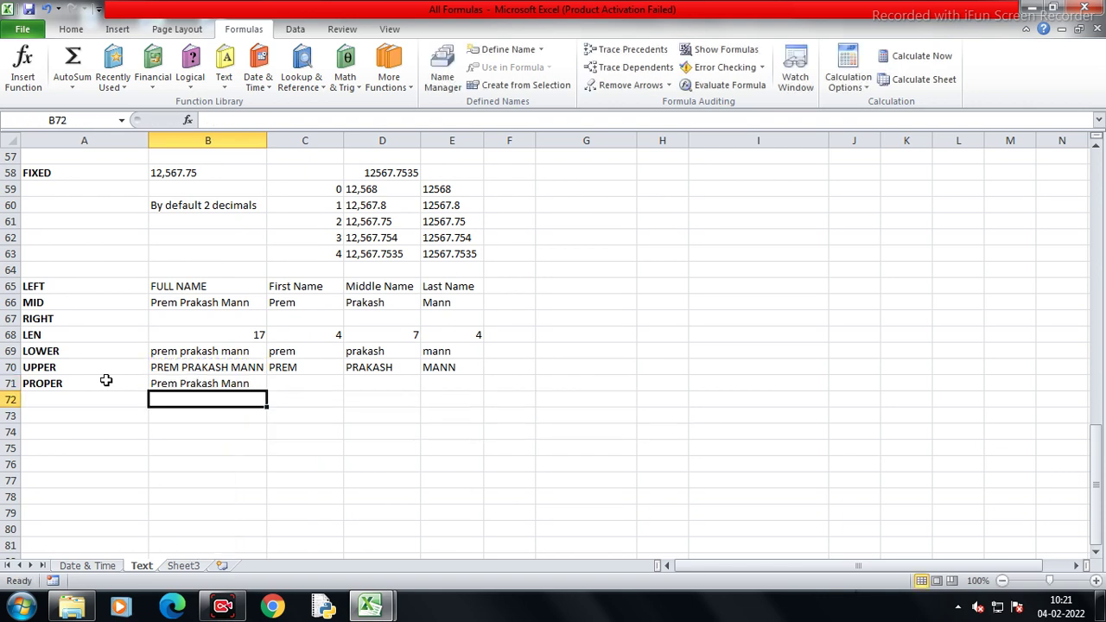
Fill the PROPER formula across to E71, giving Prem, Prakash and Mann
{"action": "left_click", "coordinate": [236, 301]}
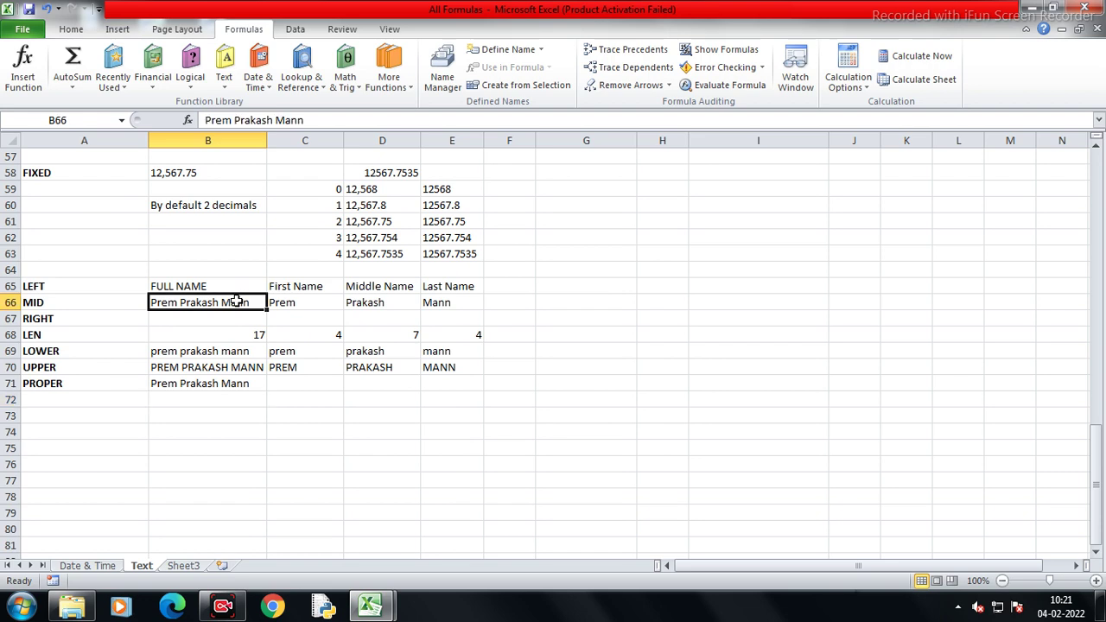
{"action": "left_click", "coordinate": [227, 398]}
{"action": "left_click", "coordinate": [230, 384]}
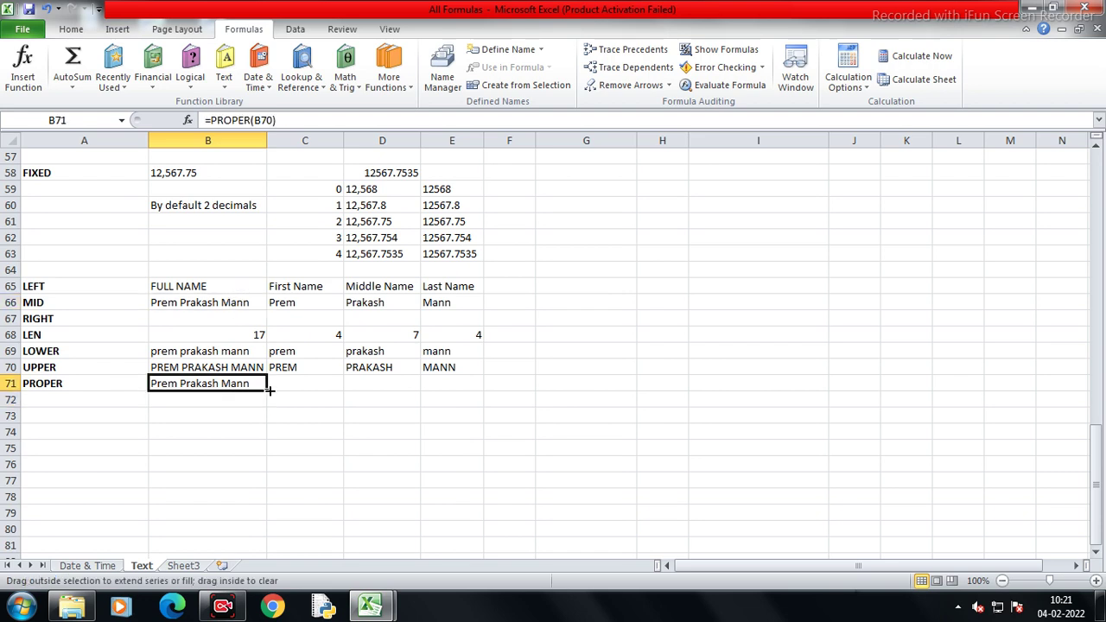
{"action": "left_click_drag", "start_coordinate": [267, 391], "coordinate": [491, 399]}
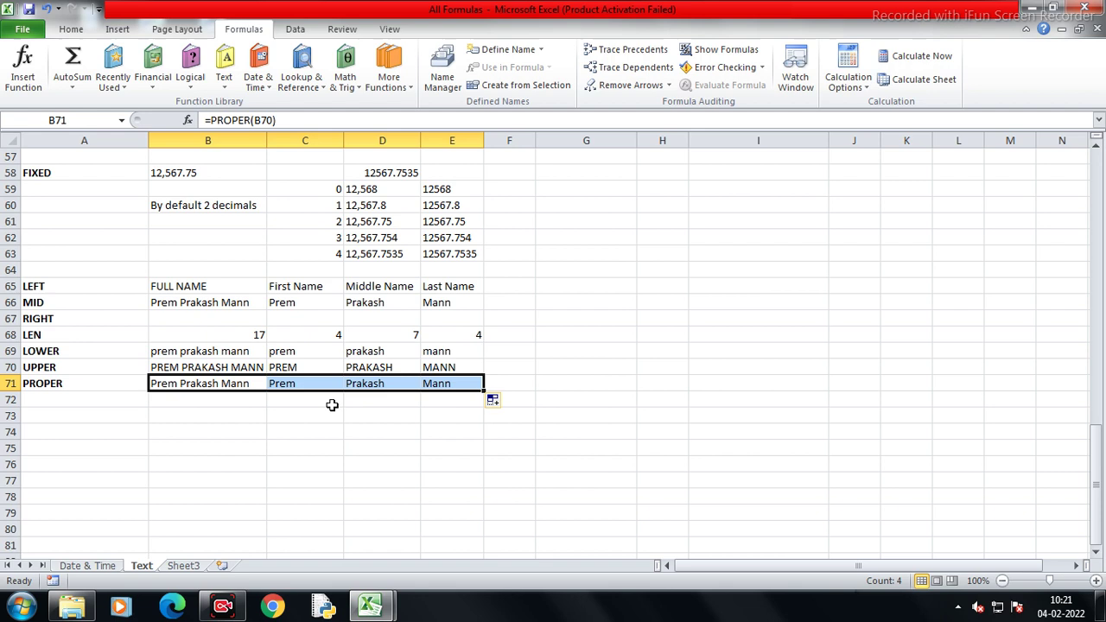
{"action": "left_click", "coordinate": [199, 386]}
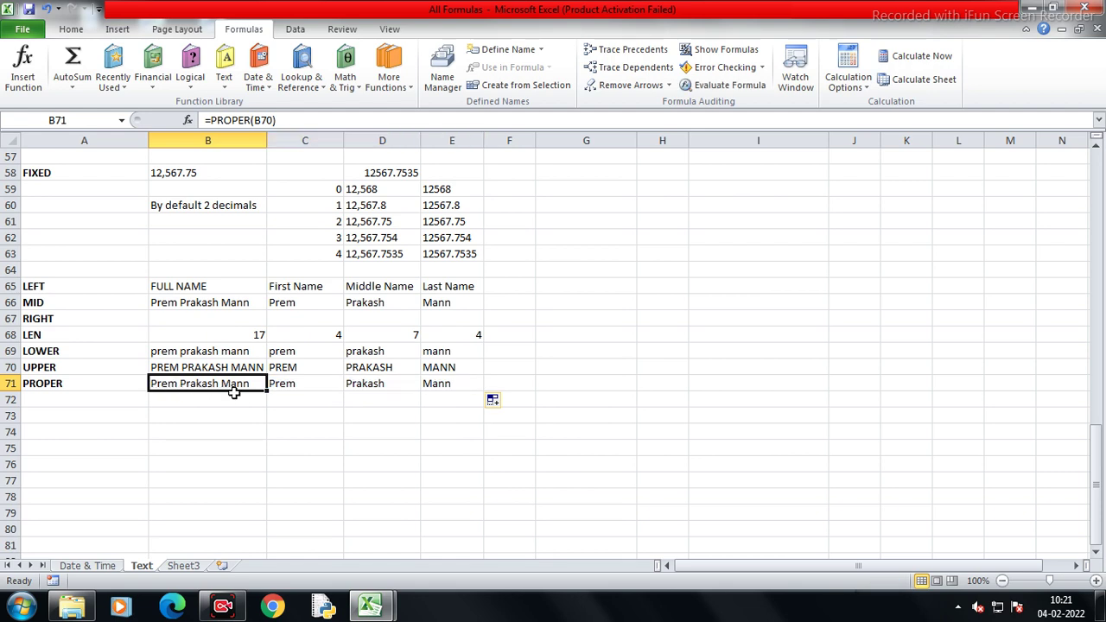
{"action": "left_click", "coordinate": [179, 364]}
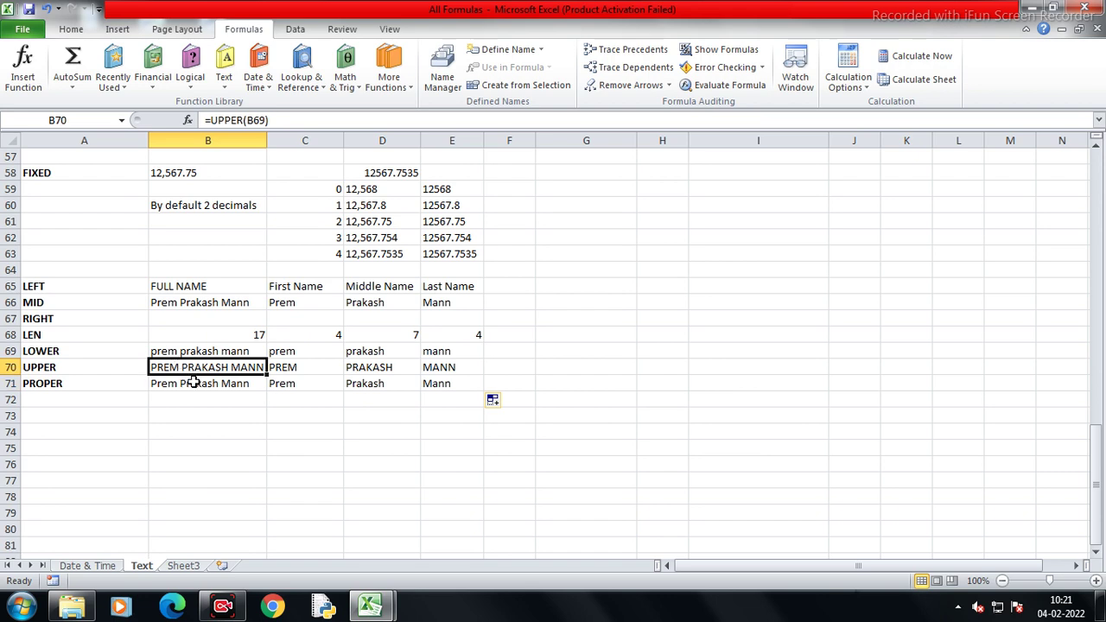
Insert a comment on B71, clear the author name and write 'First Letter Capital'
{"action": "right_click", "coordinate": [192, 380]}
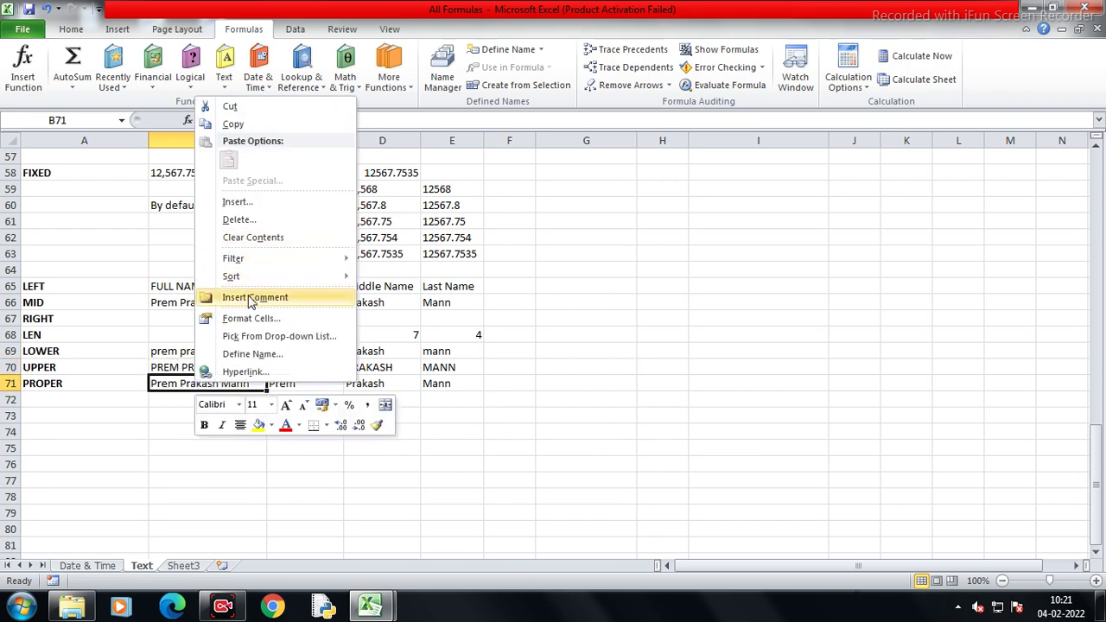
{"action": "left_click", "coordinate": [252, 298]}
{"action": "key", "text": "BackSpace"}
{"action": "key", "text": "BackSpace"}
{"action": "key", "text": "BackSpace"}
{"action": "type", "text": "First Letter Capital"}
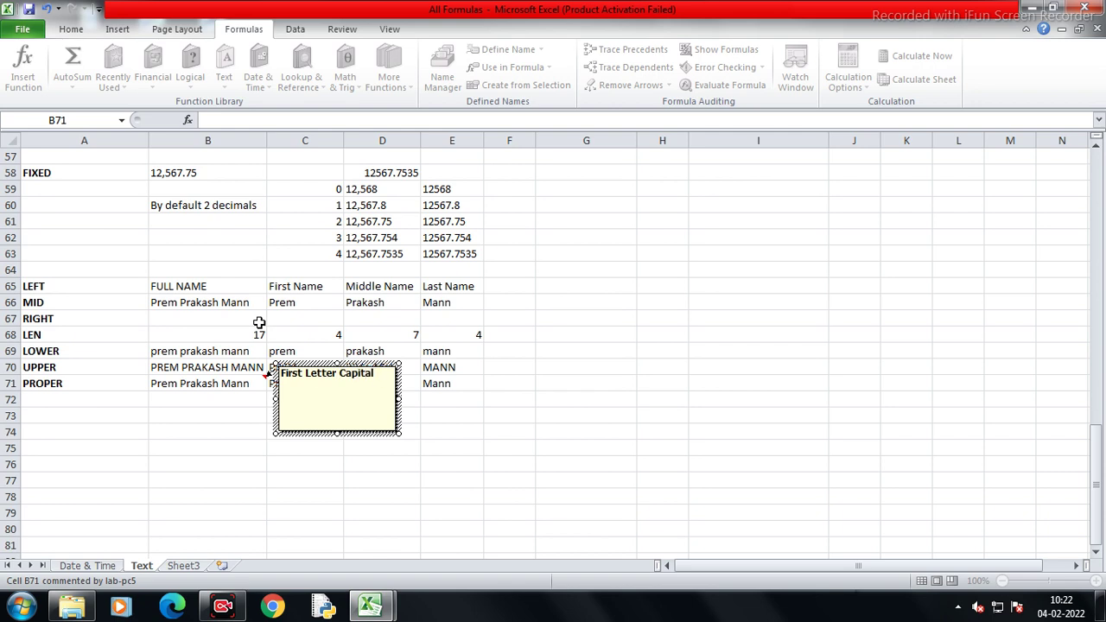
{"action": "left_click", "coordinate": [216, 429]}
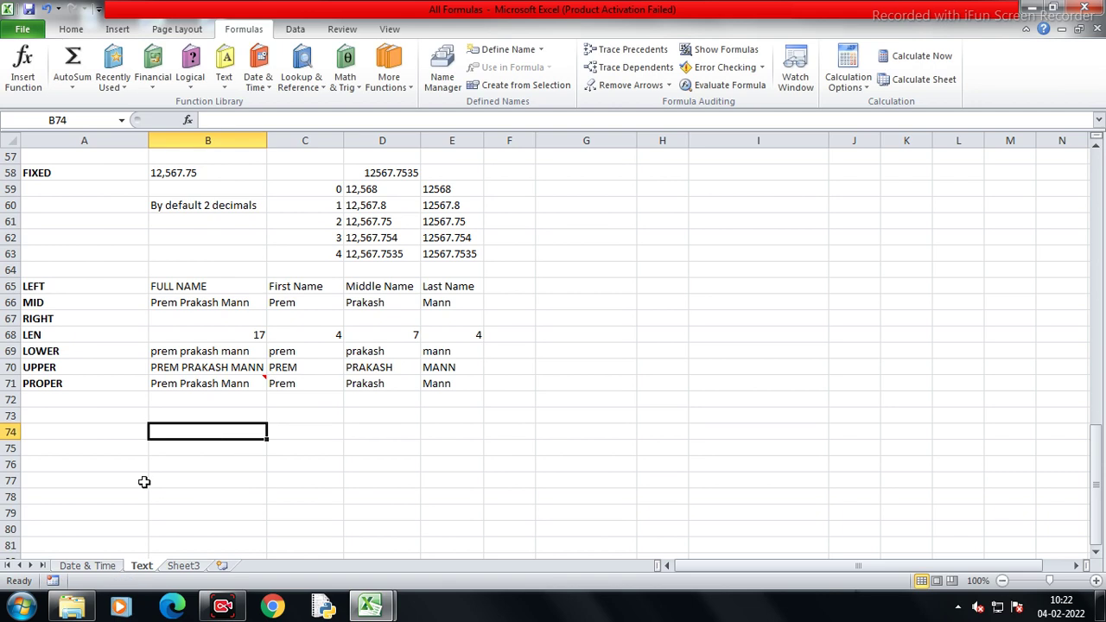
Browse the Text functions list on the Formulas ribbon
{"action": "left_click", "coordinate": [55, 386]}
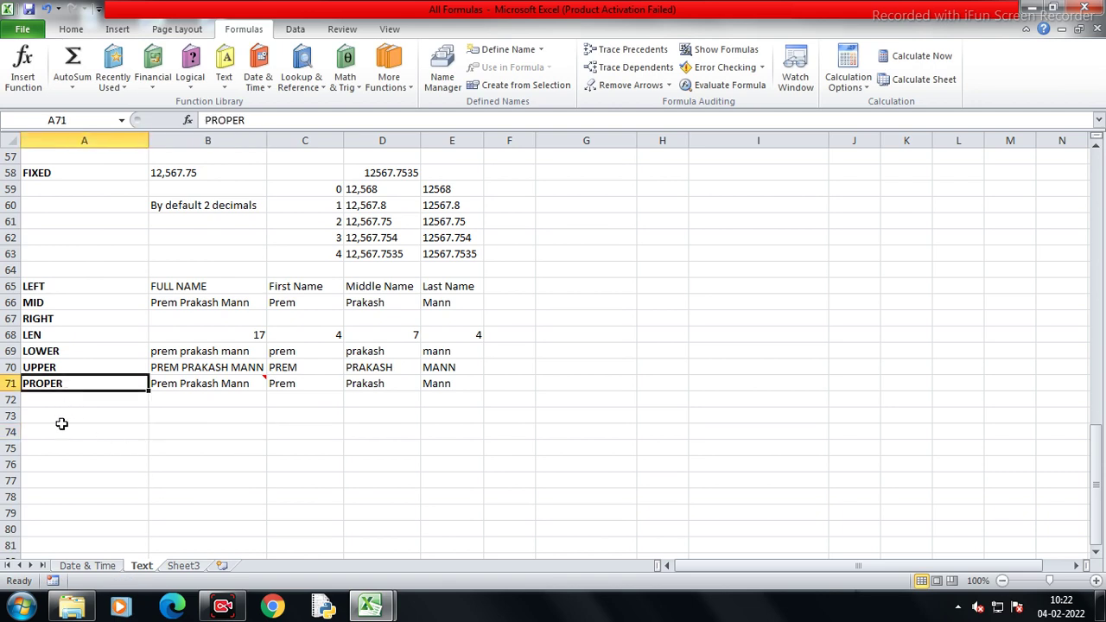
{"action": "left_click", "coordinate": [64, 416]}
{"action": "left_click", "coordinate": [223, 65]}
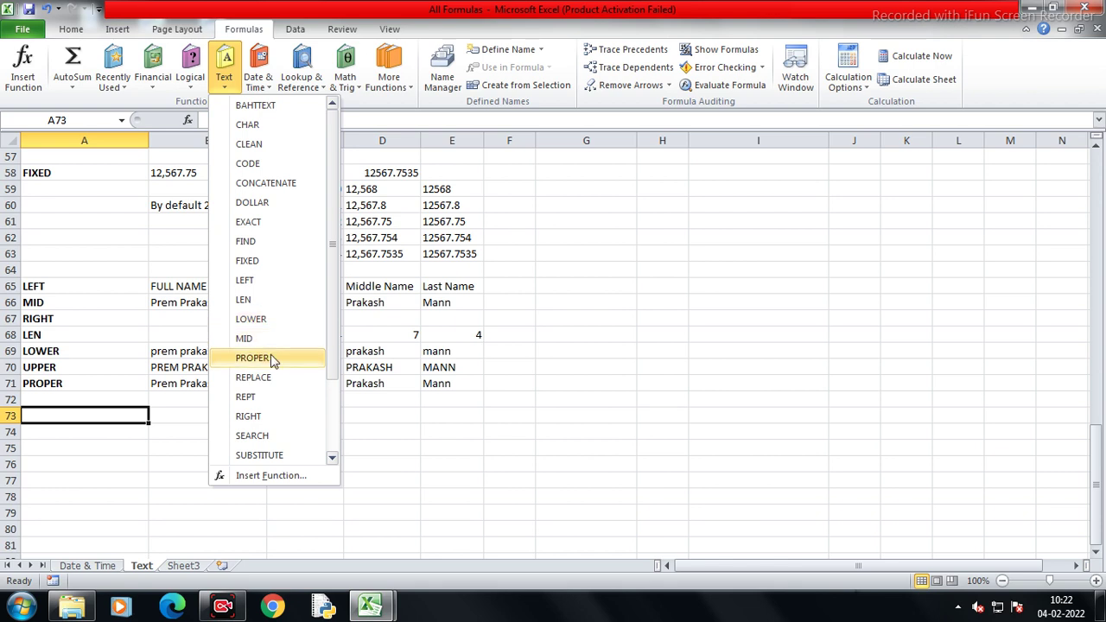
{"action": "scroll", "coordinate": [247, 396], "scroll_direction": "down", "scroll_amount": 2}
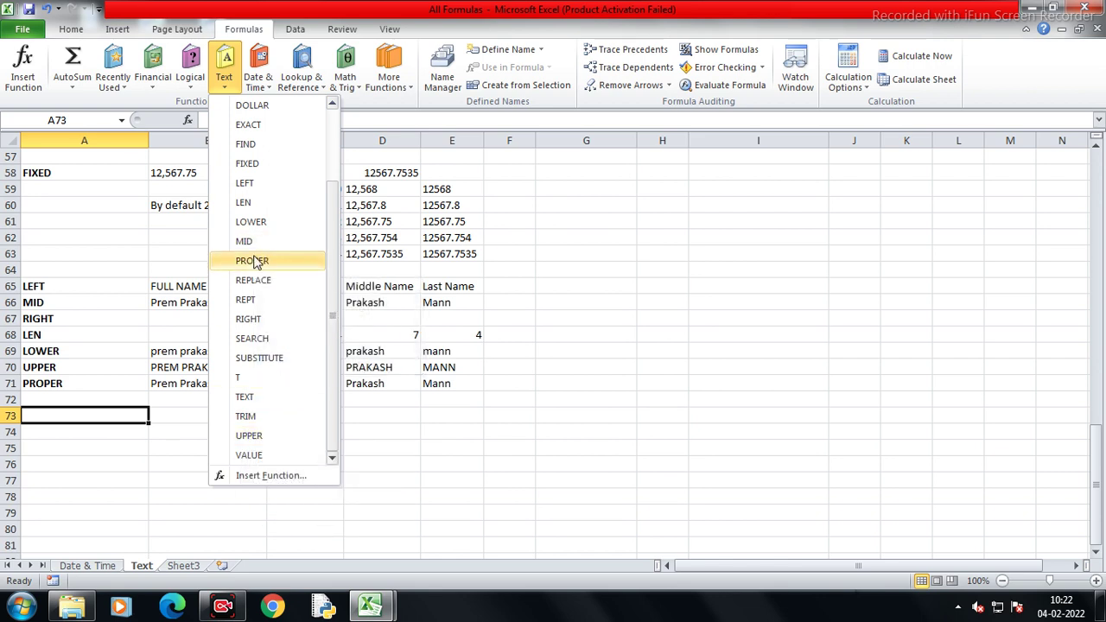
{"action": "left_click", "coordinate": [126, 421]}
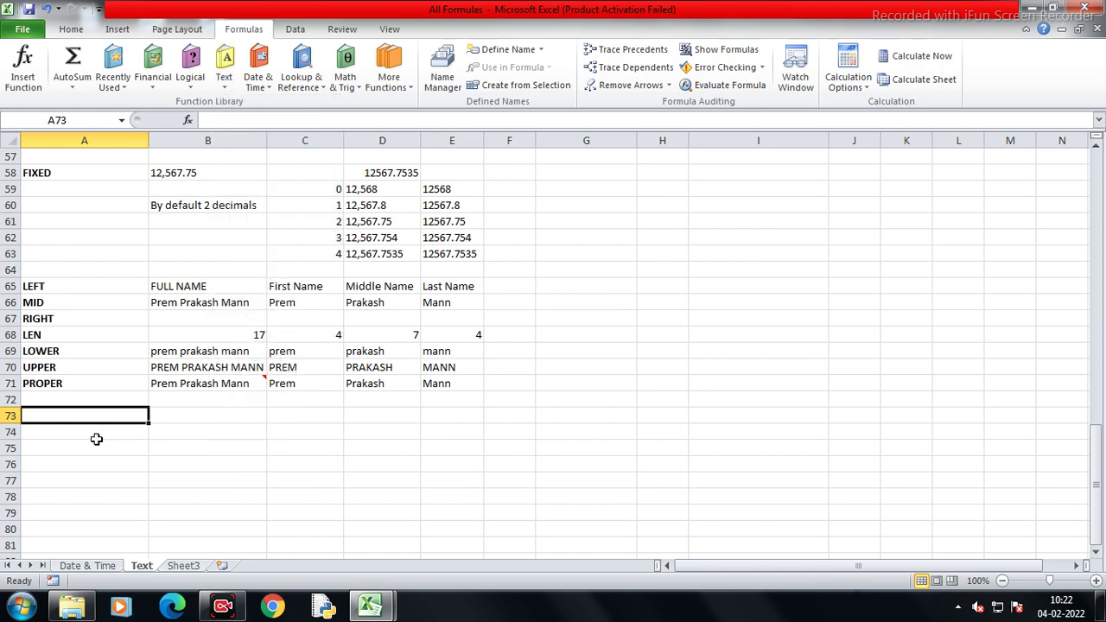
Type the REPLACE label in A73 and start a formula in B73
{"action": "type", "text": "REPLACE"}
{"action": "key", "text": "Return"}
{"action": "key", "text": "Right"}
{"action": "key", "text": "Up"}
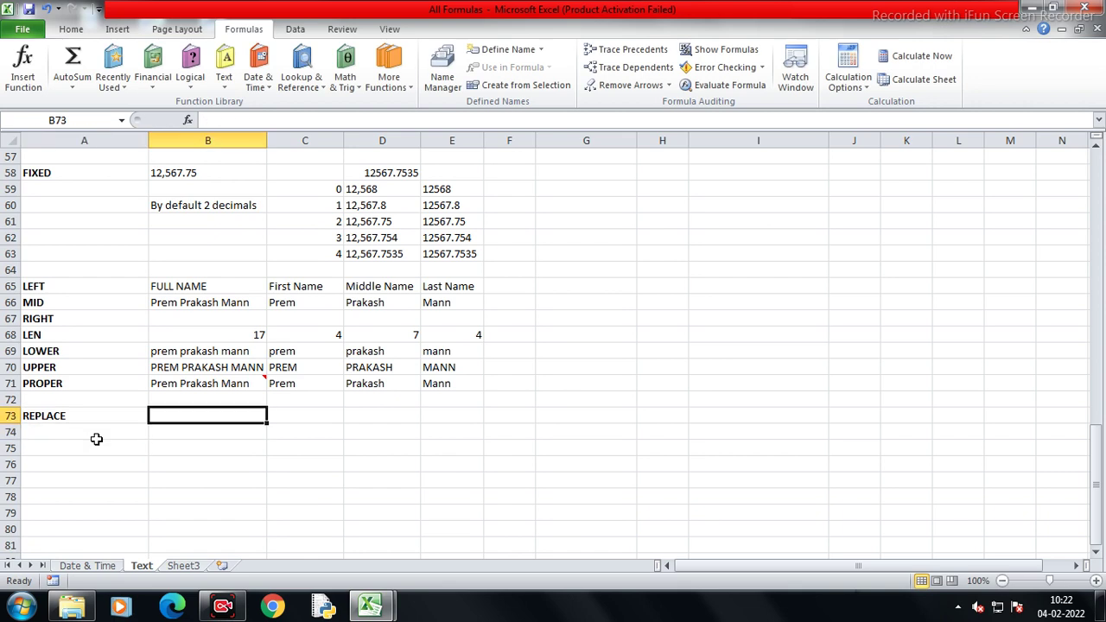
{"action": "type", "text": "="}
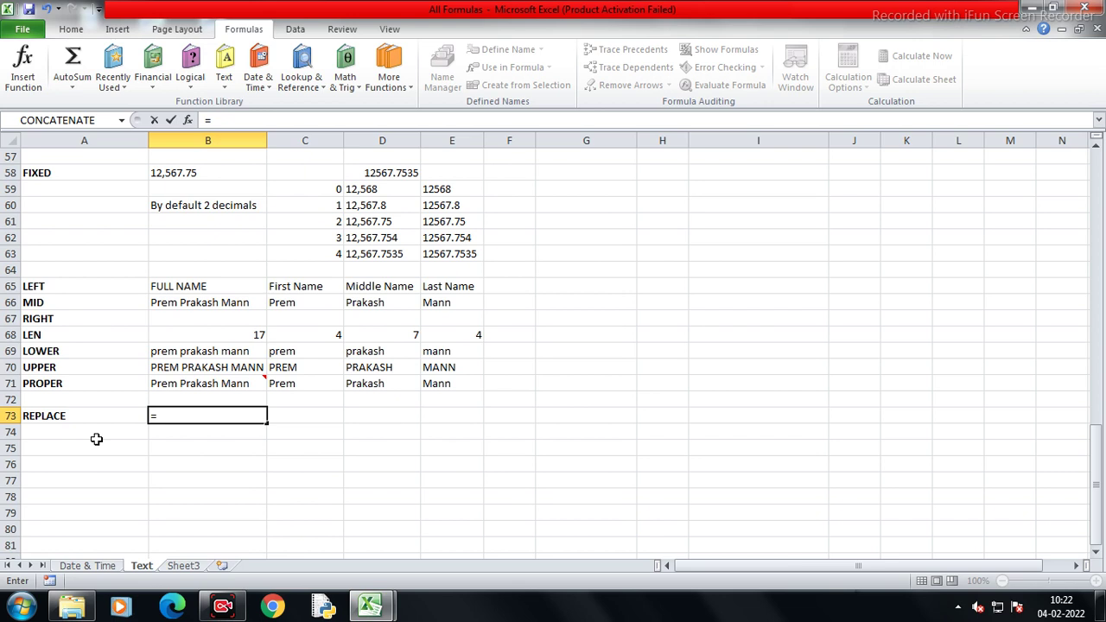
Build =REPLACE(B71,6,7, in B73, replacing 7 characters from position 6
{"action": "type", "text": "Rf"}
{"action": "key", "text": "BackSpace"}
{"action": "type", "text": "E"}
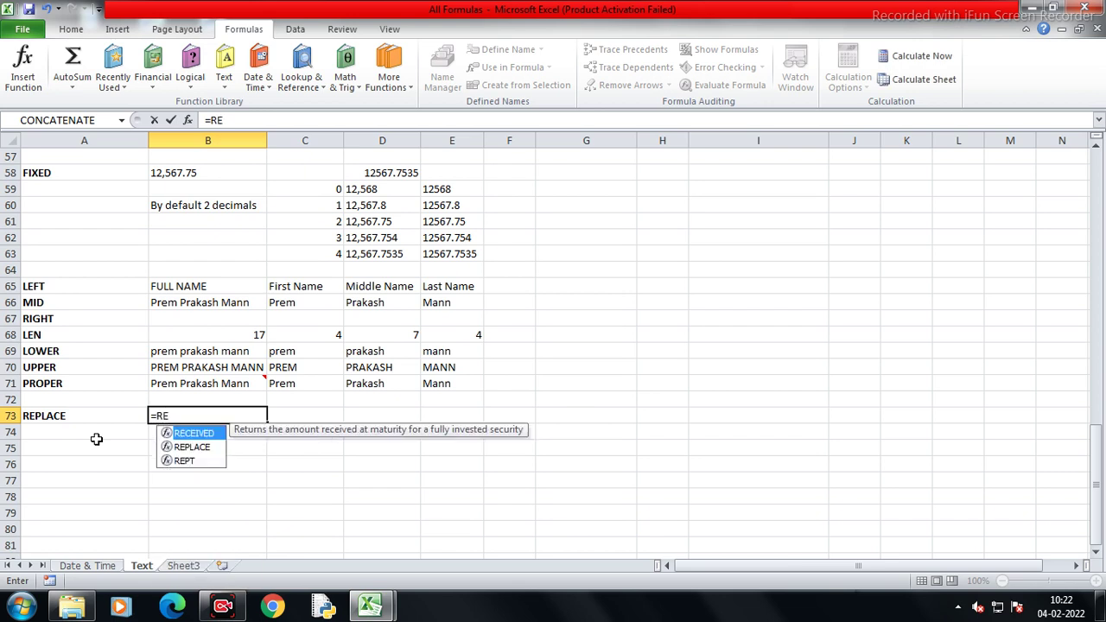
{"action": "type", "text": "pl"}
{"action": "key", "text": "Tab"}
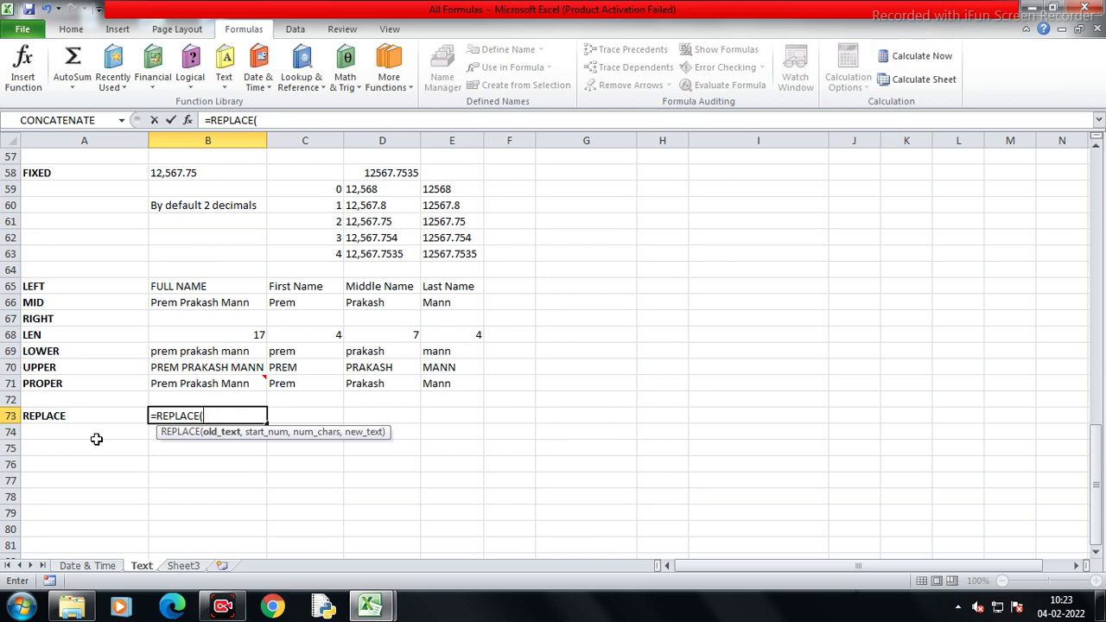
{"action": "key", "text": "Up"}
{"action": "key", "text": "Up"}
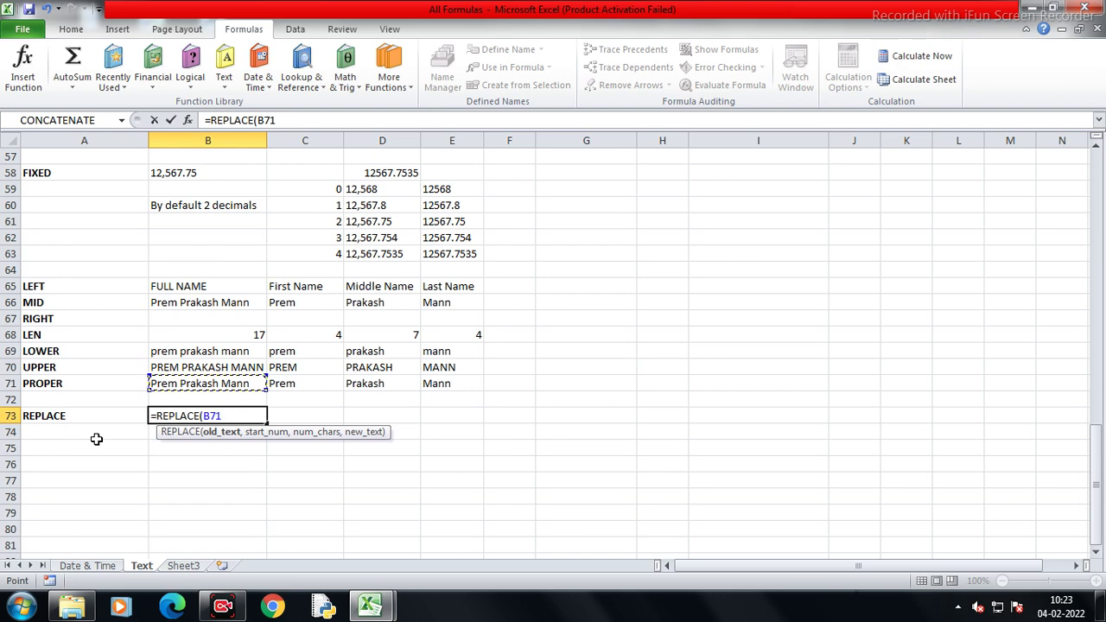
{"action": "type", "text": ","}
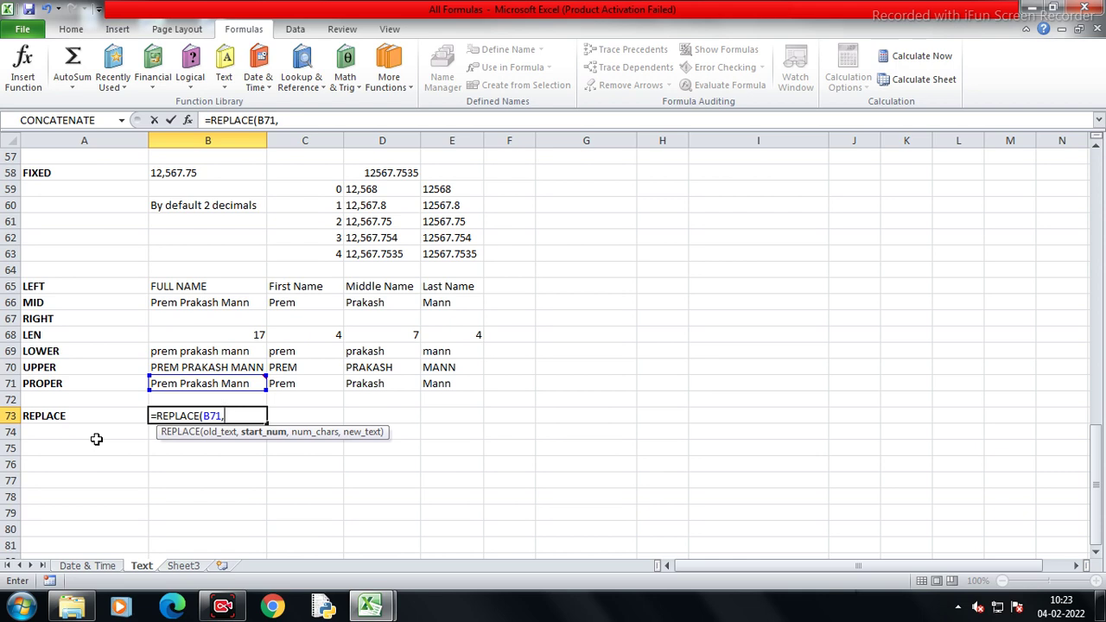
{"action": "type", "text": "6"}
{"action": "type", "text": ","}
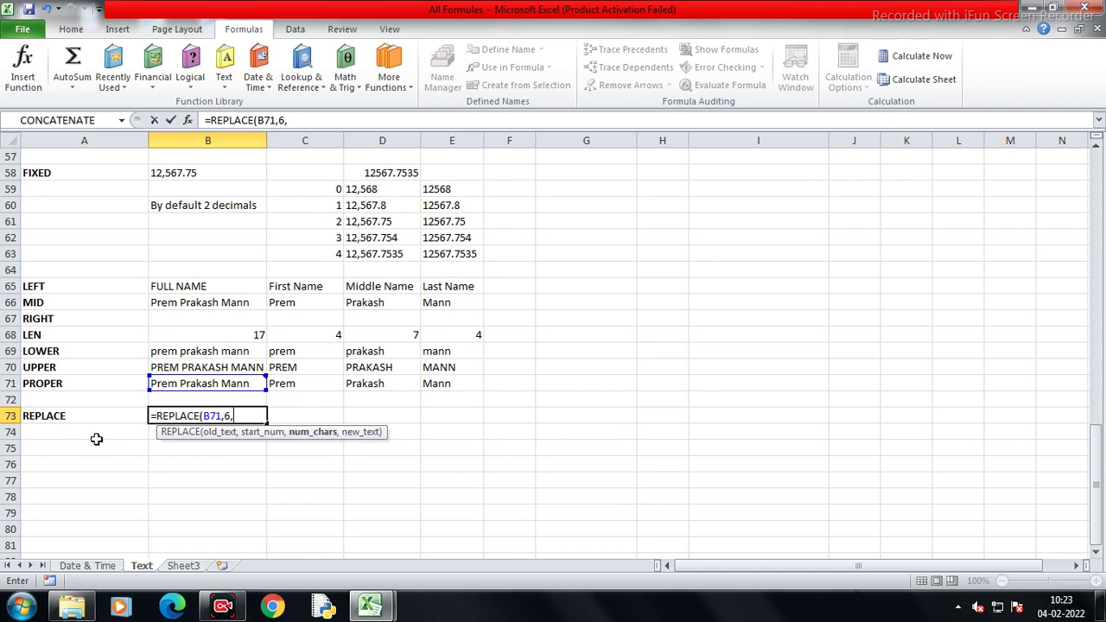
{"action": "type", "text": "7,"}
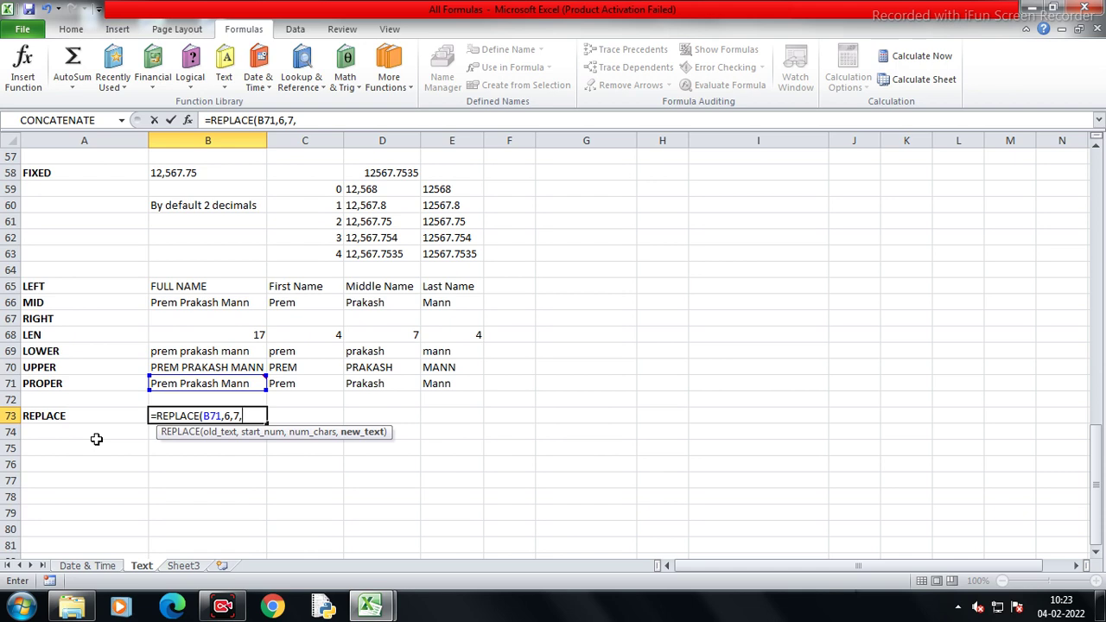
Finish B73's REPLACE formula with "Das" as the new middle name
{"action": "type", "text": "\"Das\")"}
{"action": "key", "text": "Return"}
{"action": "key", "text": "Up"}
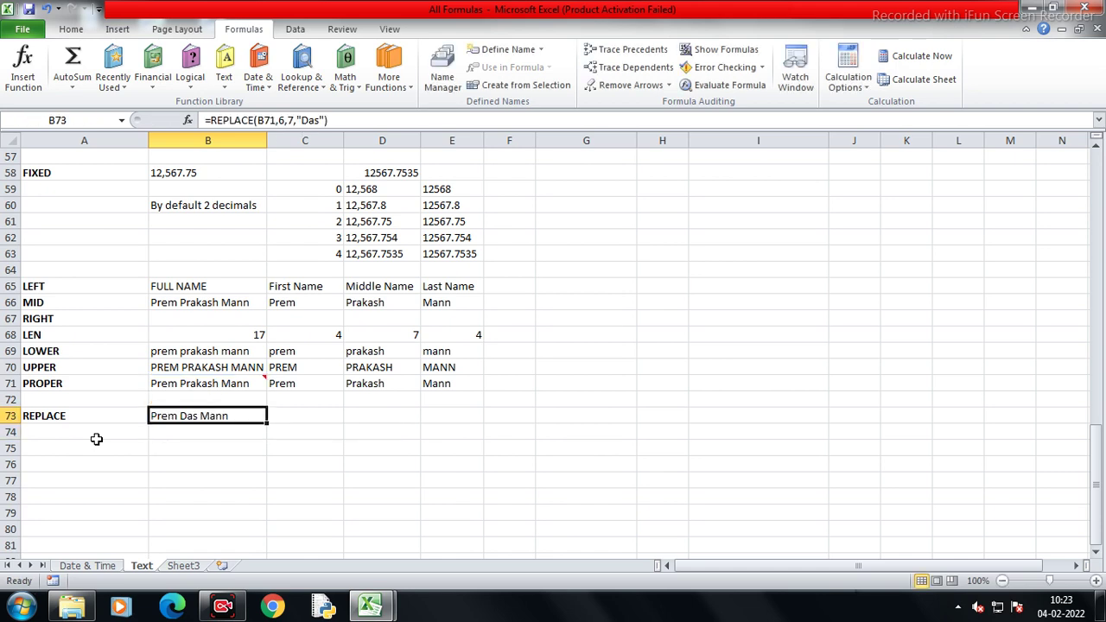
{"action": "key", "text": "Down"}
{"action": "key", "text": "Right"}
{"action": "key", "text": "Right"}
{"action": "key", "text": "Up"}
{"action": "type", "text": "9"}
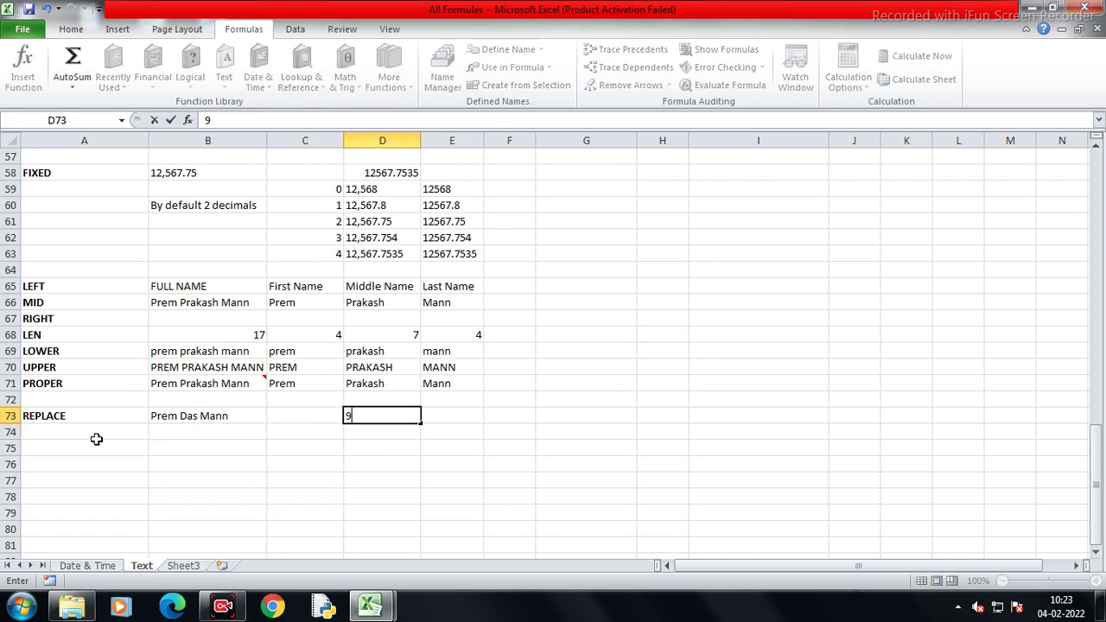
{"action": "type", "text": "80"}
{"action": "type", "text": "-4-"}
{"action": "key", "text": "BackSpace"}
{"action": "type", "text": "6-456-75"}
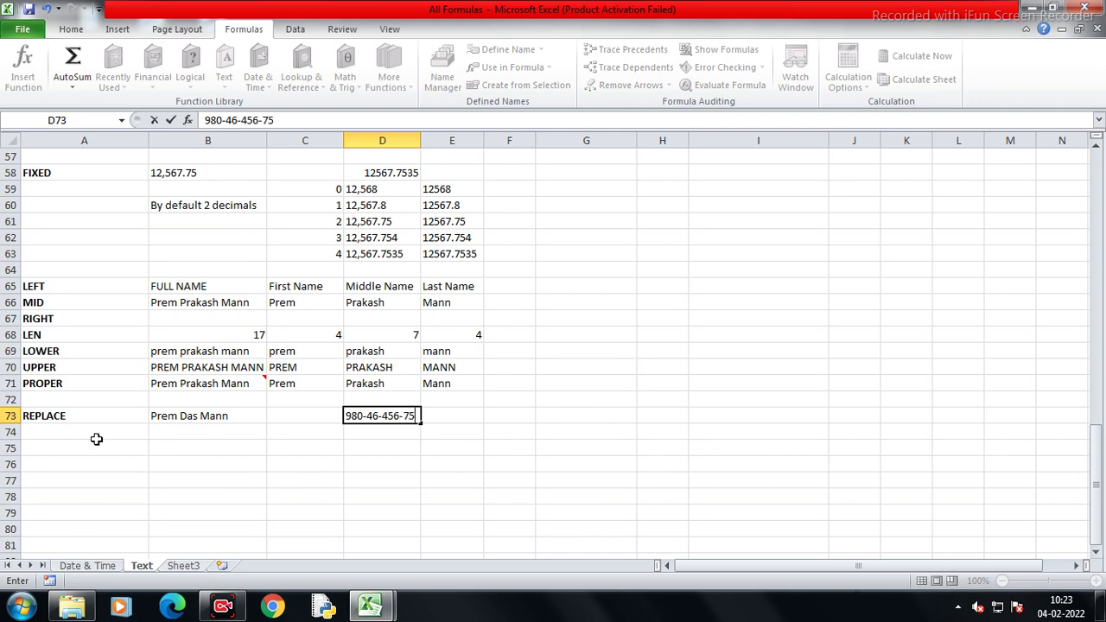
{"action": "key", "text": "Return"}
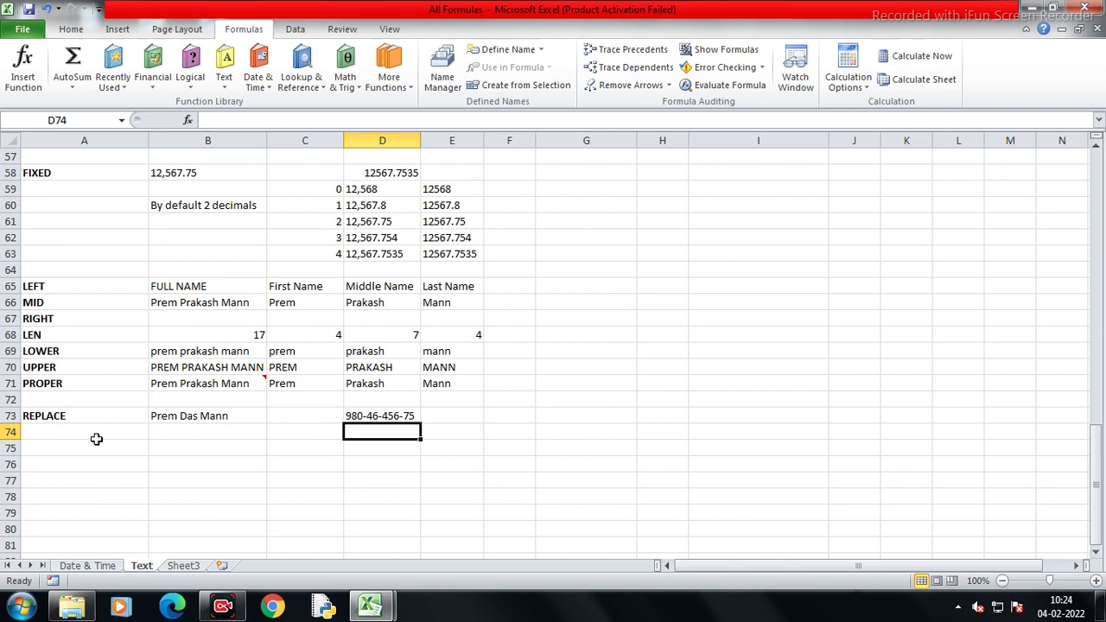
Enter =REPLACE(D73,4,1,"") in D74 to drop the number's first dash
{"action": "key", "text": "Up"}
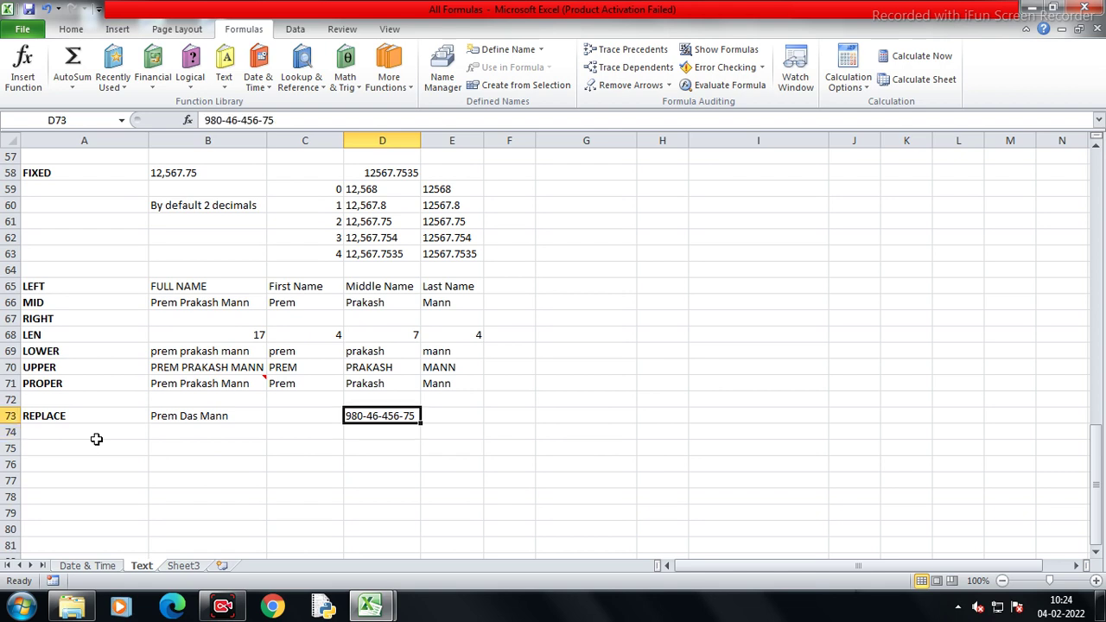
{"action": "key", "text": "Down"}
{"action": "type", "text": "=repl"}
{"action": "key", "text": "Tab"}
{"action": "key", "text": "Up"}
{"action": "type", "text": ","}
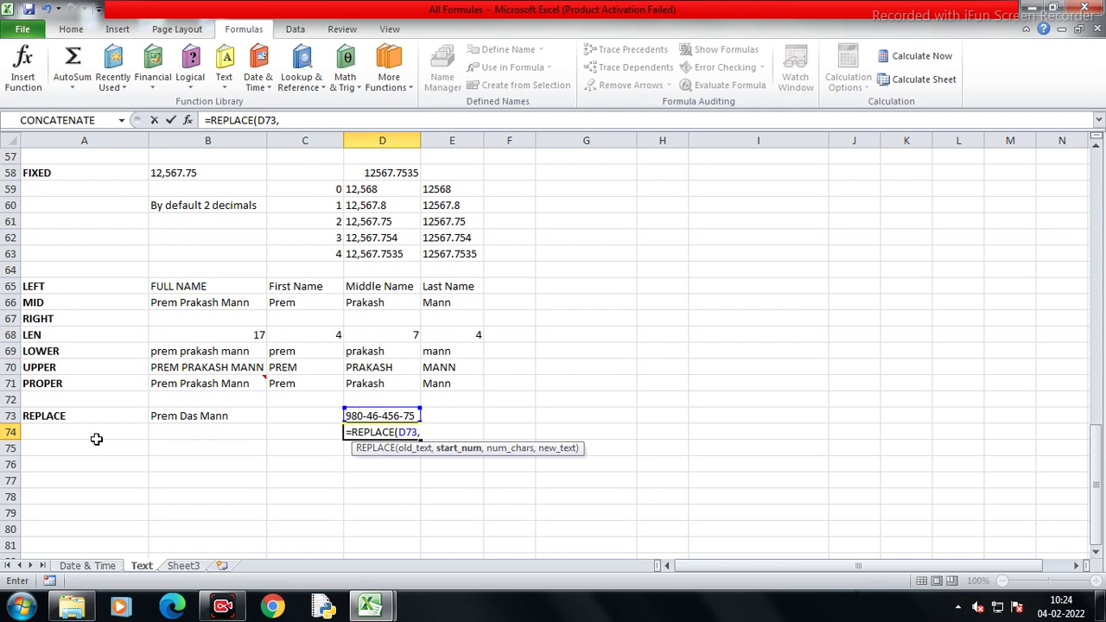
{"action": "type", "text": "4,"}
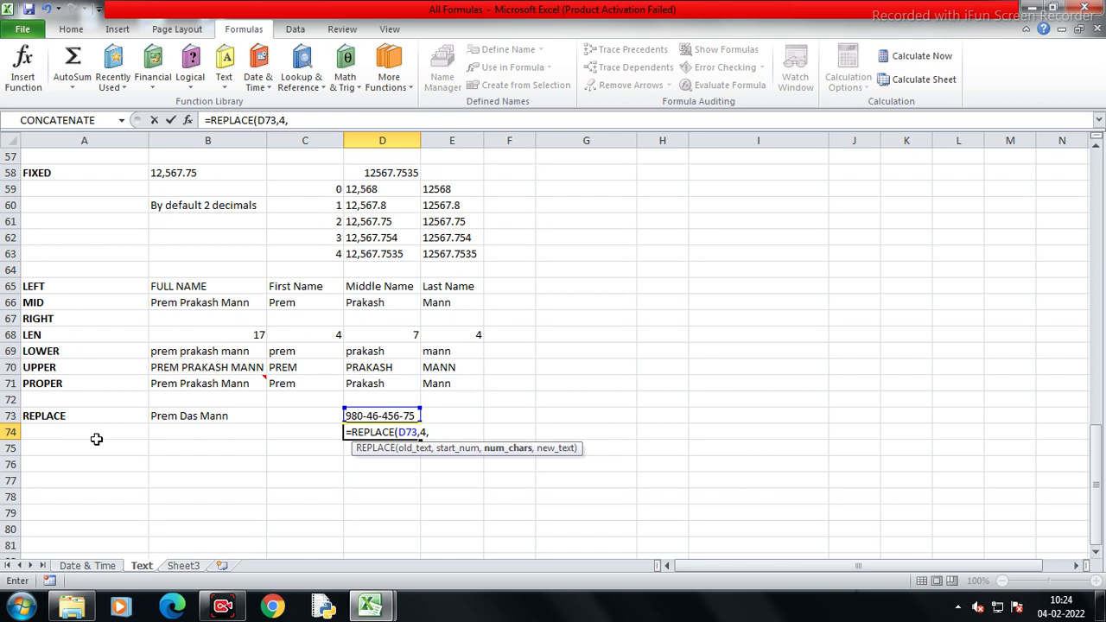
{"action": "type", "text": "1,\"\")"}
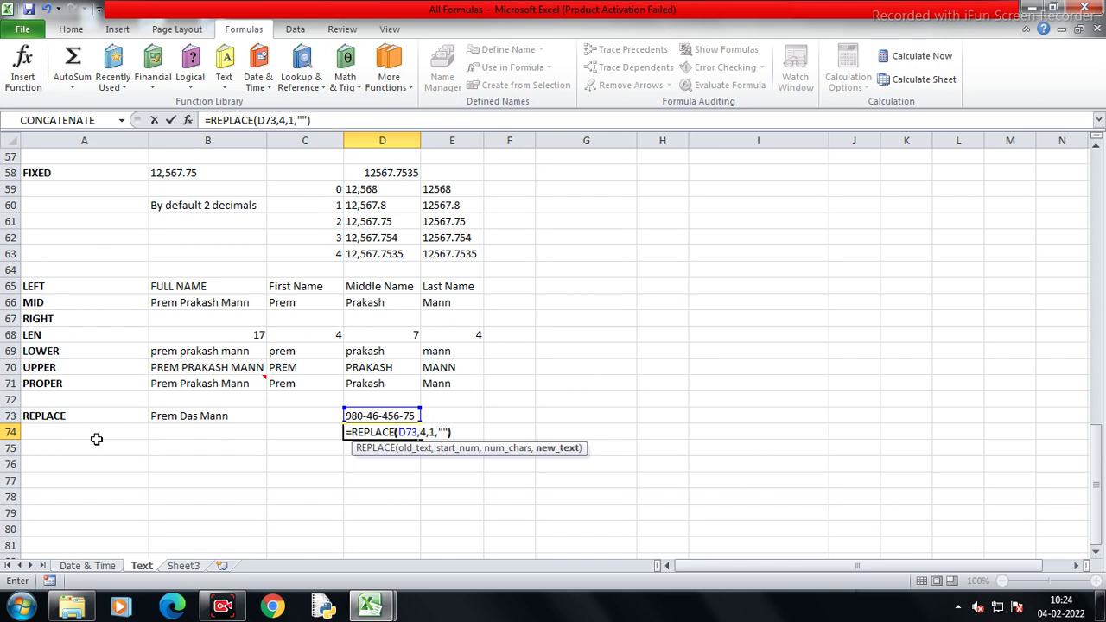
{"action": "key", "text": "Return"}
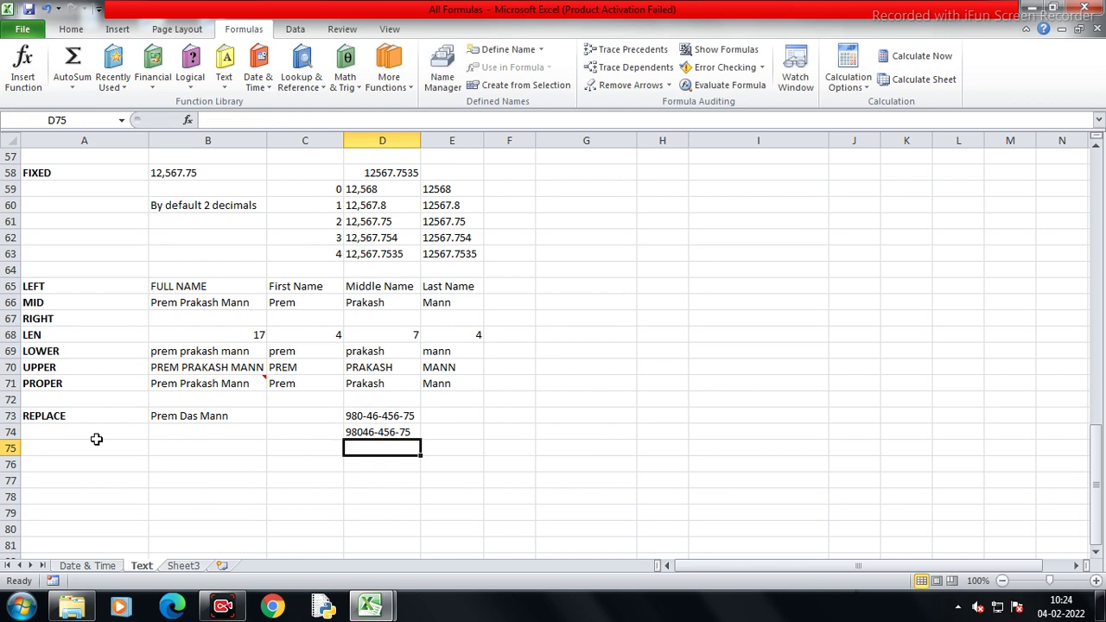
{"action": "key", "text": "Left"}
{"action": "key", "text": "Left"}
{"action": "key", "text": "Left"}
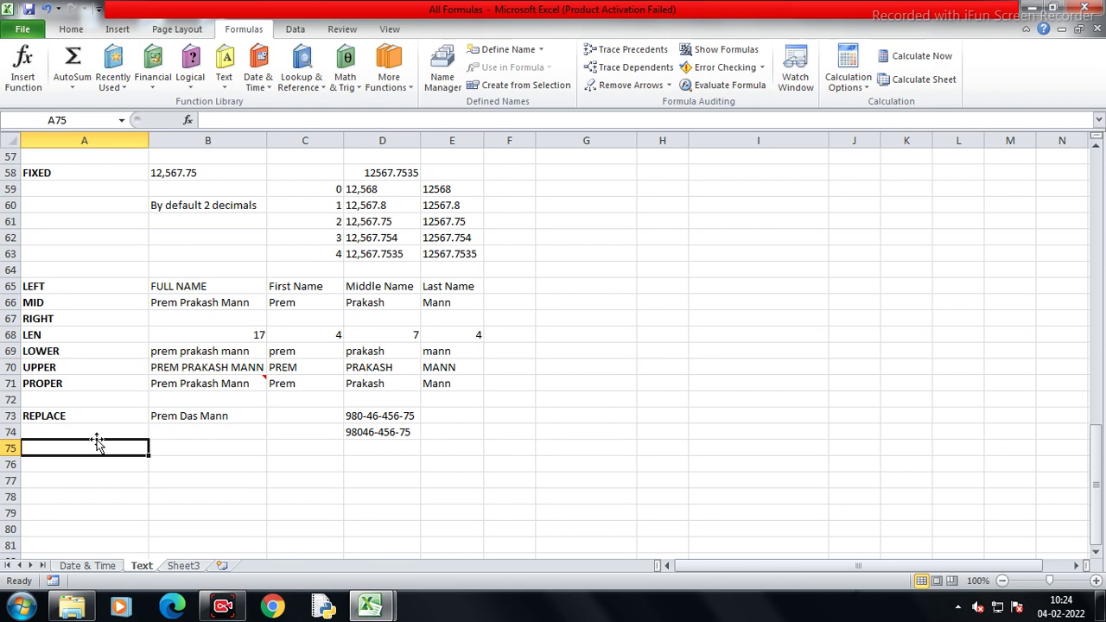
Label A75 as SUBSTITUTE
{"action": "type", "text": "SUB"}
{"action": "key", "text": "BackSpace"}
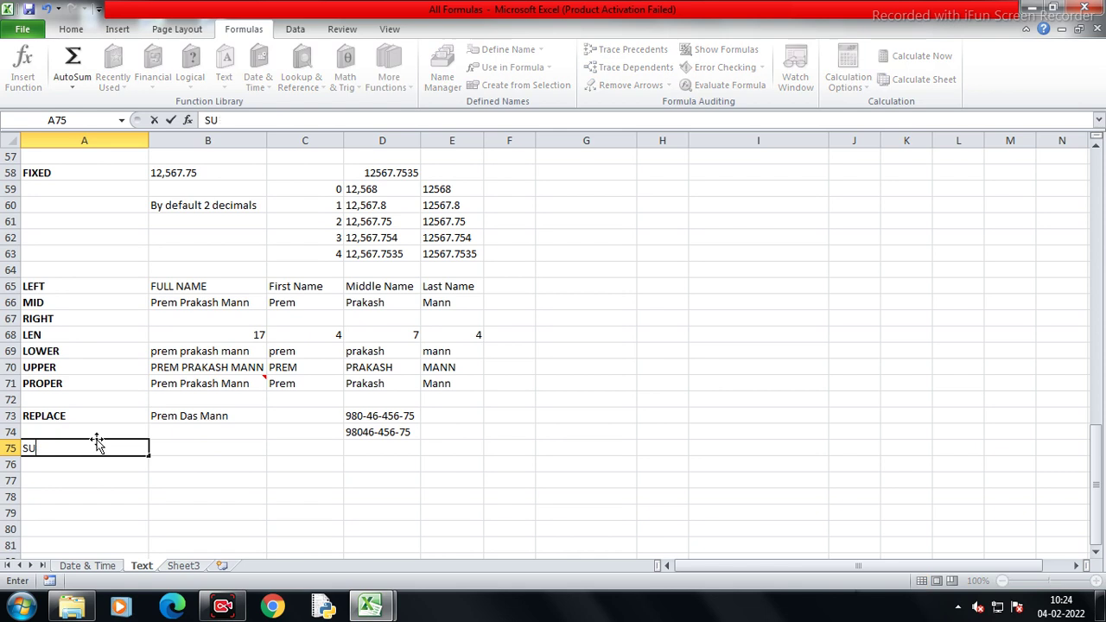
{"action": "key", "text": "BackSpace"}
{"action": "key", "text": "BackSpace"}
{"action": "type", "text": "=Sub"}
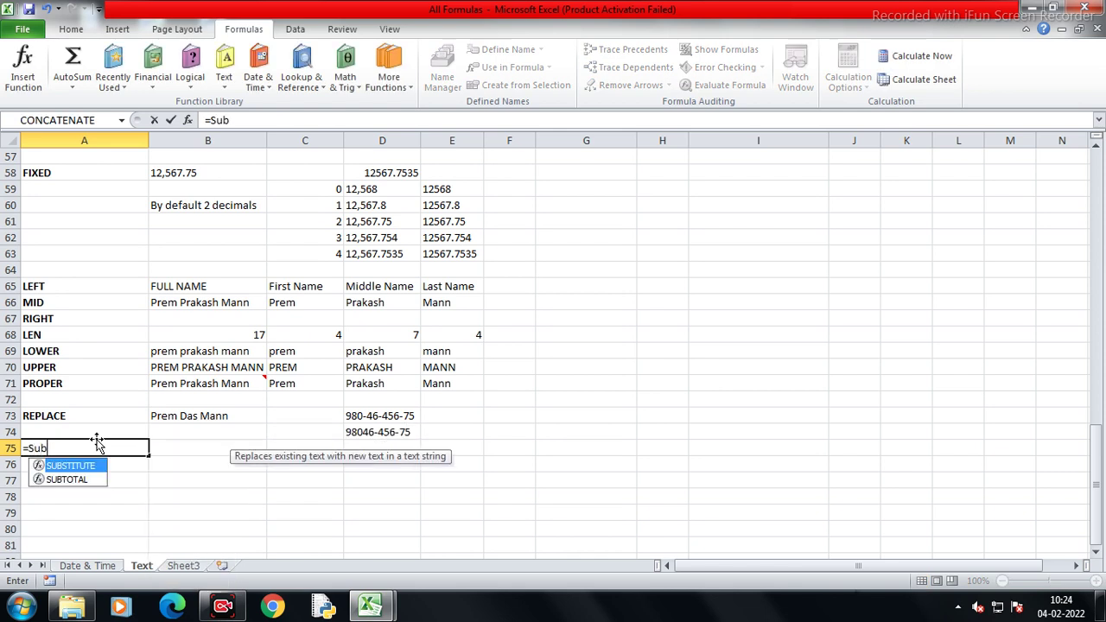
{"action": "key", "text": "Tab"}
{"action": "key", "text": "BackSpace"}
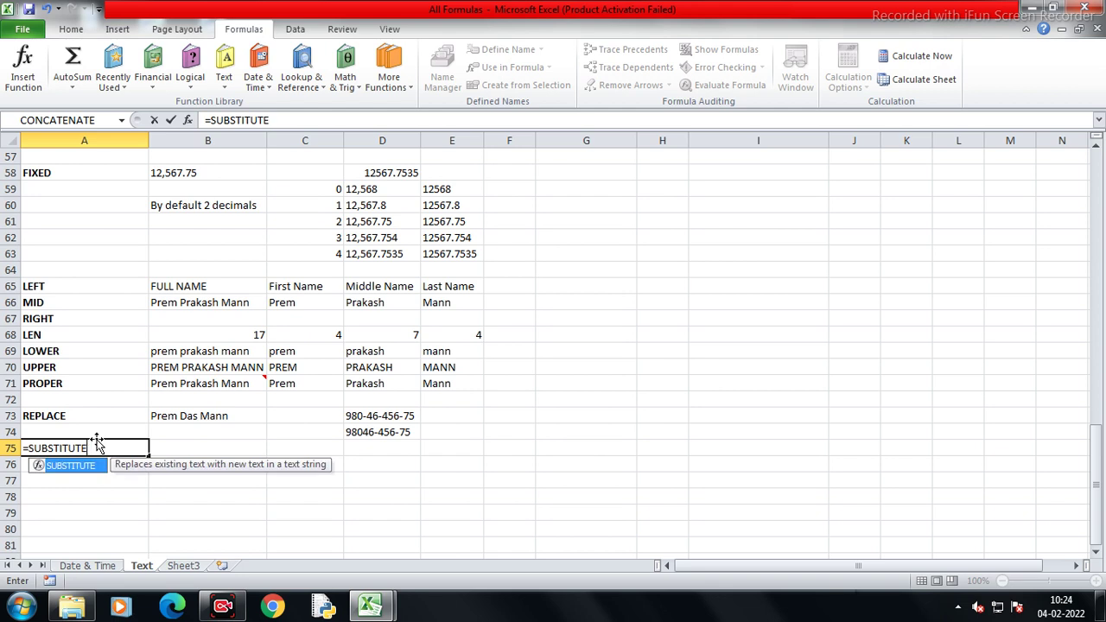
{"action": "key", "text": "Home"}
{"action": "key", "text": "Delete"}
{"action": "key", "text": "Return"}
In D75, enter a SUBSTITUTE formula replacing every "-" with "" to strip all dashes
{"action": "key", "text": "Up"}
{"action": "key", "text": "Right"}
{"action": "key", "text": "Right"}
{"action": "key", "text": "Right"}
{"action": "key", "text": "Up"}
{"action": "key", "text": "F2"}
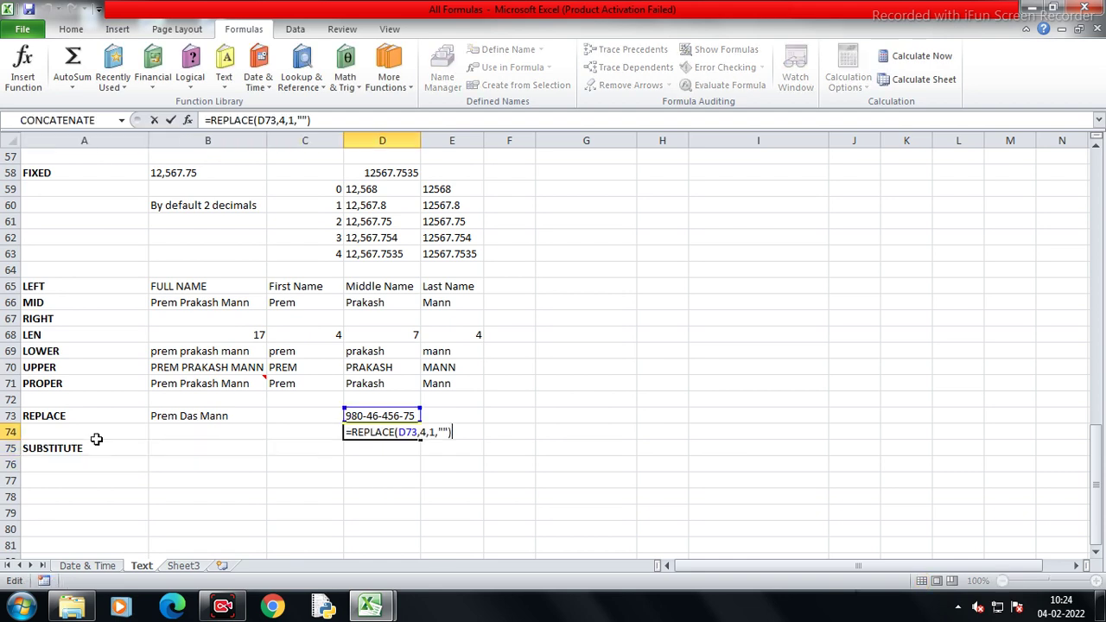
{"action": "key", "text": "Return"}
{"action": "type", "text": "=sub"}
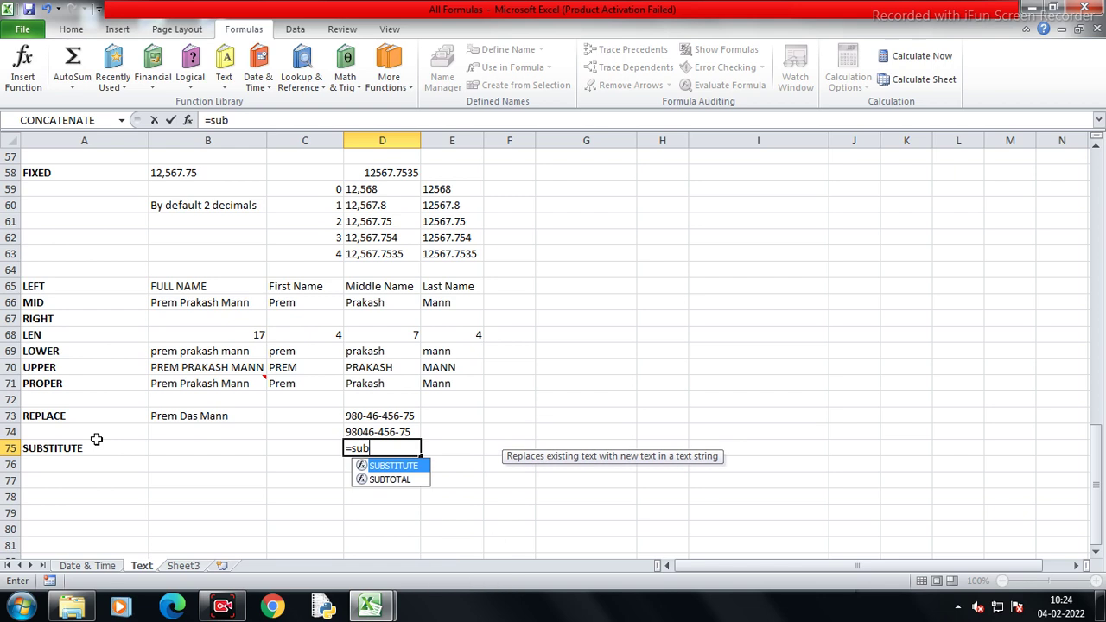
{"action": "key", "text": "Tab"}
{"action": "key", "text": "Up"}
{"action": "key", "text": "Up"}
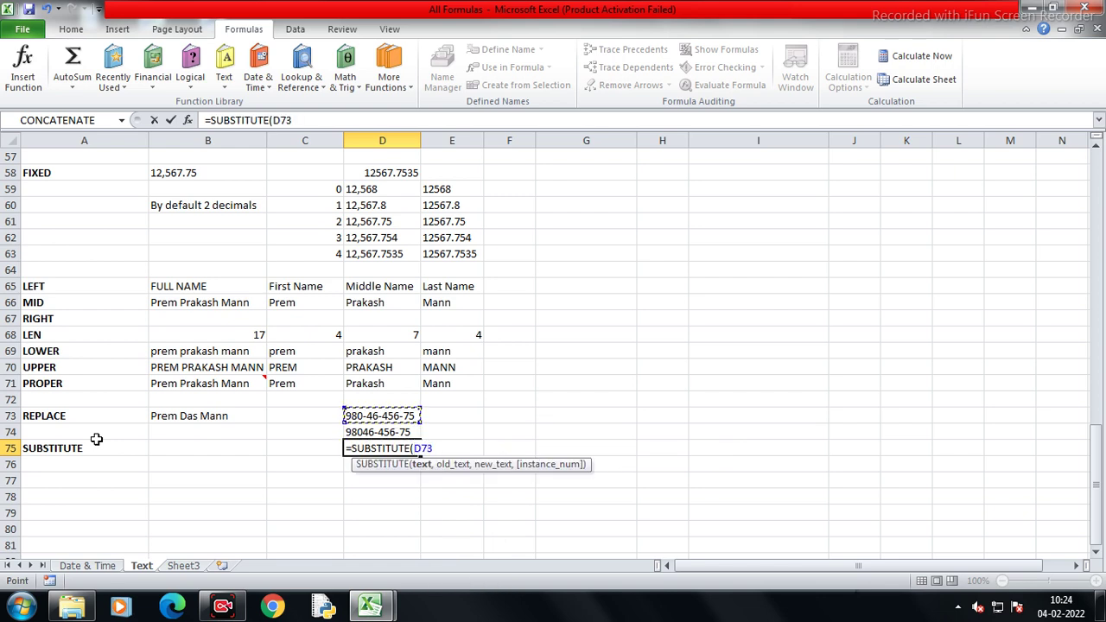
{"action": "type", "text": ","}
{"action": "type", "text": "\"-"}
{"action": "key", "text": "BackSpace"}
{"action": "type", "text": "-"}
{"action": "key", "text": "BackSpace"}
{"action": "type", "text": "\",\"\""}
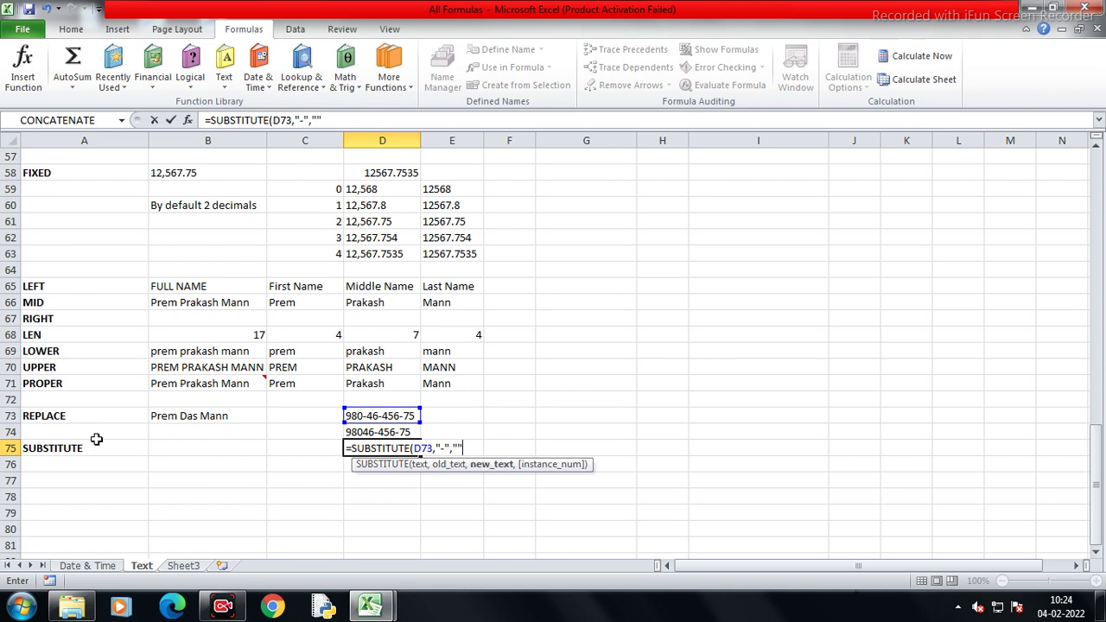
{"action": "type", "text": ")"}
{"action": "key", "text": "Return"}
{"action": "key", "text": "Up"}
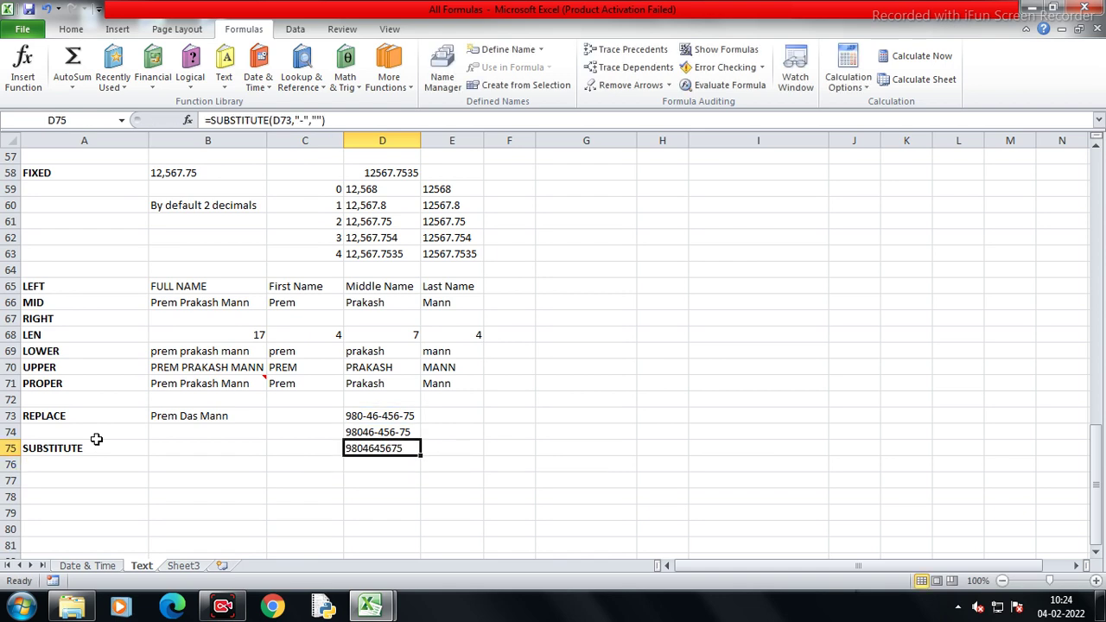
In B75, enter =SUBSTITUTE(B73,"Das","Prakash") to restore the middle name
{"action": "key", "text": "Left"}
{"action": "key", "text": "Left"}
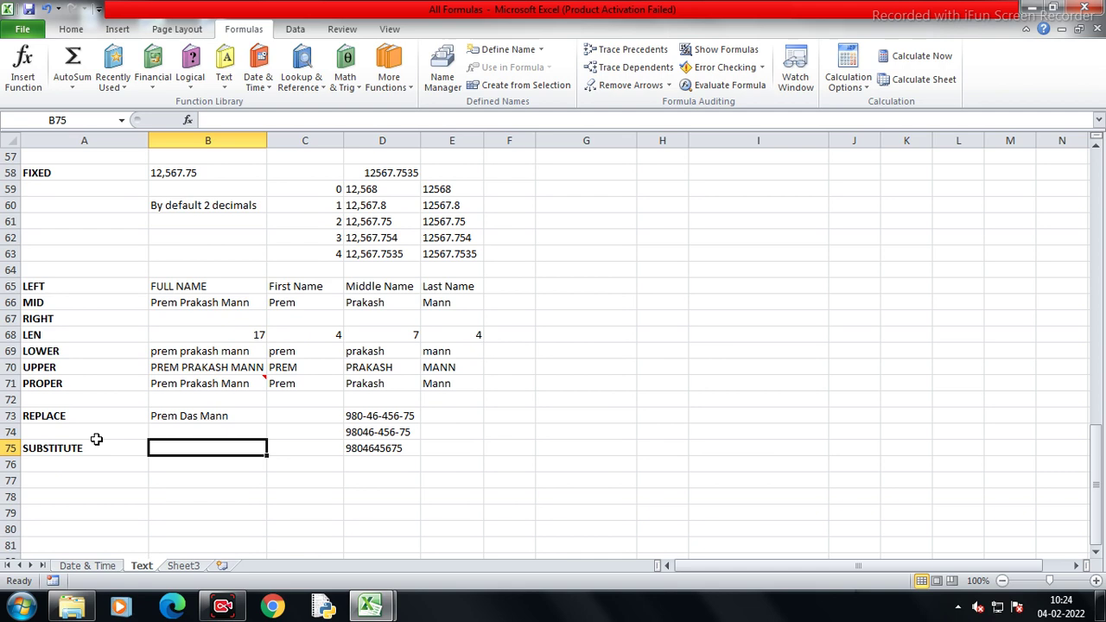
{"action": "type", "text": "="}
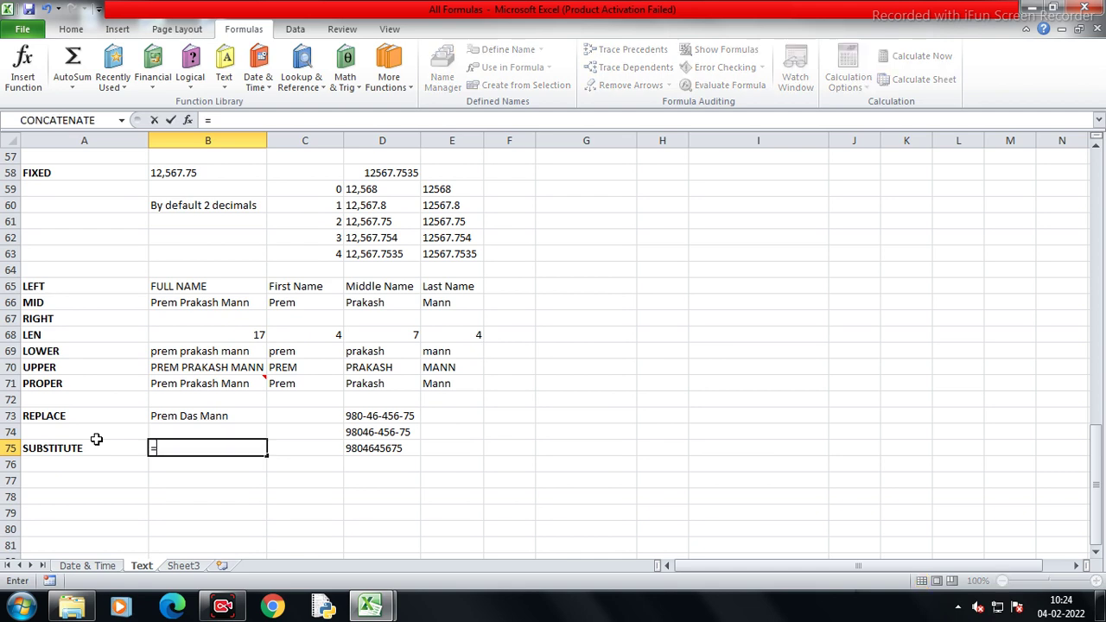
{"action": "type", "text": "sub"}
{"action": "key", "text": "Tab"}
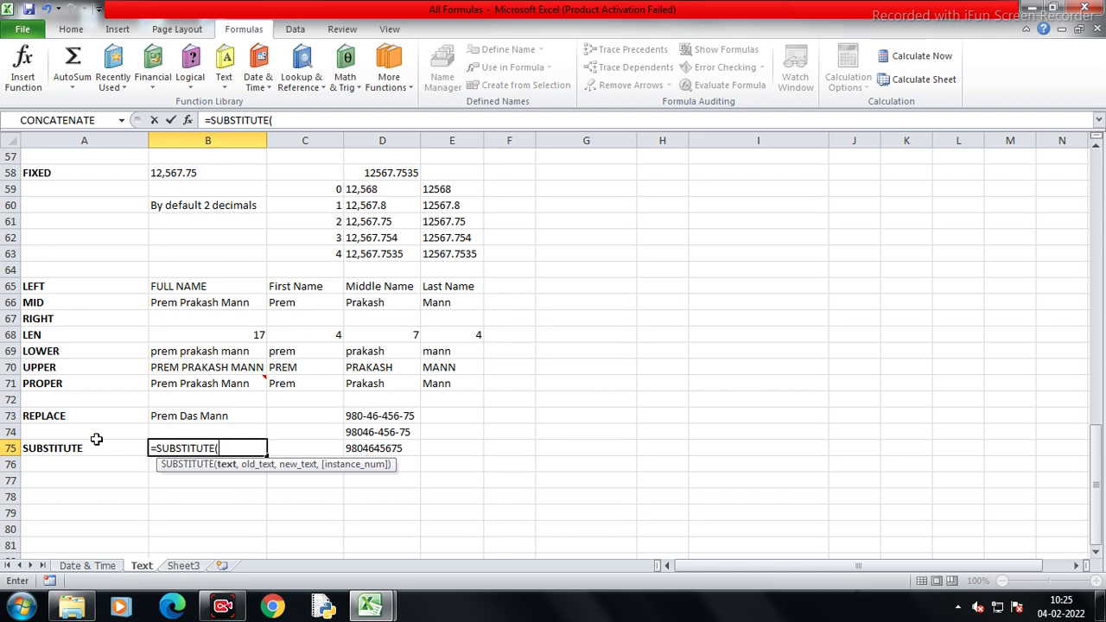
{"action": "key", "text": "Up"}
{"action": "key", "text": "Up"}
{"action": "type", "text": ","}
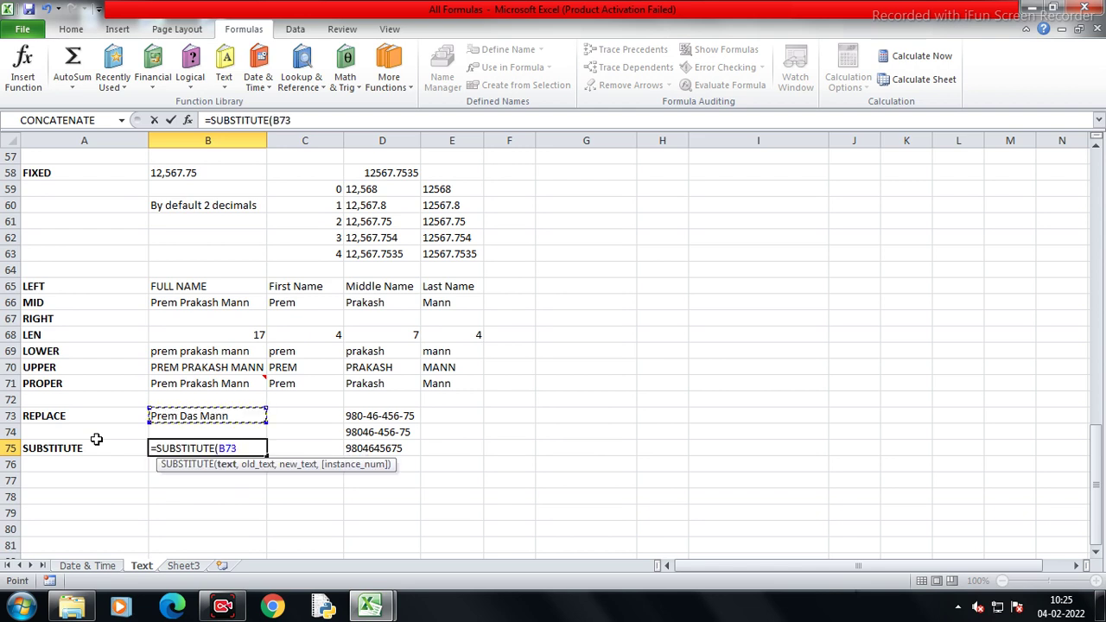
{"action": "type", "text": "\"Das"}
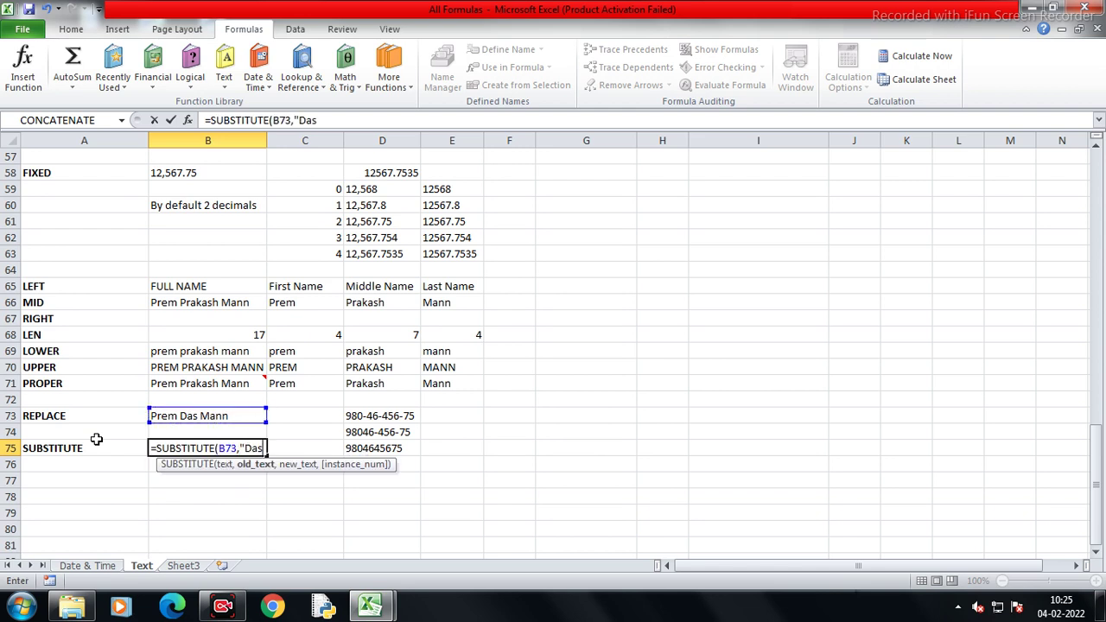
{"action": "type", "text": "\",\"Prakash\")"}
{"action": "key", "text": "Return"}
{"action": "key", "text": "Up"}
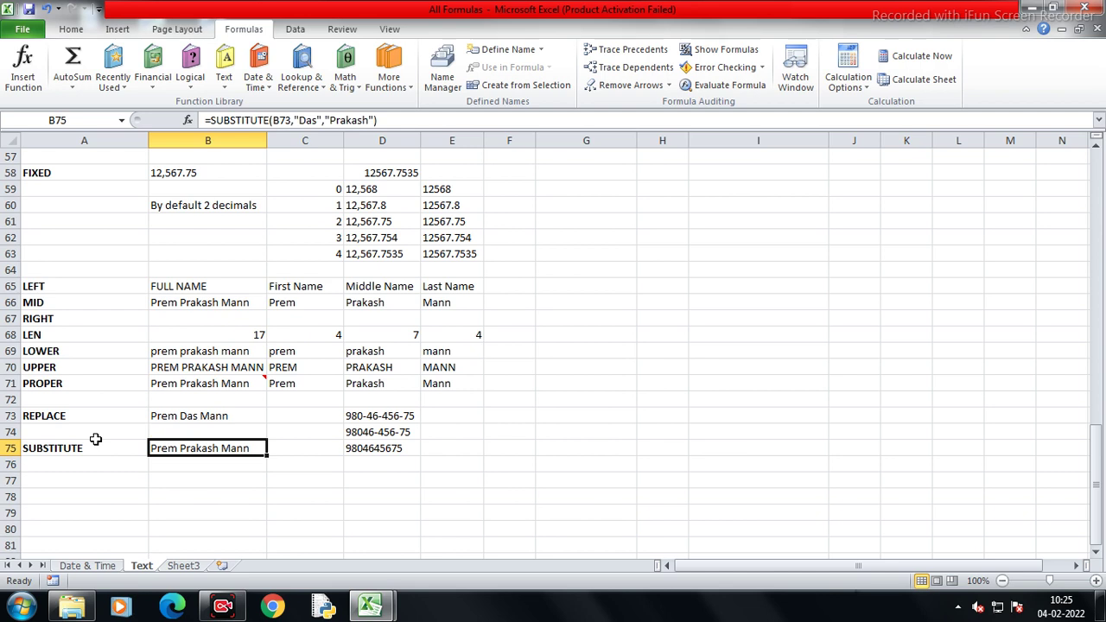
{"action": "scroll", "coordinate": [100, 438], "scroll_direction": "down", "scroll_amount": 1}
{"action": "scroll", "coordinate": [138, 383], "scroll_direction": "down", "scroll_amount": 2}
{"action": "scroll", "coordinate": [185, 294], "scroll_direction": "down", "scroll_amount": 1}
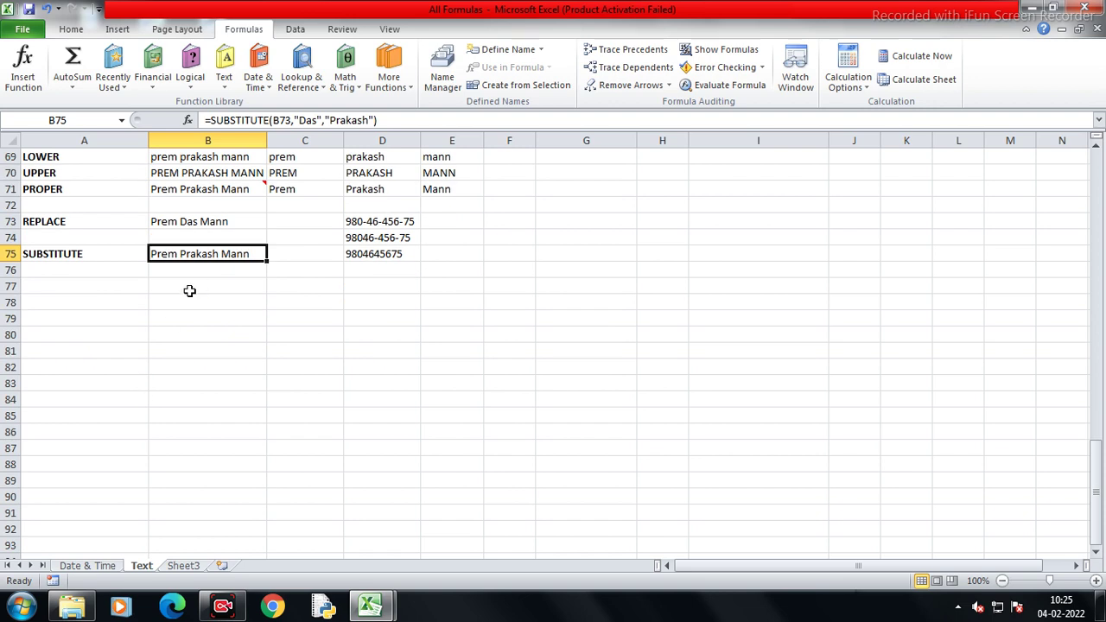
{"action": "left_click", "coordinate": [200, 285]}
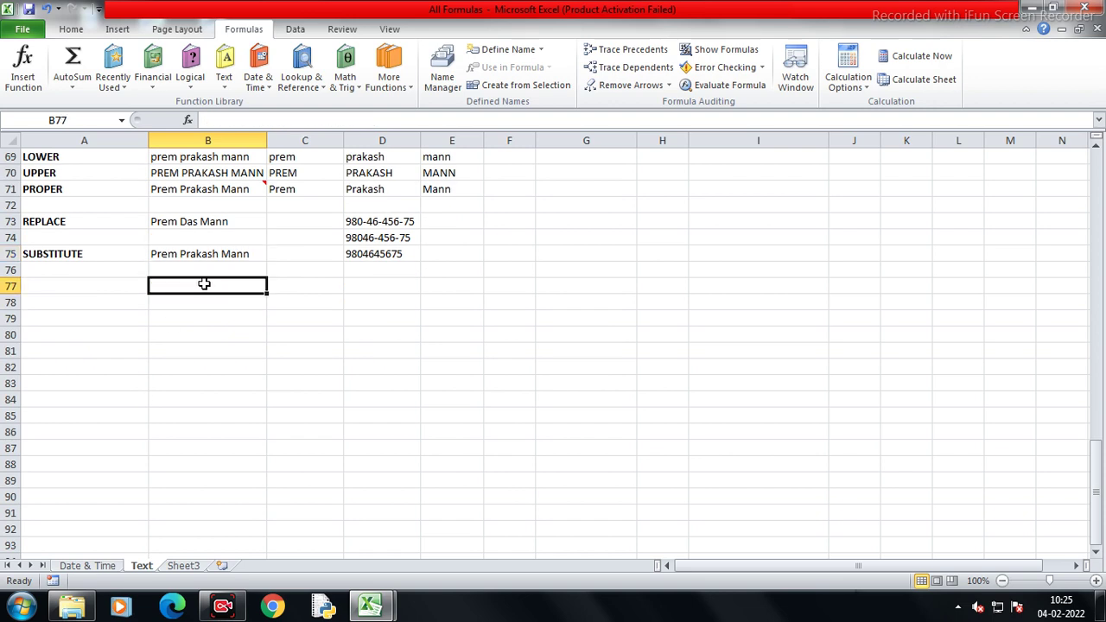
{"action": "type", "text": "Roll No"}
{"action": "key", "text": "Return"}
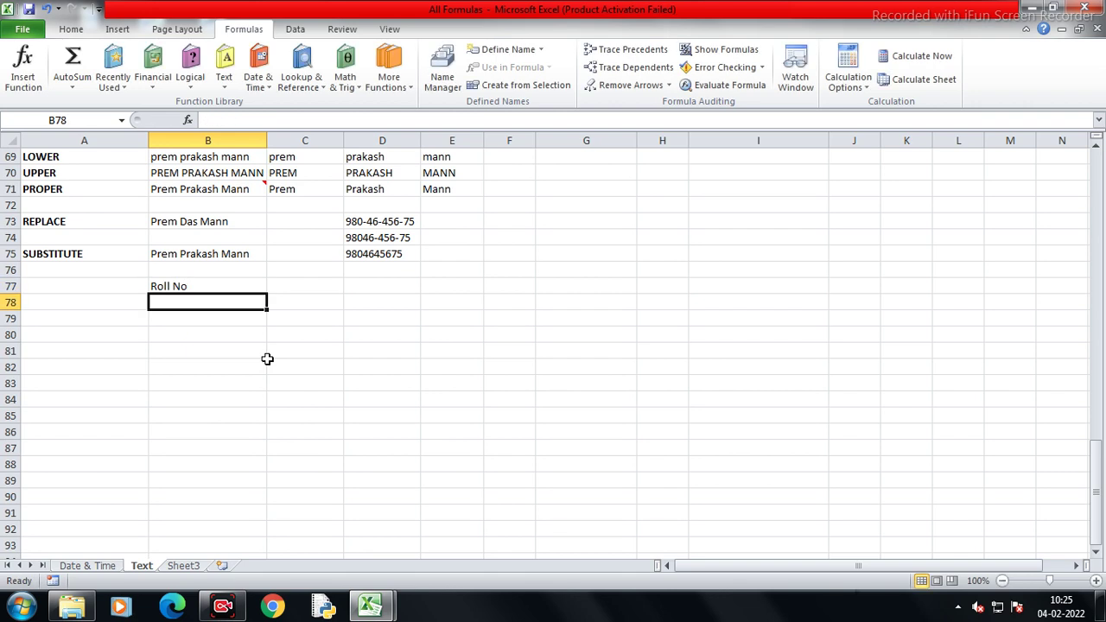
{"action": "type", "text": "20"}
{"action": "type", "text": "22-"}
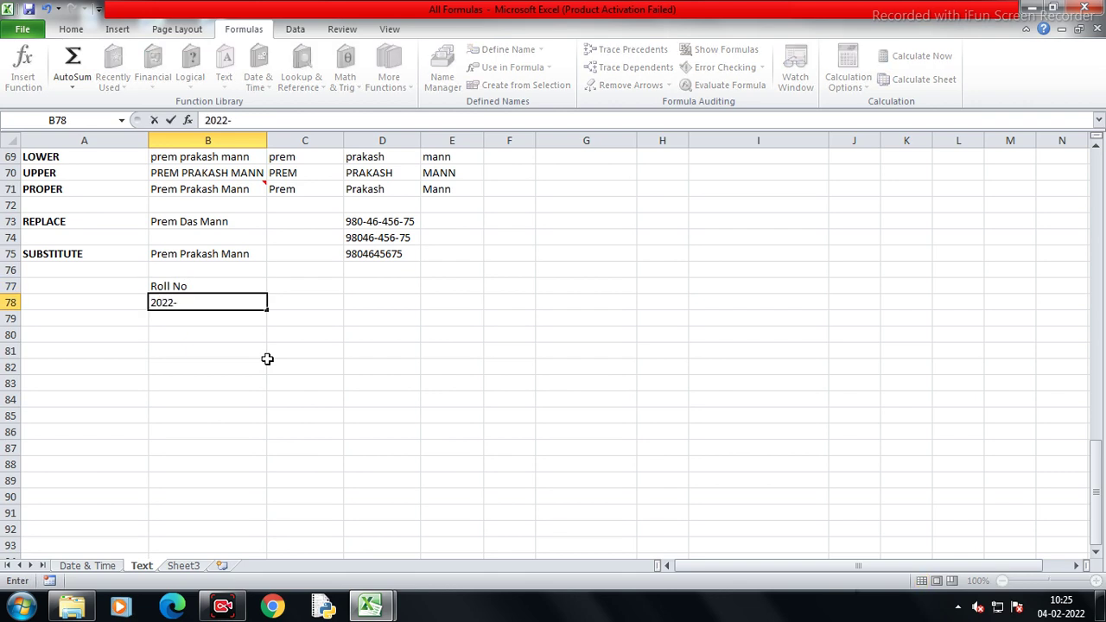
{"action": "type", "text": "22-0000022"}
{"action": "key", "text": "Return"}
Write the note "MID 22 Replace with 45" in D78
{"action": "key", "text": "Right"}
{"action": "key", "text": "Right"}
{"action": "key", "text": "Up"}
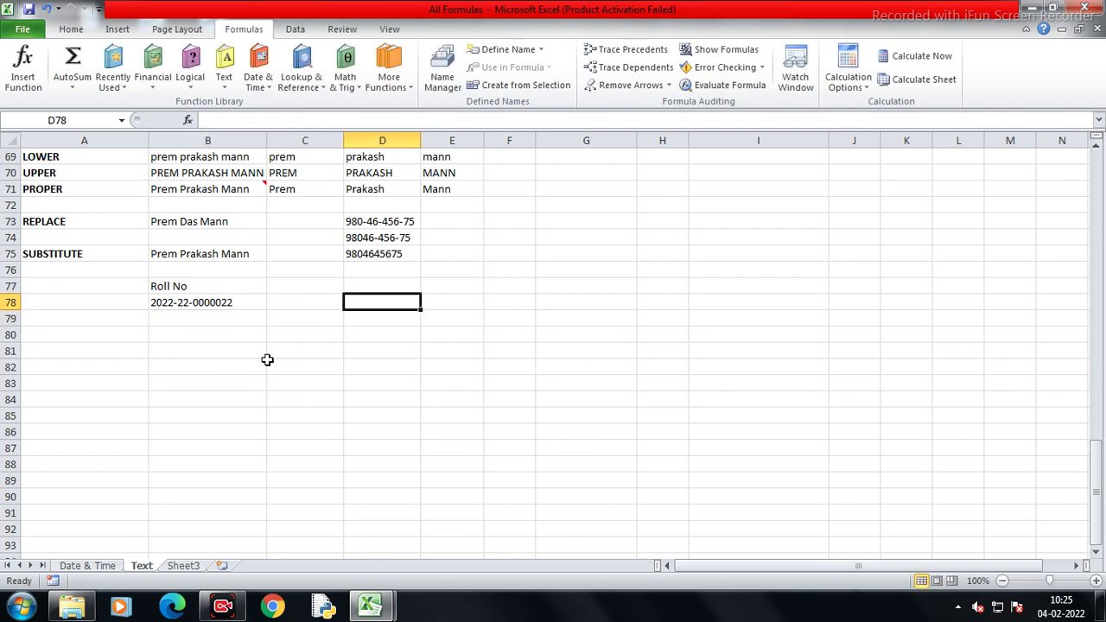
{"action": "type", "text": "MID 22 Replca"}
{"action": "key", "text": "BackSpace"}
{"action": "key", "text": "BackSpace"}
{"action": "type", "text": "ace with 45"}
{"action": "key", "text": "Return"}
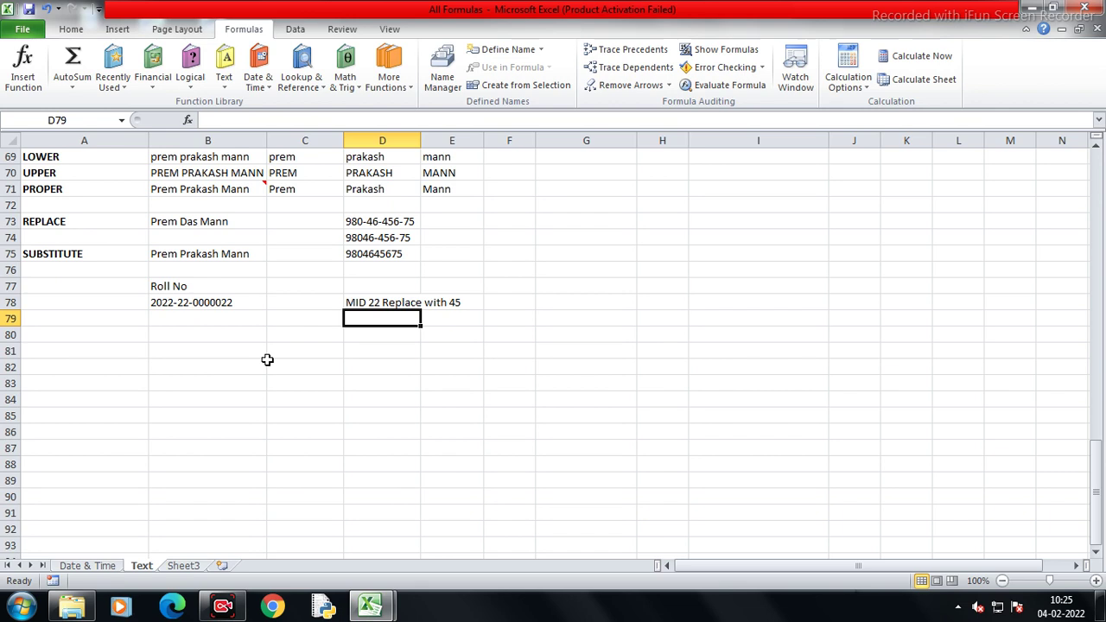
{"action": "key", "text": "Left"}
{"action": "key", "text": "Down"}
{"action": "key", "text": "Left"}
{"action": "type", "text": "="}
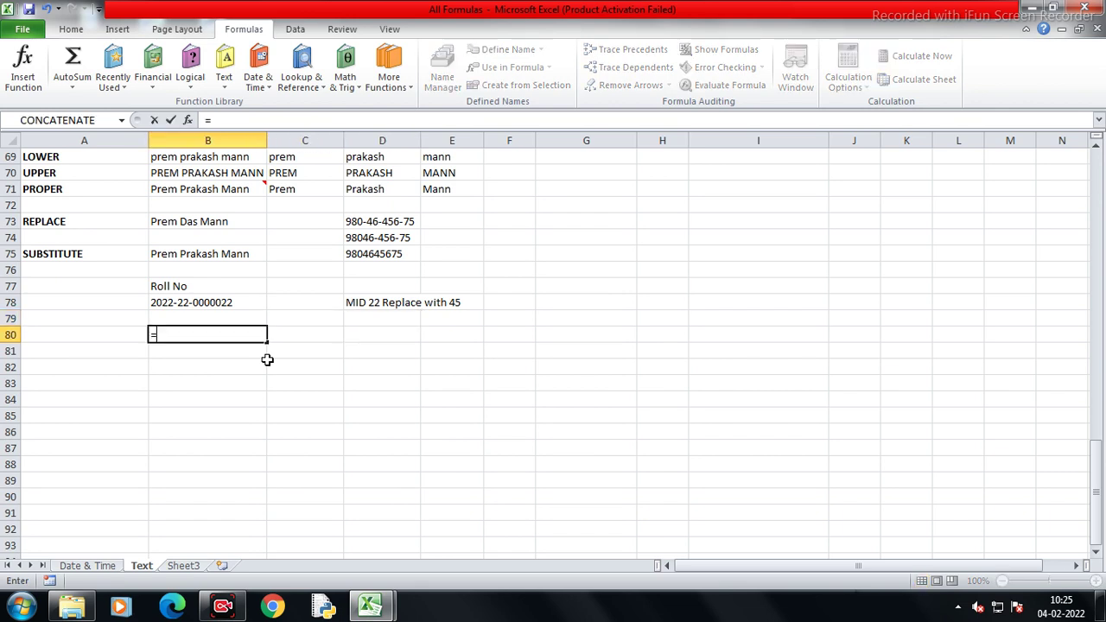
{"action": "type", "text": "sub"}
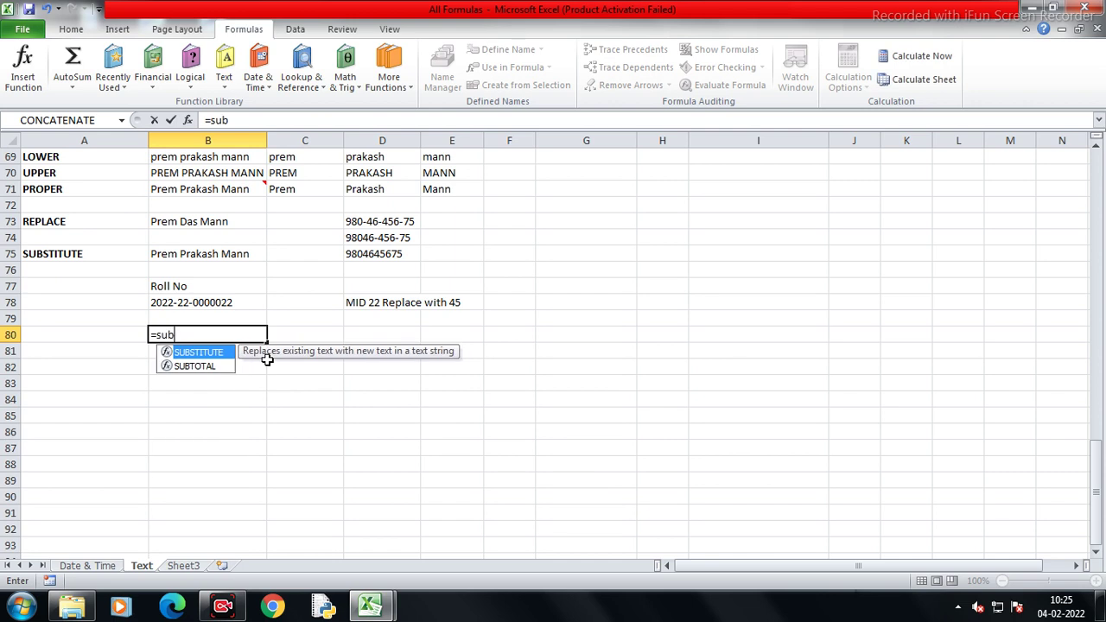
{"action": "key", "text": "Tab"}
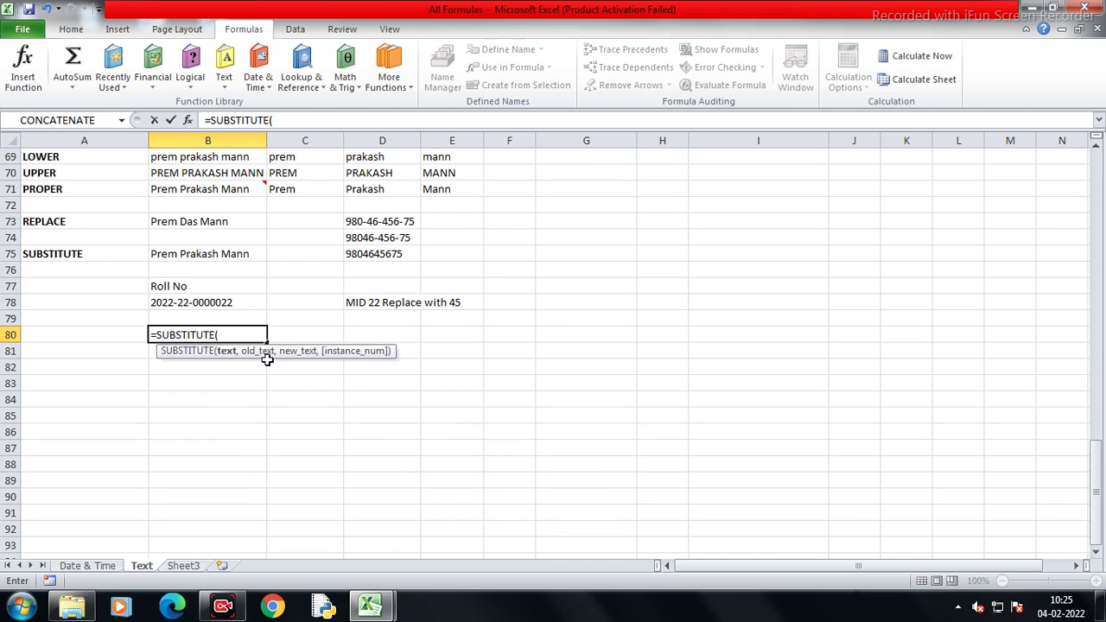
{"action": "key", "text": "Up"}
{"action": "key", "text": "Up"}
{"action": "type", "text": ","}
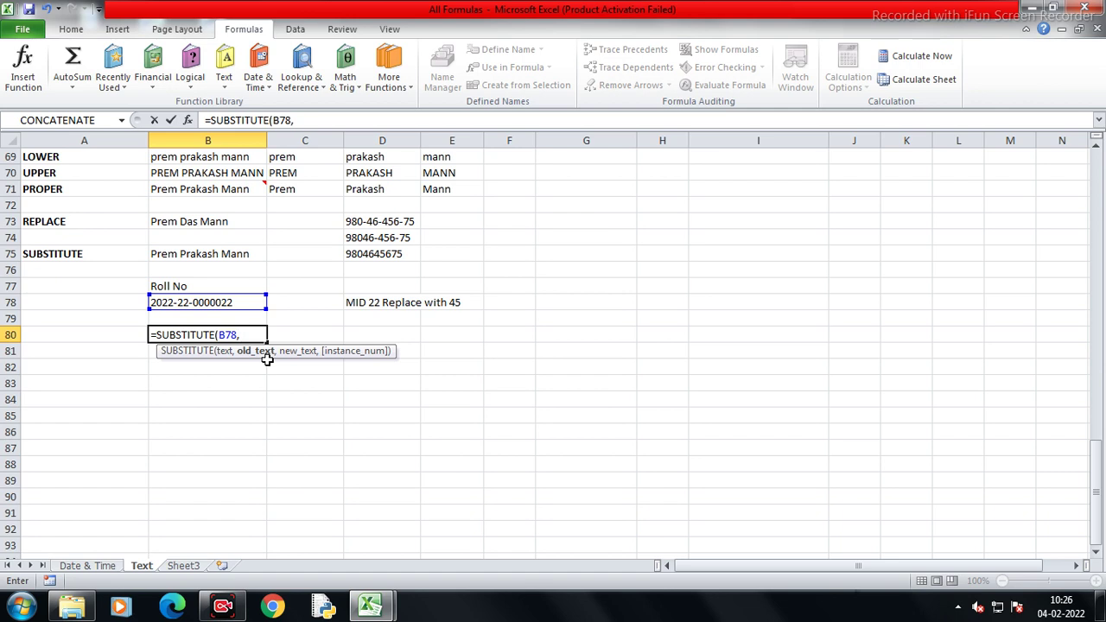
{"action": "type", "text": "\"22\",\"45\")"}
{"action": "key", "text": "Return"}
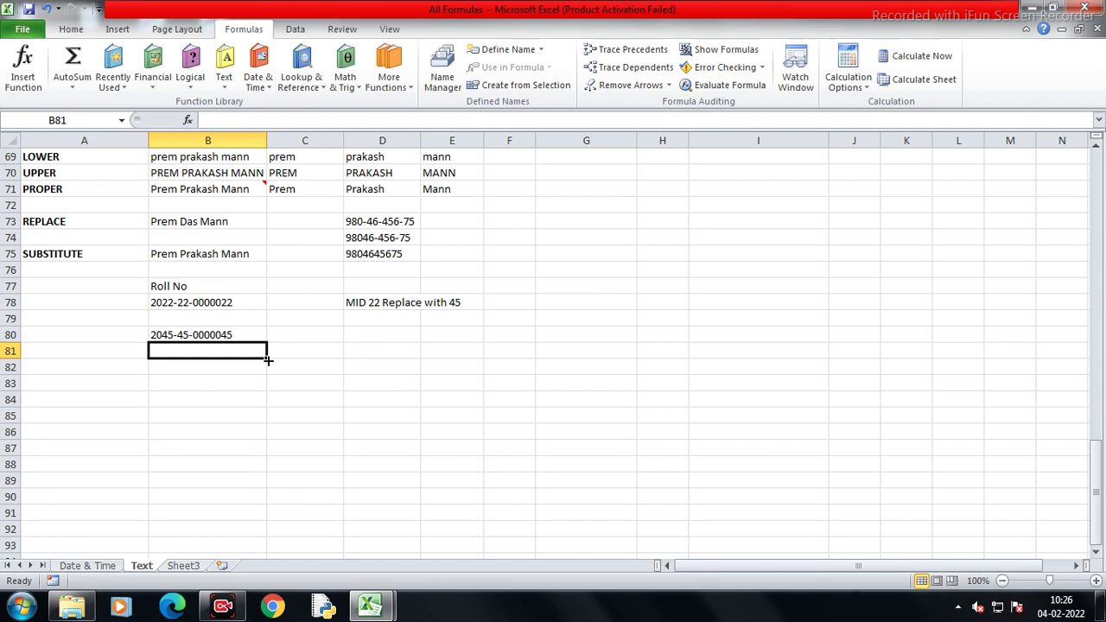
{"action": "key", "text": "Up"}
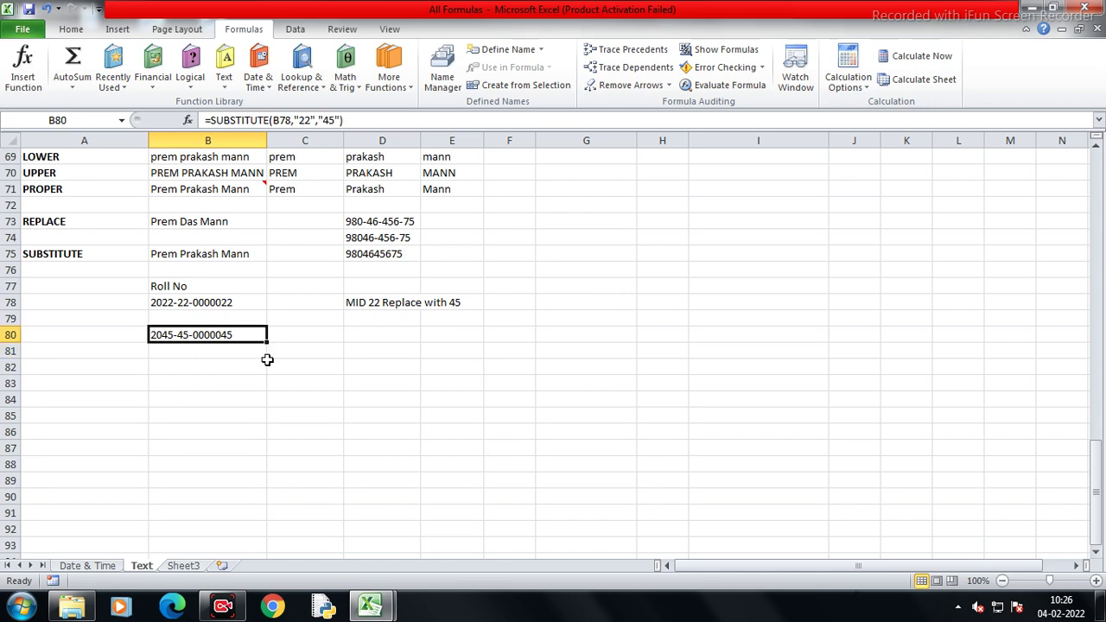
Add the comment "All 22 replace into 45" to B80
{"action": "right_click", "coordinate": [235, 335]}
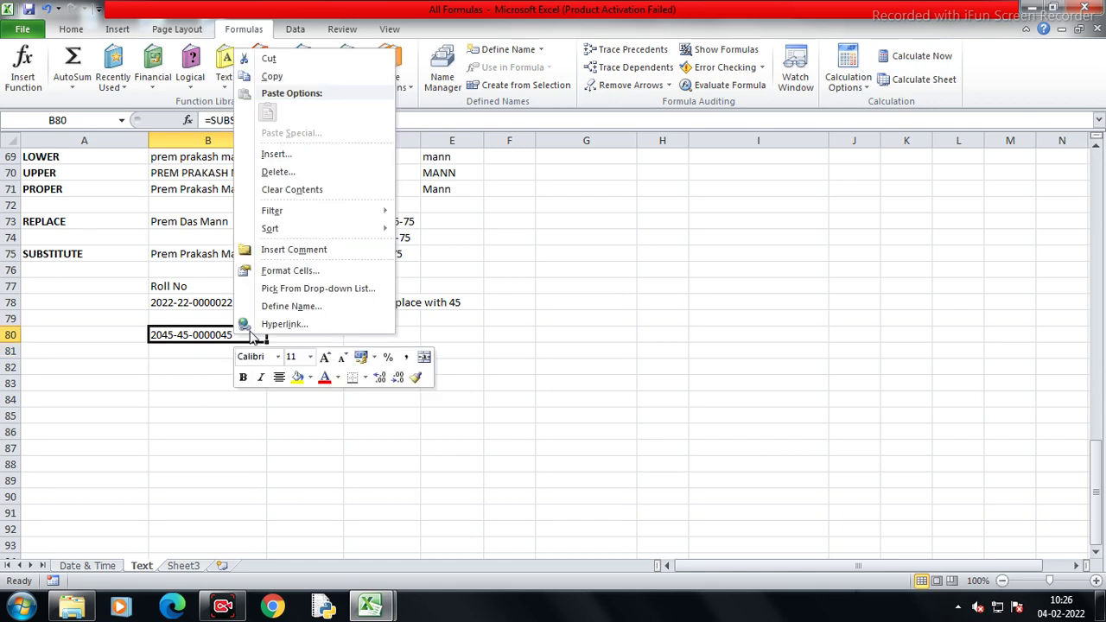
{"action": "left_click", "coordinate": [282, 249]}
{"action": "key", "text": "BackSpace"}
{"action": "key", "text": "BackSpace"}
{"action": "key", "text": "BackSpace"}
{"action": "key", "text": "BackSpace"}
{"action": "key", "text": "BackSpace"}
{"action": "key", "text": "BackSpace"}
{"action": "type", "text": "All 22 replace"}
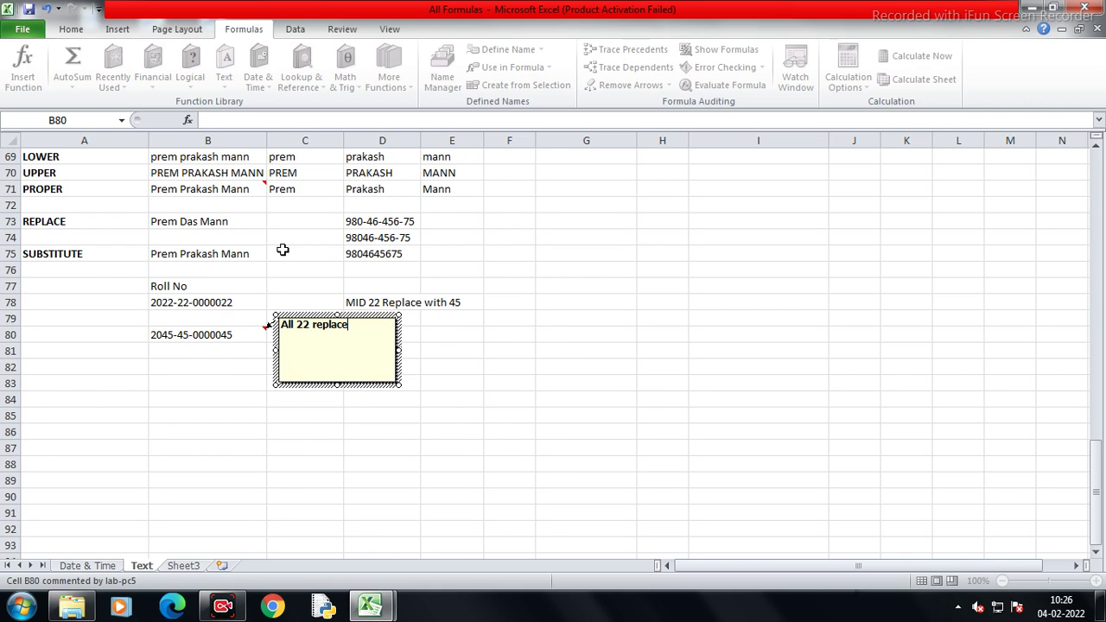
{"action": "type", "text": " into 45"}
{"action": "left_click", "coordinate": [243, 348]}
{"action": "left_click", "coordinate": [363, 332]}
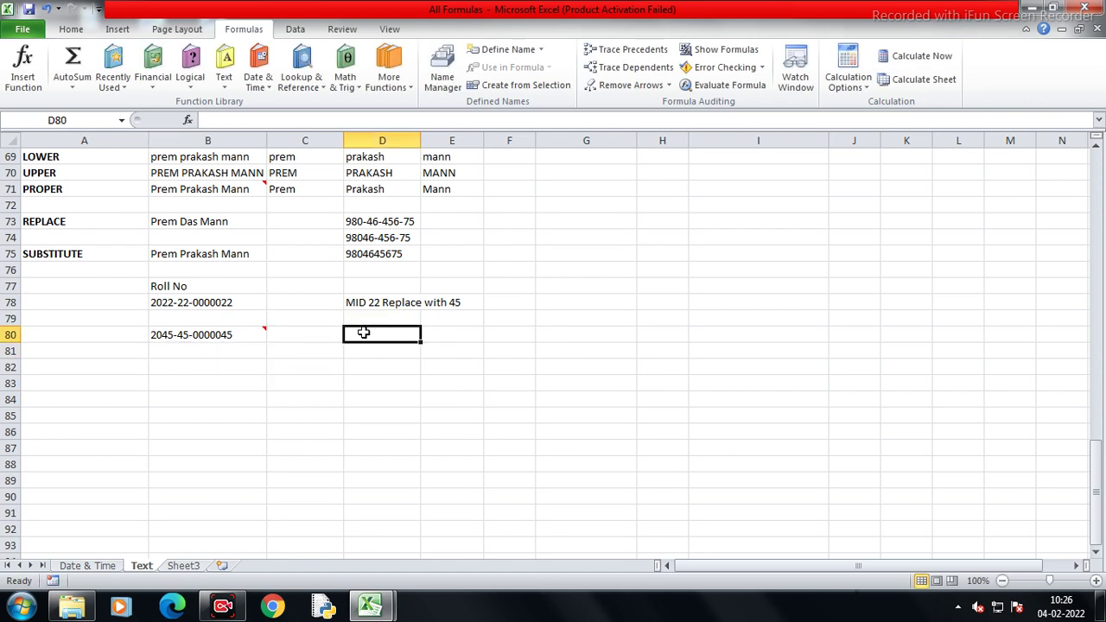
{"action": "type", "text": "=rep"}
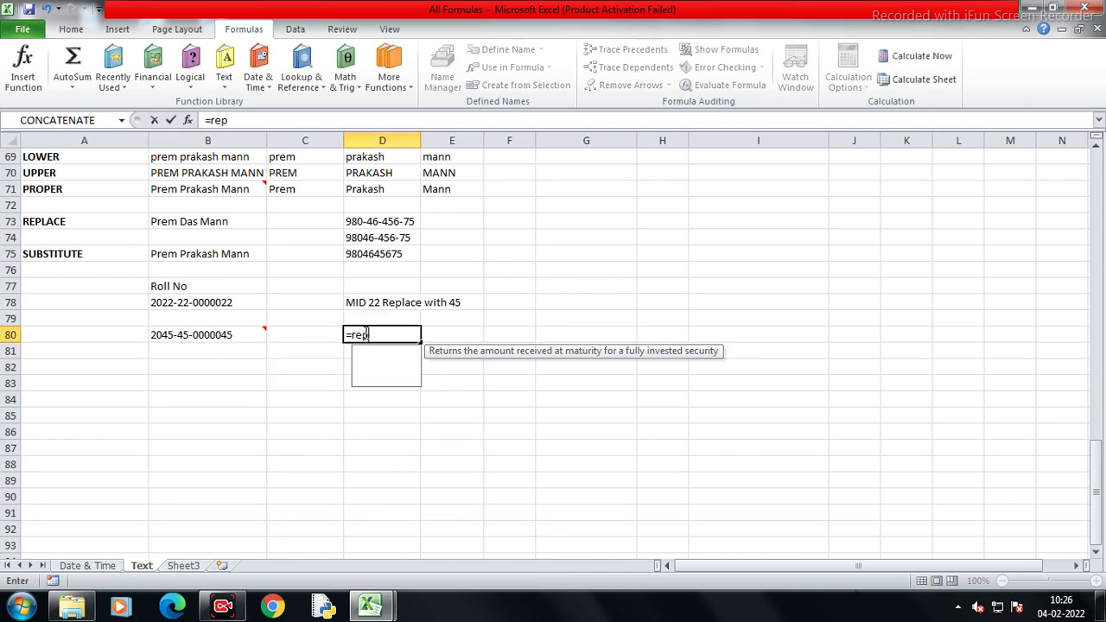
{"action": "key", "text": "Tab"}
{"action": "key", "text": "Left"}
{"action": "key", "text": "Left"}
{"action": "key", "text": "Up"}
{"action": "key", "text": "Up"}
{"action": "type", "text": ","}
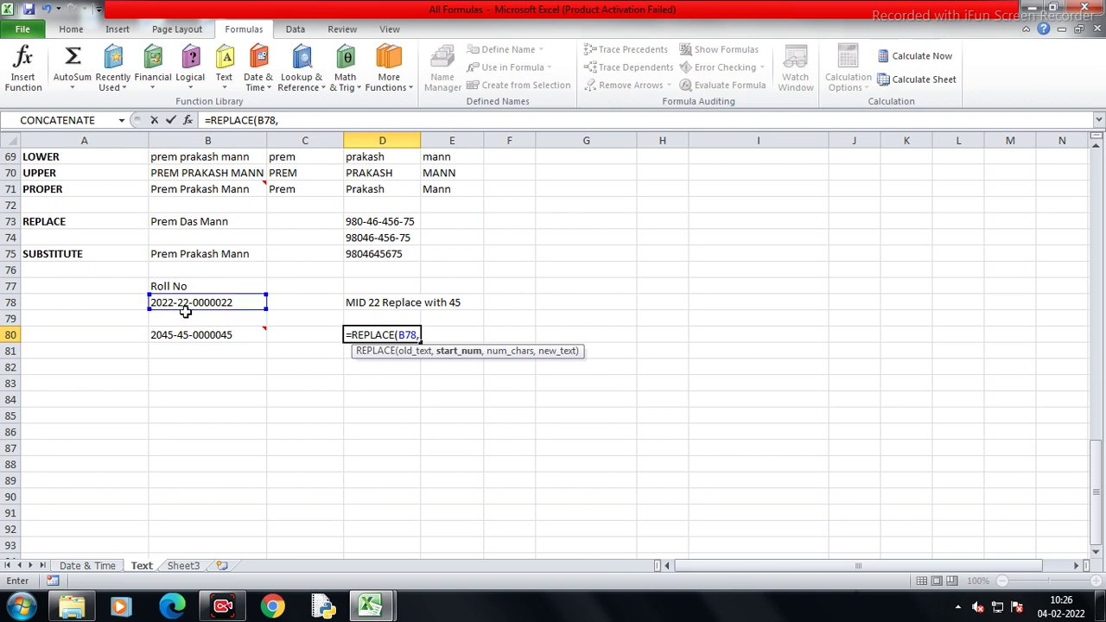
{"action": "type", "text": "6"}
{"action": "type", "text": ",2"}
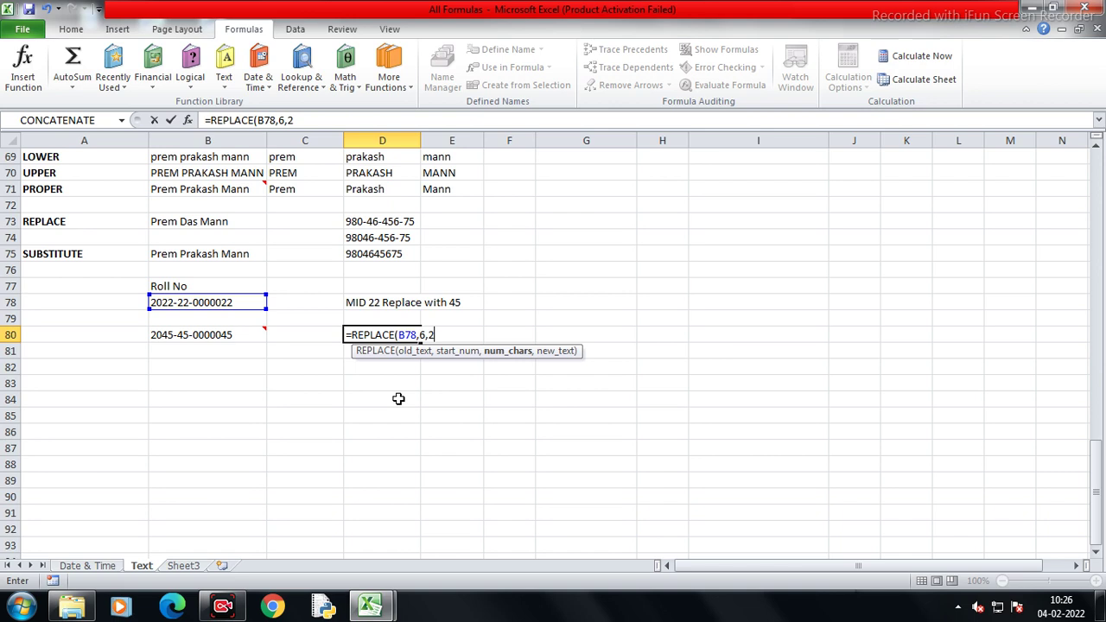
{"action": "type", "text": ",\"45\")"}
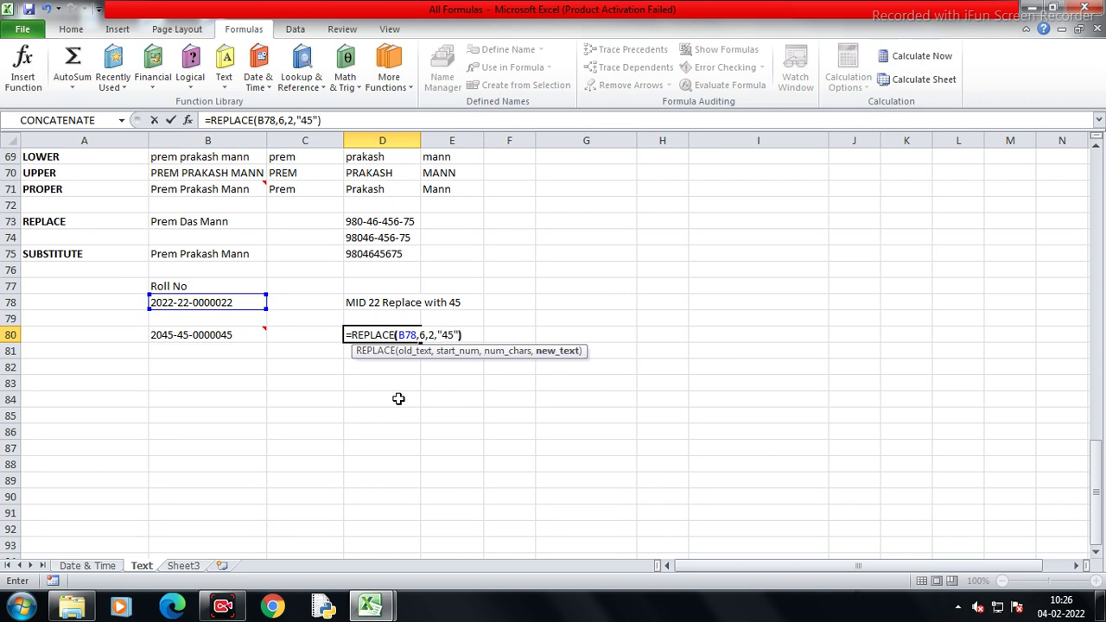
{"action": "key", "text": "Return"}
{"action": "key", "text": "Up"}
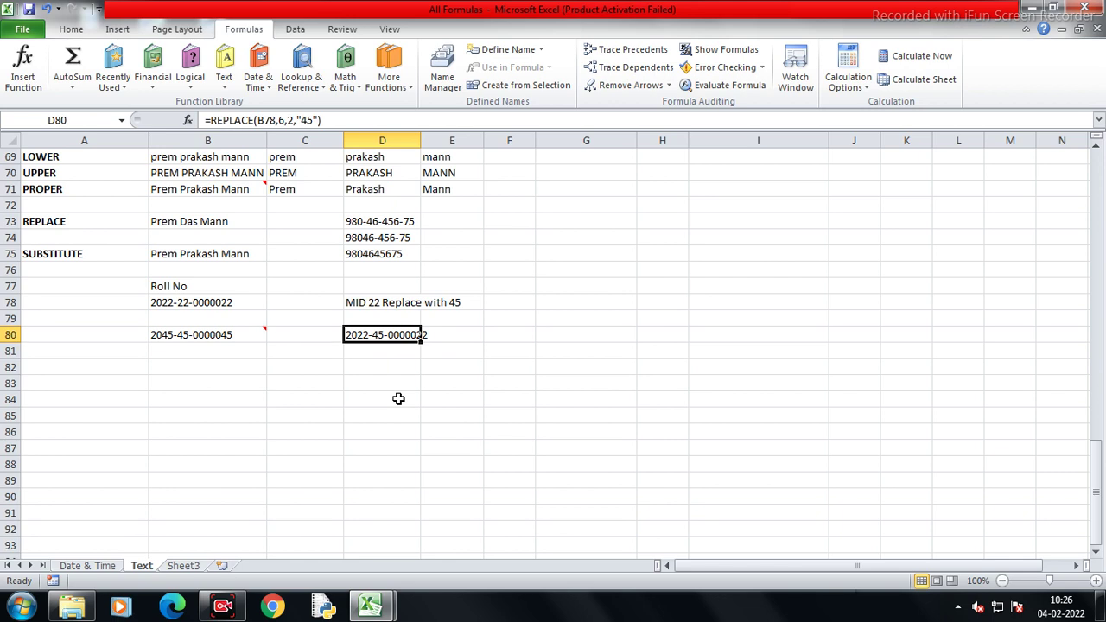
Add the comment "Only Mid 22 Replaced" to D80
{"action": "right_click", "coordinate": [381, 344]}
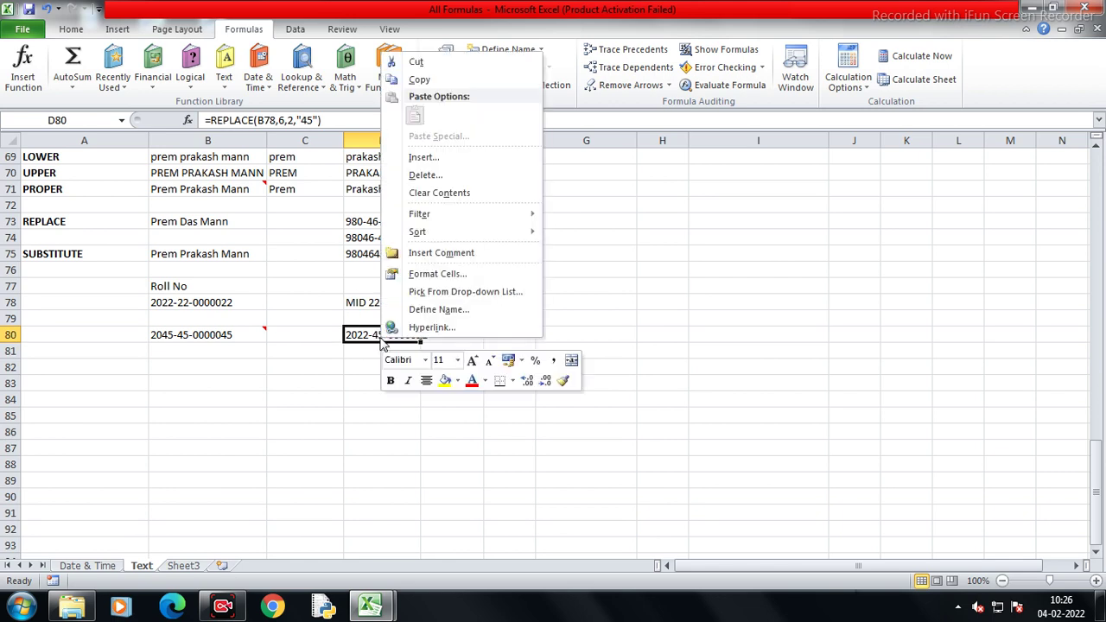
{"action": "left_click", "coordinate": [421, 251]}
{"action": "key", "text": "BackSpace"}
{"action": "key", "text": "BackSpace"}
{"action": "key", "text": "BackSpace"}
{"action": "key", "text": "BackSpace"}
{"action": "key", "text": "BackSpace"}
{"action": "key", "text": "BackSpace"}
{"action": "type", "text": "Only Mid "}
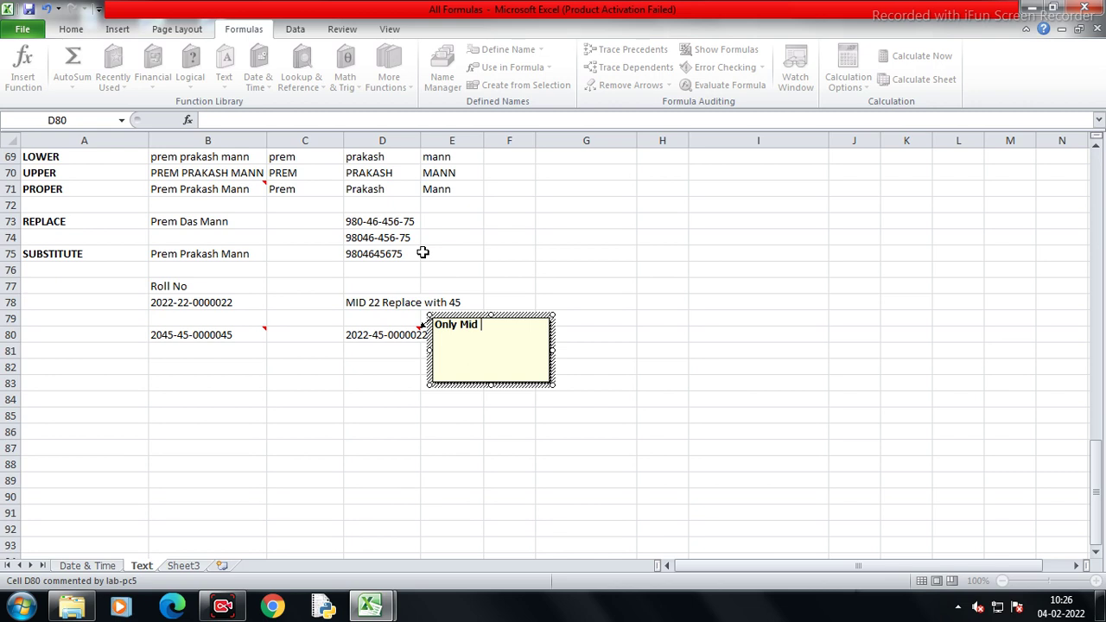
{"action": "type", "text": "22 Replaced"}
{"action": "left_click", "coordinate": [394, 427]}
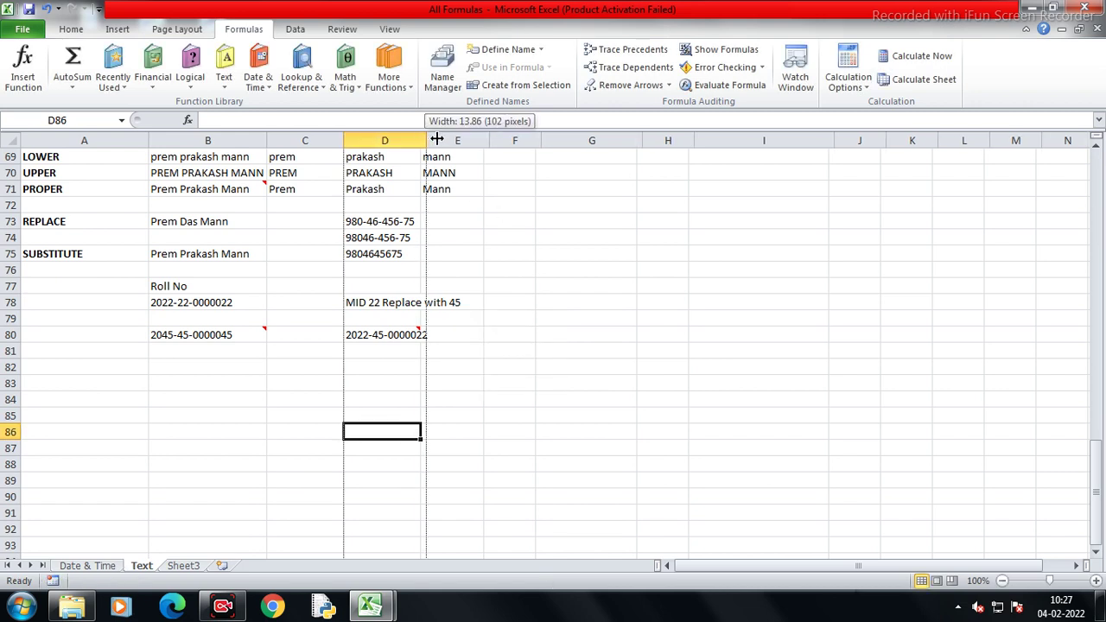
Widen column D and review B80's comment and the section labels
{"action": "left_click_drag", "start_coordinate": [421, 140], "coordinate": [438, 140]}
{"action": "left_click", "coordinate": [236, 333]}
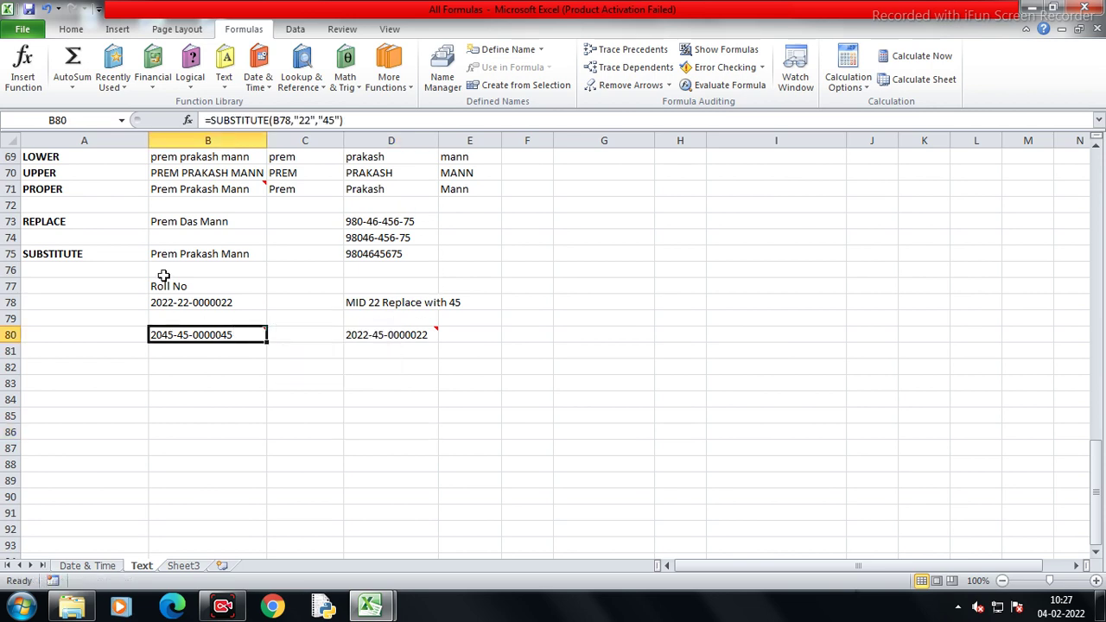
{"action": "left_click", "coordinate": [67, 218]}
{"action": "left_click", "coordinate": [72, 255]}
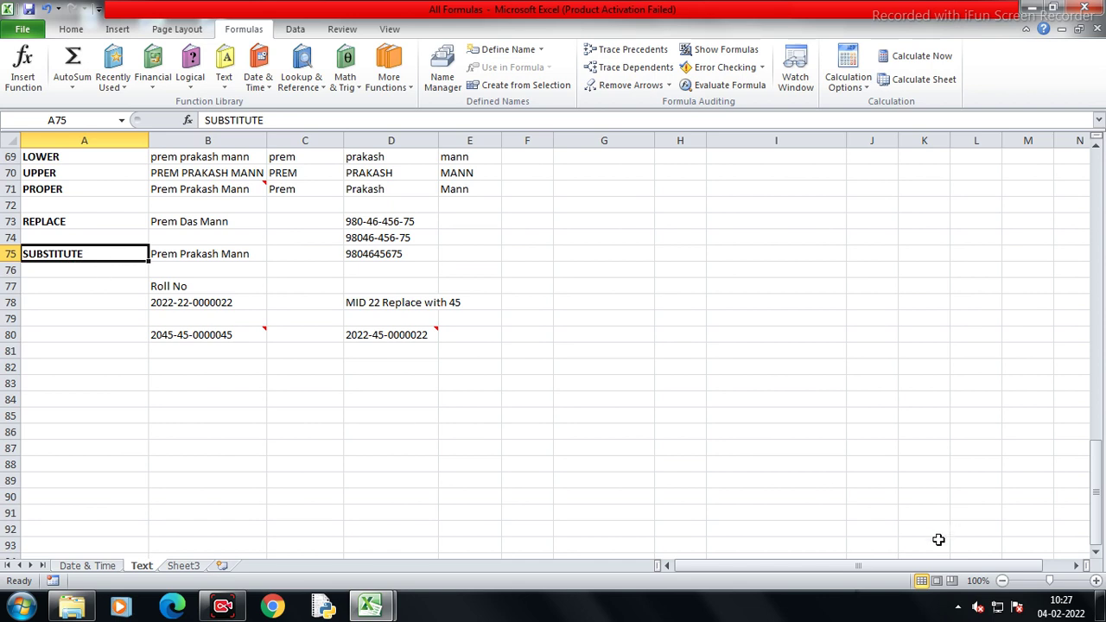
{"action": "left_click", "coordinate": [84, 383]}
{"action": "scroll", "coordinate": [83, 383], "scroll_direction": "down", "scroll_amount": 1}
{"action": "left_click", "coordinate": [224, 68]}
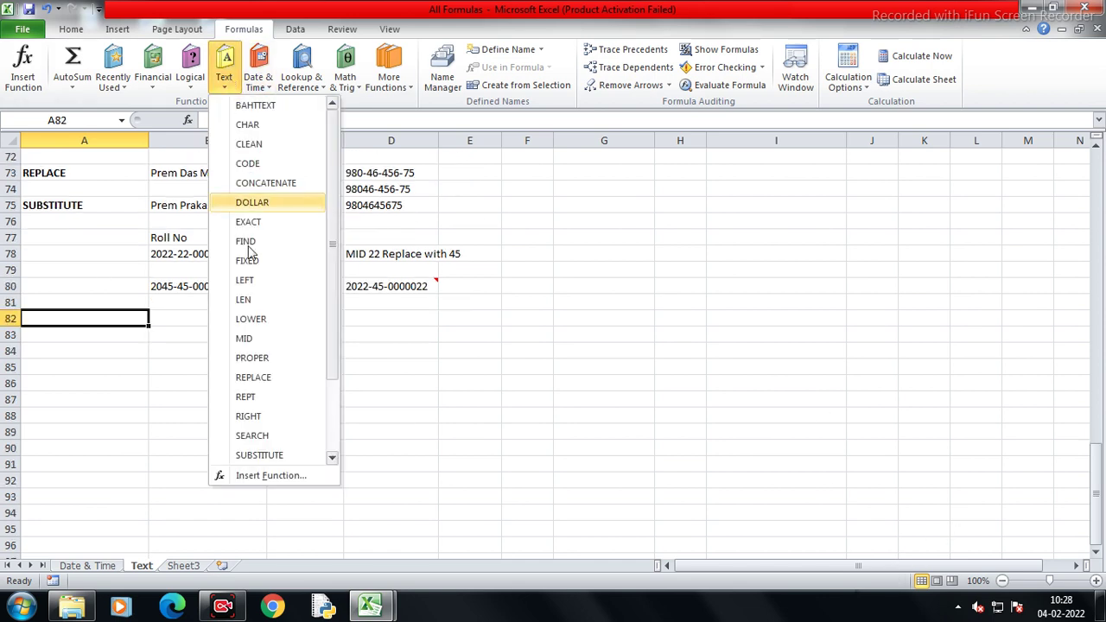
{"action": "scroll", "coordinate": [269, 402], "scroll_direction": "down", "scroll_amount": 1}
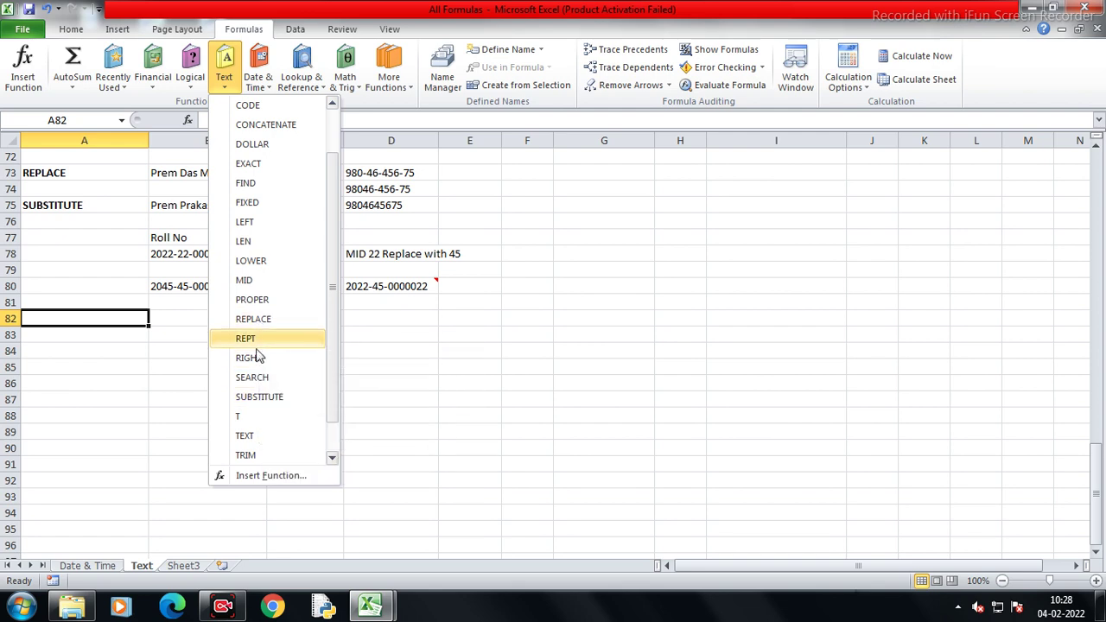
{"action": "scroll", "coordinate": [253, 444], "scroll_direction": "down", "scroll_amount": 1}
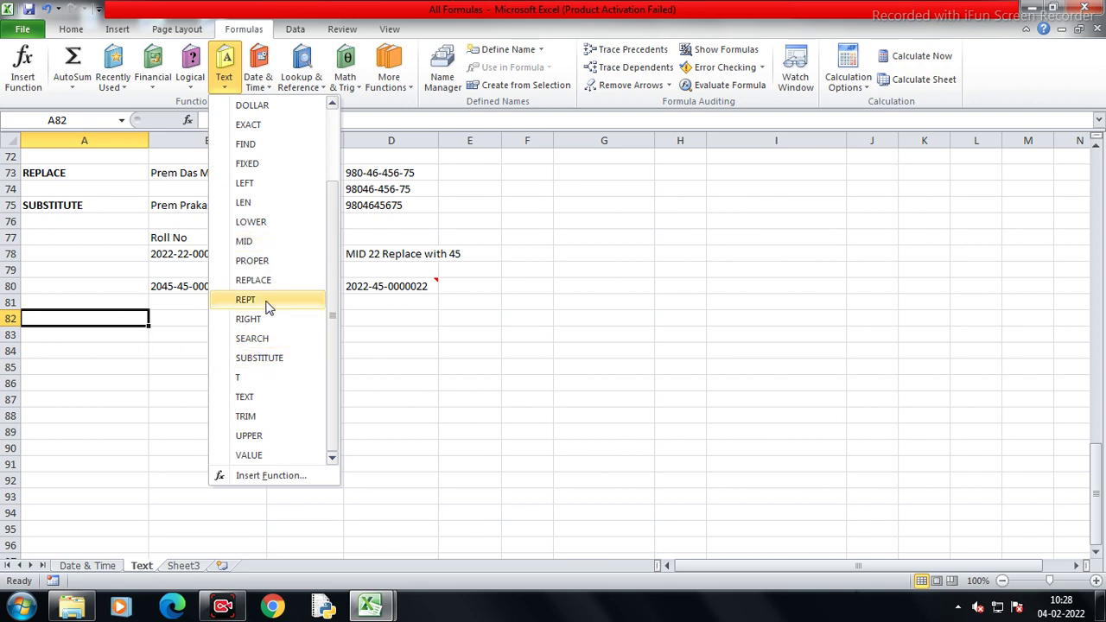
{"action": "left_click", "coordinate": [45, 317]}
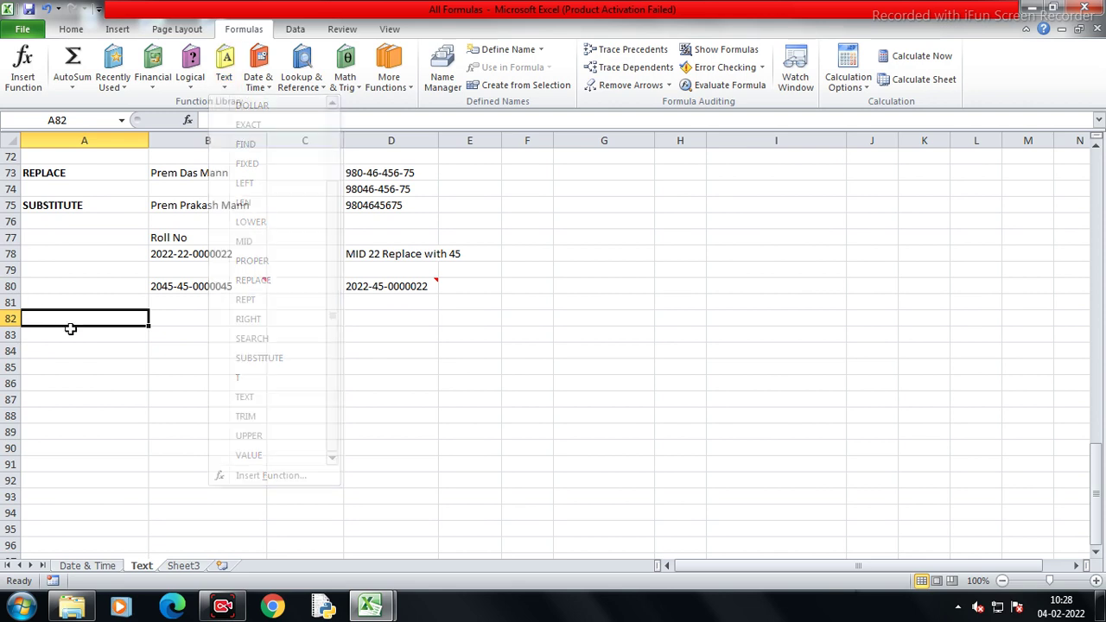
Add a bold REPT label in A82
{"action": "type", "text": "REPT"}
{"action": "key", "text": "Return"}
{"action": "key", "text": "Up"}
{"action": "key", "text": "ctrl+b"}
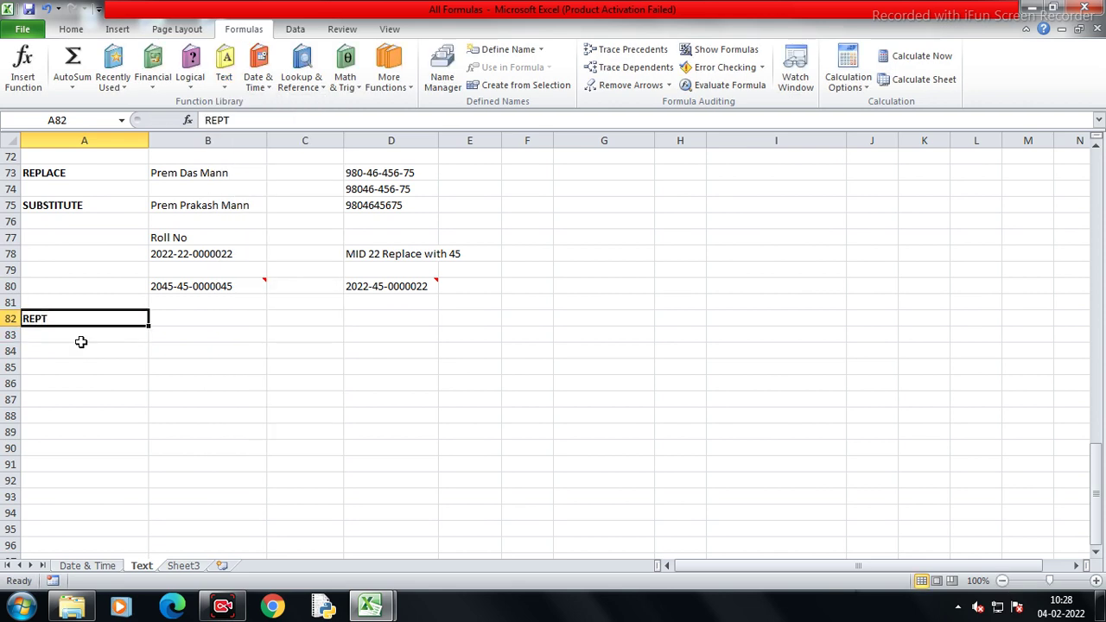
{"action": "key", "text": "Right"}
{"action": "key", "text": "Right"}
{"action": "key", "text": "Left"}
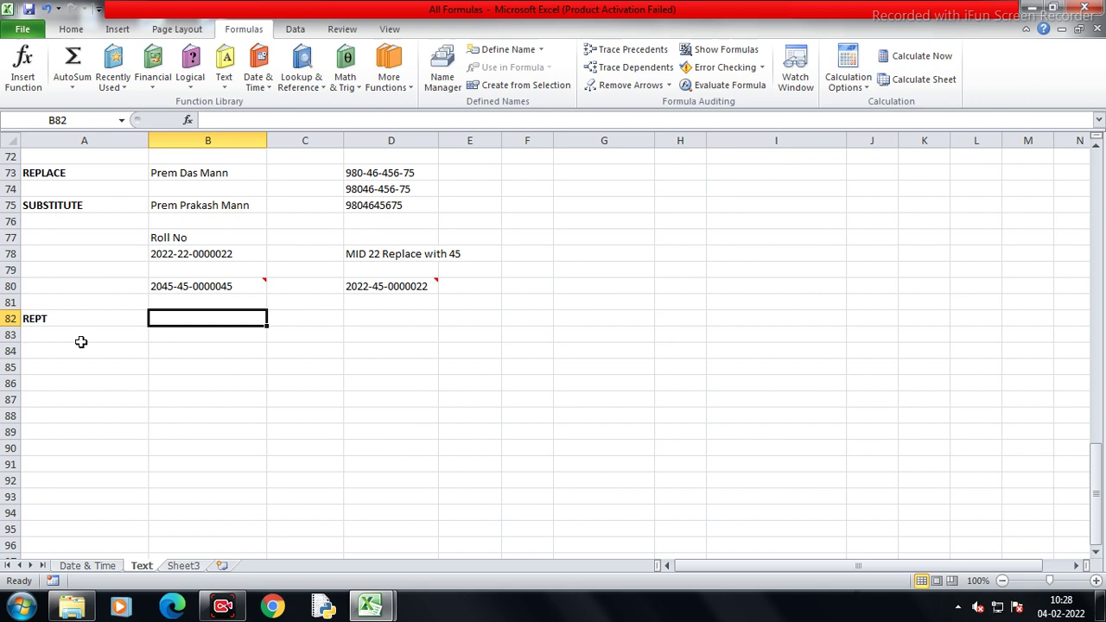
Enter =REPT("|",3) in B82 to show |||
{"action": "type", "text": "=rep"}
{"action": "key", "text": "Tab"}
{"action": "key", "text": "BackSpace"}
{"action": "key", "text": "BackSpace"}
{"action": "key", "text": "BackSpace"}
{"action": "key", "text": "BackSpace"}
{"action": "key", "text": "BackSpace"}
{"action": "type", "text": "t"}
{"action": "key", "text": "Tab"}
{"action": "type", "text": "\"|\",3"}
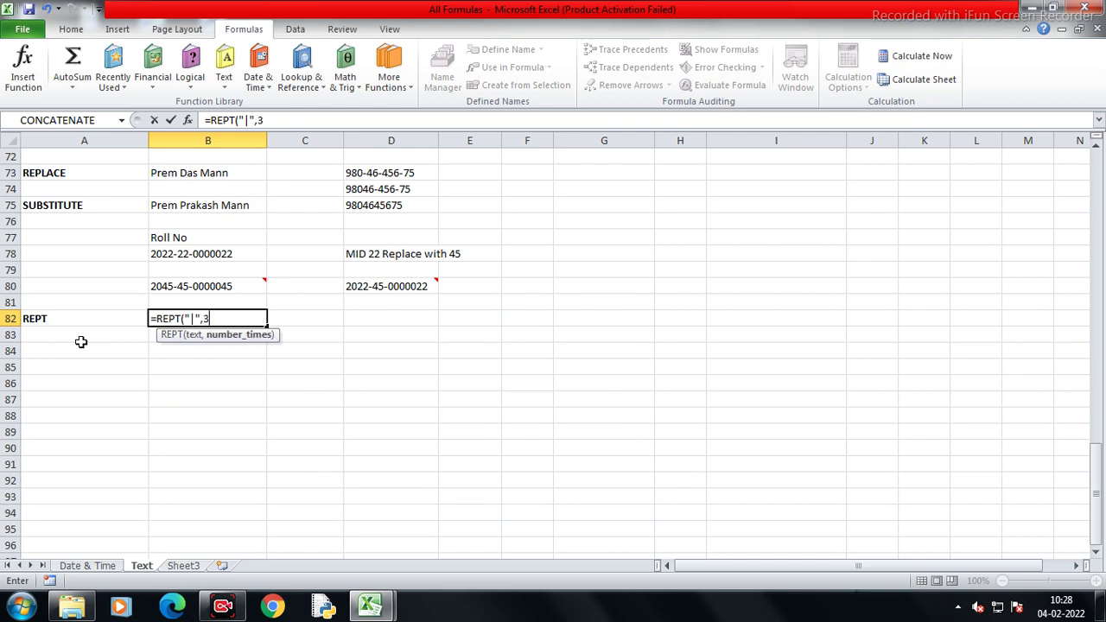
{"action": "type", "text": ")"}
{"action": "key", "text": "Return"}
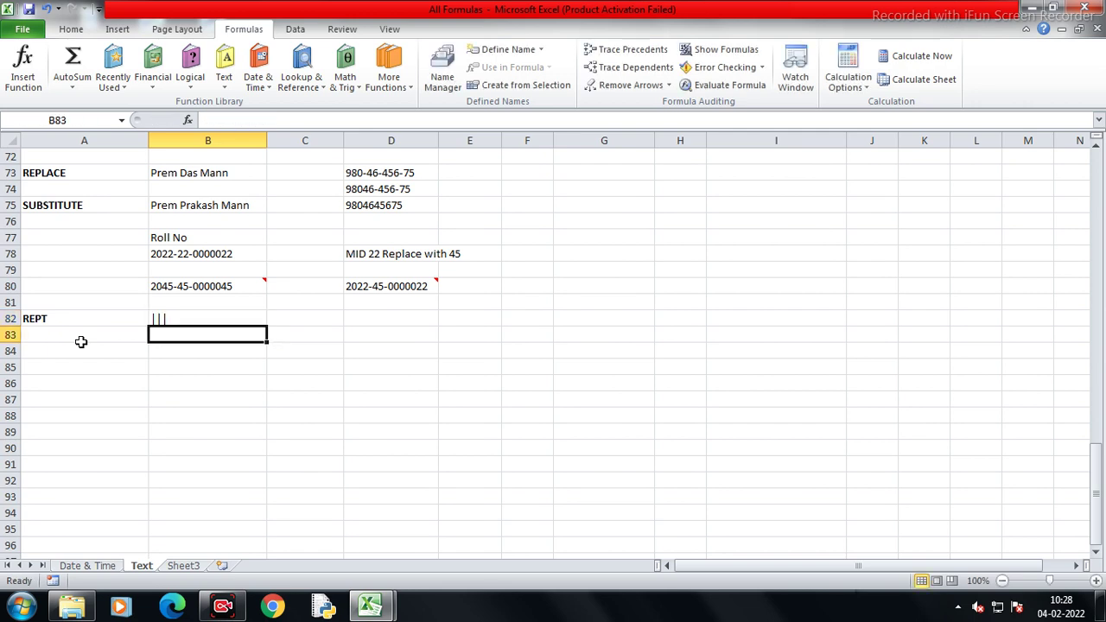
Enter =REPT("A",10) in B83 to show AAAAAAAAAA
{"action": "type", "text": "="}
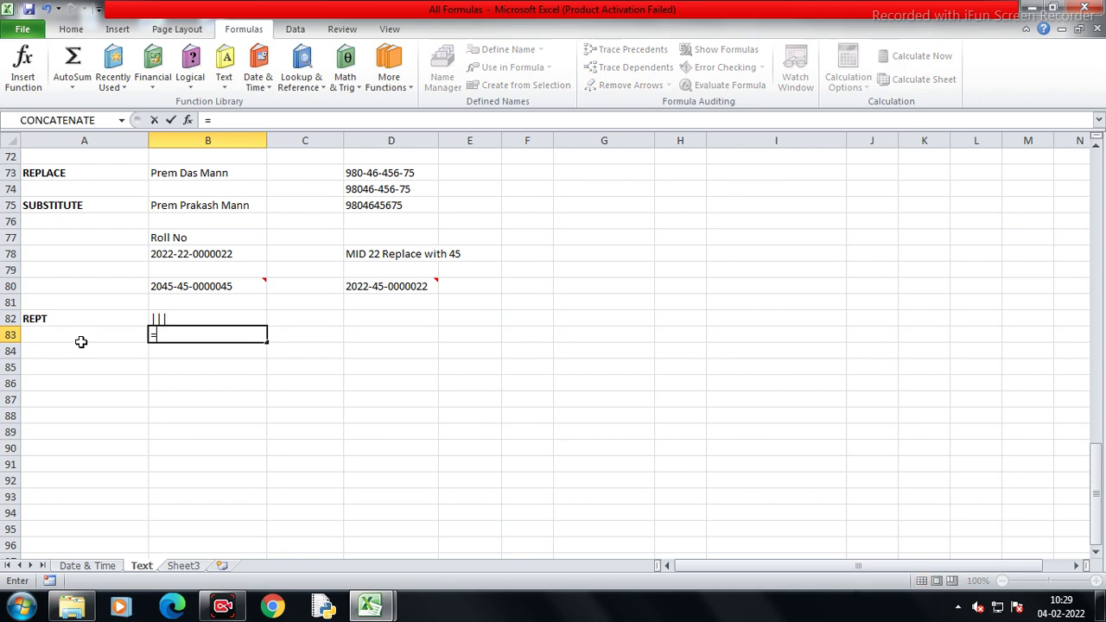
{"action": "type", "text": "rep"}
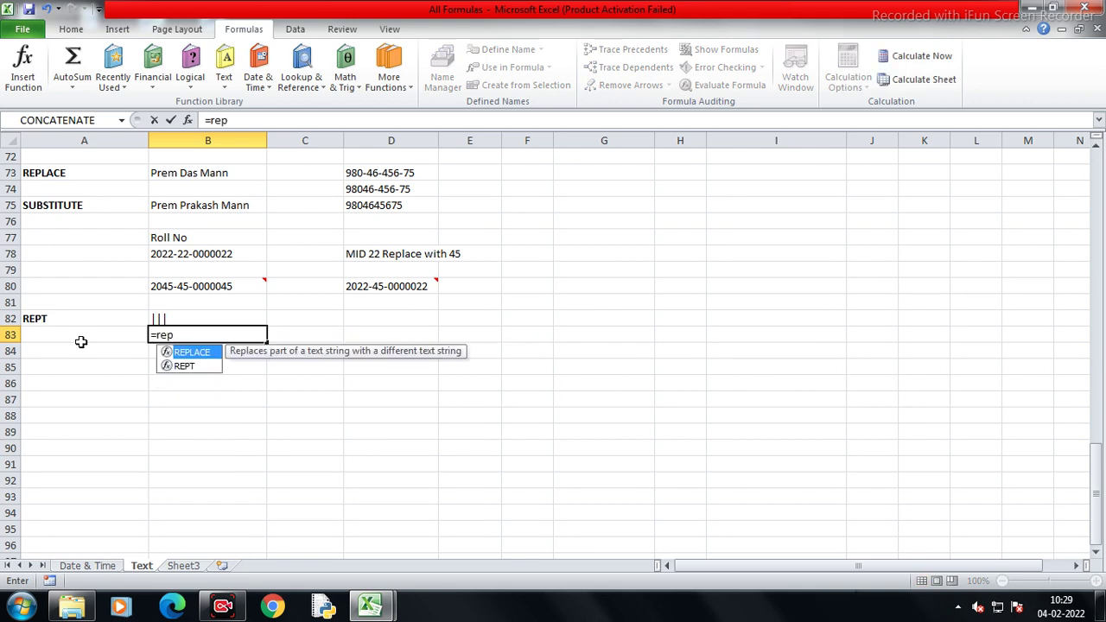
{"action": "key", "text": "Down"}
{"action": "key", "text": "Tab"}
{"action": "type", "text": "\"A\",10)"}
{"action": "key", "text": "Return"}
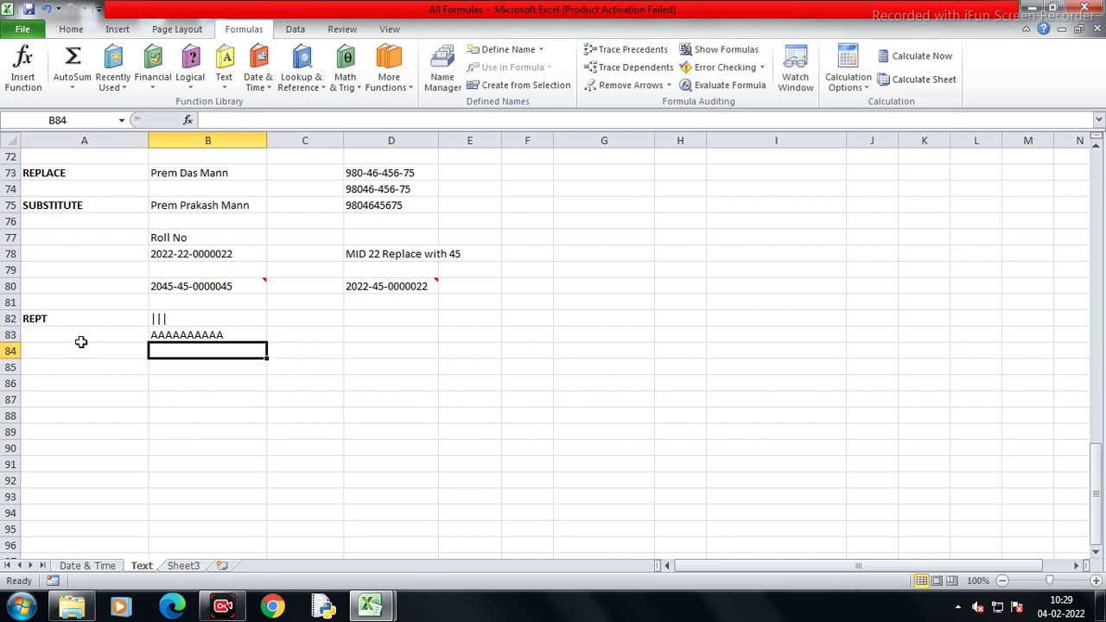
{"action": "key", "text": "Right"}
{"action": "key", "text": "Right"}
Enter a, aa, b and bb down D82:D85
{"action": "key", "text": "Up"}
{"action": "key", "text": "Up"}
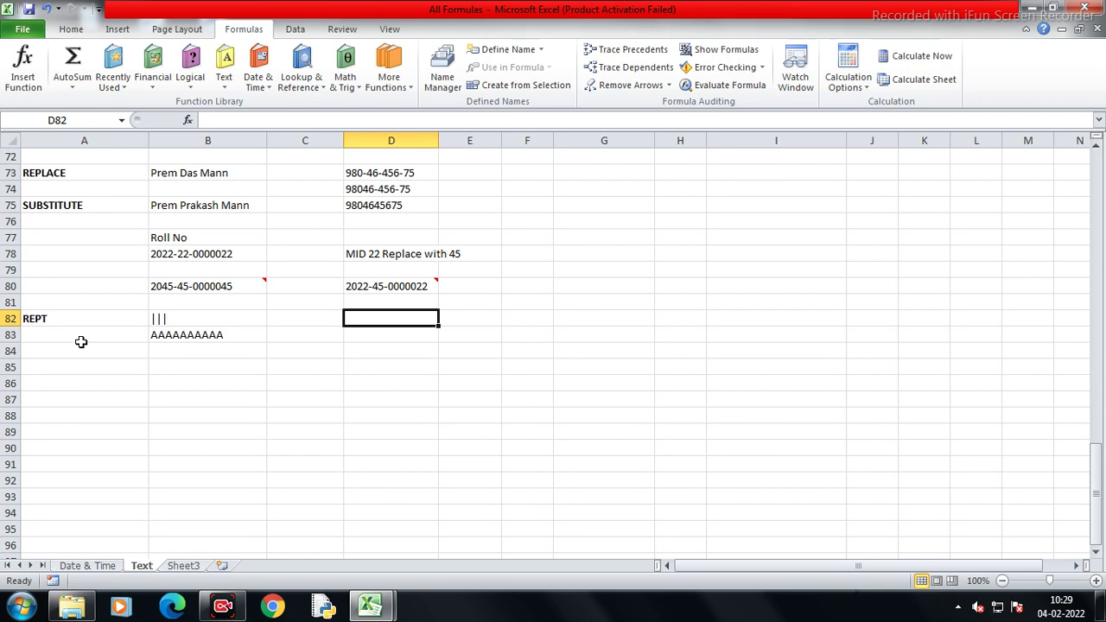
{"action": "type", "text": "a"}
{"action": "key", "text": "Return"}
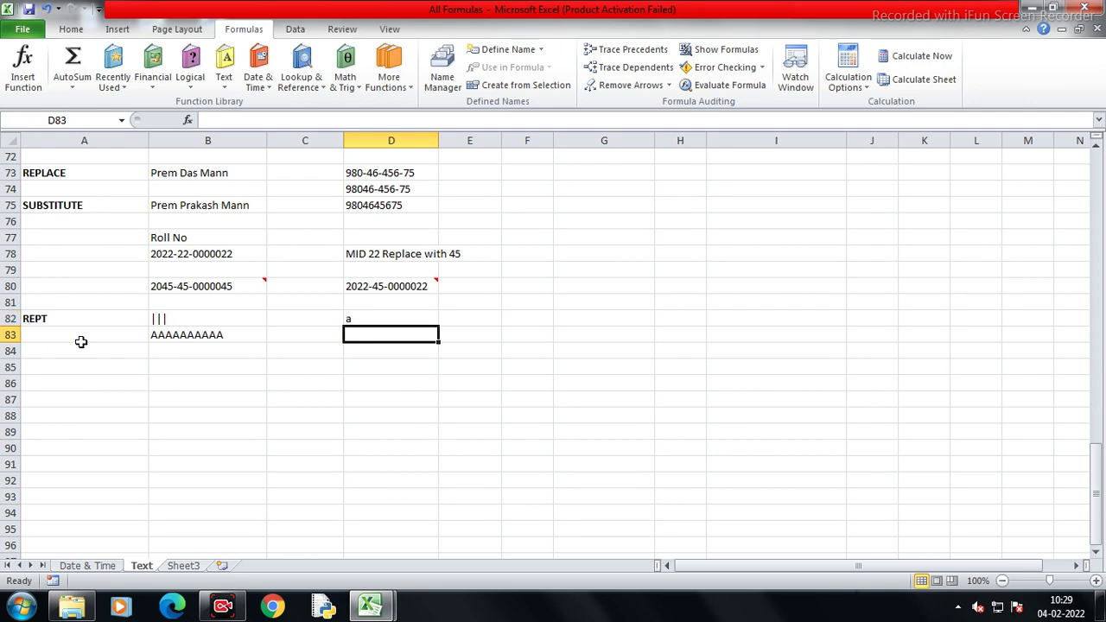
{"action": "type", "text": "aa"}
{"action": "key", "text": "Return"}
{"action": "type", "text": "b"}
{"action": "key", "text": "Return"}
{"action": "type", "text": "bb"}
{"action": "key", "text": "Return"}
Enter act, dog, belt and morning down E82:E85
{"action": "key", "text": "Up"}
{"action": "key", "text": "Right"}
{"action": "key", "text": "Up"}
{"action": "key", "text": "Up"}
{"action": "key", "text": "Up"}
{"action": "type", "text": "a"}
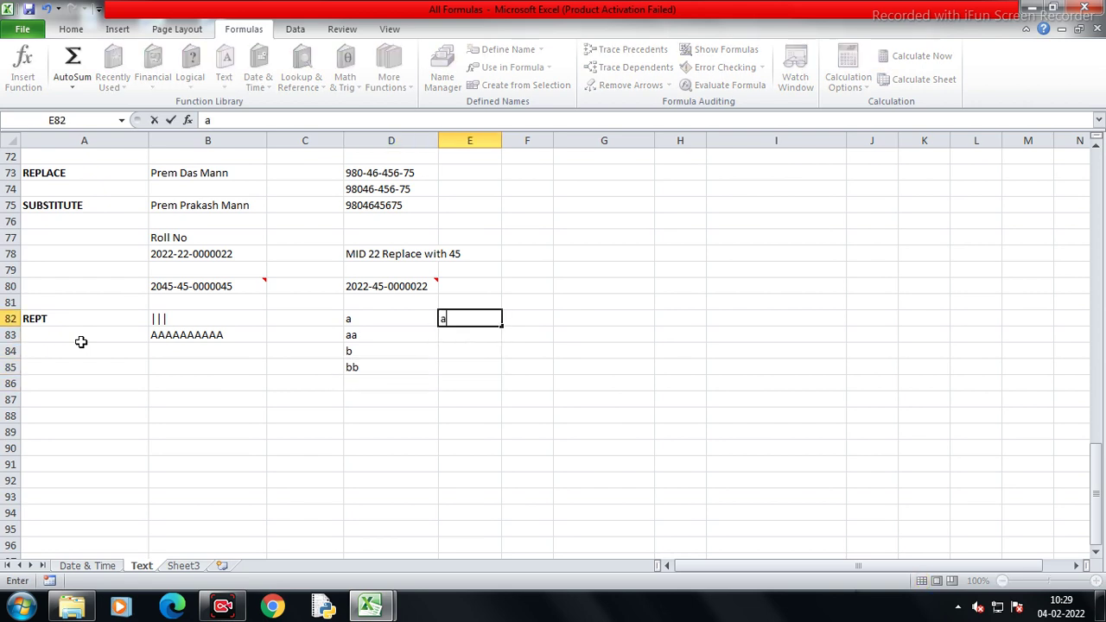
{"action": "type", "text": "ct"}
{"action": "key", "text": "Return"}
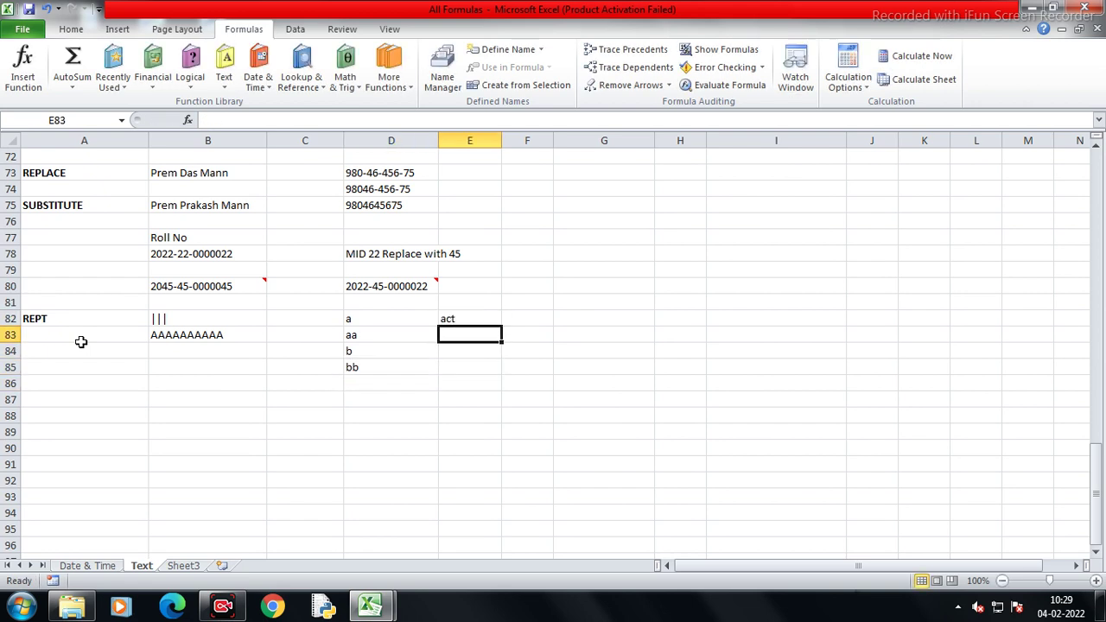
{"action": "type", "text": "dog"}
{"action": "key", "text": "Return"}
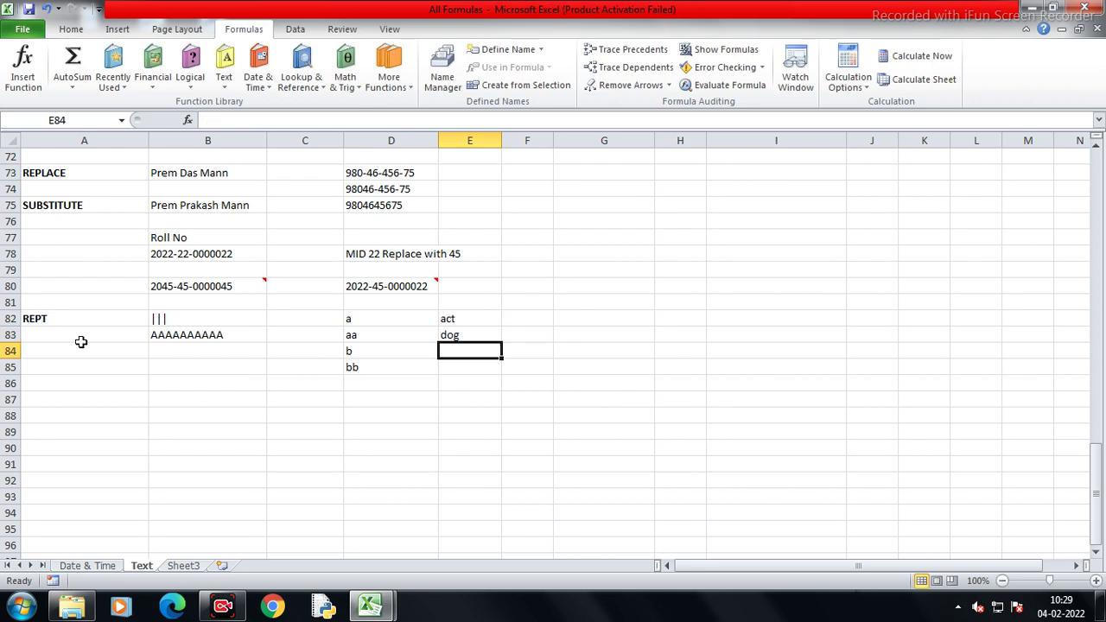
{"action": "type", "text": "b"}
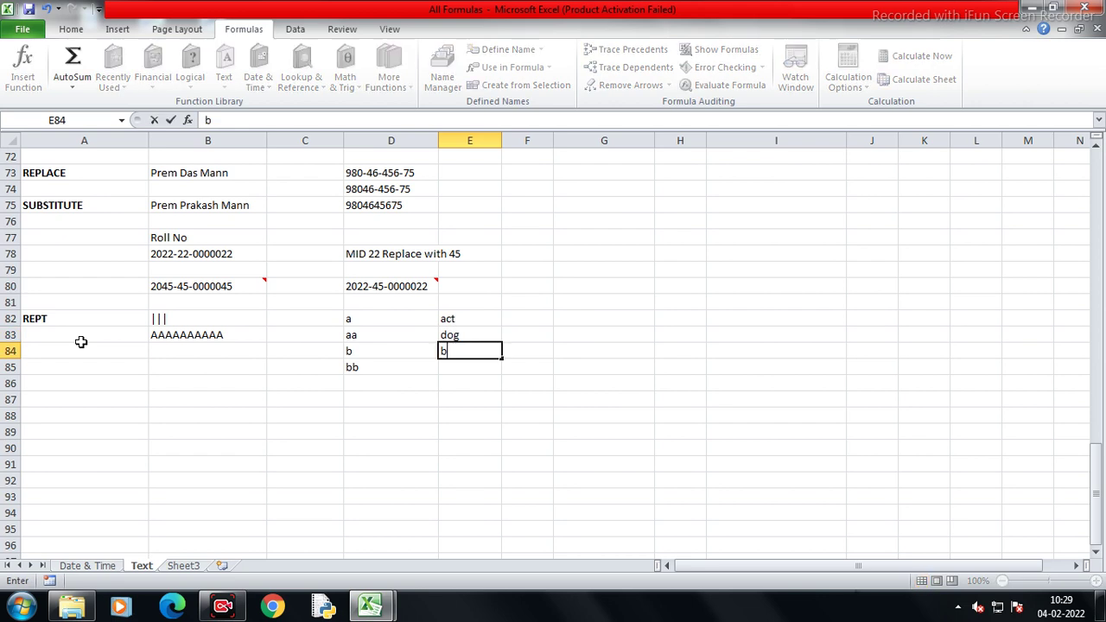
{"action": "type", "text": "elt"}
{"action": "key", "text": "Return"}
{"action": "type", "text": "m"}
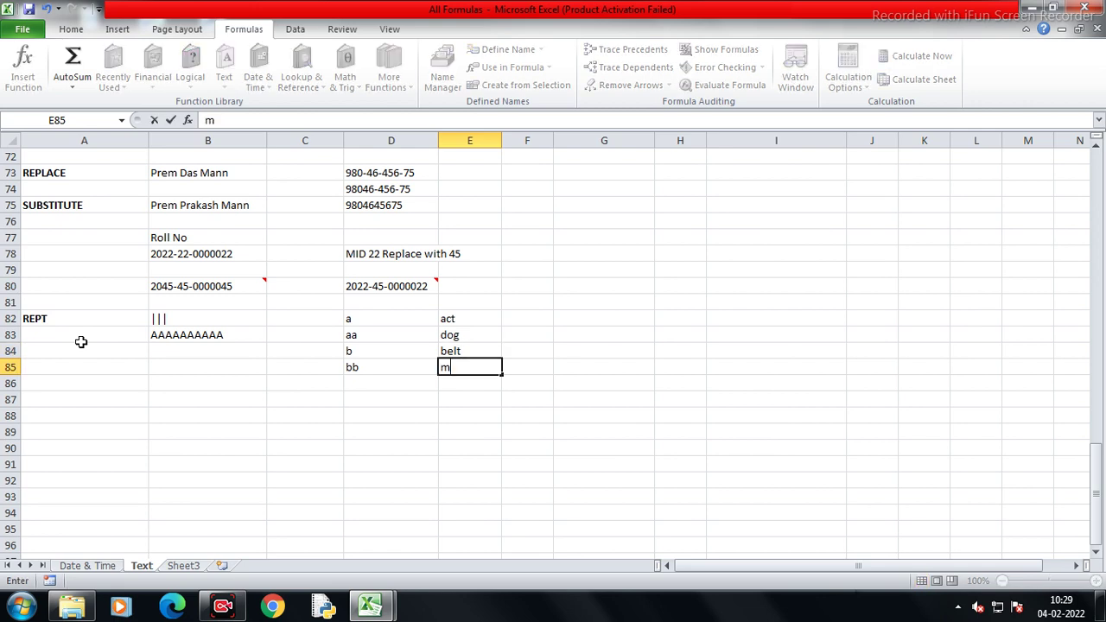
{"action": "type", "text": "orninh"}
{"action": "key", "text": "BackSpace"}
{"action": "key", "text": "BackSpace"}
{"action": "type", "text": "ng"}
{"action": "key", "text": "Return"}
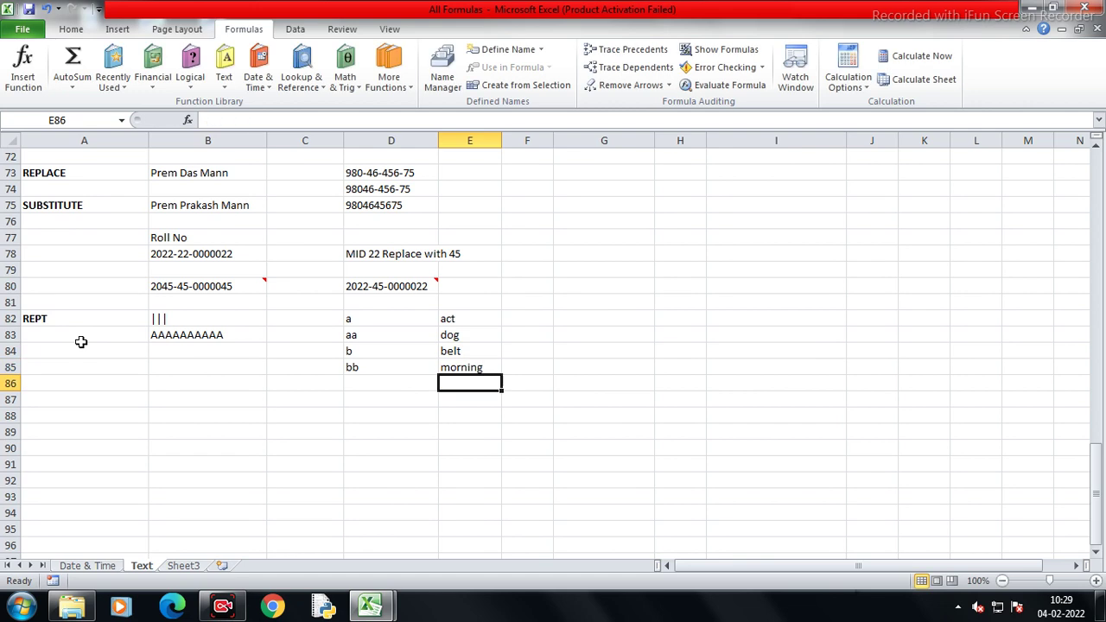
Overwrite aa in D83 with d
{"action": "key", "text": "Up"}
{"action": "key", "text": "Left"}
{"action": "key", "text": "Right"}
{"action": "key", "text": "Right"}
{"action": "key", "text": "Right"}
{"action": "key", "text": "Up"}
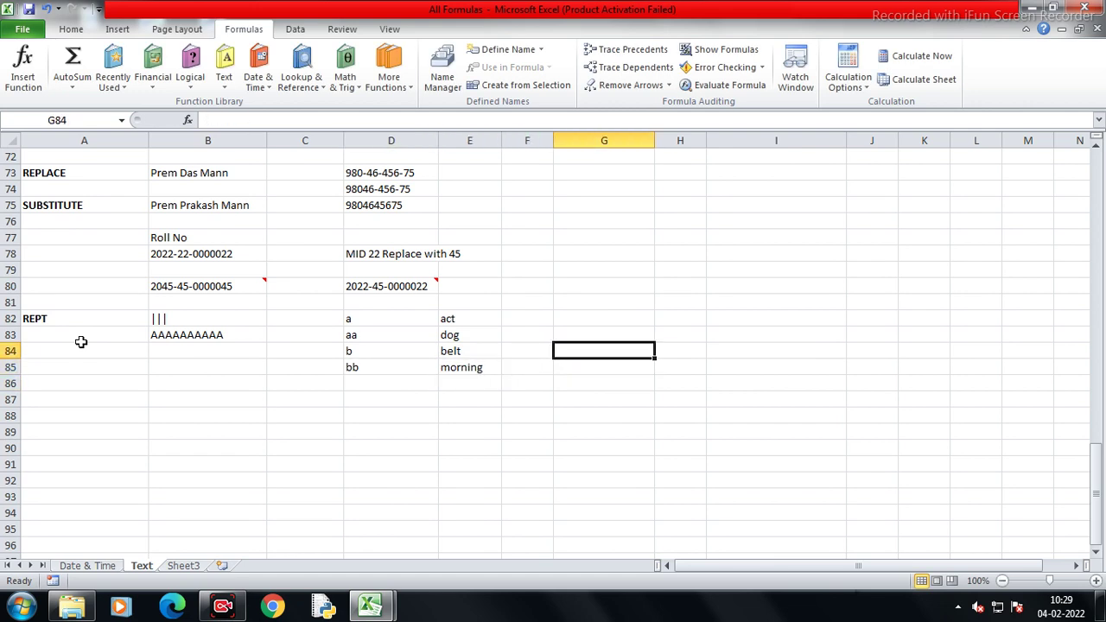
{"action": "key", "text": "Up"}
{"action": "key", "text": "Left"}
{"action": "key", "text": "Left"}
{"action": "key", "text": "Left"}
{"action": "key", "text": "Left"}
{"action": "key", "text": "Right"}
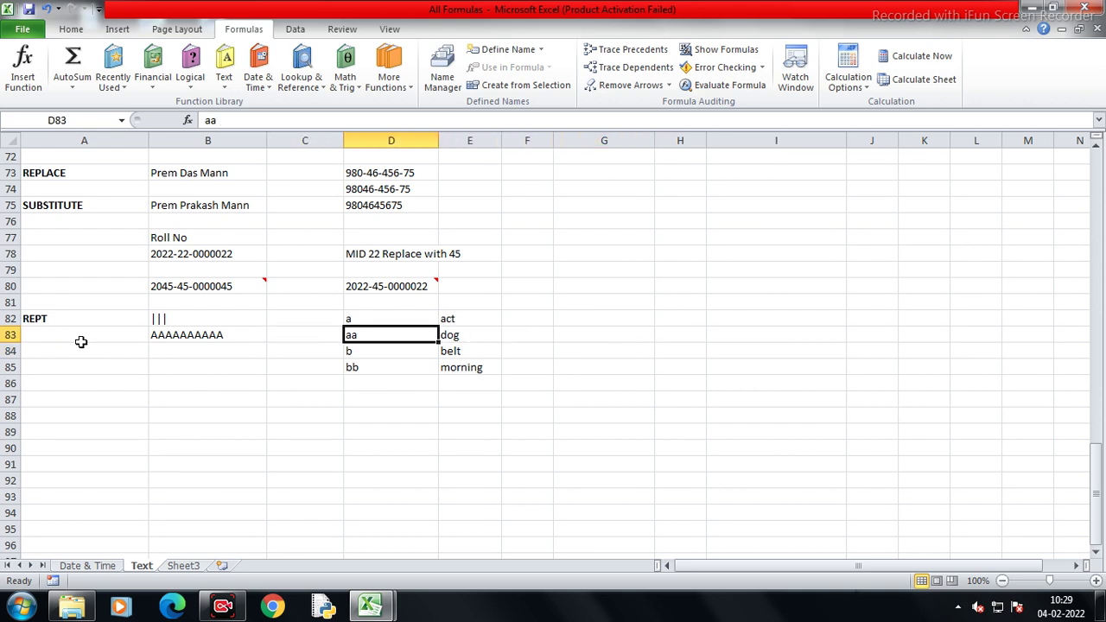
{"action": "type", "text": "d"}
{"action": "key", "text": "Return"}
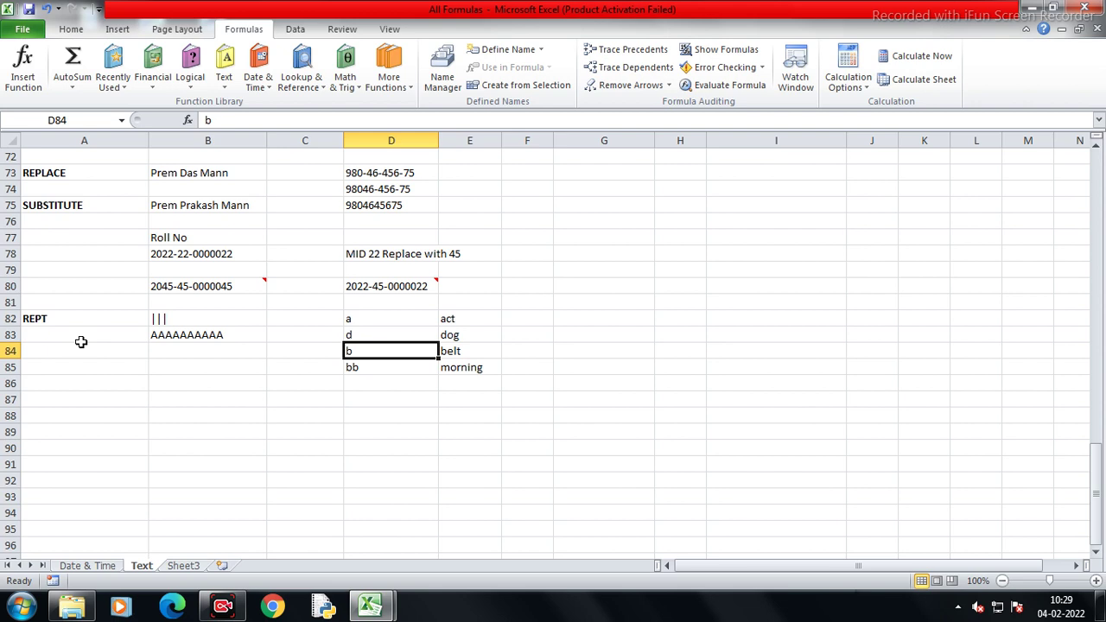
{"action": "key", "text": "Right"}
{"action": "key", "text": "Right"}
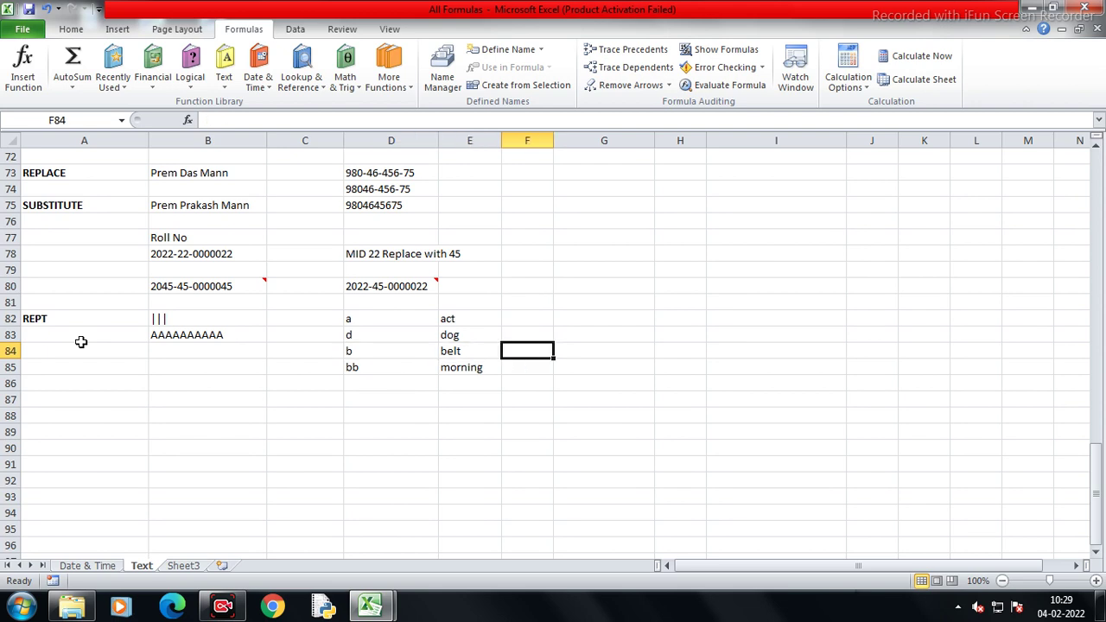
{"action": "key", "text": "Right"}
{"action": "key", "text": "Up"}
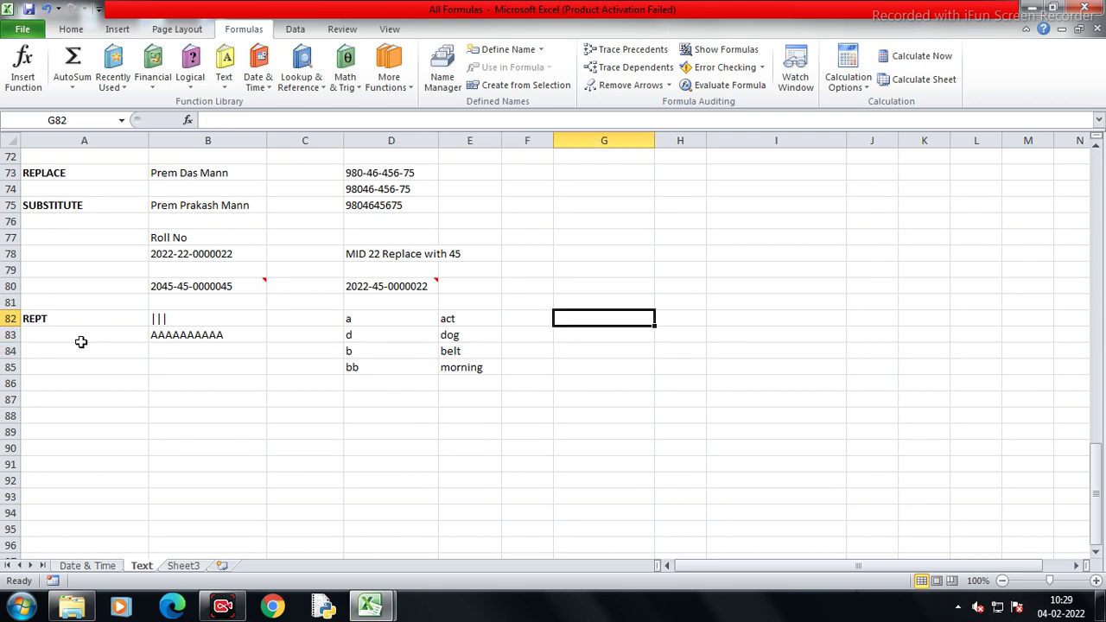
{"action": "key", "text": "Down"}
{"action": "key", "text": "Down"}
{"action": "key", "text": "Down"}
{"action": "key", "text": "Left"}
{"action": "key", "text": "Left"}
{"action": "key", "text": "Right"}
{"action": "key", "text": "Right"}
{"action": "key", "text": "Up"}
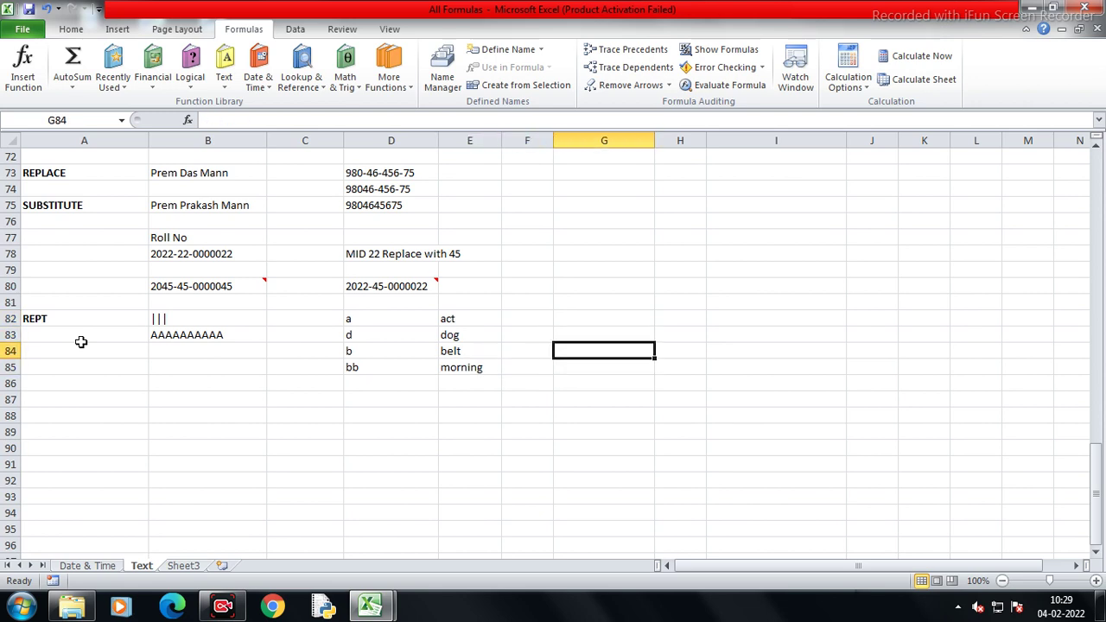
In G84 enter =COUNTIF(D82:E85,"?") to count one-character entries
{"action": "type", "text": "=coun"}
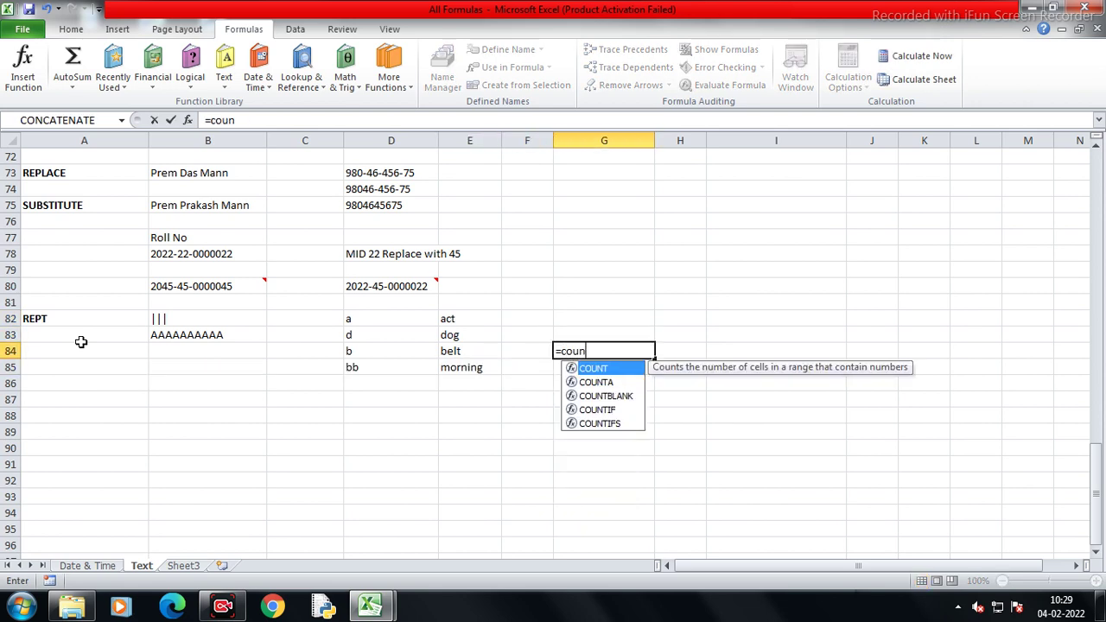
{"action": "key", "text": "Down"}
{"action": "key", "text": "Down"}
{"action": "key", "text": "Down"}
{"action": "key", "text": "Tab"}
{"action": "key", "text": "Left"}
{"action": "key", "text": "Left"}
{"action": "key", "text": "Down"}
{"action": "key", "text": "shift+Left"}
{"action": "key", "text": "shift+Left"}
{"action": "key", "text": "shift+Right"}
{"action": "key", "text": "shift+Up"}
{"action": "key", "text": "shift+Up"}
{"action": "key", "text": "shift+Up"}
{"action": "type", "text": ",\"?"}
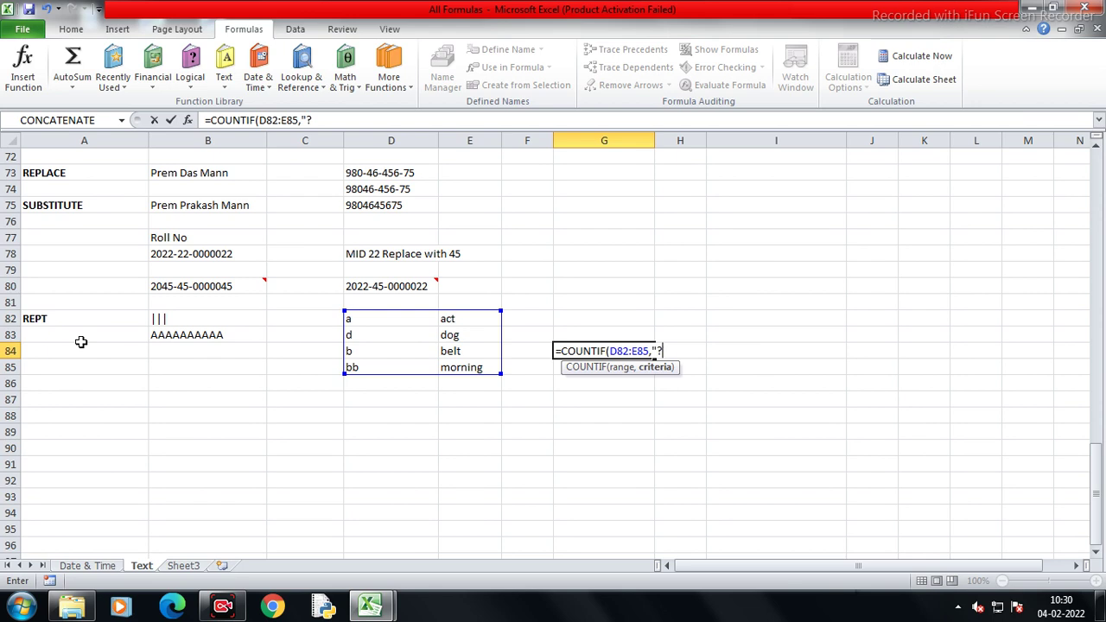
{"action": "type", "text": "\""}
{"action": "type", "text": ")"}
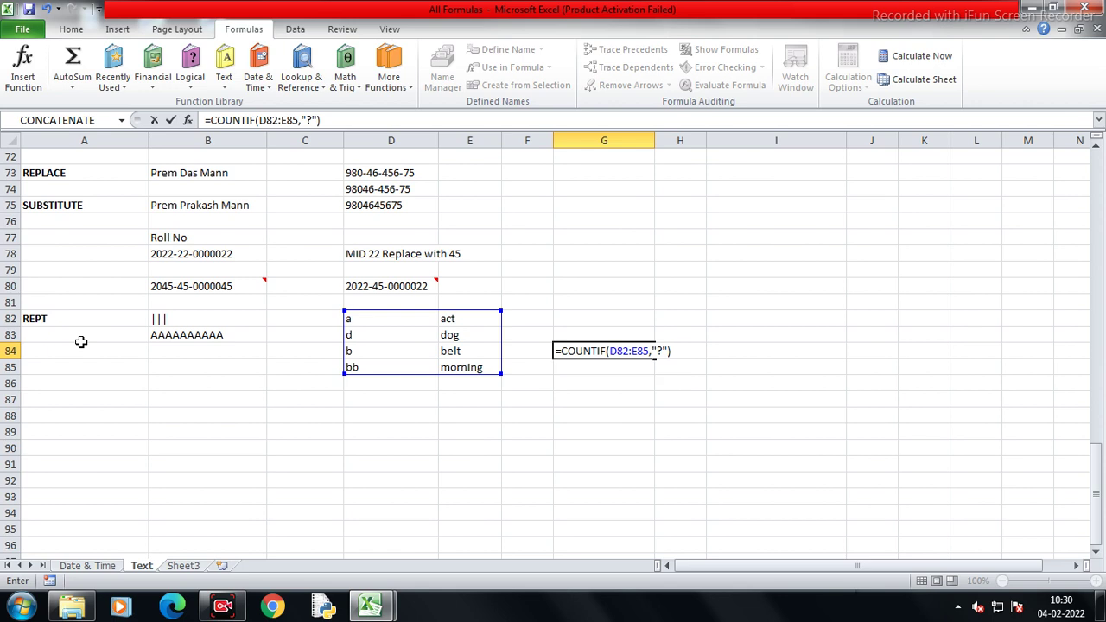
{"action": "key", "text": "Return"}
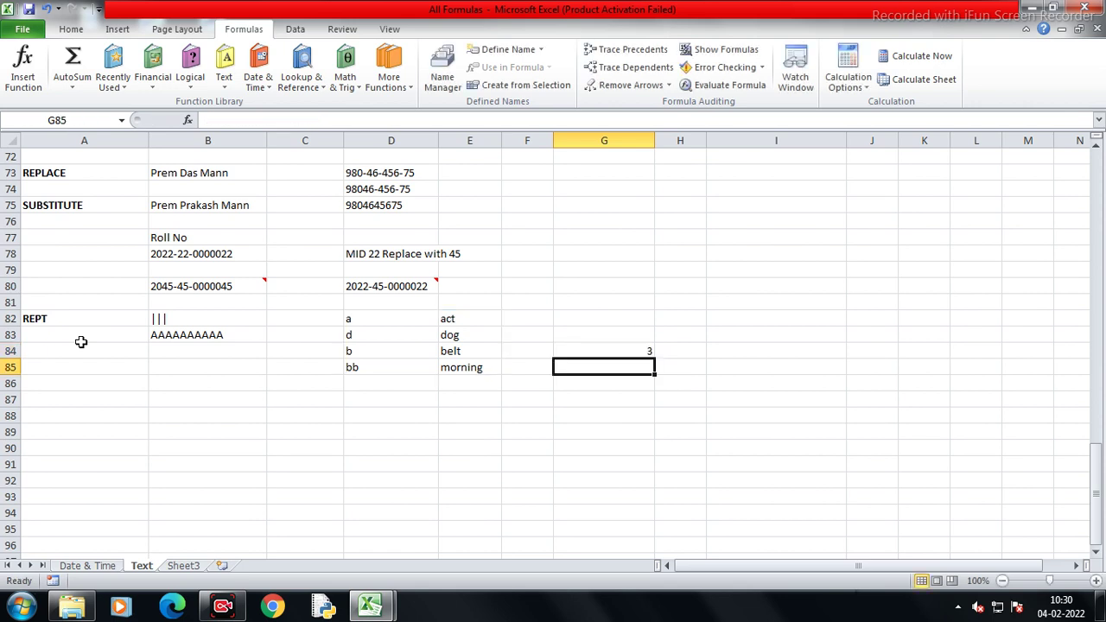
Lengthen the criteria to "??", then "???", then "????", re-entering the count each time
{"action": "key", "text": "Up"}
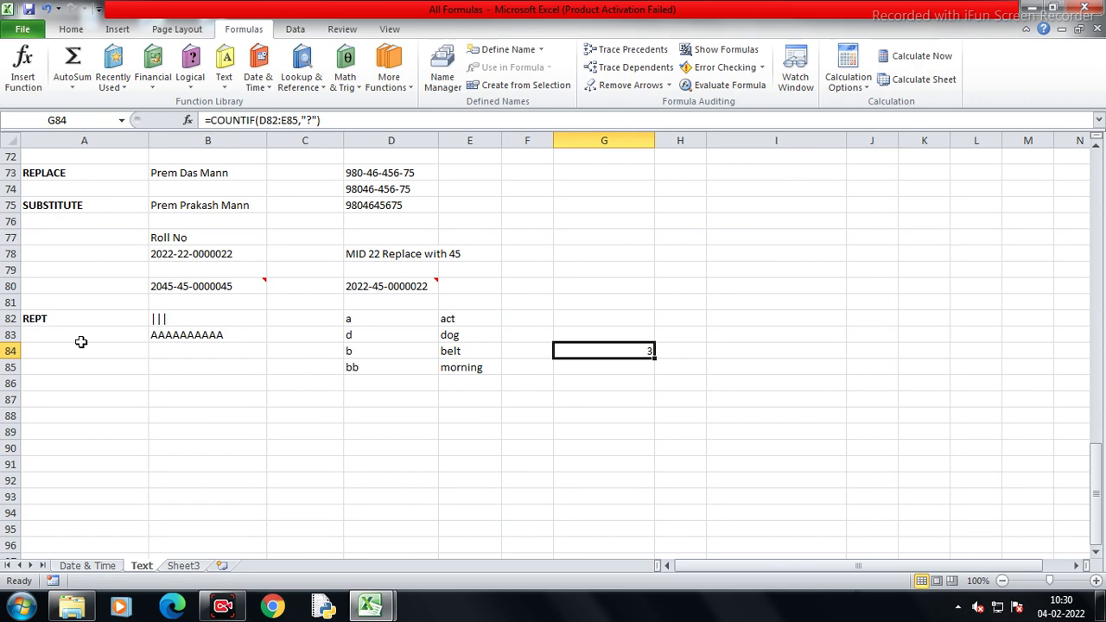
{"action": "key", "text": "F2"}
{"action": "key", "text": "Left"}
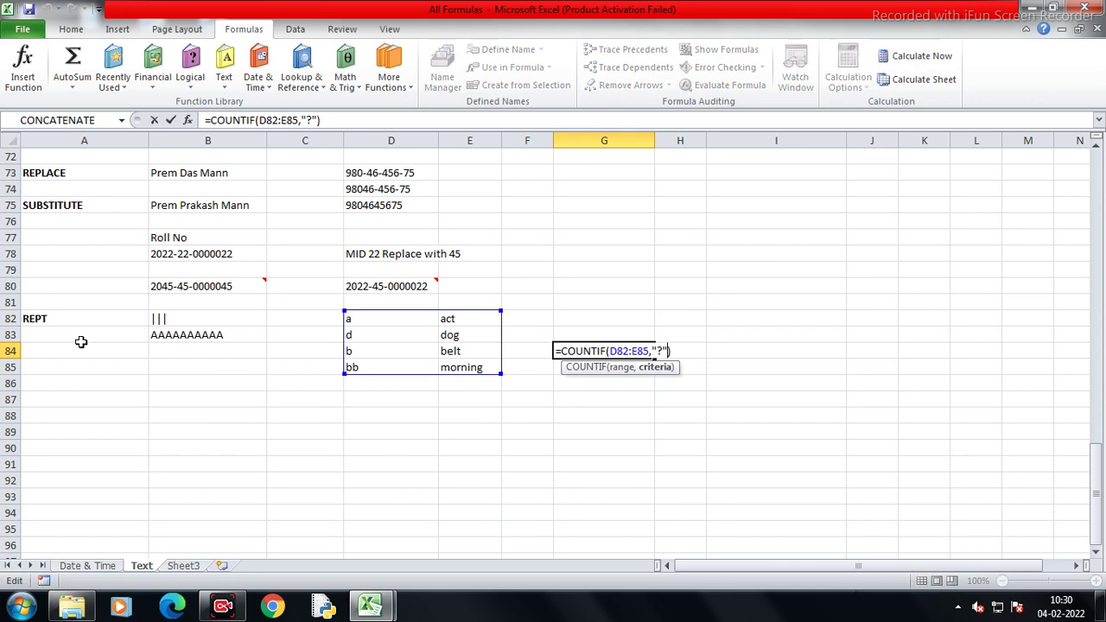
{"action": "key", "text": "shift+Left"}
{"action": "key", "text": "Right"}
{"action": "type", "text": "?"}
{"action": "key", "text": "Return"}
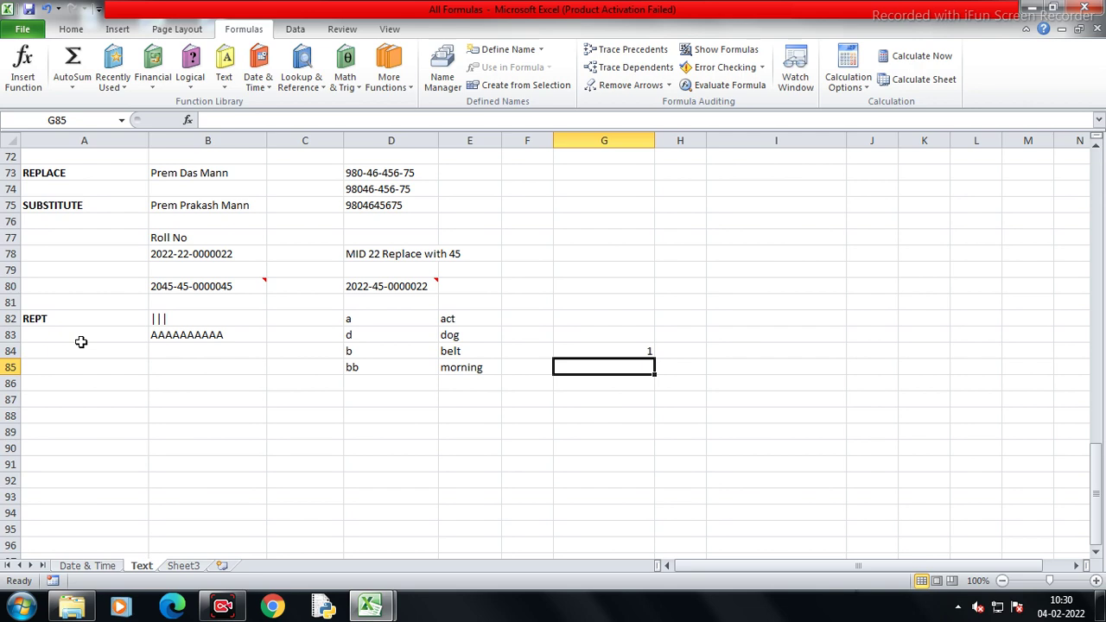
{"action": "key", "text": "Up"}
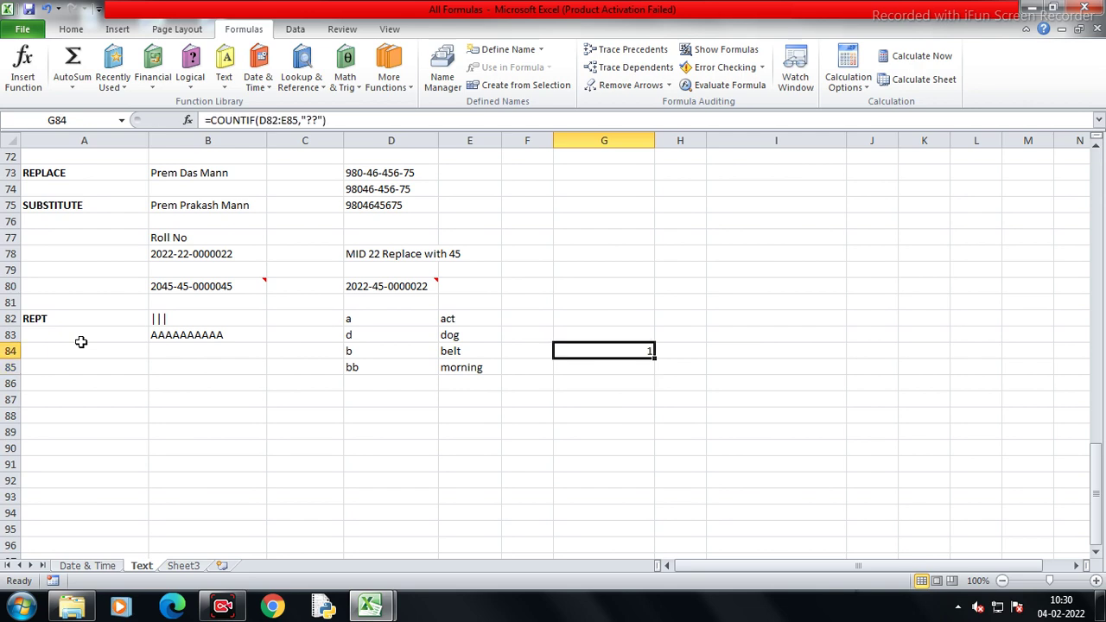
{"action": "key", "text": "F2"}
{"action": "key", "text": "Left"}
{"action": "key", "text": "Left"}
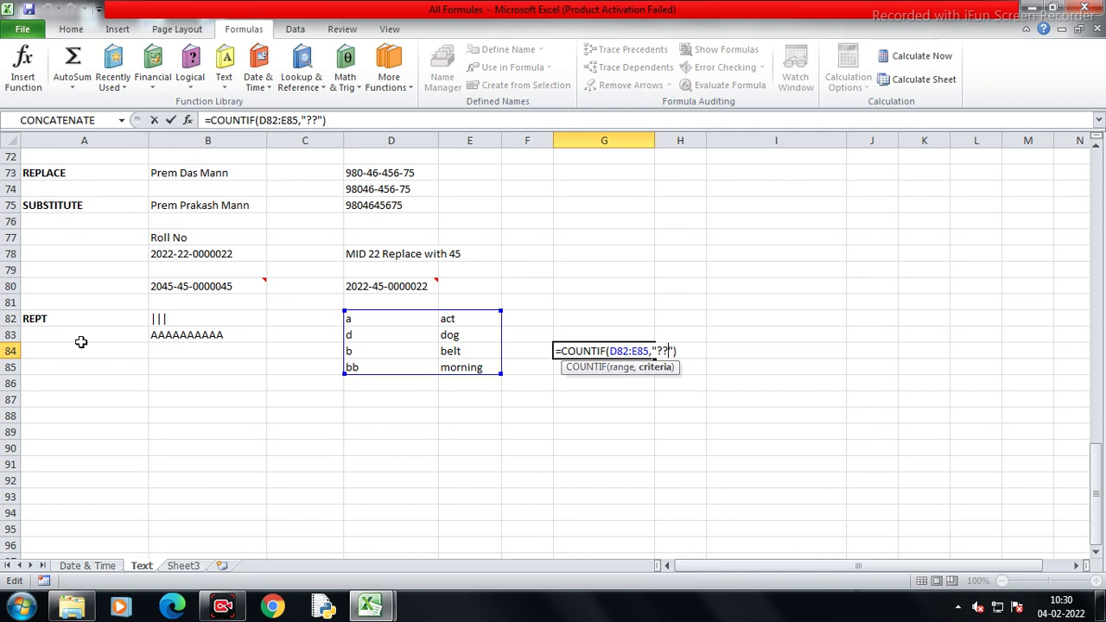
{"action": "type", "text": "?"}
{"action": "key", "text": "Return"}
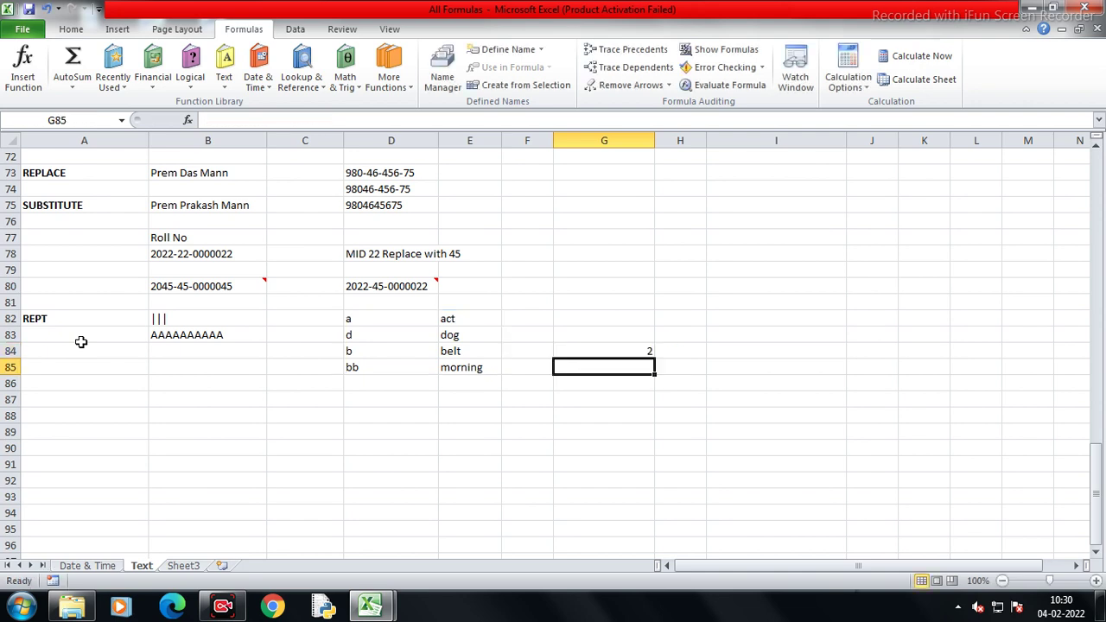
{"action": "key", "text": "Up"}
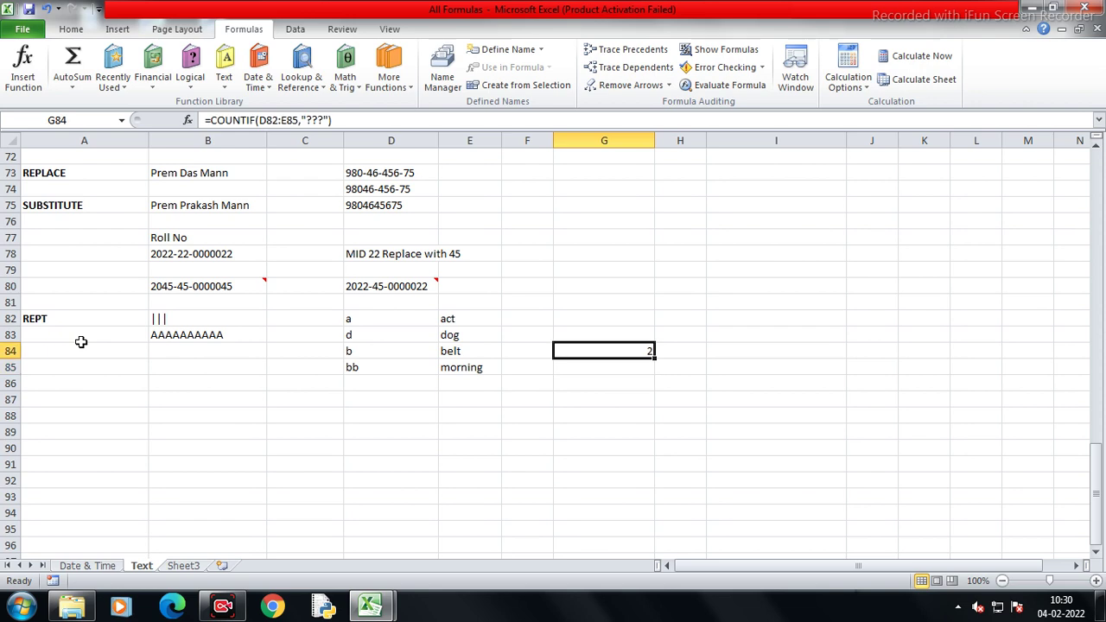
{"action": "key", "text": "F2"}
{"action": "key", "text": "Left"}
{"action": "key", "text": "Left"}
{"action": "type", "text": "?"}
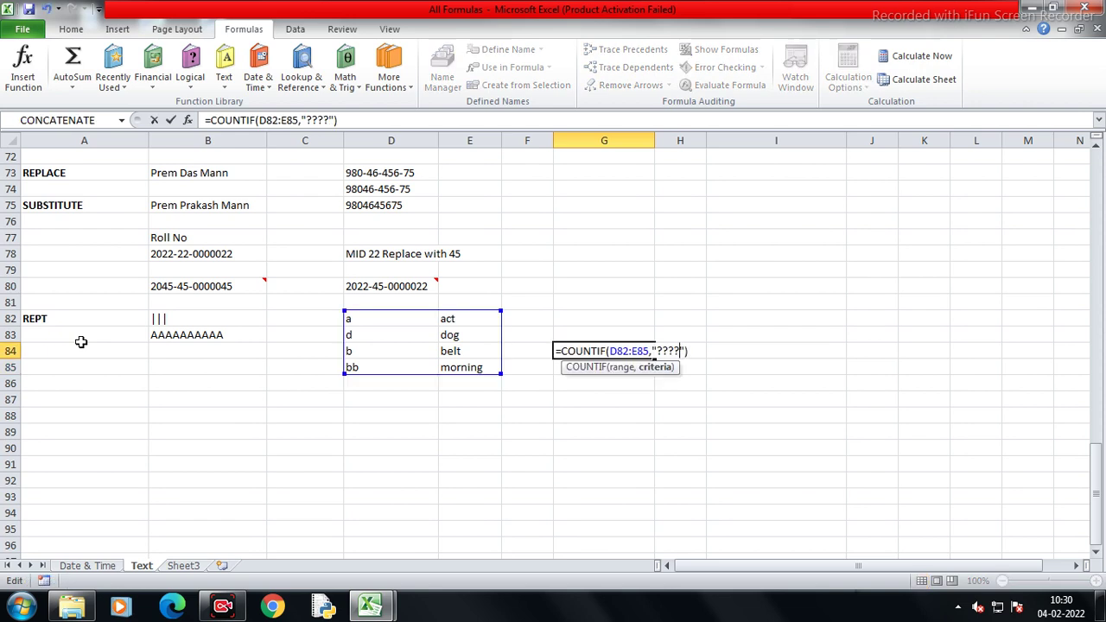
{"action": "key", "text": "Return"}
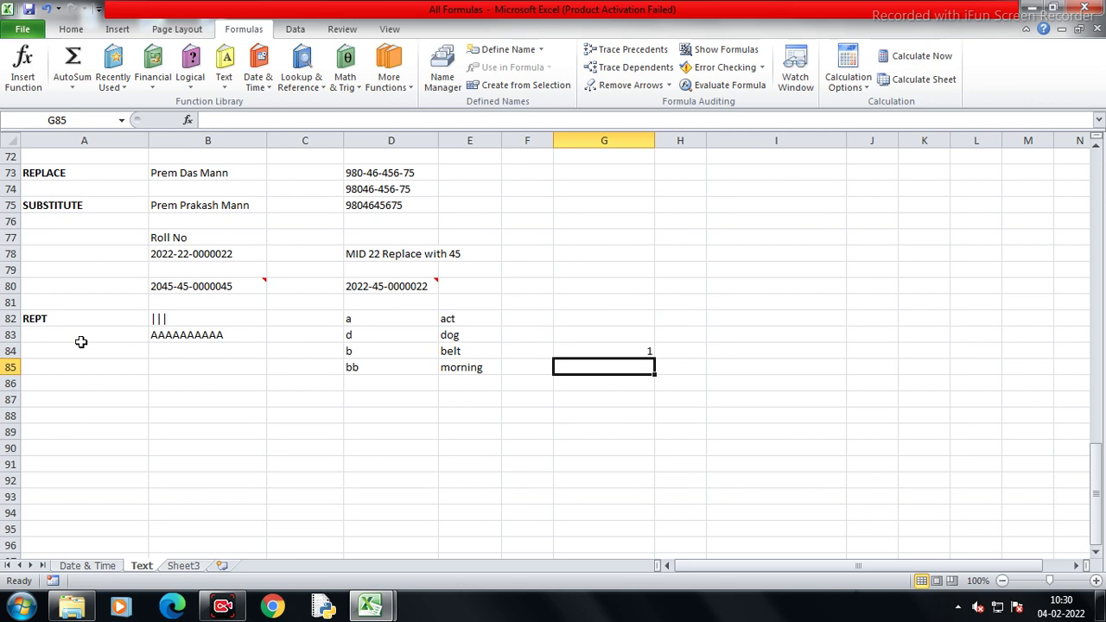
Select the sample range D82:E85 to review its entries
{"action": "key", "text": "Left"}
{"action": "key", "text": "Left"}
{"action": "key", "text": "Up"}
{"action": "key", "text": "Up"}
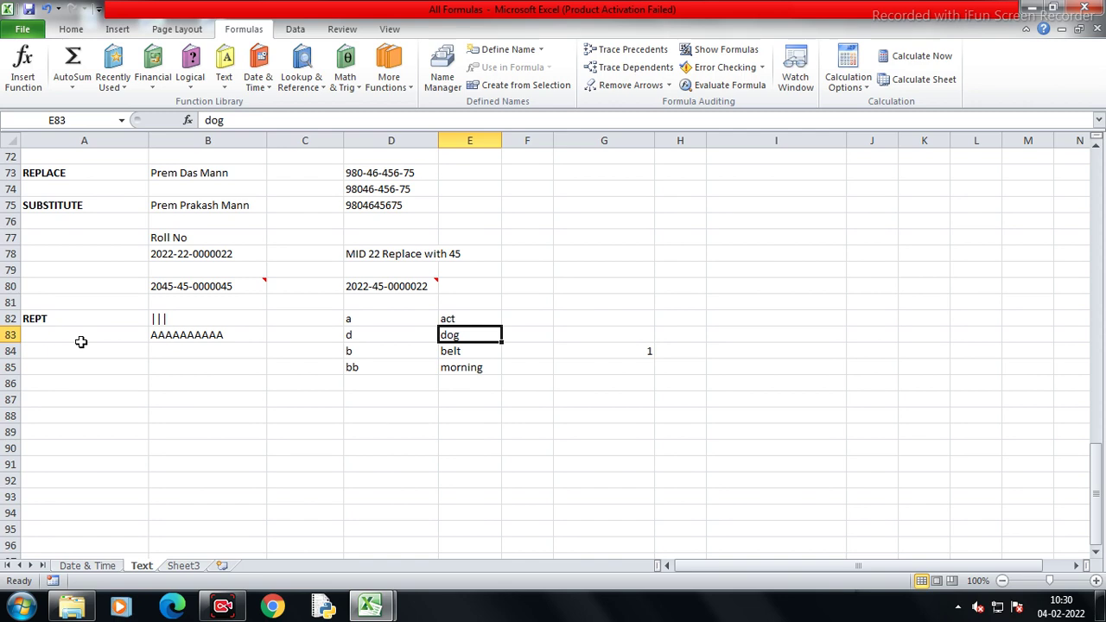
{"action": "key", "text": "Left"}
{"action": "key", "text": "Up"}
{"action": "key", "text": "shift+Right"}
{"action": "key", "text": "shift+Down"}
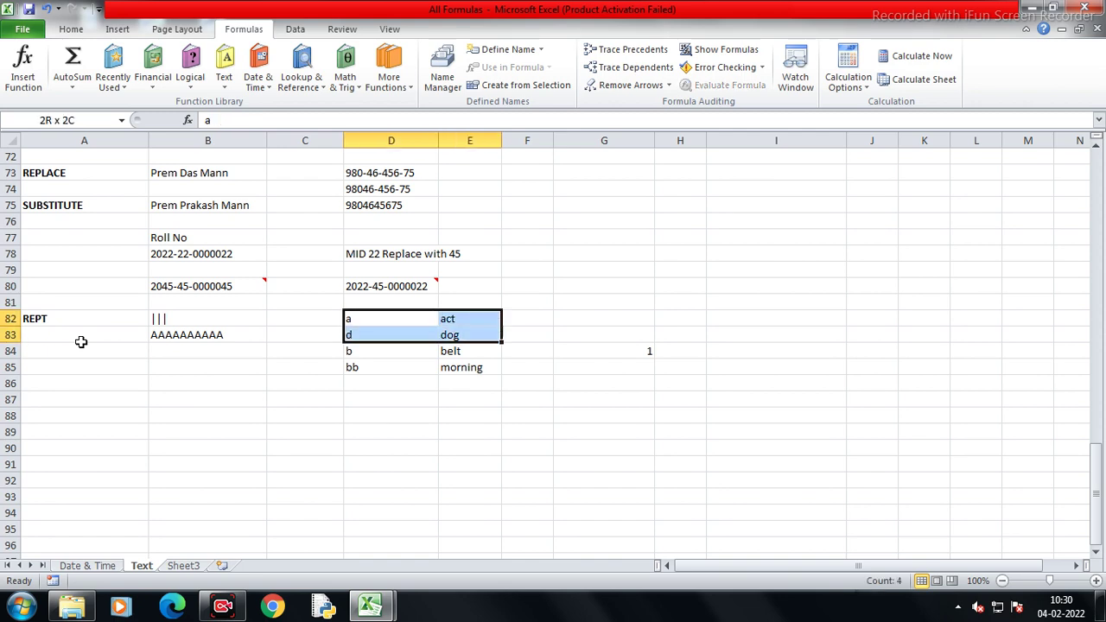
{"action": "key", "text": "shift+Down"}
{"action": "key", "text": "shift+Down"}
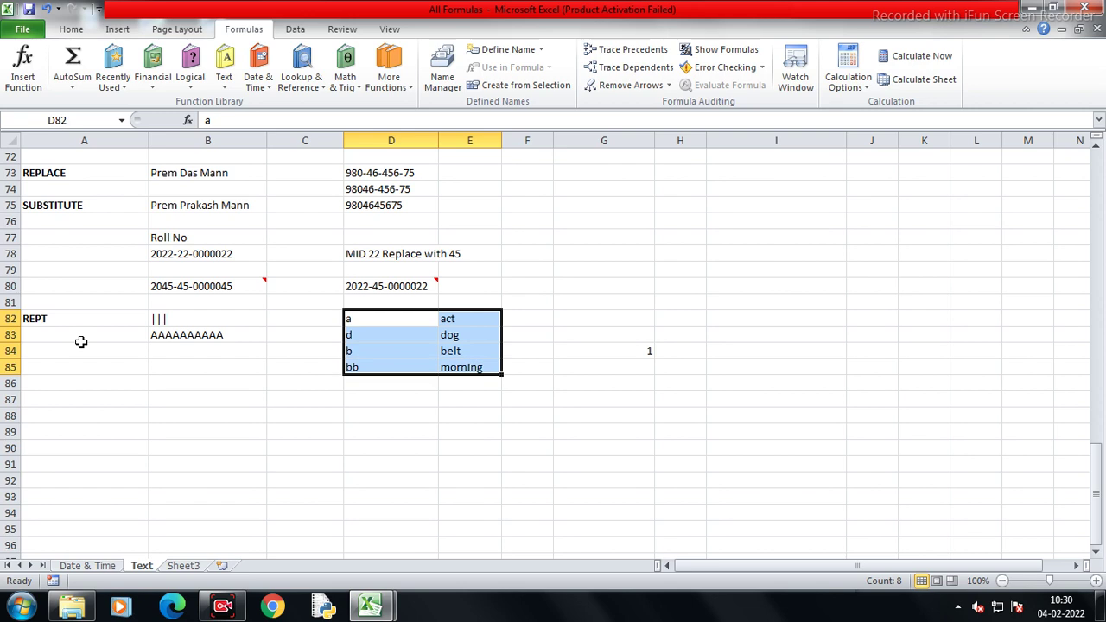
Extend the G84 criteria to "???????" to count the seven-letter entry
{"action": "key", "text": "Down"}
{"action": "key", "text": "Right"}
{"action": "key", "text": "Right"}
{"action": "key", "text": "Right"}
{"action": "key", "text": "Down"}
{"action": "key", "text": "Up"}
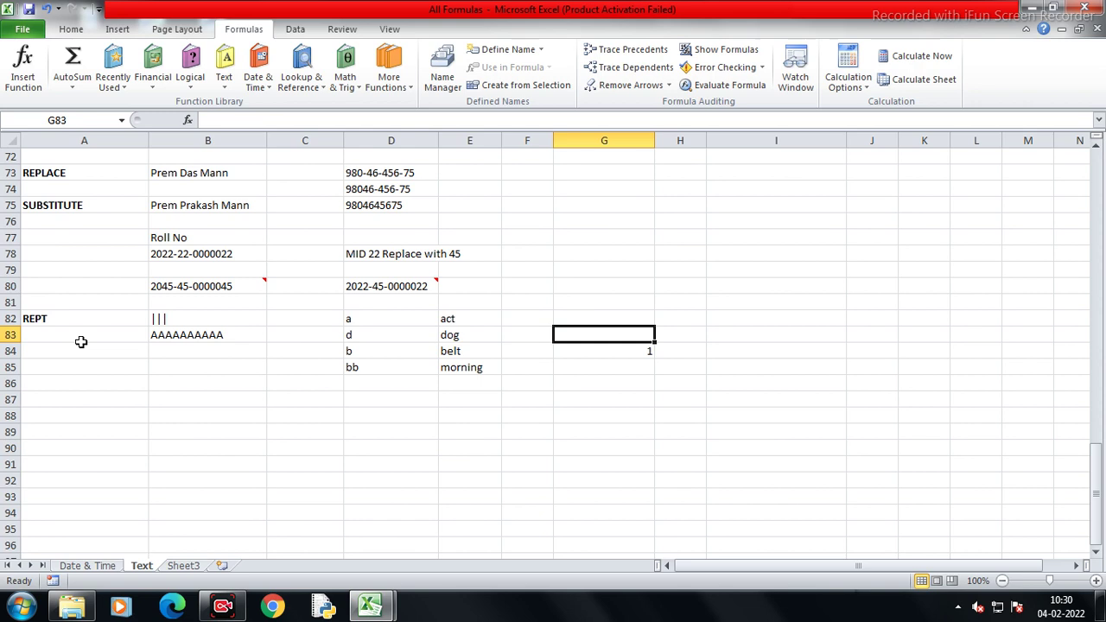
{"action": "key", "text": "Down"}
{"action": "key", "text": "F2"}
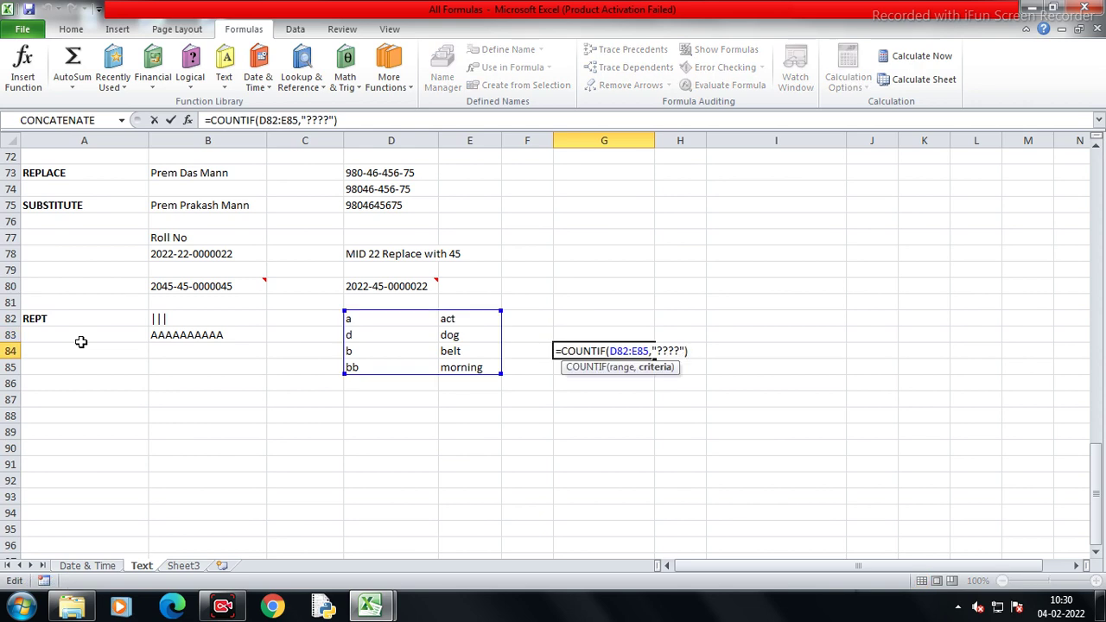
{"action": "key", "text": "Left"}
{"action": "key", "text": "Left"}
{"action": "type", "text": "?"}
{"action": "type", "text": "??"}
{"action": "key", "text": "Return"}
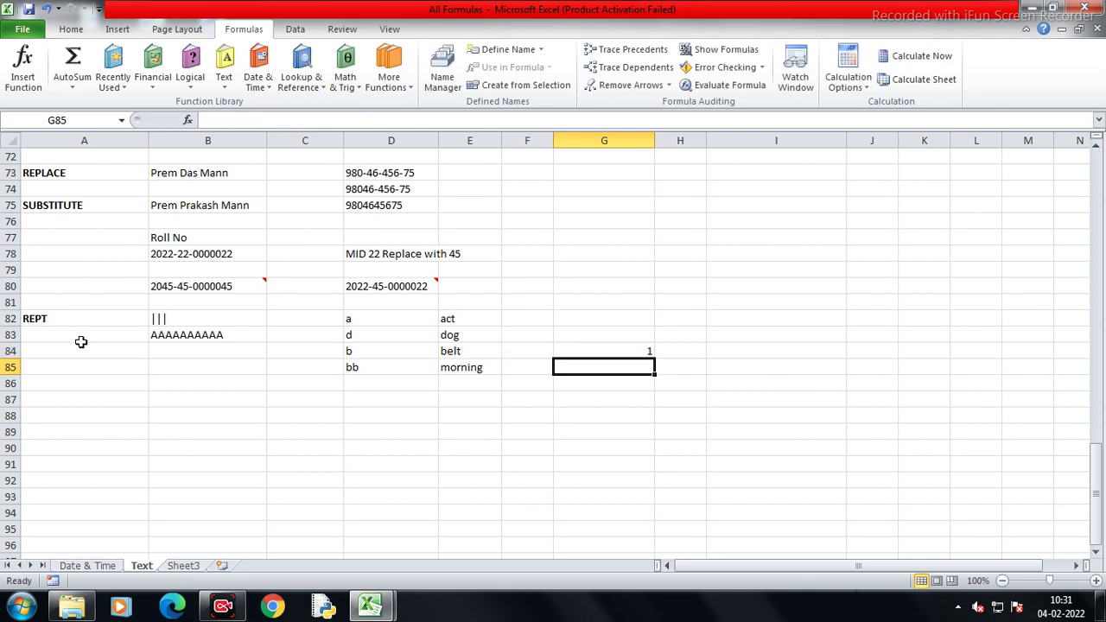
Replace the typed question marks in G84 with REPT("?",7) inside the COUNTIF
{"action": "key", "text": "Up"}
{"action": "key", "text": "F2"}
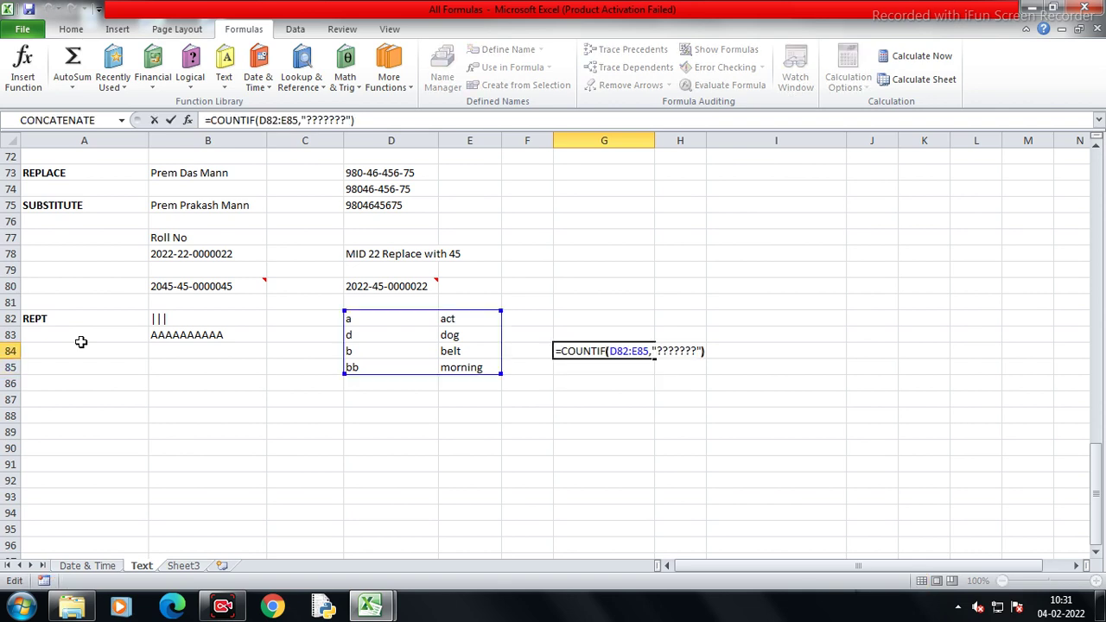
{"action": "key", "text": "Left"}
{"action": "key", "text": "Left"}
{"action": "key", "text": "BackSpace"}
{"action": "key", "text": "BackSpace"}
{"action": "key", "text": "BackSpace"}
{"action": "key", "text": "BackSpace"}
{"action": "key", "text": "BackSpace"}
{"action": "key", "text": "BackSpace"}
{"action": "key", "text": "BackSpace"}
{"action": "key", "text": "BackSpace"}
{"action": "key", "text": "BackSpace"}
{"action": "type", "text": "rep"}
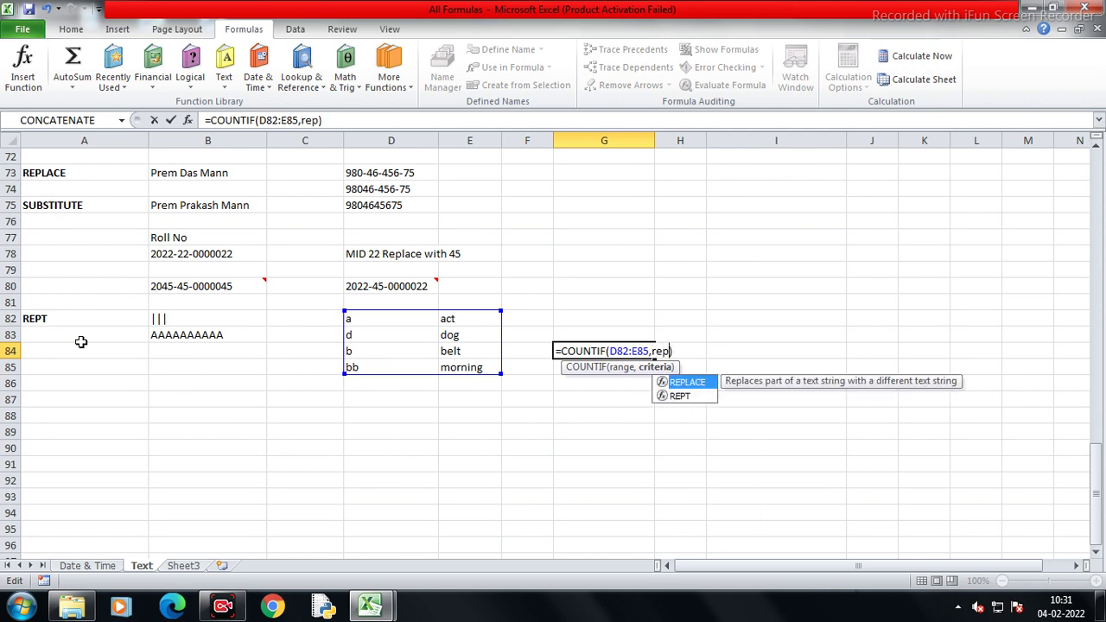
{"action": "key", "text": "Down"}
{"action": "key", "text": "Tab"}
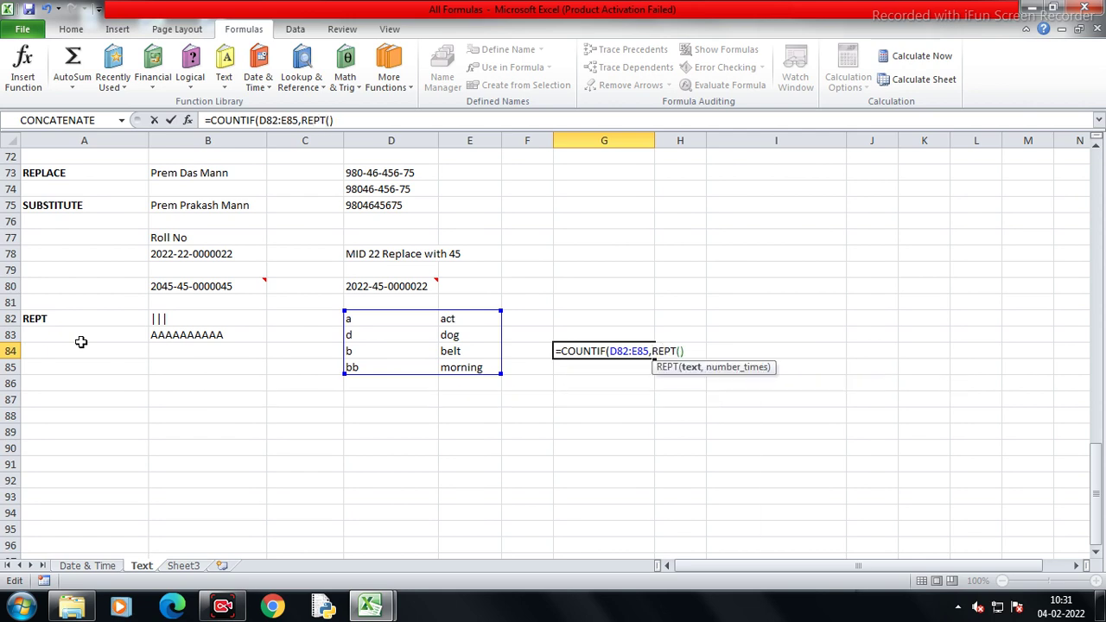
{"action": "type", "text": "\"?\",7)"}
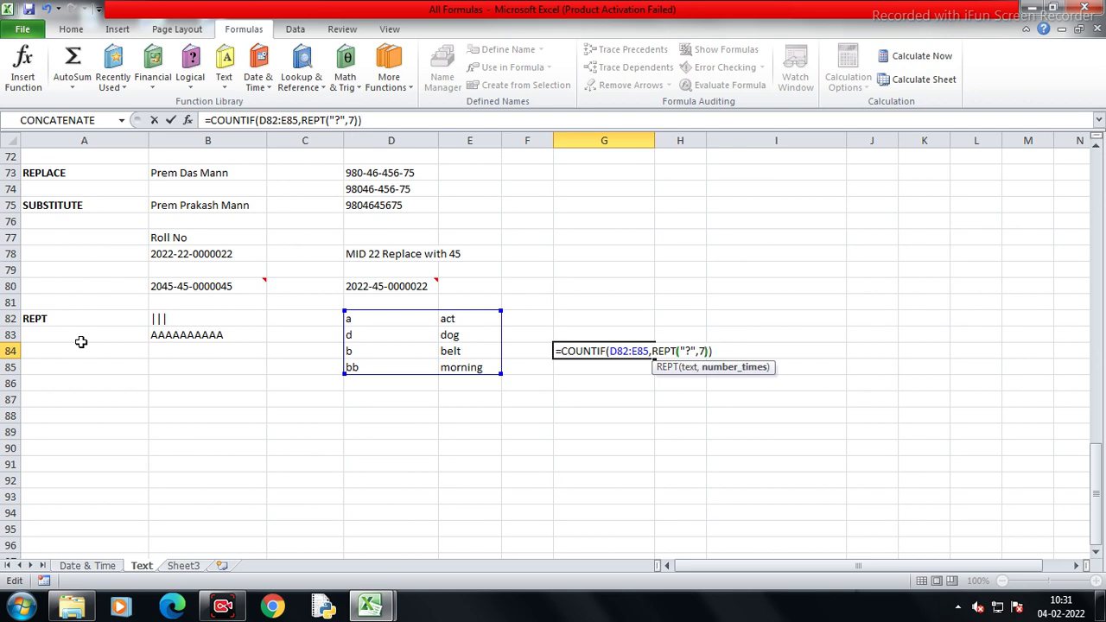
{"action": "key", "text": "ctrl+Return"}
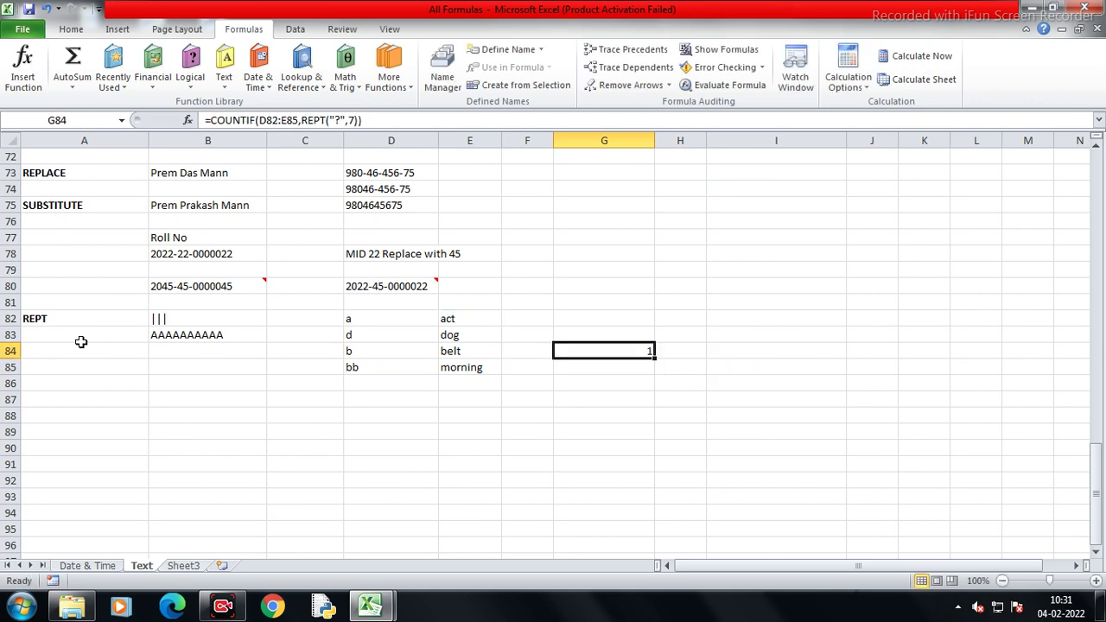
Evaluate the REPT part with F9 to confirm it gives "???????", then cancel the preview
{"action": "key", "text": "F2"}
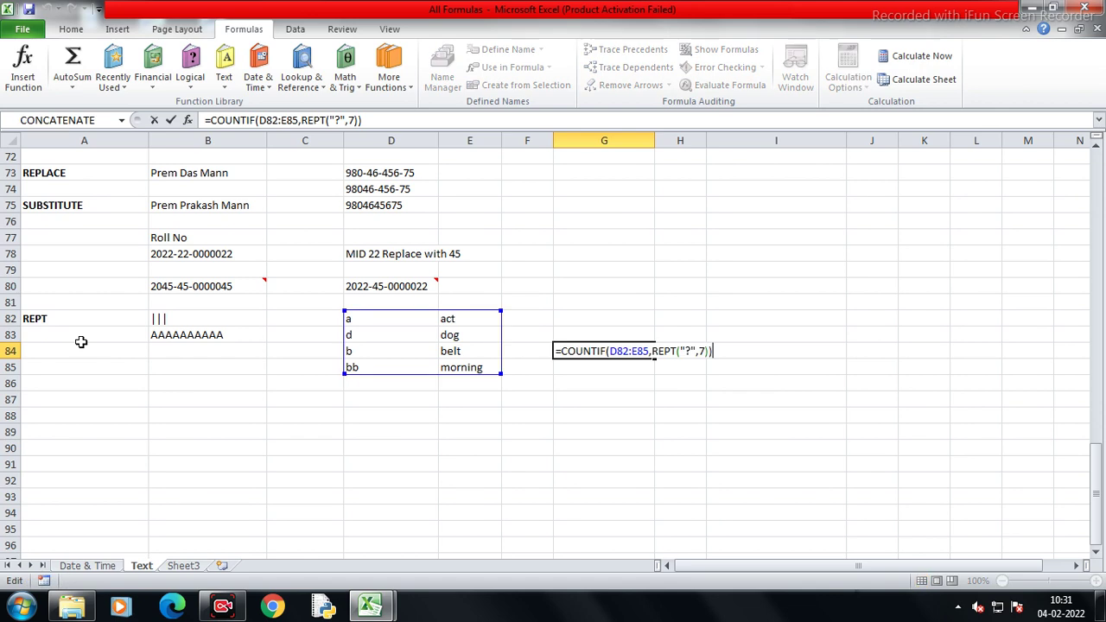
{"action": "key", "text": "Left"}
{"action": "key", "text": "shift+Left"}
{"action": "key", "text": "shift+Left"}
{"action": "key", "text": "shift+Left"}
{"action": "key", "text": "shift+Left"}
{"action": "key", "text": "shift+Left"}
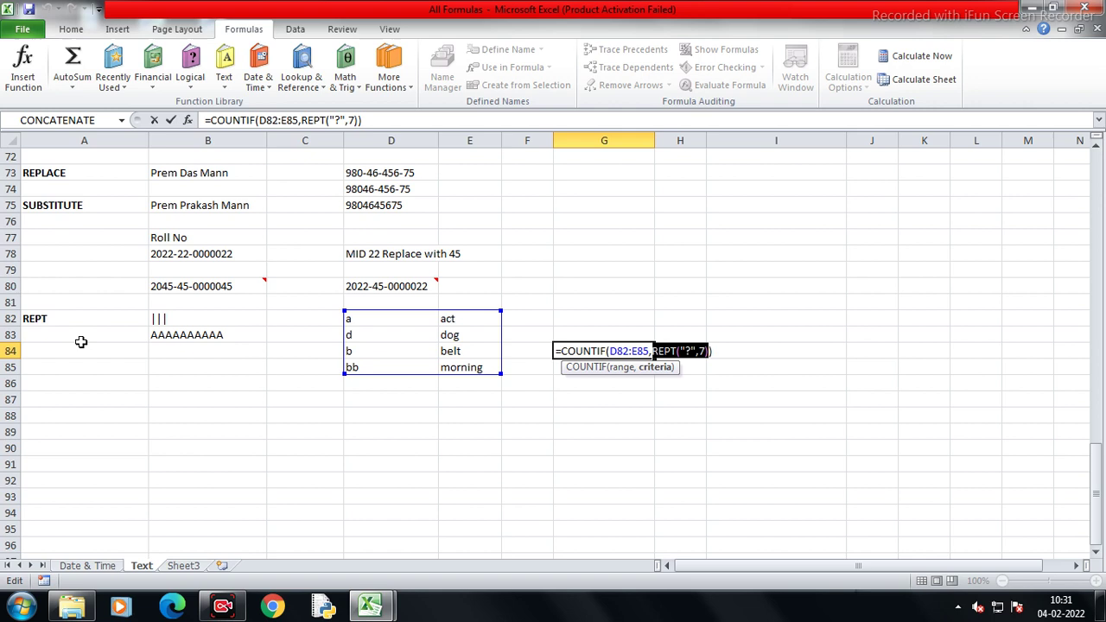
{"action": "key", "text": "F9"}
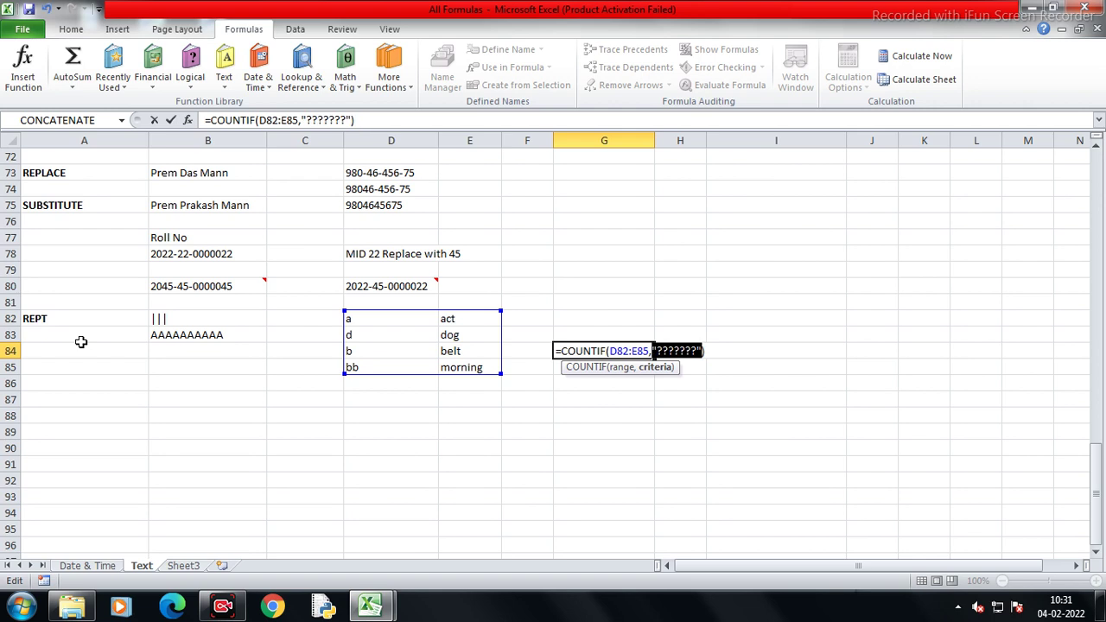
{"action": "key", "text": "Escape"}
{"action": "key", "text": "Down"}
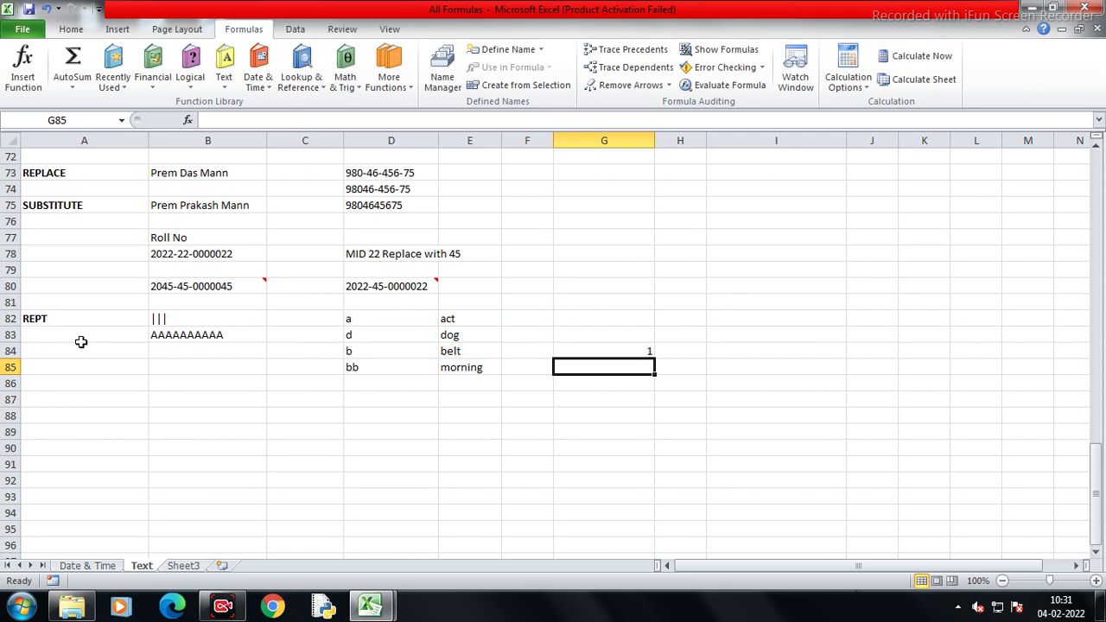
{"action": "key", "text": "Up"}
{"action": "key", "text": "Up"}
{"action": "key", "text": "Up"}
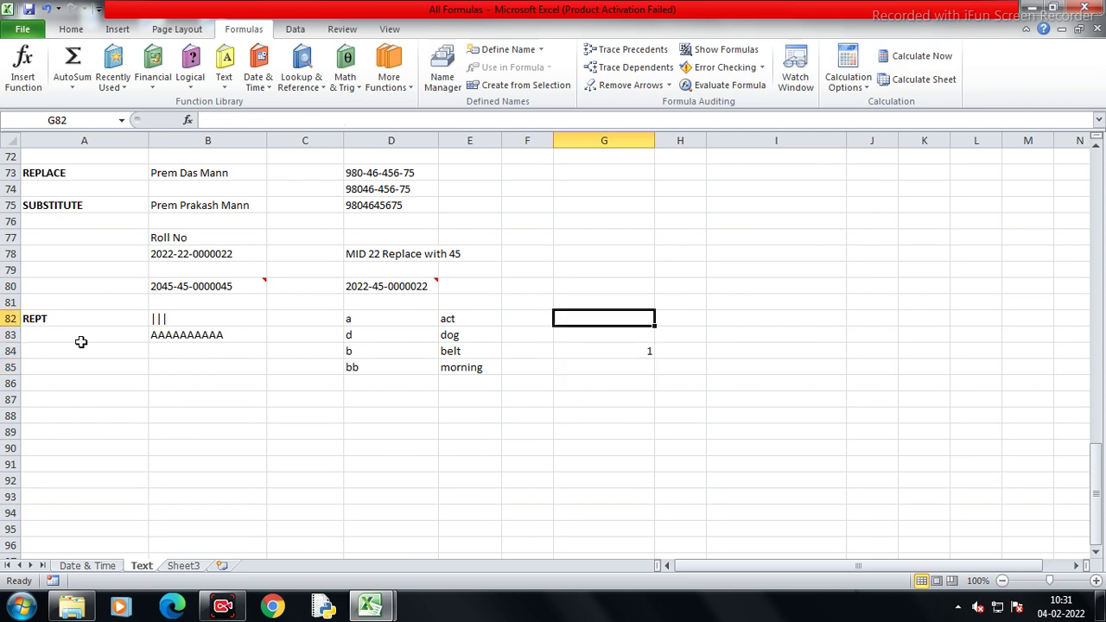
Label G82 '7 letters' and replace D83:D85 with monkey, donkey and banana
{"action": "type", "text": "7 letters"}
{"action": "key", "text": "Return"}
{"action": "key", "text": "Left"}
{"action": "key", "text": "Left"}
{"action": "key", "text": "Left"}
{"action": "key", "text": "Left"}
{"action": "key", "text": "Right"}
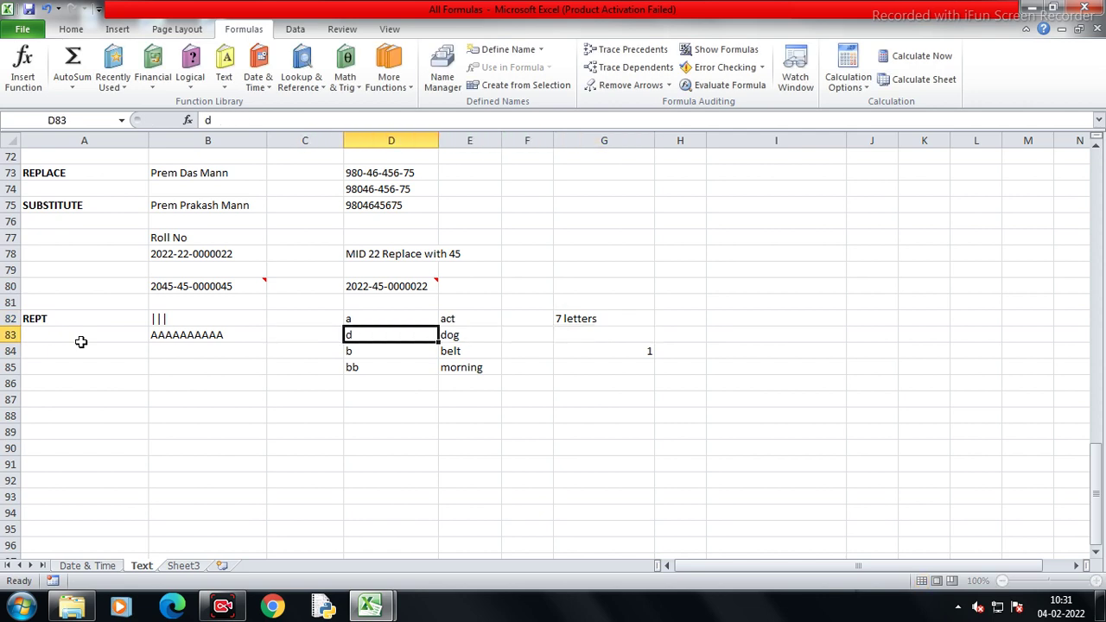
{"action": "type", "text": "monkey"}
{"action": "key", "text": "Return"}
{"action": "type", "text": "donkey"}
{"action": "key", "text": "Return"}
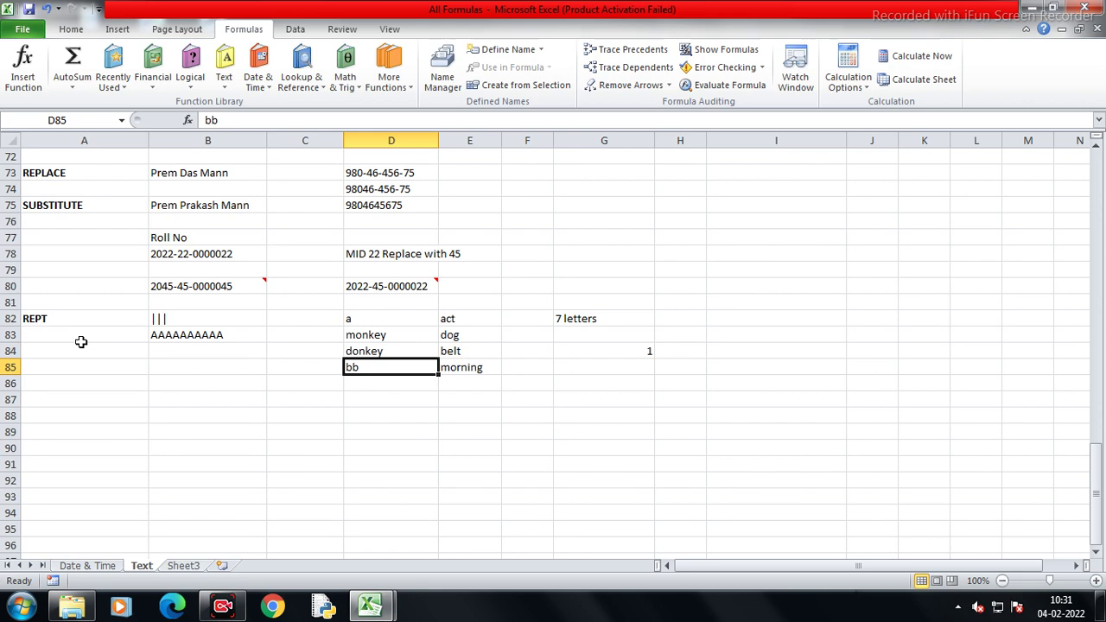
{"action": "type", "text": "banana"}
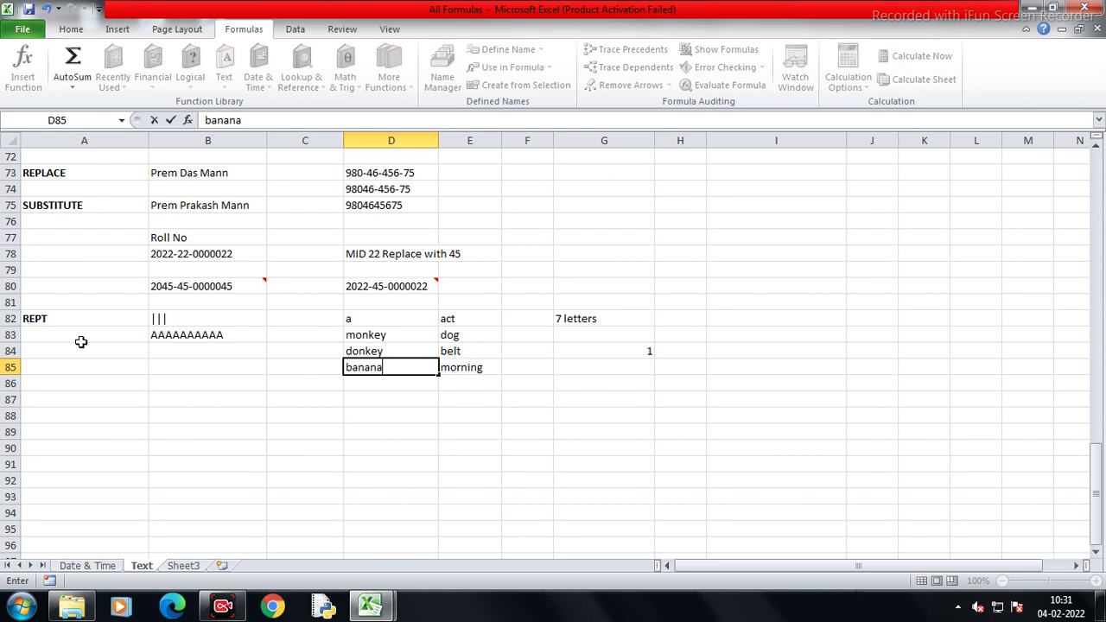
{"action": "key", "text": "Return"}
Change the G82 label to '6 letters', clear G84 and enter 6 in G83
{"action": "key", "text": "Right"}
{"action": "key", "text": "Right"}
{"action": "key", "text": "Right"}
{"action": "key", "text": "Up"}
{"action": "key", "text": "Up"}
{"action": "key", "text": "Up"}
{"action": "key", "text": "Up"}
{"action": "key", "text": "F2"}
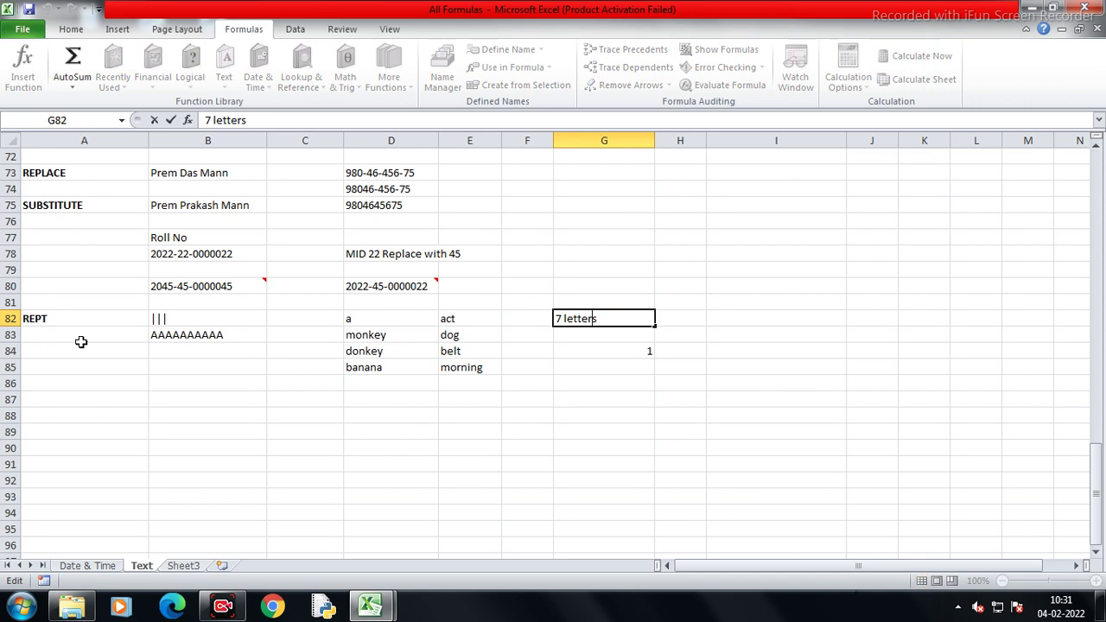
{"action": "key", "text": "BackSpace"}
{"action": "key", "text": "BackSpace"}
{"action": "type", "text": "6"}
{"action": "key", "text": "Return"}
{"action": "key", "text": "Down"}
{"action": "key", "text": "Delete"}
{"action": "type", "text": "="}
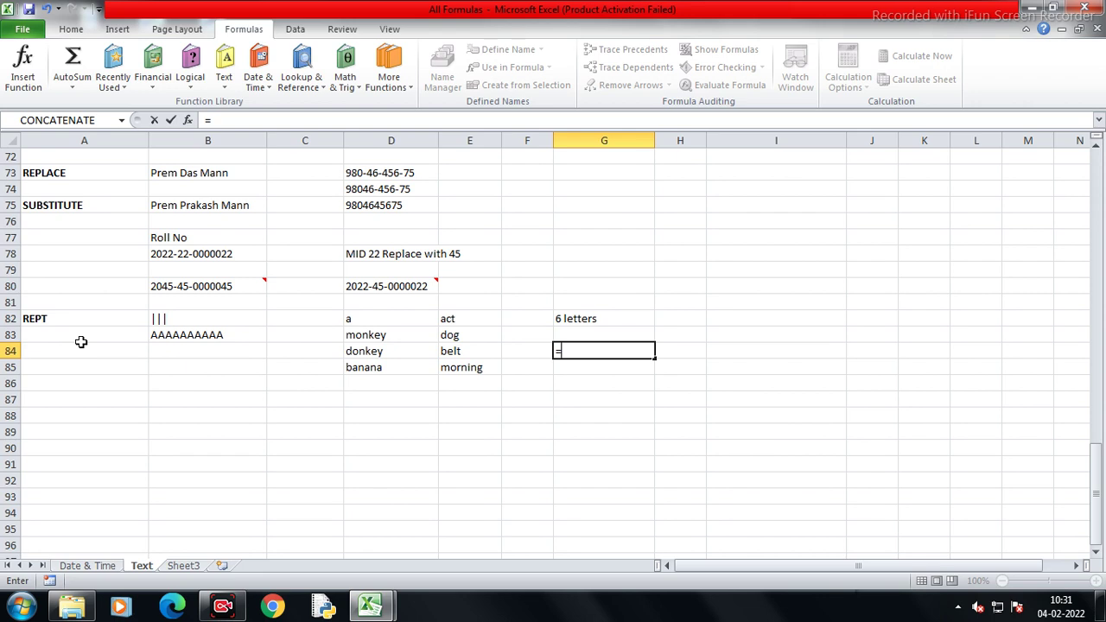
{"action": "key", "text": "Escape"}
{"action": "key", "text": "Up"}
{"action": "type", "text": "6"}
{"action": "key", "text": "Return"}
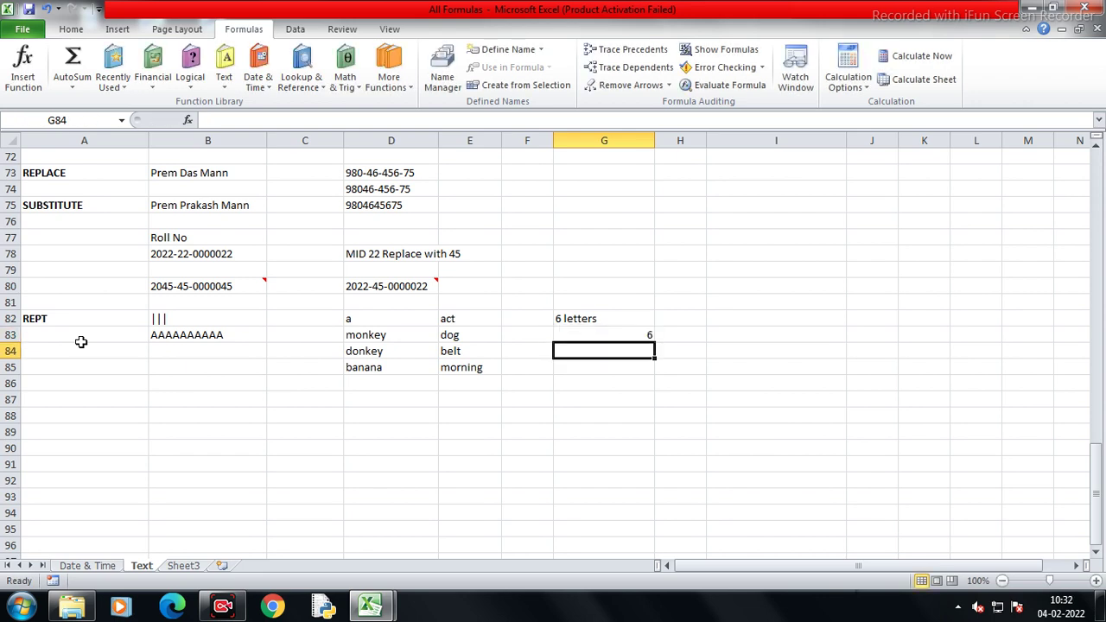
In G84 enter =REPT("?",G83) to build the six-character pattern
{"action": "type", "text": "=rep"}
{"action": "key", "text": "Down"}
{"action": "key", "text": "Tab"}
{"action": "type", "text": "\"?\","}
{"action": "key", "text": "Up"}
{"action": "key", "text": "Return"}
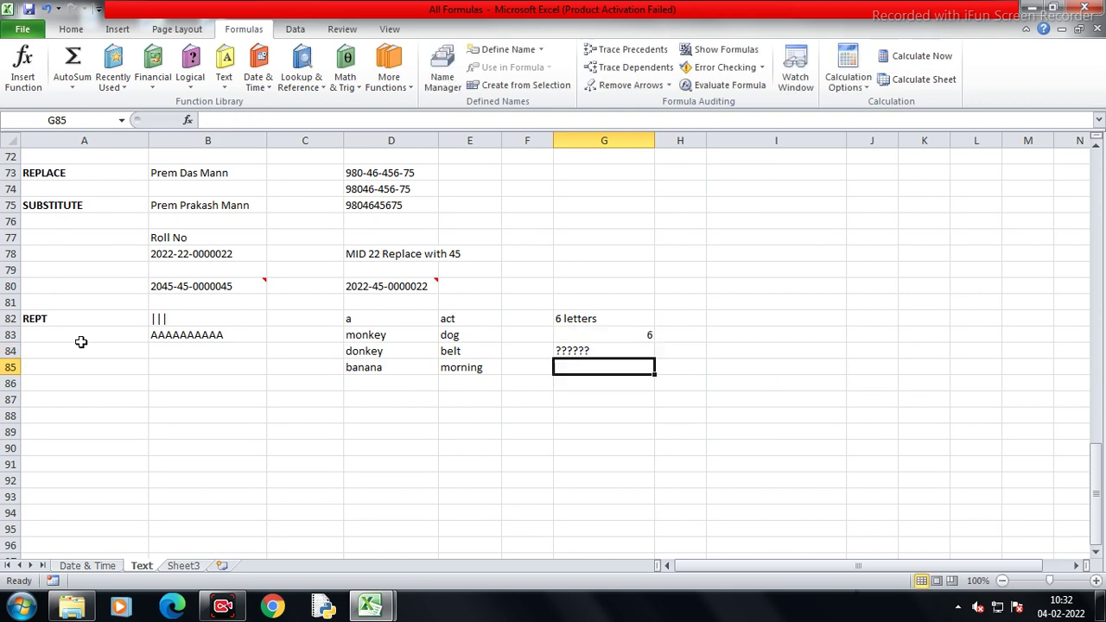
In G85 enter =COUNTIF(D82:E85,G84) to count the six-letter words
{"action": "type", "text": "="}
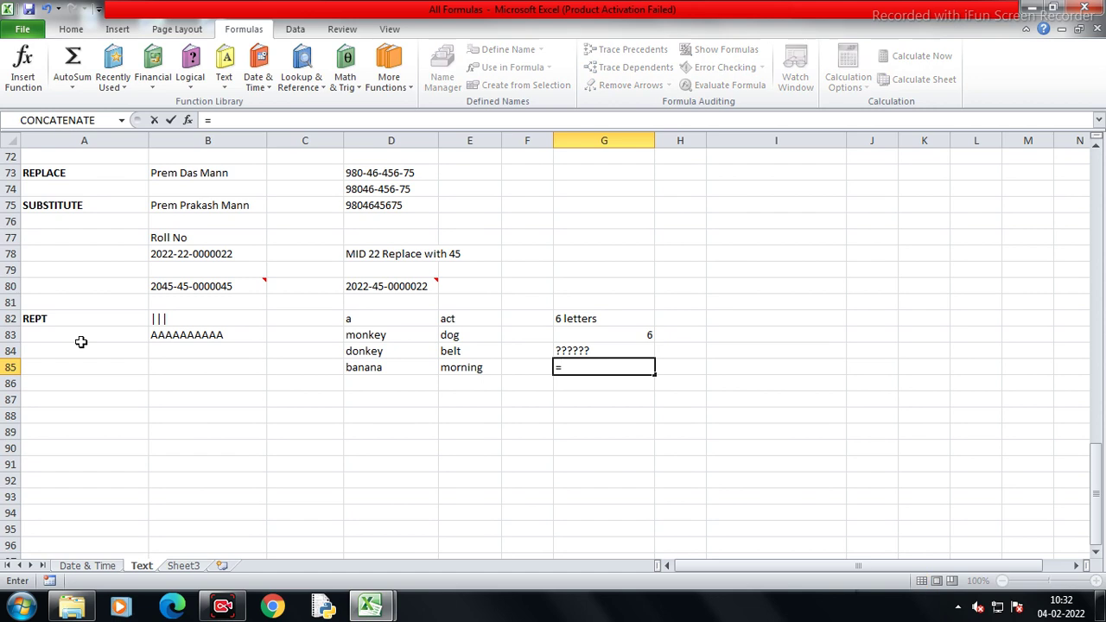
{"action": "type", "text": "coun"}
{"action": "key", "text": "Down"}
{"action": "key", "text": "Down"}
{"action": "key", "text": "Down"}
{"action": "key", "text": "Tab"}
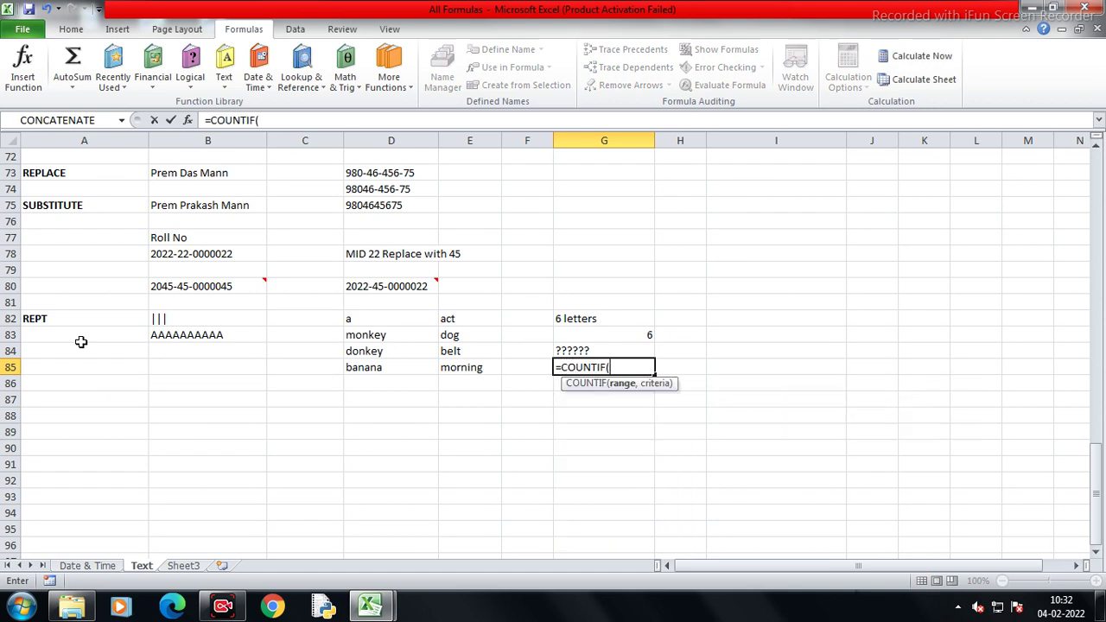
{"action": "key", "text": "Left"}
{"action": "key", "text": "Left"}
{"action": "key", "text": "shift+Left"}
{"action": "key", "text": "shift+Up"}
{"action": "key", "text": "shift+Up"}
{"action": "key", "text": "shift+Up"}
{"action": "type", "text": ","}
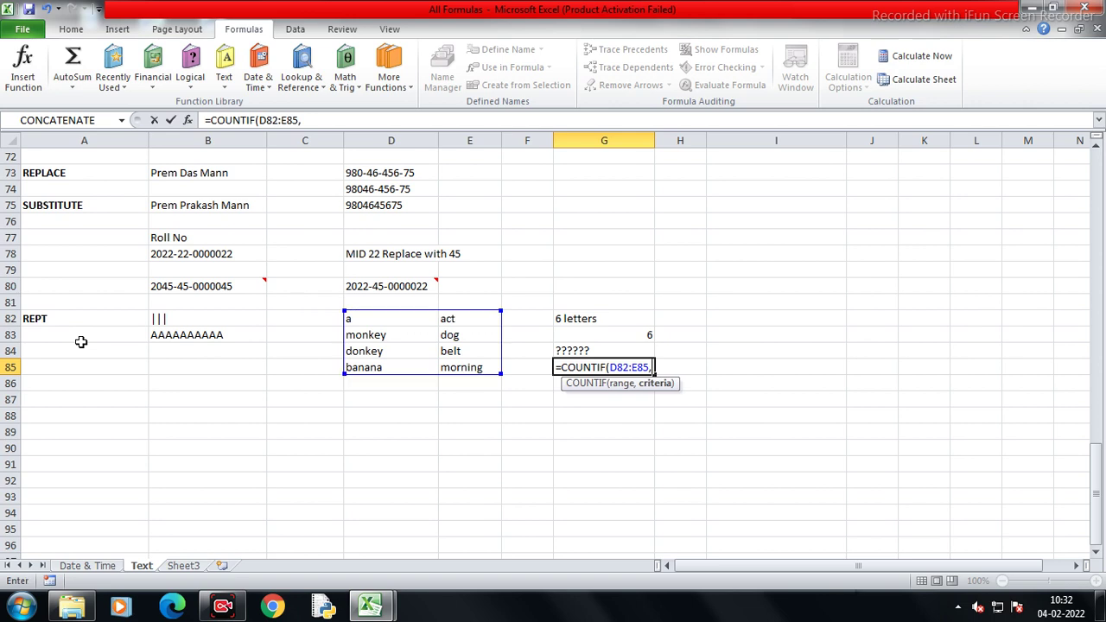
{"action": "key", "text": "Up"}
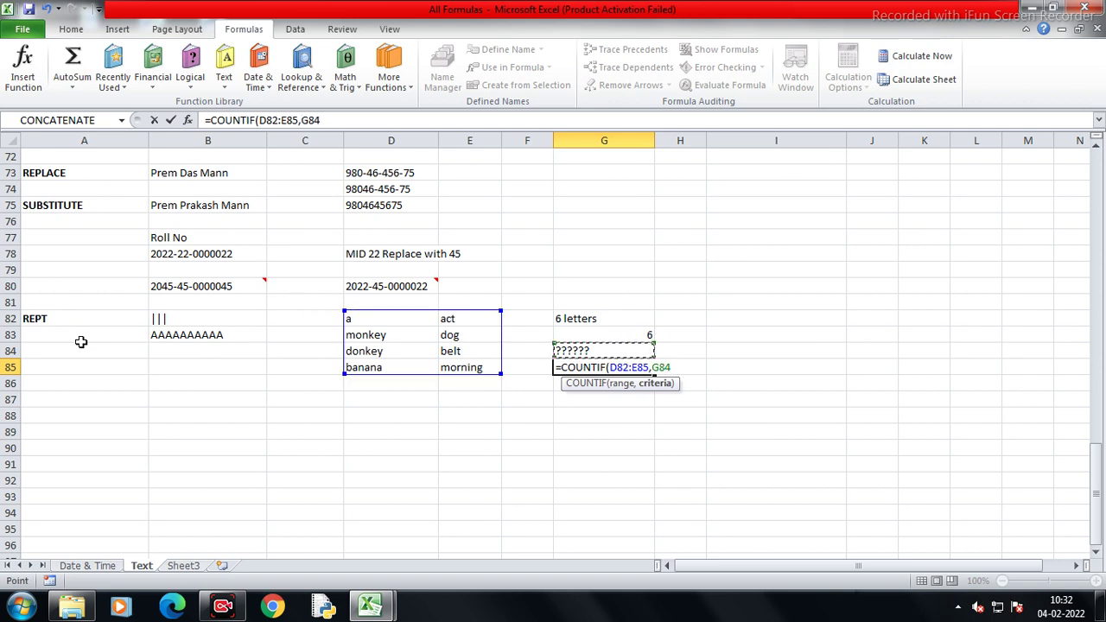
{"action": "key", "text": "Return"}
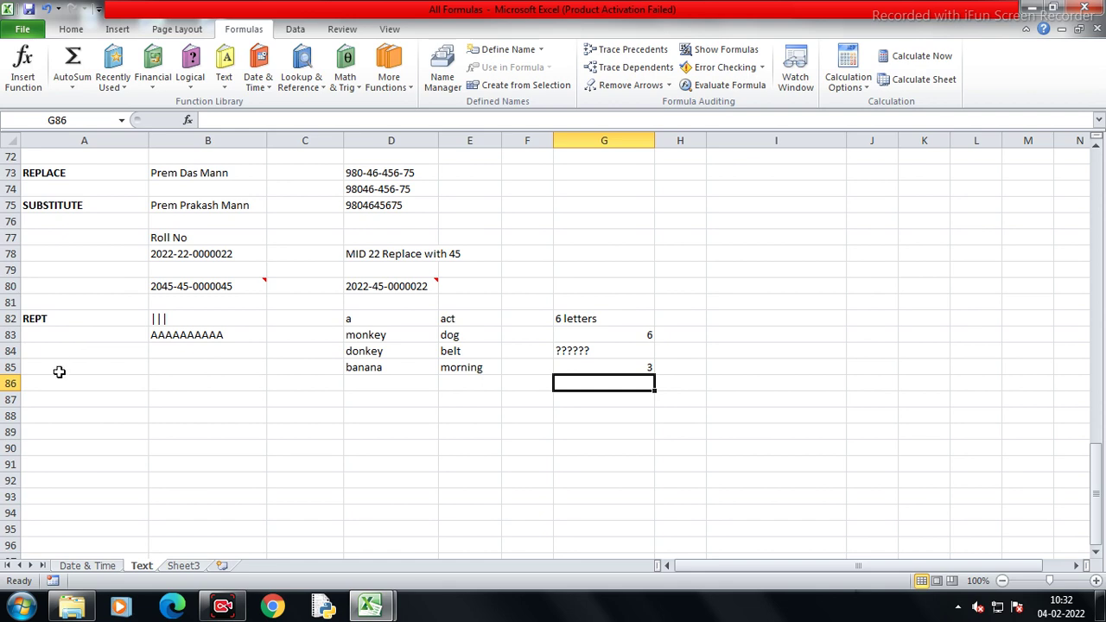
Replace the word act in E82 with knowledge
{"action": "left_click", "coordinate": [453, 319]}
{"action": "type", "text": "k"}
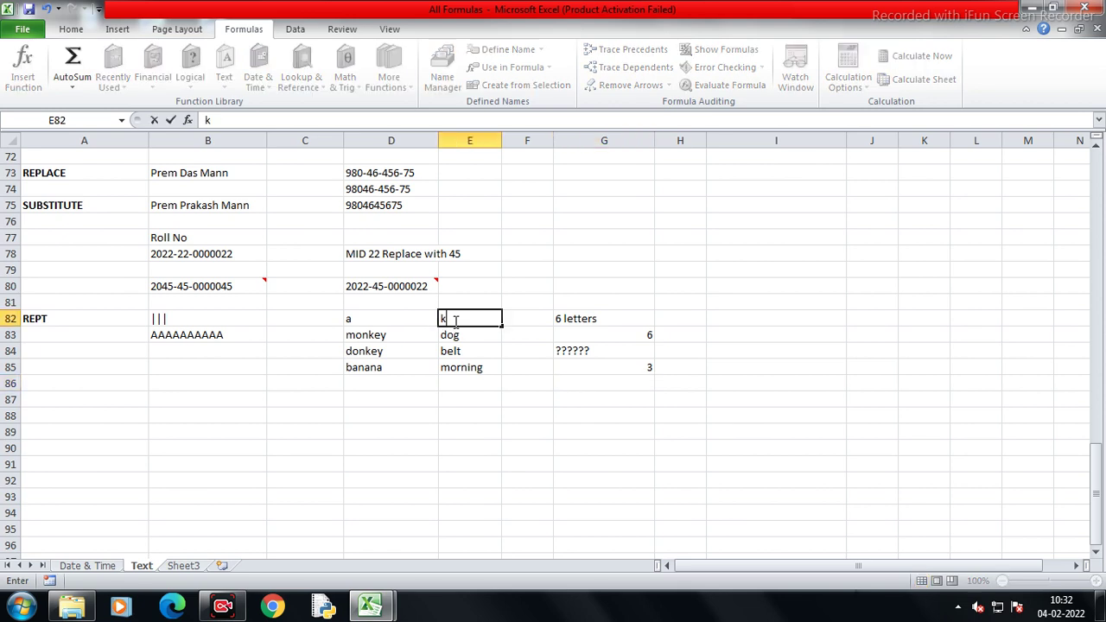
{"action": "type", "text": "nowleg"}
{"action": "key", "text": "BackSpace"}
{"action": "type", "text": "dge"}
{"action": "key", "text": "Return"}
Enter =LEN(E82) in E81 so it shows the length 9
{"action": "left_click", "coordinate": [454, 322]}
{"action": "key", "text": "Right"}
{"action": "left_click", "coordinate": [480, 304]}
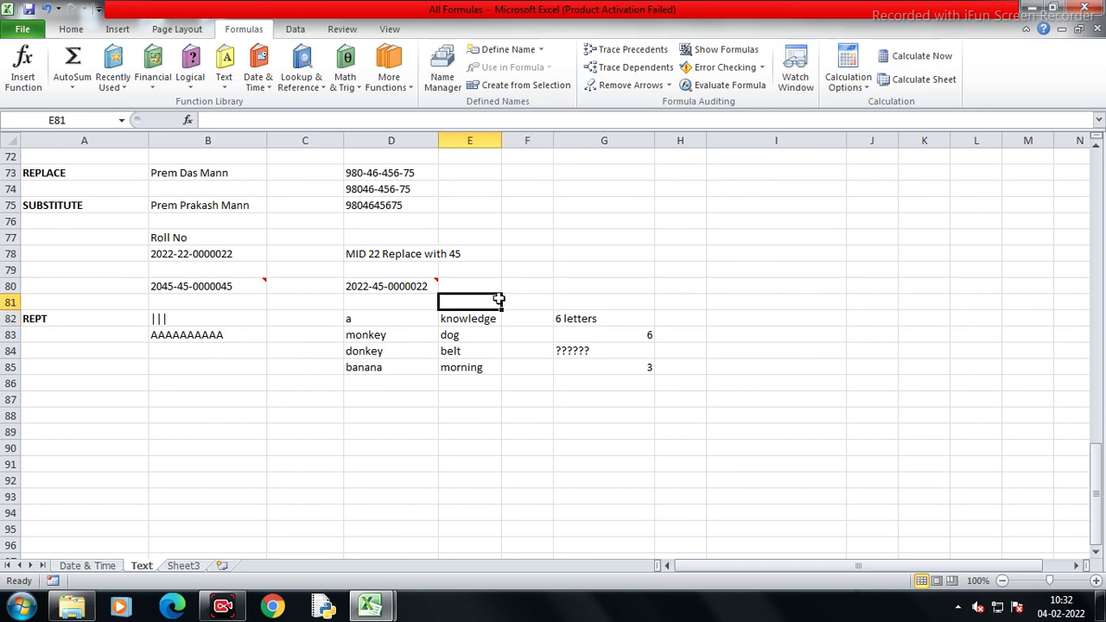
{"action": "type", "text": "=le"}
{"action": "key", "text": "Tab"}
{"action": "left_click", "coordinate": [441, 321]}
{"action": "type", "text": ")"}
{"action": "key", "text": "Return"}
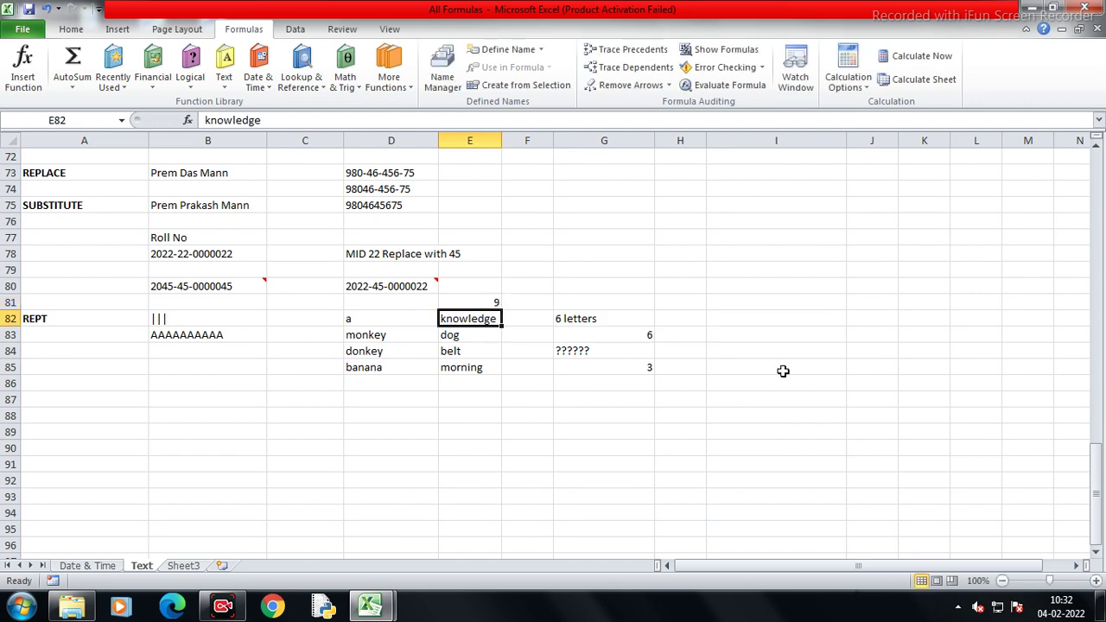
Change the letter count in G83 to 9 so G85's count of 9-letter words becomes 1
{"action": "left_click", "coordinate": [592, 345]}
{"action": "left_click", "coordinate": [611, 337]}
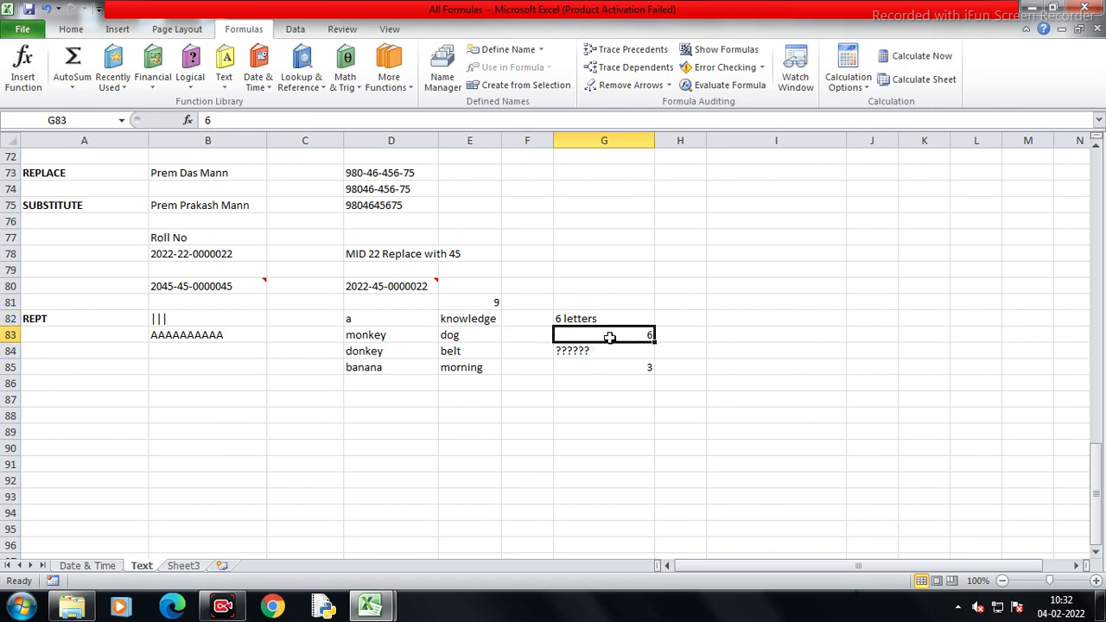
{"action": "type", "text": "9"}
{"action": "key", "text": "Return"}
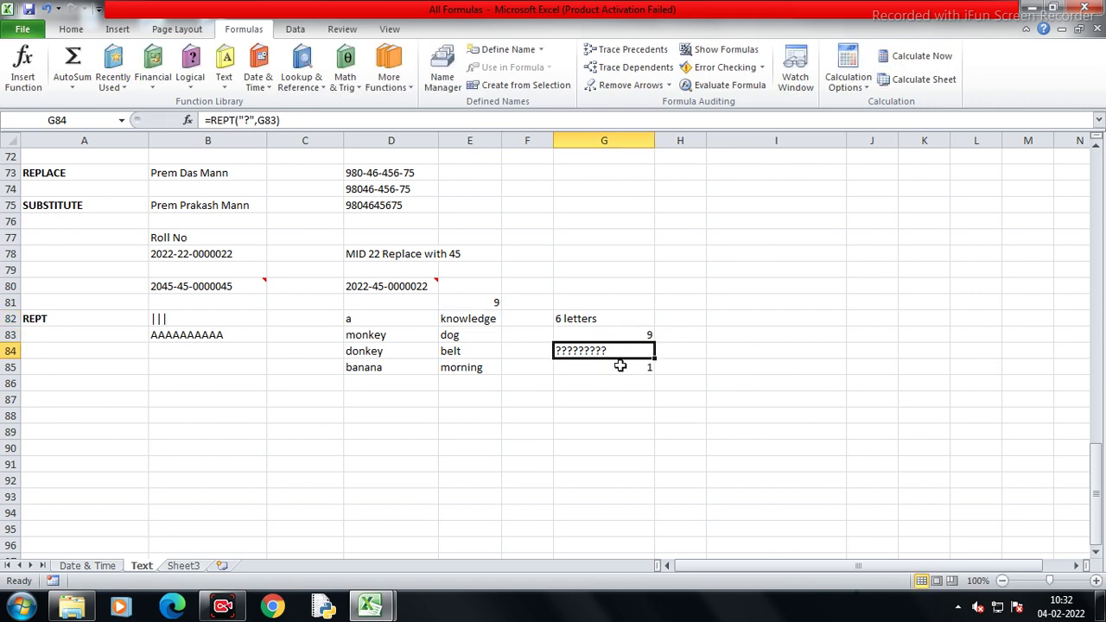
{"action": "left_click", "coordinate": [620, 368]}
{"action": "left_click", "coordinate": [469, 320]}
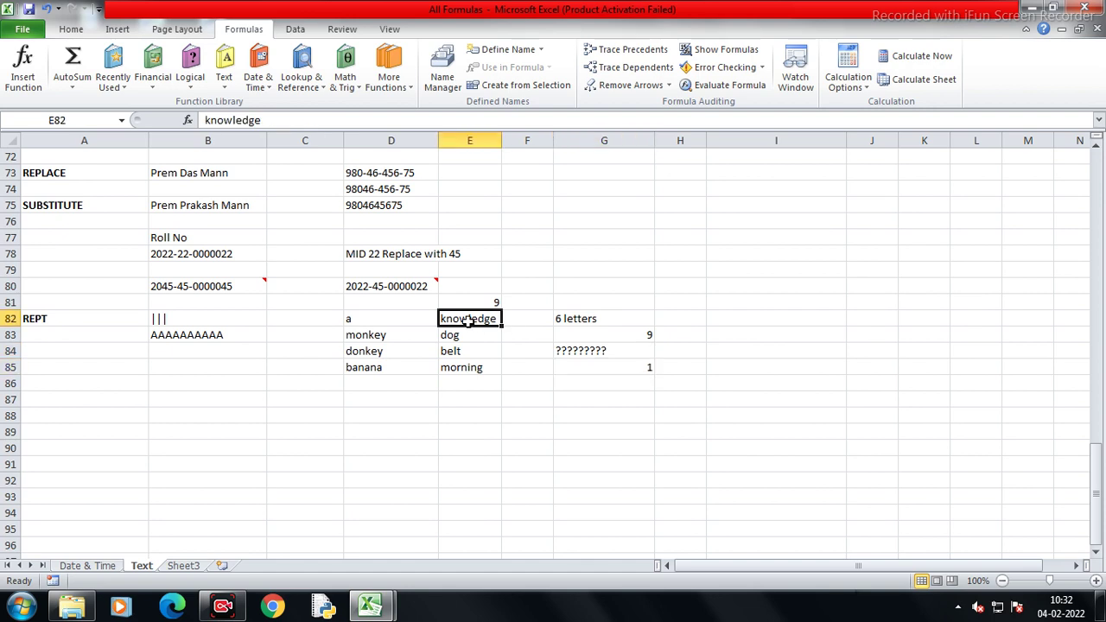
{"action": "left_click", "coordinate": [474, 303]}
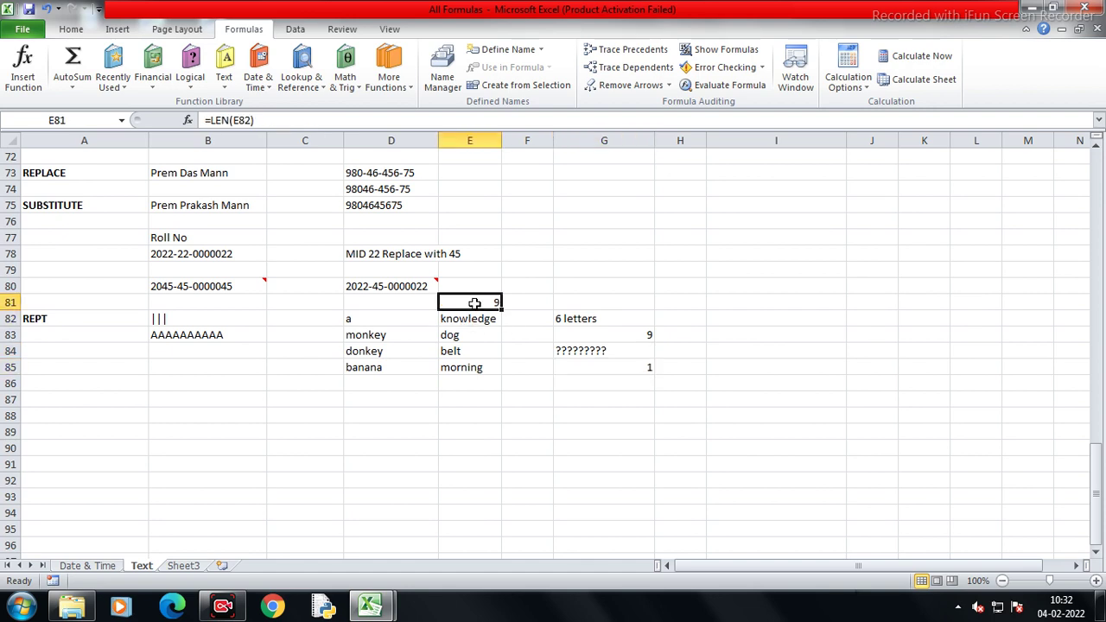
{"action": "left_click", "coordinate": [55, 417]}
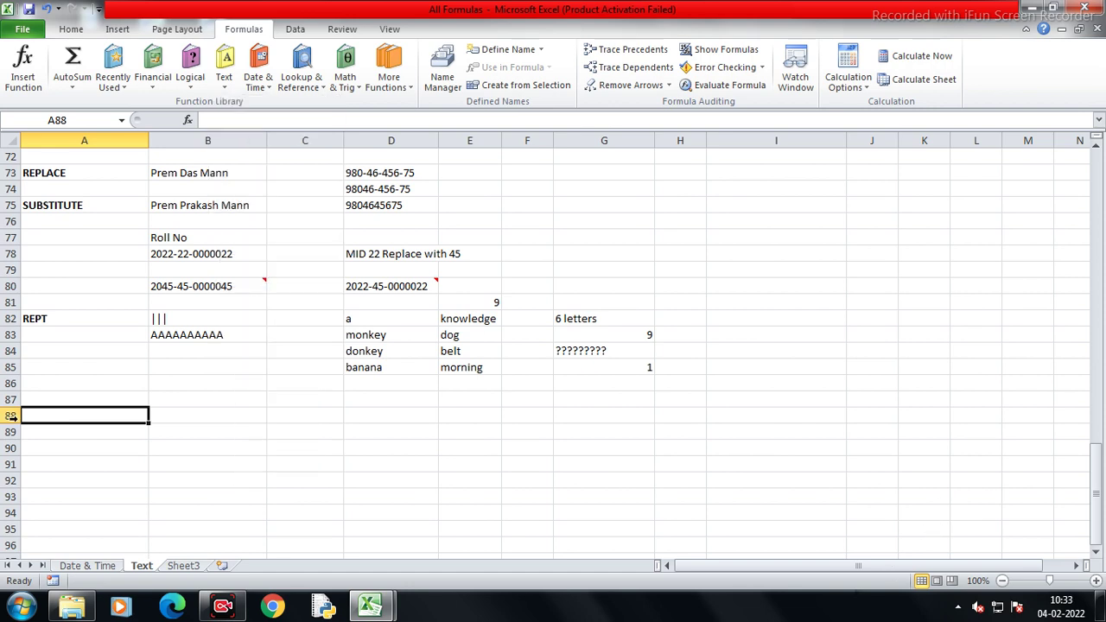
Add the T heading in A88, then a sample name, 56 and 67.456 in B88:B90
{"action": "type", "text": "T"}
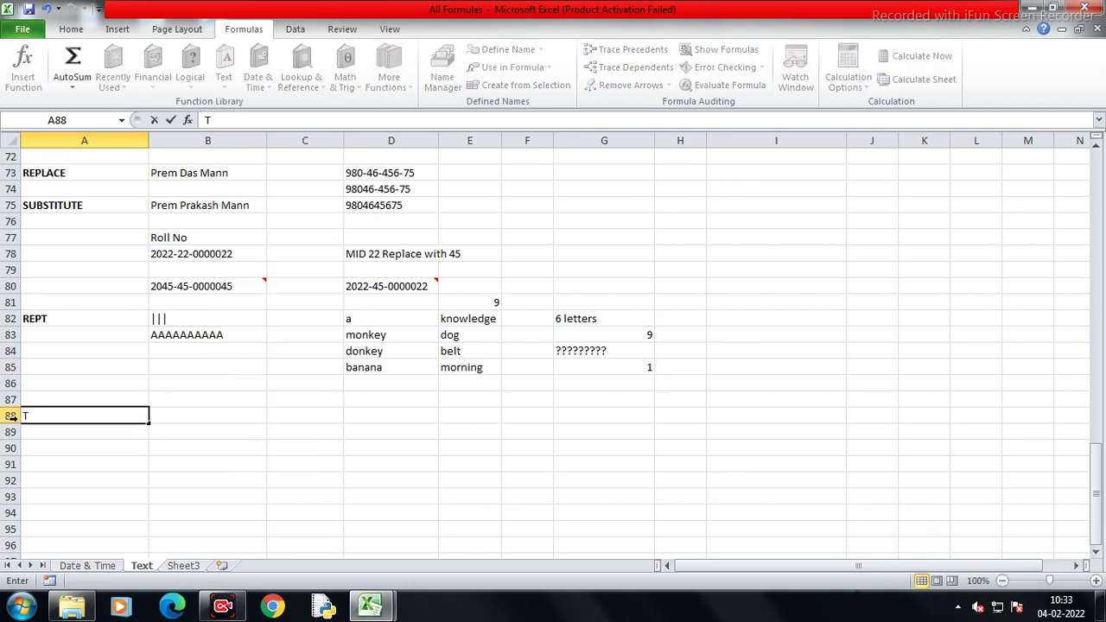
{"action": "key", "text": "Tab"}
{"action": "type", "text": "=t"}
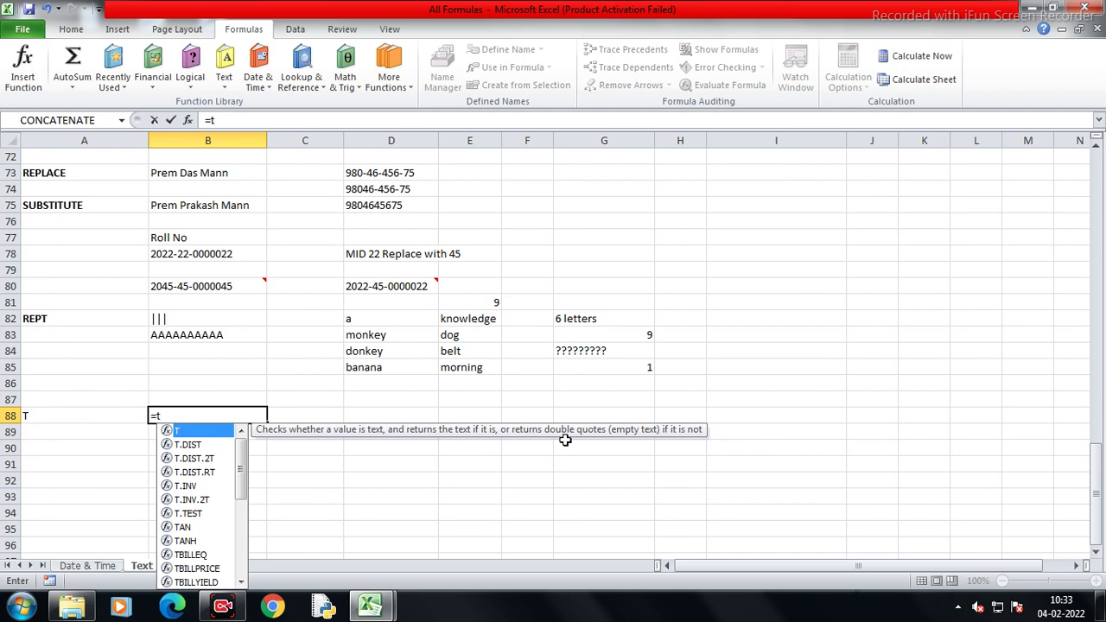
{"action": "key", "text": "Escape"}
{"action": "key", "text": "Escape"}
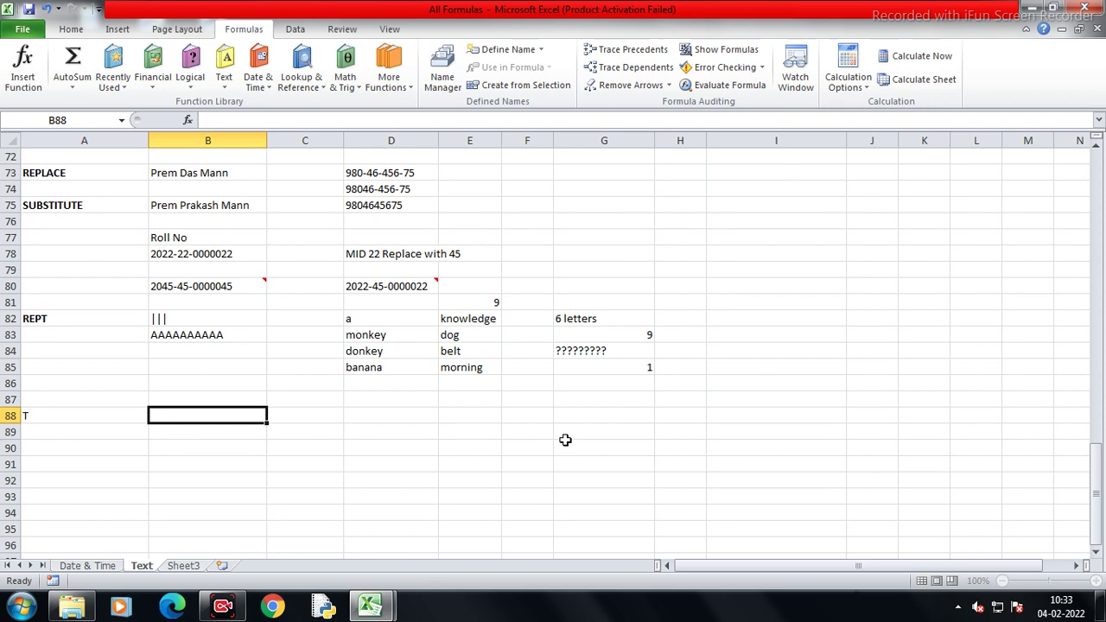
{"action": "type", "text": "Yash"}
{"action": "key", "text": "Return"}
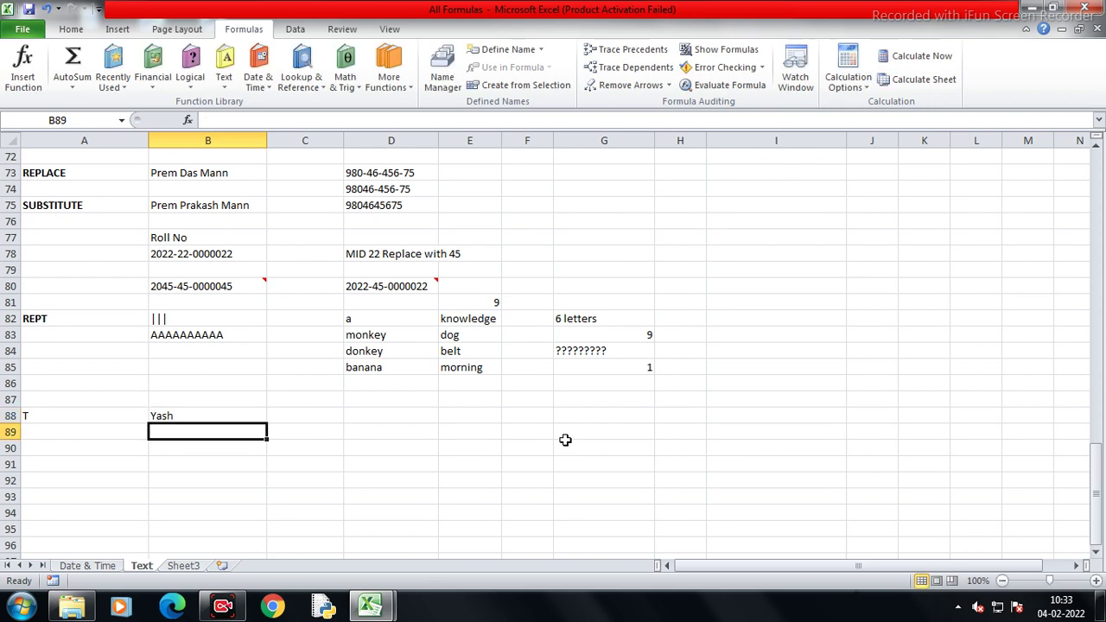
{"action": "type", "text": "56"}
{"action": "key", "text": "Return"}
{"action": "type", "text": "67.456"}
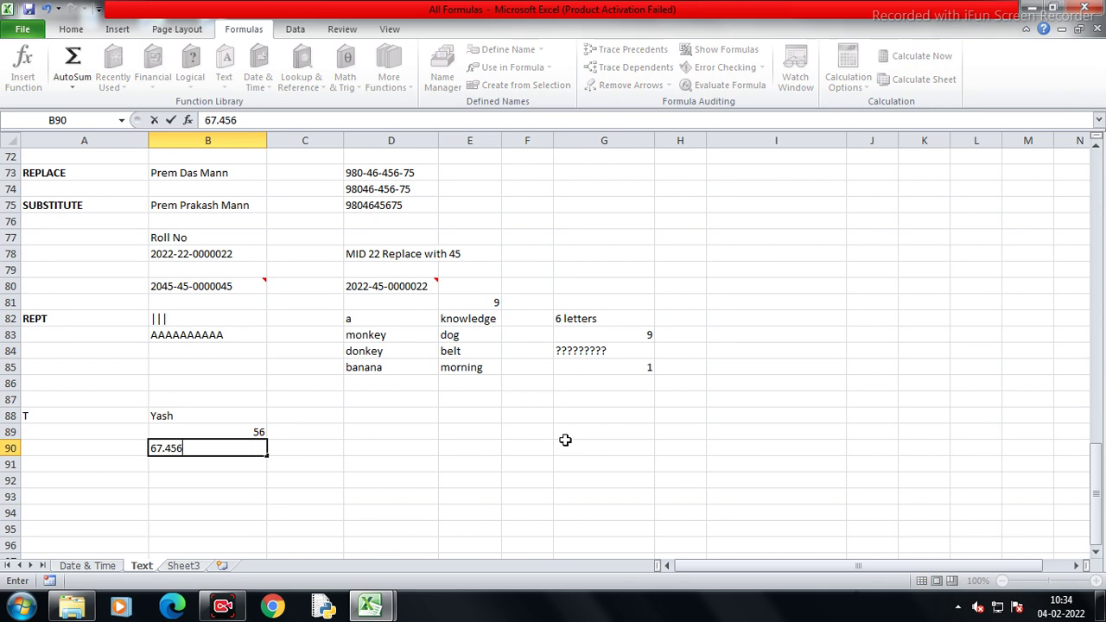
{"action": "key", "text": "Return"}
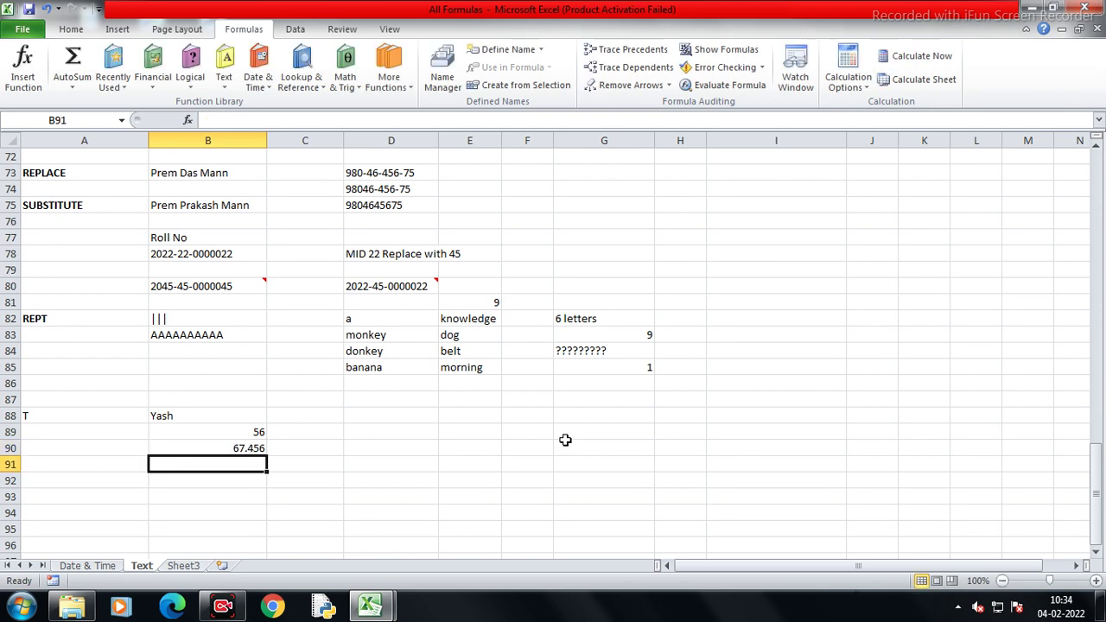
Enter =IF(B90=50,"hello","") in B91 and the date 1-1-2019 in B92
{"action": "type", "text": "=if("}
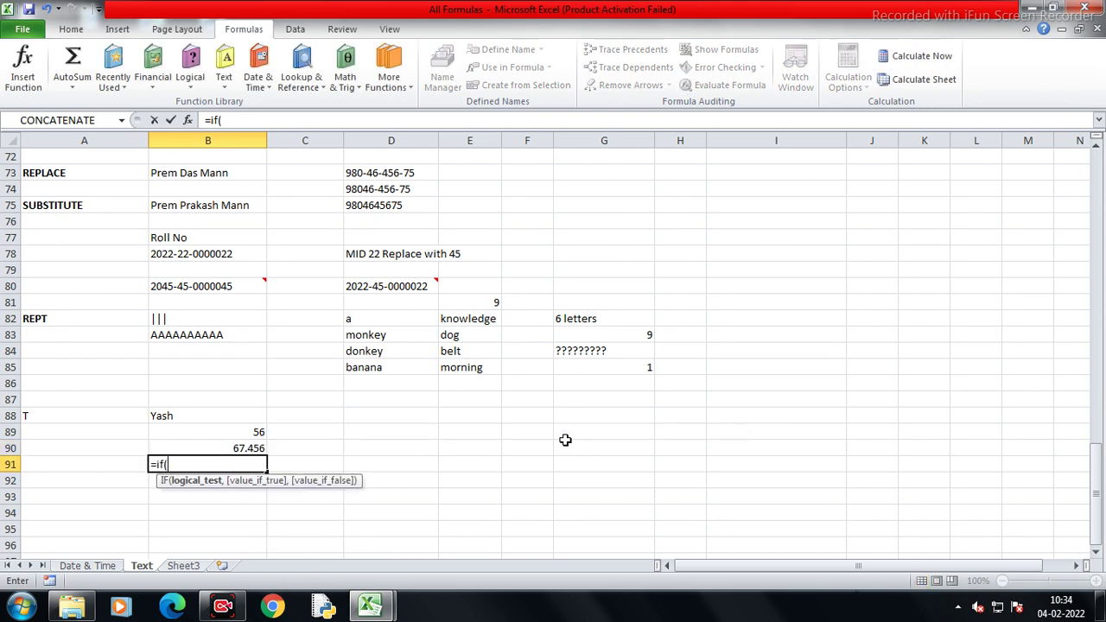
{"action": "key", "text": "Up"}
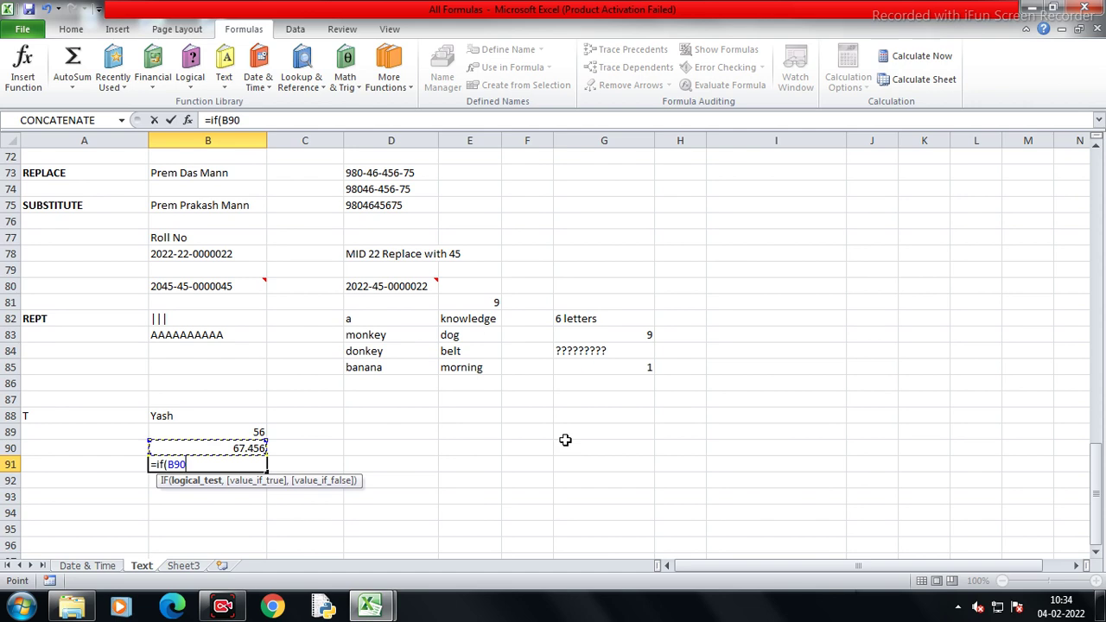
{"action": "type", "text": "=50,\"he"}
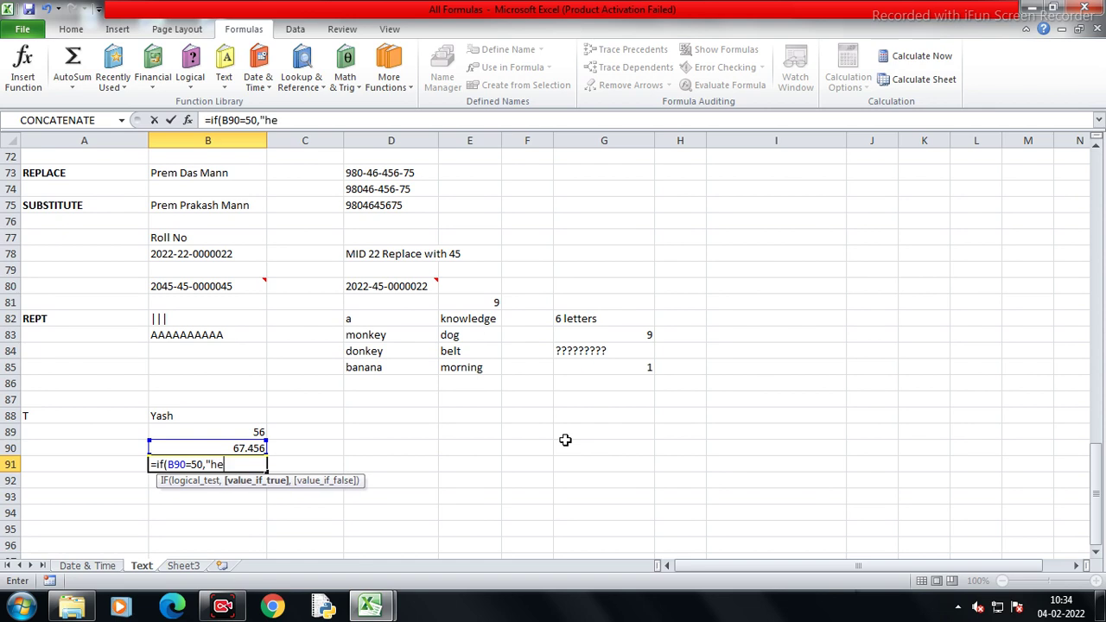
{"action": "type", "text": "llo"}
{"action": "key", "text": "BackSpace"}
{"action": "key", "text": "BackSpace"}
{"action": "type", "text": "lo\",\"\")"}
{"action": "key", "text": "Return"}
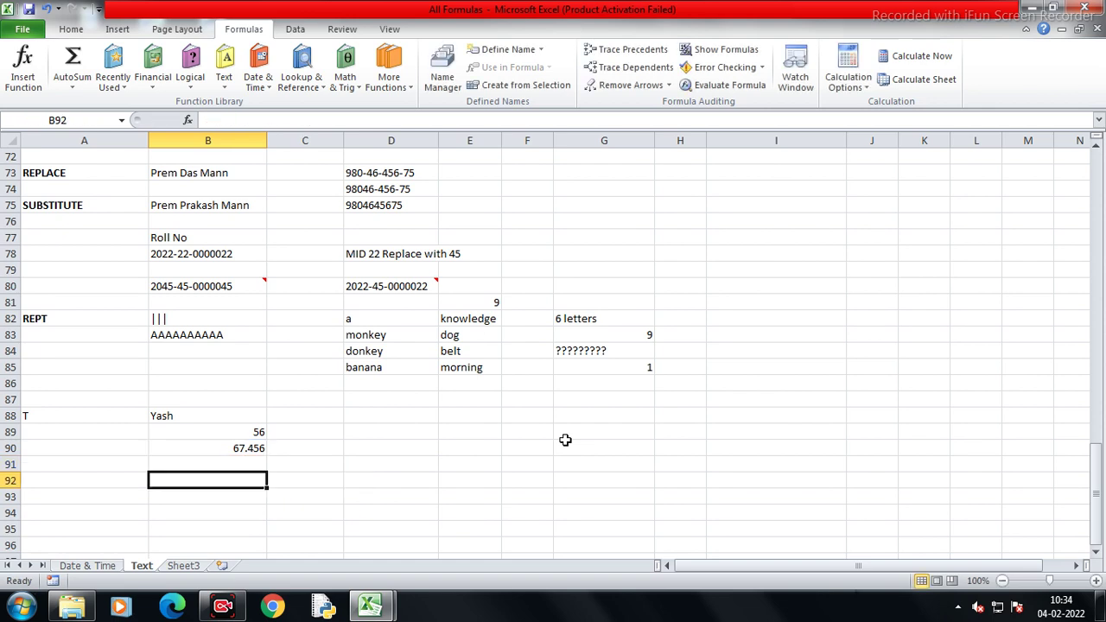
{"action": "key", "text": "Up"}
{"action": "key", "text": "Down"}
{"action": "type", "text": "1-1-2019"}
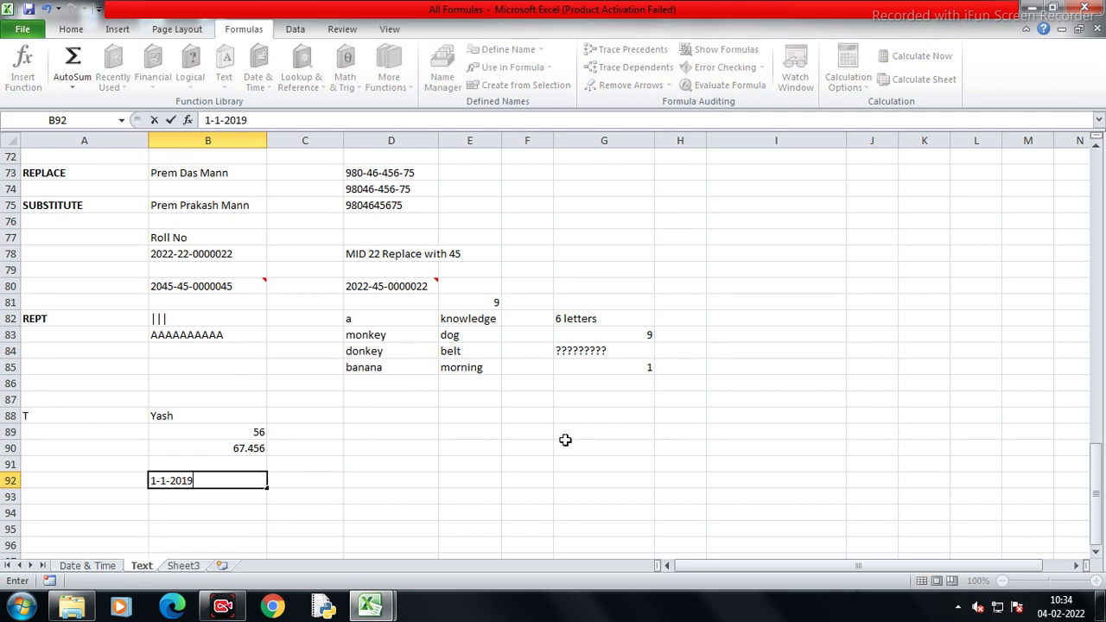
{"action": "key", "text": "Return"}
Label C88 and C89 as Text and number
{"action": "key", "text": "Up"}
{"action": "key", "text": "Right"}
{"action": "key", "text": "Right"}
{"action": "key", "text": "Up"}
{"action": "key", "text": "Up"}
{"action": "key", "text": "Up"}
{"action": "key", "text": "Left"}
{"action": "key", "text": "Up"}
{"action": "type", "text": "Text"}
{"action": "key", "text": "Return"}
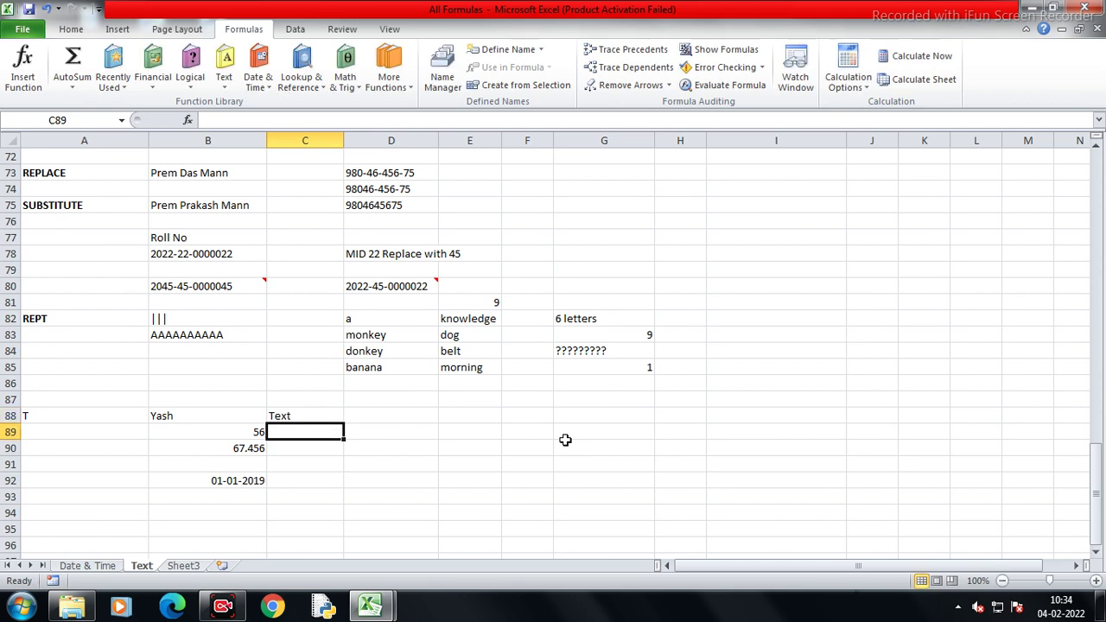
{"action": "type", "text": "number"}
{"action": "key", "text": "Return"}
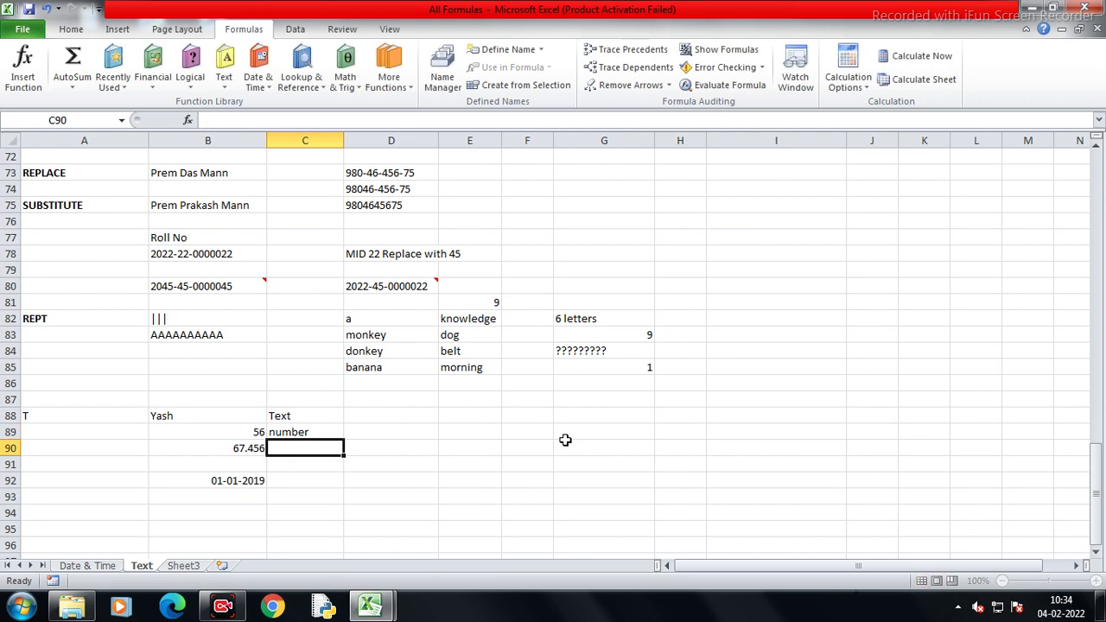
Label C90:C92 as floating number, formula blank and date
{"action": "type", "text": "floating number"}
{"action": "key", "text": "Return"}
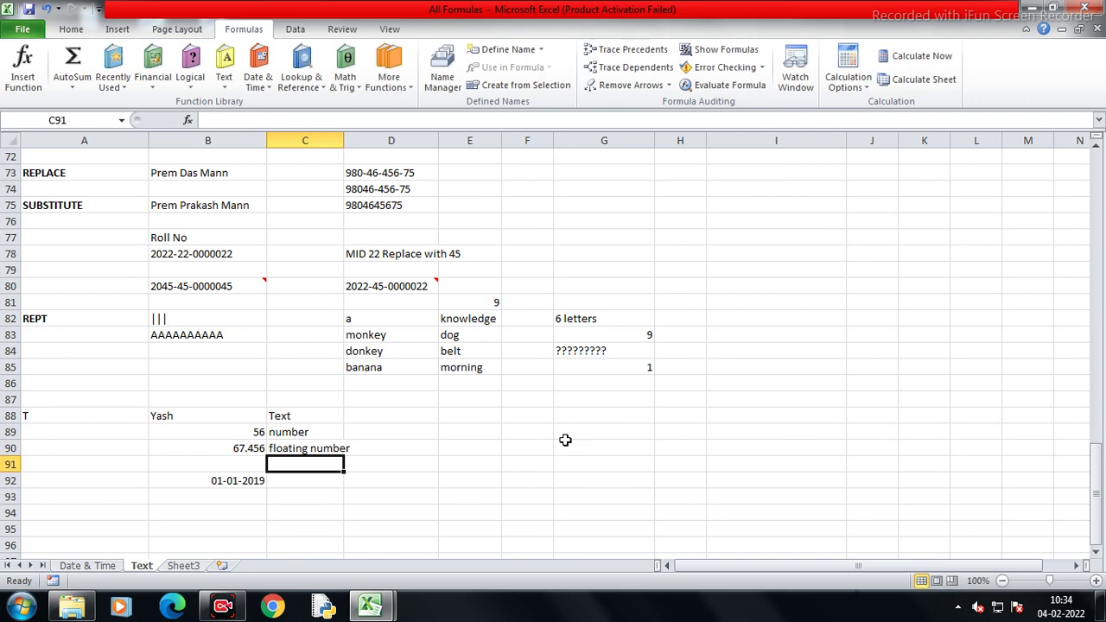
{"action": "type", "text": "formula n"}
{"action": "key", "text": "BackSpace"}
{"action": "type", "text": "blank"}
{"action": "key", "text": "Return"}
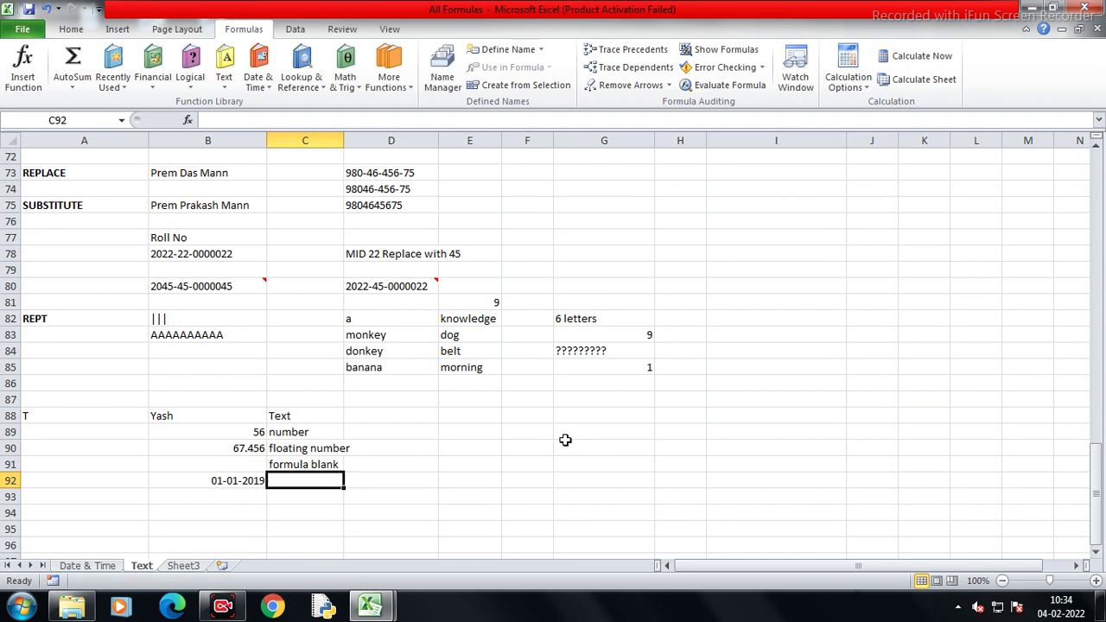
{"action": "type", "text": "date"}
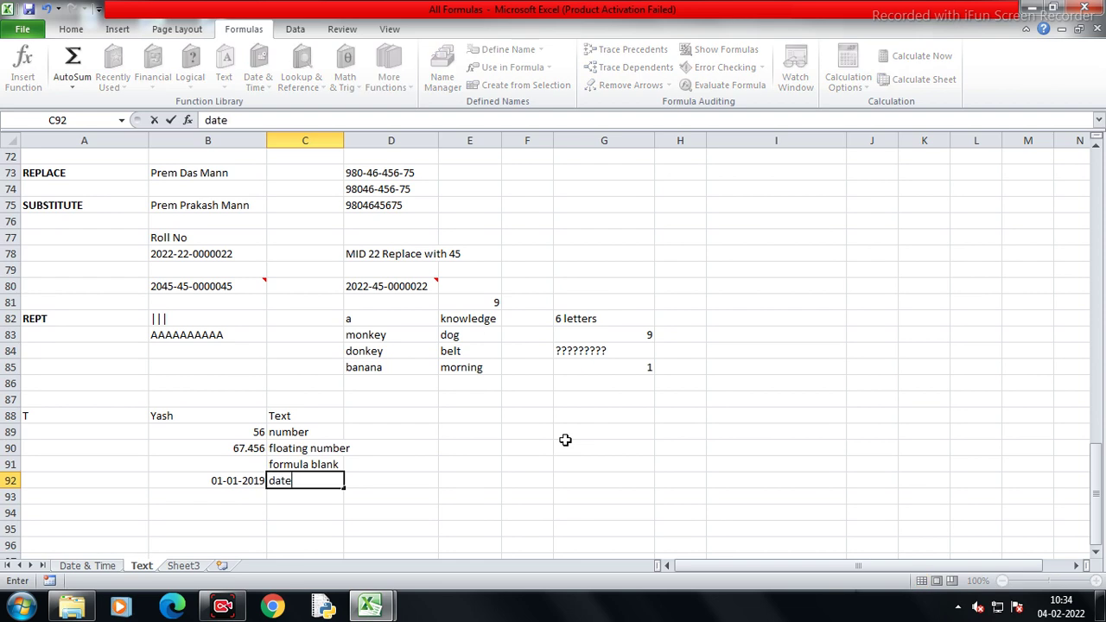
{"action": "key", "text": "Return"}
Enter the time 5:30 in B93 with the label time in C93
{"action": "type", "text": "5"}
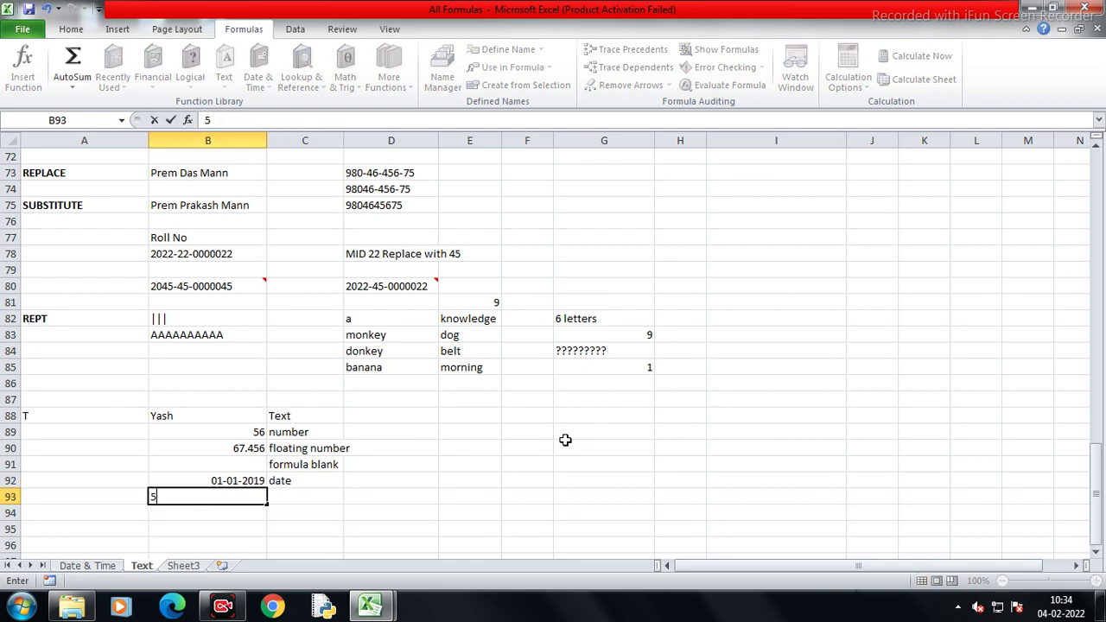
{"action": "type", "text": ":30"}
{"action": "key", "text": "Return"}
{"action": "key", "text": "Right"}
{"action": "key", "text": "Up"}
{"action": "type", "text": "time"}
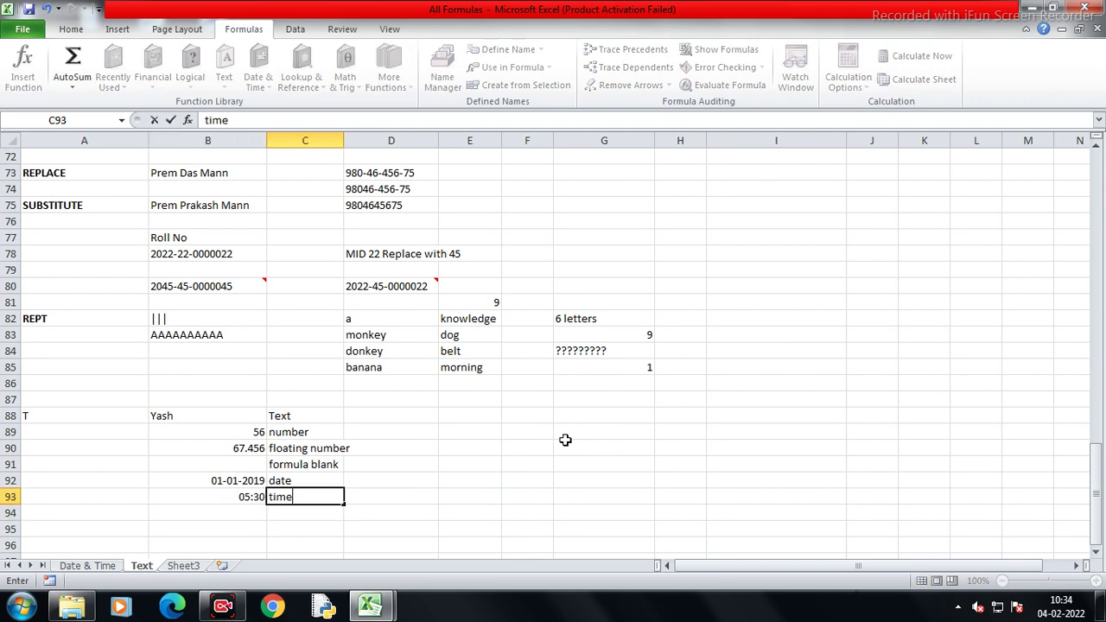
{"action": "key", "text": "Return"}
Begin a T formula in D88 that references B88
{"action": "key", "text": "Right"}
{"action": "key", "text": "Right"}
{"action": "key", "text": "Up"}
{"action": "key", "text": "Up"}
{"action": "key", "text": "Up"}
{"action": "key", "text": "Up"}
{"action": "key", "text": "Up"}
{"action": "type", "text": "=T("}
{"action": "key", "text": "Left"}
{"action": "key", "text": "Left"}
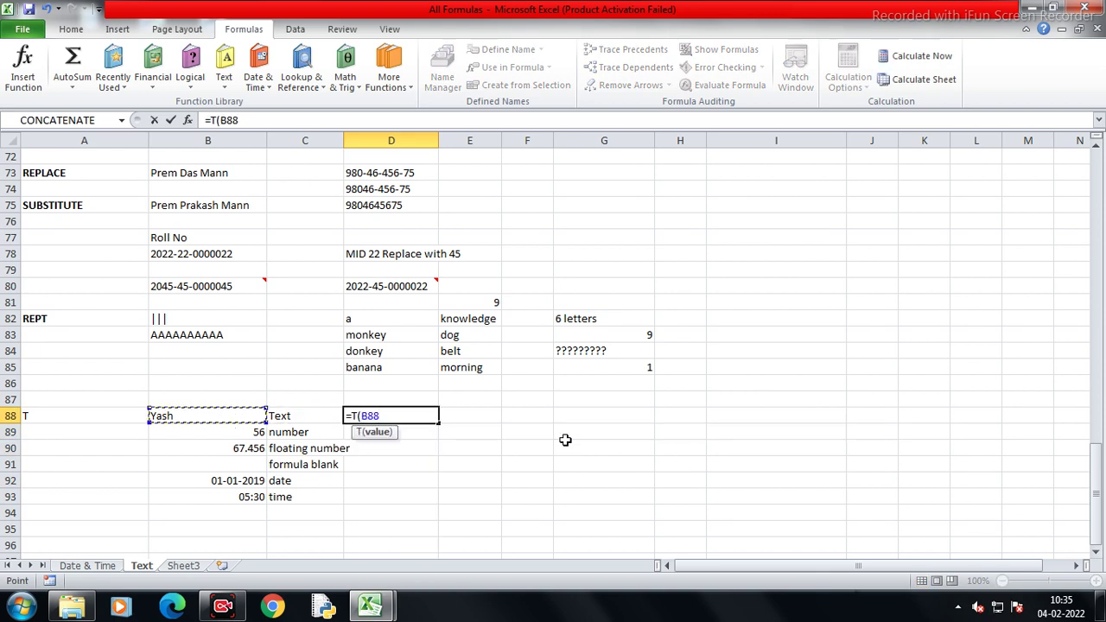
Commit =T(B88) in D88 and fill it down through D93
{"action": "key", "text": "Return"}
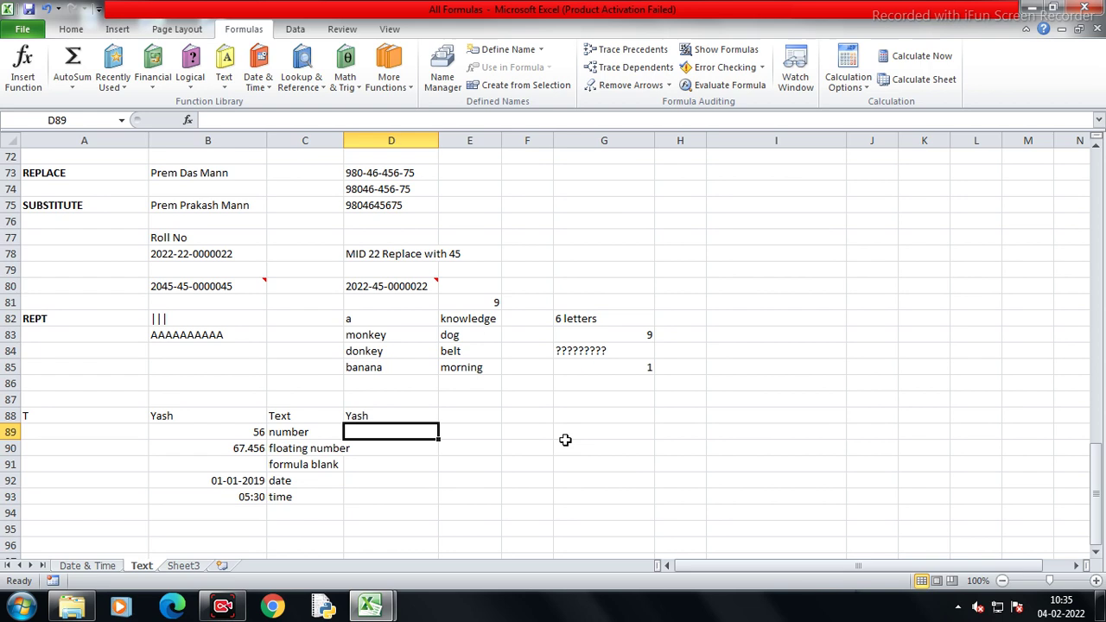
{"action": "key", "text": "Up"}
{"action": "key", "text": "shift+Down"}
{"action": "key", "text": "shift+Down"}
{"action": "key", "text": "shift+Down"}
{"action": "key", "text": "shift+Down"}
{"action": "key", "text": "shift+Down"}
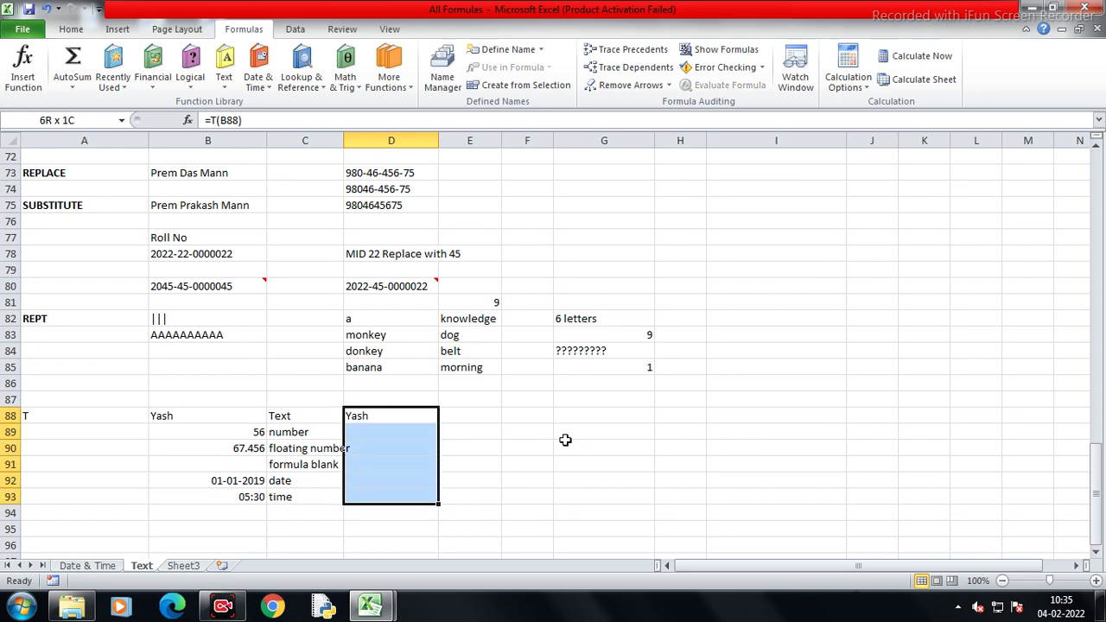
{"action": "key", "text": "Down"}
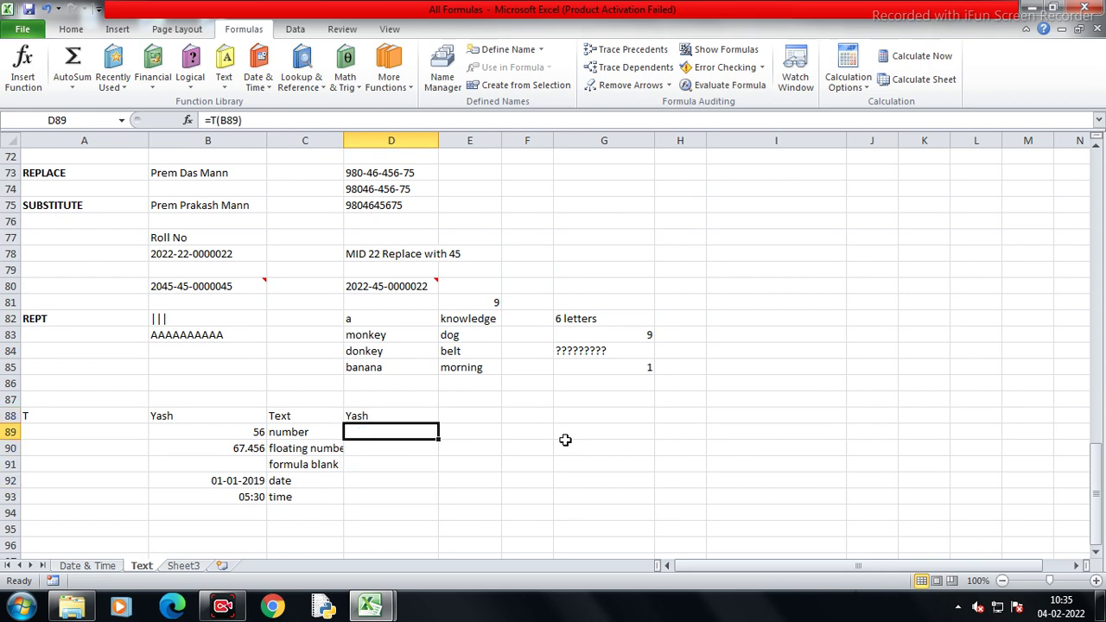
{"action": "key", "text": "F2"}
{"action": "key", "text": "Return"}
{"action": "key", "text": "F2"}
{"action": "key", "text": "Return"}
{"action": "key", "text": "F2"}
{"action": "key", "text": "Return"}
{"action": "key", "text": "F2"}
{"action": "key", "text": "Return"}
{"action": "key", "text": "F2"}
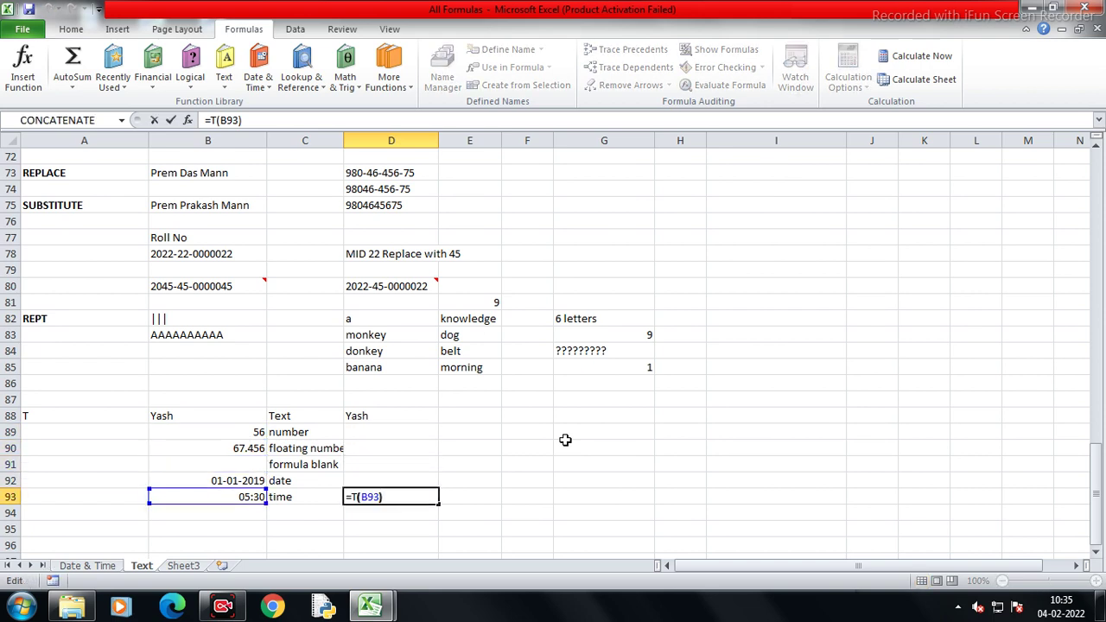
{"action": "key", "text": "Return"}
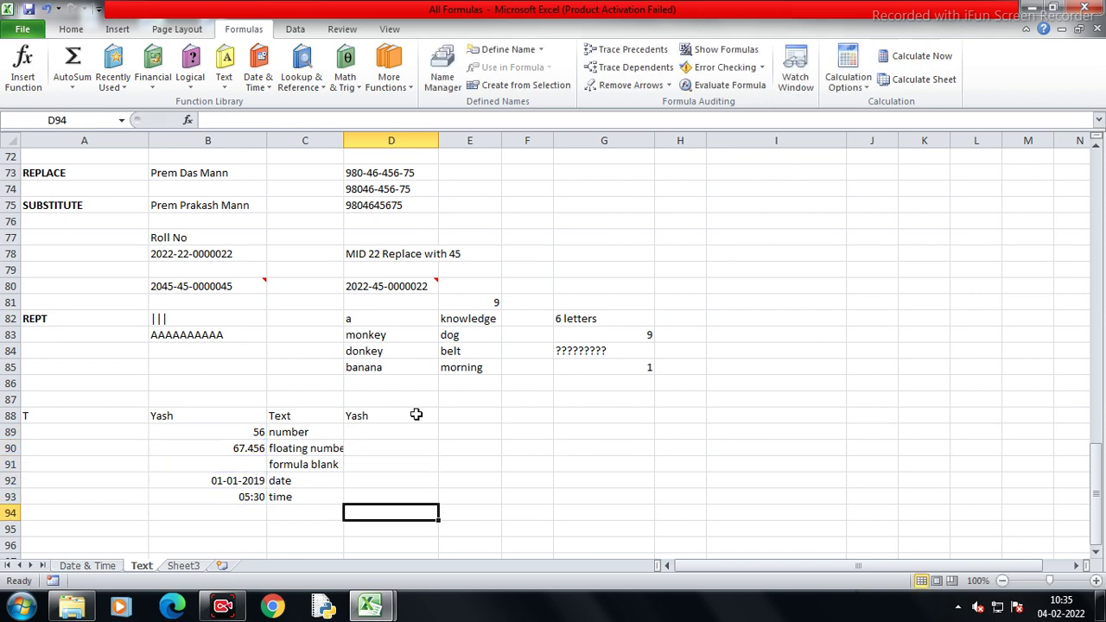
Add a D88 comment reading 'T formula return only Text / else / return blank'
{"action": "right_click", "coordinate": [421, 416]}
{"action": "left_click", "coordinate": [474, 329]}
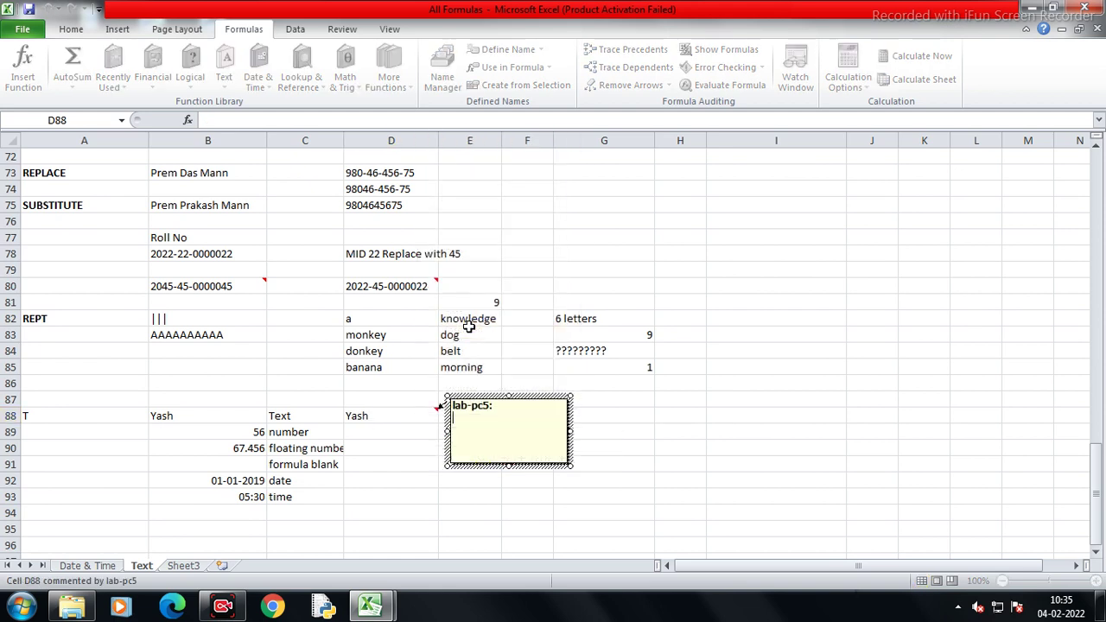
{"action": "key", "text": "BackSpace"}
{"action": "key", "text": "BackSpace"}
{"action": "key", "text": "BackSpace"}
{"action": "type", "text": "T formula return only Text"}
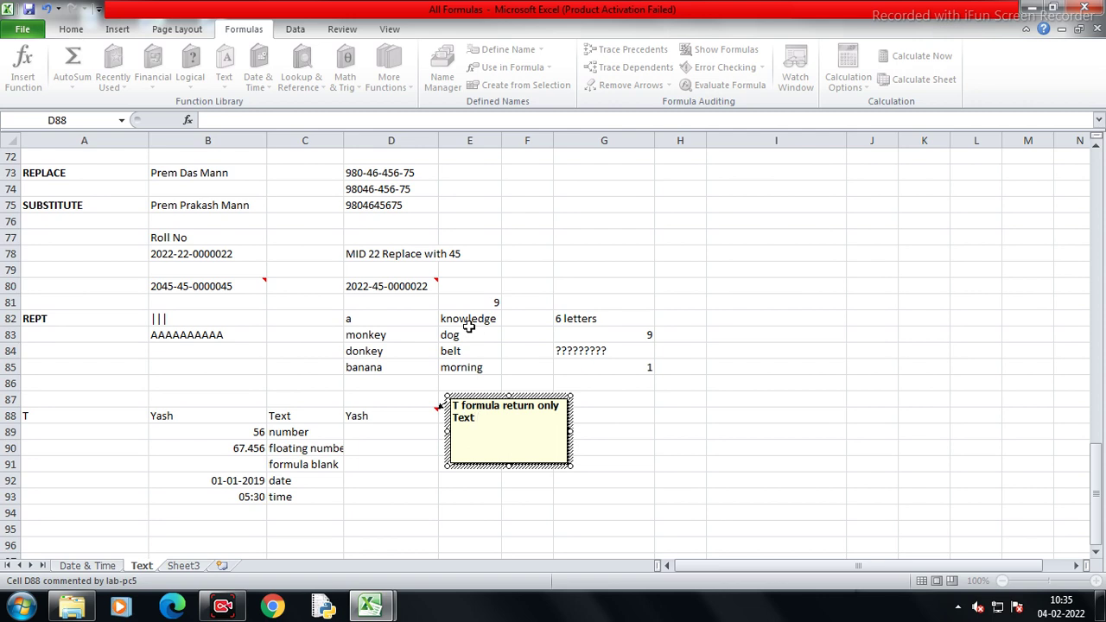
{"action": "key", "text": "Return"}
{"action": "type", "text": "else"}
{"action": "key", "text": "Return"}
{"action": "type", "text": "return blank"}
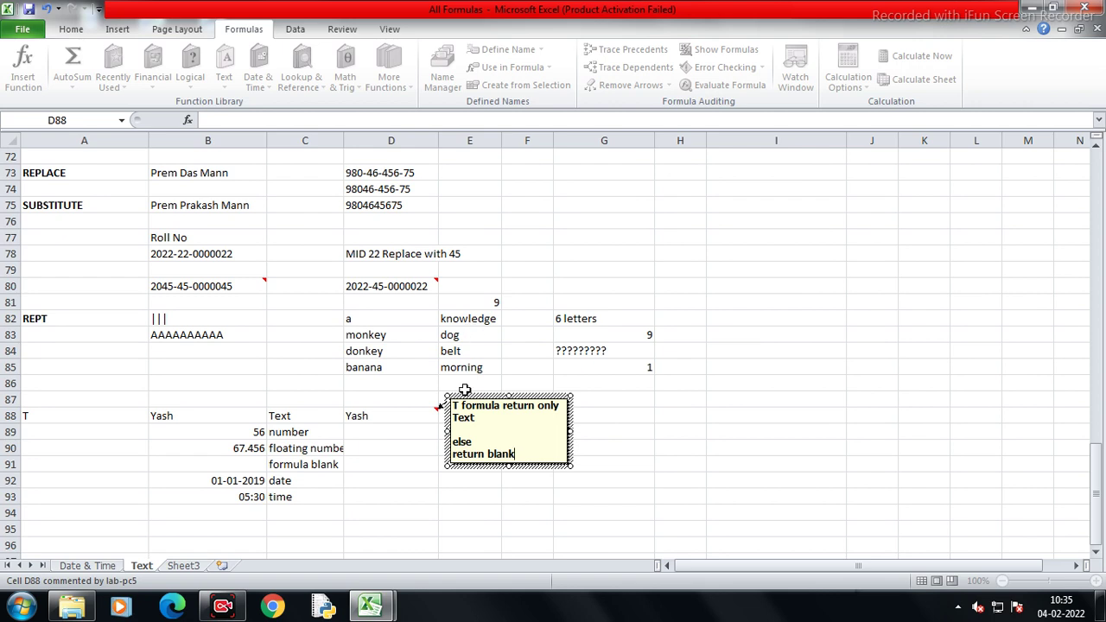
{"action": "left_click", "coordinate": [385, 415]}
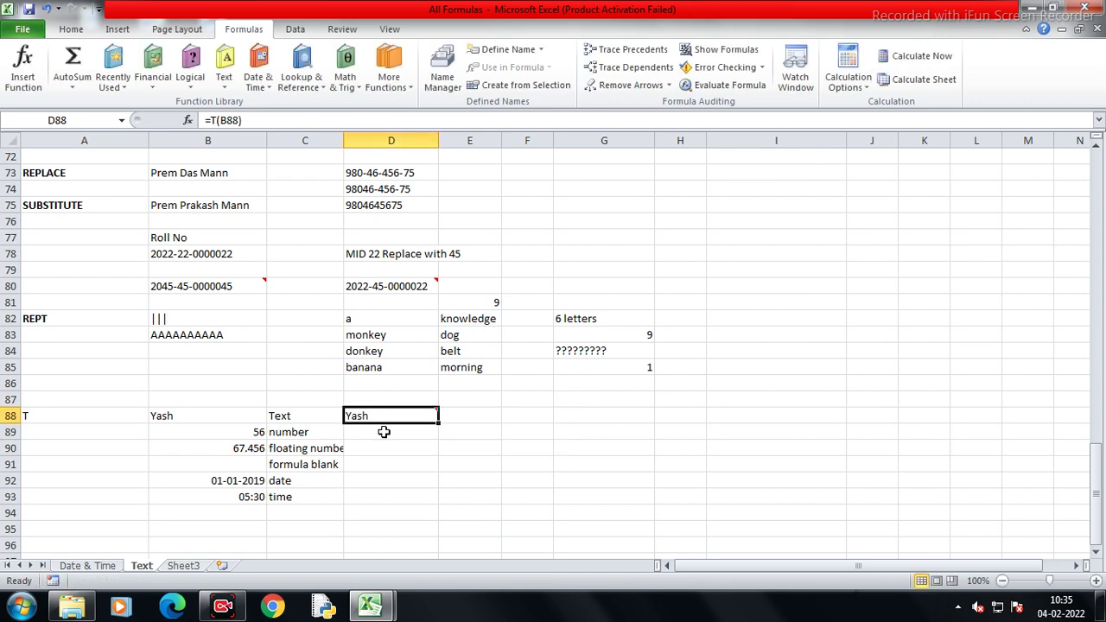
{"action": "left_click_drag", "start_coordinate": [391, 432], "coordinate": [391, 492]}
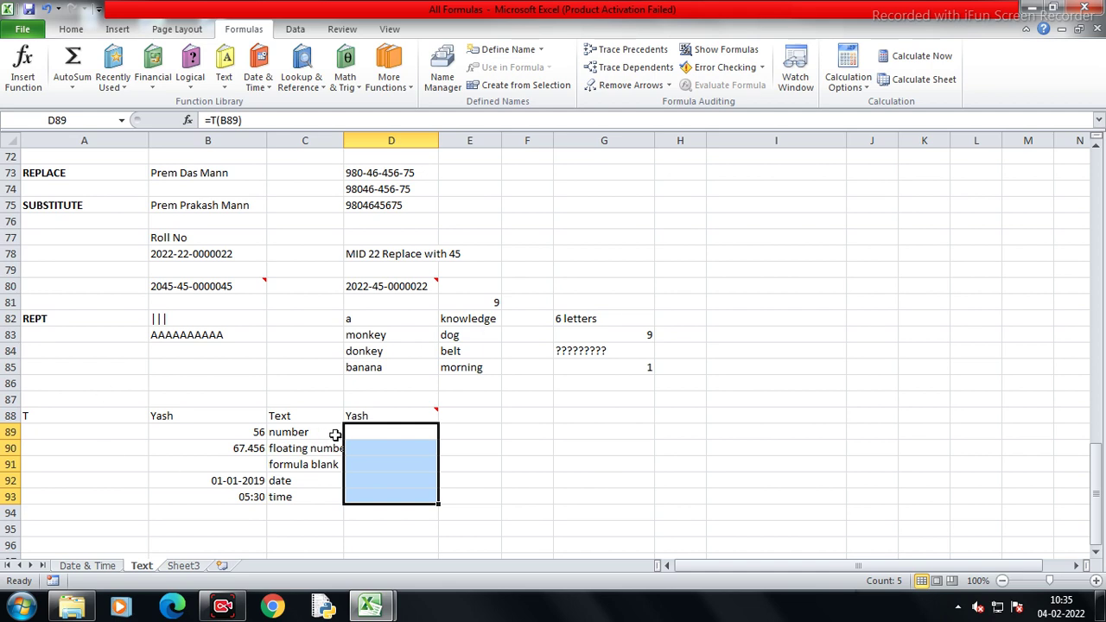
{"action": "left_click", "coordinate": [675, 413]}
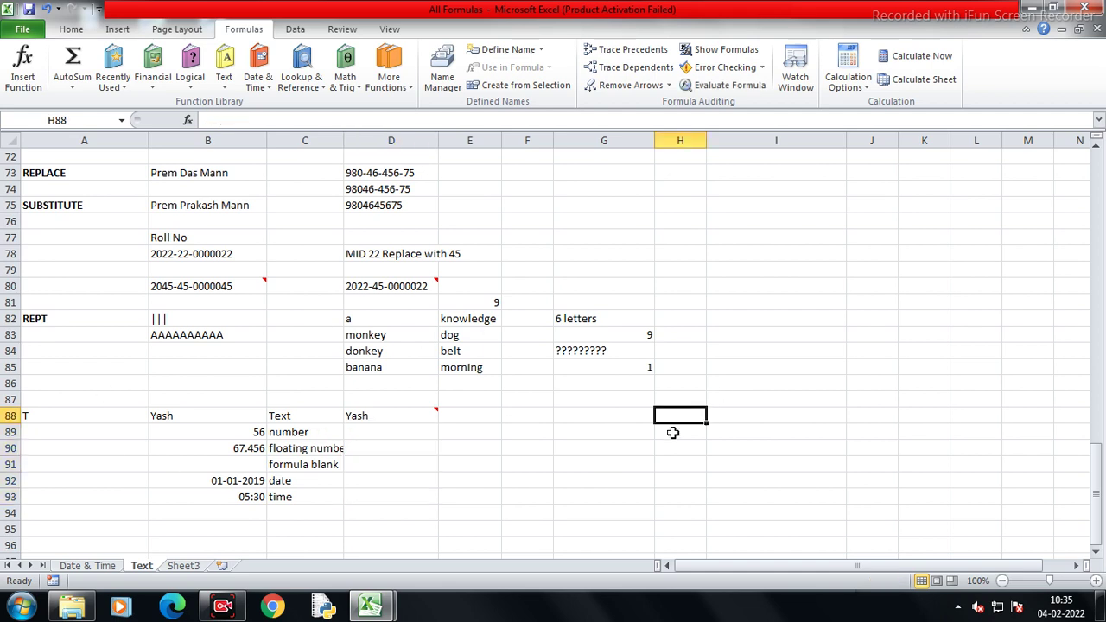
Enter '56 as text in H88 and the number 56 in H89
{"action": "type", "text": "'56"}
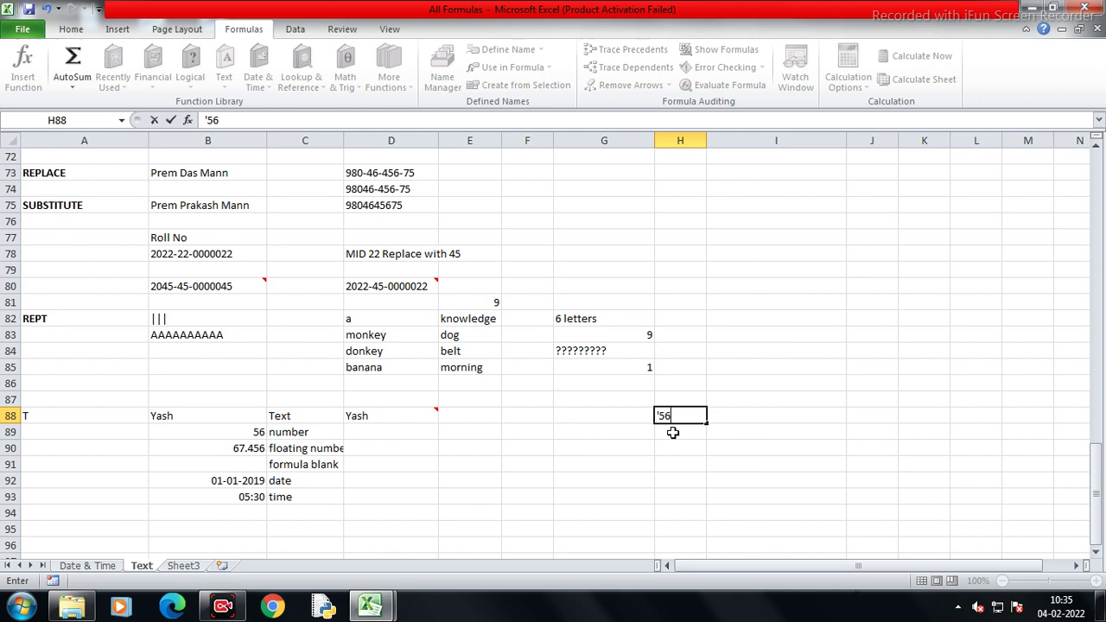
{"action": "key", "text": "Return"}
{"action": "type", "text": "56"}
{"action": "key", "text": "Return"}
{"action": "key", "text": "Left"}
{"action": "key", "text": "Up"}
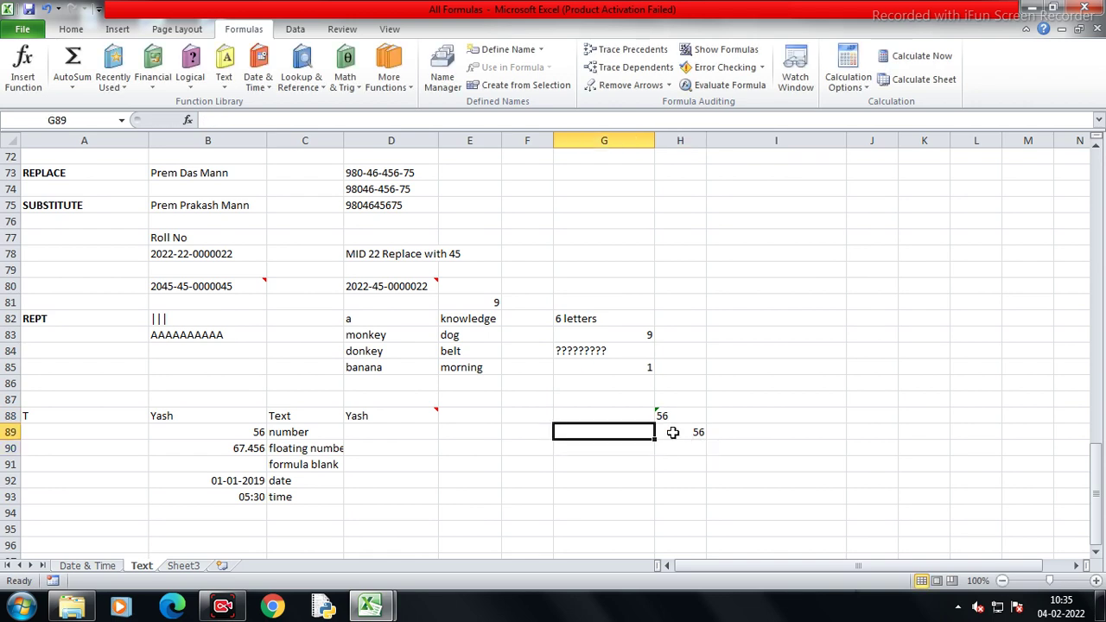
Center the two 56 values in H88:H89
{"action": "left_click_drag", "start_coordinate": [679, 416], "coordinate": [691, 432]}
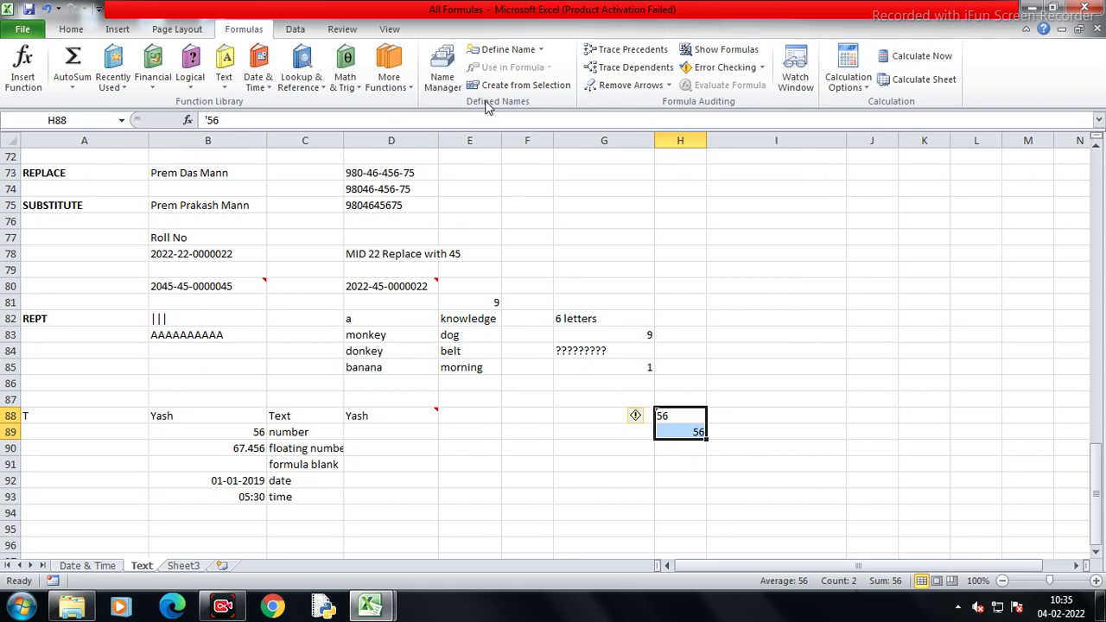
{"action": "left_click", "coordinate": [71, 28]}
{"action": "left_click", "coordinate": [324, 79]}
{"action": "left_click", "coordinate": [564, 458]}
Enter =T(H88) in F88 and =T(H89) in F89
{"action": "left_click", "coordinate": [533, 431]}
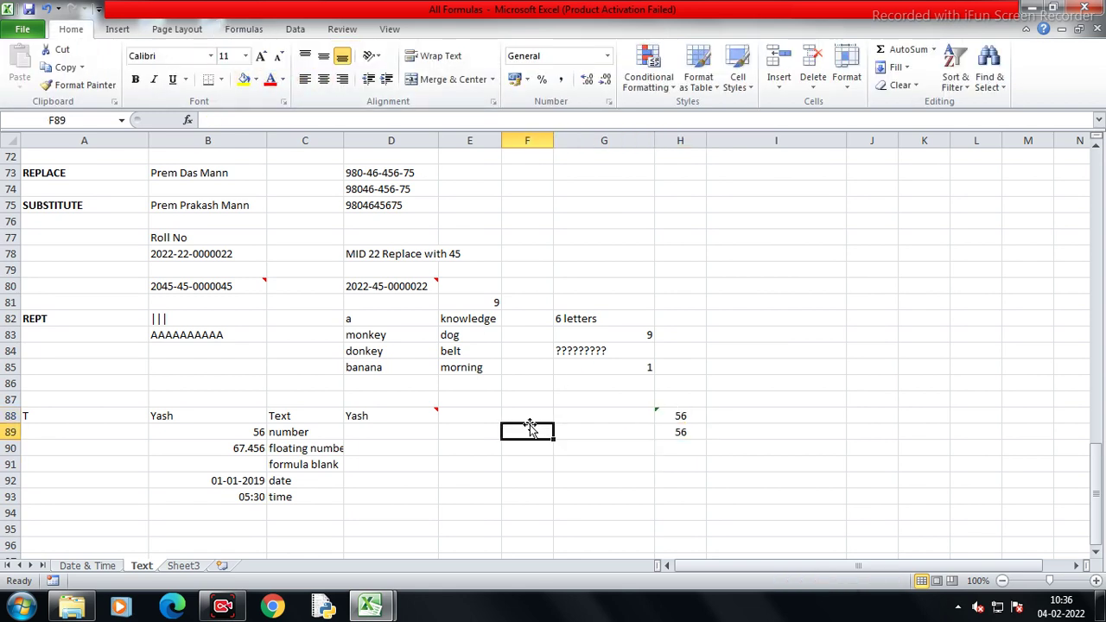
{"action": "left_click", "coordinate": [530, 422]}
{"action": "type", "text": "="}
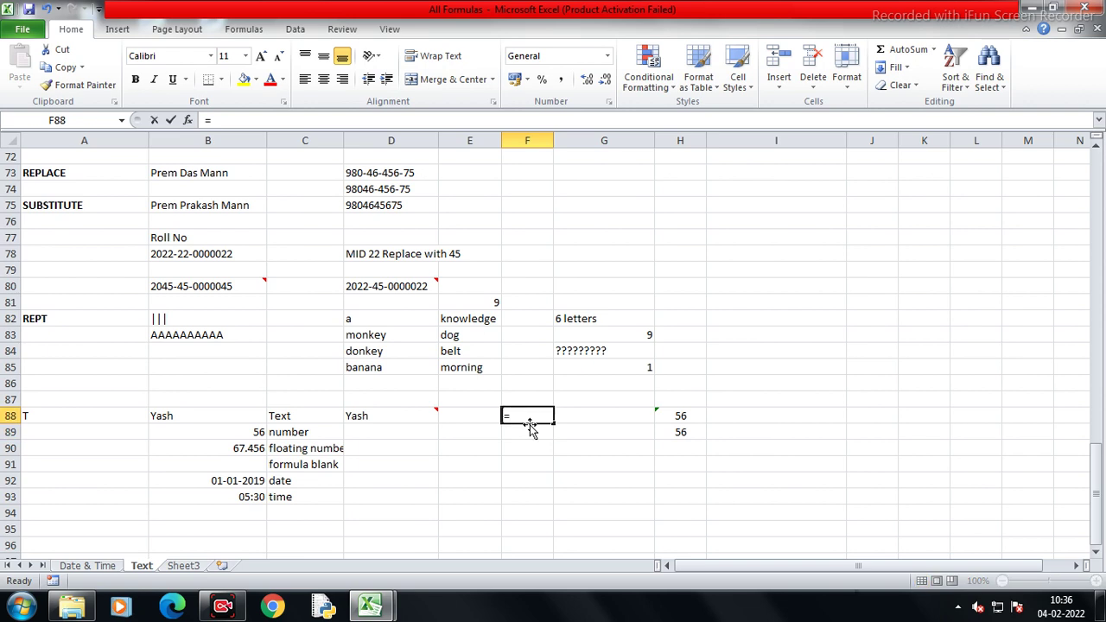
{"action": "type", "text": "T("}
{"action": "key", "text": "Right"}
{"action": "key", "text": "Right"}
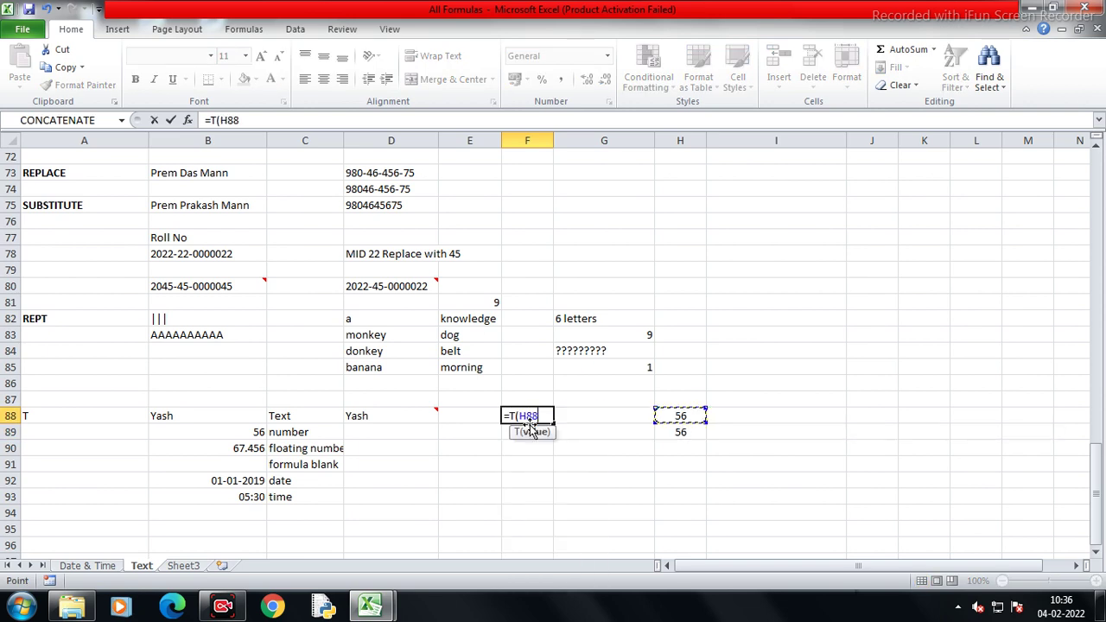
{"action": "type", "text": ")"}
{"action": "key", "text": "Return"}
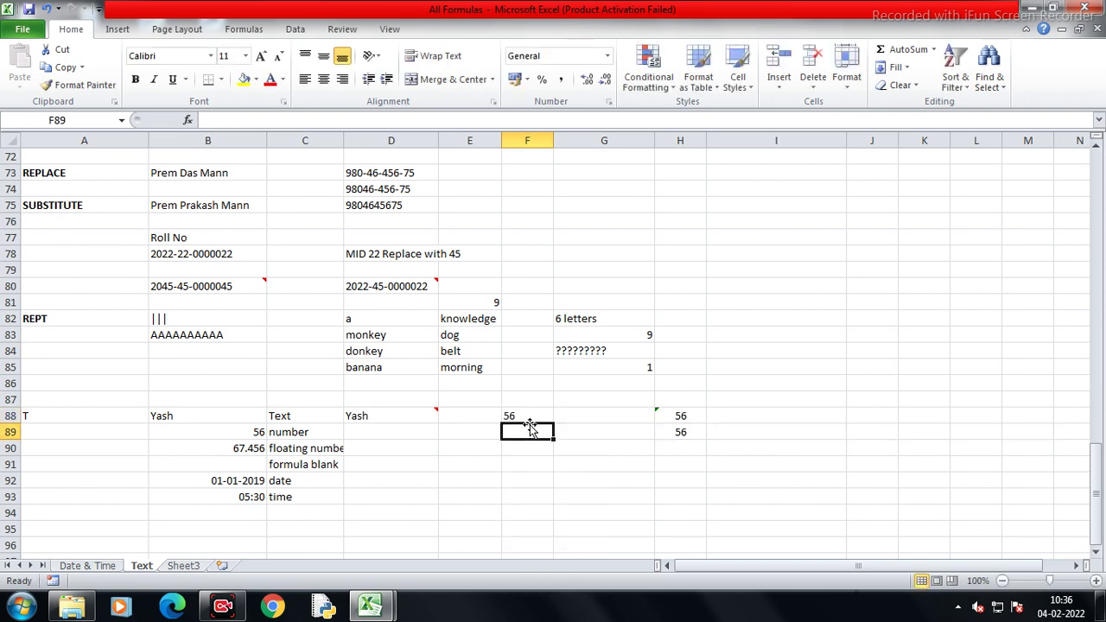
{"action": "left_click", "coordinate": [530, 422]}
{"action": "left_click", "coordinate": [530, 427]}
{"action": "type", "text": "=t"}
{"action": "key", "text": "Tab"}
{"action": "key", "text": "Right"}
{"action": "key", "text": "Right"}
{"action": "key", "text": "Return"}
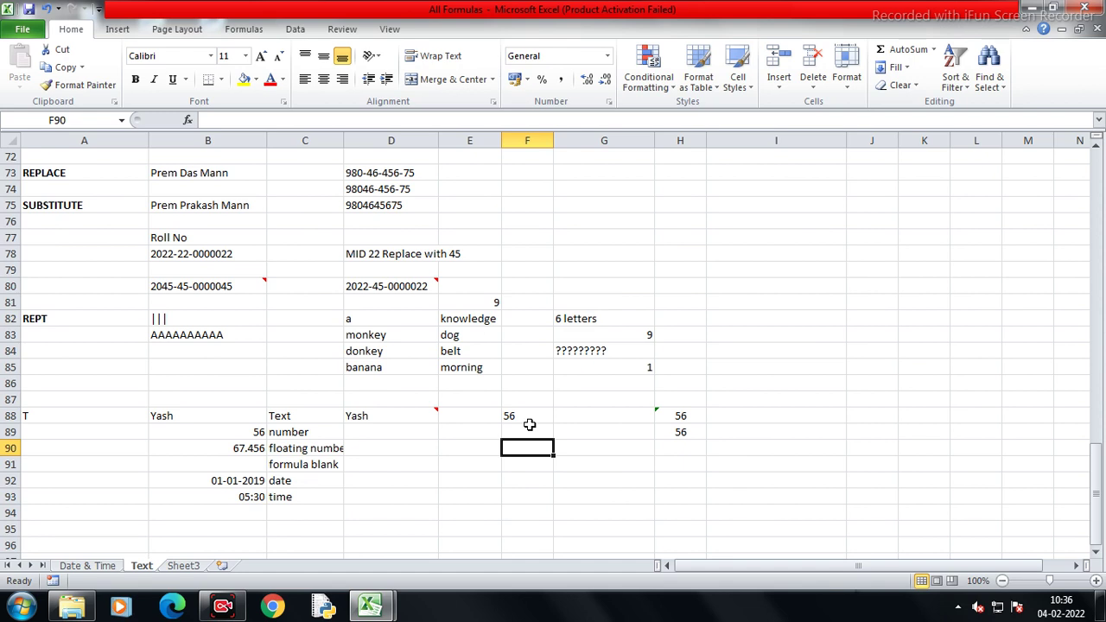
{"action": "left_click", "coordinate": [530, 426]}
Inspect the leading apostrophe in H88 without changing the entry
{"action": "left_click", "coordinate": [667, 414]}
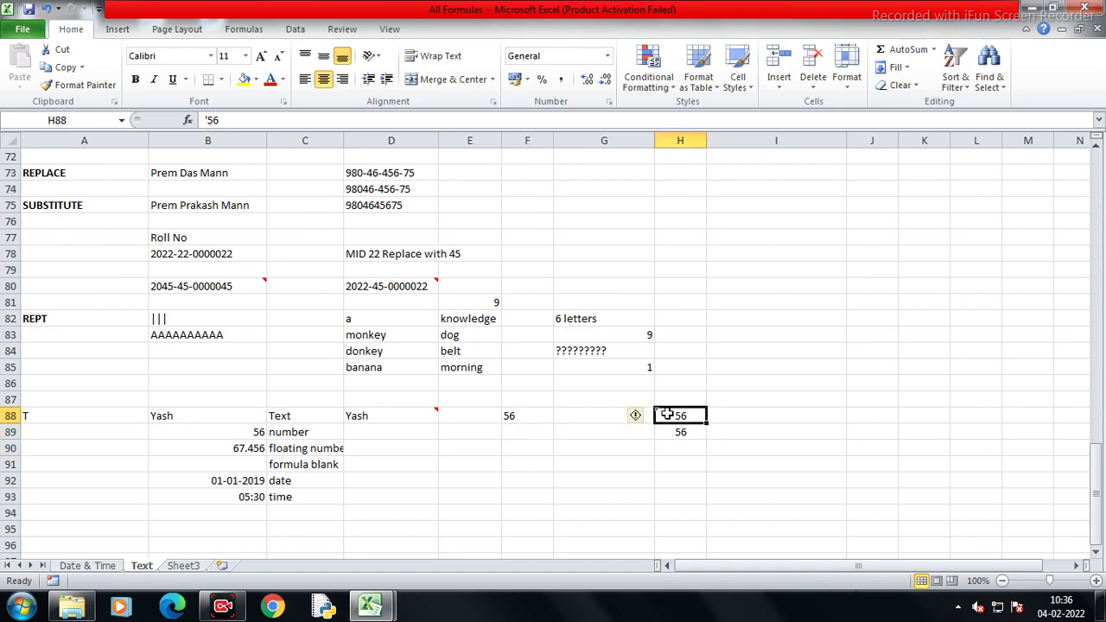
{"action": "double_click", "coordinate": [667, 415]}
{"action": "key", "text": "Home"}
{"action": "key", "text": "shift+Right"}
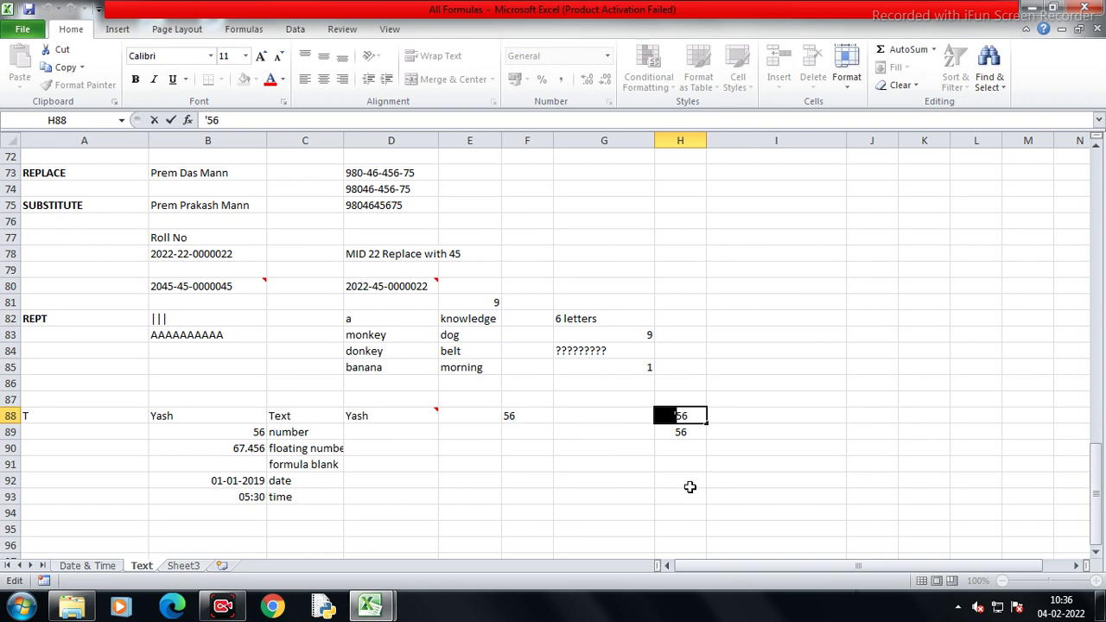
{"action": "key", "text": "Escape"}
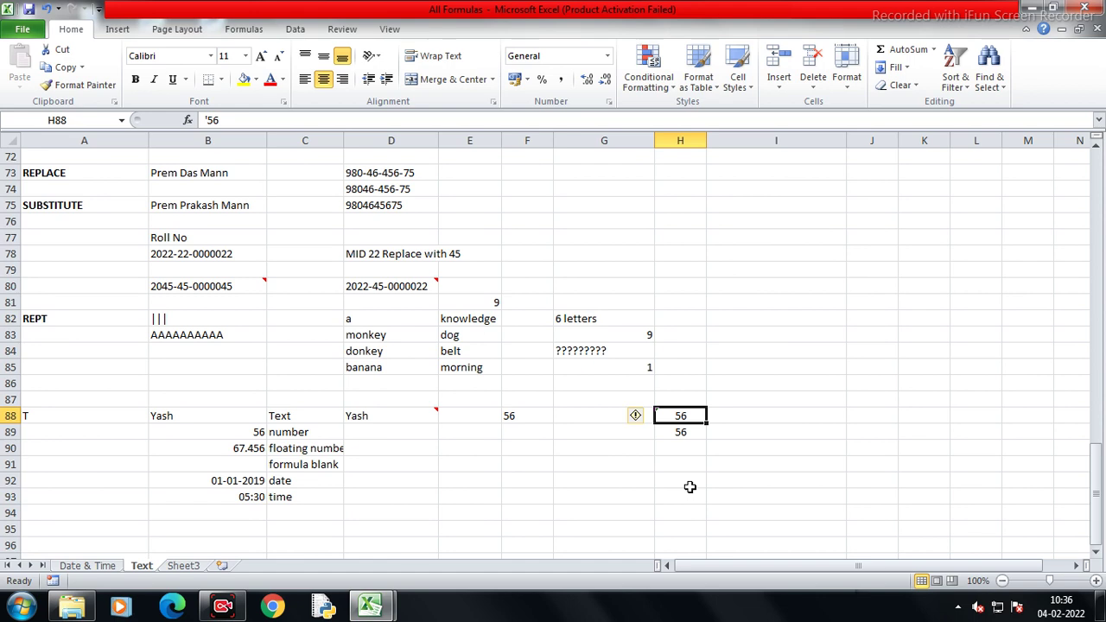
{"action": "key", "text": "Right"}
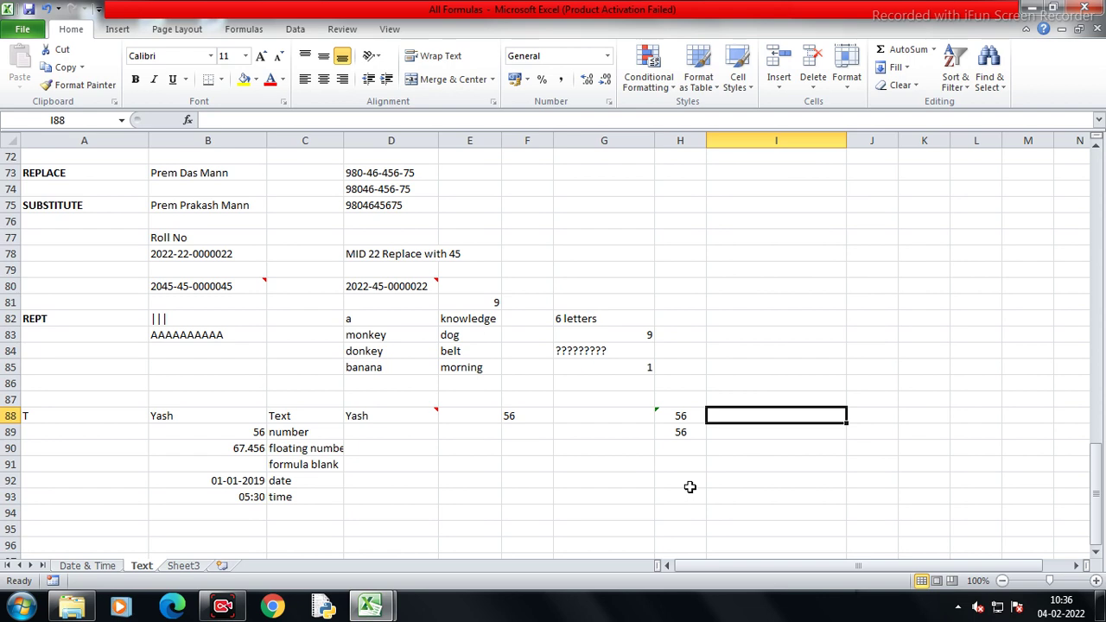
Enter 1-10 in I88, which becomes the date 01-Oct, and '1-10 as text in J88
{"action": "type", "text": "1-10"}
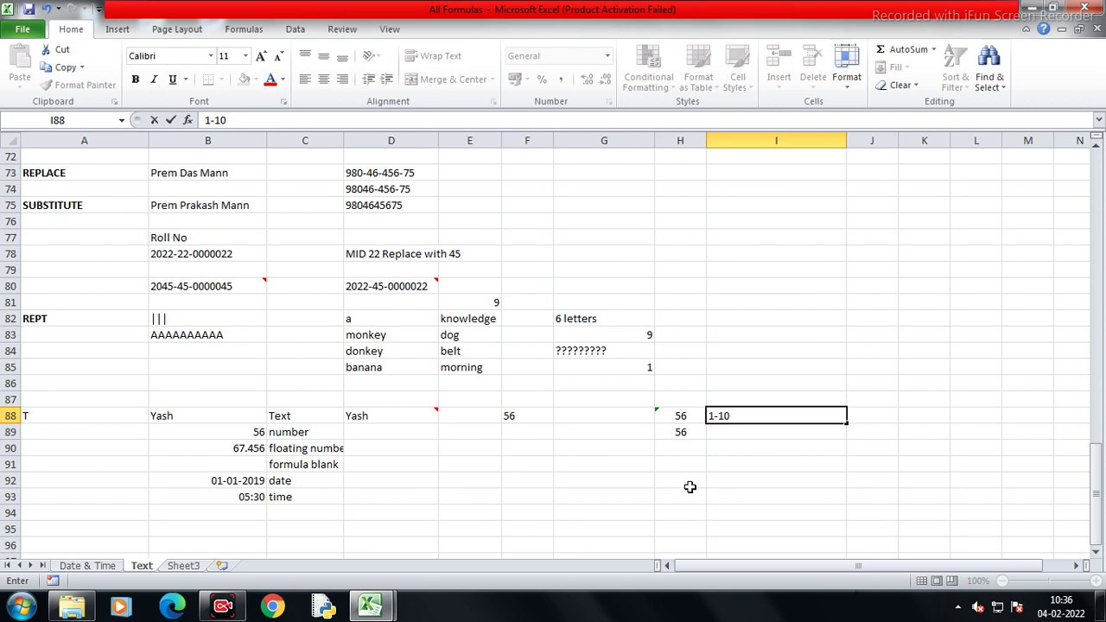
{"action": "key", "text": "Return"}
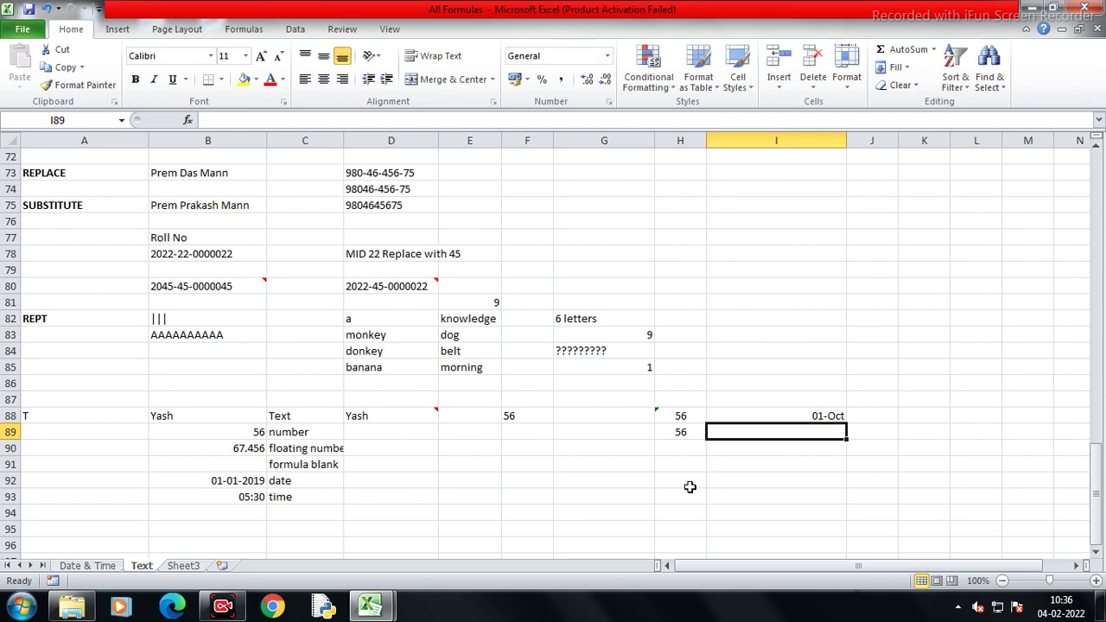
{"action": "key", "text": "Right"}
{"action": "key", "text": "Up"}
{"action": "type", "text": "'"}
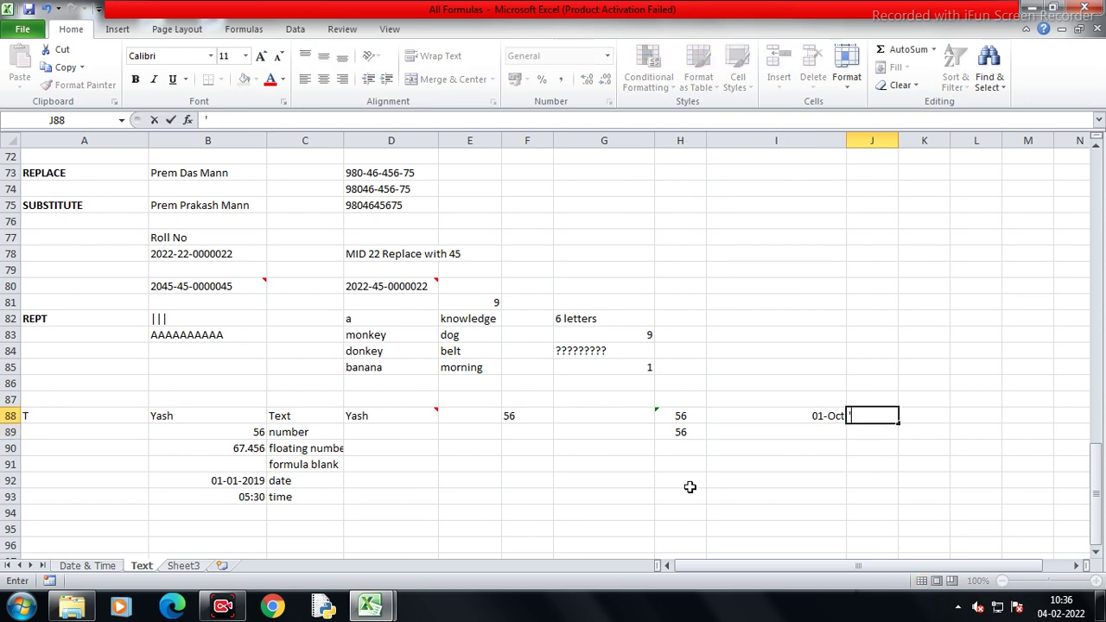
{"action": "type", "text": "1-10"}
{"action": "key", "text": "Return"}
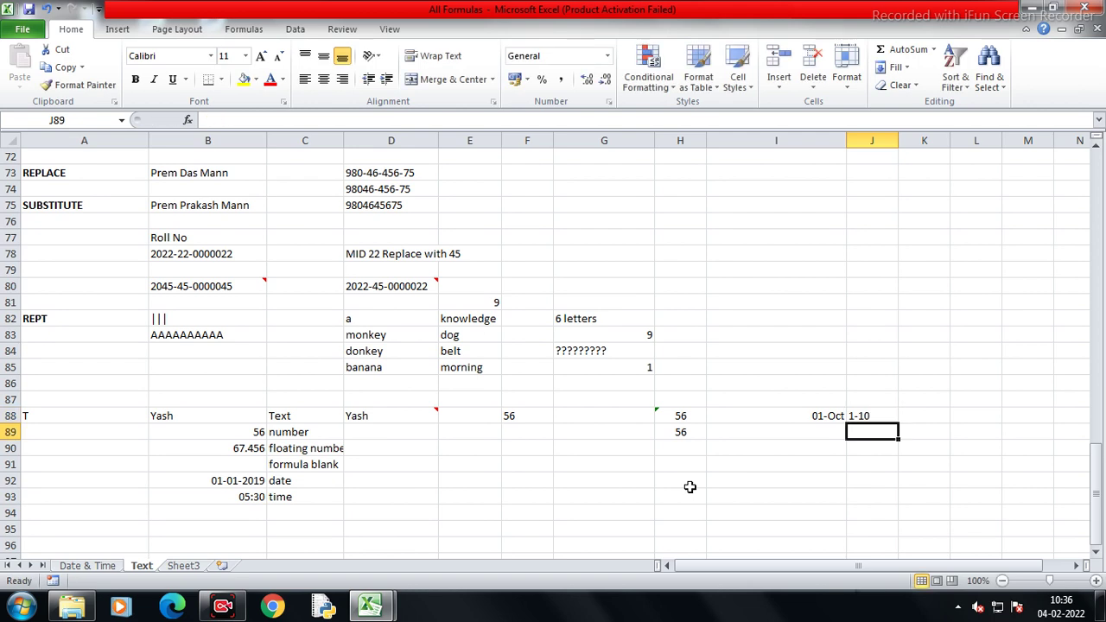
Add =T(I88) in I89 and =T(J88) in J89
{"action": "key", "text": "Left"}
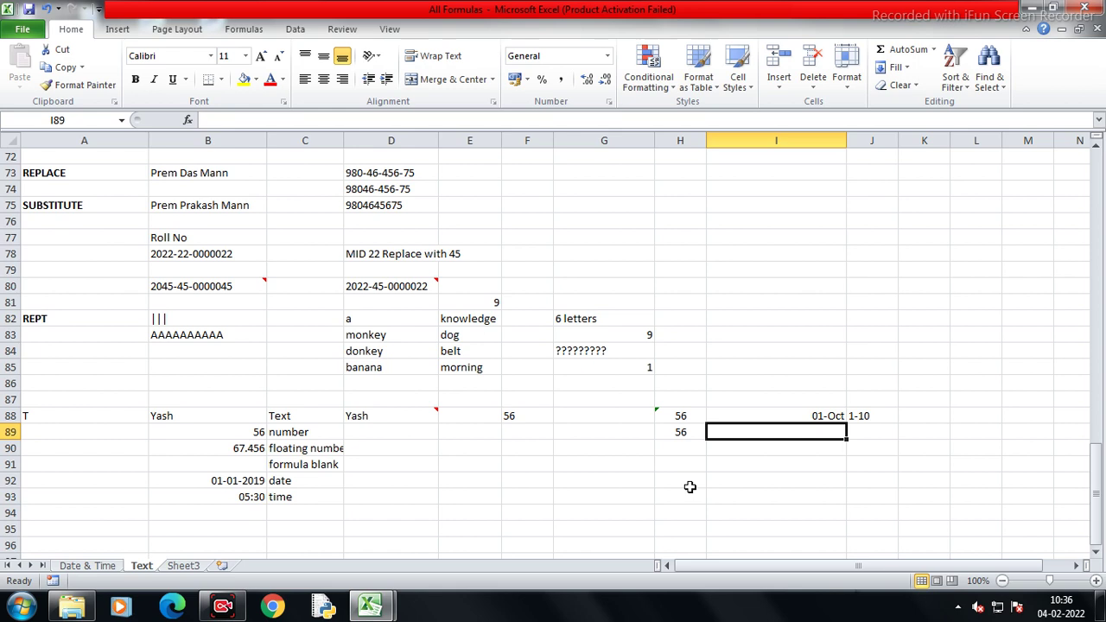
{"action": "type", "text": "=T(I88"}
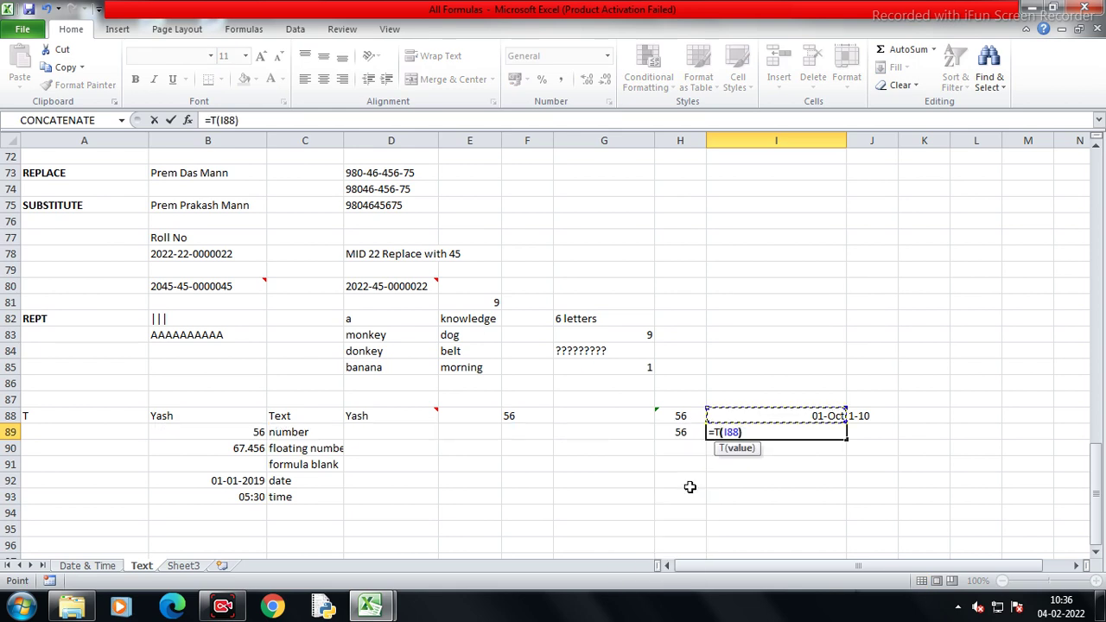
{"action": "key", "text": "Return"}
{"action": "key", "text": "Right"}
{"action": "key", "text": "Up"}
{"action": "type", "text": "="}
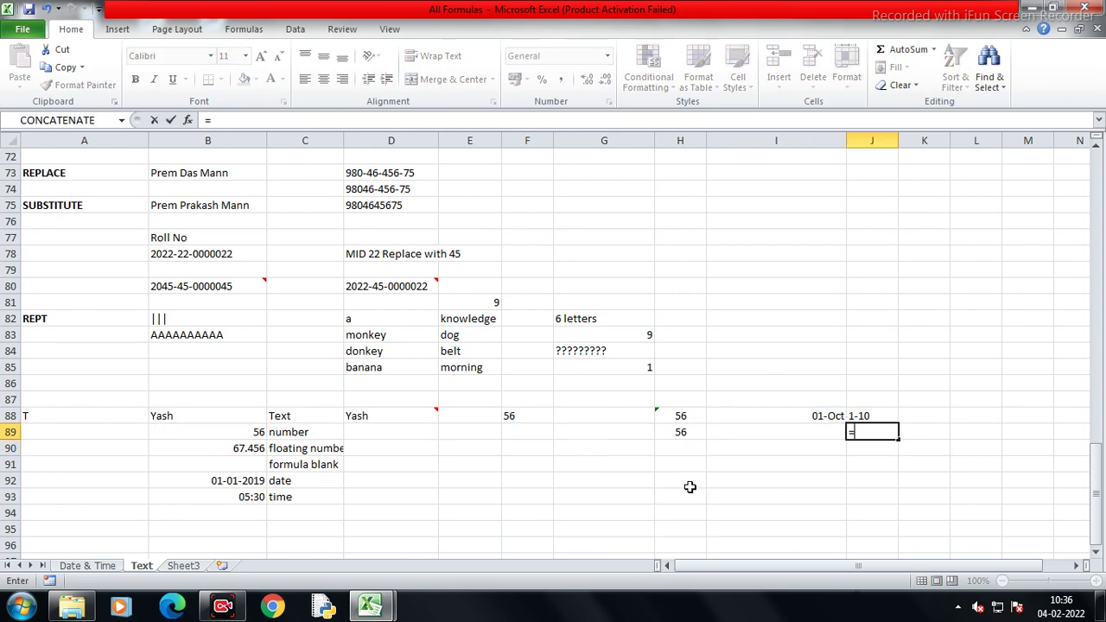
{"action": "type", "text": "T(J88)"}
{"action": "key", "text": "Return"}
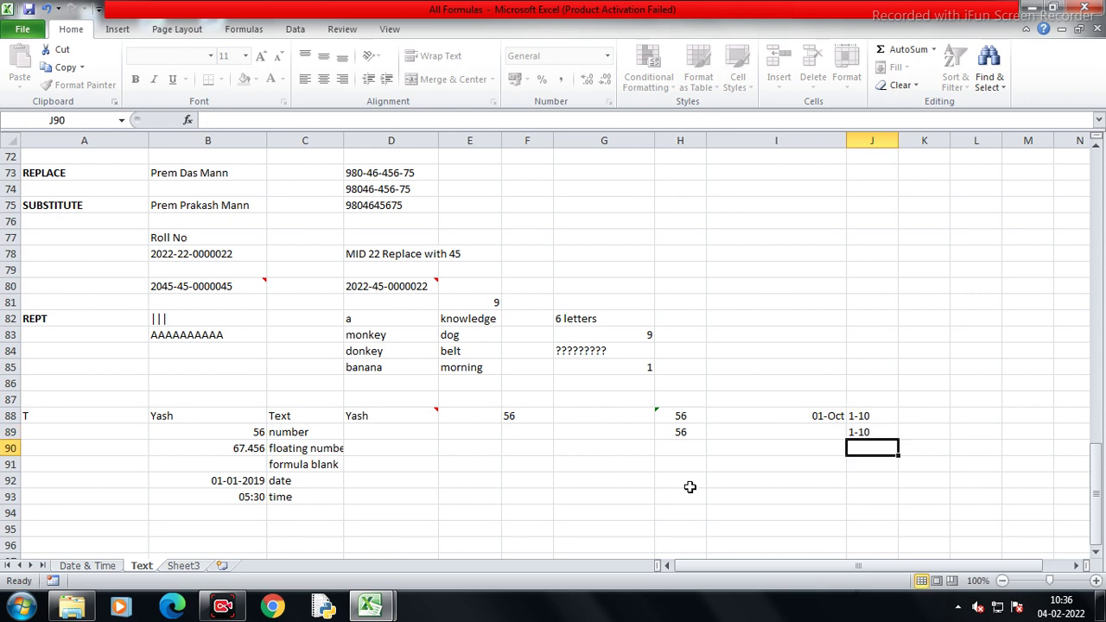
Test =ISTEXT(J88) in K88, then clear it and return to the T heading
{"action": "key", "text": "Right"}
{"action": "key", "text": "Up"}
{"action": "key", "text": "Up"}
{"action": "type", "text": "="}
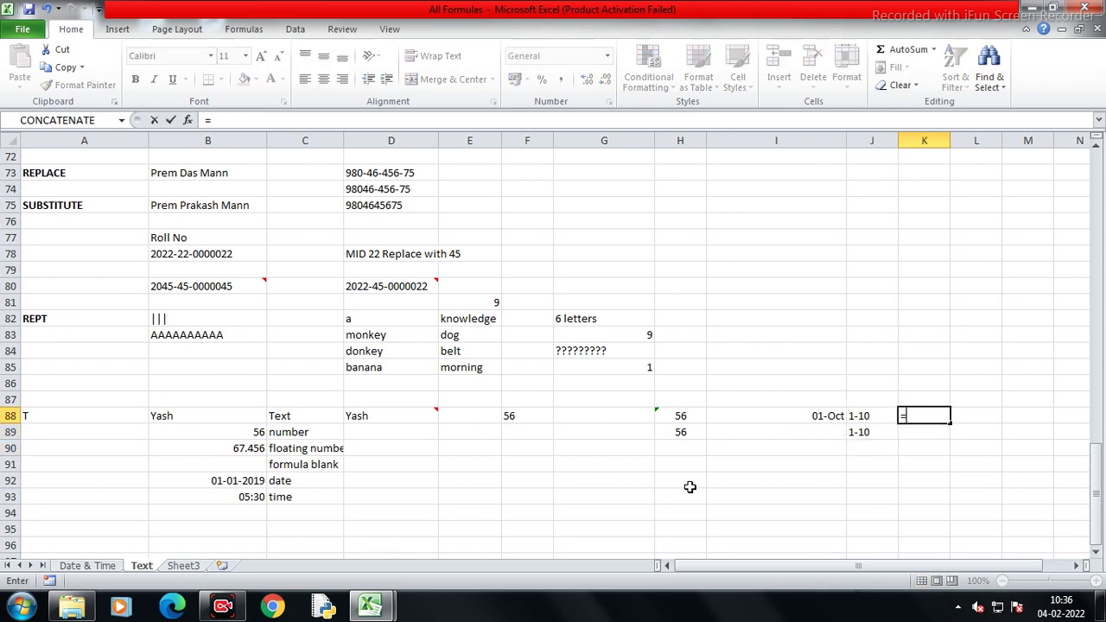
{"action": "type", "text": "ist"}
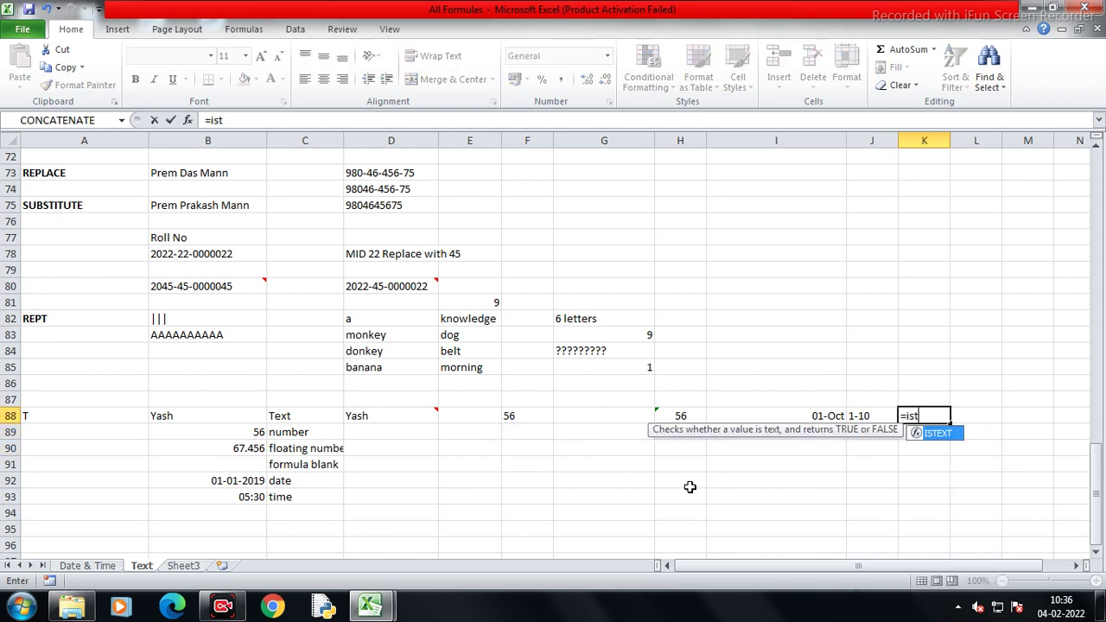
{"action": "key", "text": "Tab"}
{"action": "type", "text": "J88"}
{"action": "key", "text": "Return"}
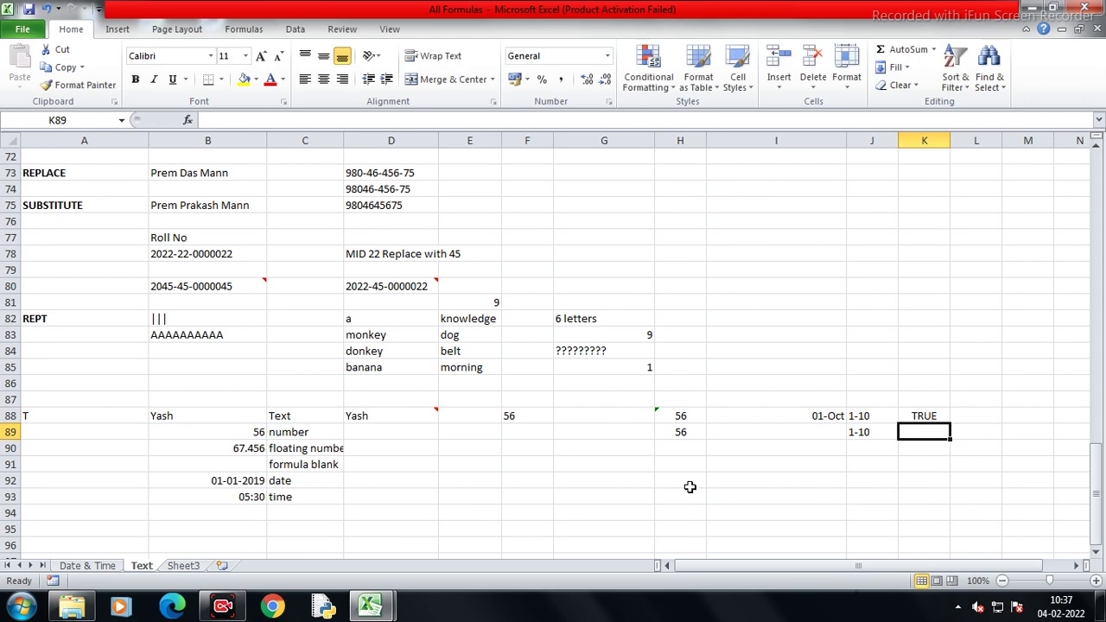
{"action": "key", "text": "Up"}
{"action": "key", "text": "Delete"}
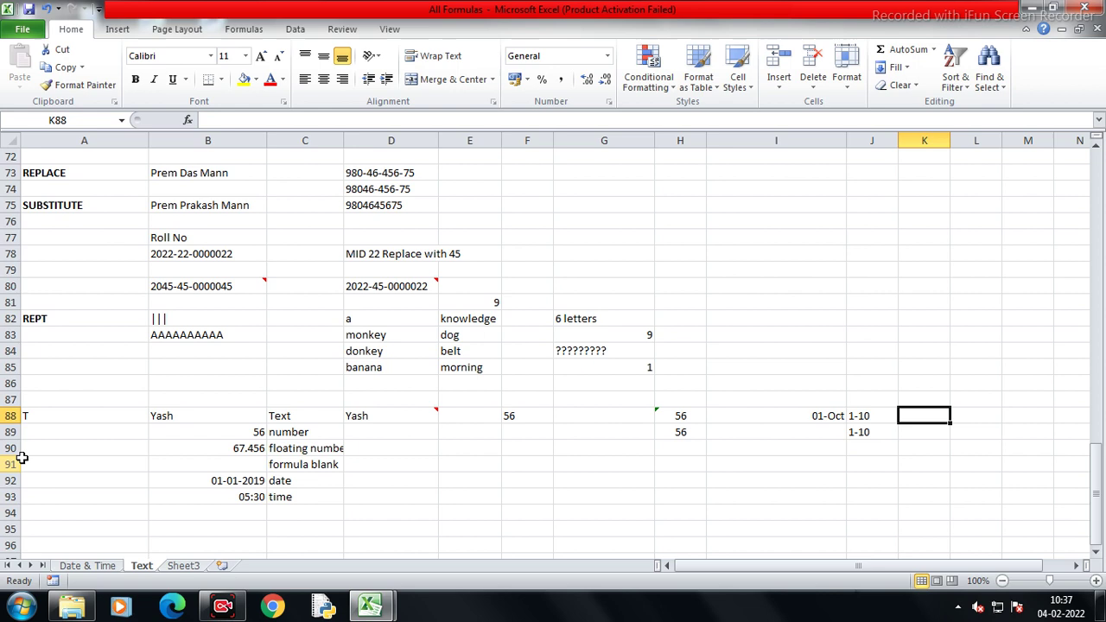
{"action": "left_click", "coordinate": [42, 420]}
{"action": "scroll", "coordinate": [45, 422], "scroll_direction": "down", "scroll_amount": 2}
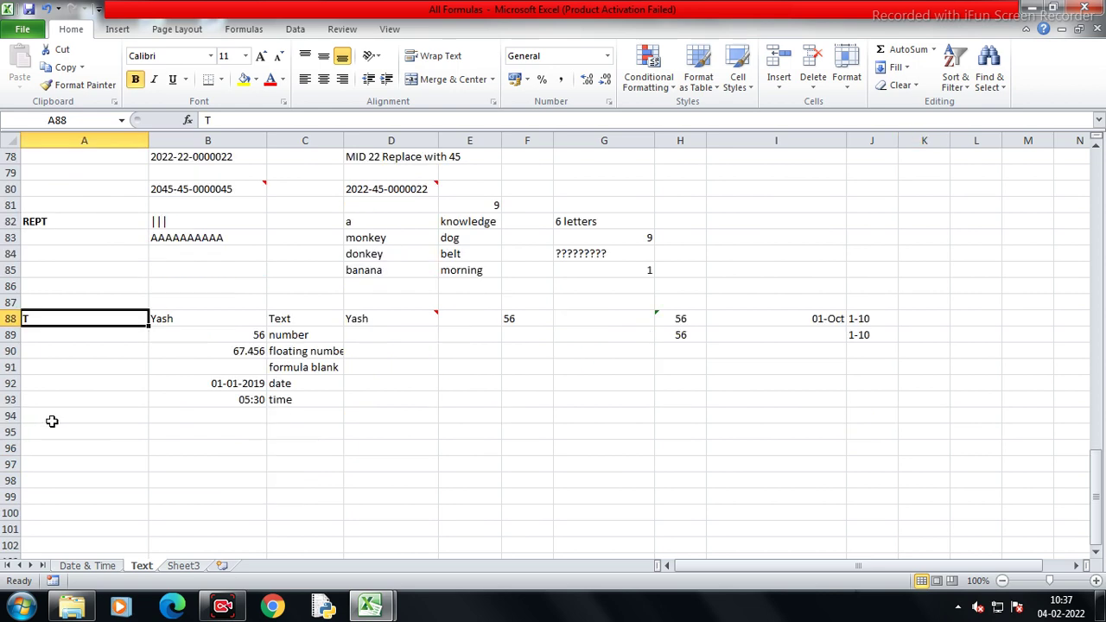
{"action": "scroll", "coordinate": [50, 418], "scroll_direction": "down", "scroll_amount": 2}
Enter a bold TRIM heading in A95
{"action": "left_click", "coordinate": [64, 341]}
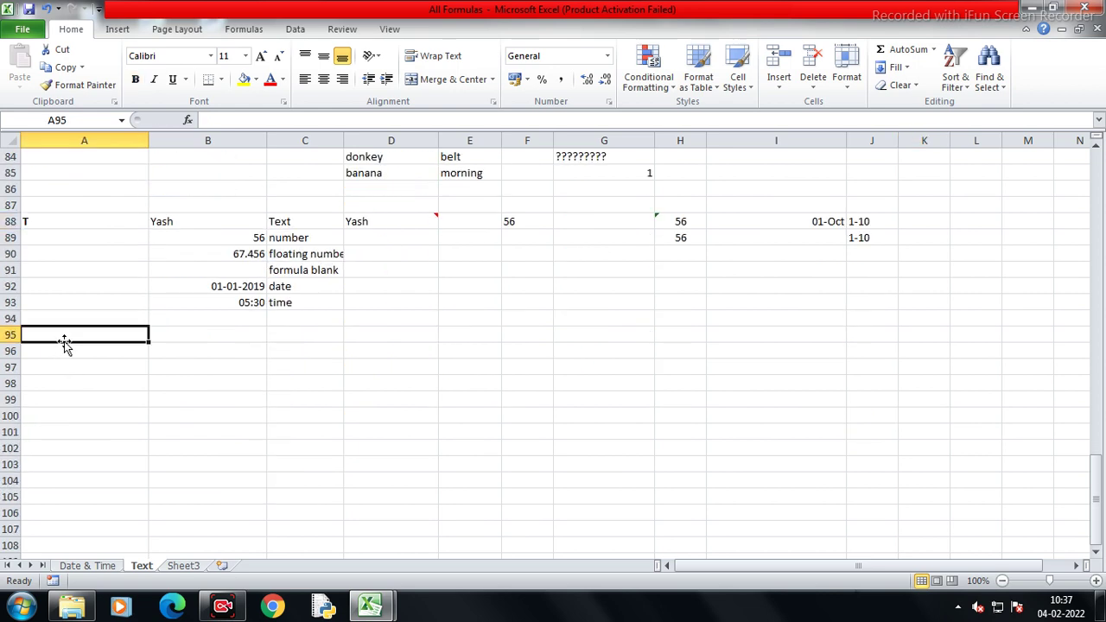
{"action": "type", "text": "TEIM"}
{"action": "key", "text": "BackSpace"}
{"action": "type", "text": "RIM"}
{"action": "key", "text": "ctrl+Return"}
{"action": "key", "text": "ctrl+b"}
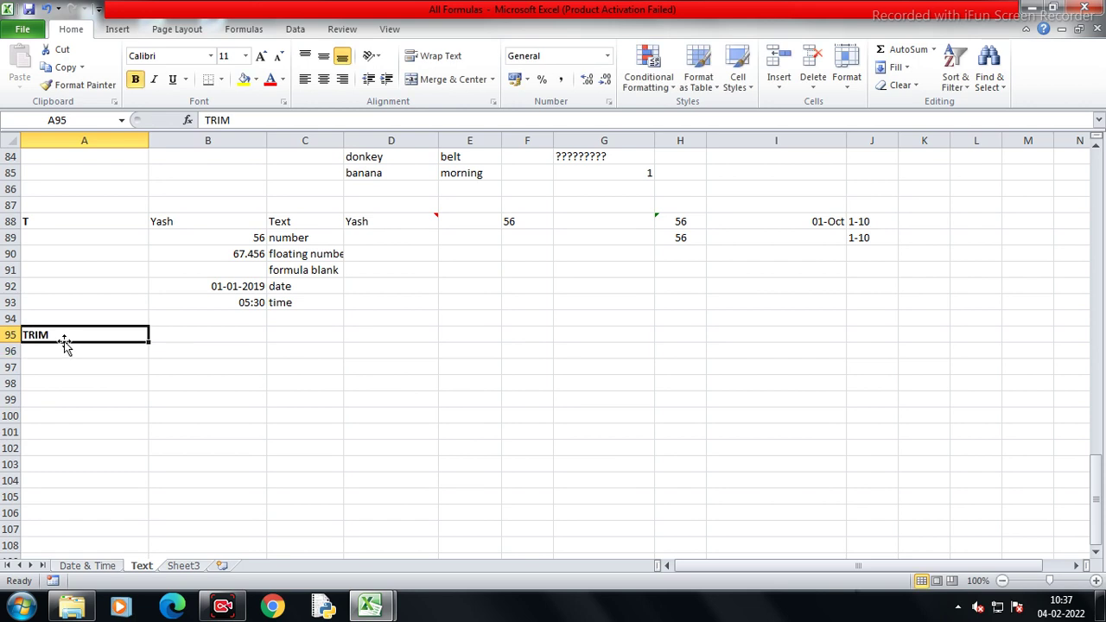
{"action": "key", "text": "Tab"}
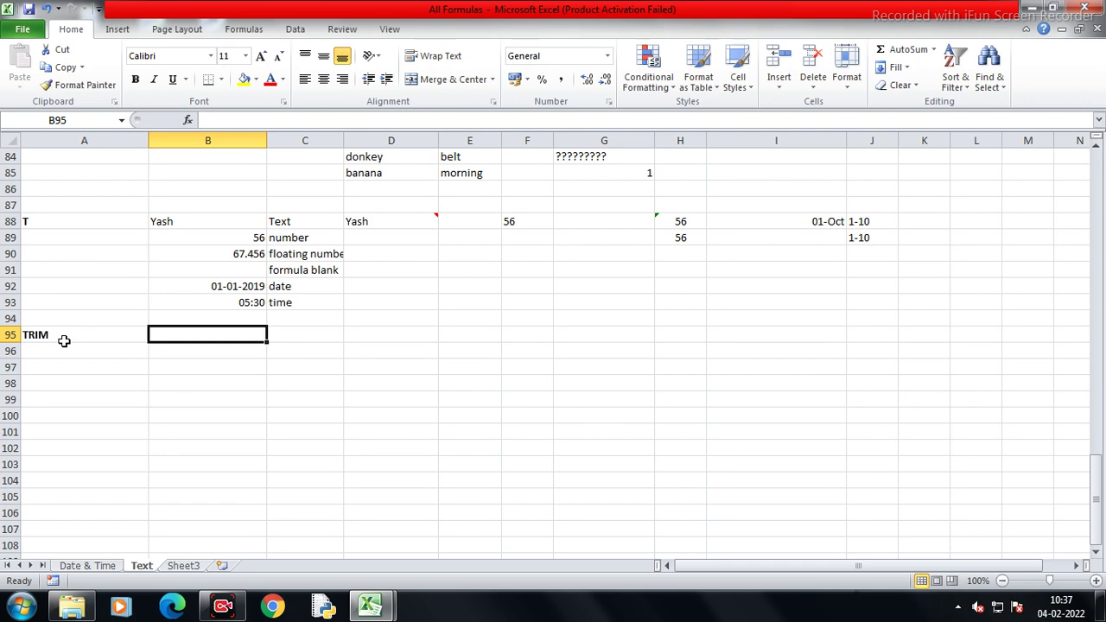
Copy the multi-line CLEAN sample numbers and paste them into B95
{"action": "scroll", "coordinate": [63, 341], "scroll_direction": "up", "scroll_amount": 3}
{"action": "scroll", "coordinate": [351, 242], "scroll_direction": "up", "scroll_amount": 6}
{"action": "scroll", "coordinate": [351, 242], "scroll_direction": "up", "scroll_amount": 5}
{"action": "scroll", "coordinate": [351, 242], "scroll_direction": "up", "scroll_amount": 8}
{"action": "scroll", "coordinate": [351, 242], "scroll_direction": "up", "scroll_amount": 5}
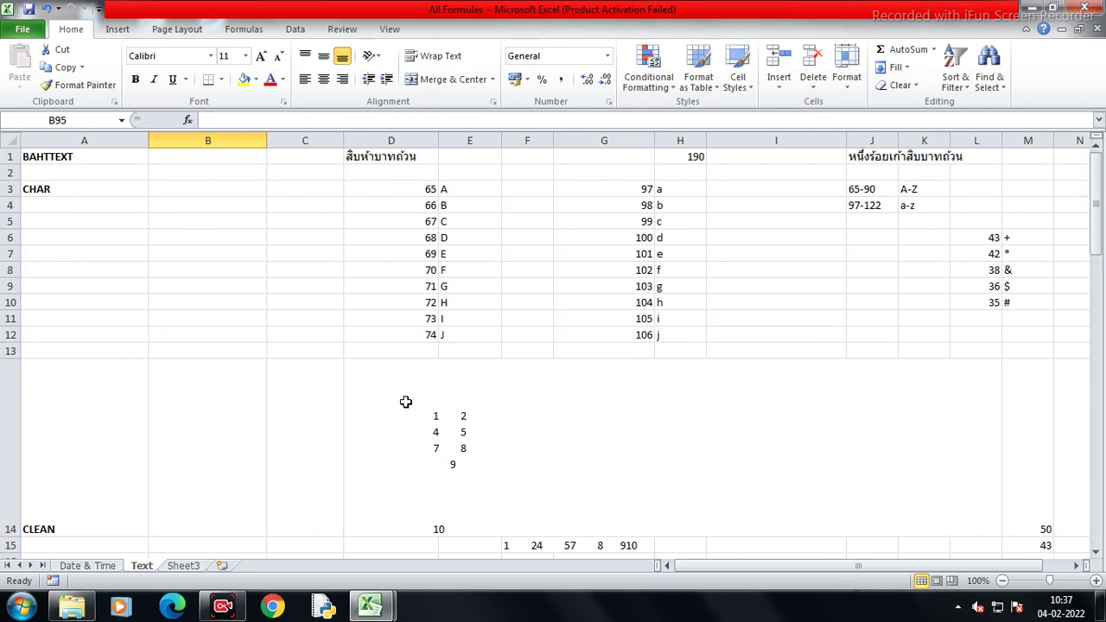
{"action": "left_click", "coordinate": [432, 420]}
{"action": "scroll", "coordinate": [436, 406], "scroll_direction": "down", "scroll_amount": 2}
{"action": "scroll", "coordinate": [442, 388], "scroll_direction": "down", "scroll_amount": 2}
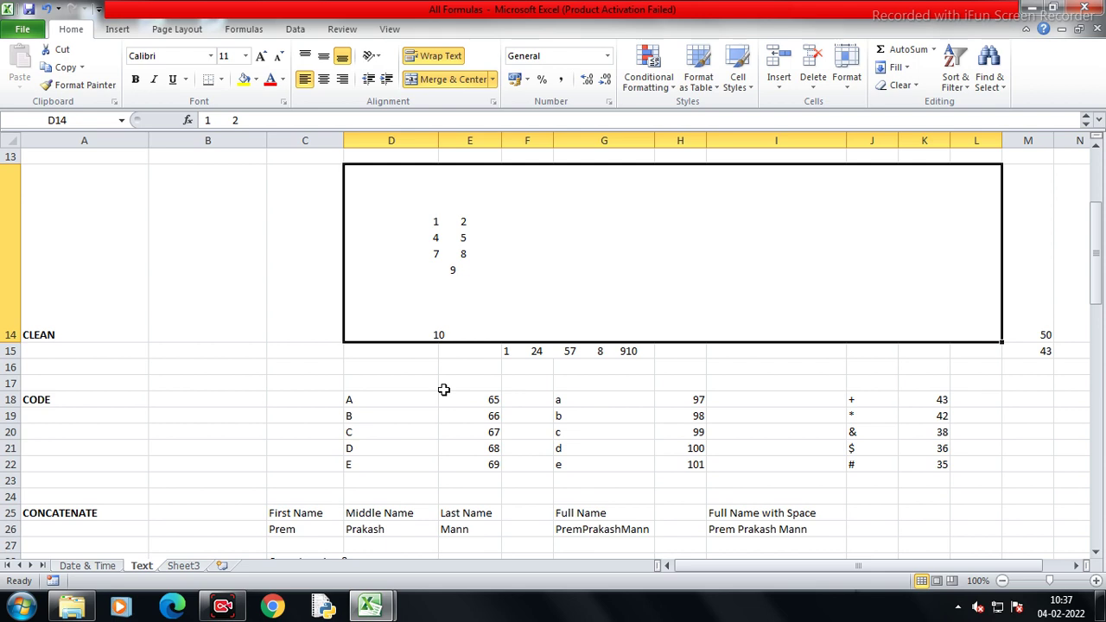
{"action": "key", "text": "ctrl+c"}
{"action": "scroll", "coordinate": [413, 356], "scroll_direction": "down", "scroll_amount": 2}
{"action": "scroll", "coordinate": [327, 334], "scroll_direction": "down", "scroll_amount": 5}
{"action": "scroll", "coordinate": [297, 345], "scroll_direction": "down", "scroll_amount": 12}
{"action": "scroll", "coordinate": [296, 345], "scroll_direction": "down", "scroll_amount": 6}
{"action": "left_click", "coordinate": [218, 268]}
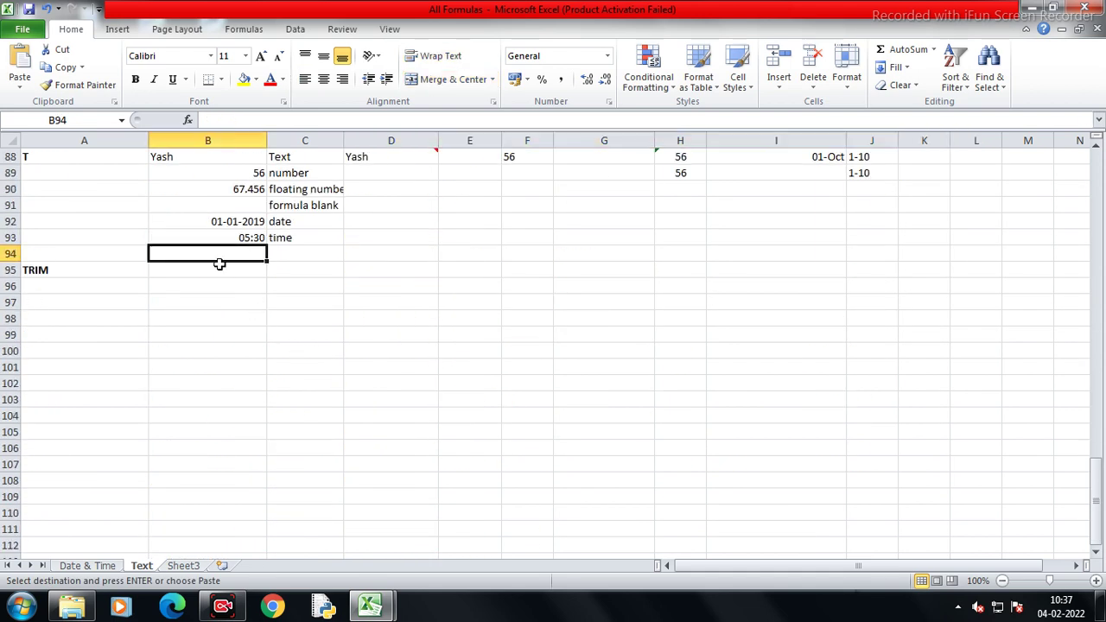
{"action": "key", "text": "ctrl+v"}
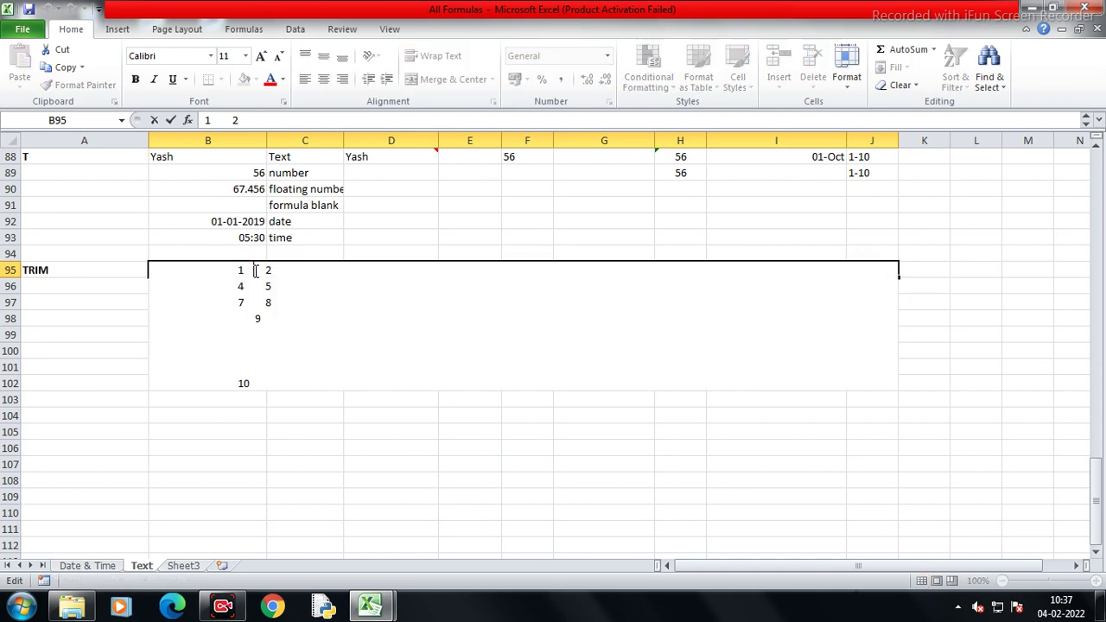
{"action": "left_click", "coordinate": [321, 428]}
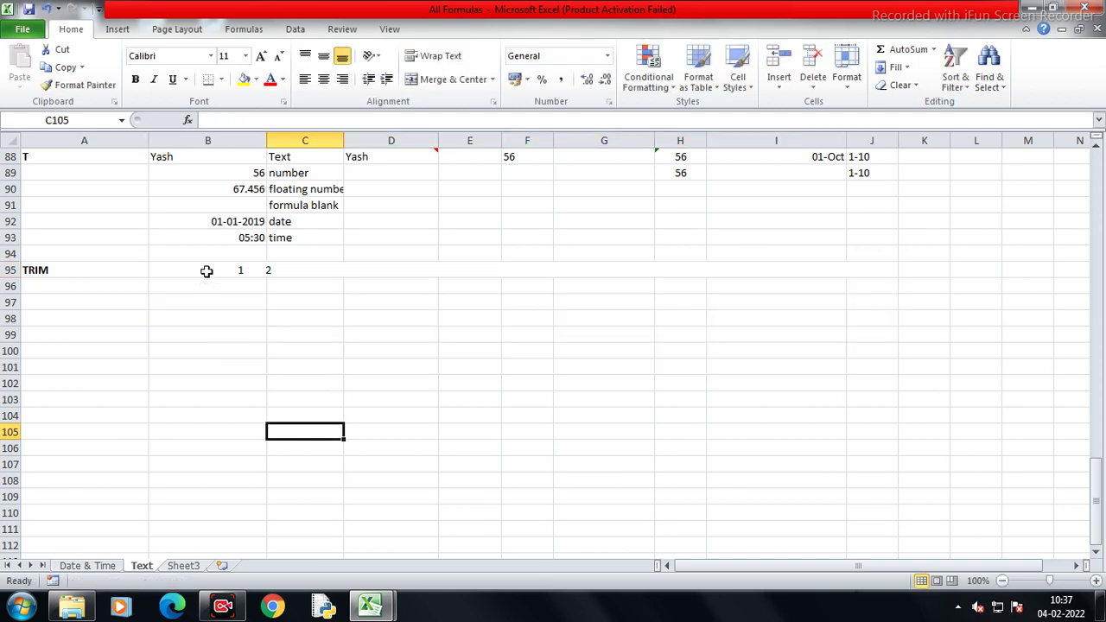
Merge and center B95:J103 into one wrapped block
{"action": "left_click_drag", "start_coordinate": [207, 271], "coordinate": [297, 407]}
{"action": "left_click", "coordinate": [452, 83]}
{"action": "left_click", "coordinate": [452, 85]}
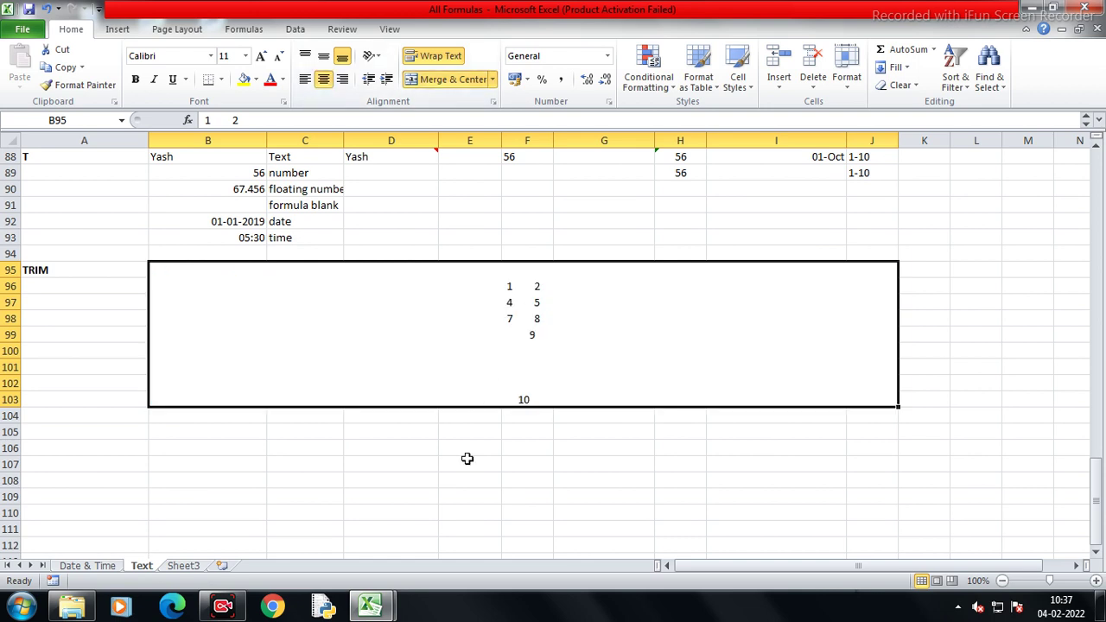
{"action": "left_click", "coordinate": [366, 479]}
{"action": "left_click", "coordinate": [186, 431]}
Enter =CLEAN(B95) in B105 and =TRIM(B105) in D105
{"action": "type", "text": "="}
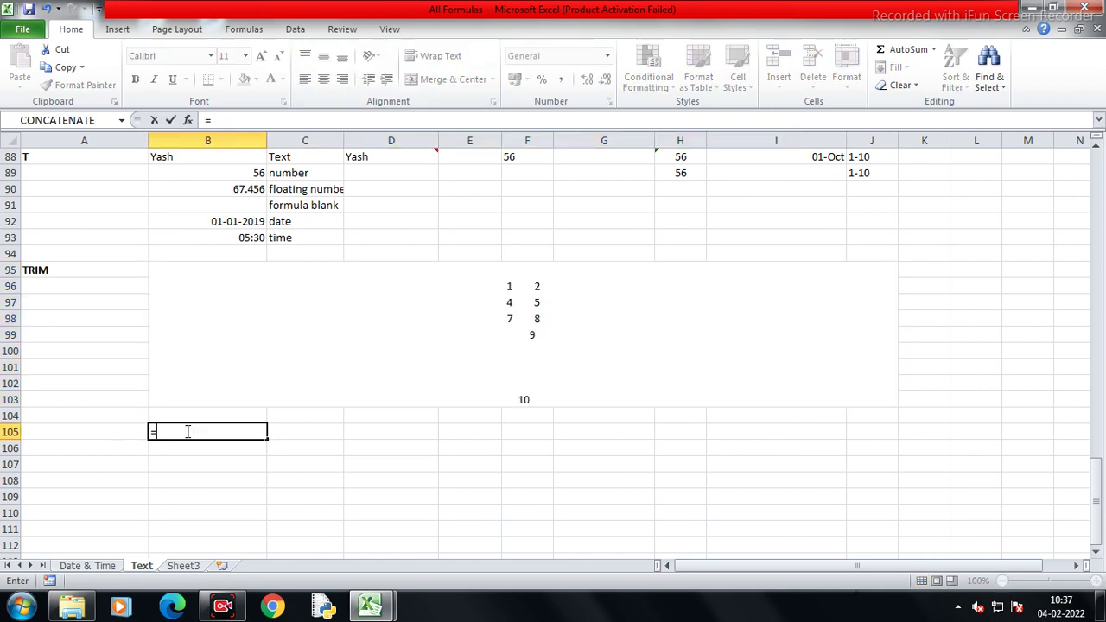
{"action": "type", "text": "cl"}
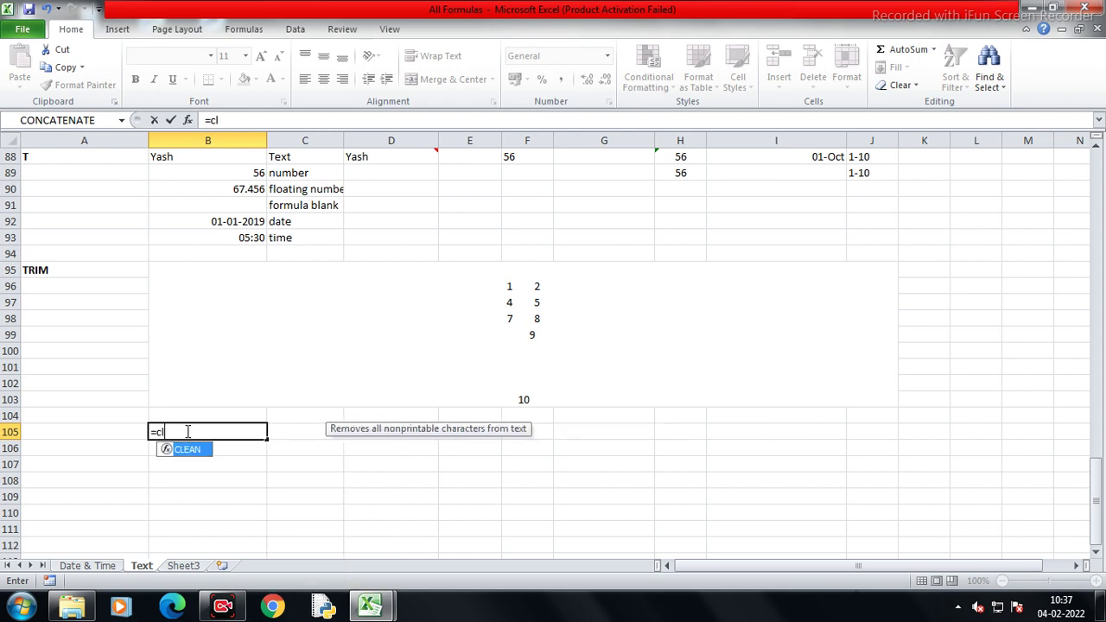
{"action": "key", "text": "Tab"}
{"action": "key", "text": "Up"}
{"action": "key", "text": "Up"}
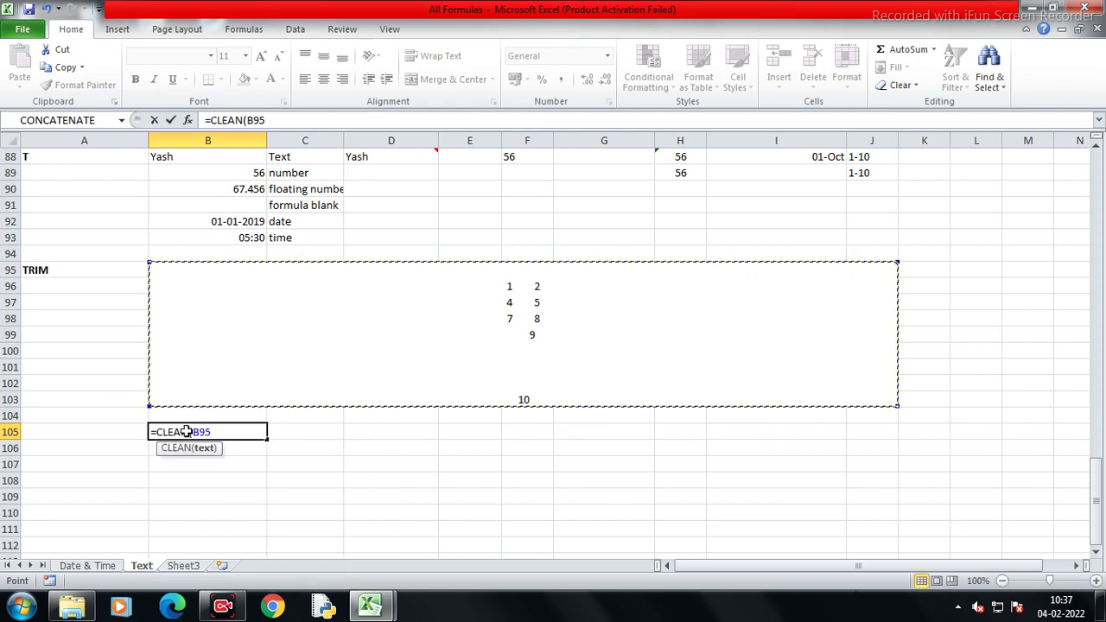
{"action": "key", "text": "Return"}
{"action": "key", "text": "Right"}
{"action": "key", "text": "Right"}
{"action": "key", "text": "Up"}
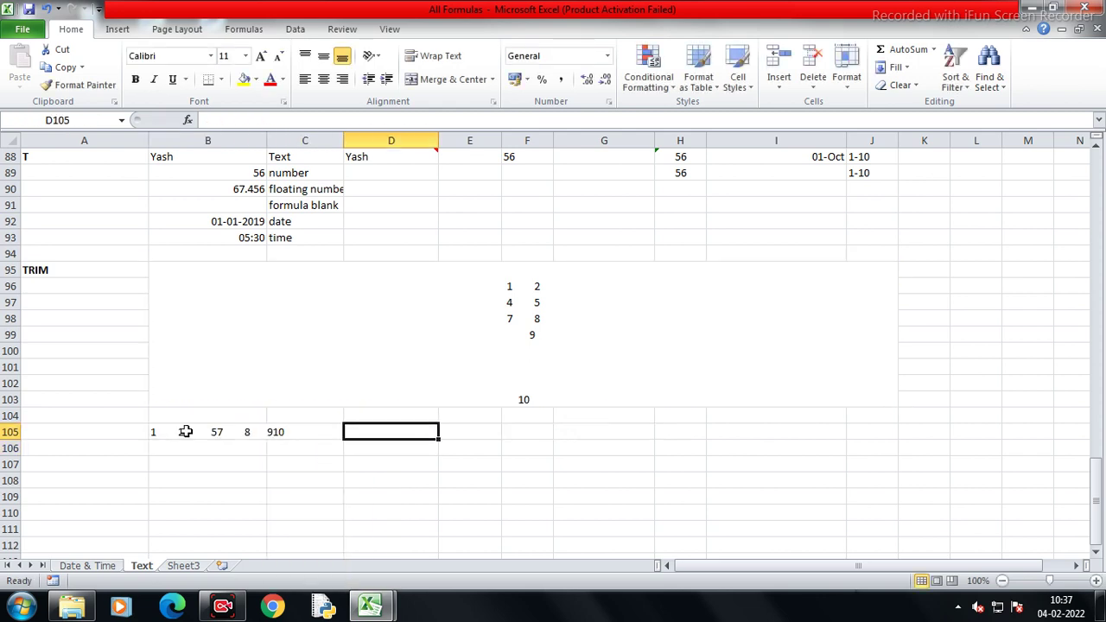
{"action": "type", "text": "=tri"}
{"action": "key", "text": "Tab"}
{"action": "key", "text": "Left"}
{"action": "key", "text": "Left"}
{"action": "type", "text": ")"}
{"action": "key", "text": "Return"}
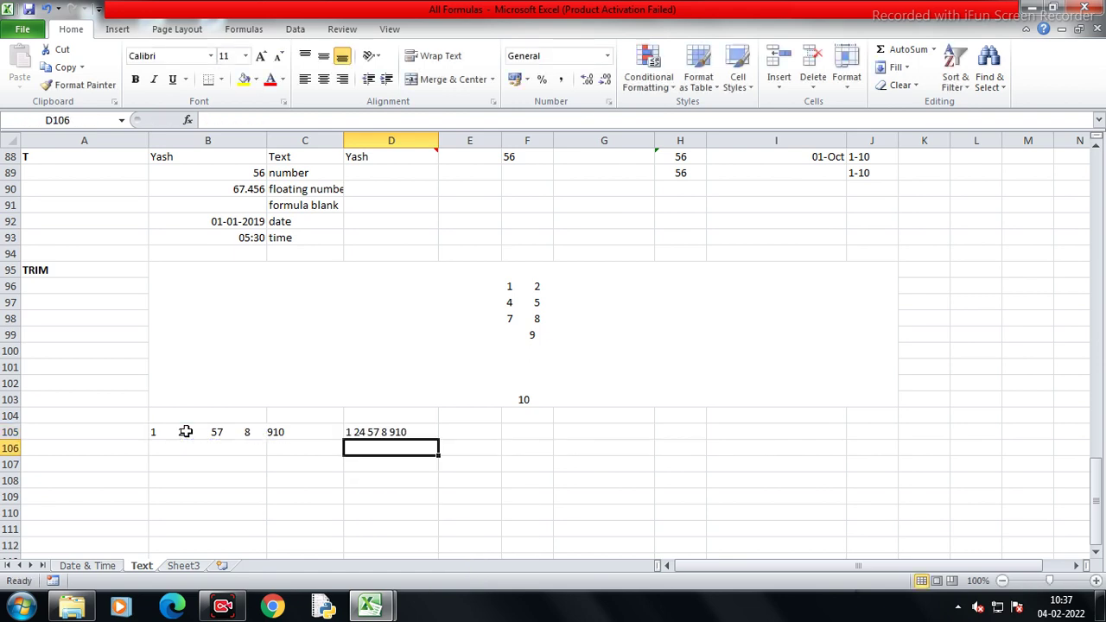
Enter =TRIM(B95) in F105
{"action": "left_click", "coordinate": [186, 431]}
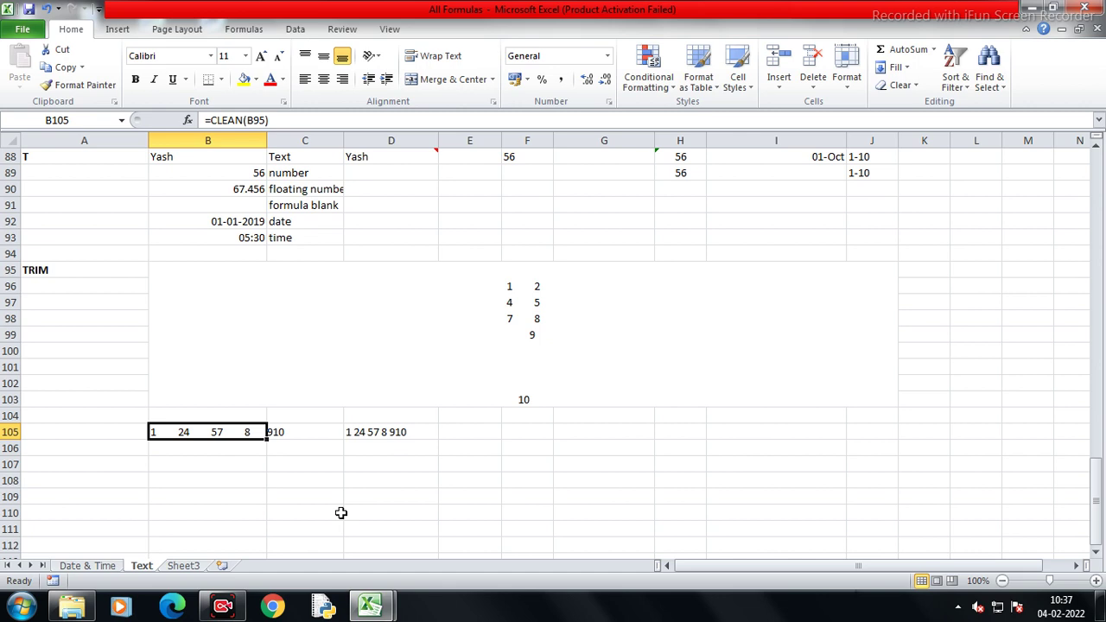
{"action": "left_click", "coordinate": [506, 433]}
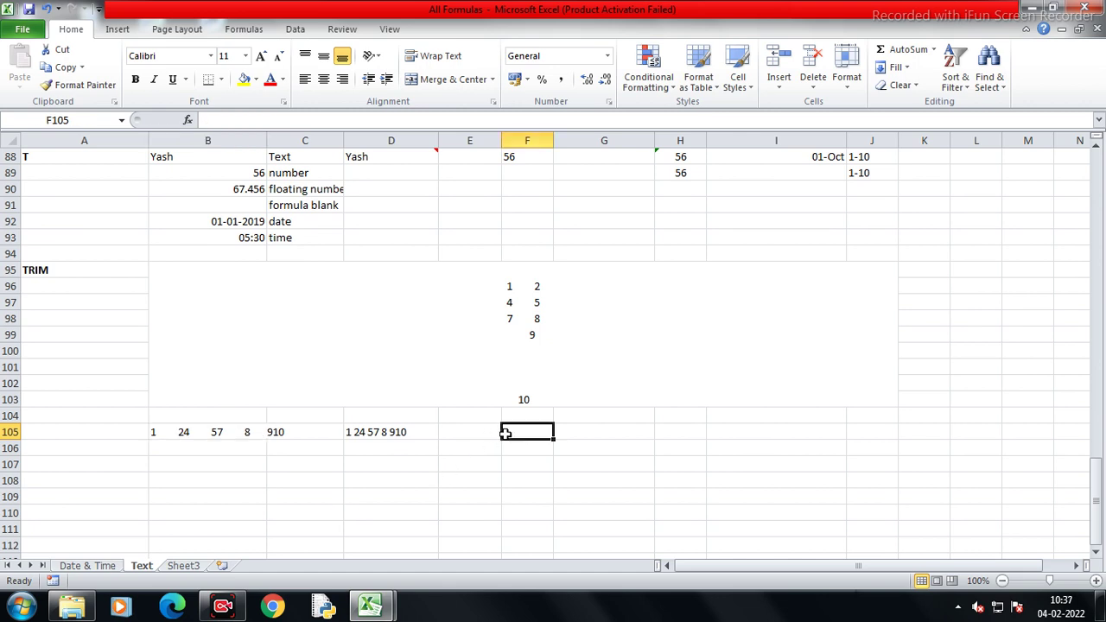
{"action": "type", "text": "=trim"}
{"action": "key", "text": "Tab"}
{"action": "key", "text": "Up"}
{"action": "key", "text": "Up"}
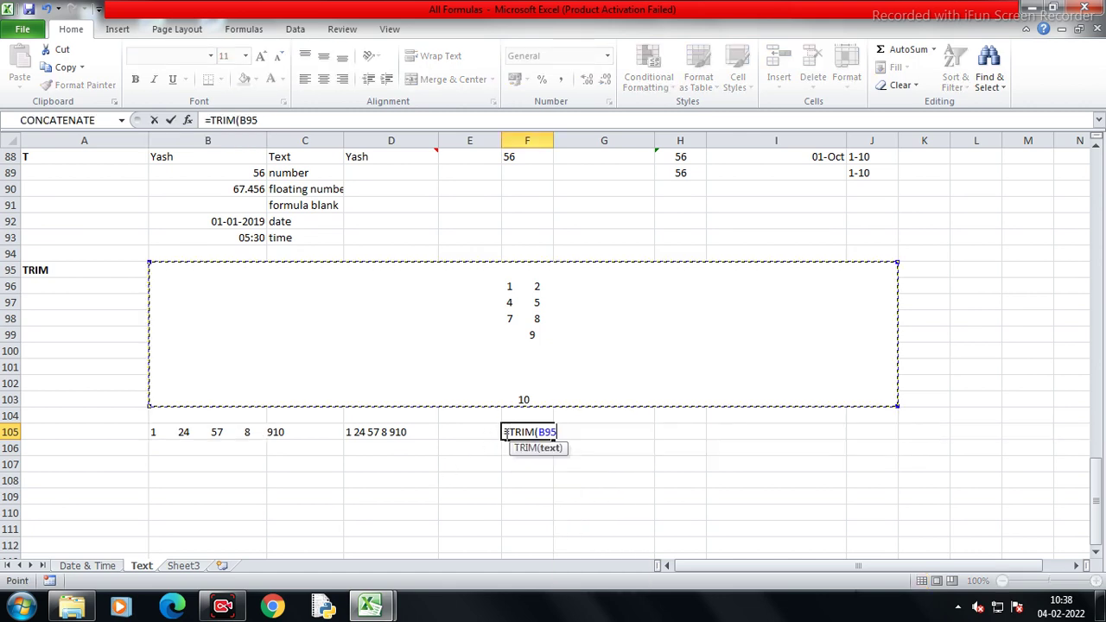
{"action": "key", "text": "Return"}
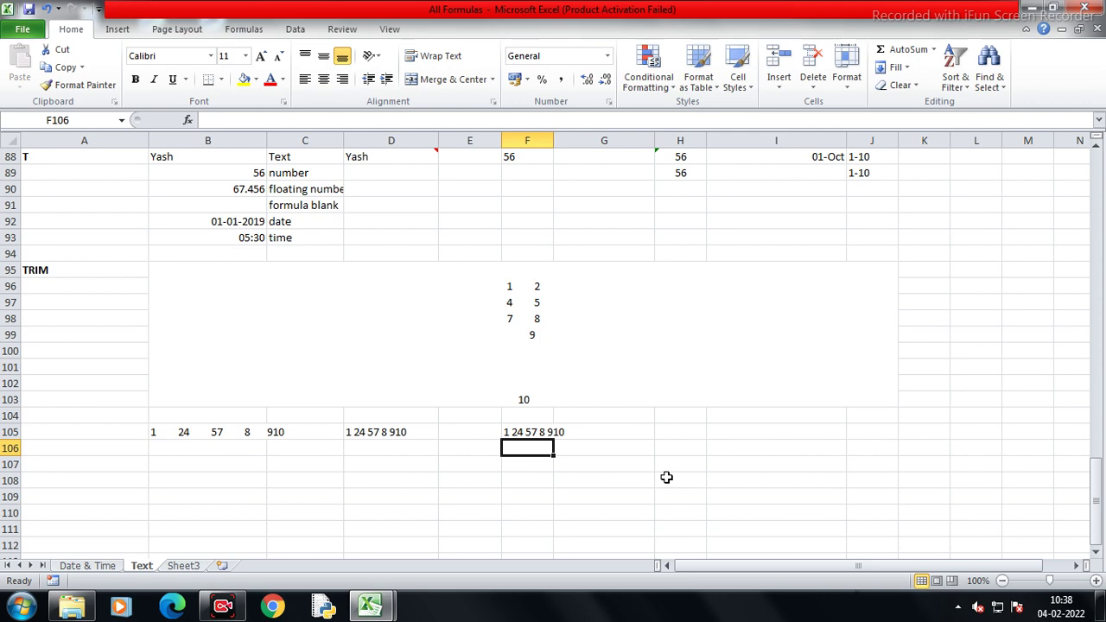
Add the comment 'Trim Clear Extra Spaces' to F105
{"action": "right_click", "coordinate": [554, 436]}
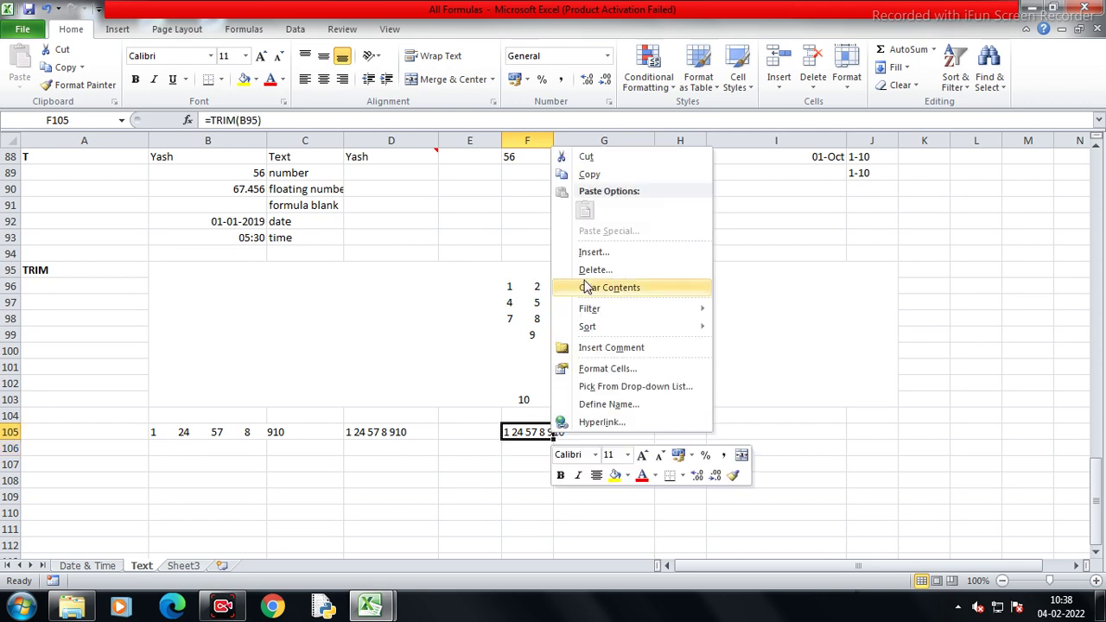
{"action": "left_click", "coordinate": [597, 346]}
{"action": "key", "text": "BackSpace"}
{"action": "key", "text": "BackSpace"}
{"action": "key", "text": "BackSpace"}
{"action": "key", "text": "BackSpace"}
{"action": "key", "text": "BackSpace"}
{"action": "key", "text": "BackSpace"}
{"action": "type", "text": "Trim  "}
{"action": "type", "text": "Clear Extra Spaces"}
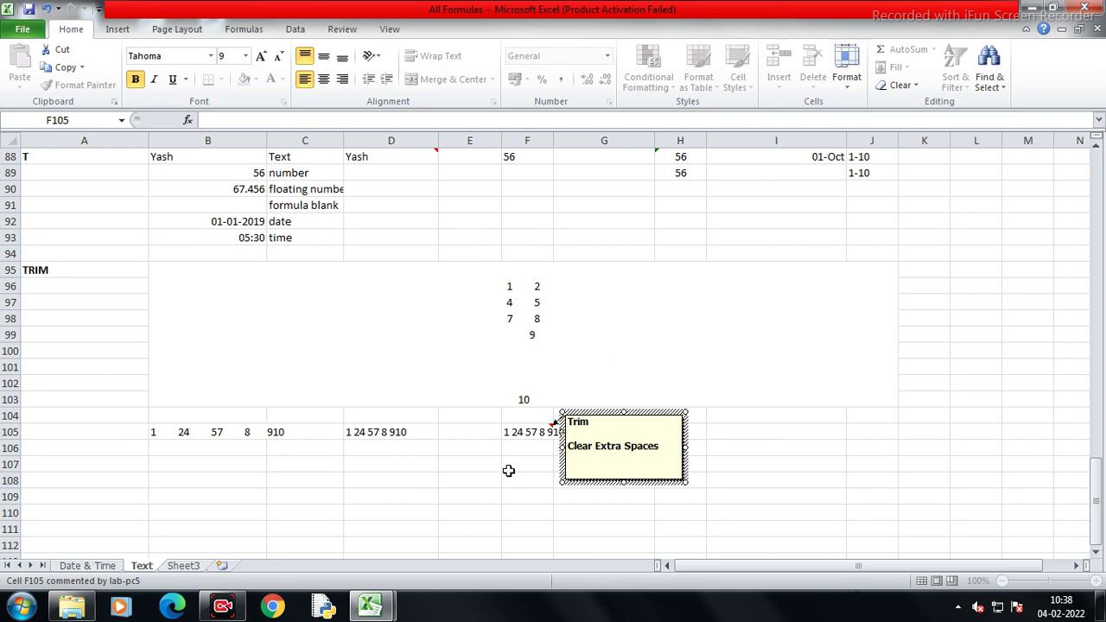
{"action": "left_click", "coordinate": [508, 471]}
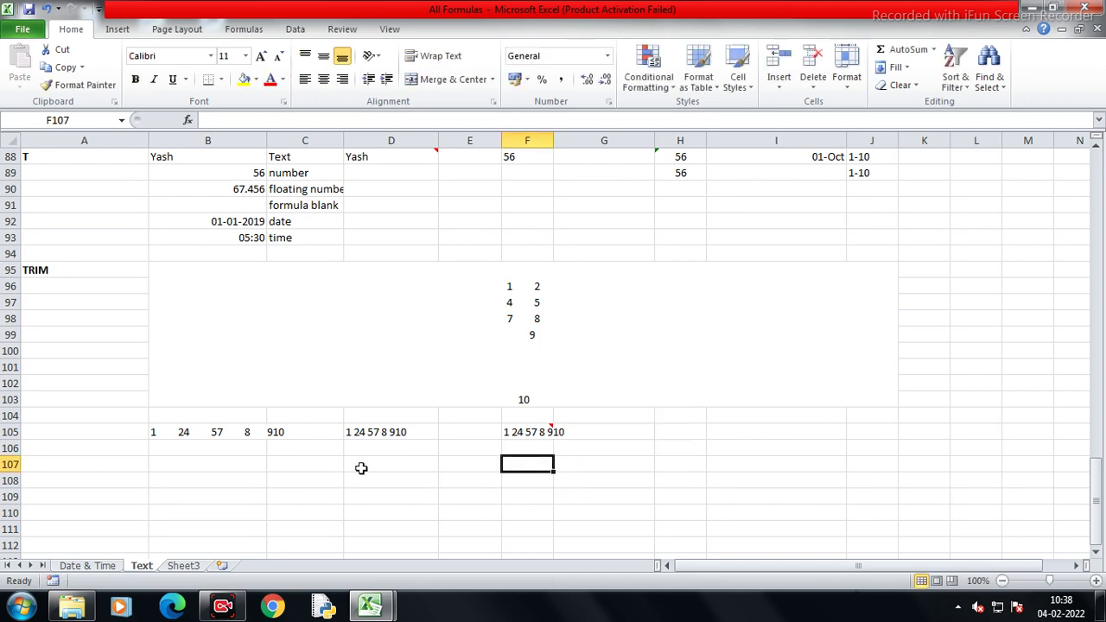
{"action": "left_click", "coordinate": [81, 483]}
Enter a bold SEARCH heading in A108
{"action": "type", "text": "SEARCH"}
{"action": "key", "text": "ctrl+Return"}
{"action": "key", "text": "ctrl+b"}
{"action": "key", "text": "Right"}
{"action": "key", "text": "Right"}
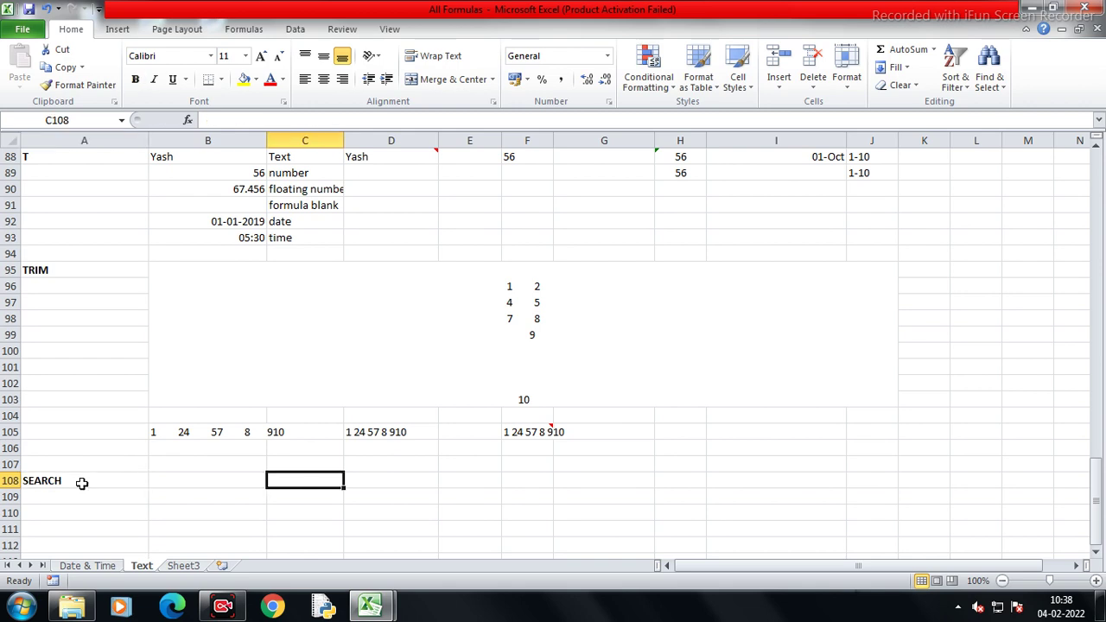
Enter =SEARCH("2",D105) in C108, returning 3
{"action": "type", "text": "=search"}
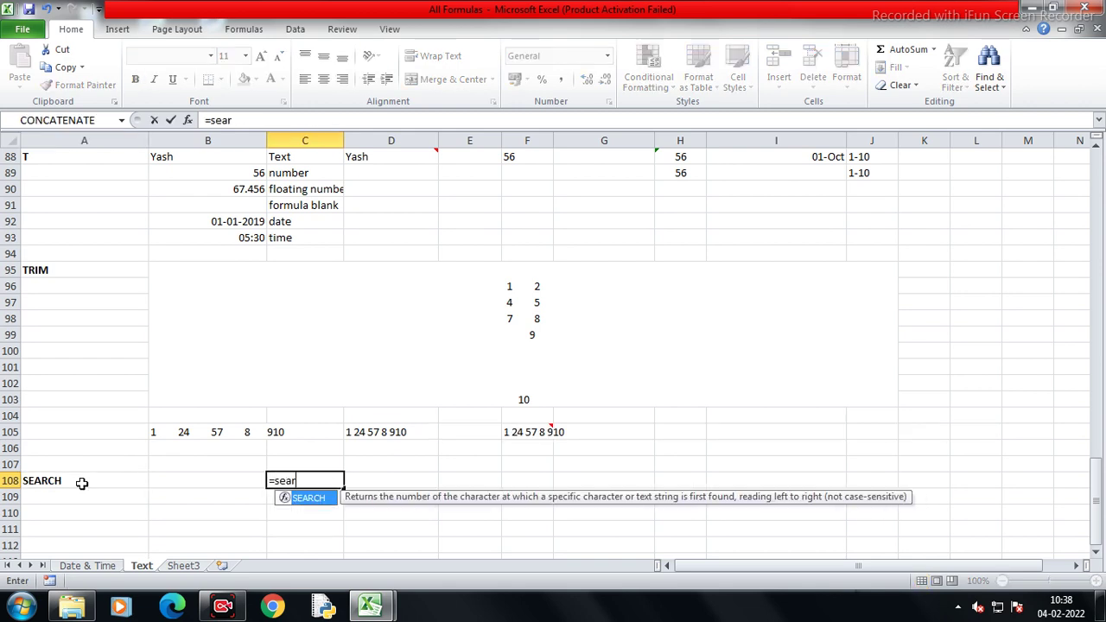
{"action": "key", "text": "Tab"}
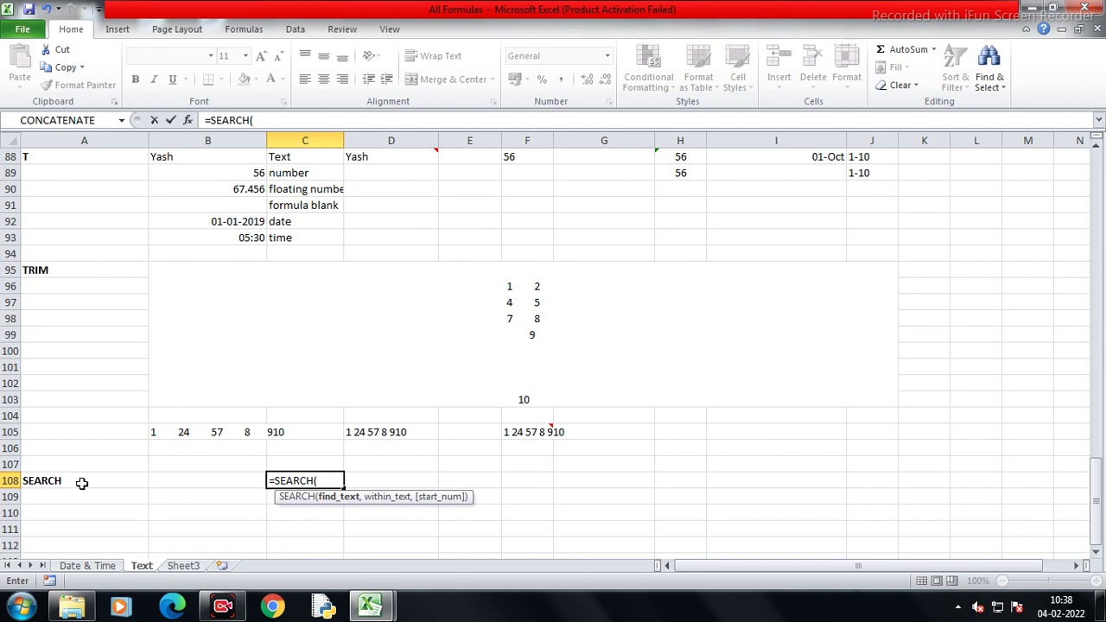
{"action": "key", "text": "Up"}
{"action": "key", "text": "Up"}
{"action": "key", "text": "Up"}
{"action": "key", "text": "Right"}
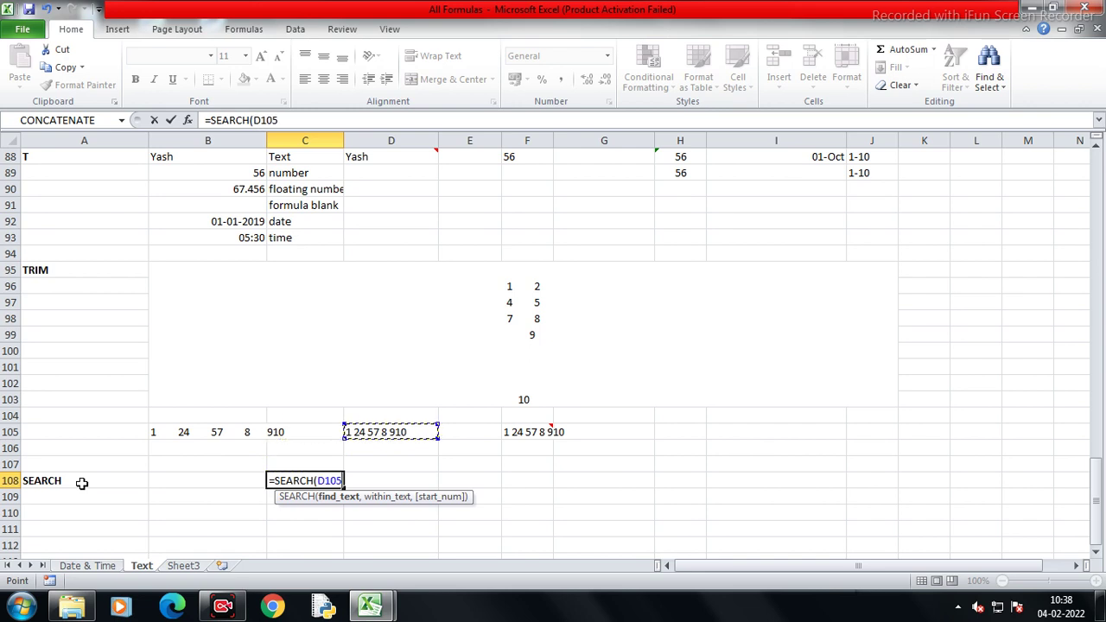
{"action": "type", "text": ","}
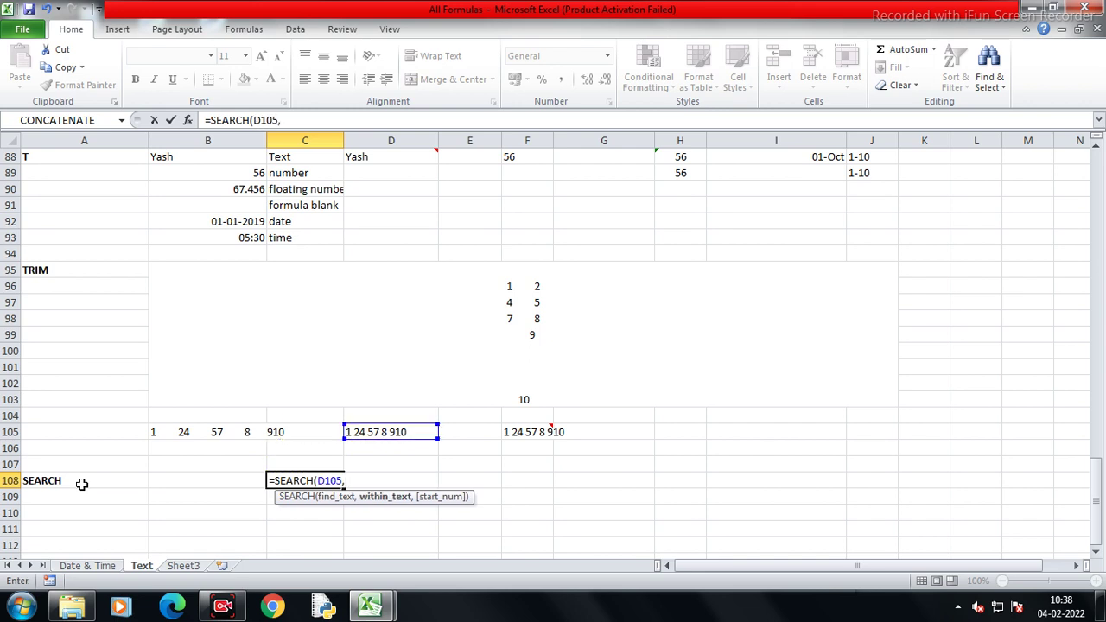
{"action": "key", "text": "BackSpace"}
{"action": "key", "text": "BackSpace"}
{"action": "key", "text": "BackSpace"}
{"action": "key", "text": "BackSpace"}
{"action": "key", "text": "BackSpace"}
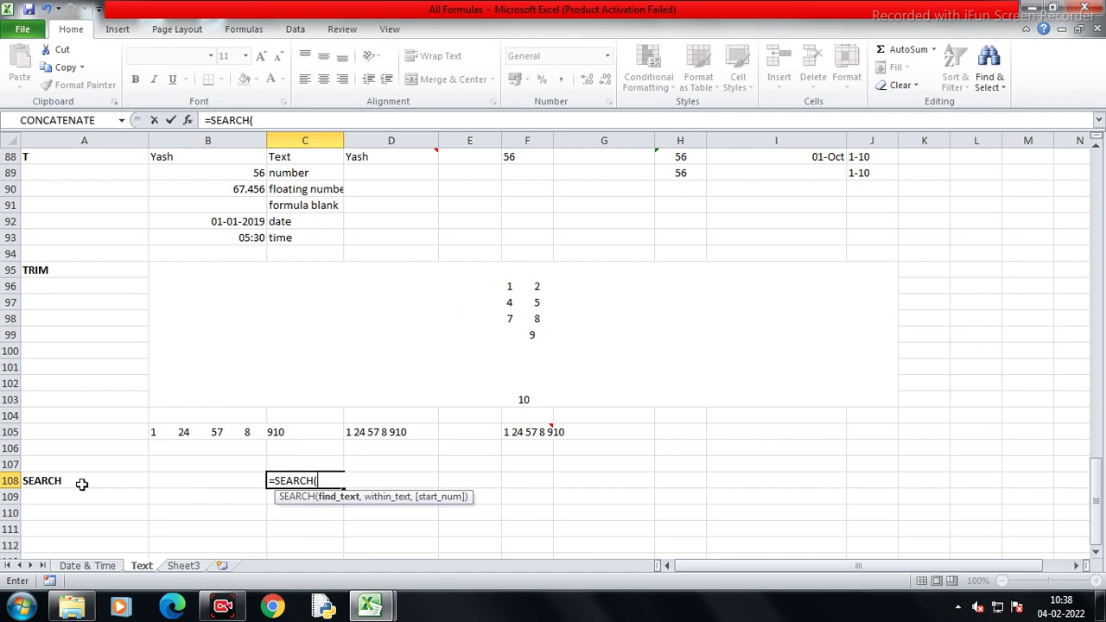
{"action": "type", "text": "\"2\","}
{"action": "key", "text": "Right"}
{"action": "key", "text": "Up"}
{"action": "key", "text": "Up"}
{"action": "key", "text": "Up"}
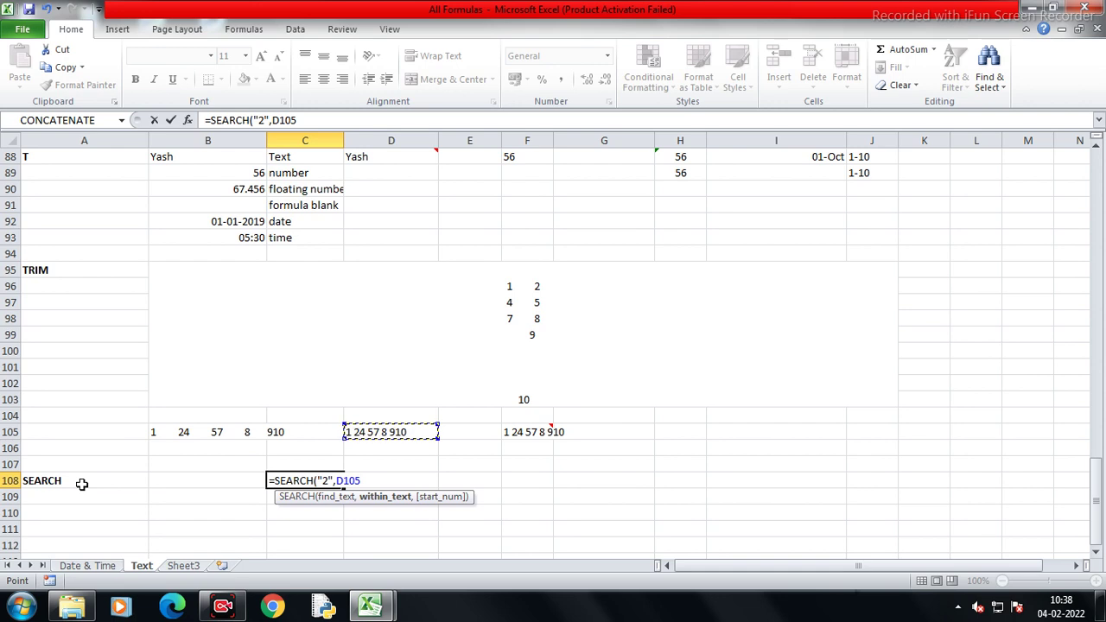
{"action": "type", "text": ")"}
{"action": "key", "text": "Return"}
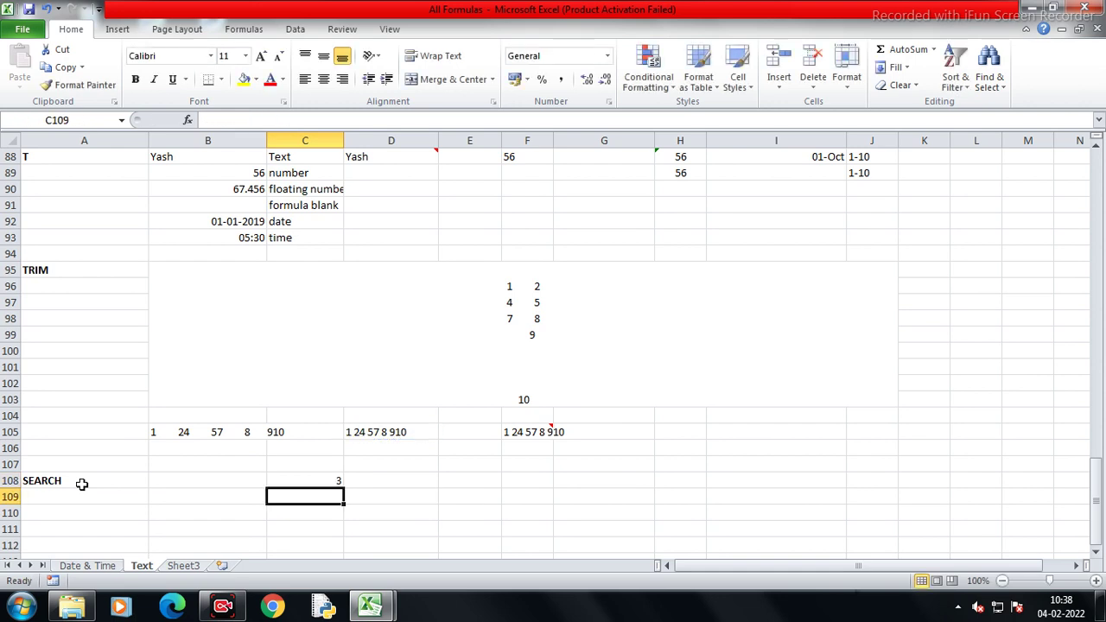
{"action": "key", "text": "Up"}
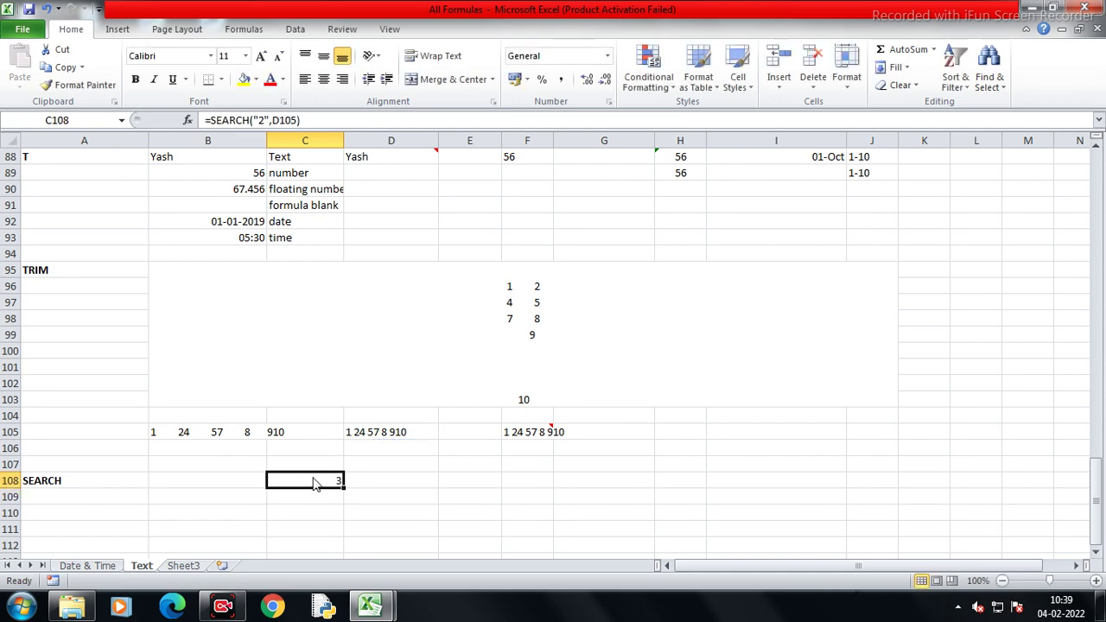
Add the comment 'Same as FIND Formula' to C108
{"action": "right_click", "coordinate": [309, 476]}
{"action": "left_click", "coordinate": [372, 393]}
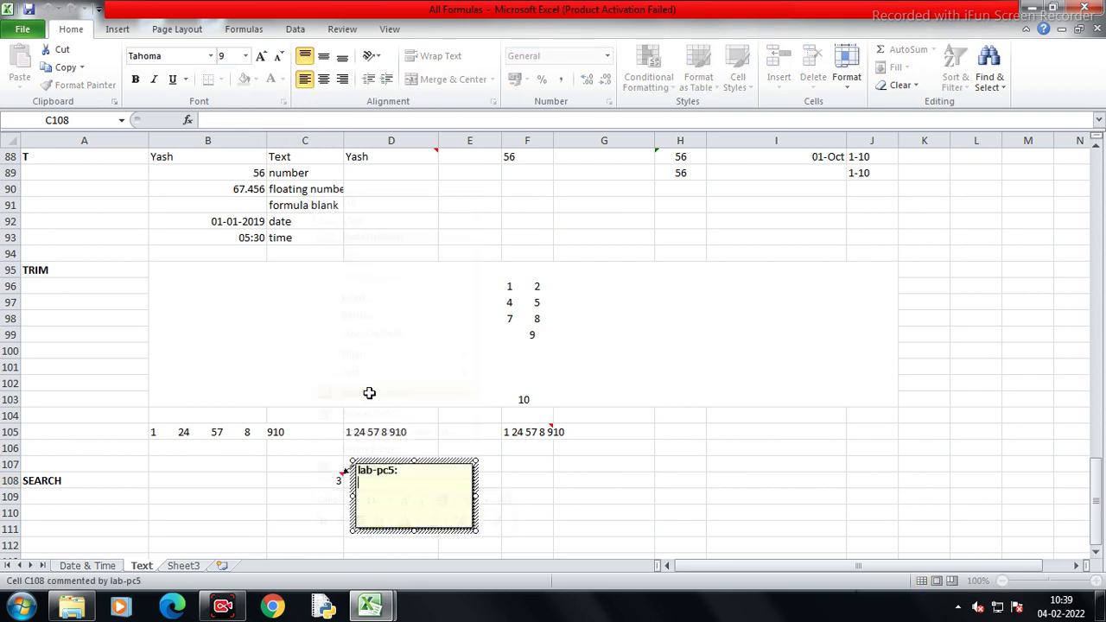
{"action": "type", "text": "Same "}
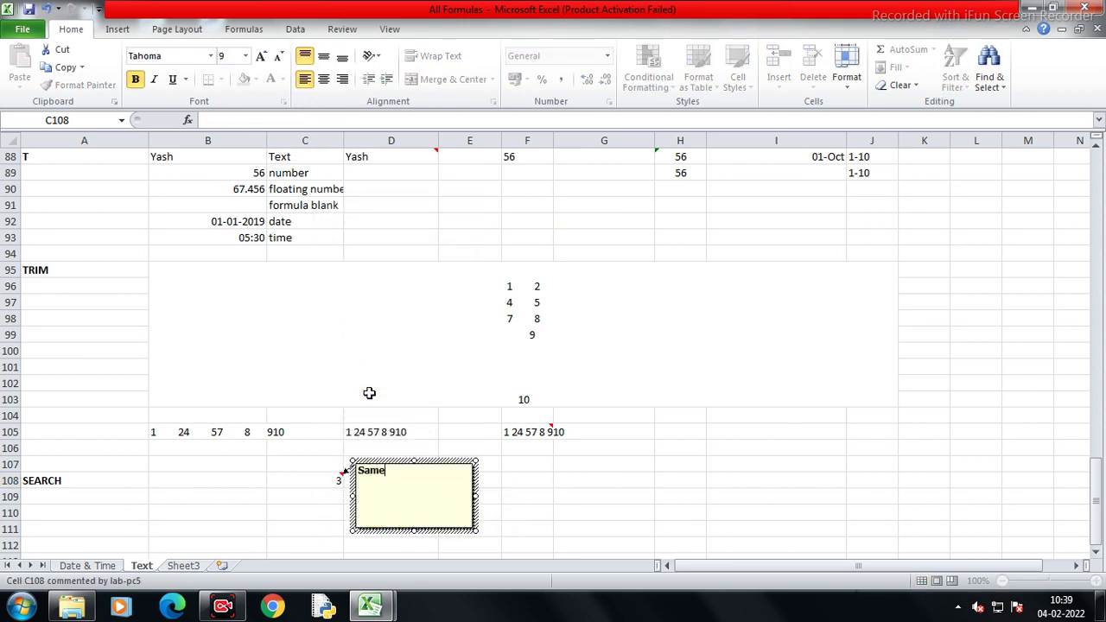
{"action": "type", "text": "as FIND Formula"}
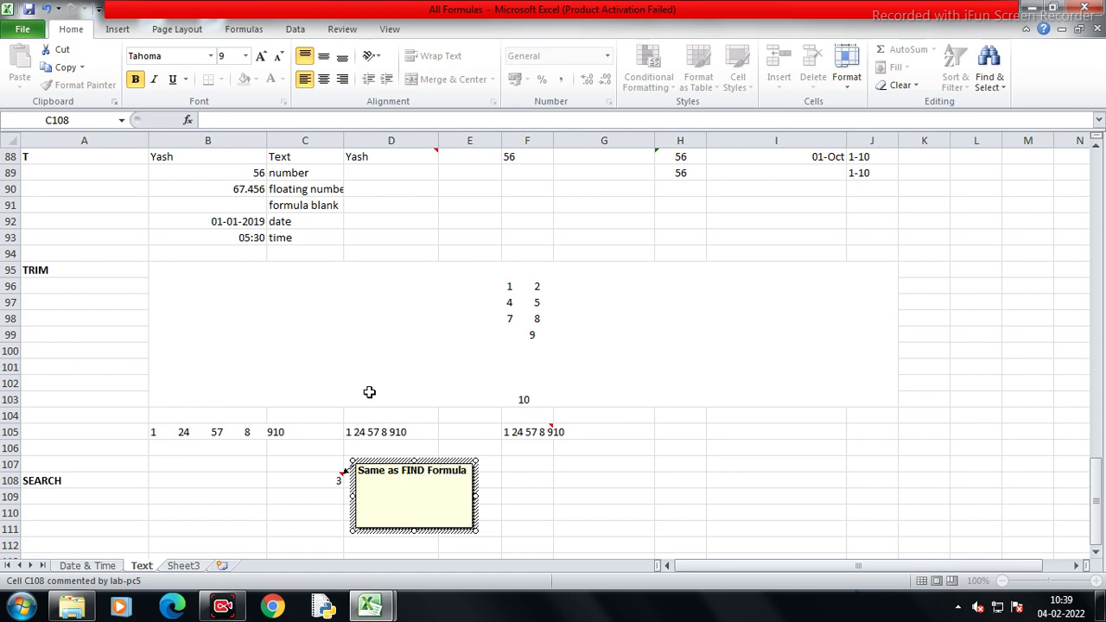